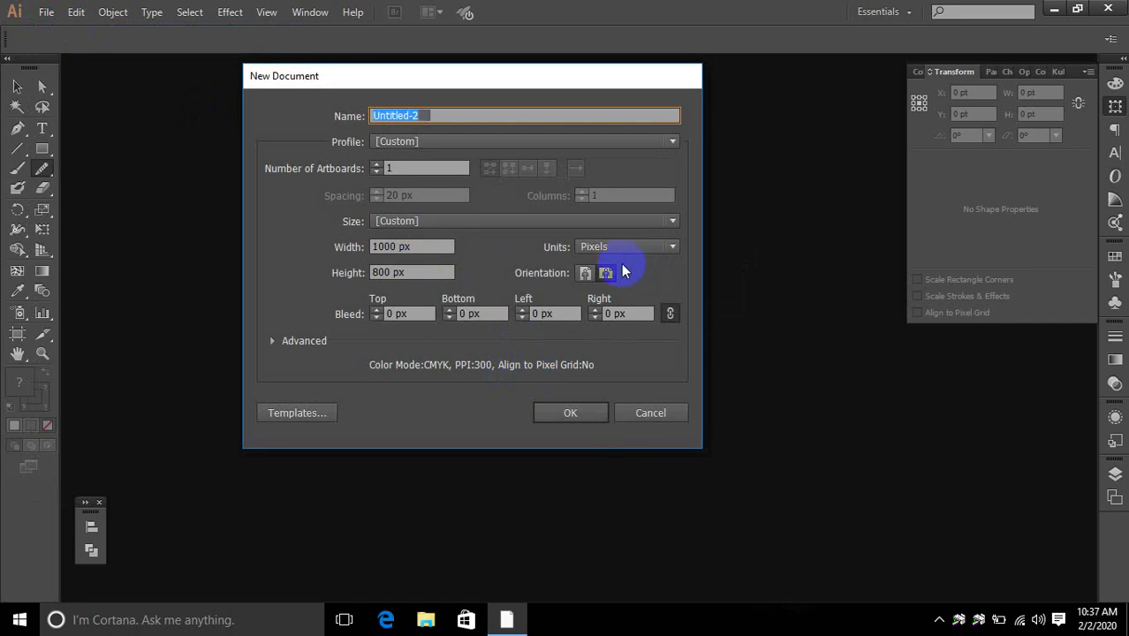
Set the new document's units to inches, its width to 3.5 in and its height to 2 in.
left_click(620, 246)
left_click(620, 301)
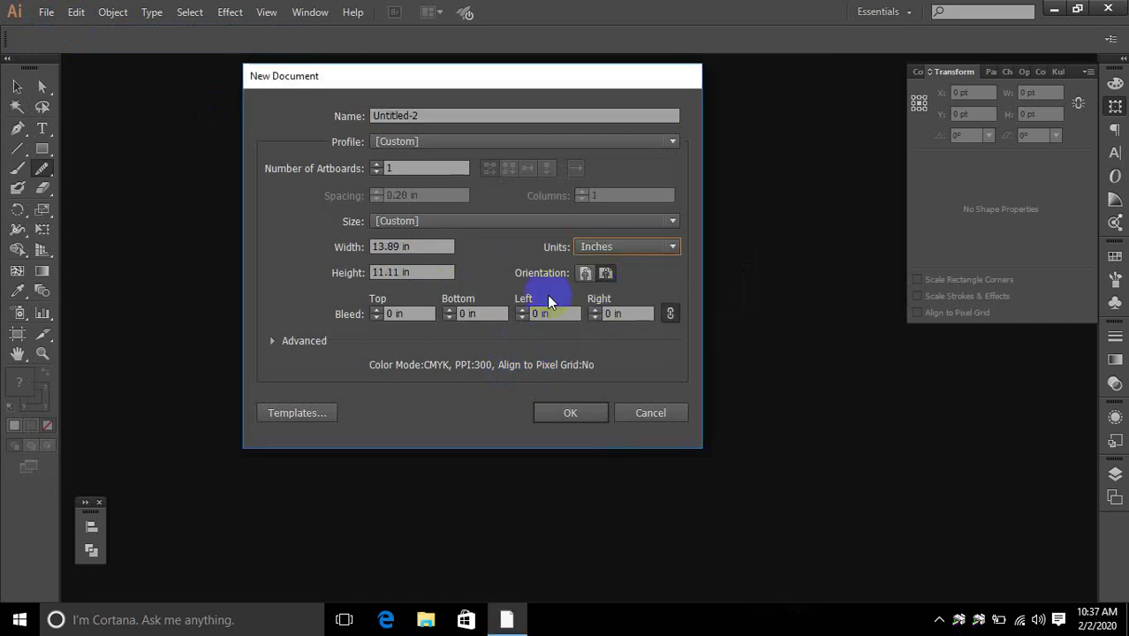
left_click(434, 248)
type("3.")
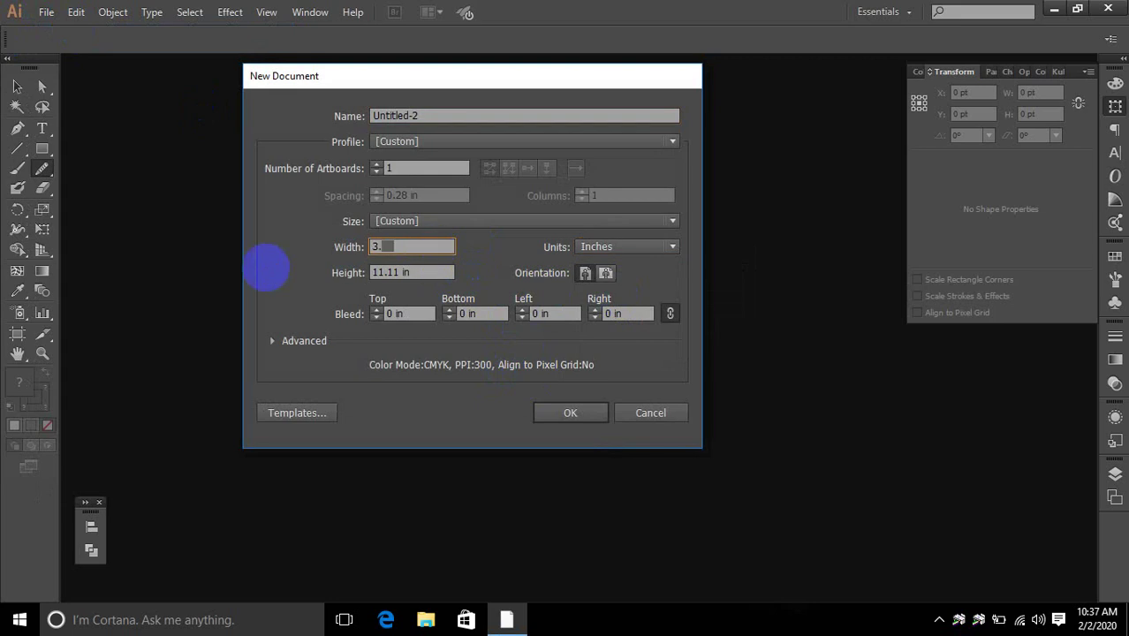
type("5")
left_click_drag(439, 272, 302, 273)
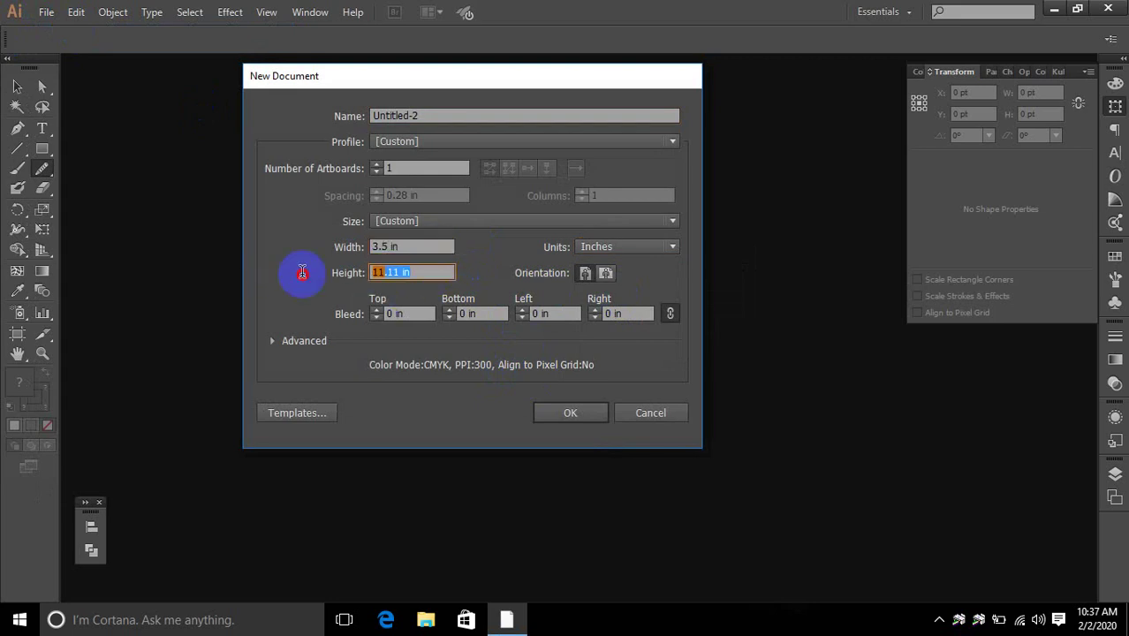
type("2")
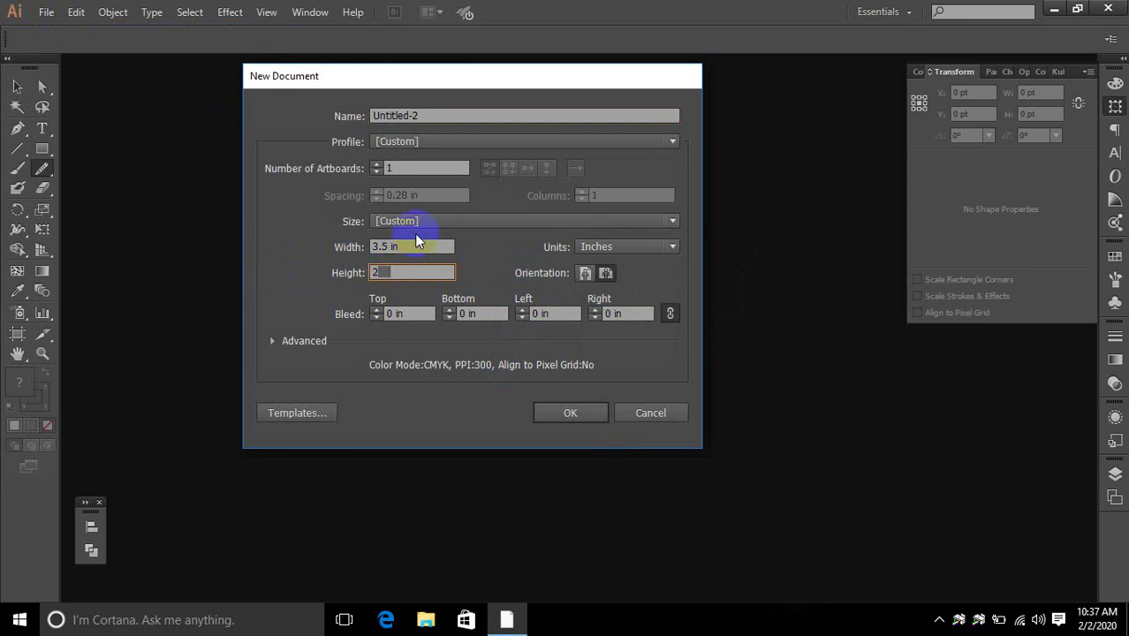
left_click_drag(423, 168, 347, 171)
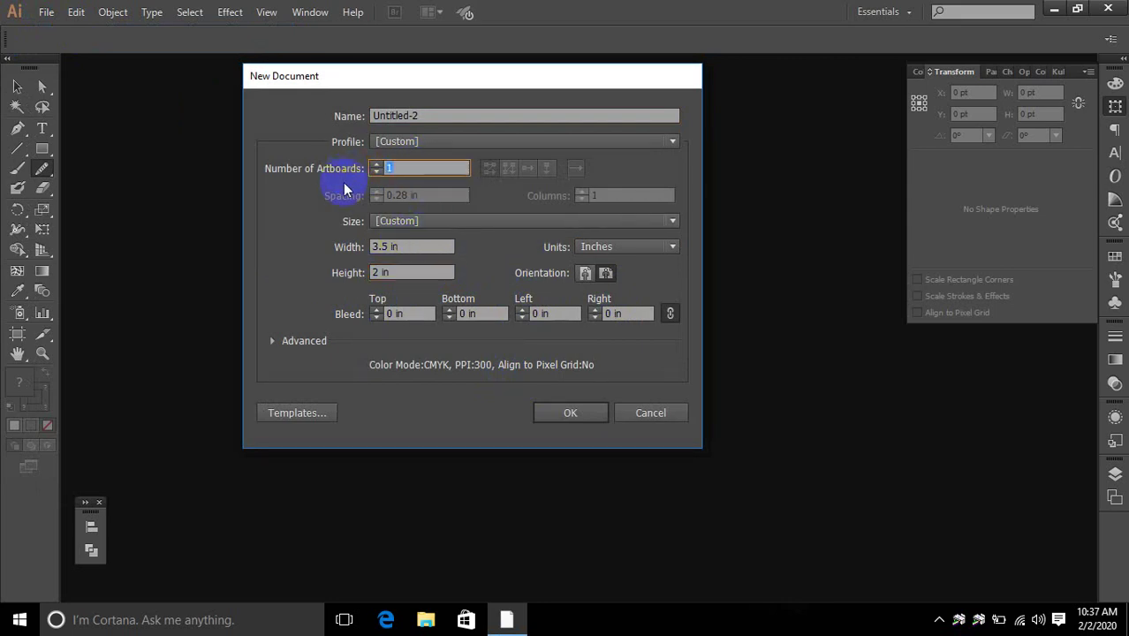
type("2")
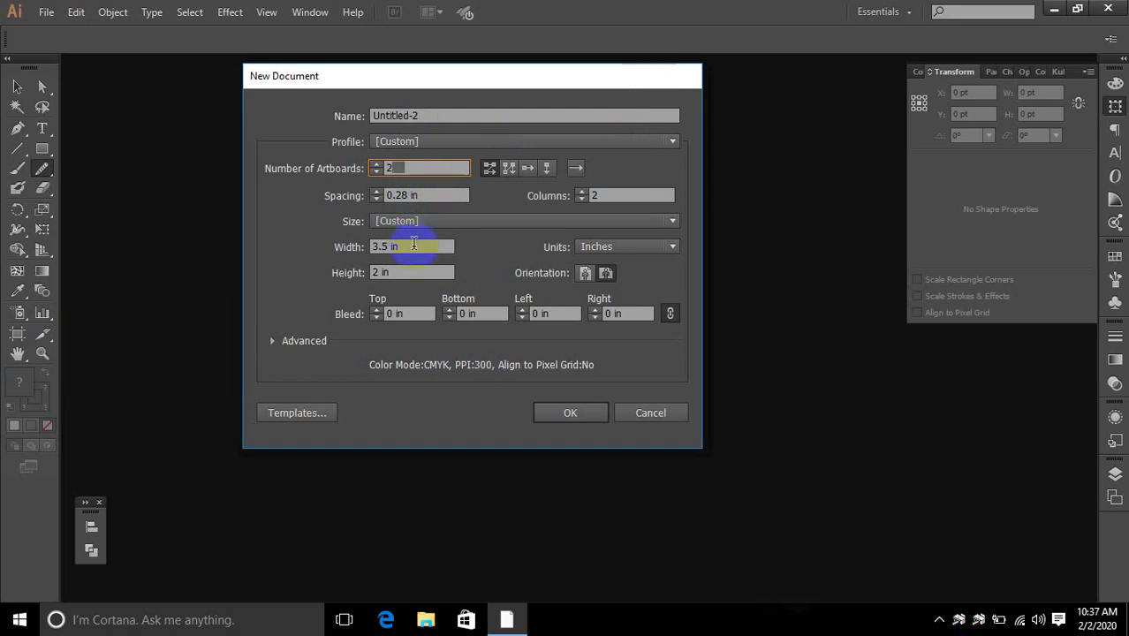
left_click(404, 168)
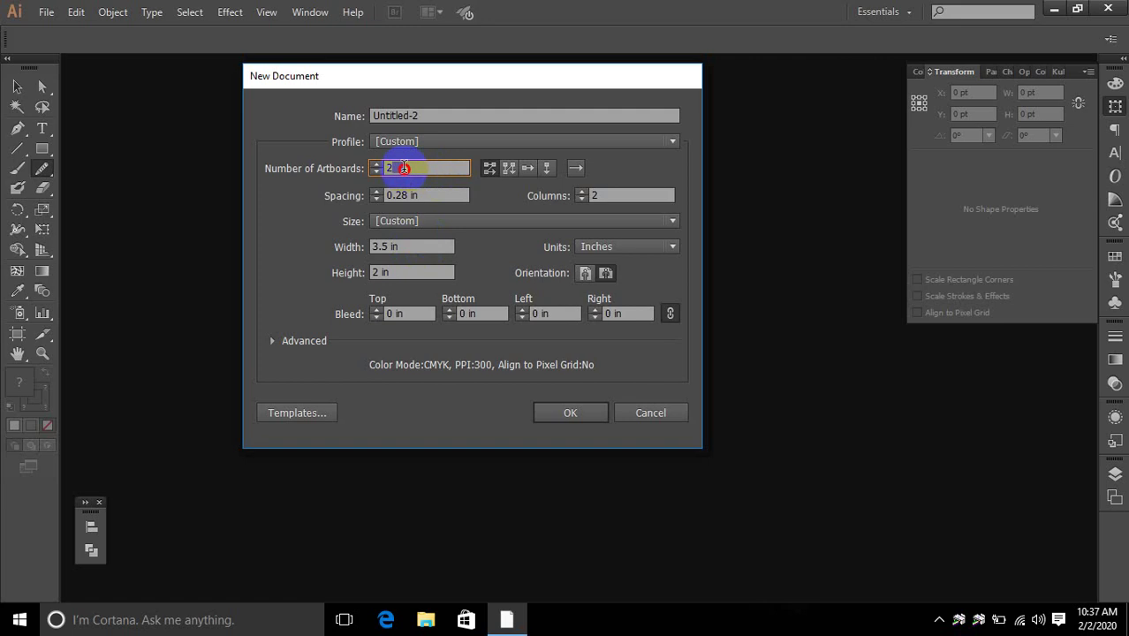
left_click_drag(403, 167, 305, 187)
type("1")
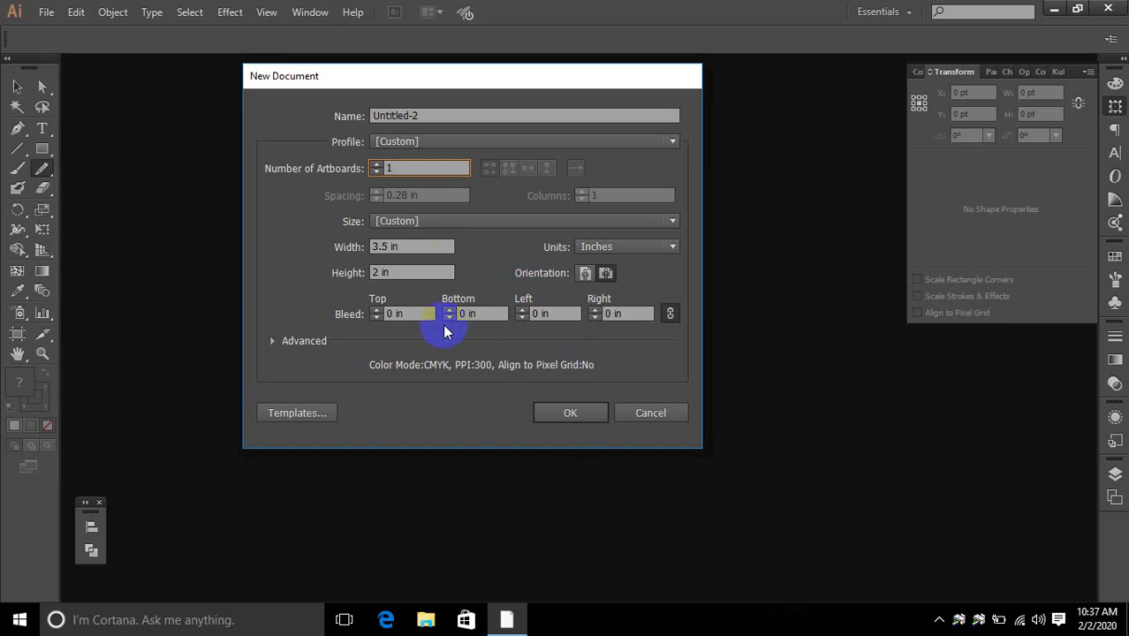
Set the bleed to 0.25 in on all four sides and create the document.
left_click(408, 313)
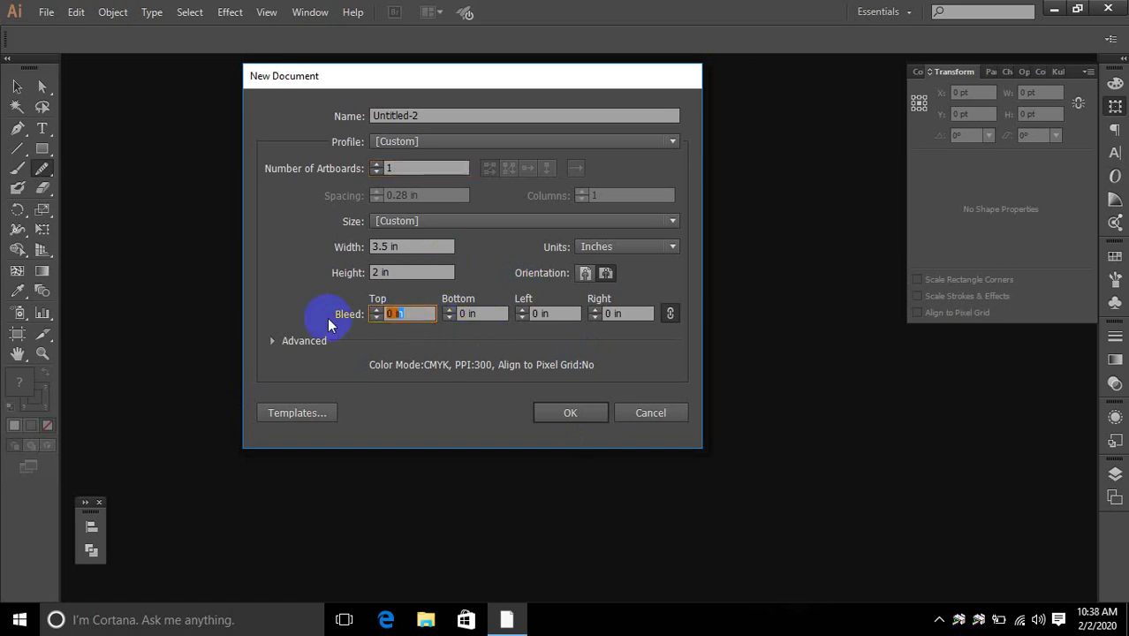
type(".25")
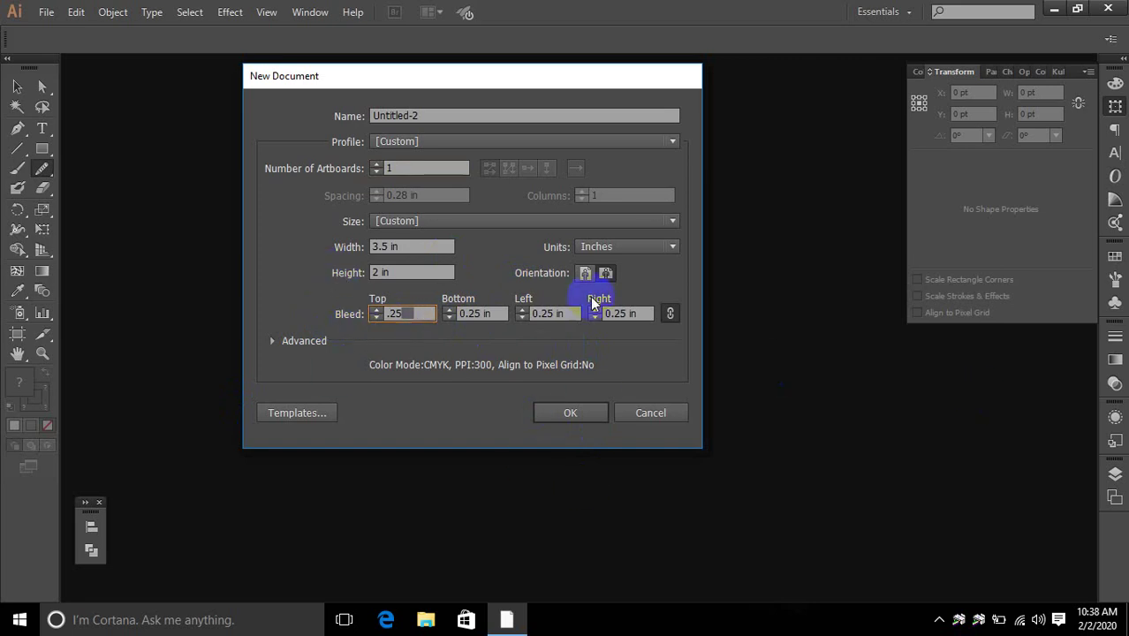
left_click(571, 413)
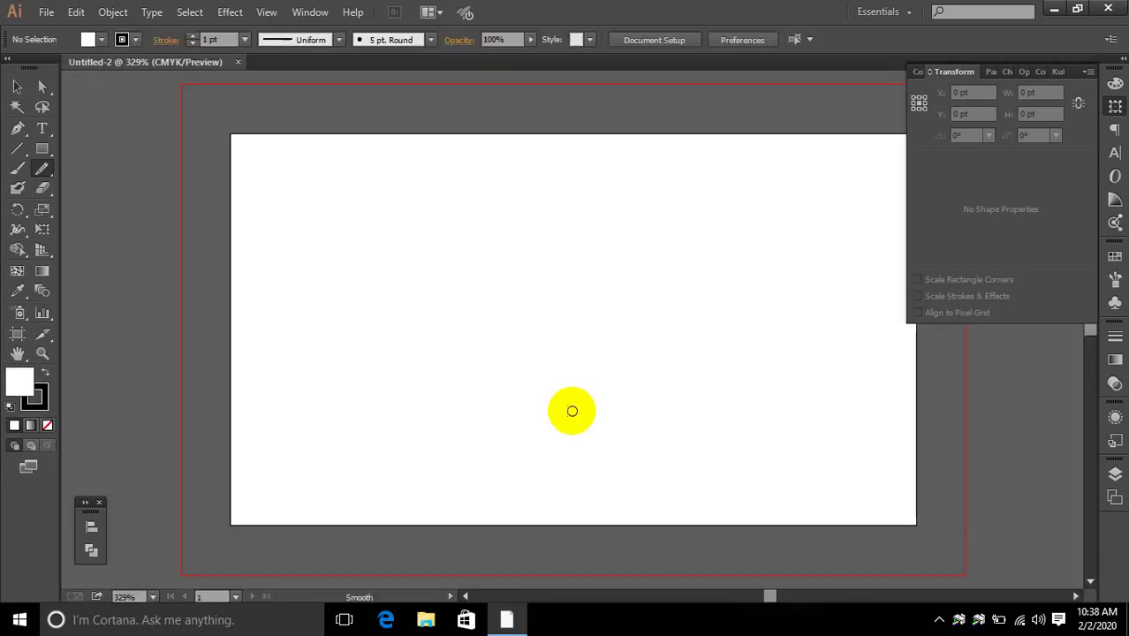
scroll(571, 401, "down", 2)
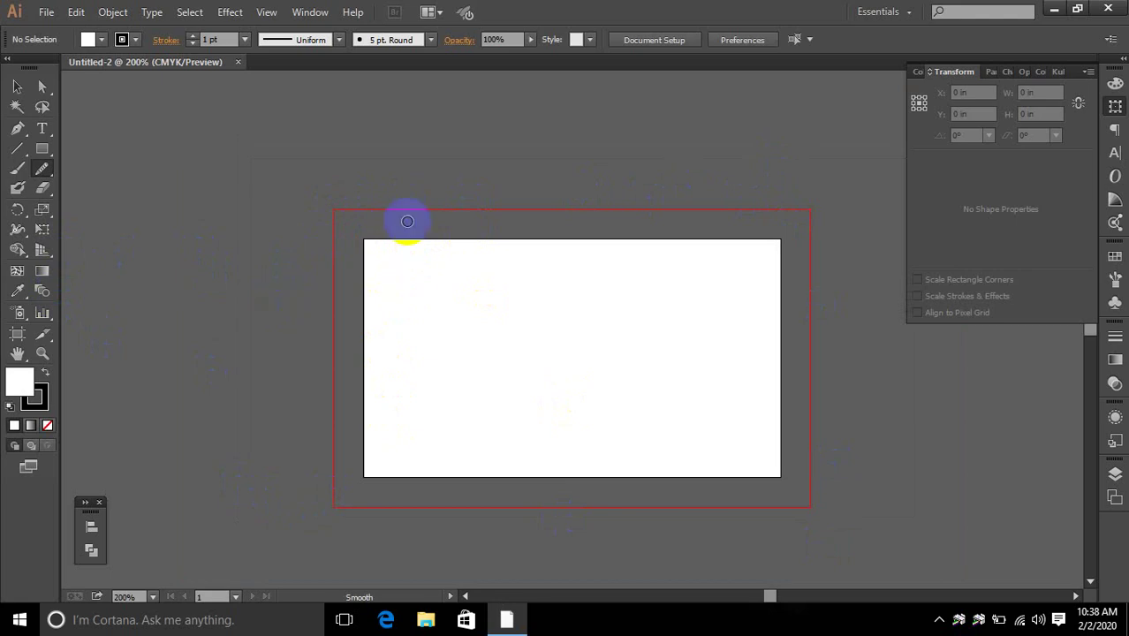
left_click(370, 439)
left_click(408, 317)
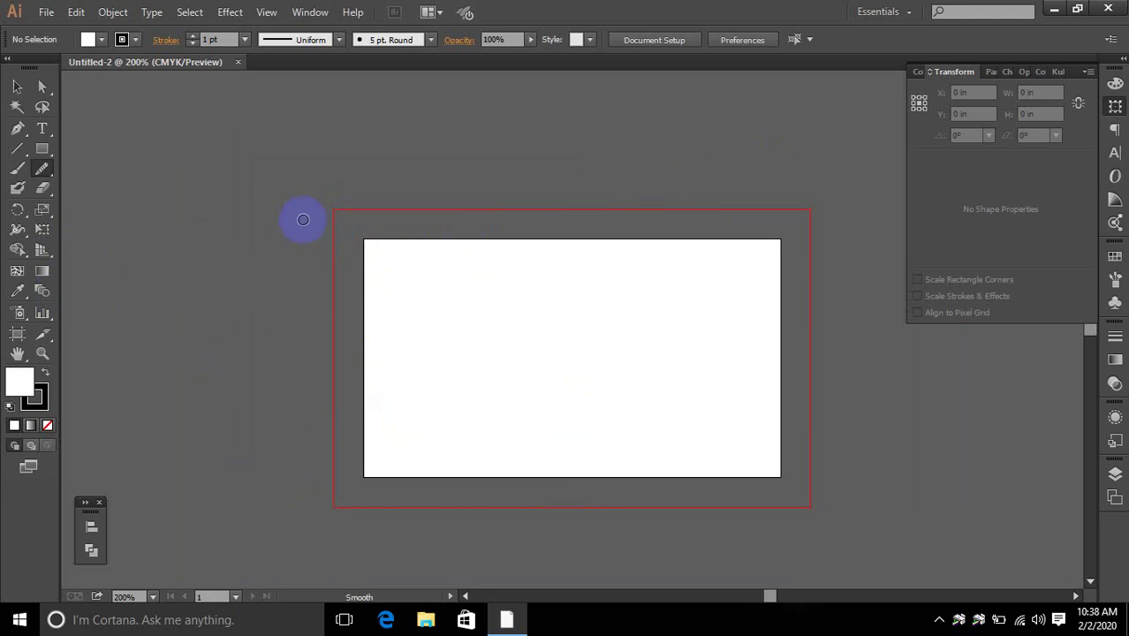
left_click(678, 414)
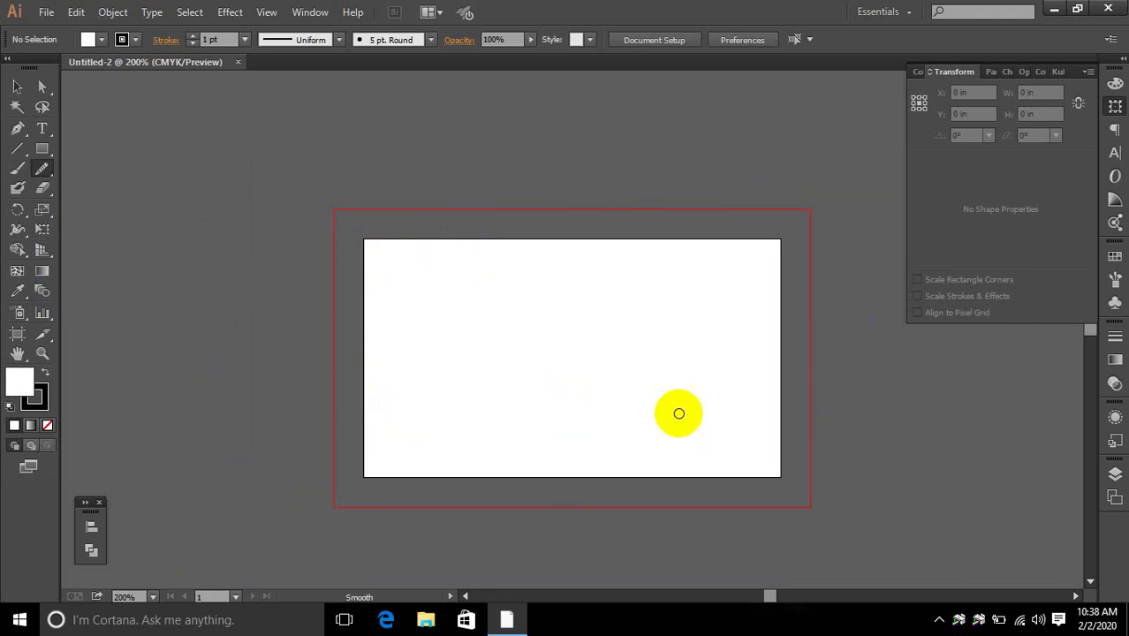
left_click(41, 149)
left_click_drag(329, 206, 531, 376)
key("ctrl+z")
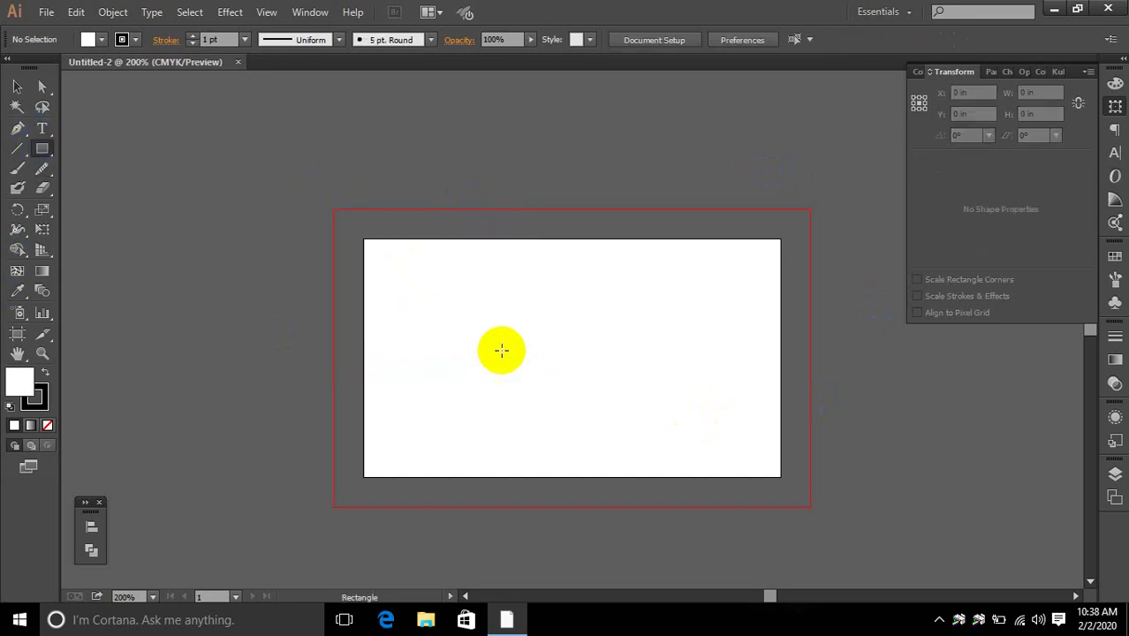
Show the rulers and place guides along all four edges of the artboard.
key("ctrl+r")
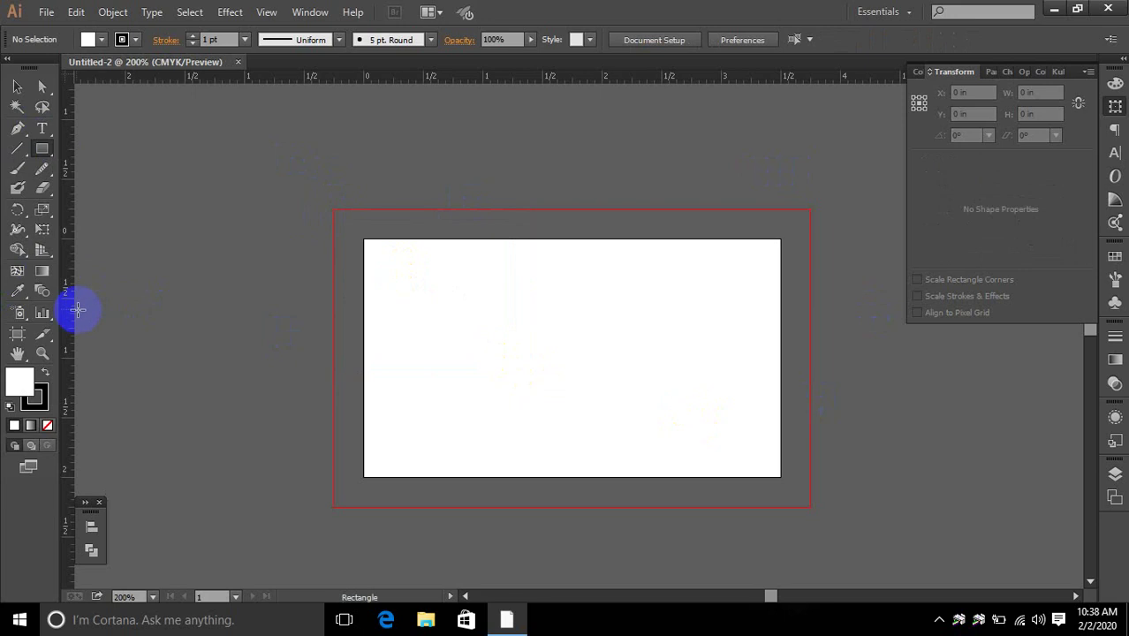
left_click_drag(68, 295, 366, 340)
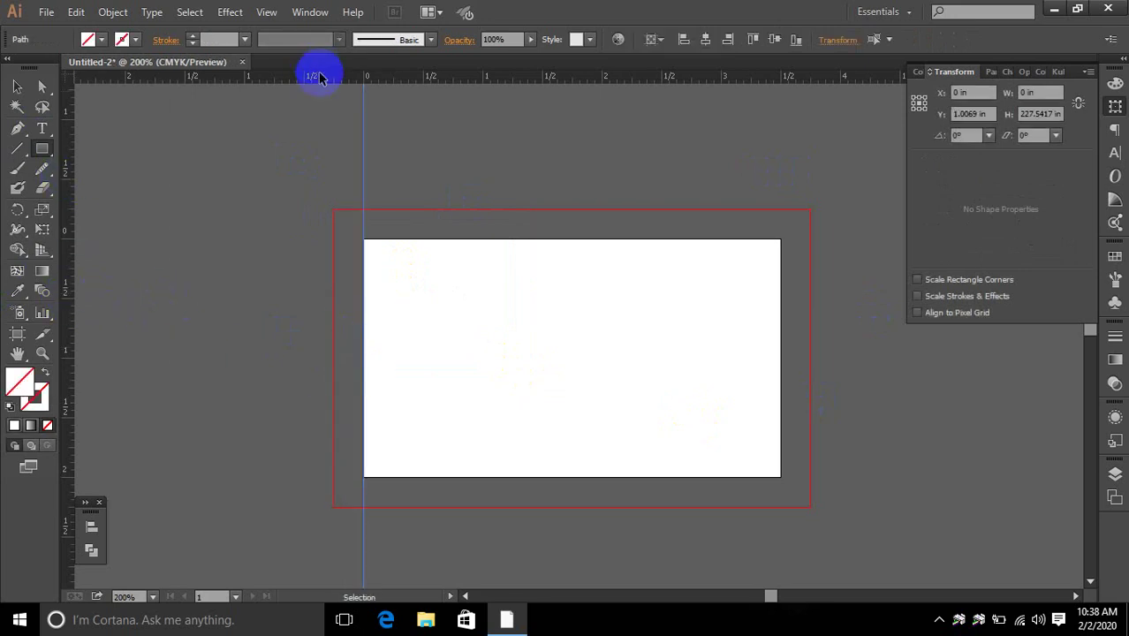
left_click_drag(320, 78, 372, 240)
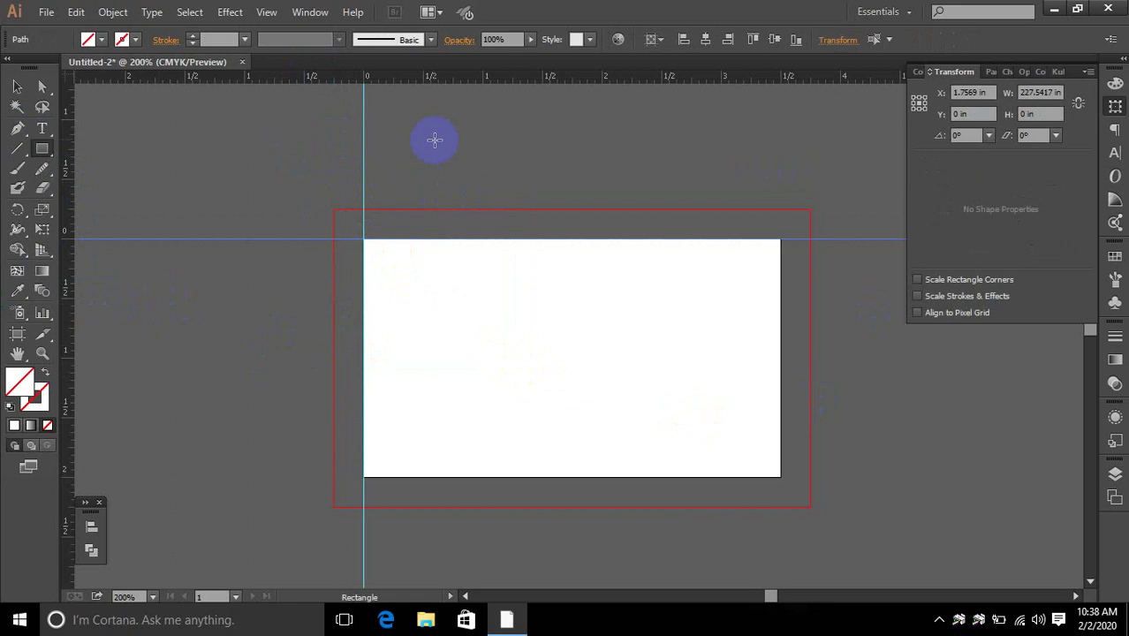
left_click_drag(449, 76, 464, 478)
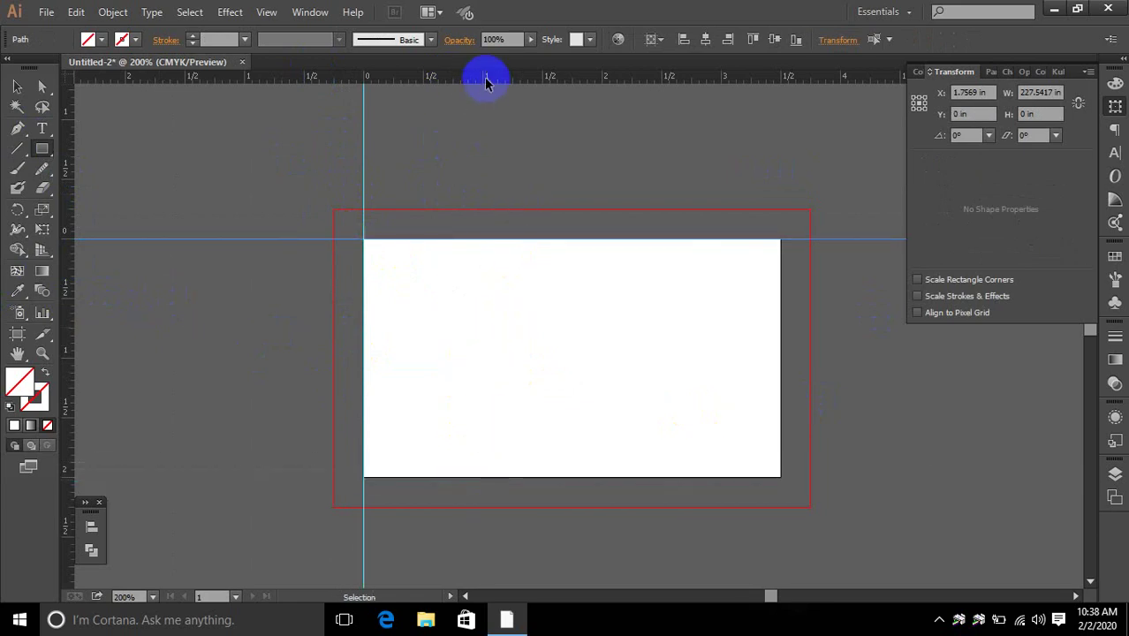
left_click_drag(484, 81, 574, 477)
left_click_drag(67, 393, 779, 399)
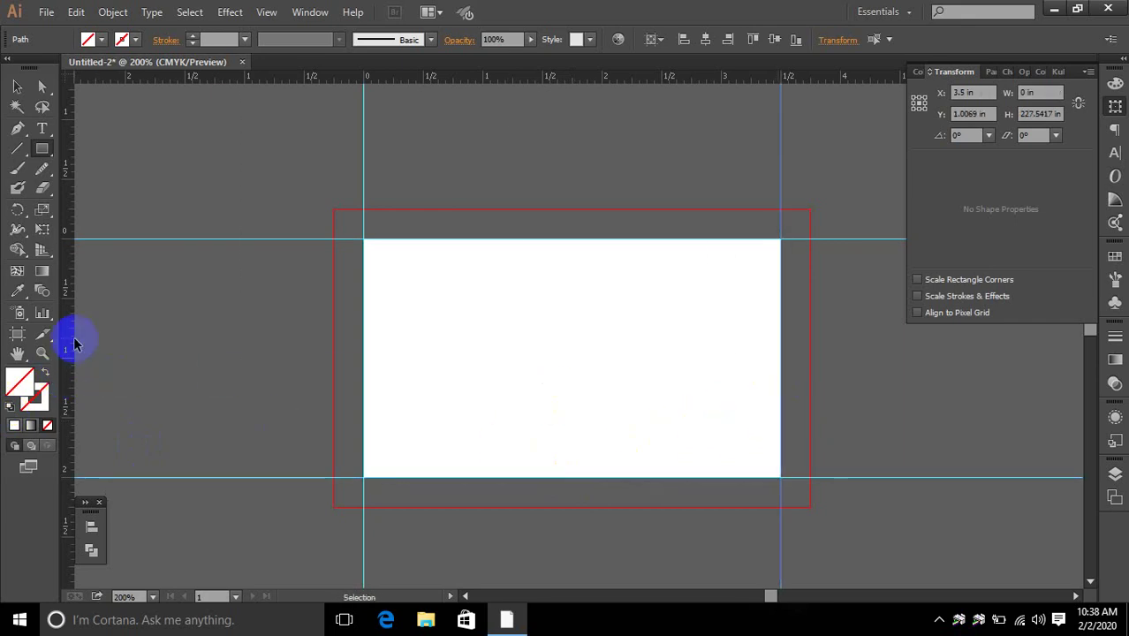
Place guides along all four edges of the red bleed boundary.
left_click_drag(70, 341, 334, 318)
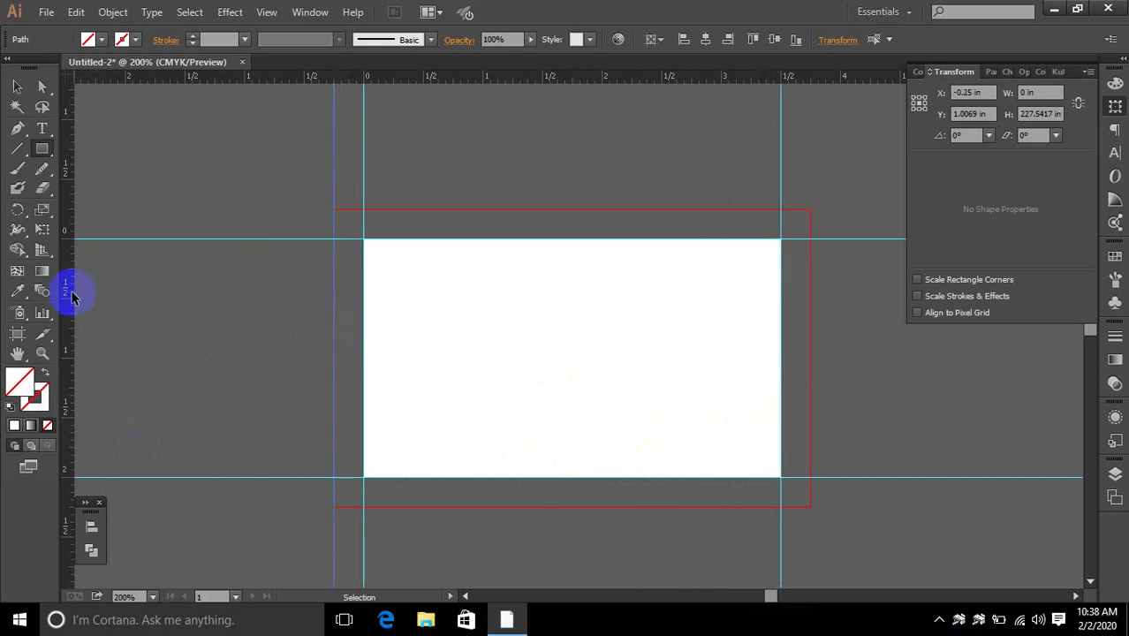
left_click_drag(70, 295, 484, 210)
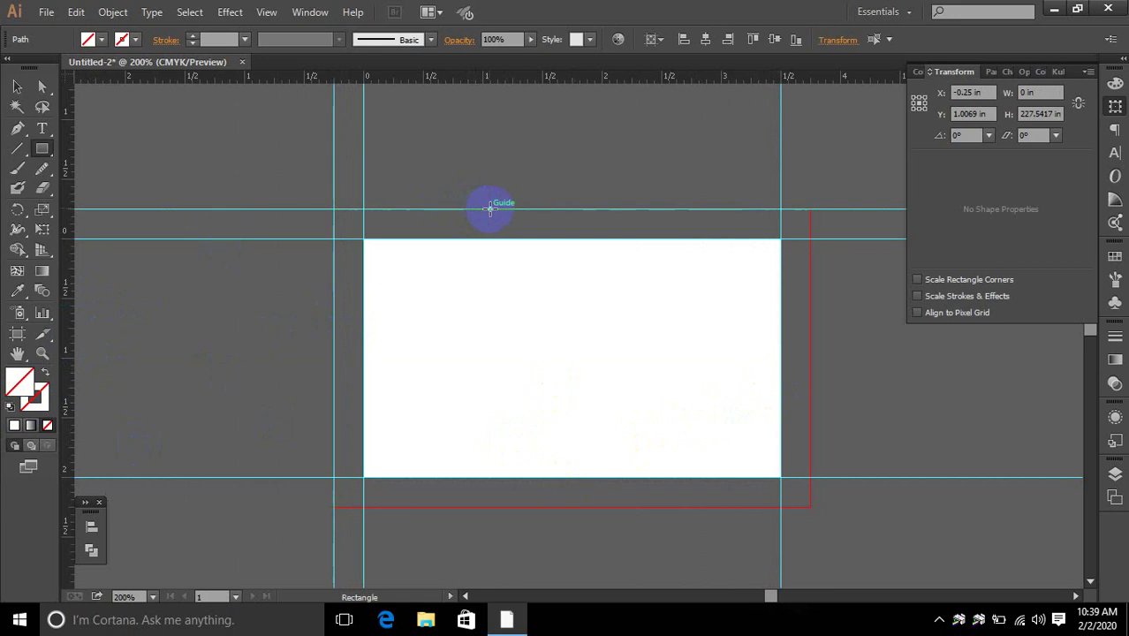
left_click_drag(579, 82, 810, 278)
left_click_drag(750, 83, 768, 506)
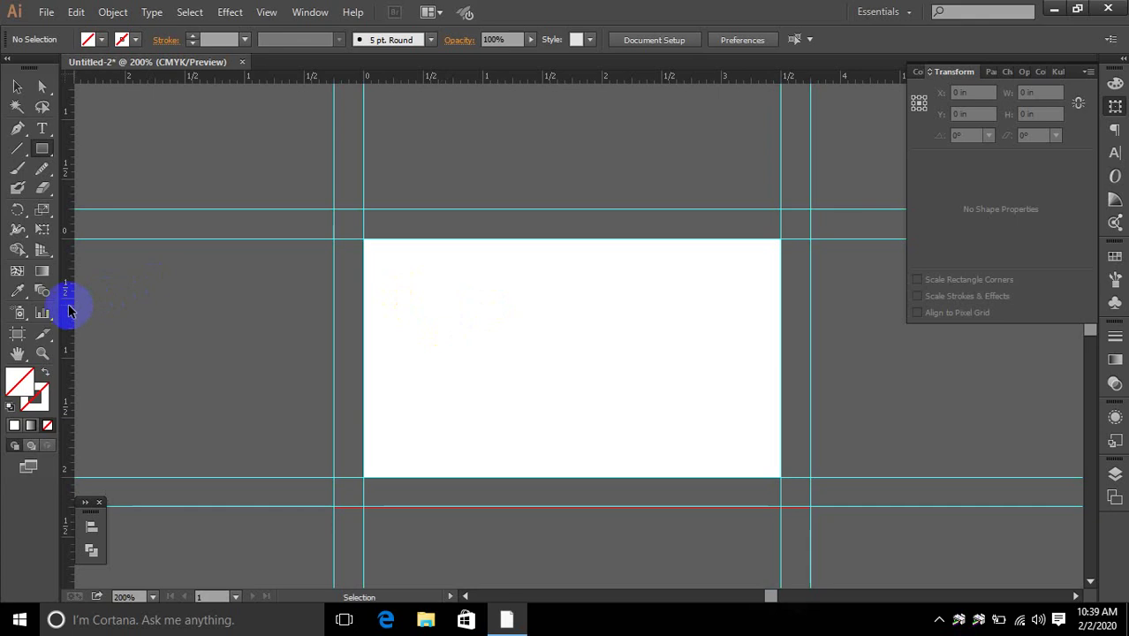
left_click_drag(71, 311, 71, 306)
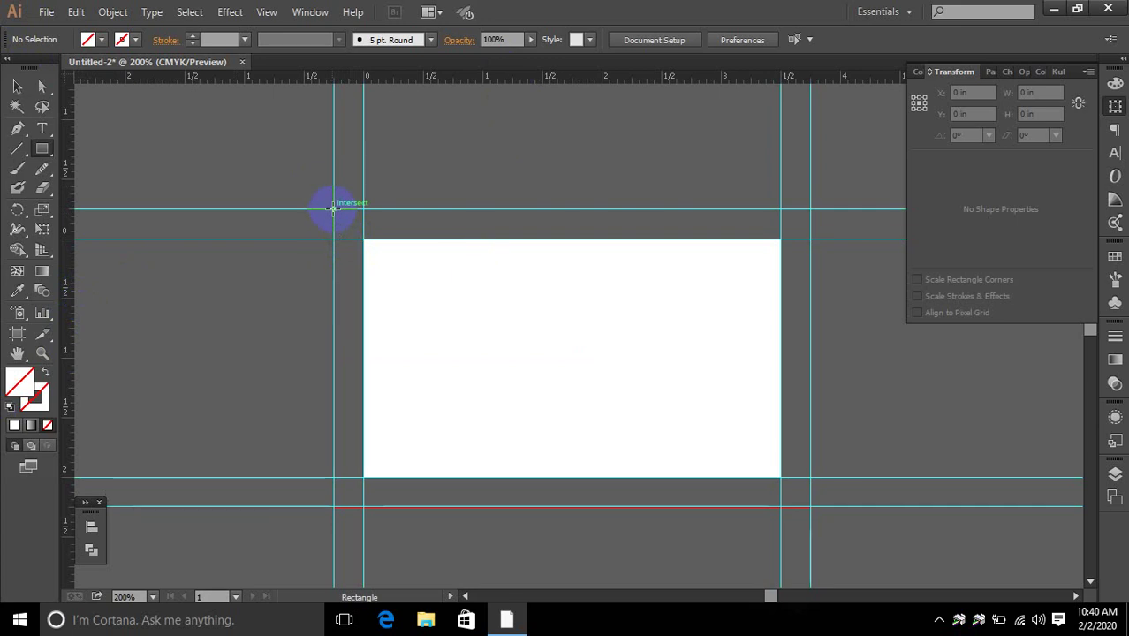
Draw a 0.25 in square between the bleed and artboard guides at the upper-left corner and fill it yellow.
left_click_drag(333, 207, 363, 237)
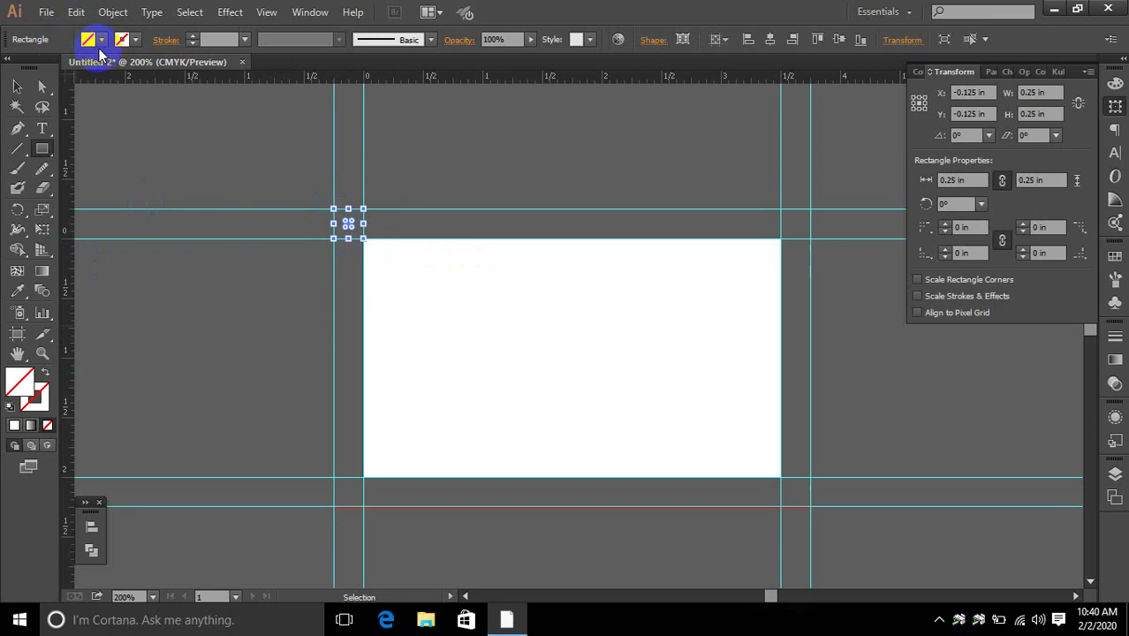
left_click(99, 45)
left_click(57, 66)
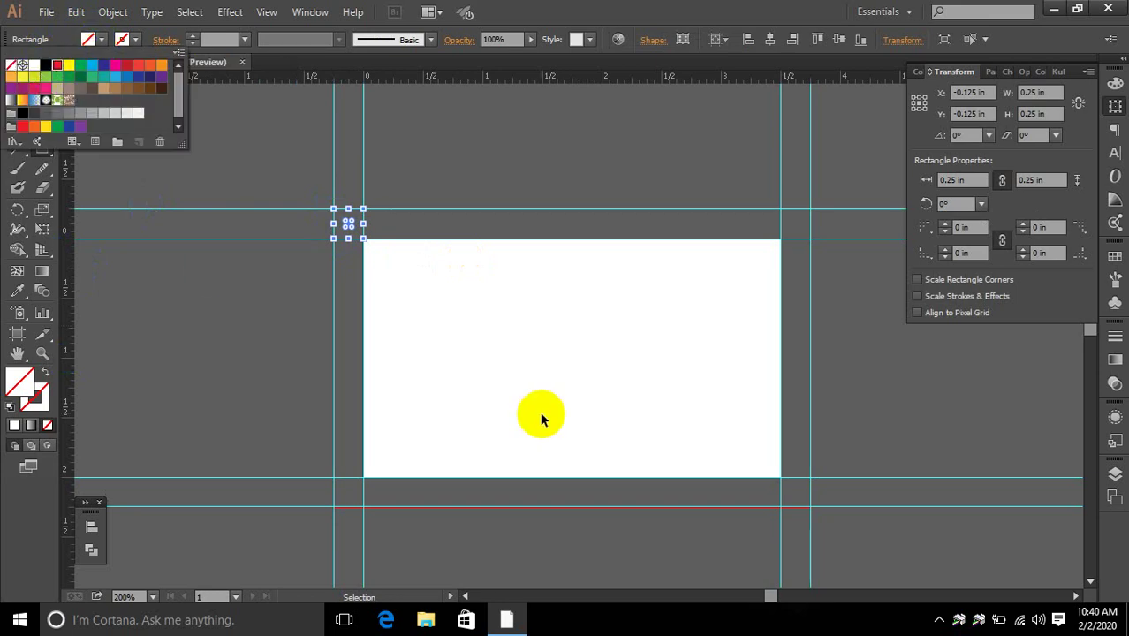
left_click(66, 67)
left_click(426, 307)
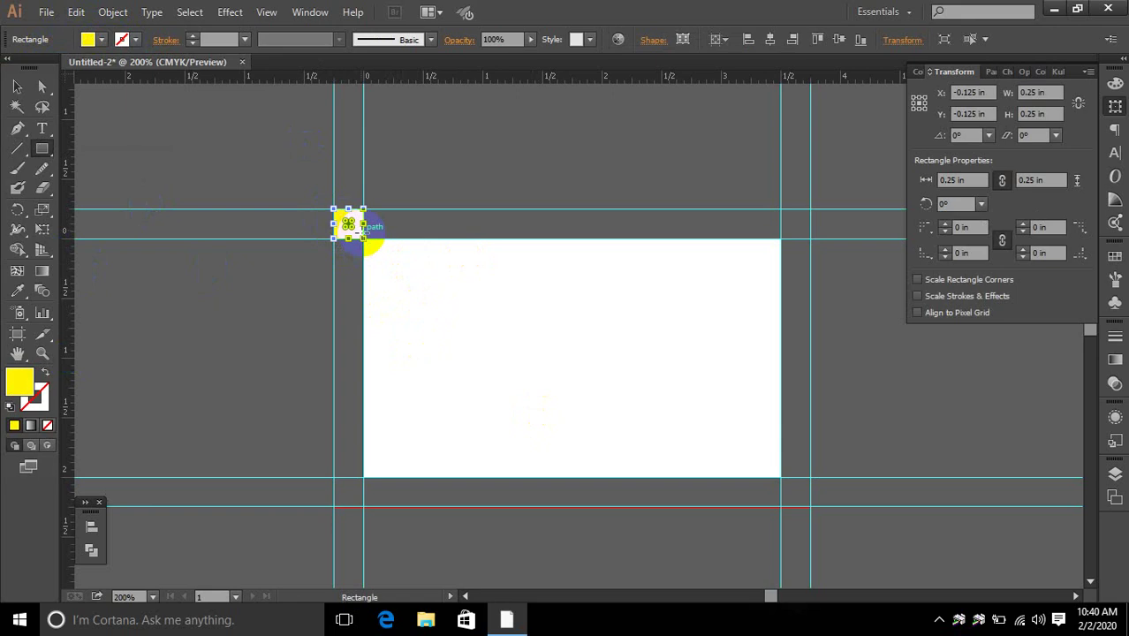
Move the yellow square inside the artboard's upper-left corner and place guides along its right and bottom edges.
left_click(16, 86)
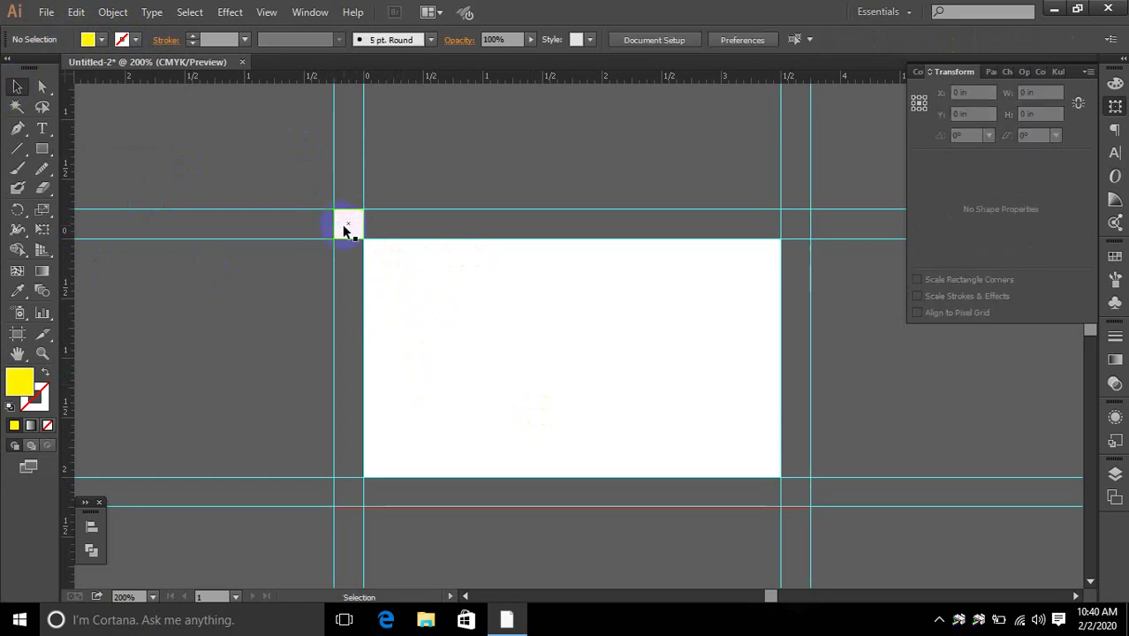
left_click_drag(343, 229, 377, 254)
left_click_drag(71, 224, 395, 114)
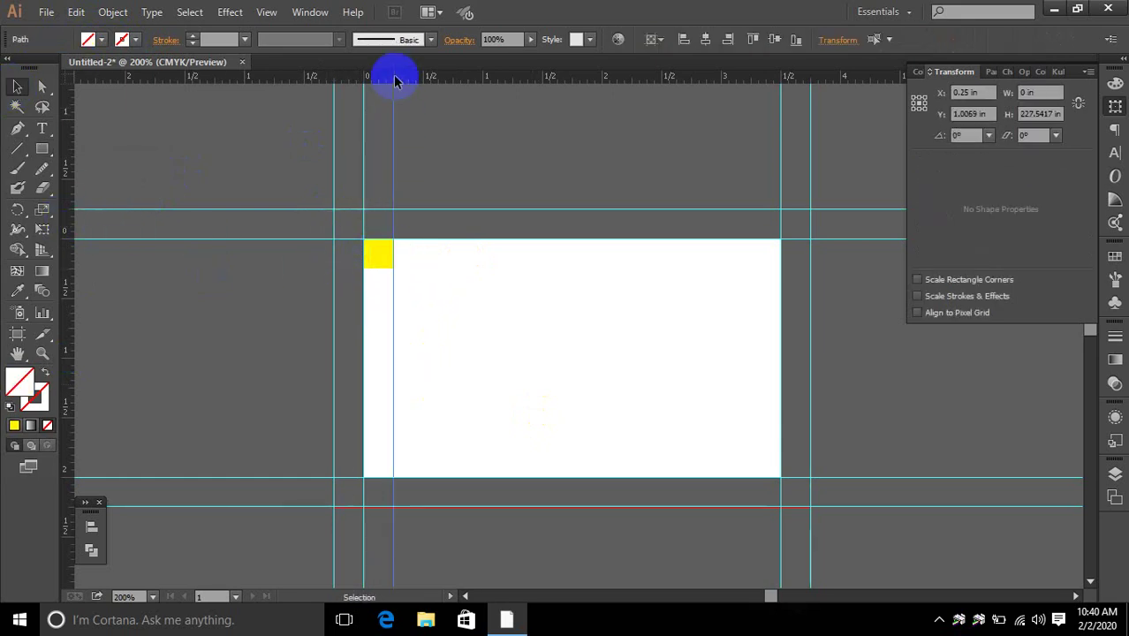
left_click_drag(391, 74, 766, 461)
With the yellow square in the artboard's lower-right corner, place guides along its top and left edges, then delete it.
left_click(385, 252)
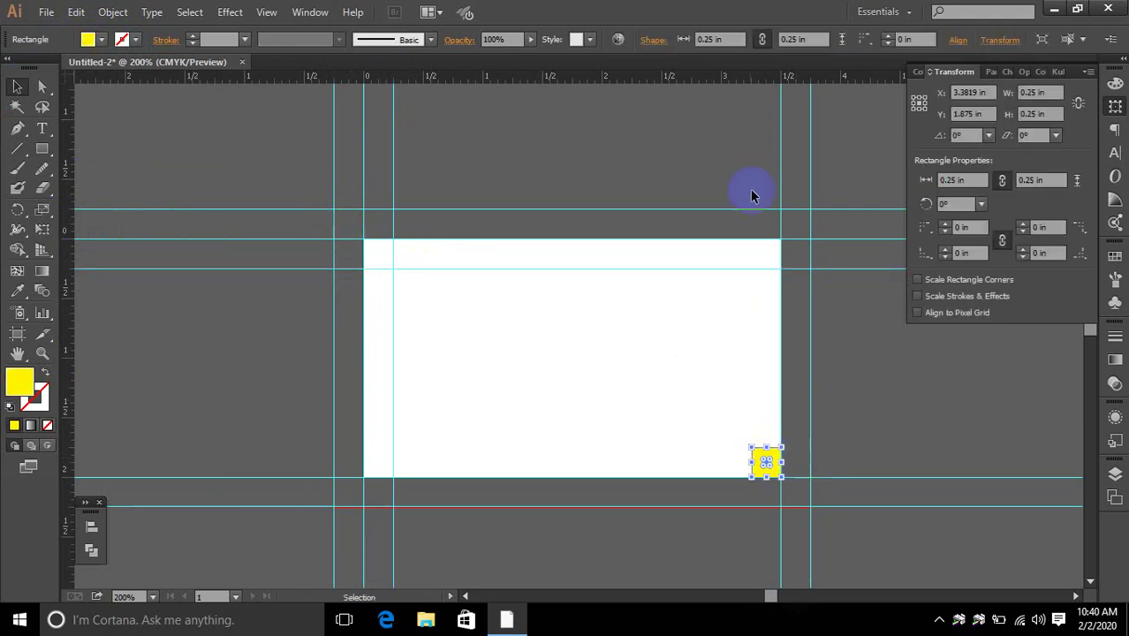
left_click_drag(730, 81, 756, 457)
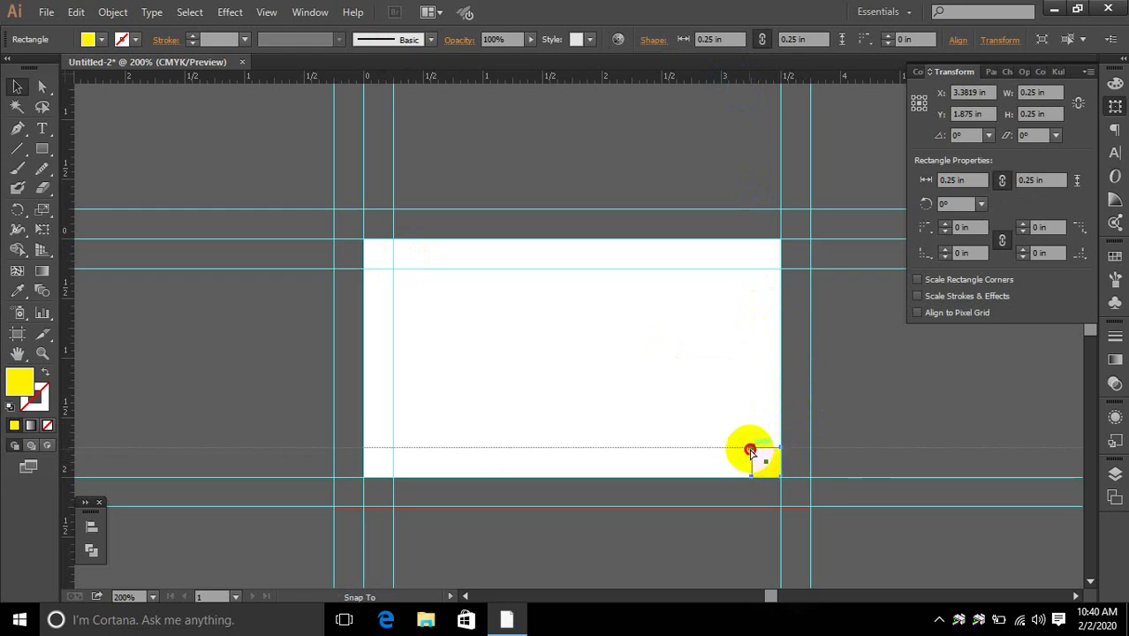
left_click_drag(693, 78, 754, 447)
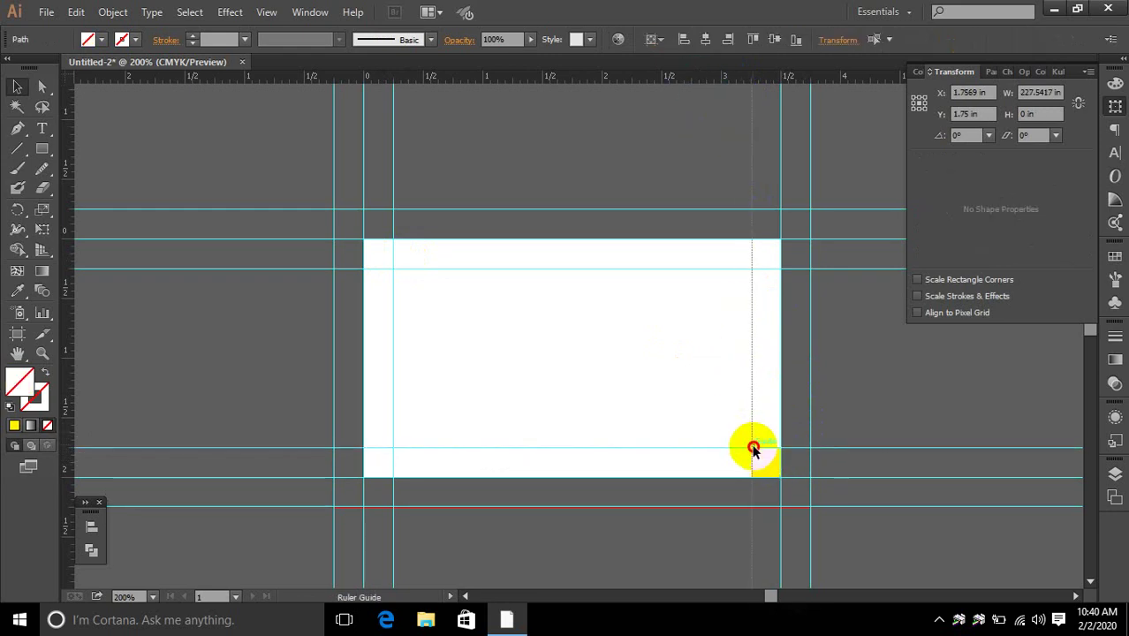
left_click(769, 463)
key("Delete")
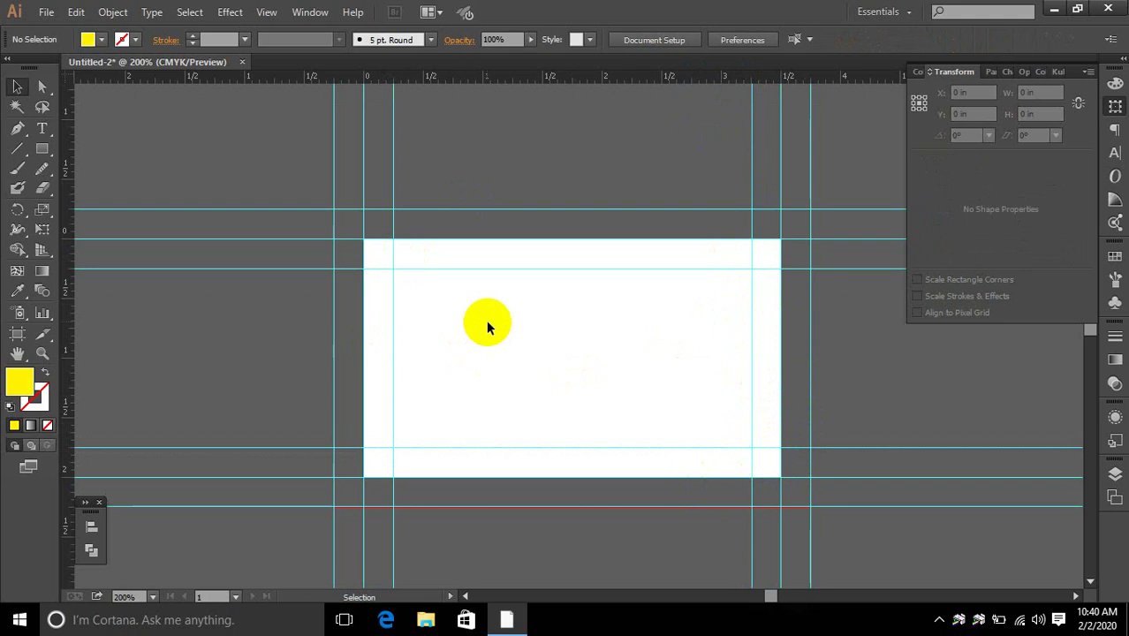
Minimize Illustrator to show the desktop and refresh the desktop.
left_click(1057, 9)
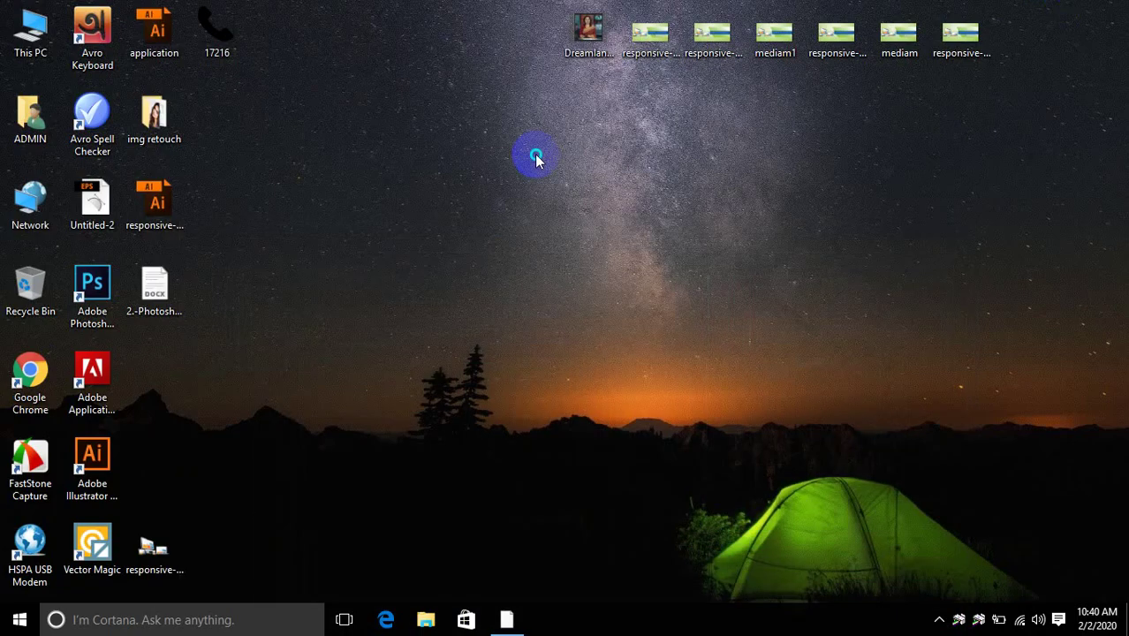
right_click(536, 156)
left_click(546, 202)
right_click(477, 206)
left_click(494, 255)
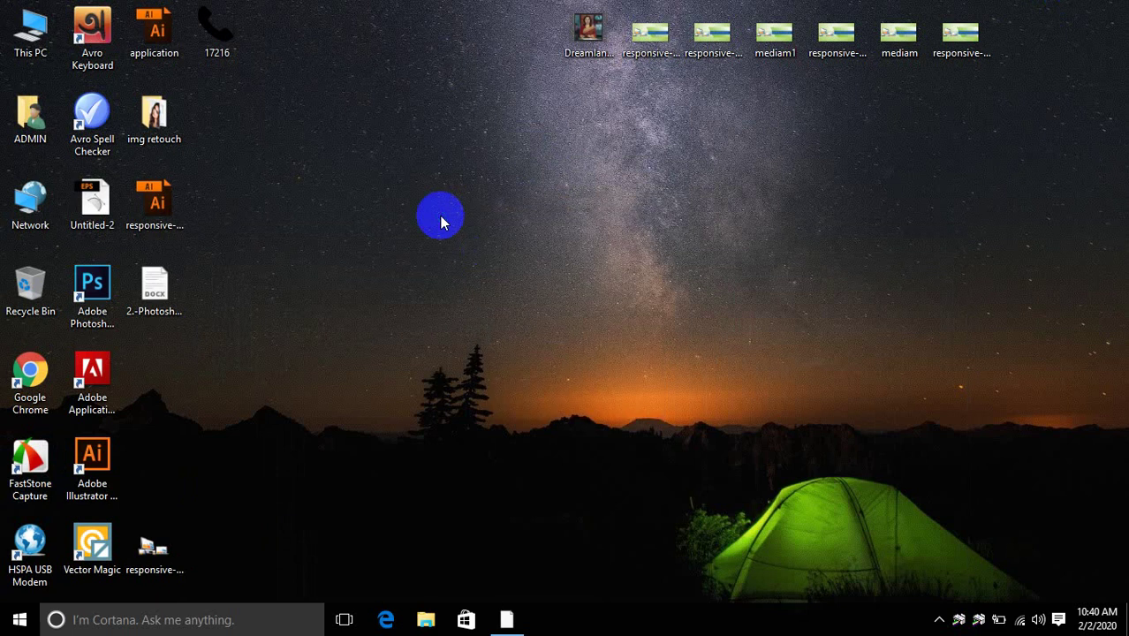
Refresh the desktop, view the responsive-web-design2.png image, and close it.
right_click(440, 215)
left_click(491, 262)
right_click(403, 211)
left_click(444, 264)
double_click(635, 49)
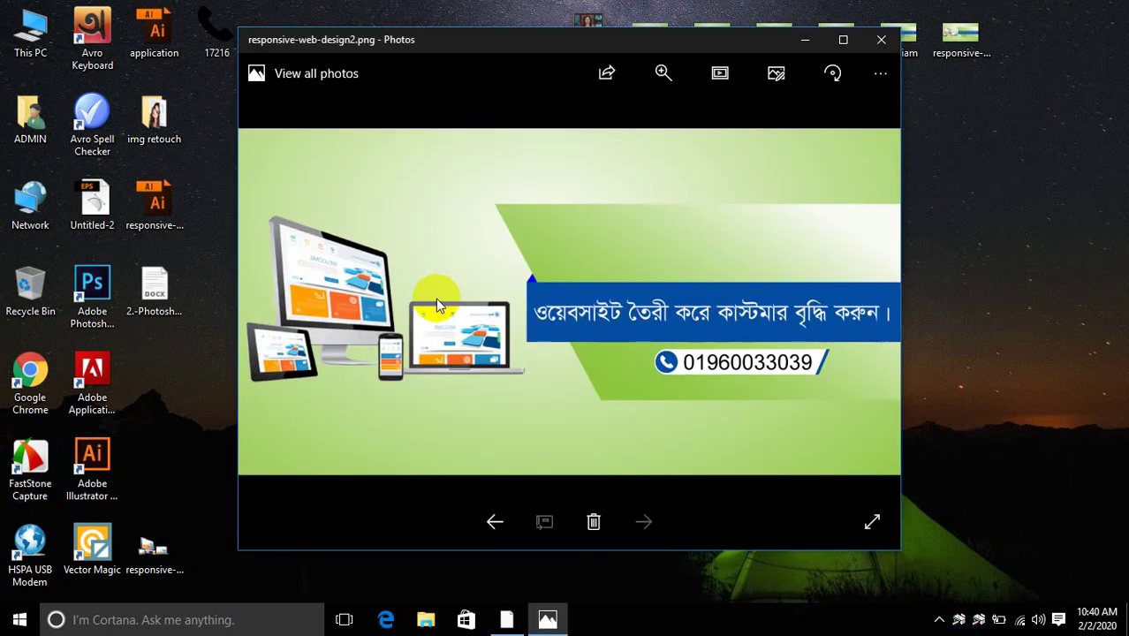
left_click(880, 38)
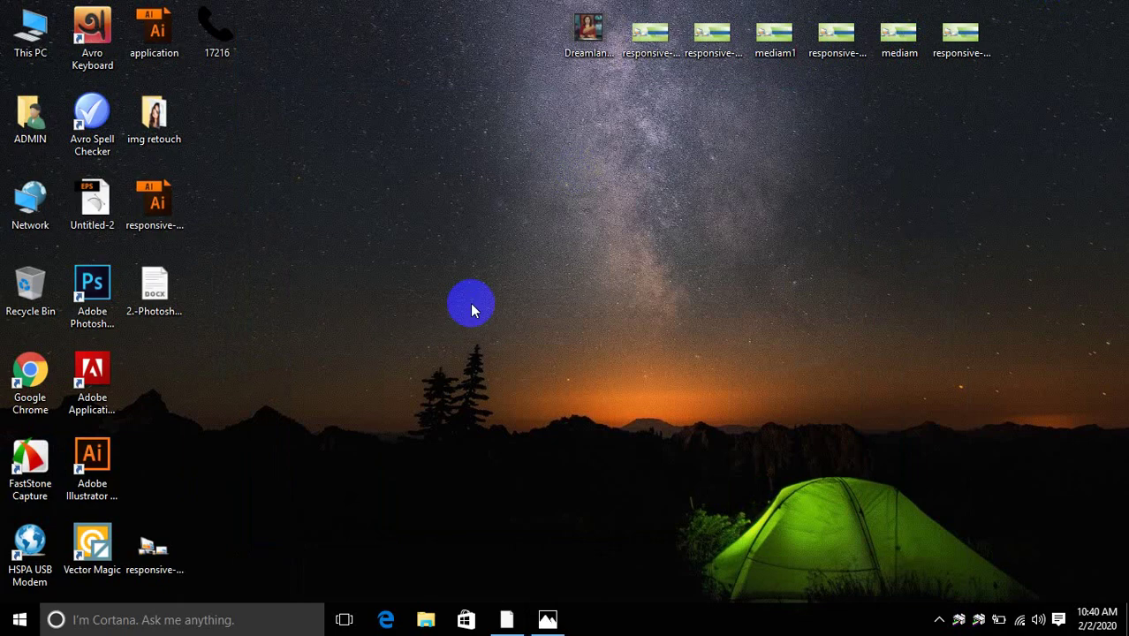
Open Chrome and search Google Images for "business card".
double_click(36, 370)
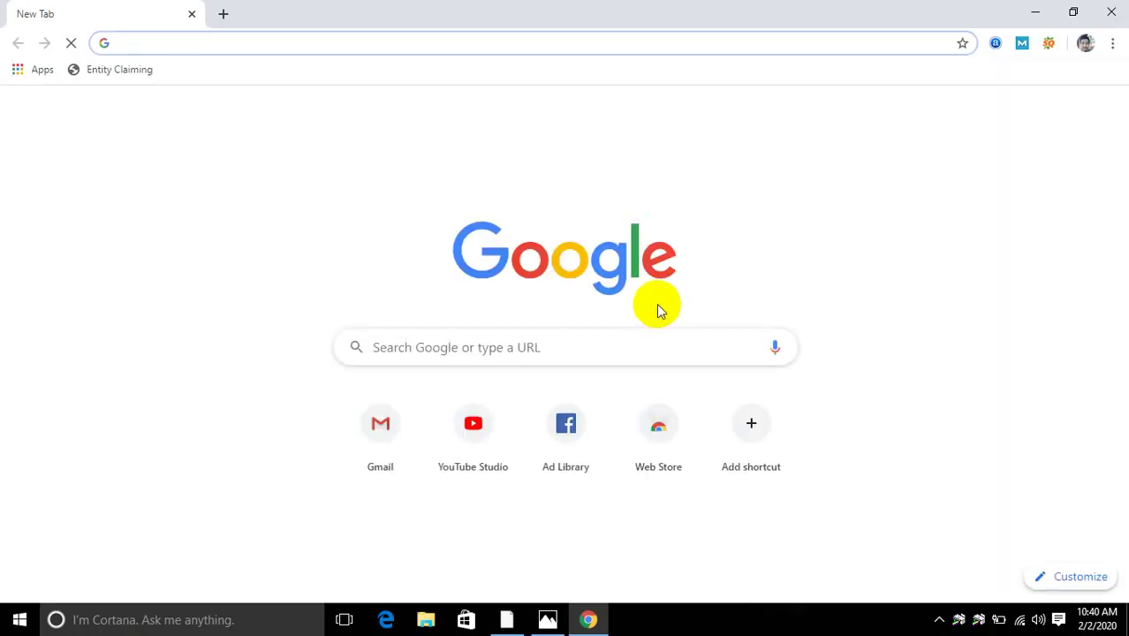
type("bud")
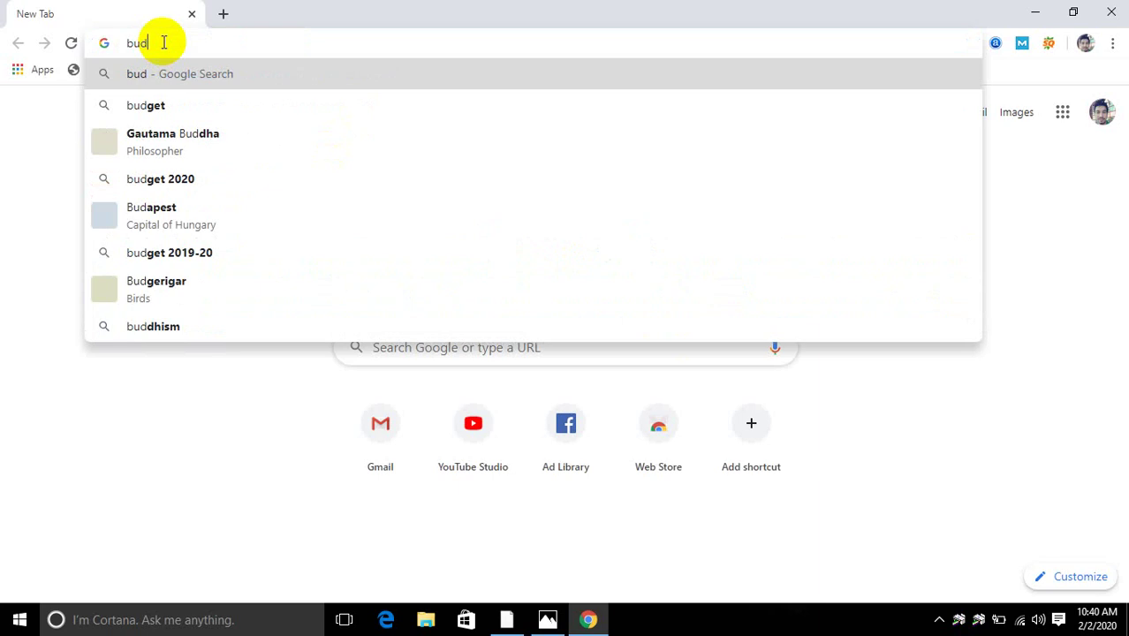
key("BackSpace")
type("si")
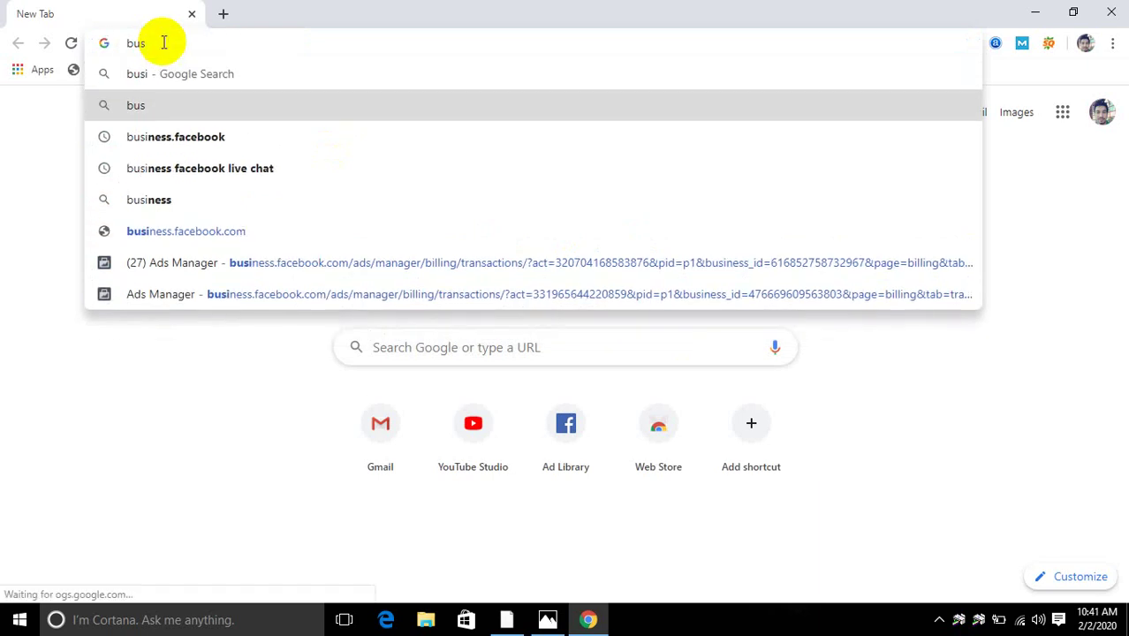
key("Up")
type("ness")
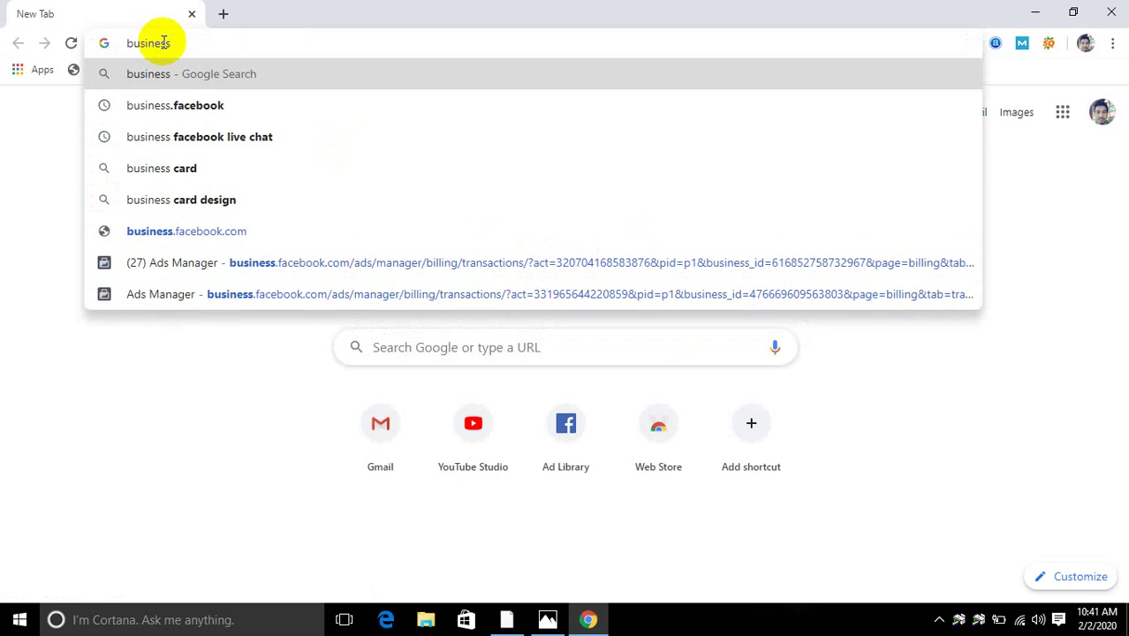
type("card")
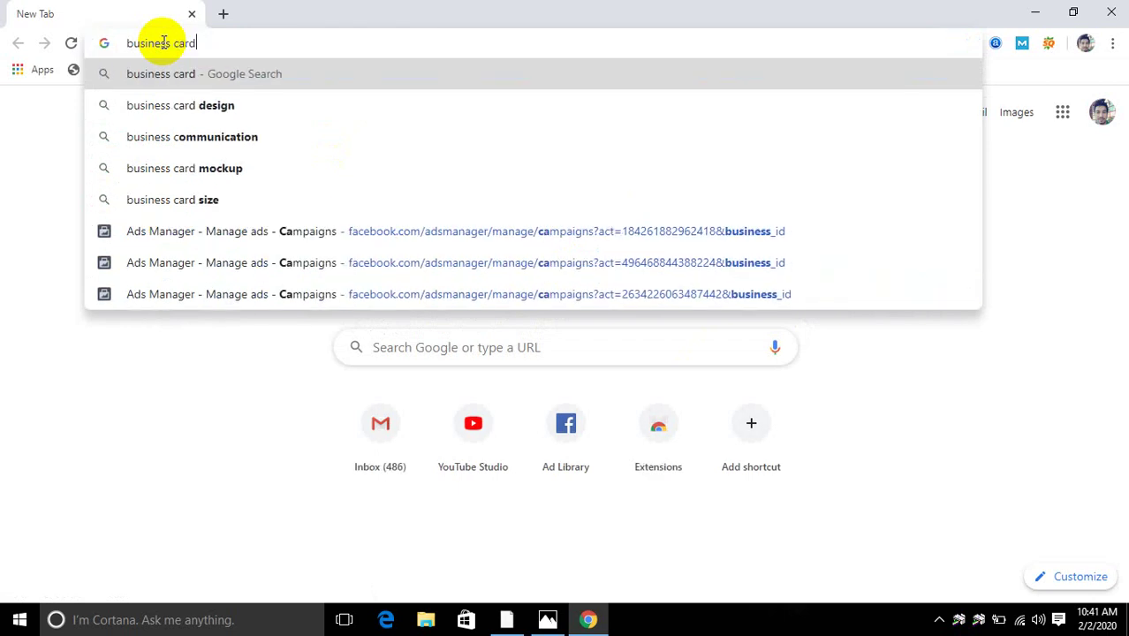
key("Return")
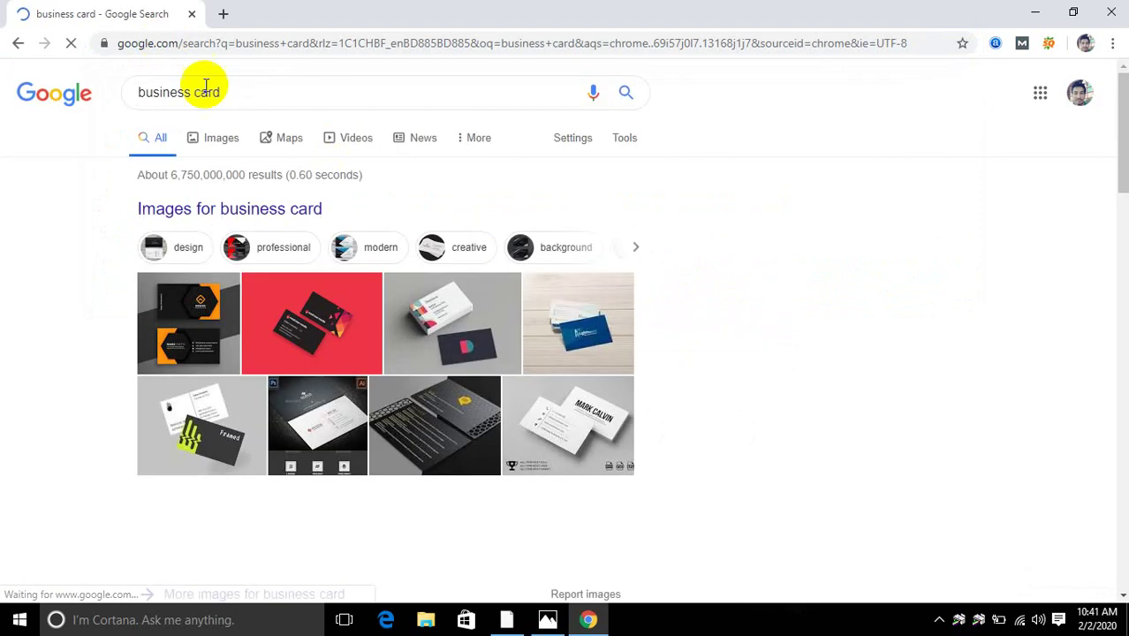
left_click(212, 139)
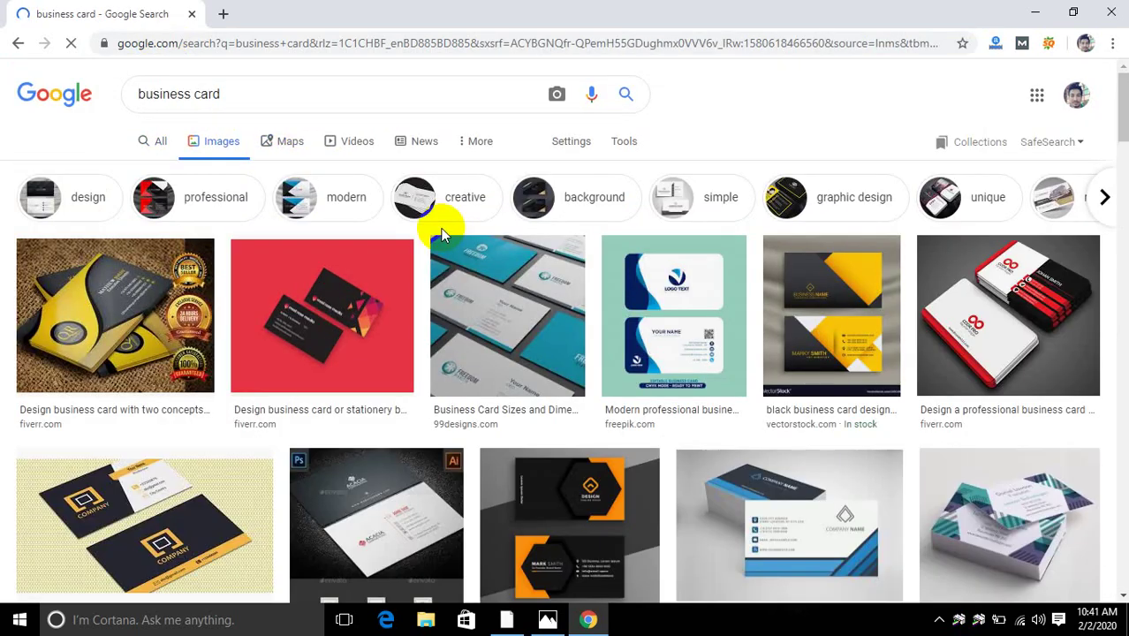
Examine the business card image results for design references, including the blue-and-white Freepik card, and minimize Chrome.
scroll(442, 234, "down", 1)
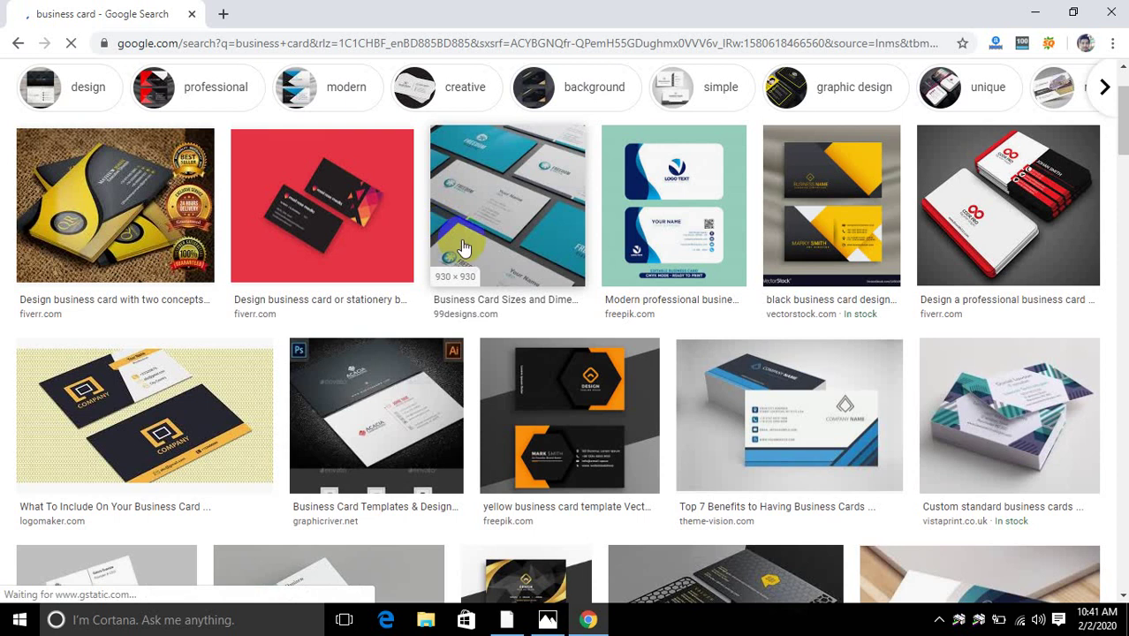
left_click(661, 198)
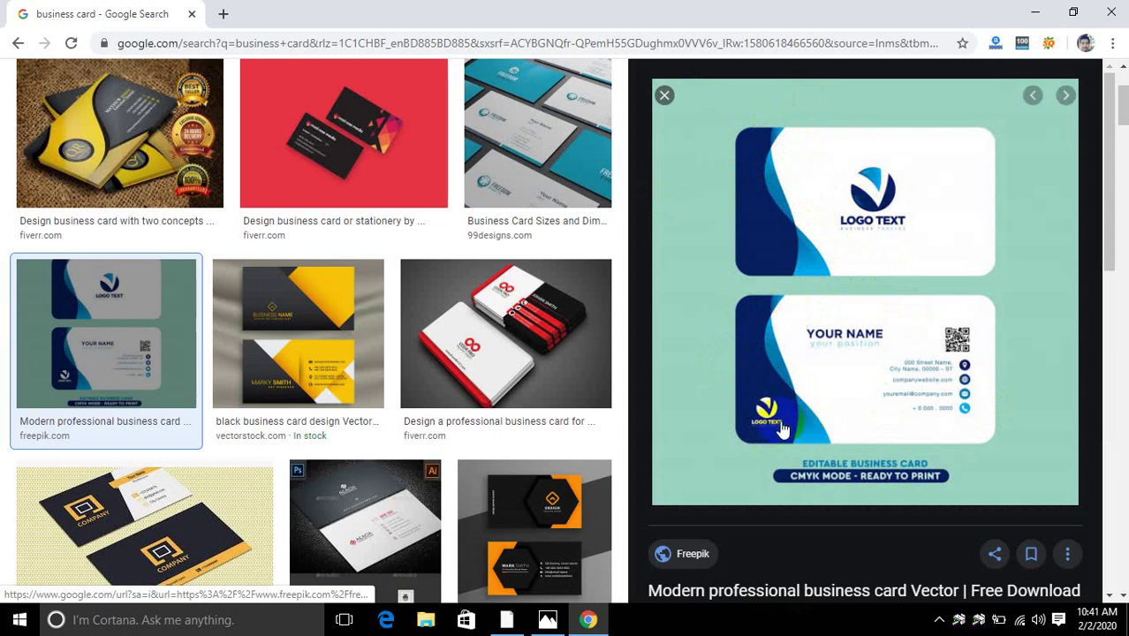
scroll(433, 442, "down", 4)
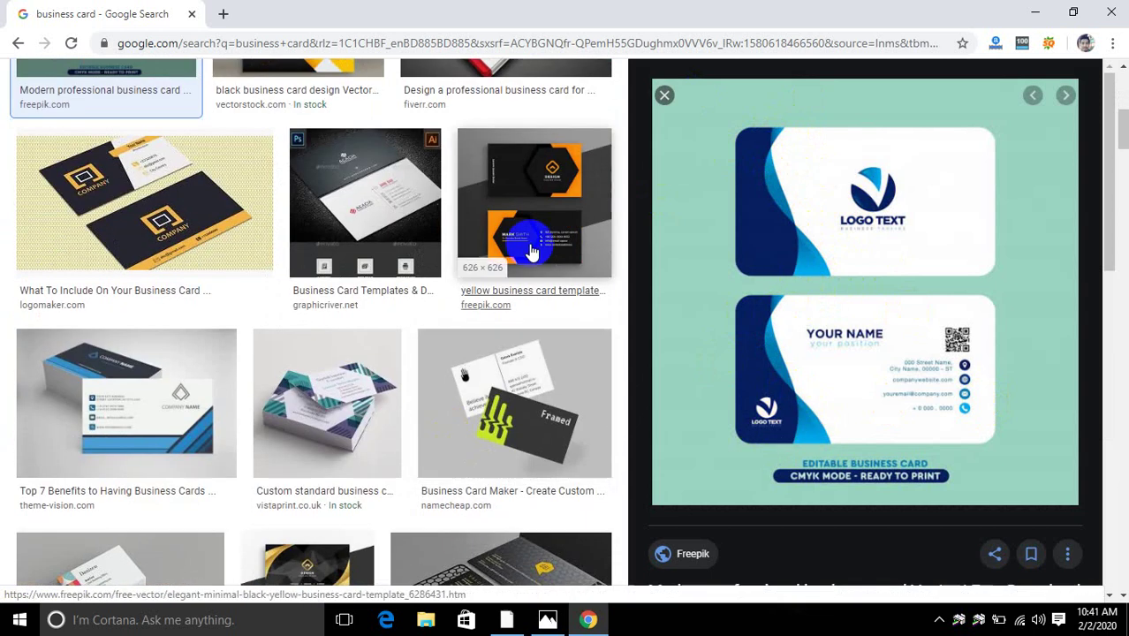
left_click(667, 91)
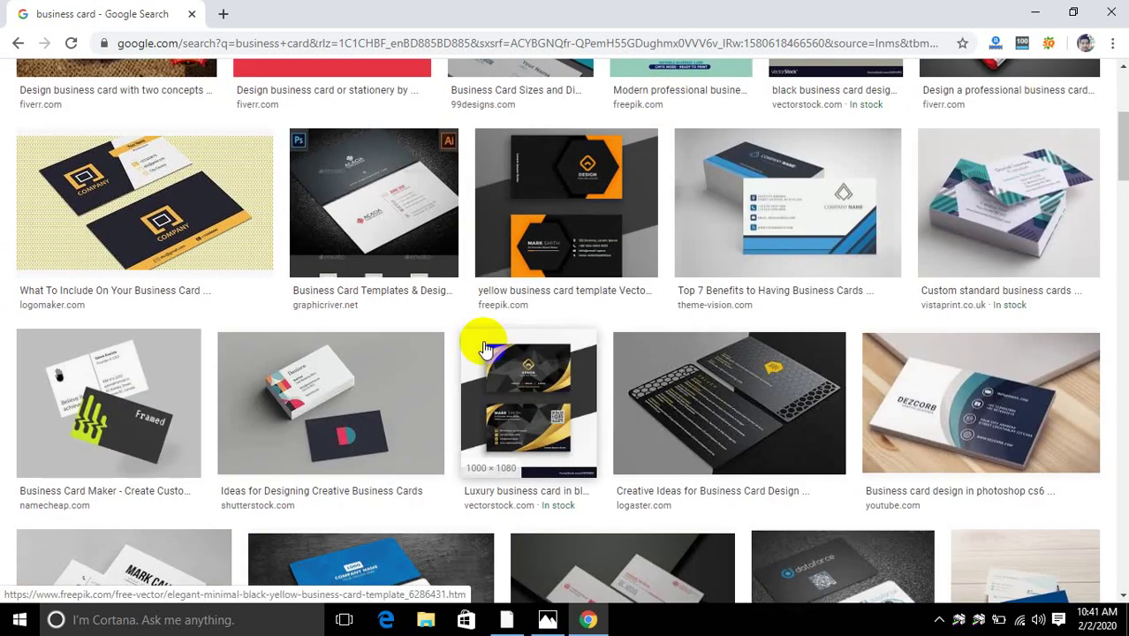
scroll(481, 352, "down", 2)
scroll(484, 349, "down", 2)
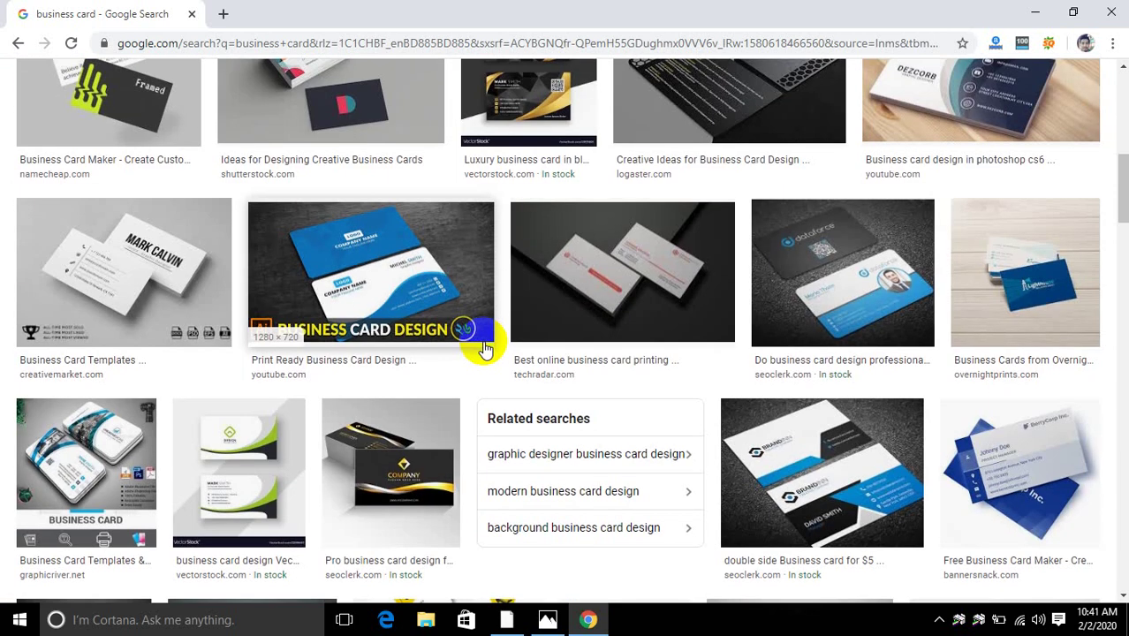
scroll(486, 346, "up", 8)
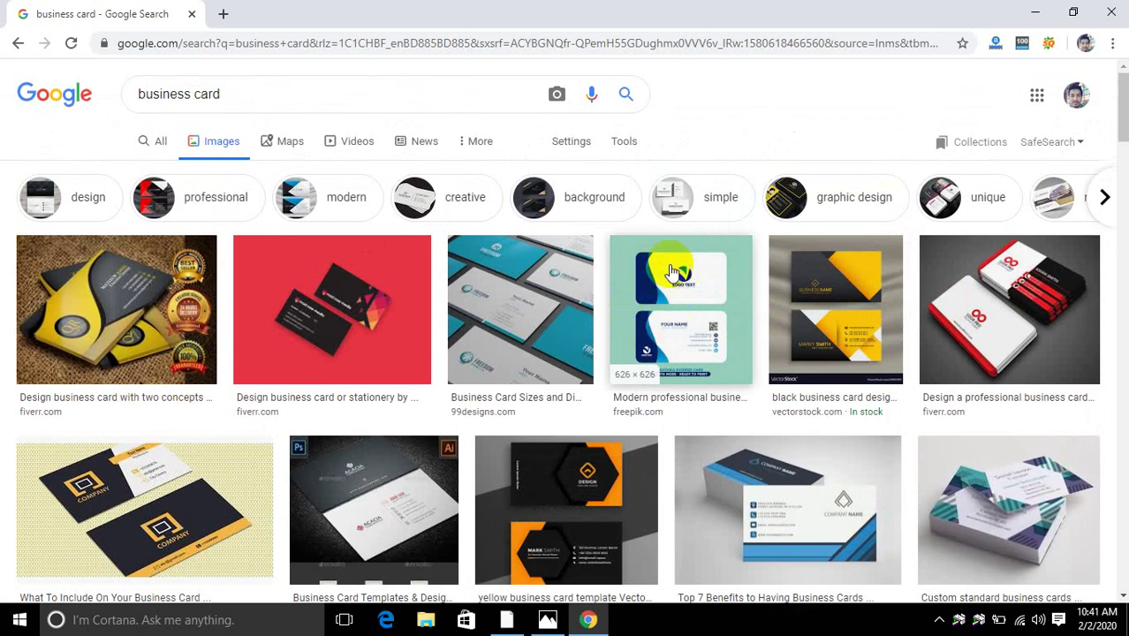
scroll(385, 426, "down", 9)
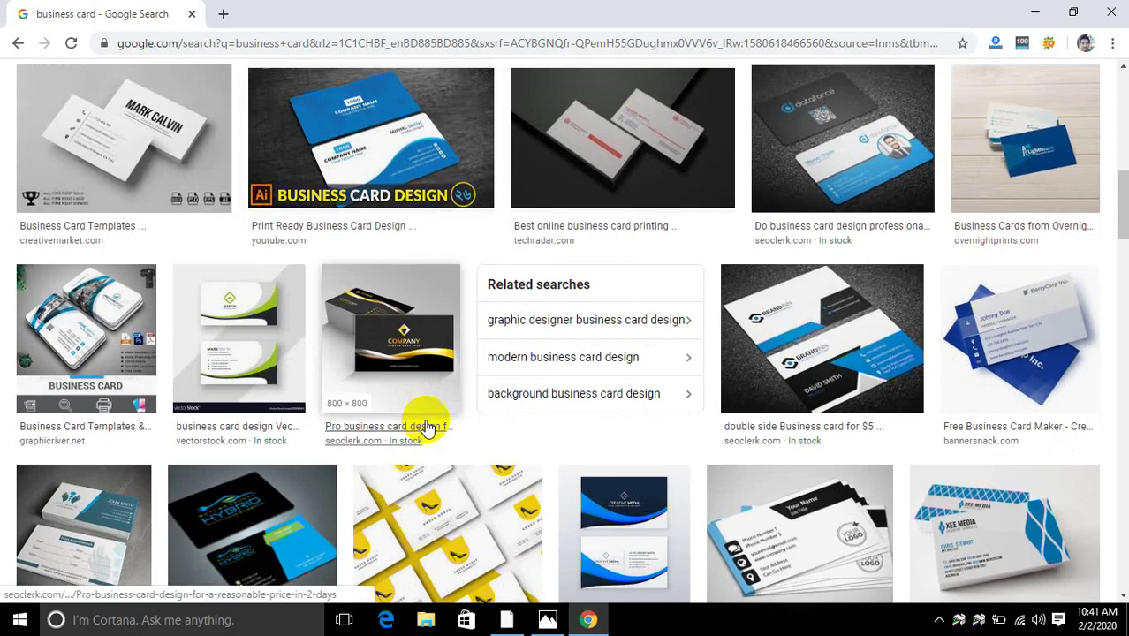
scroll(428, 430, "up", 1)
scroll(428, 433, "up", 1)
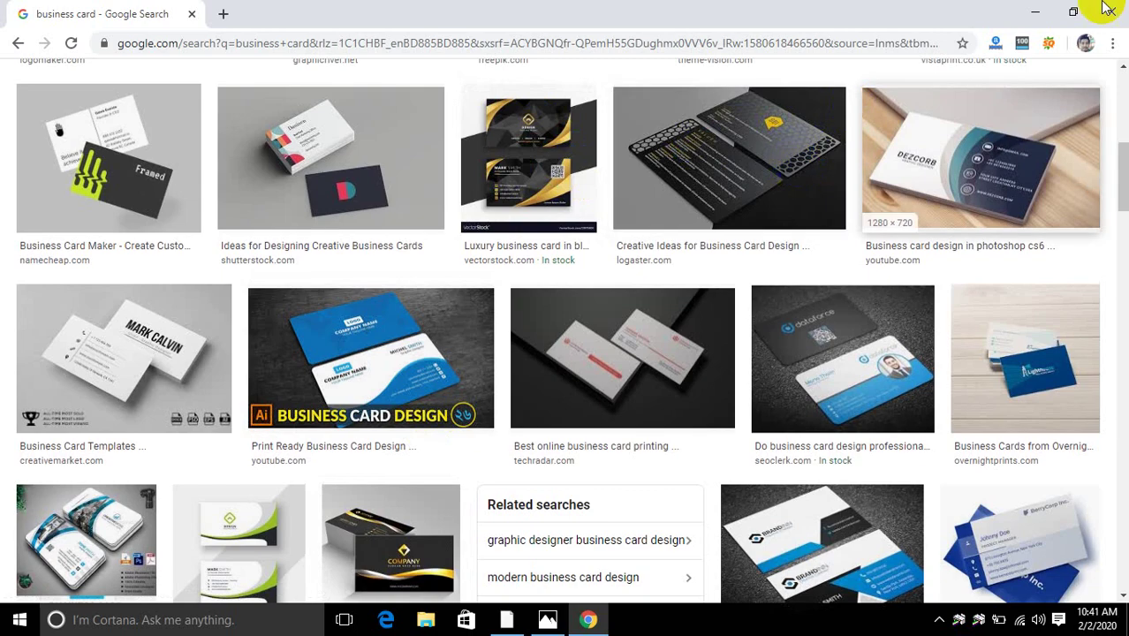
left_click(1035, 14)
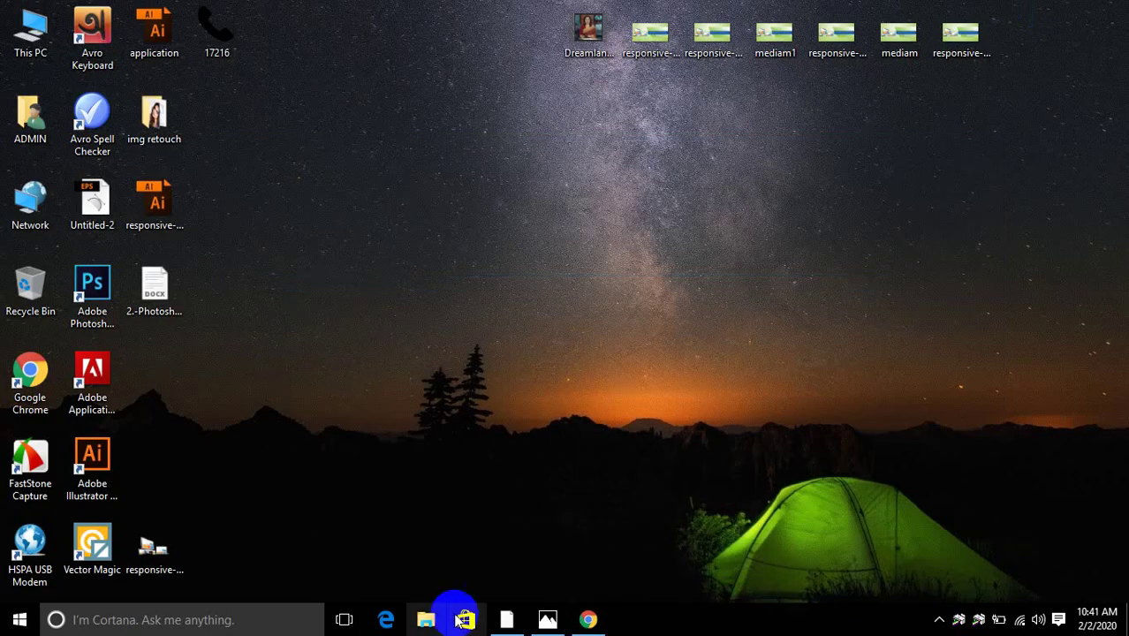
Switch to Illustrator, draw a yellow hexagon about 0.38 × 0.32 in above the artboard and rotate it to stand on a point.
left_click(526, 620)
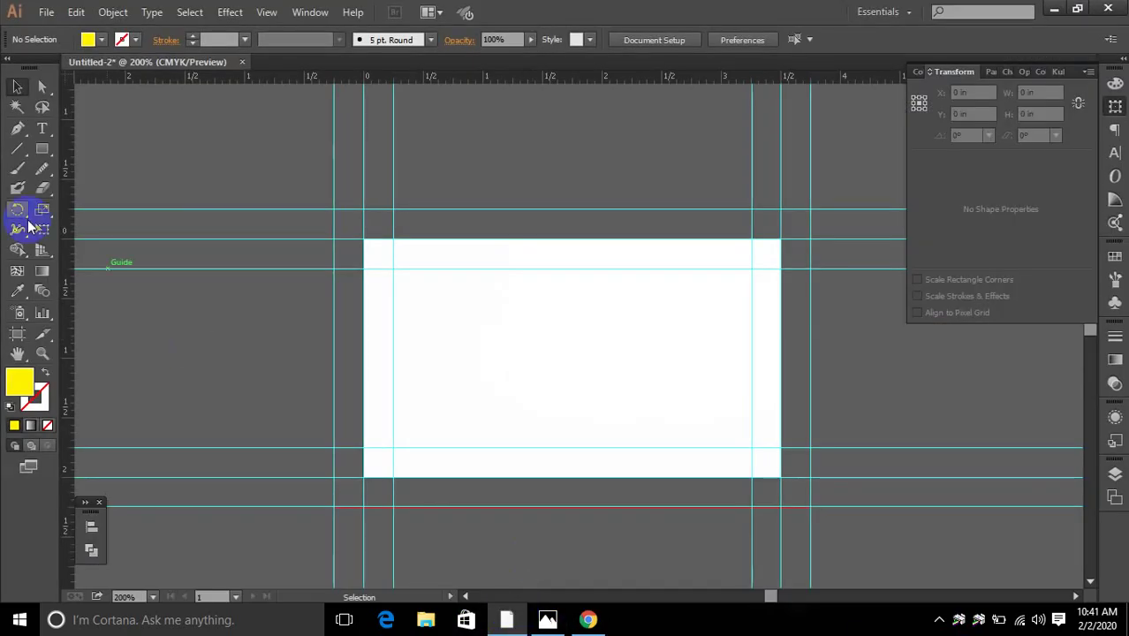
left_click(40, 148)
left_click(82, 209)
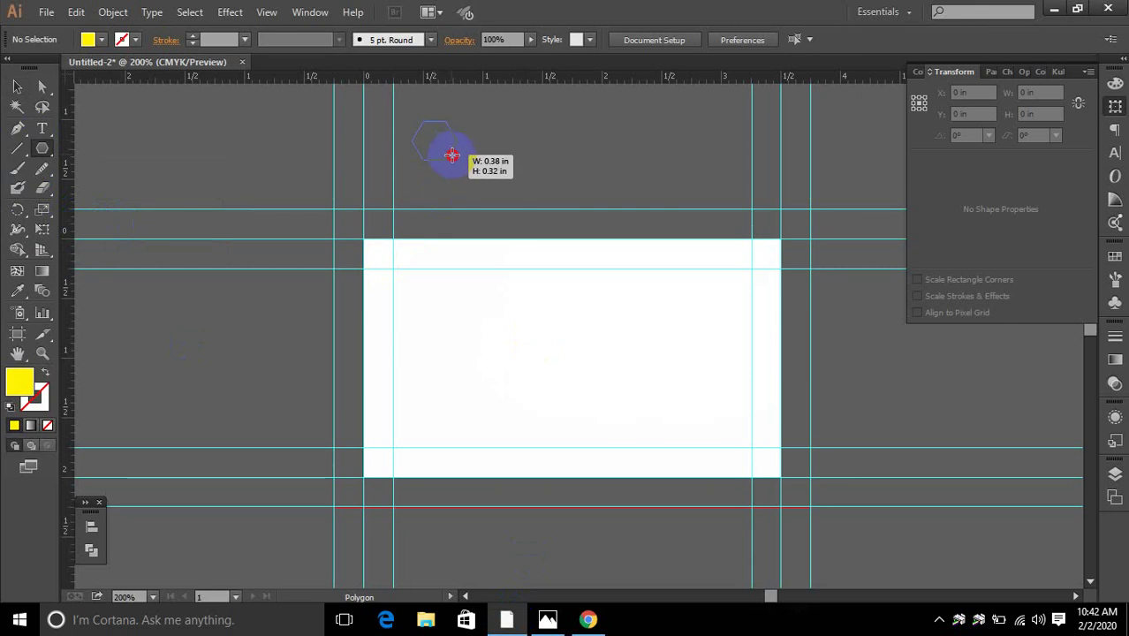
left_click_drag(451, 156, 452, 154)
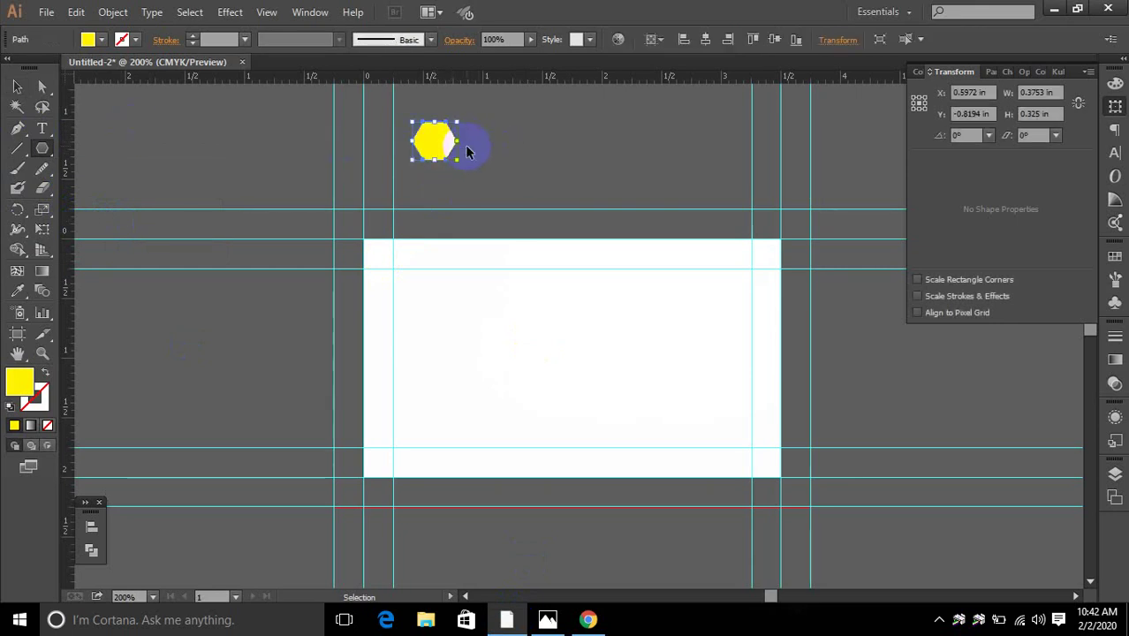
left_click_drag(459, 168, 473, 147)
Duplicate the hexagon edge to edge toward the right to form a horizontal row of ten.
key("ctrl+d")
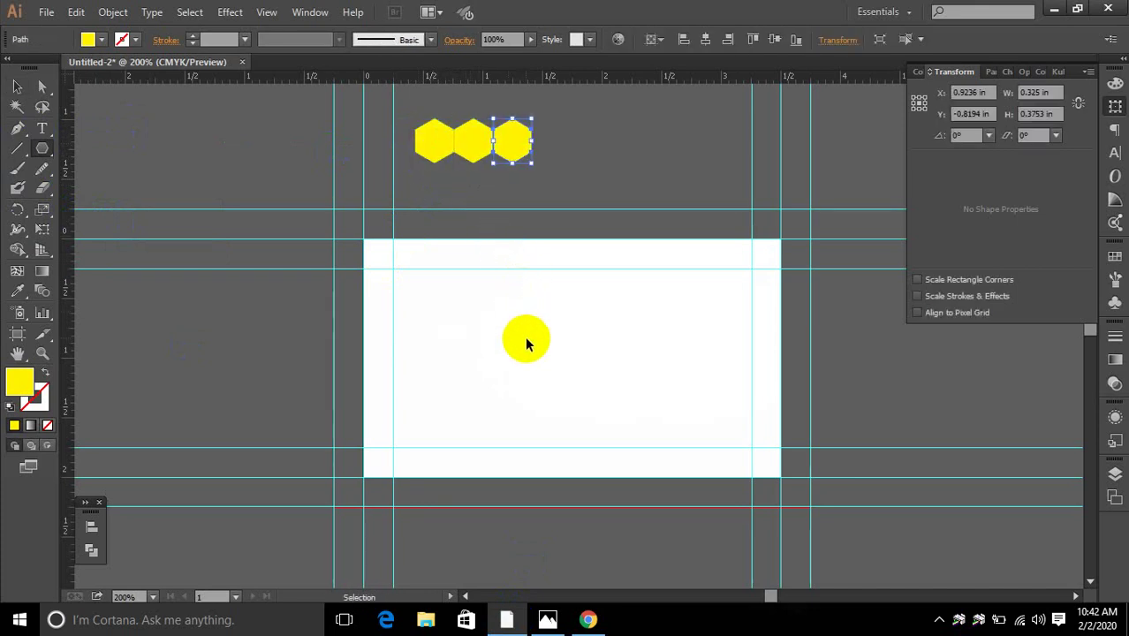
key("ctrl+d")
key("ctrl+d")
key("ctrl+d")
key("ctrl+d")
key("ctrl+d")
key("ctrl+d")
key("ctrl+d")
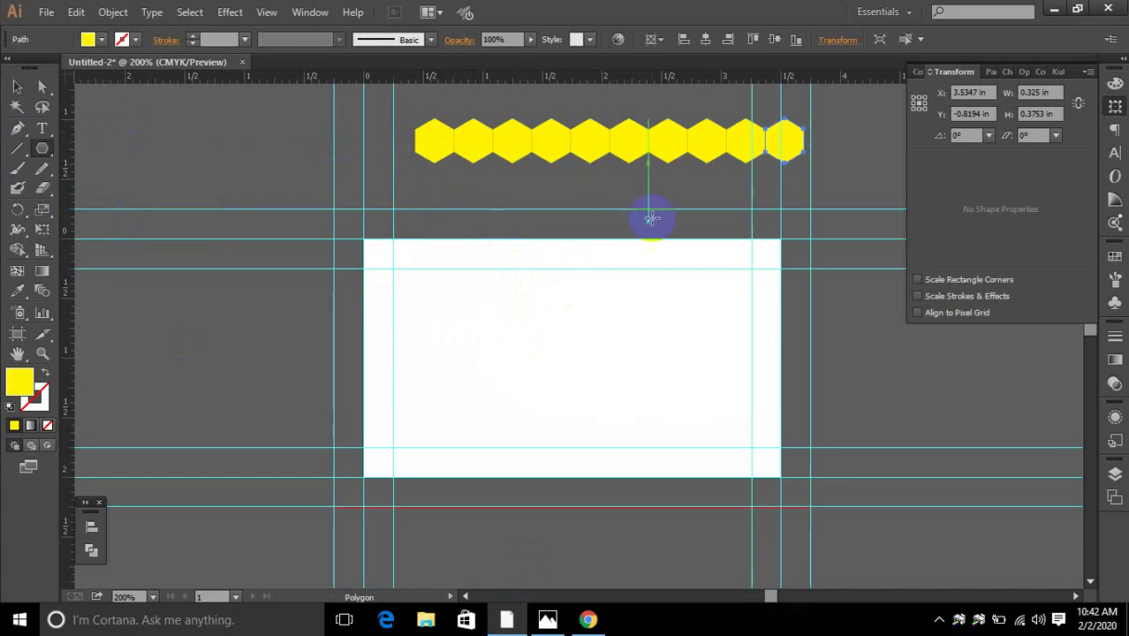
Copy the hexagon row down and half a hexagon left so it interlocks, repeating the copy to make seven rows.
left_click(17, 86)
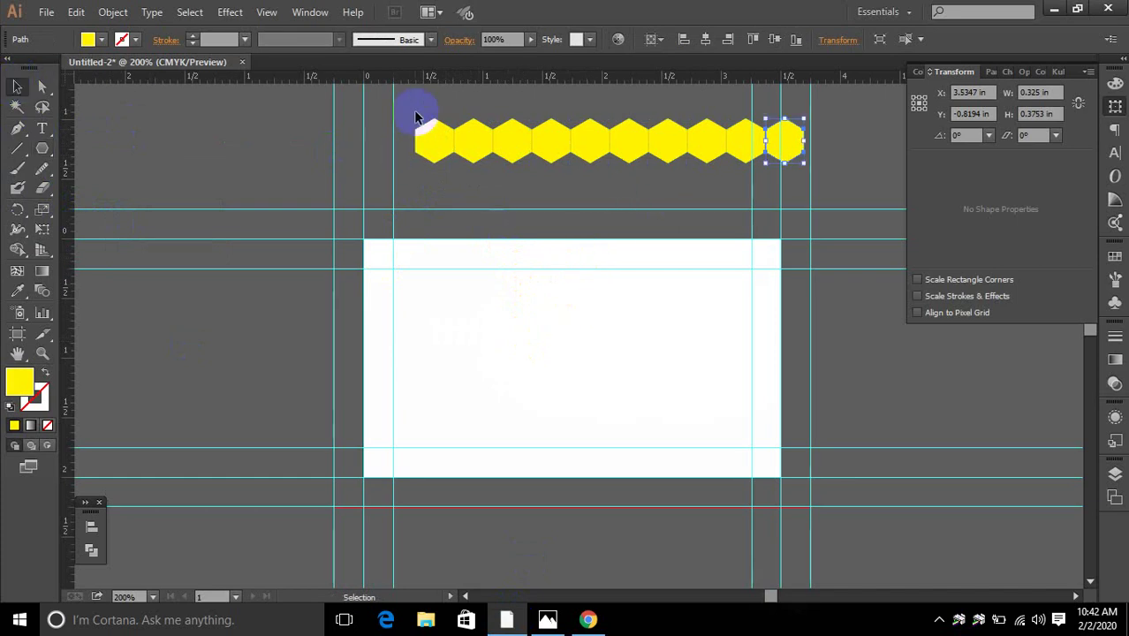
left_click_drag(732, 159, 785, 149)
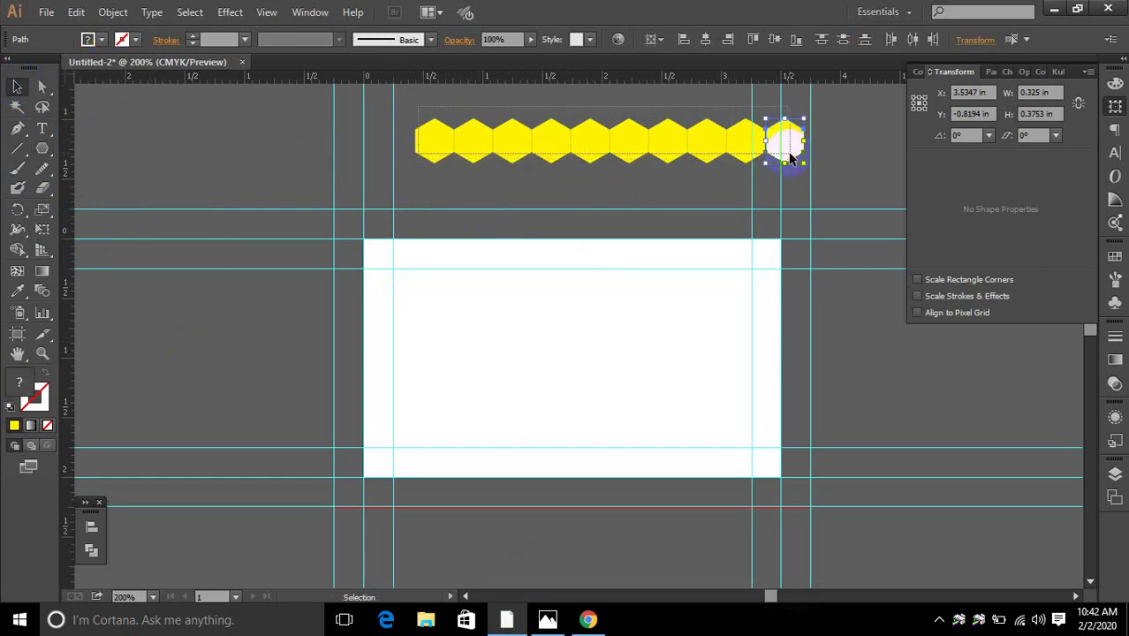
left_click_drag(793, 199, 685, 185)
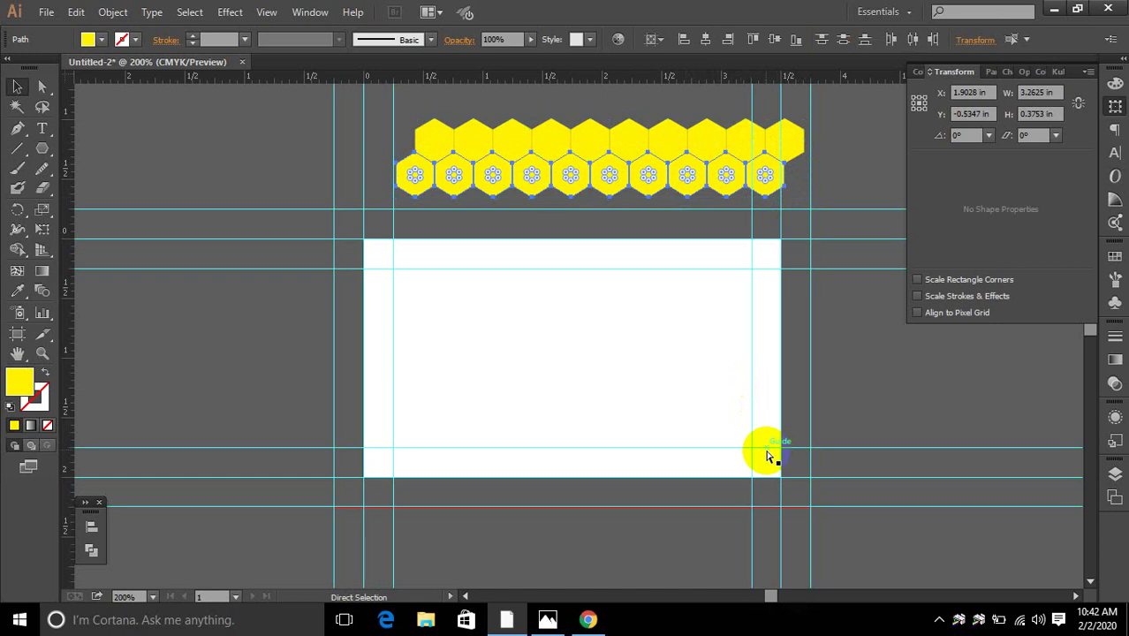
key("ctrl+d")
key("ctrl+d")
key("ctrl+d")
key("ctrl+d")
key("ctrl+d")
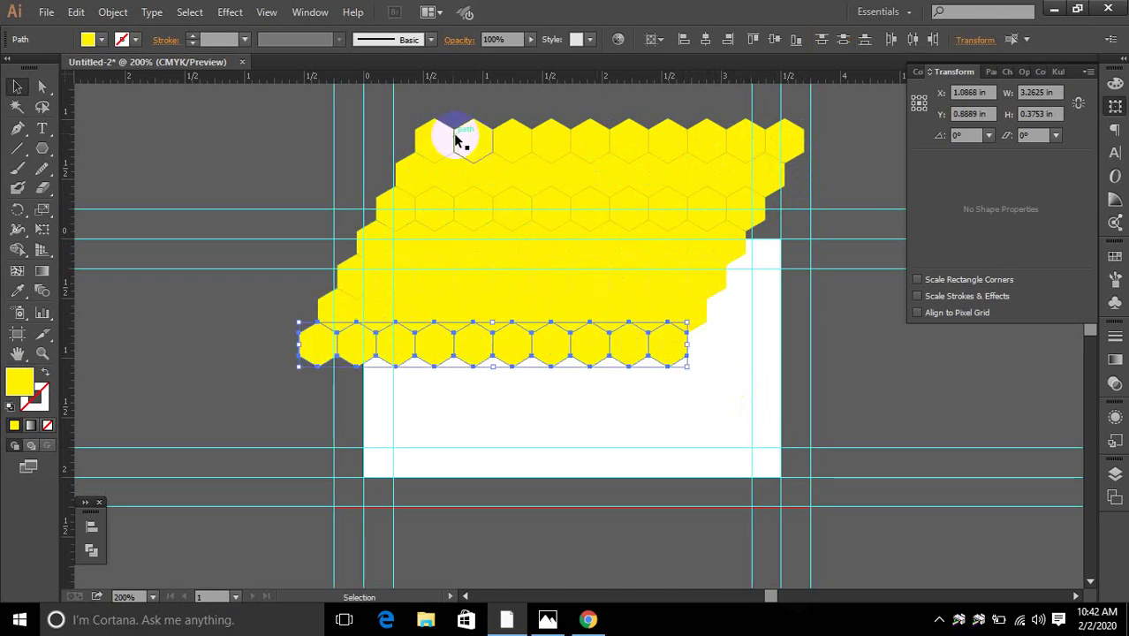
Select only the hexagons and swap fill and stroke, giving them no fill and a 1 pt yellow outline.
left_click_drag(254, 122, 813, 424)
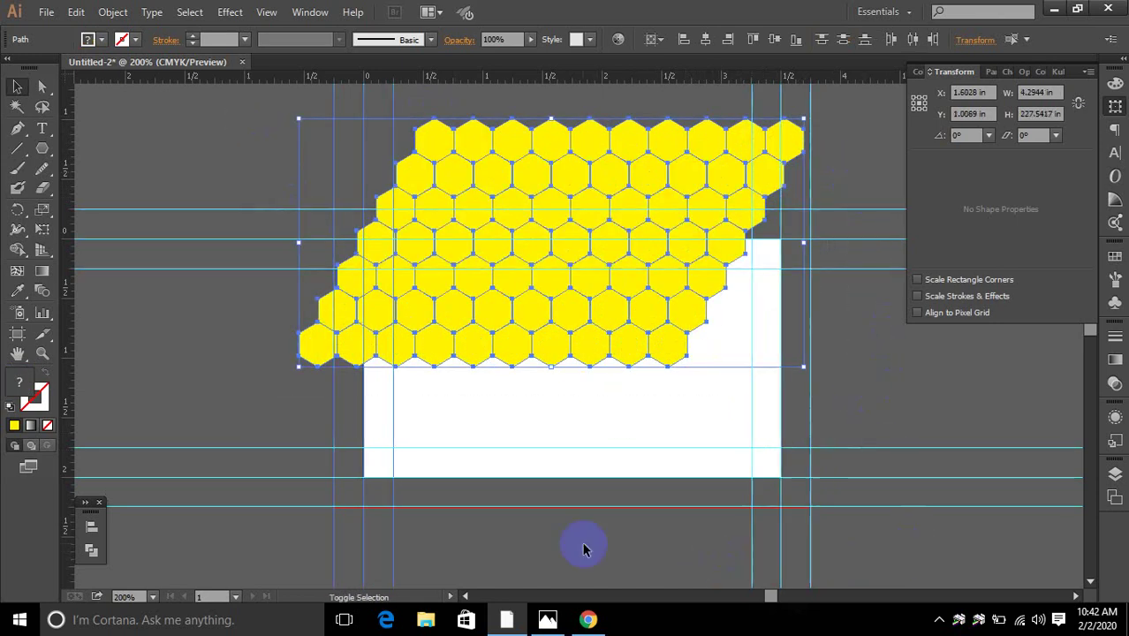
left_click_drag(447, 554, 445, 551)
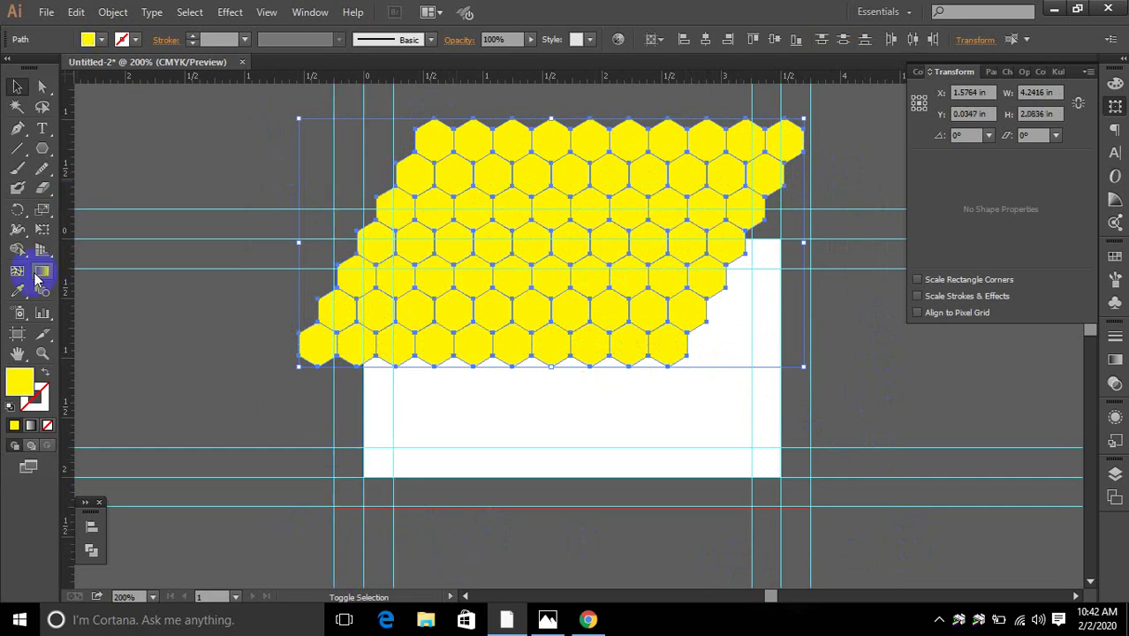
left_click(136, 41)
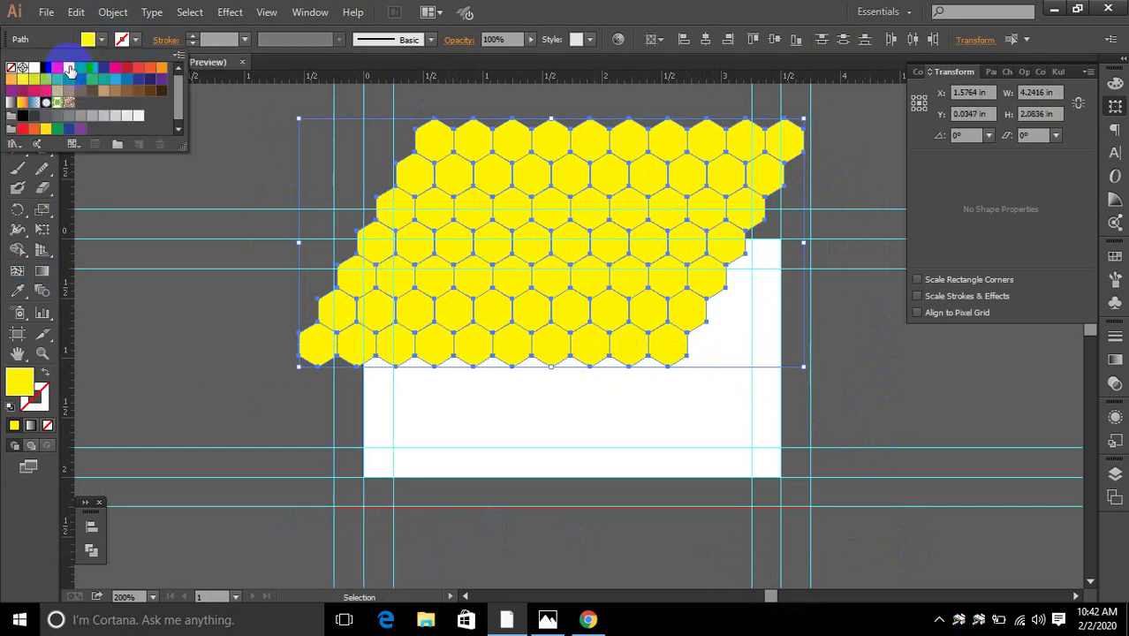
left_click(45, 375)
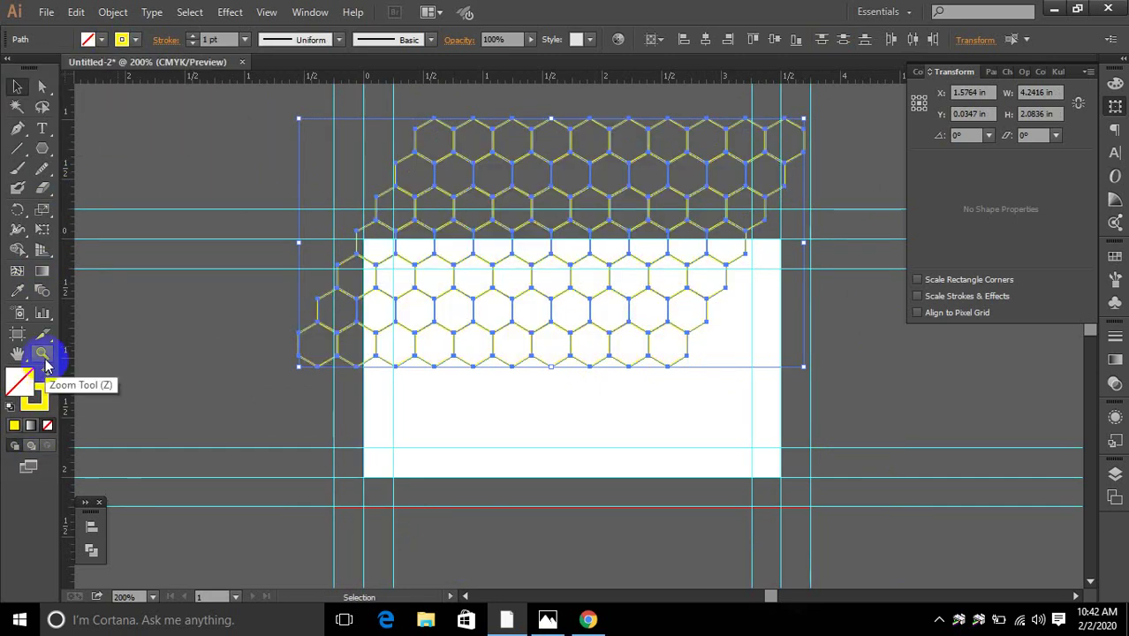
left_click(519, 423)
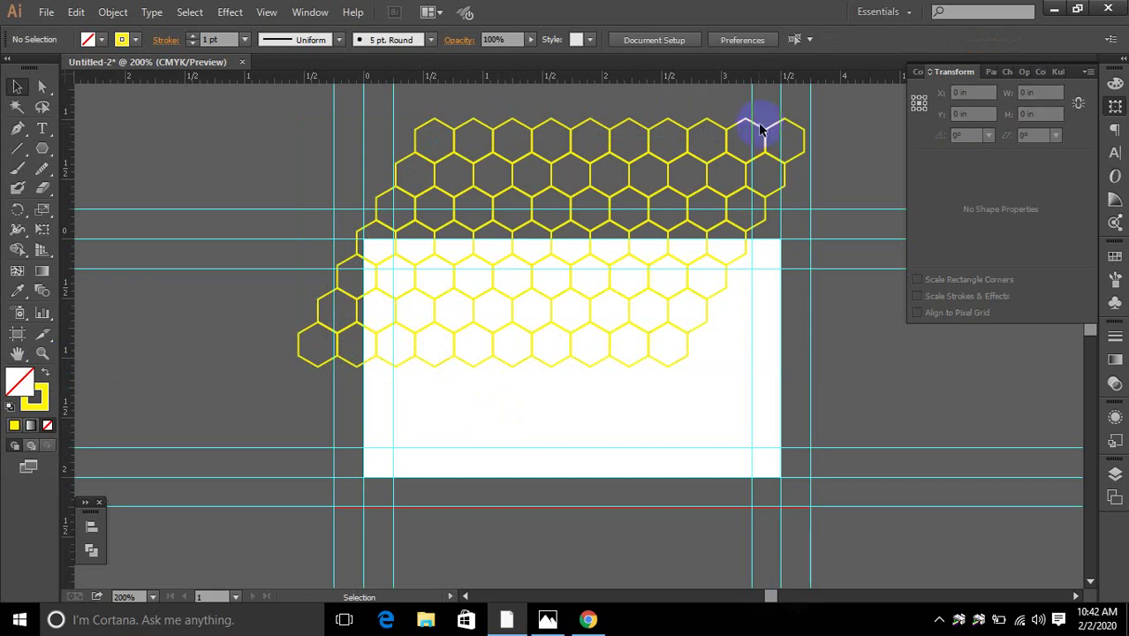
Switch to Chrome and compare the hexagon-patterned corners of the black logaster.com business card with the honeycomb in Illustrator.
left_click(587, 619)
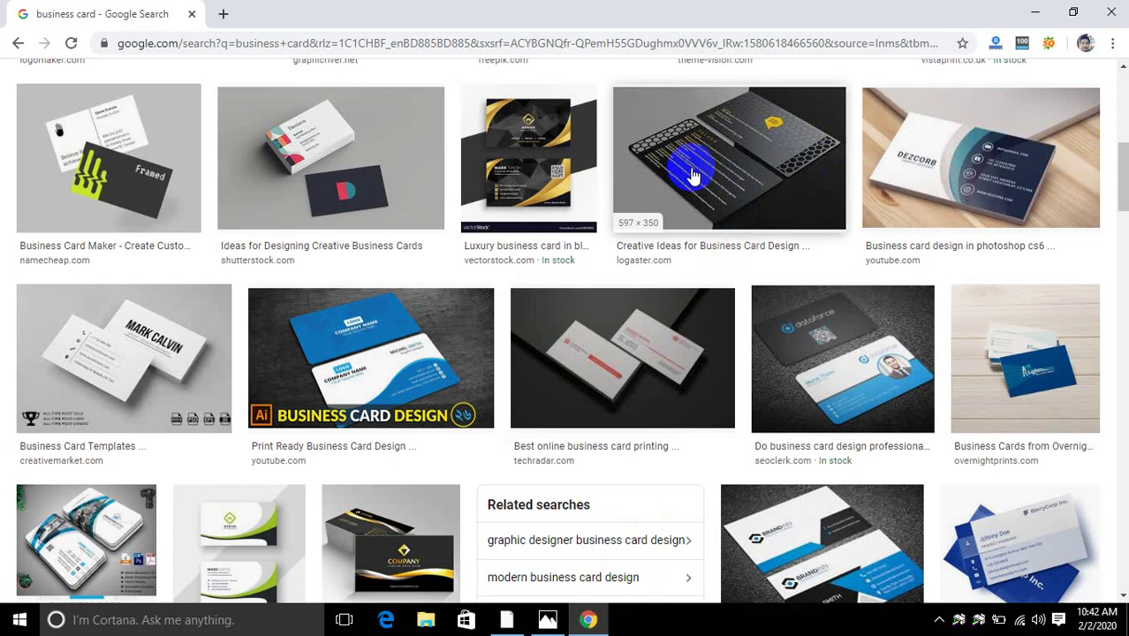
left_click(1035, 13)
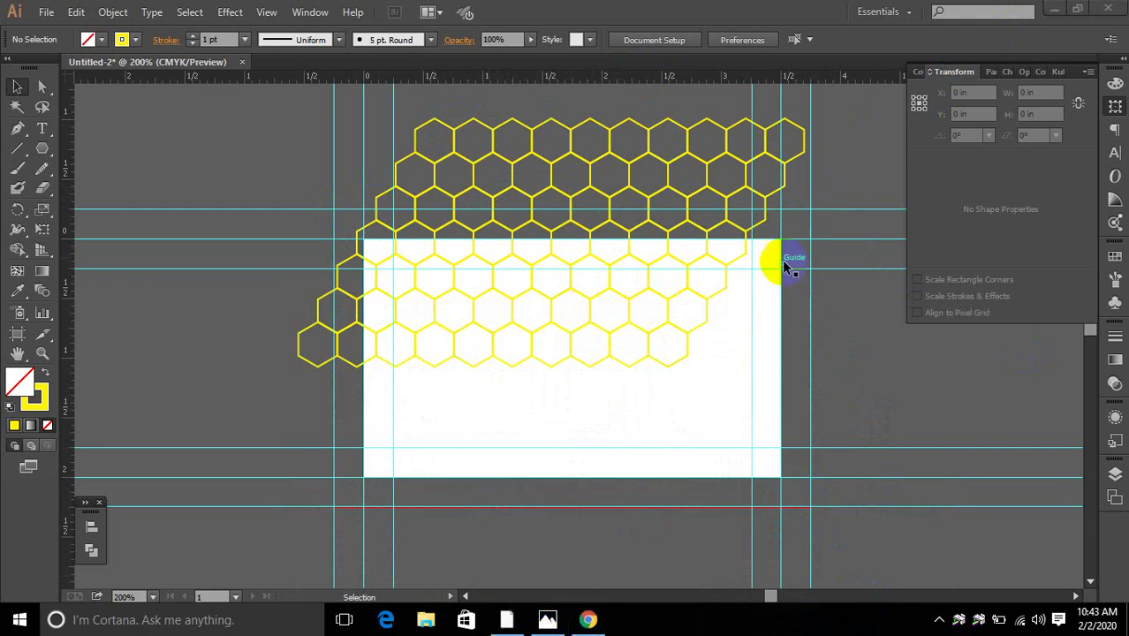
left_click(585, 619)
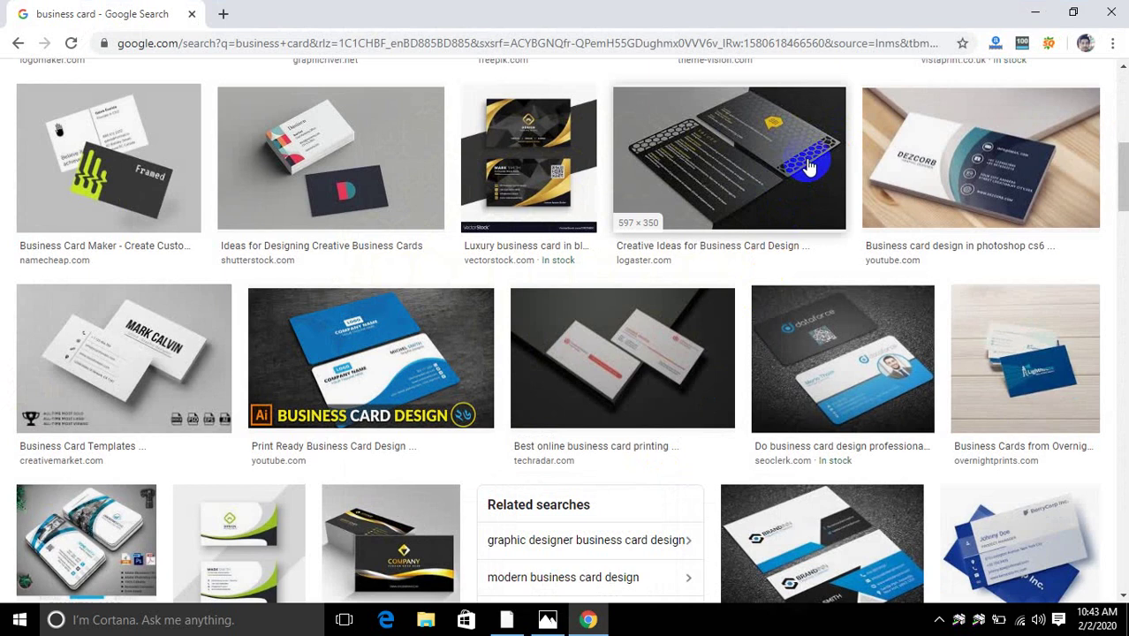
Open the preview of the luxury black and gold business card from vectorstock.com and examine its design and related images.
scroll(670, 323, "down", 4)
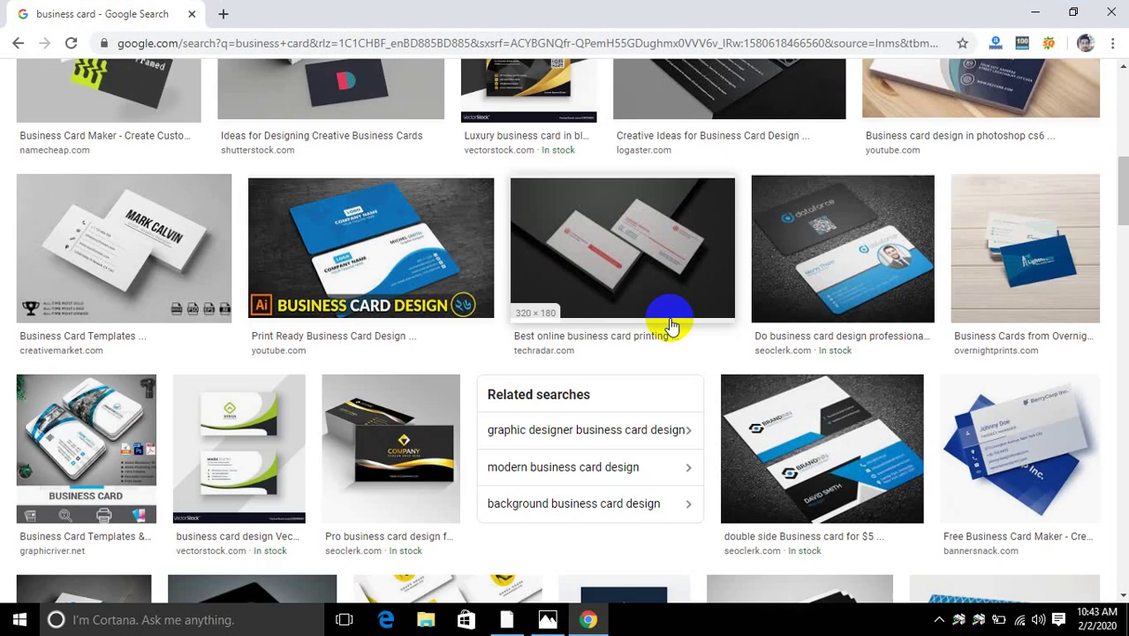
scroll(674, 328, "up", 4)
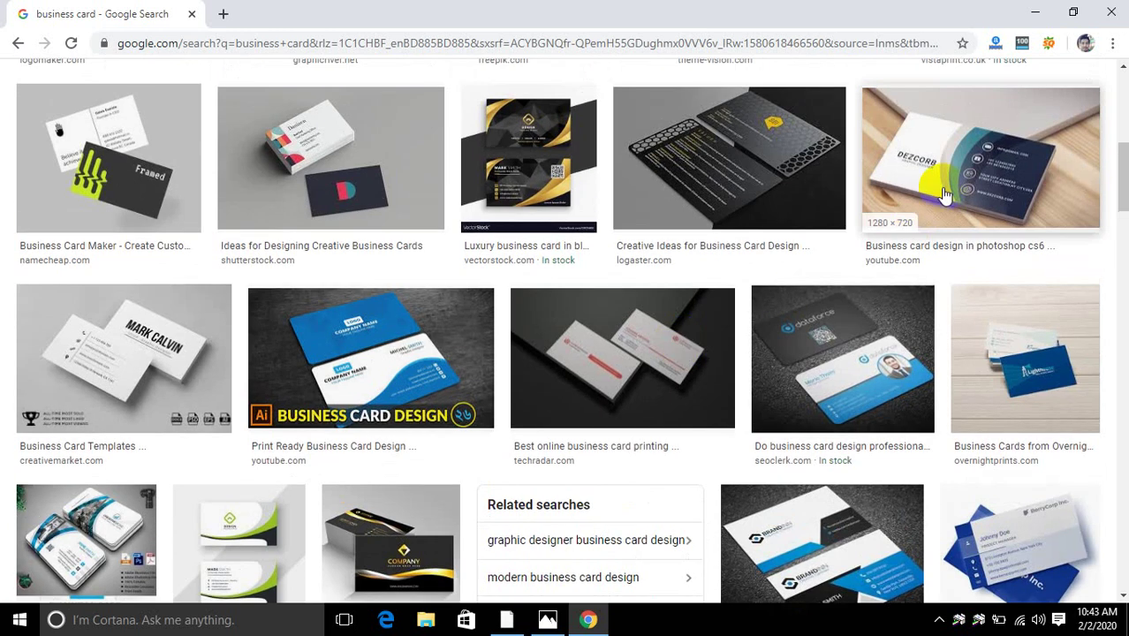
left_click(519, 152)
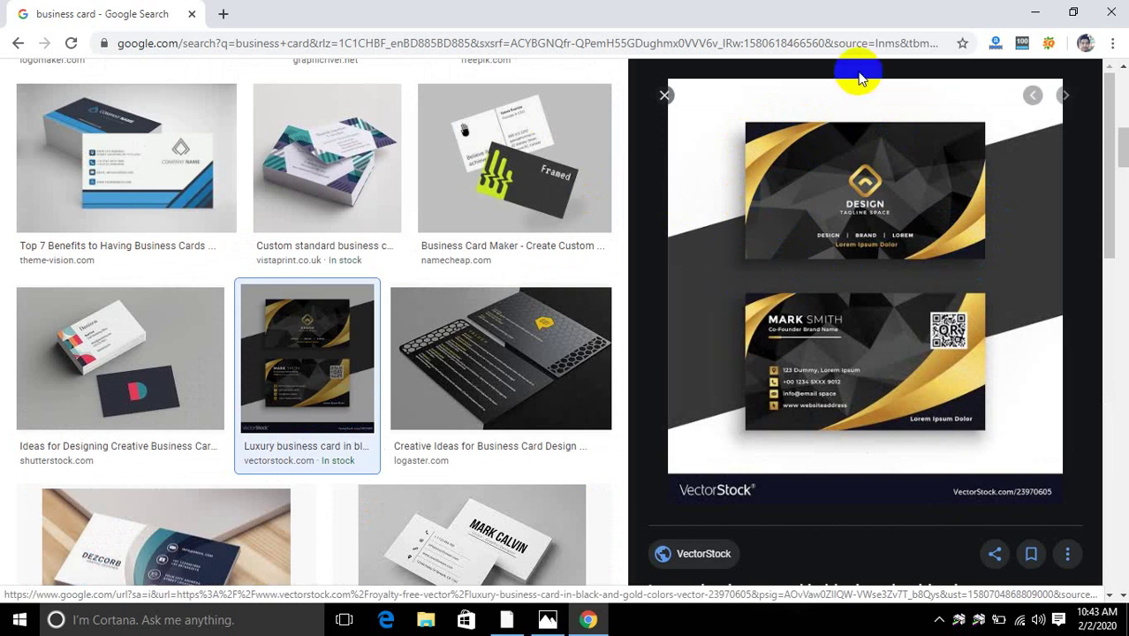
scroll(481, 256, "down", 2)
scroll(483, 263, "down", 2)
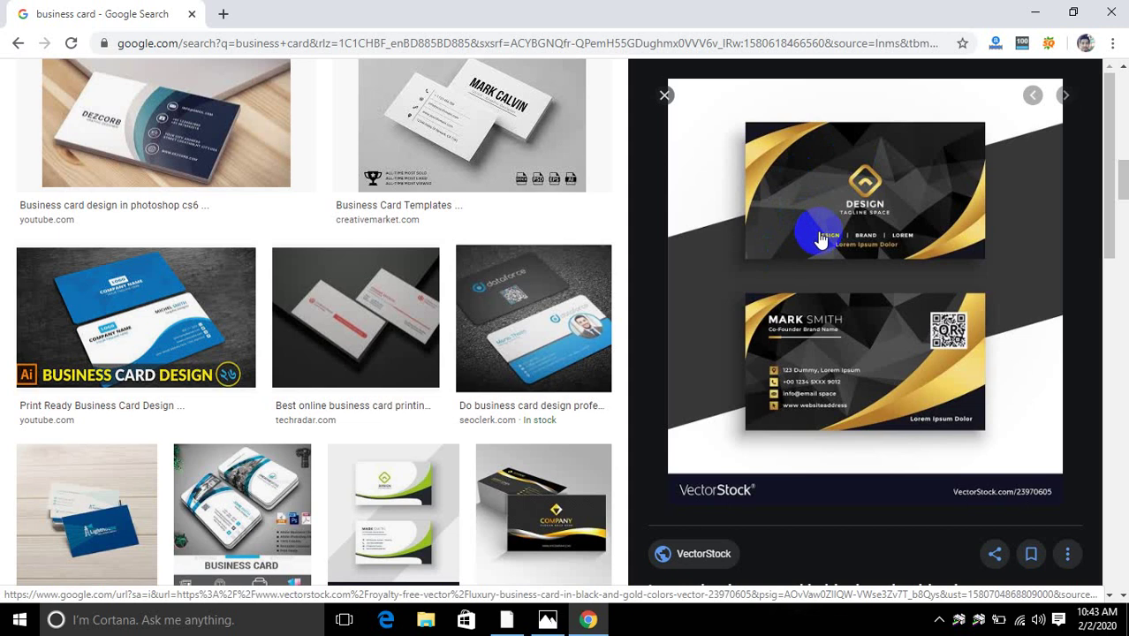
scroll(819, 238, "down", 3)
scroll(660, 398, "down", 4)
scroll(761, 355, "down", 3)
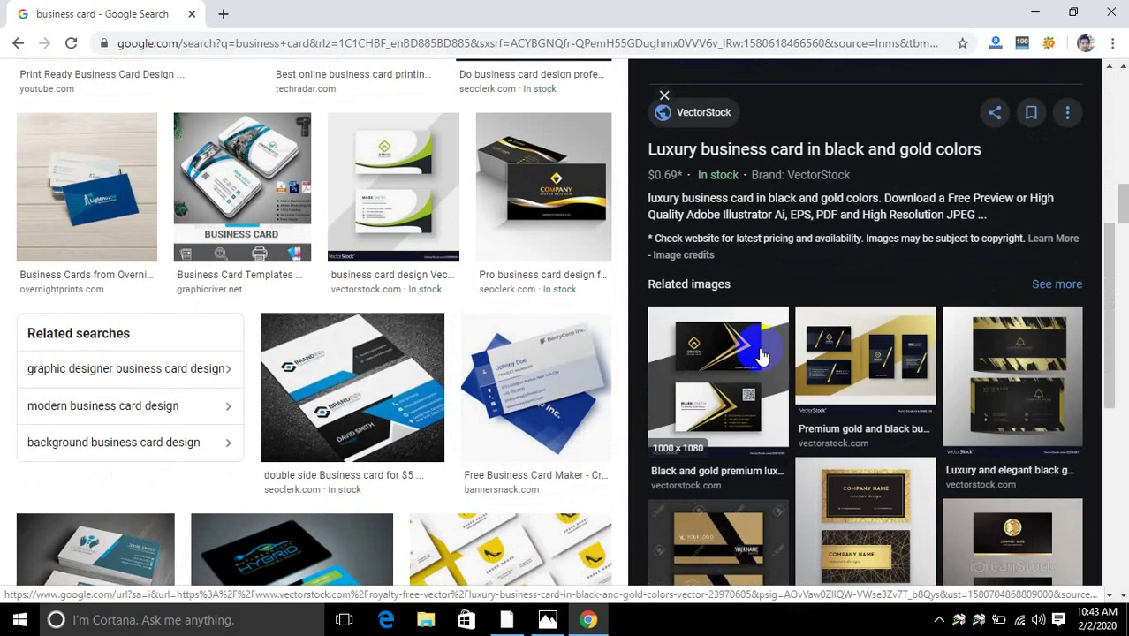
left_click(761, 355)
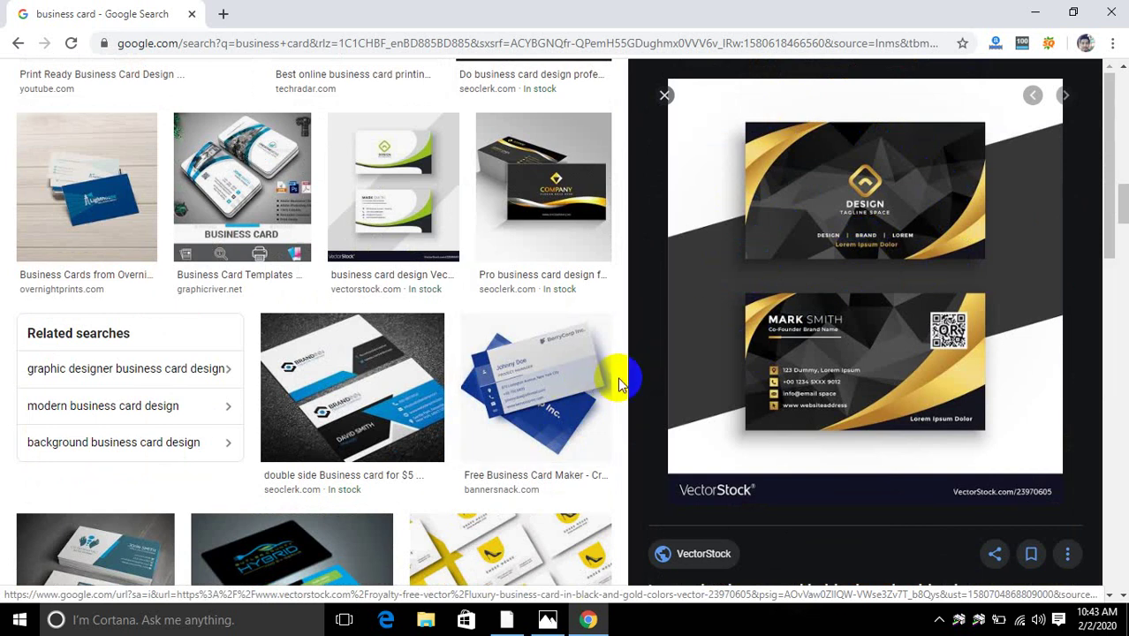
Look through the business card image results for design ideas, closing the black and gold card's preview along the way.
scroll(618, 384, "down", 5)
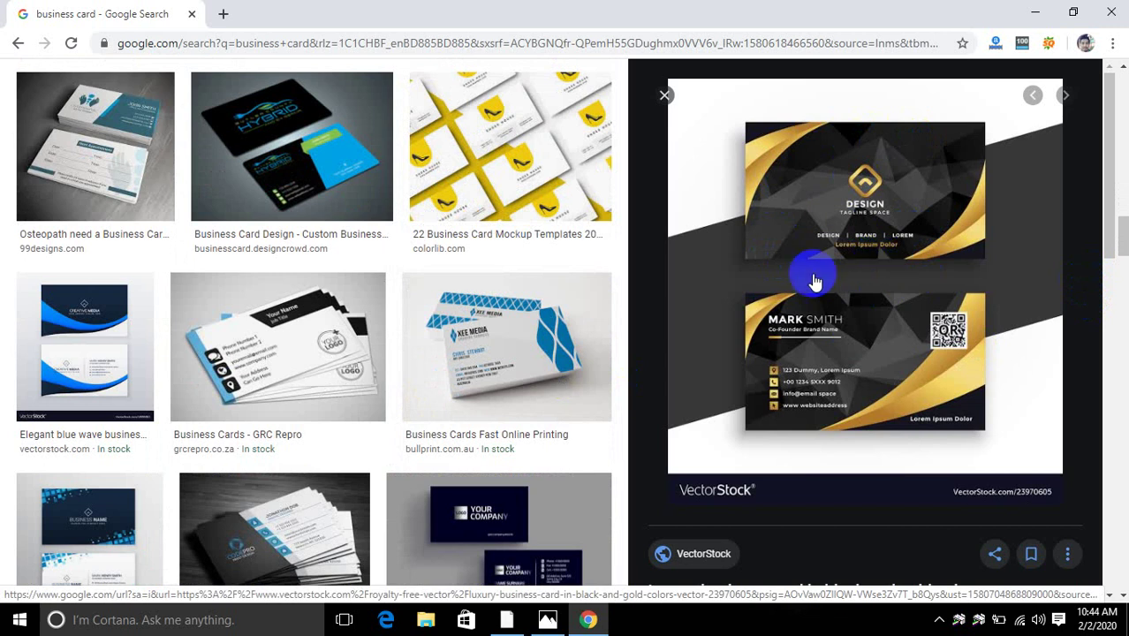
scroll(270, 449, "down", 6)
scroll(433, 442, "down", 7)
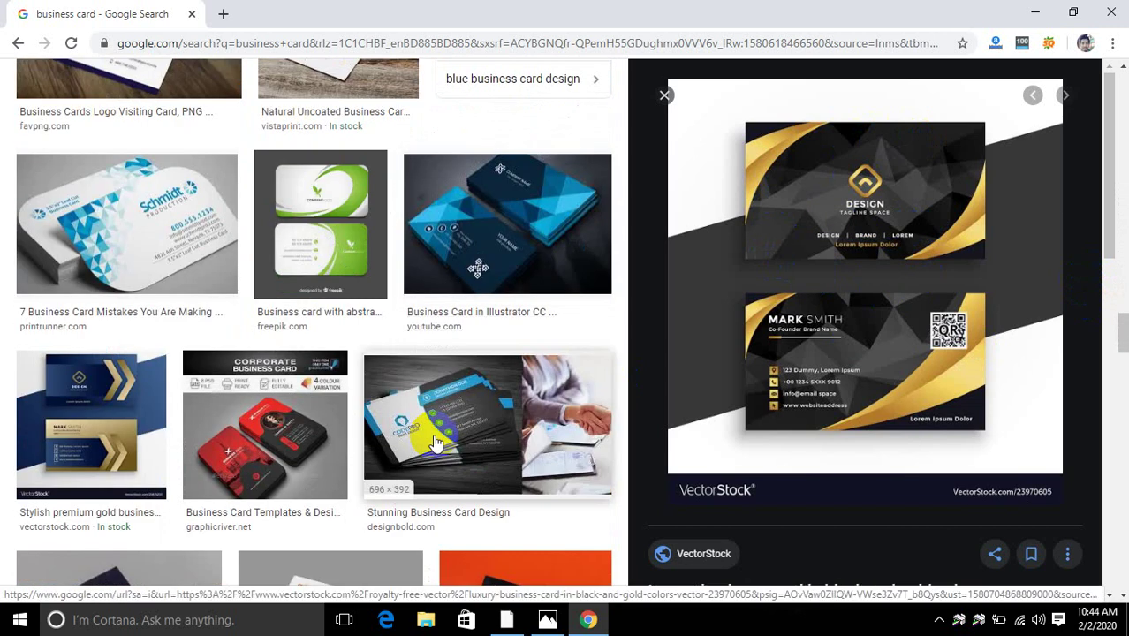
scroll(433, 442, "down", 3)
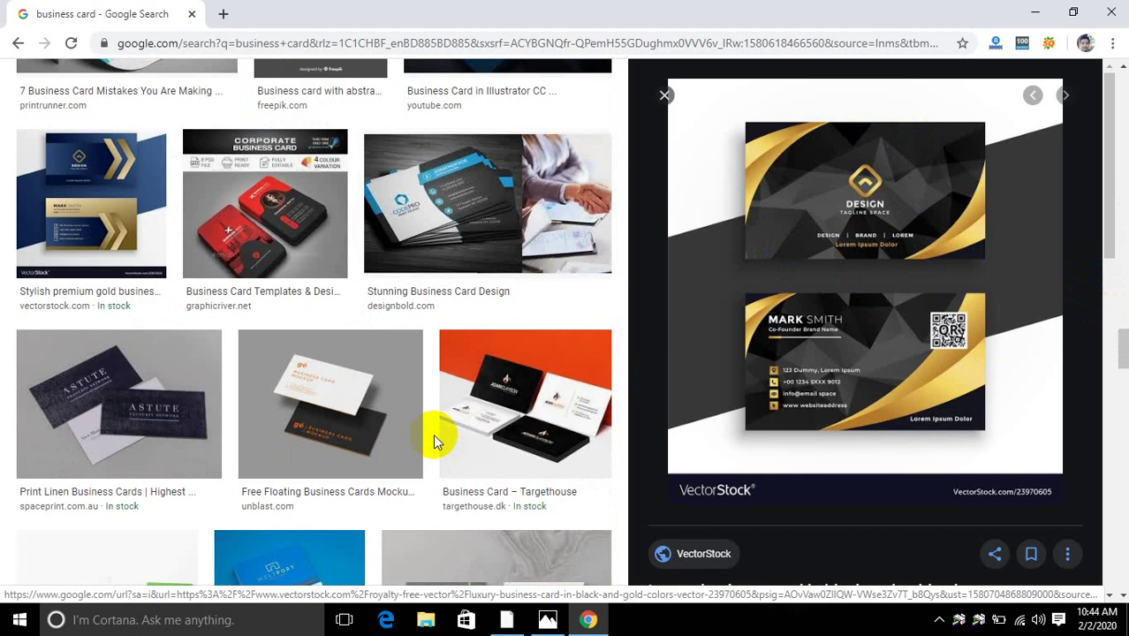
scroll(432, 439, "down", 8)
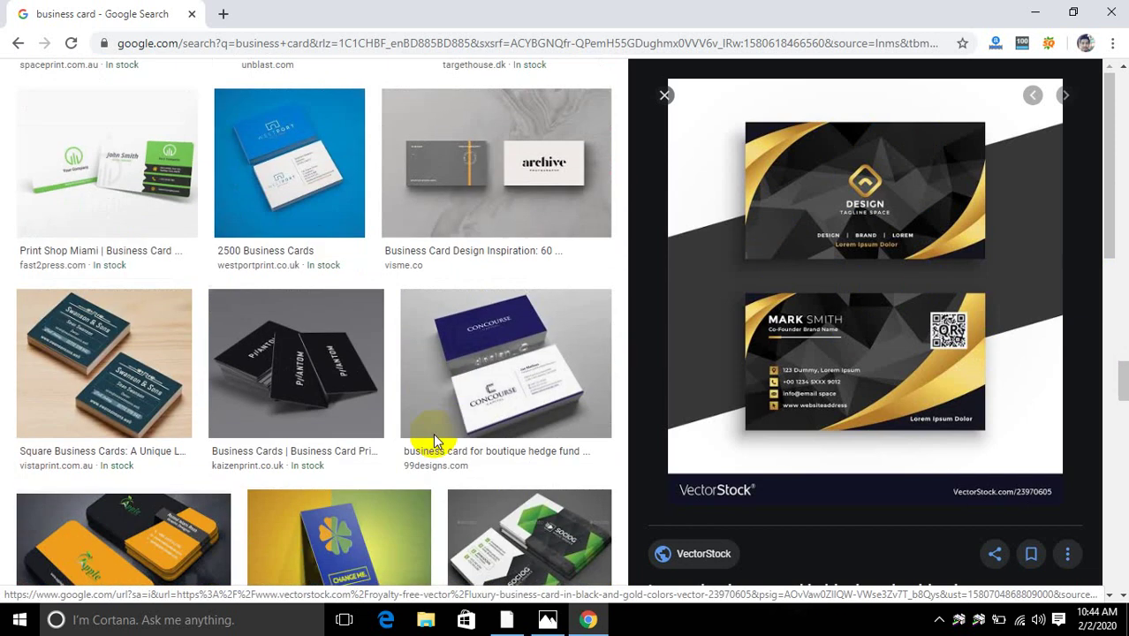
scroll(433, 442, "down", 2)
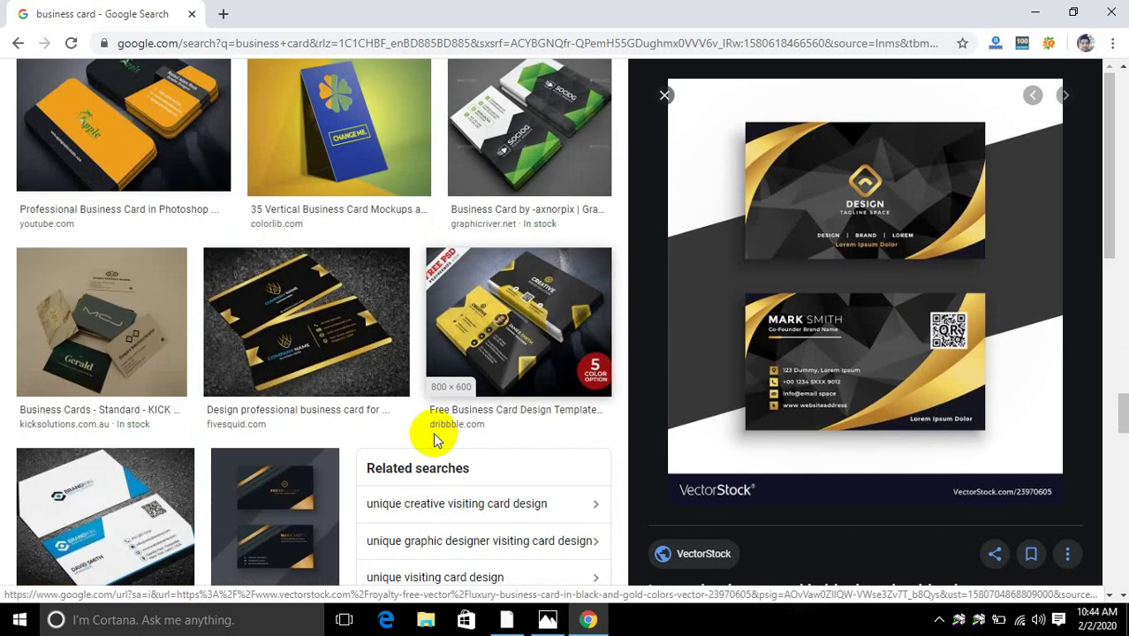
scroll(433, 438, "down", 12)
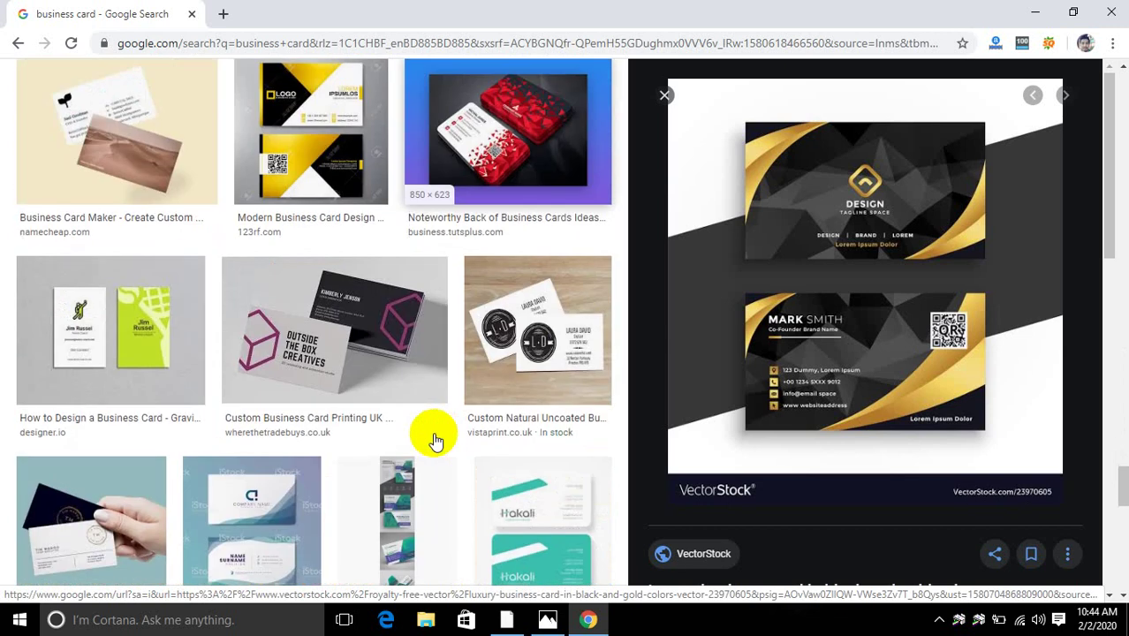
scroll(433, 439, "down", 10)
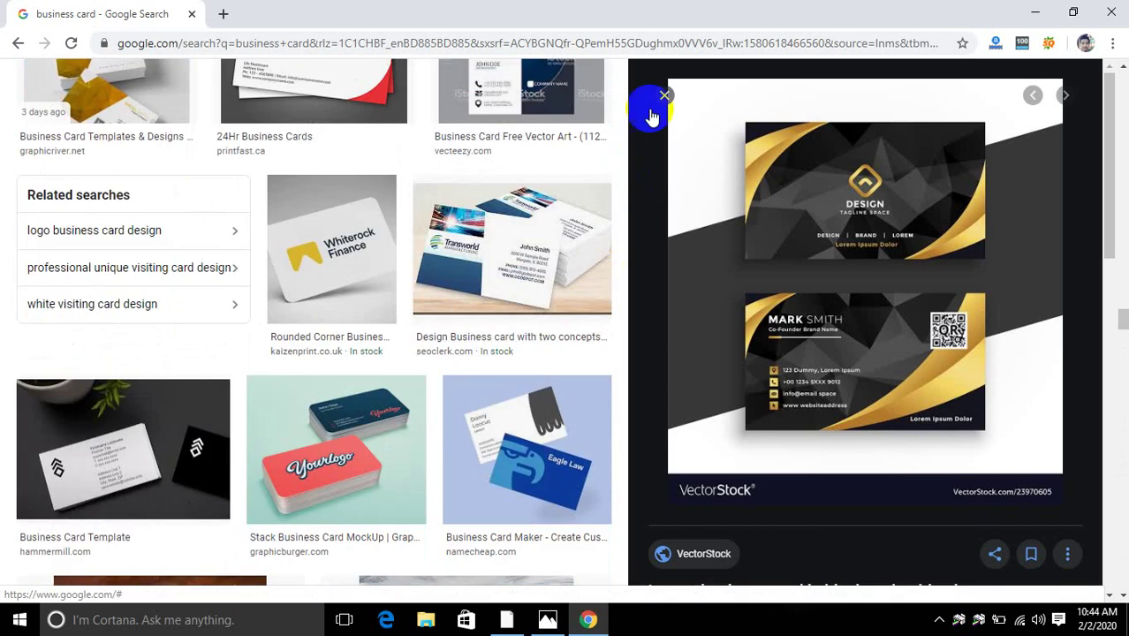
left_click(663, 95)
scroll(563, 379, "down", 7)
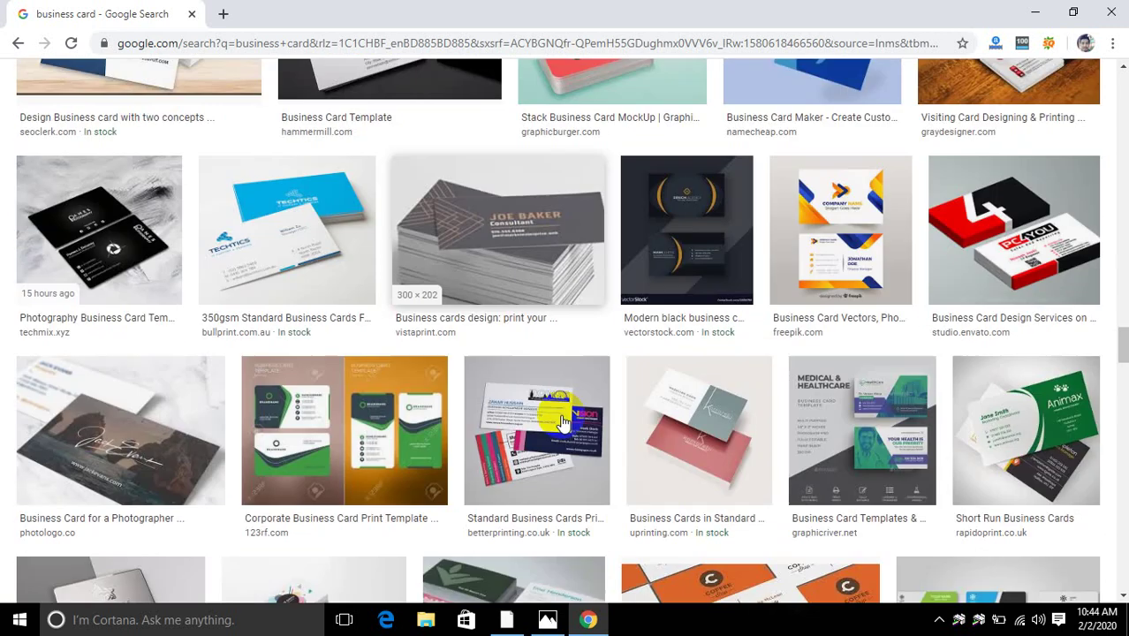
scroll(562, 422, "down", 10)
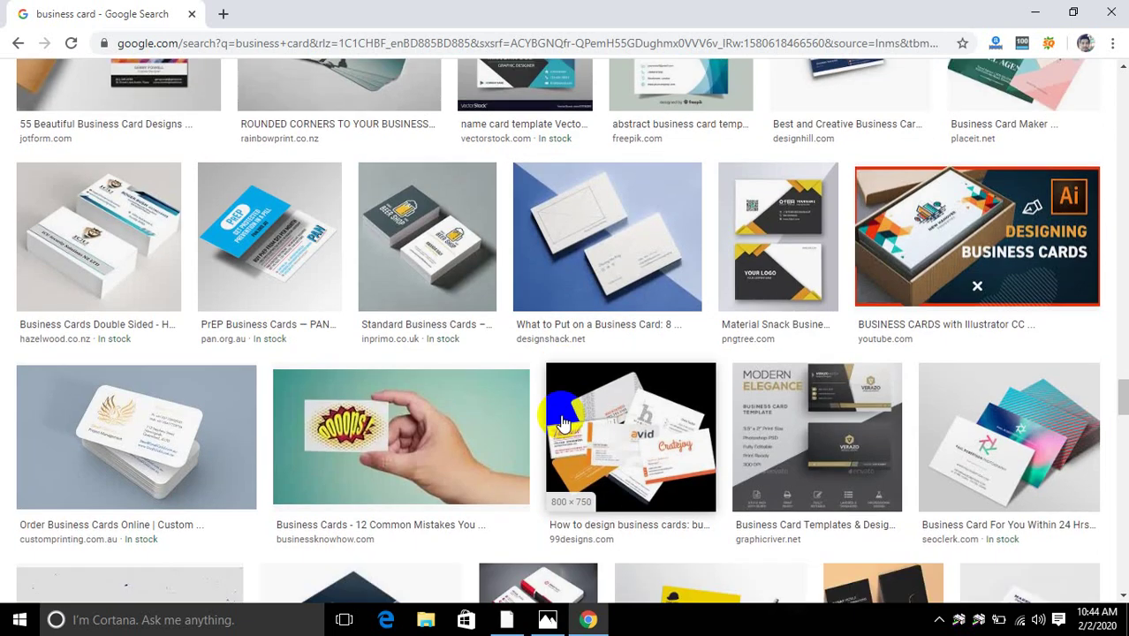
scroll(563, 422, "down", 8)
scroll(564, 417, "up", 10)
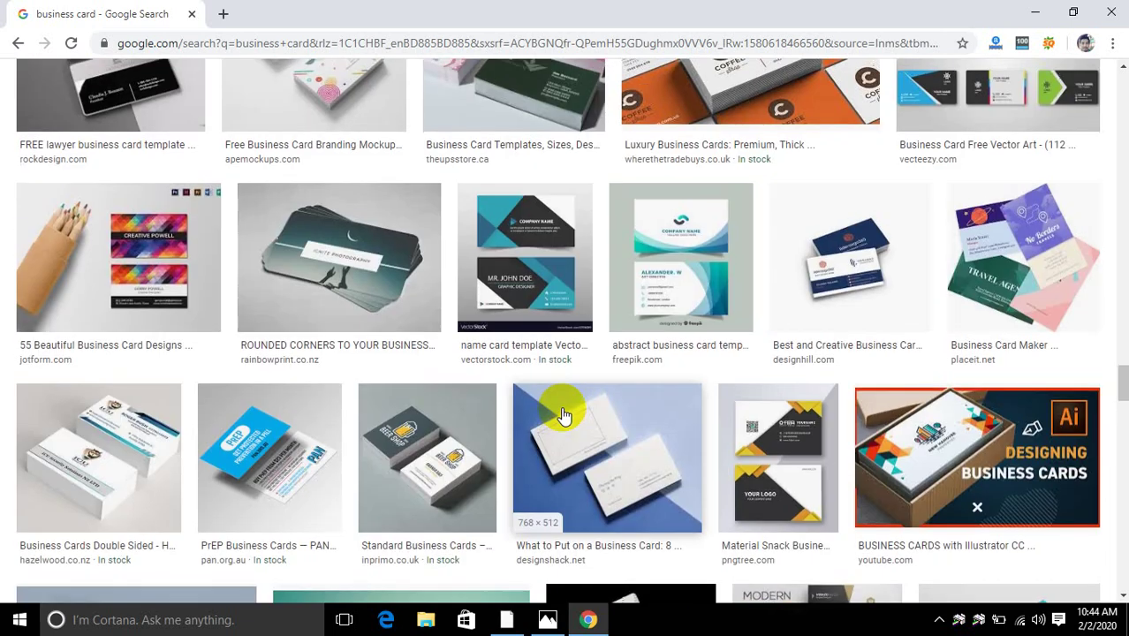
scroll(530, 389, "up", 15)
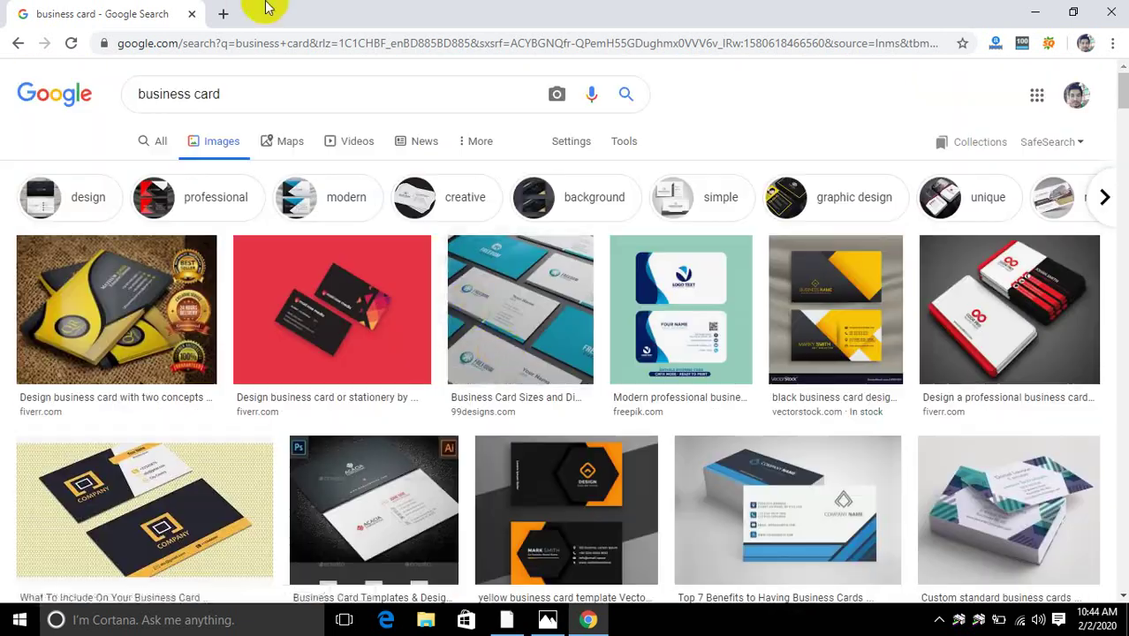
Search Google Images for "business card design" and look through the results for layout and pattern ideas.
left_click(230, 94)
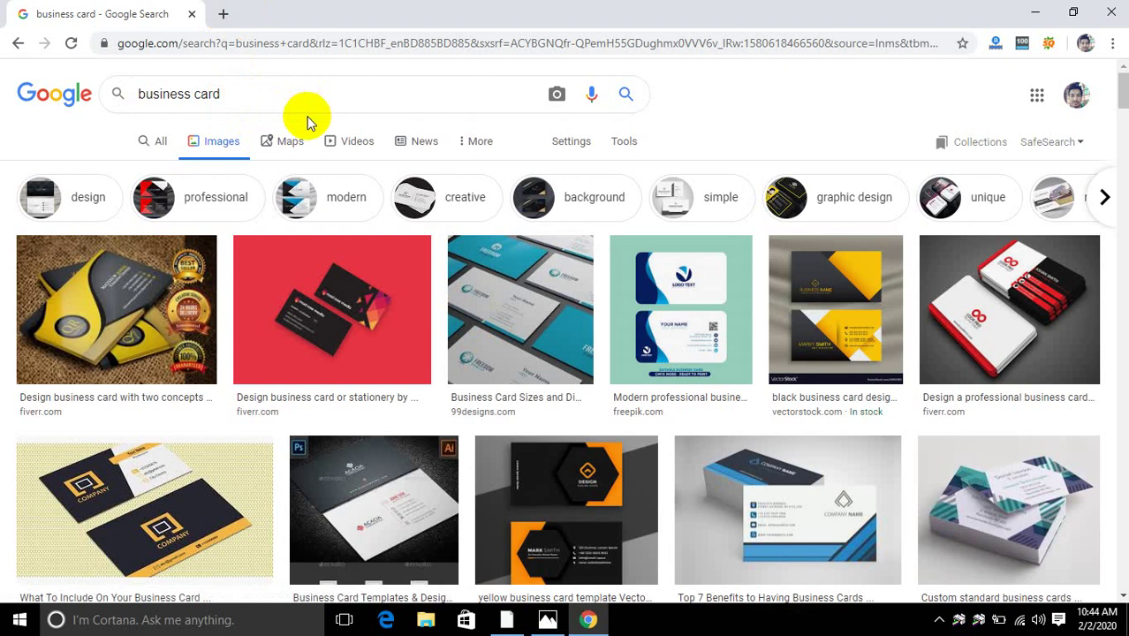
type("de")
left_click(261, 128)
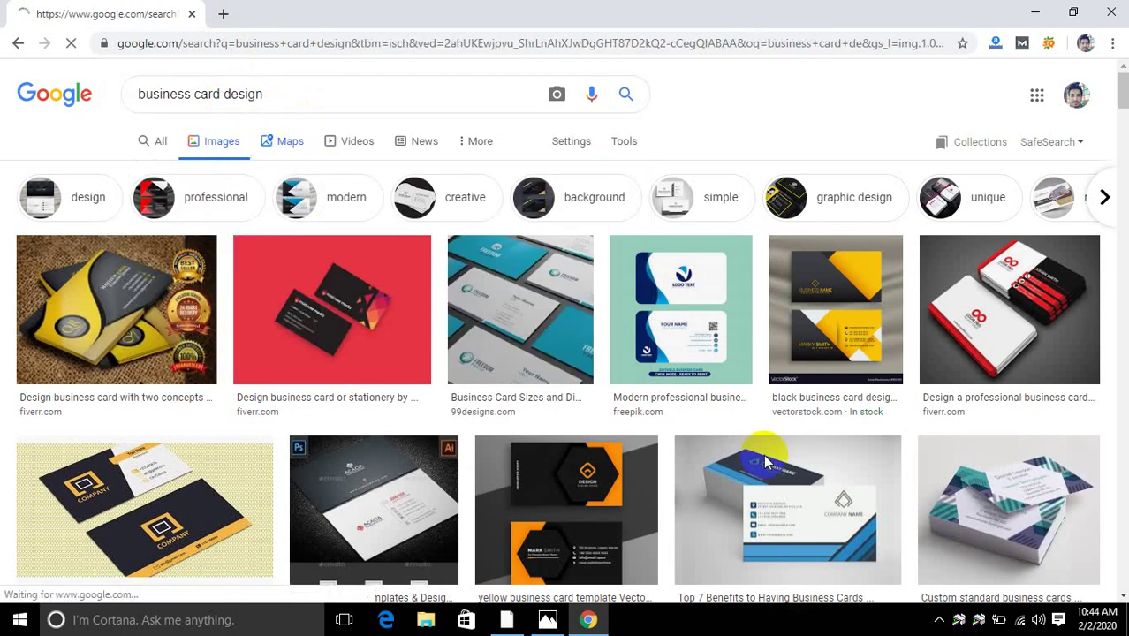
scroll(786, 499, "down", 4)
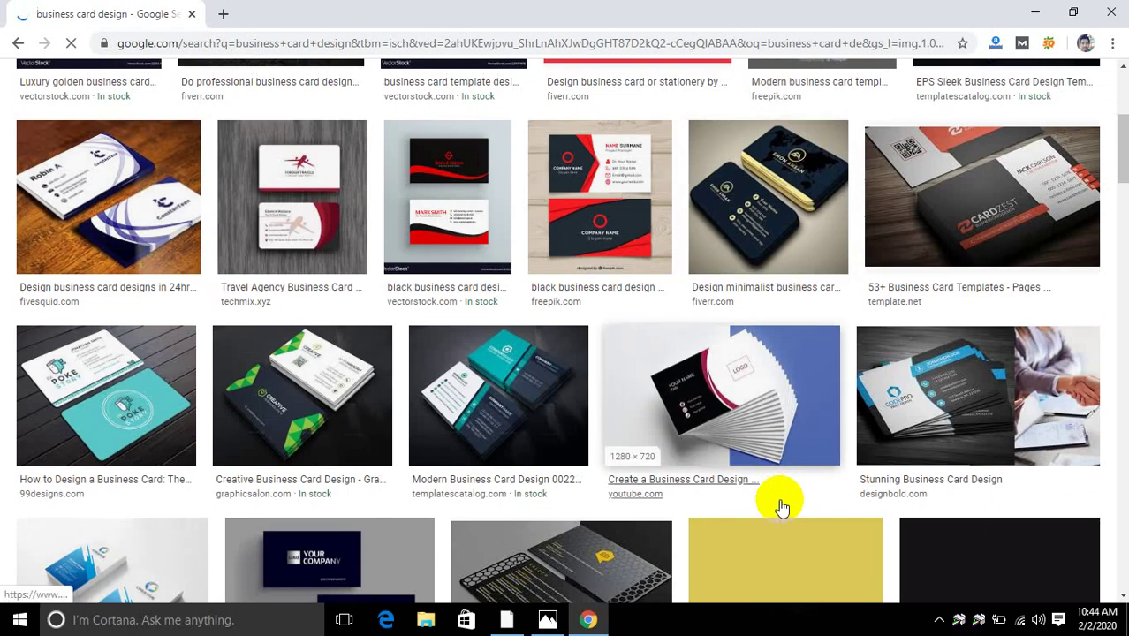
scroll(782, 508, "down", 4)
scroll(782, 508, "down", 5)
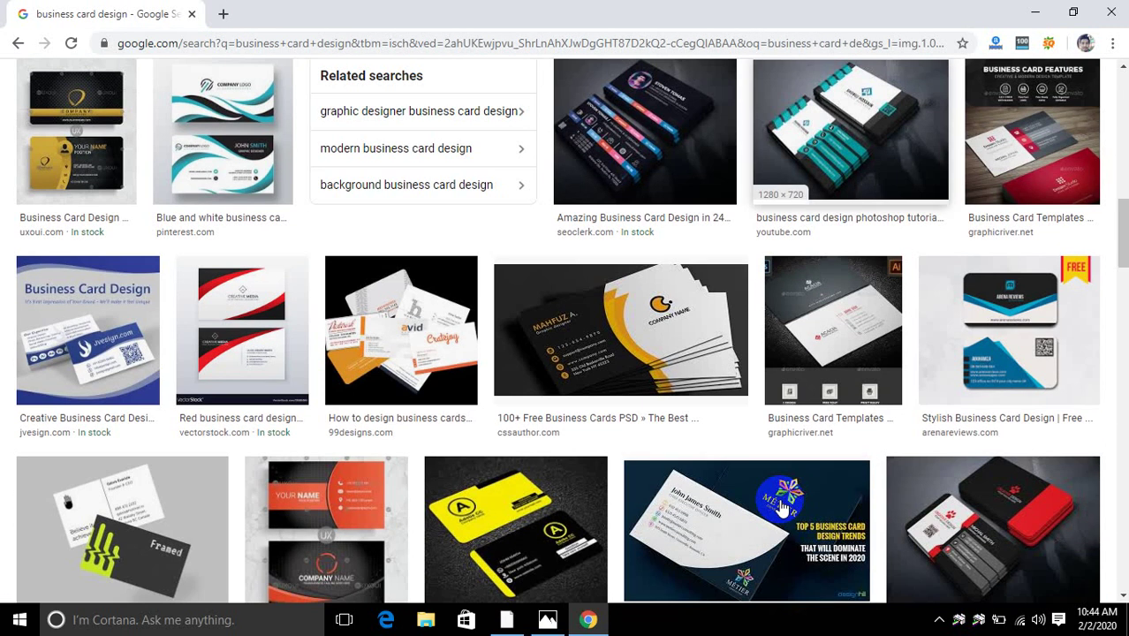
scroll(781, 507, "down", 3)
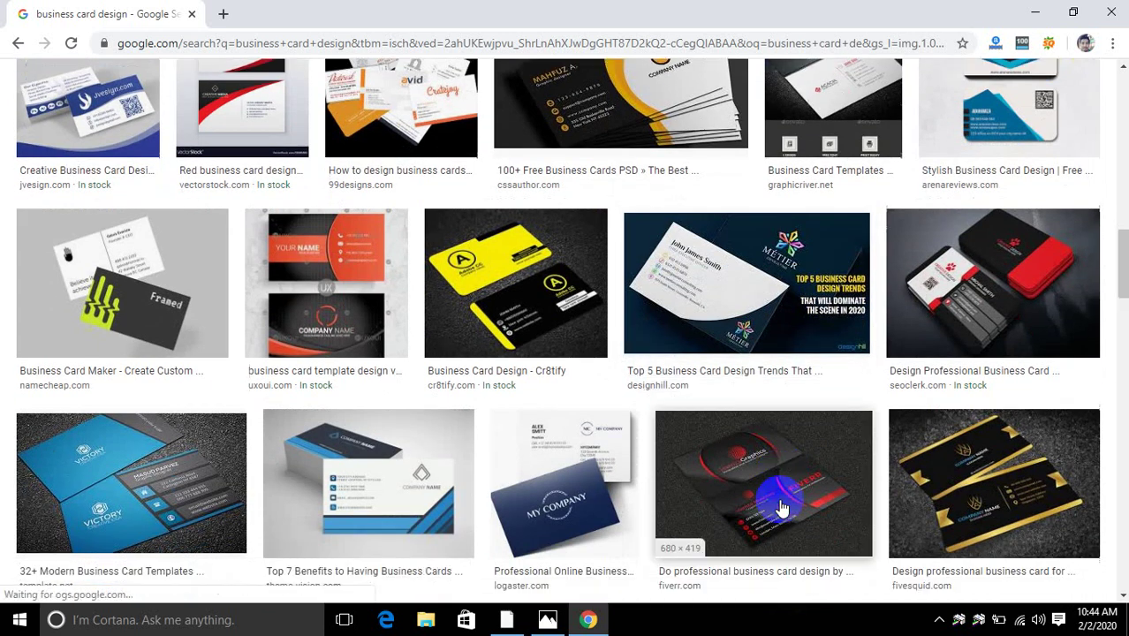
scroll(781, 508, "down", 2)
scroll(781, 508, "down", 3)
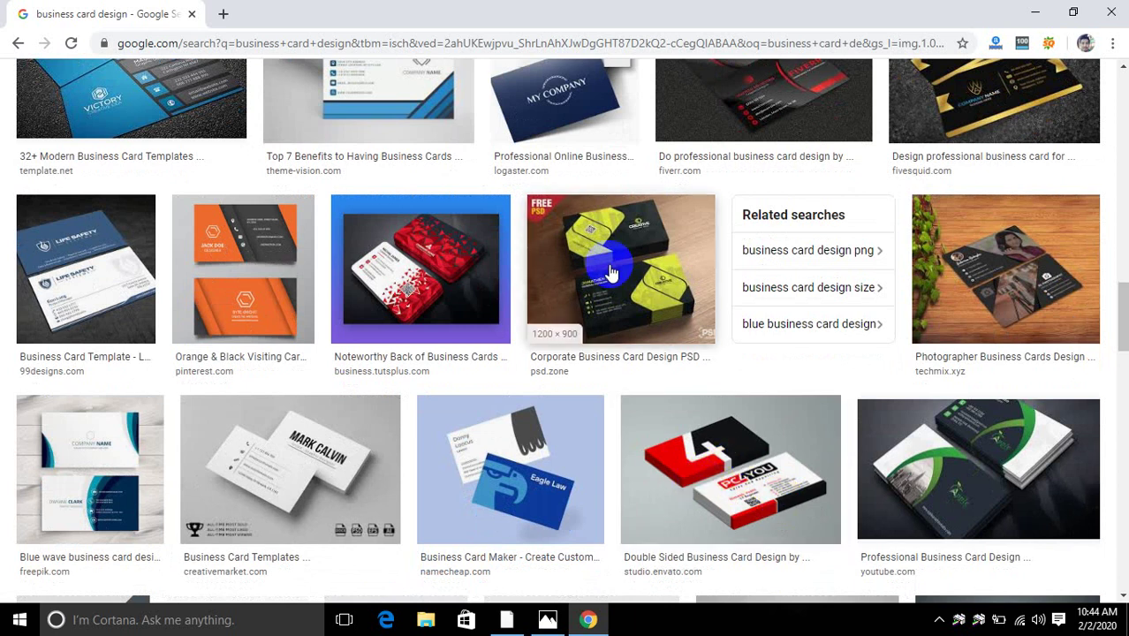
Preview the red triangle-patterned card from business.tutsplus.com, examine its pattern and compare it with the other card designs in the results.
left_click(416, 259)
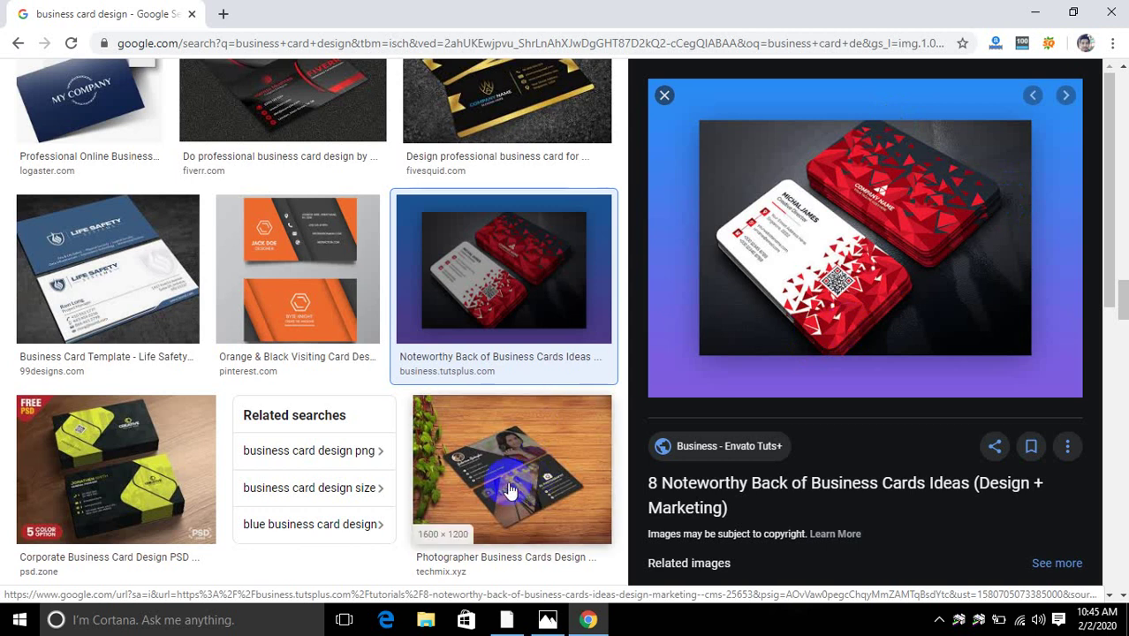
scroll(570, 459, "down", 4)
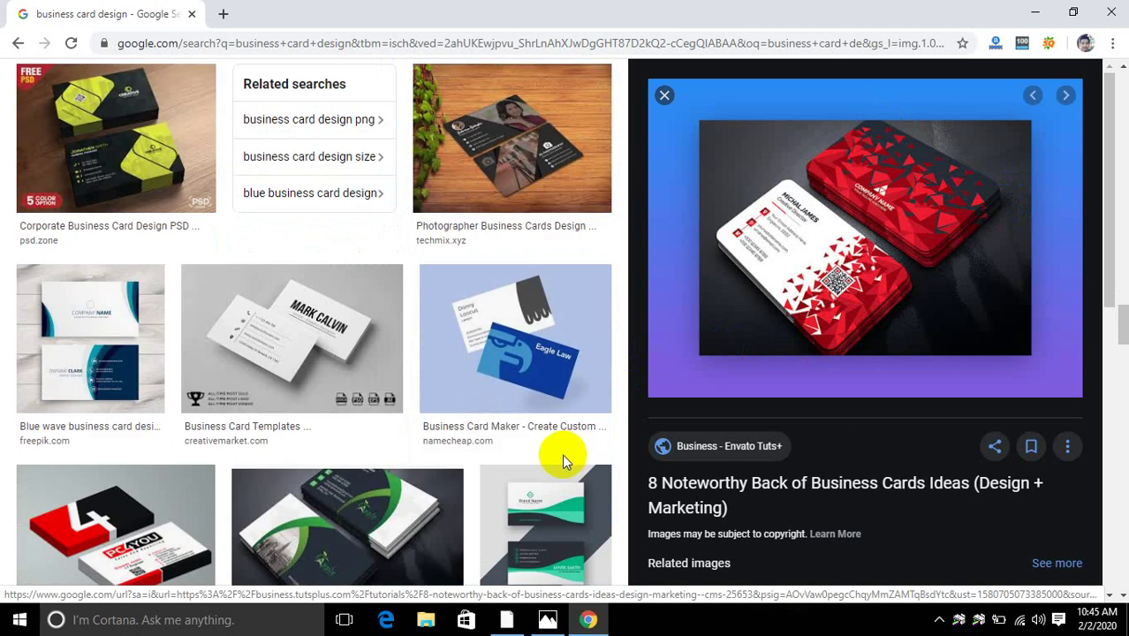
scroll(562, 454, "down", 3)
scroll(565, 463, "down", 3)
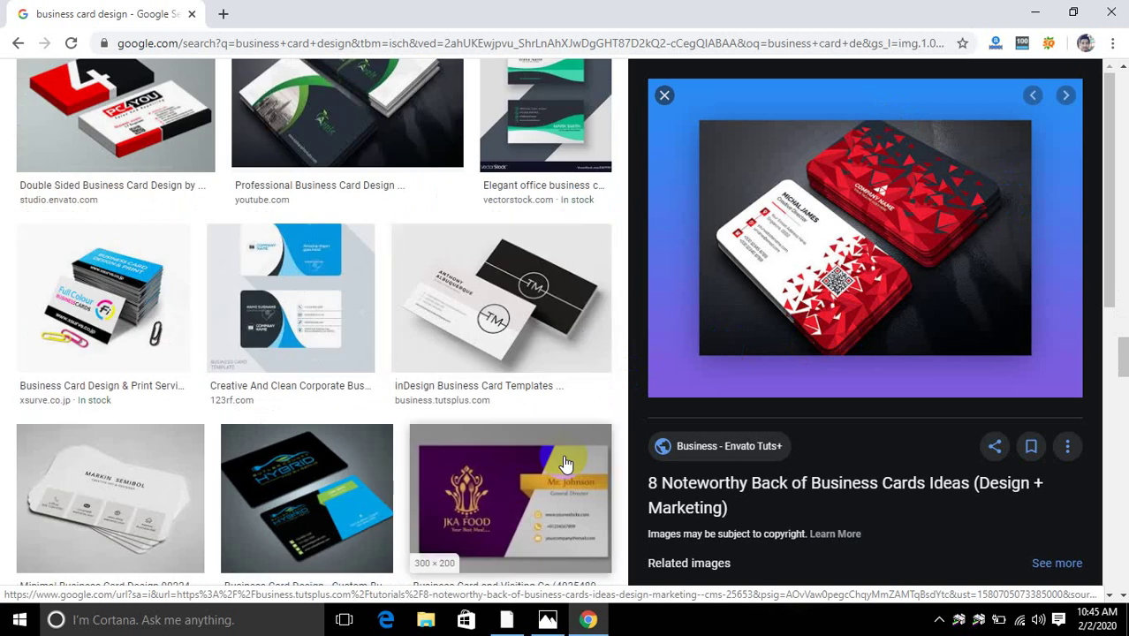
scroll(560, 472, "down", 7)
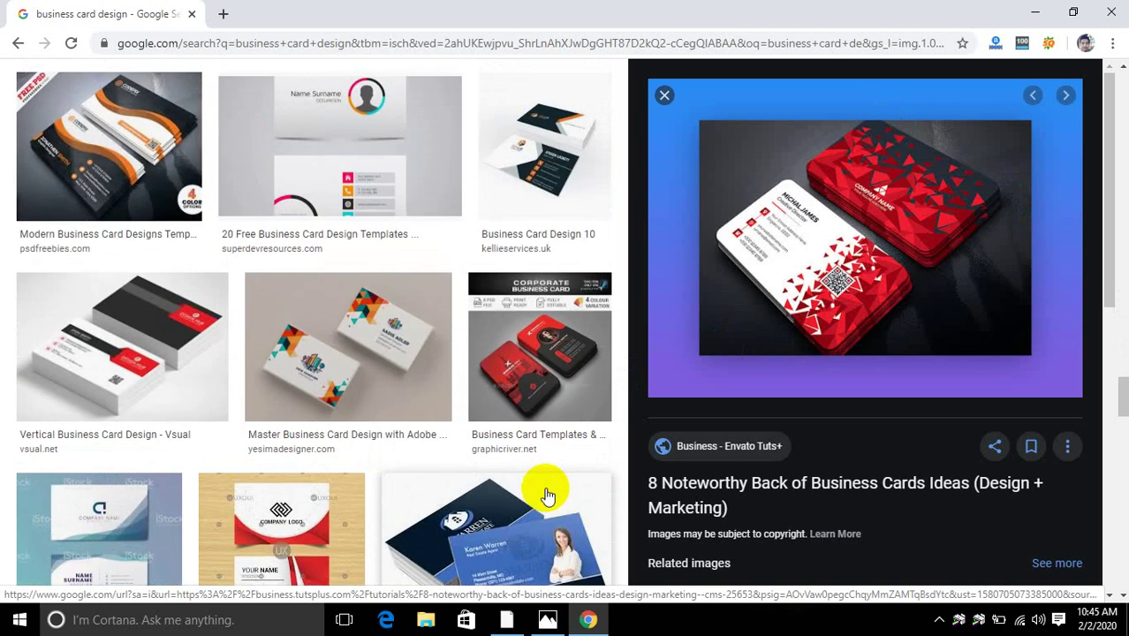
scroll(547, 494, "down", 4)
scroll(548, 494, "down", 5)
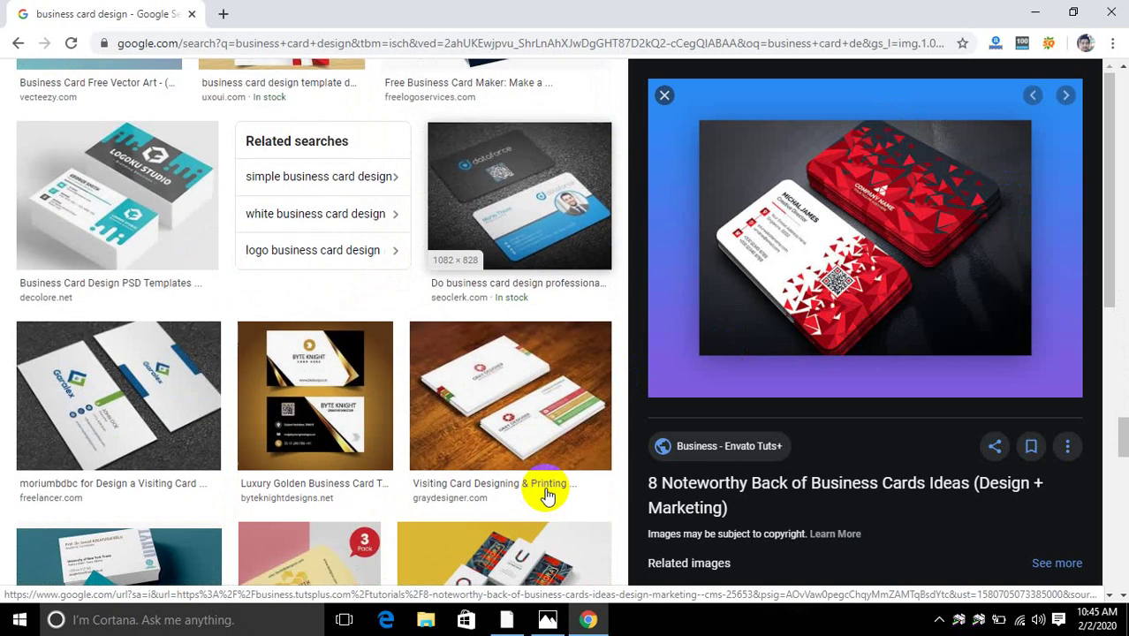
scroll(547, 495, "down", 7)
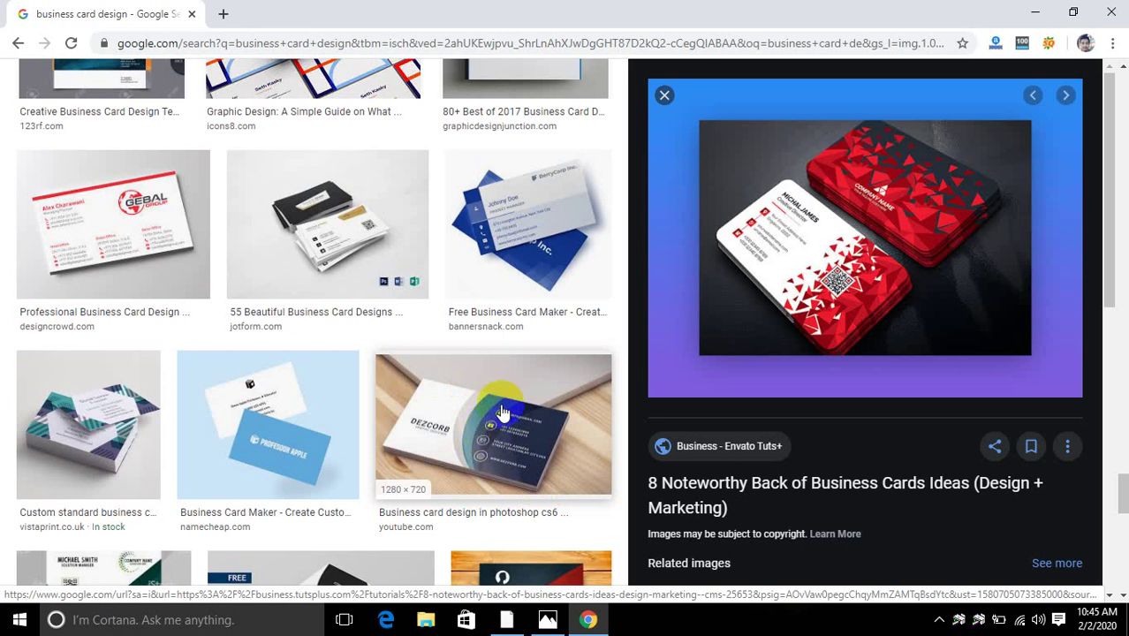
scroll(503, 243, "down", 4)
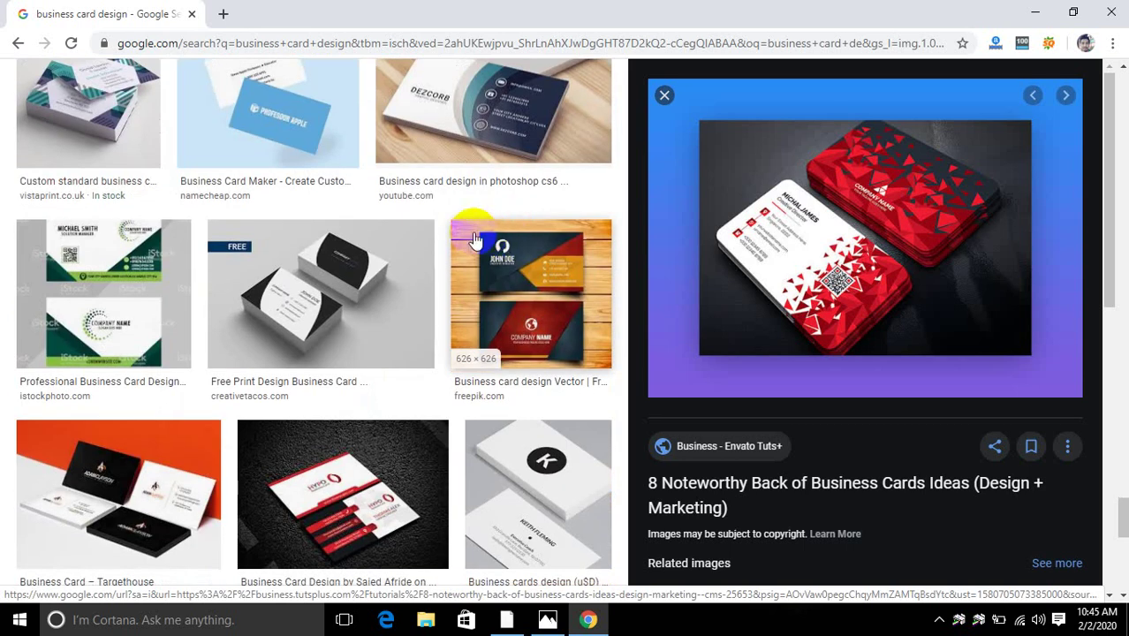
scroll(566, 539, "down", 4)
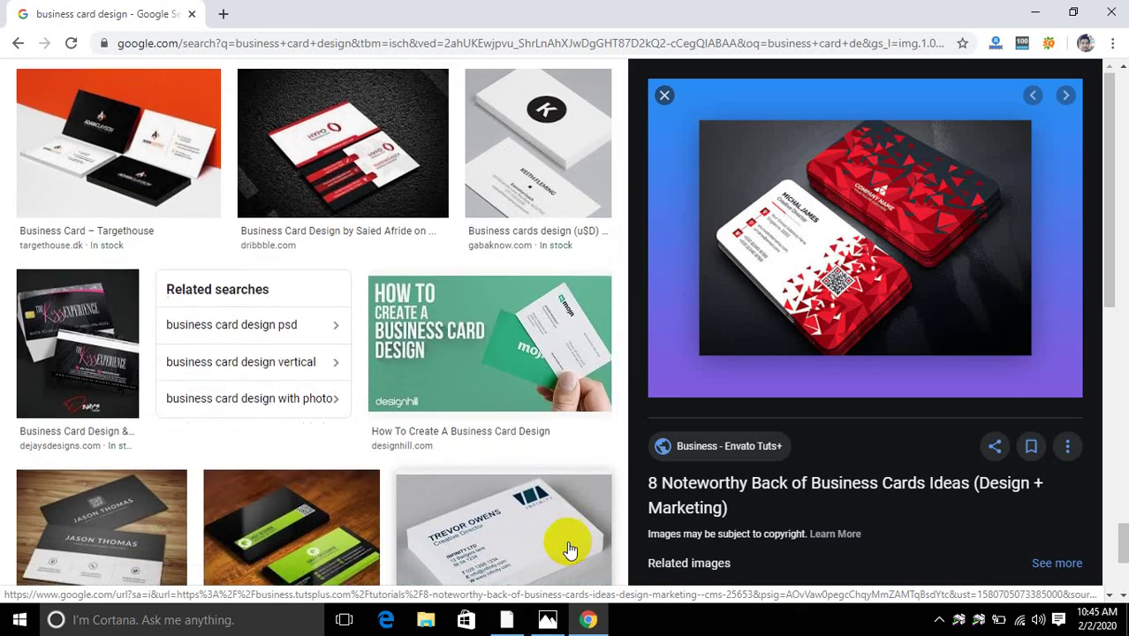
scroll(570, 550, "down", 4)
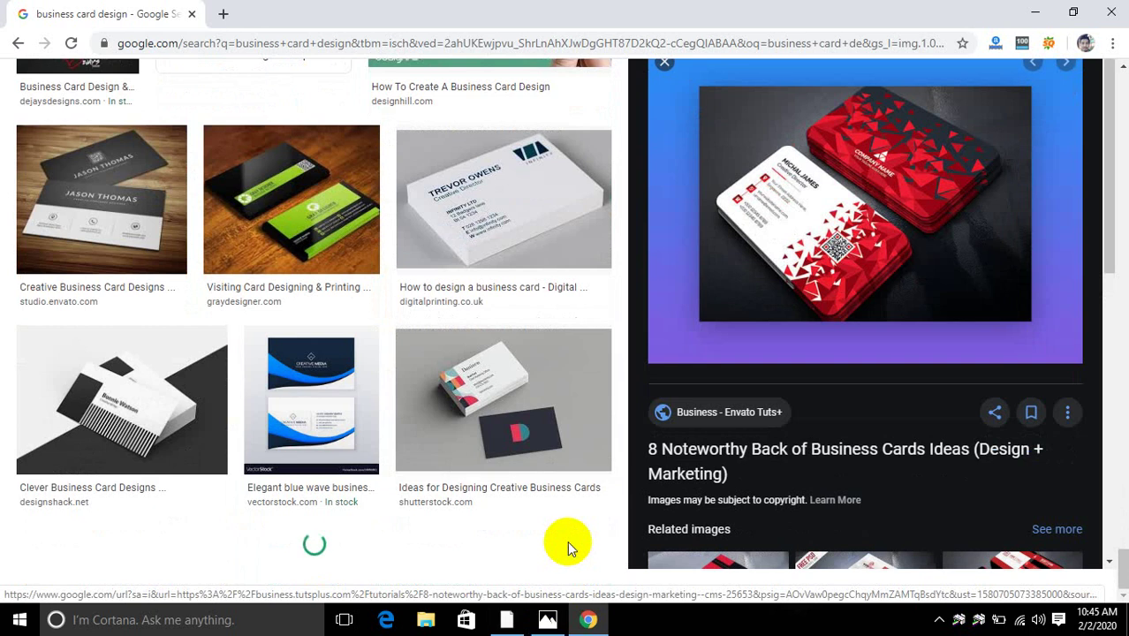
Check the images related to the red triangle-patterned card, close its preview and look back over the card results.
scroll(738, 512, "down", 2)
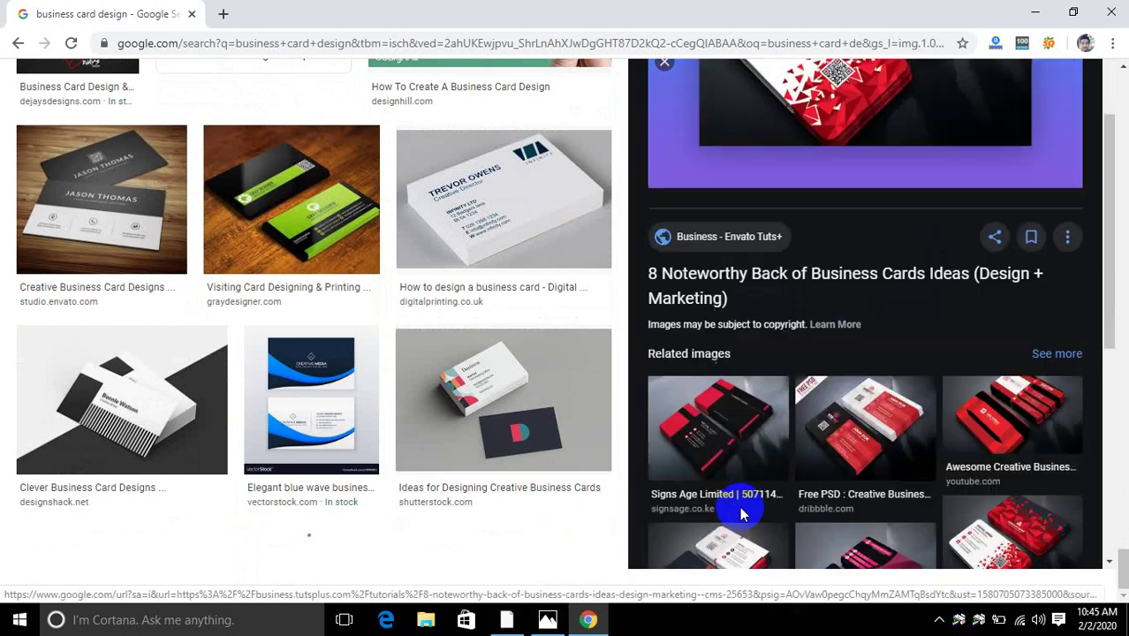
scroll(740, 504, "up", 1)
scroll(740, 503, "down", 1)
scroll(741, 504, "up", 3)
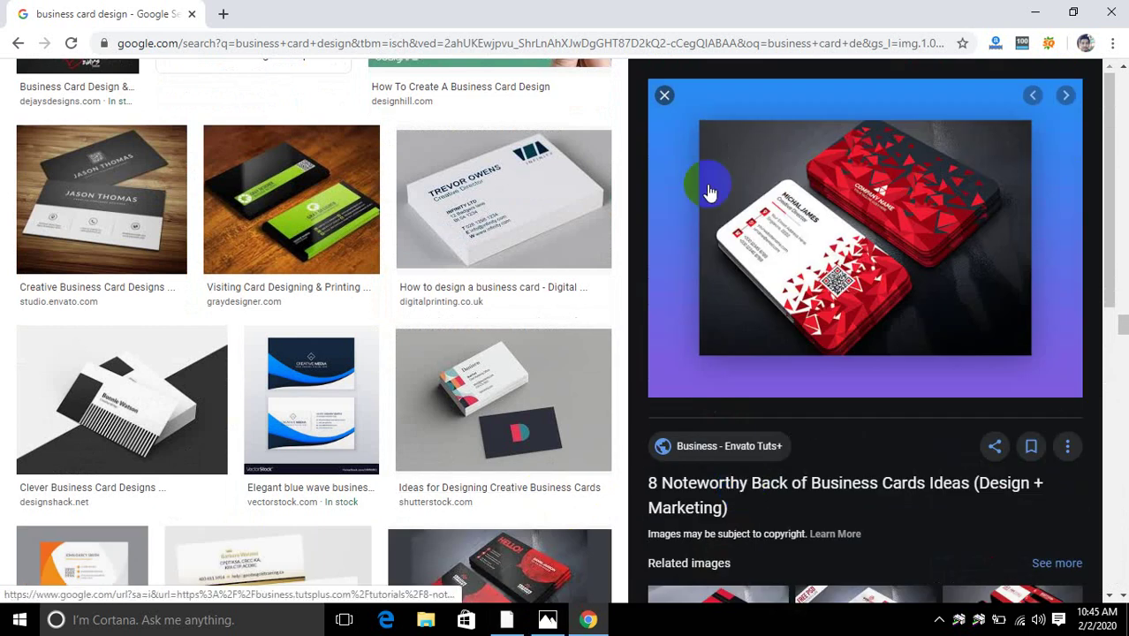
left_click(662, 95)
scroll(768, 393, "down", 4)
scroll(794, 389, "up", 15)
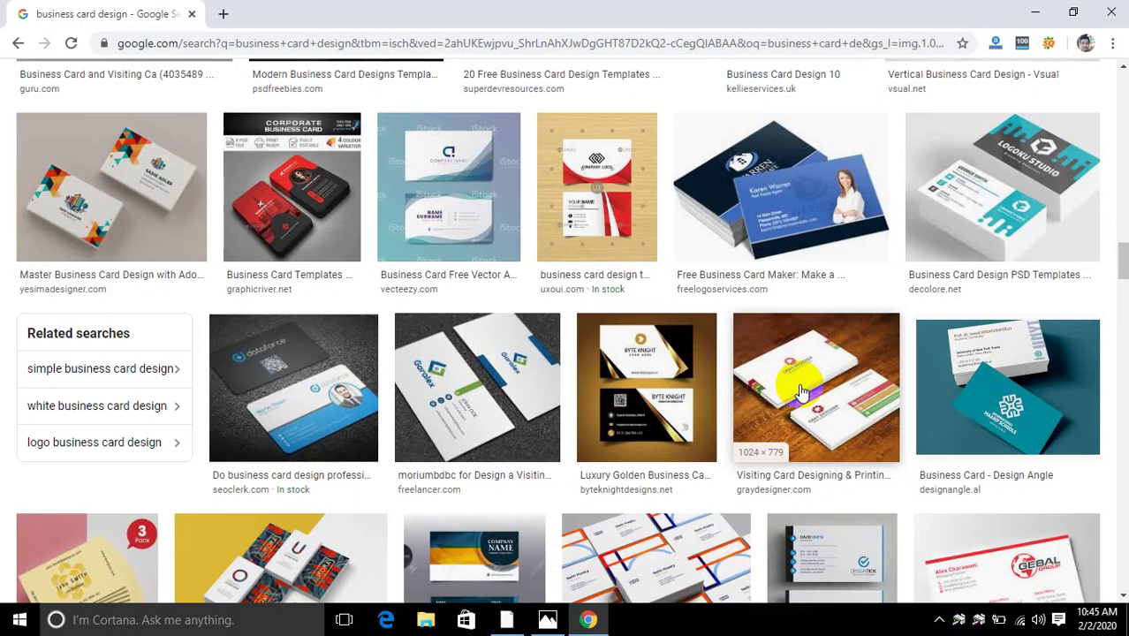
Look through the business card results and preview the red and black double-sided card from studio.envato.com.
scroll(799, 391, "down", 6)
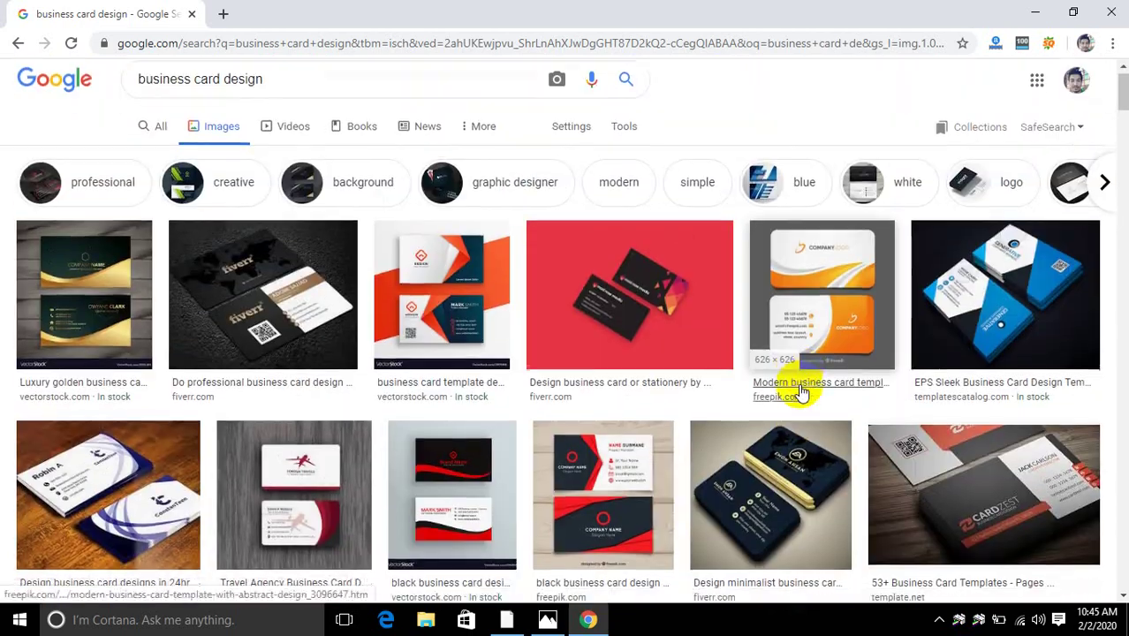
scroll(799, 391, "down", 10)
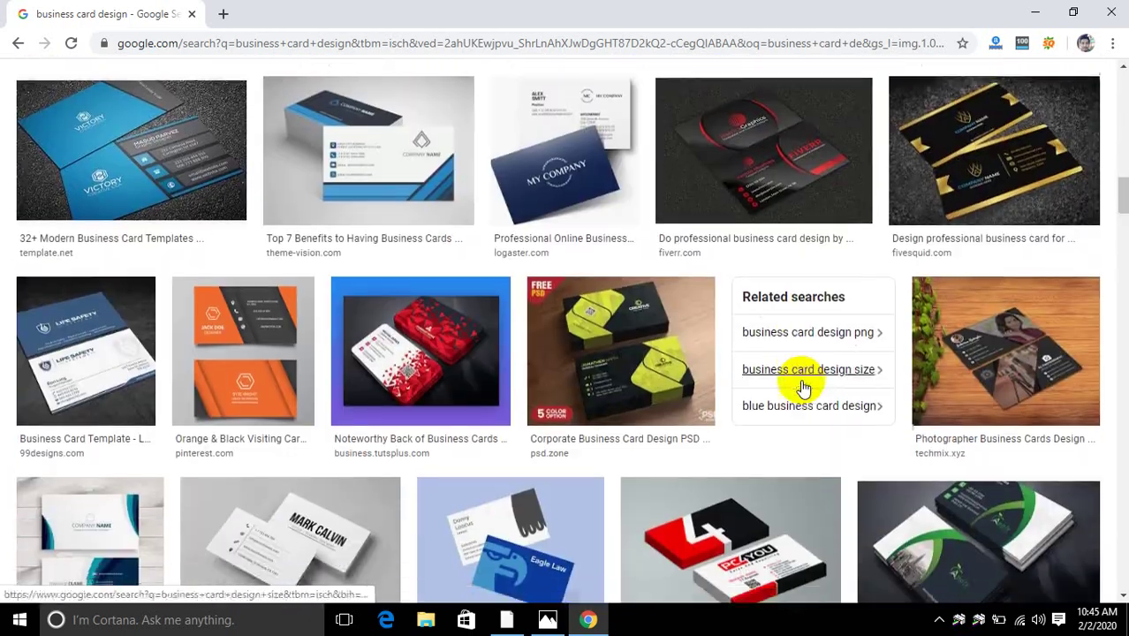
scroll(802, 389, "down", 8)
scroll(802, 388, "down", 10)
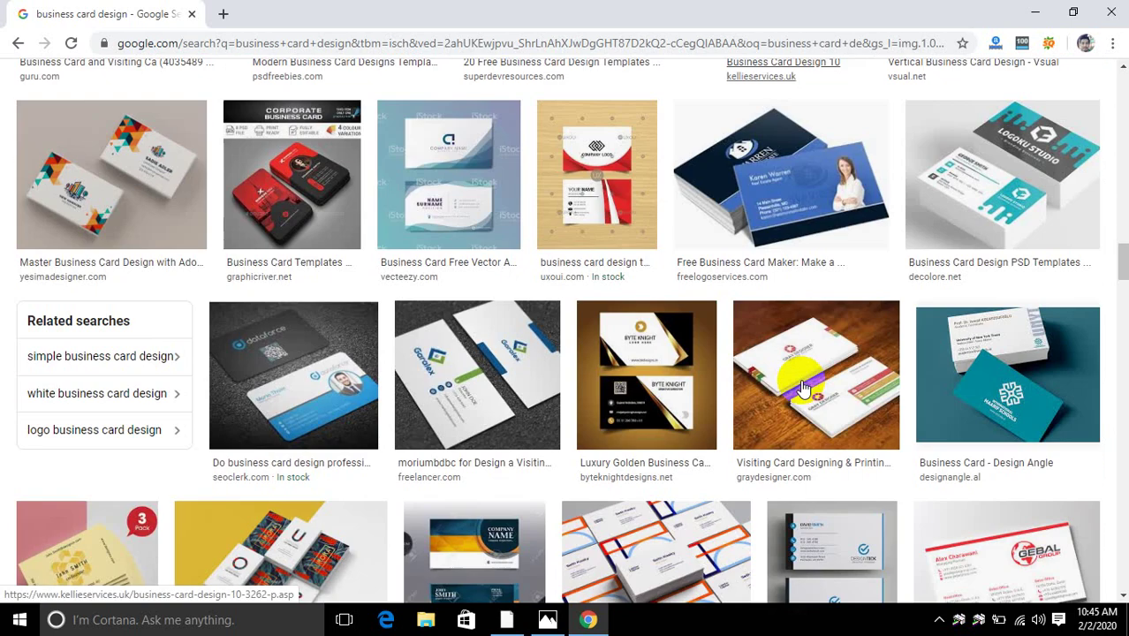
scroll(802, 388, "up", 15)
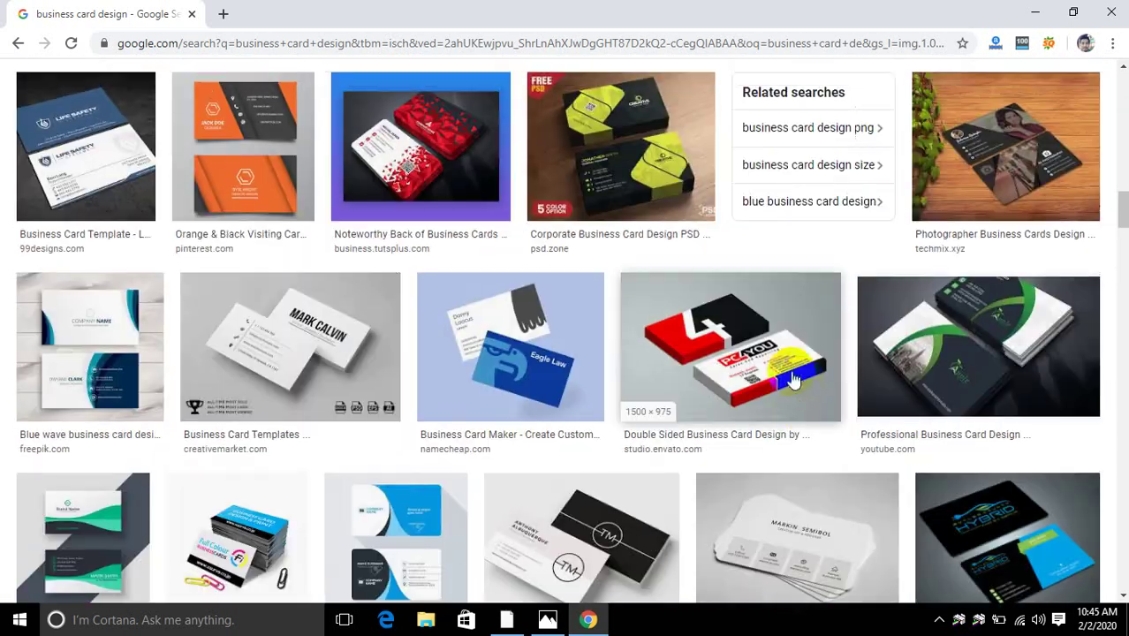
left_click(729, 360)
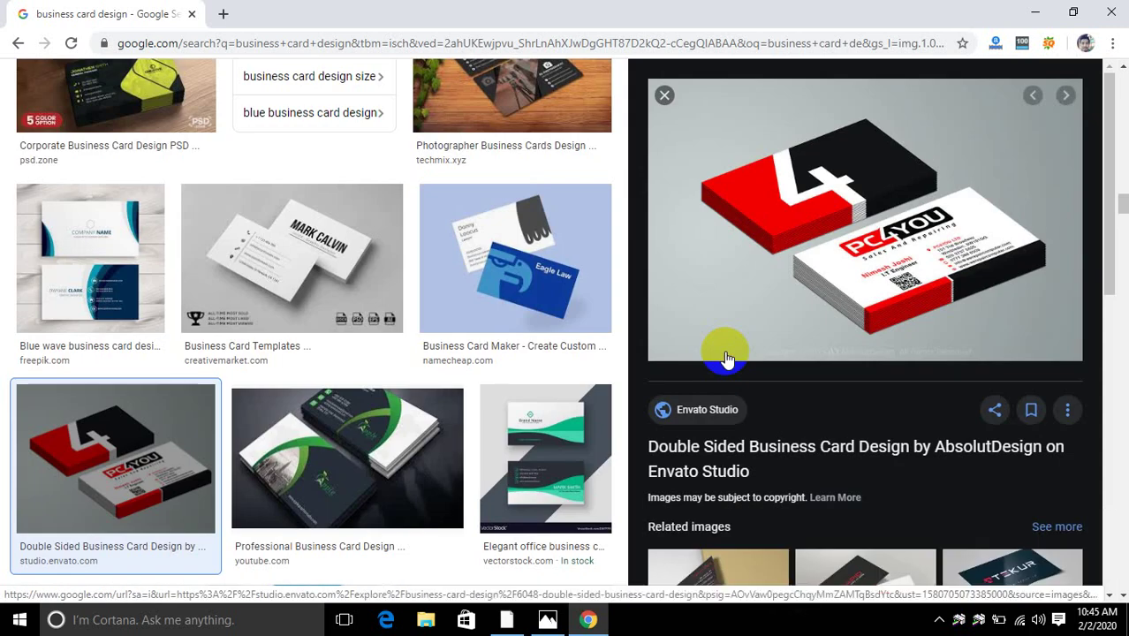
right_click(773, 243)
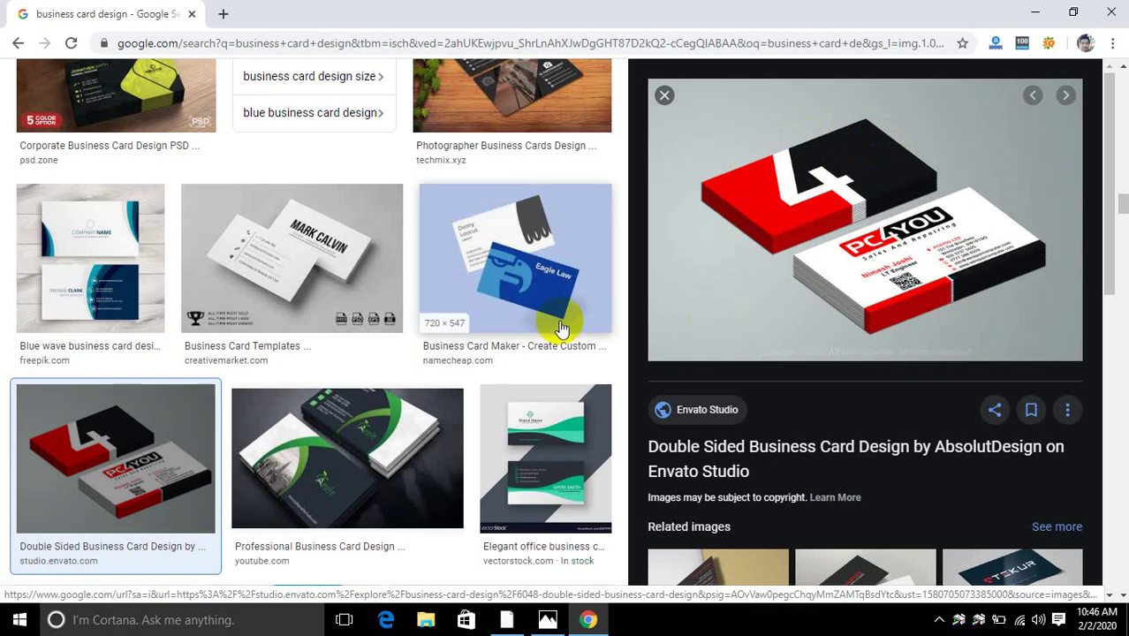
Look further through the card results beside the preview, comparing their layouts, patterns and colour combinations.
scroll(398, 307, "down", 6)
scroll(475, 316, "down", 5)
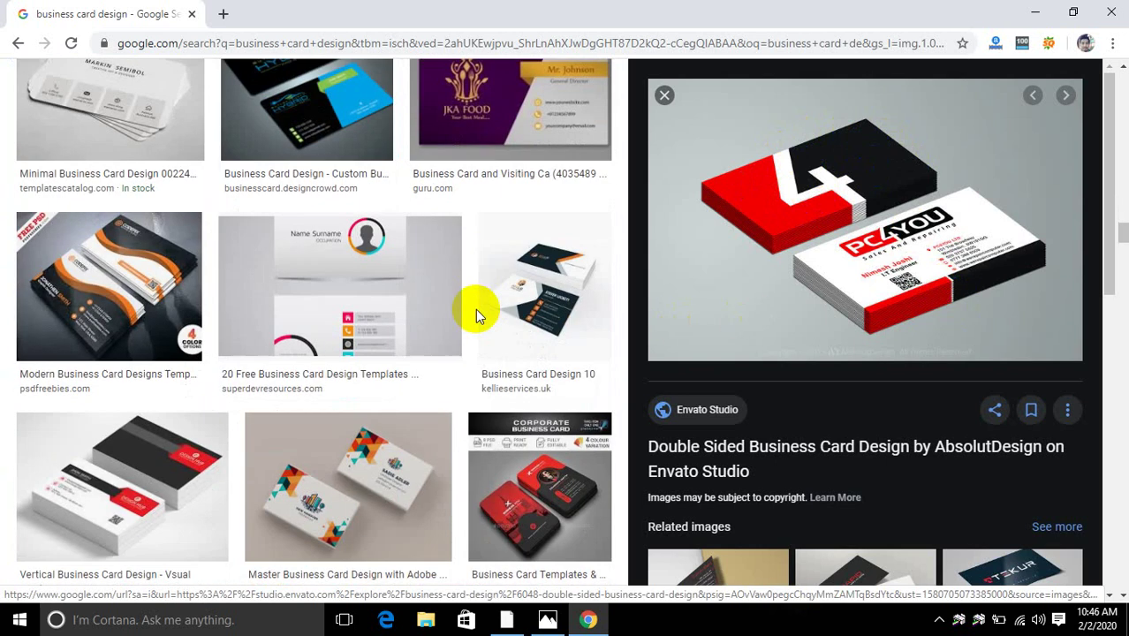
scroll(475, 316, "down", 5)
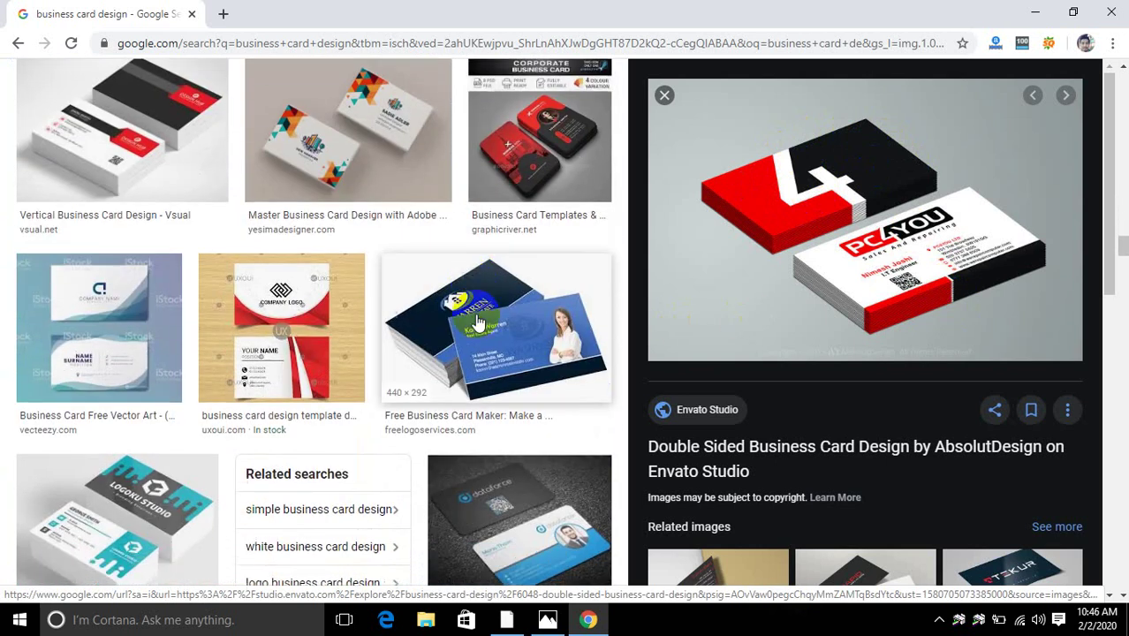
scroll(492, 325, "down", 10)
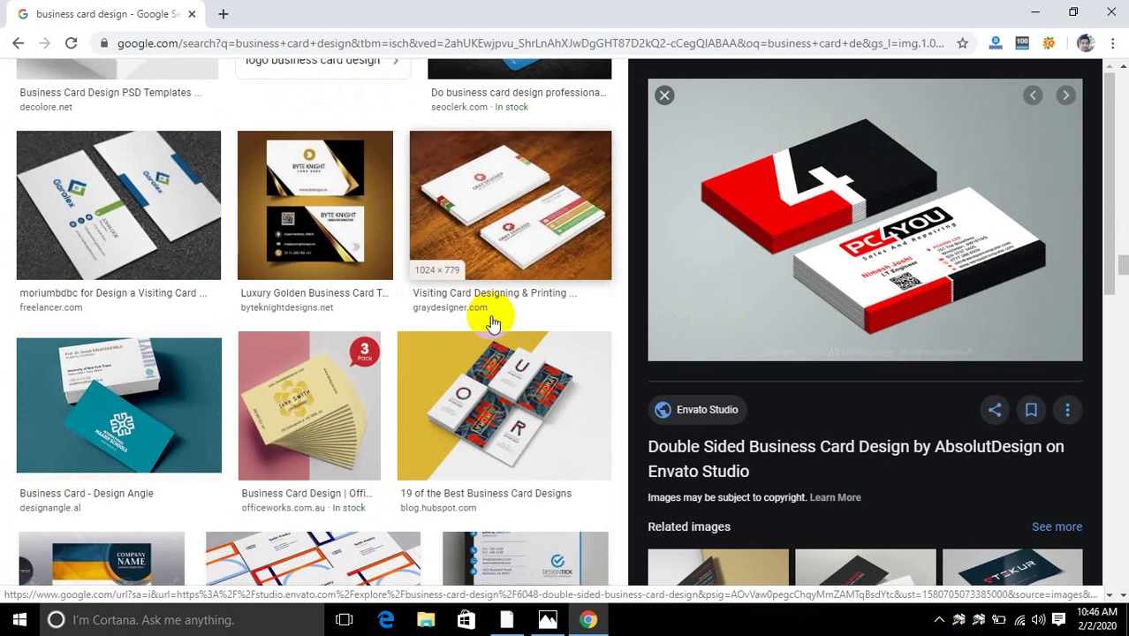
scroll(492, 325, "down", 6)
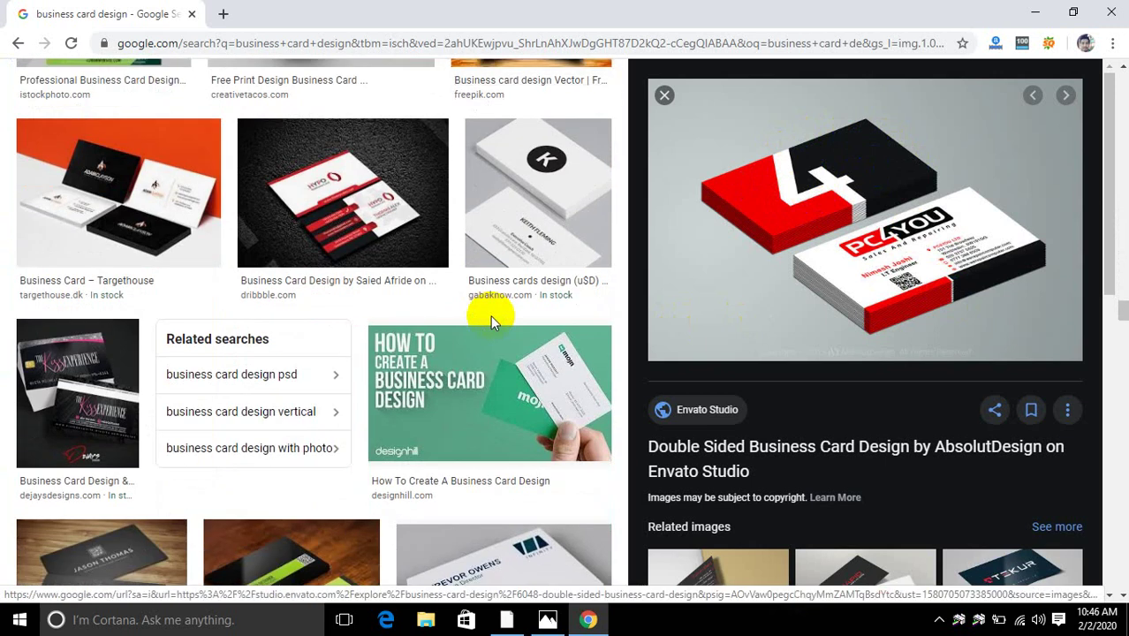
scroll(492, 322, "down", 5)
scroll(492, 323, "down", 10)
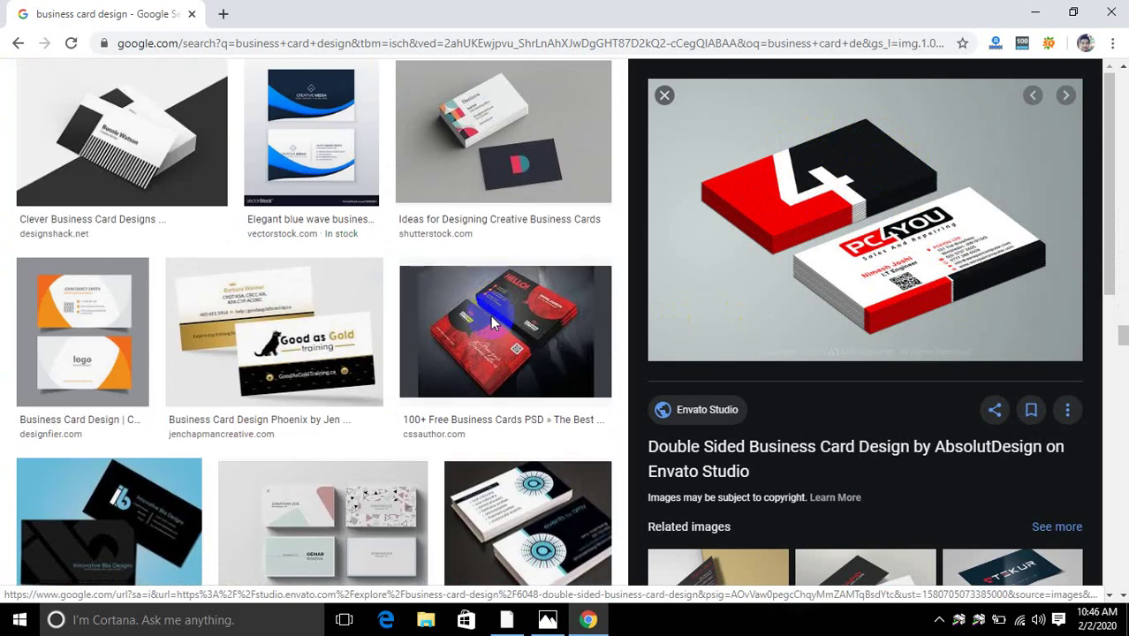
scroll(492, 331, "down", 8)
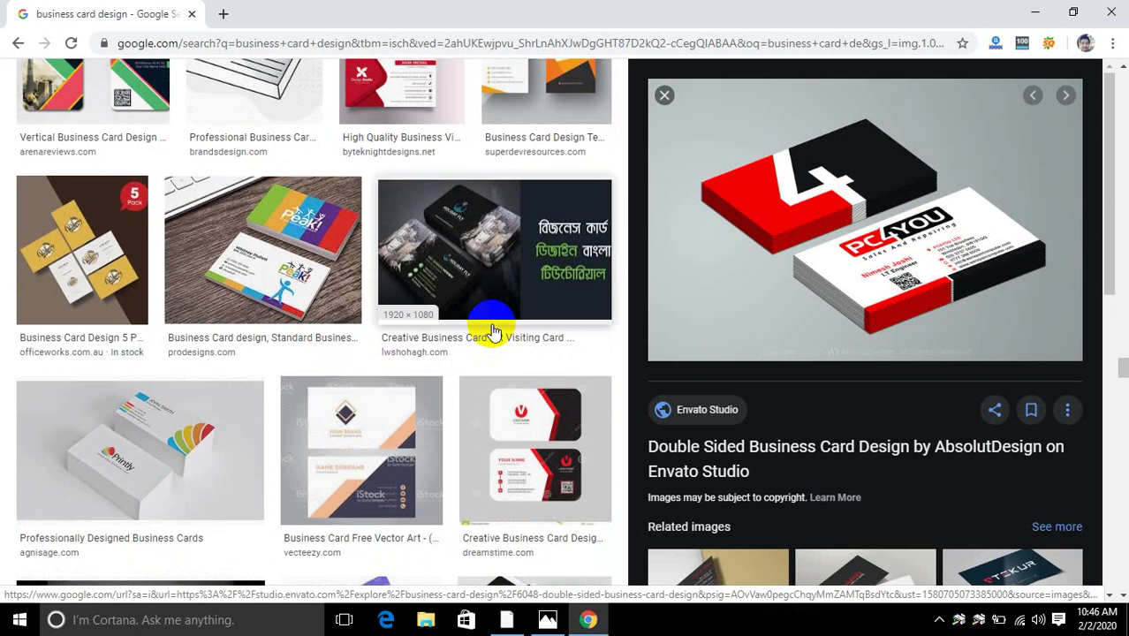
scroll(492, 331, "down", 10)
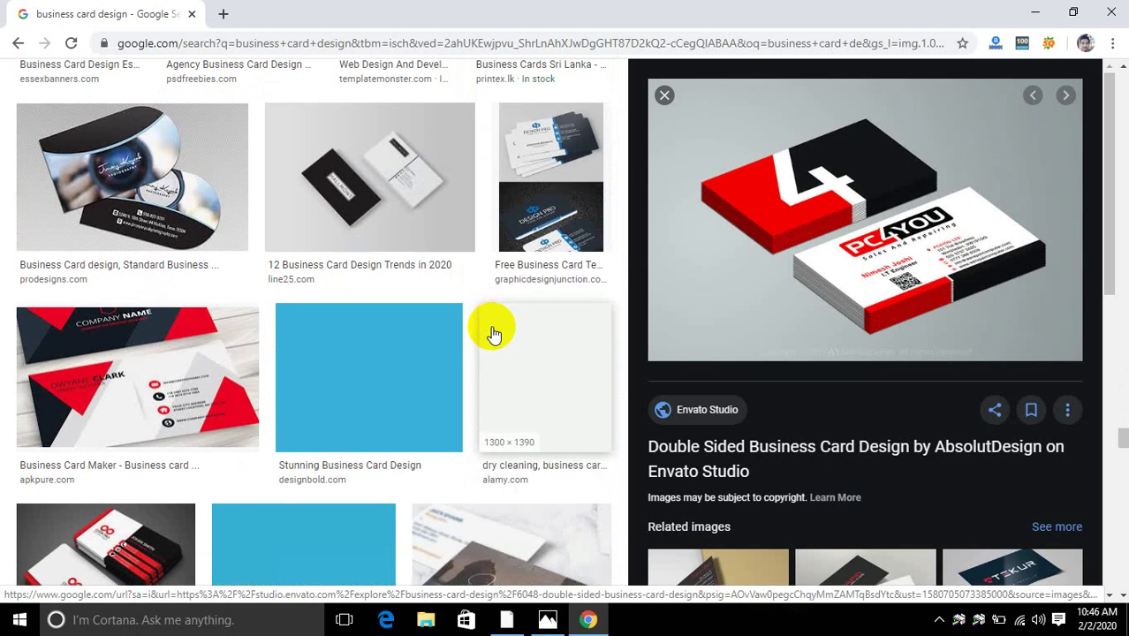
scroll(492, 331, "up", 10)
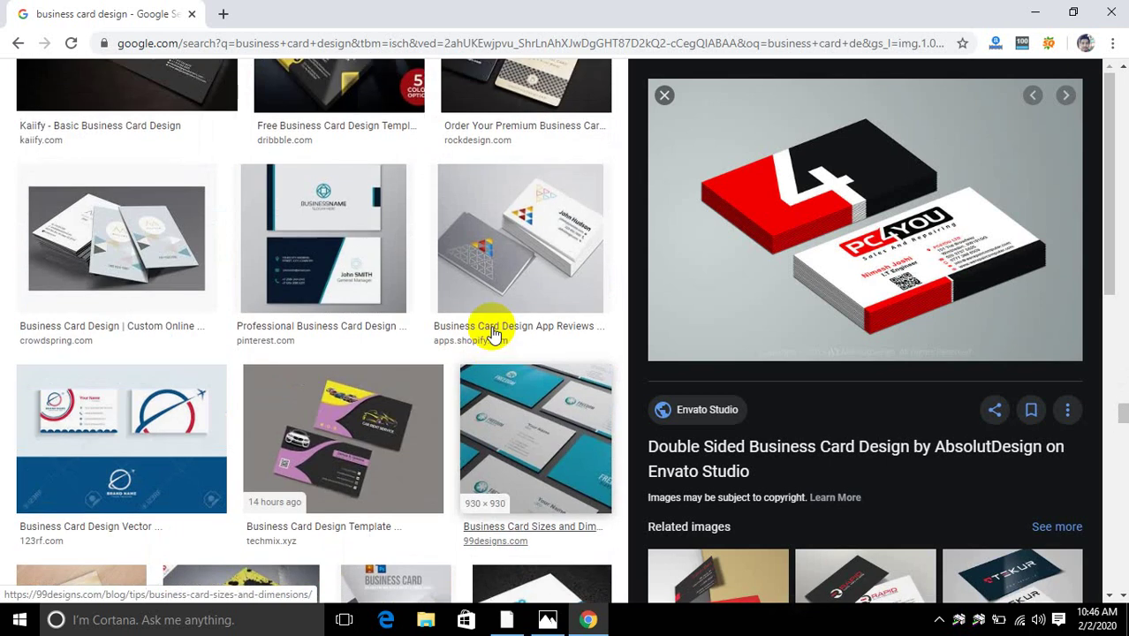
scroll(492, 331, "up", 3)
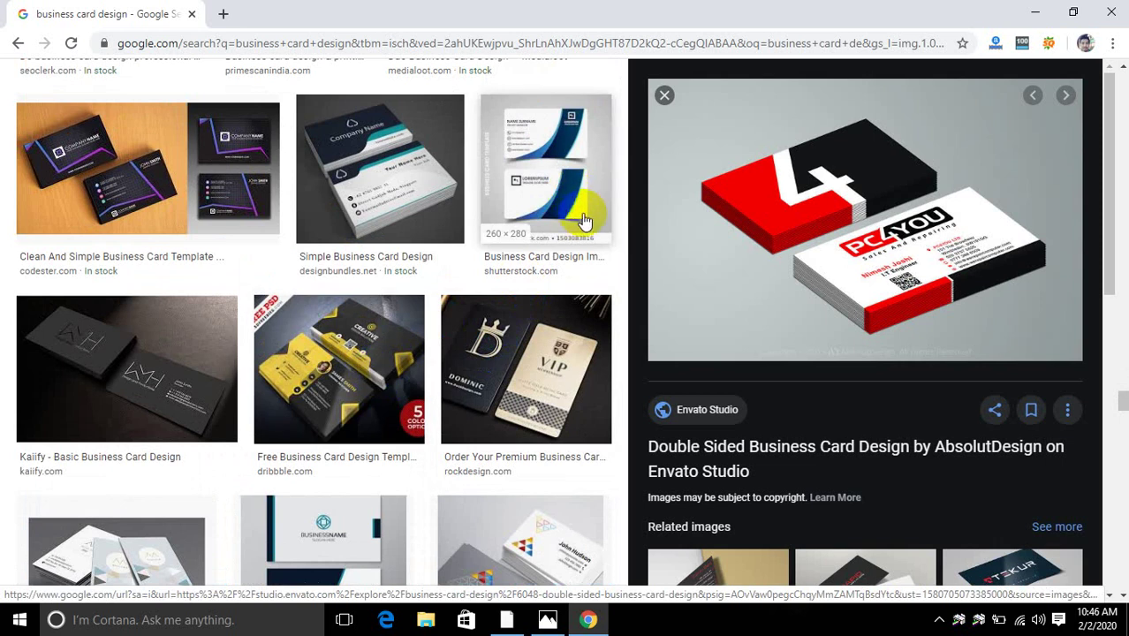
Preview the black and gold metal card from rockdesign.com to examine its pattern, and close the preview.
left_click(543, 408)
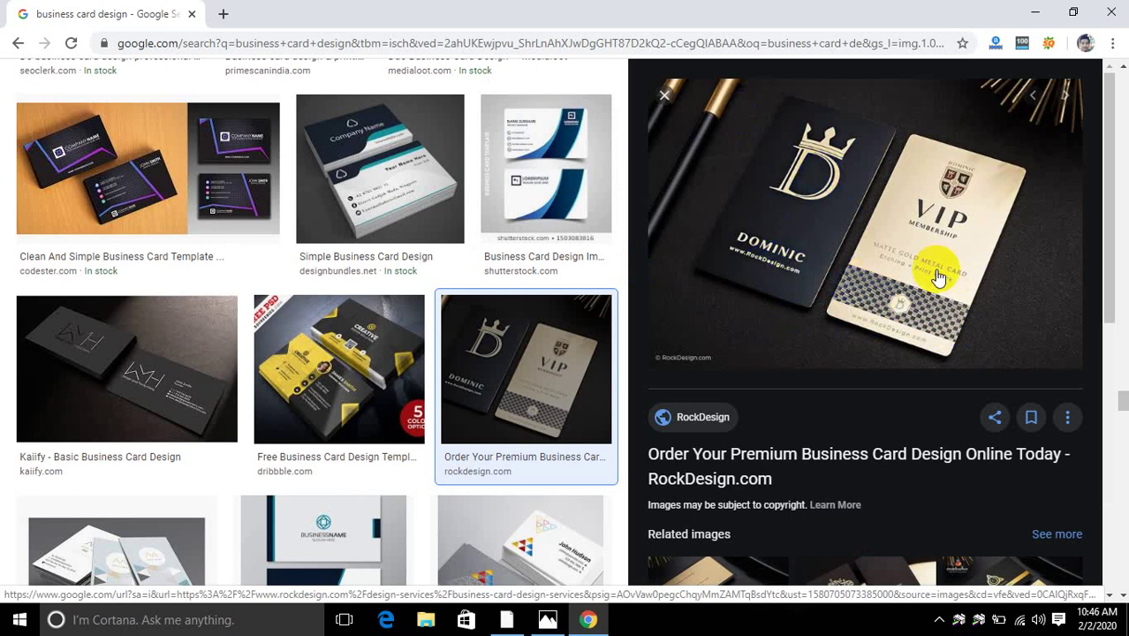
scroll(556, 378, "down", 1)
scroll(555, 377, "down", 1)
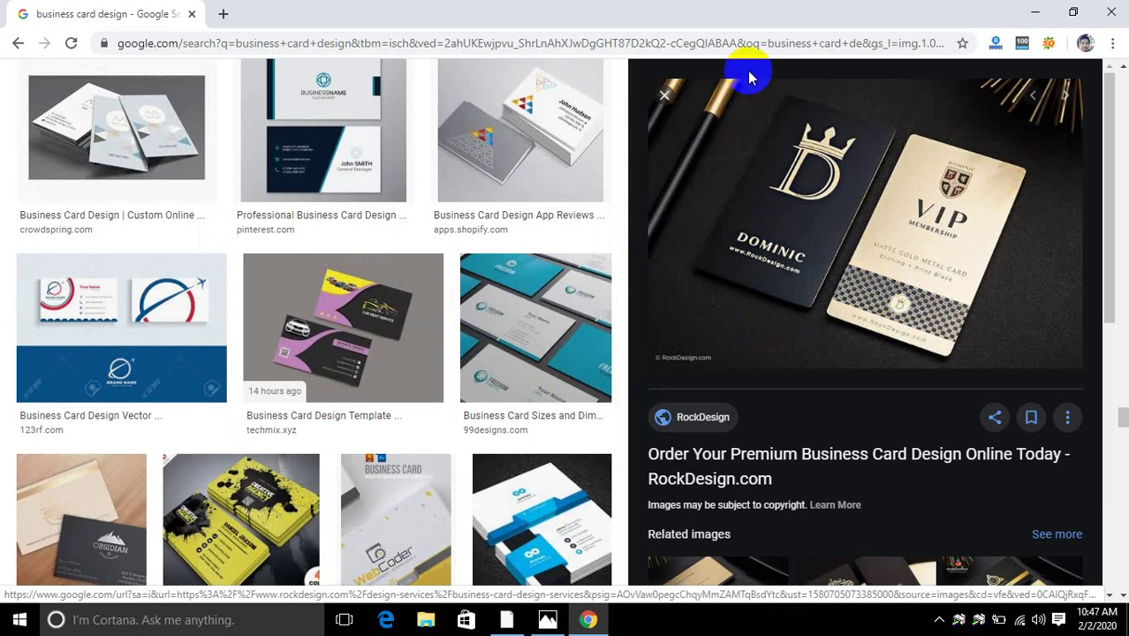
left_click(666, 95)
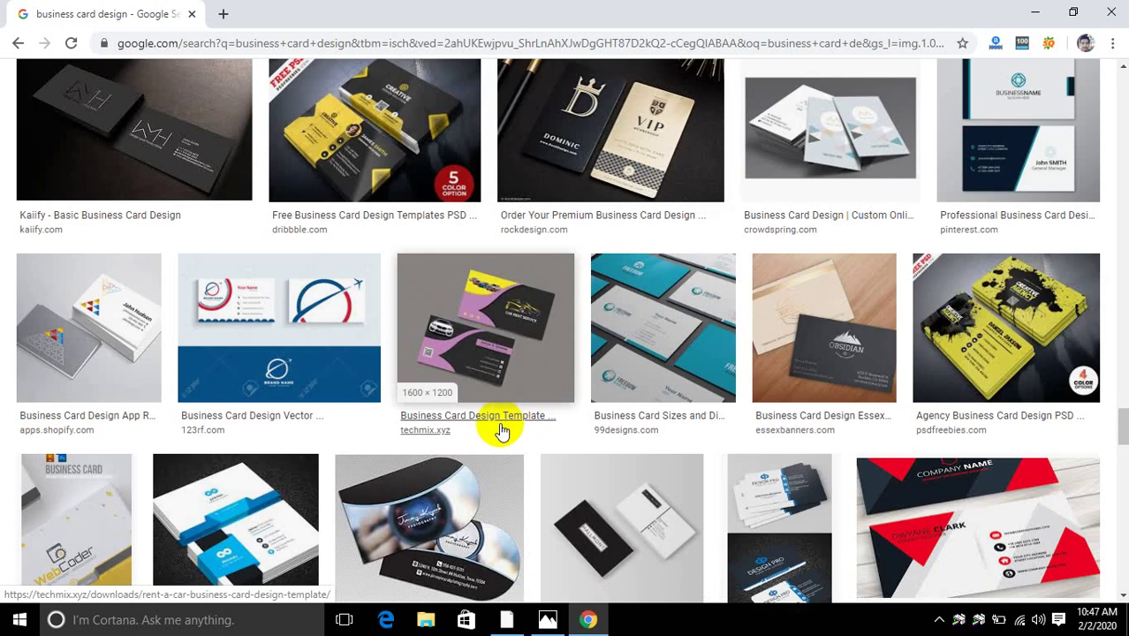
Scan the remaining card results and return to the first rows to choose a reference design.
scroll(501, 430, "down", 2)
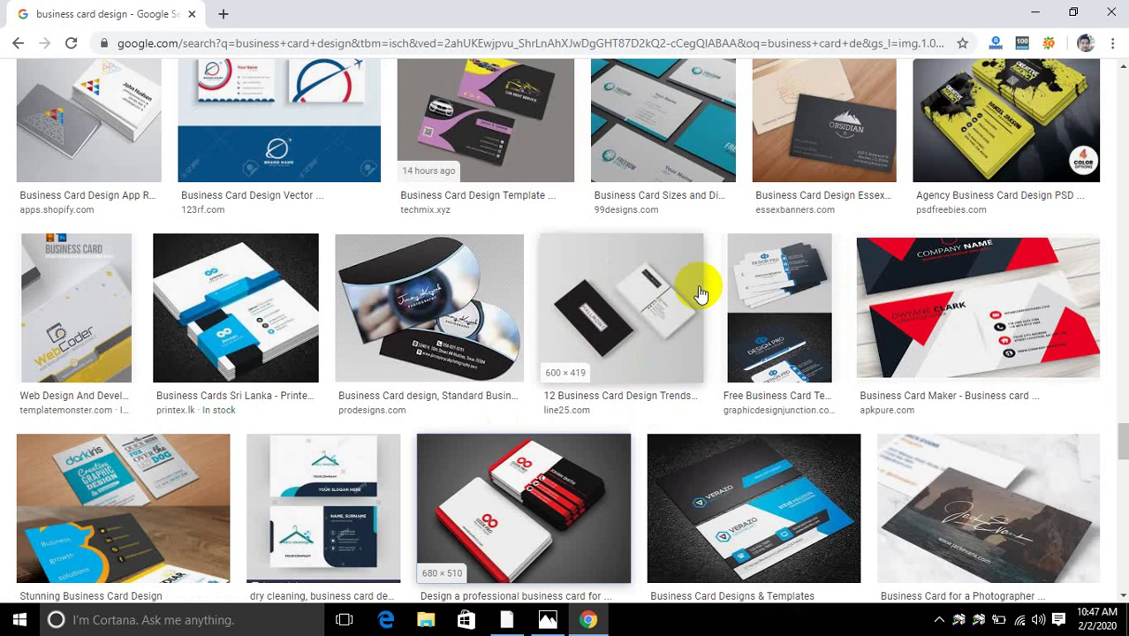
scroll(698, 293, "down", 7)
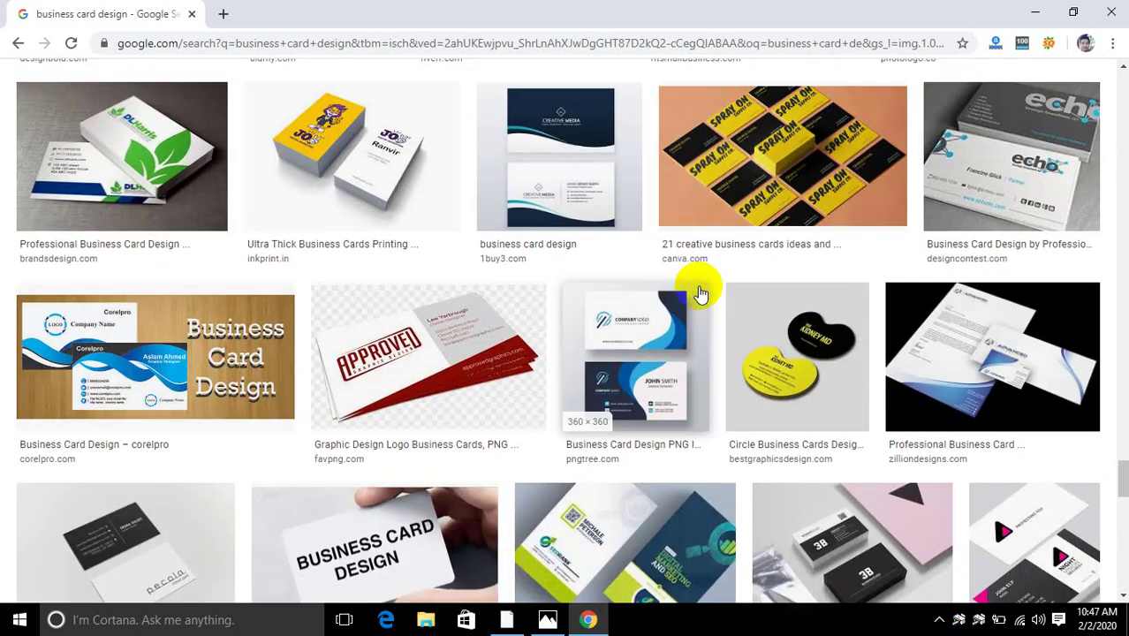
scroll(699, 293, "down", 4)
scroll(698, 294, "up", 1)
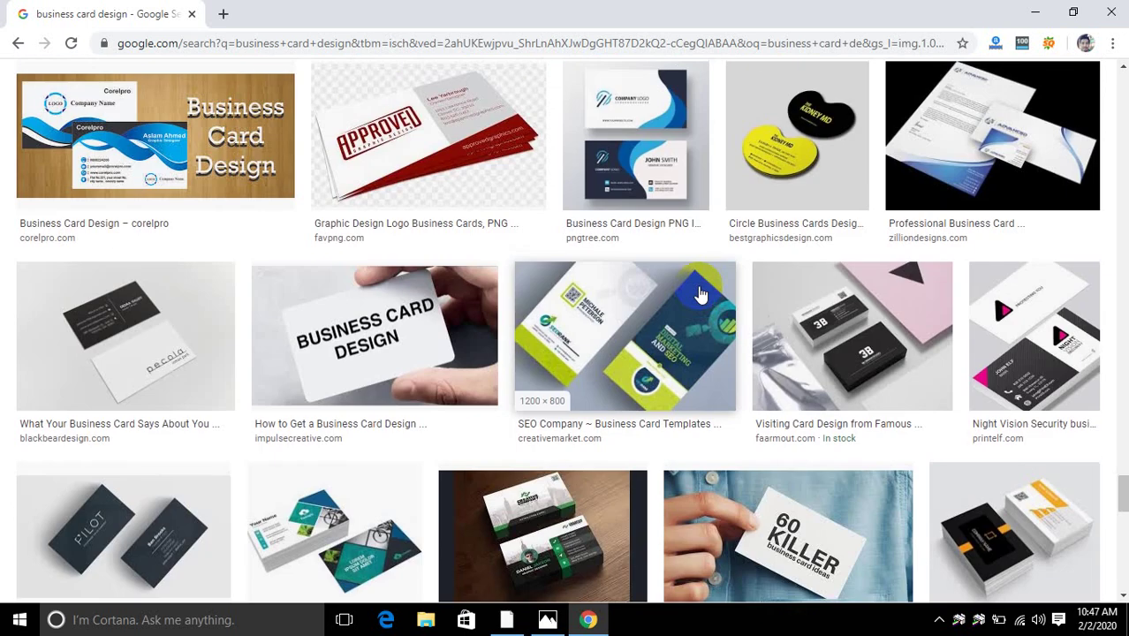
scroll(698, 293, "up", 20)
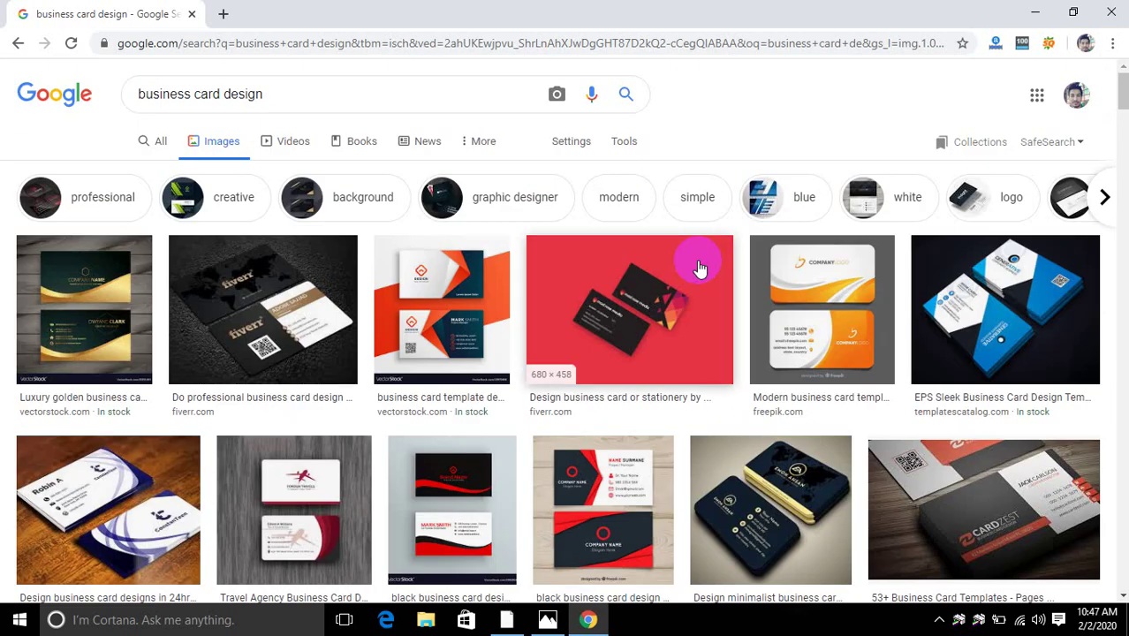
scroll(698, 266, "down", 5)
scroll(698, 267, "up", 5)
scroll(698, 266, "down", 3)
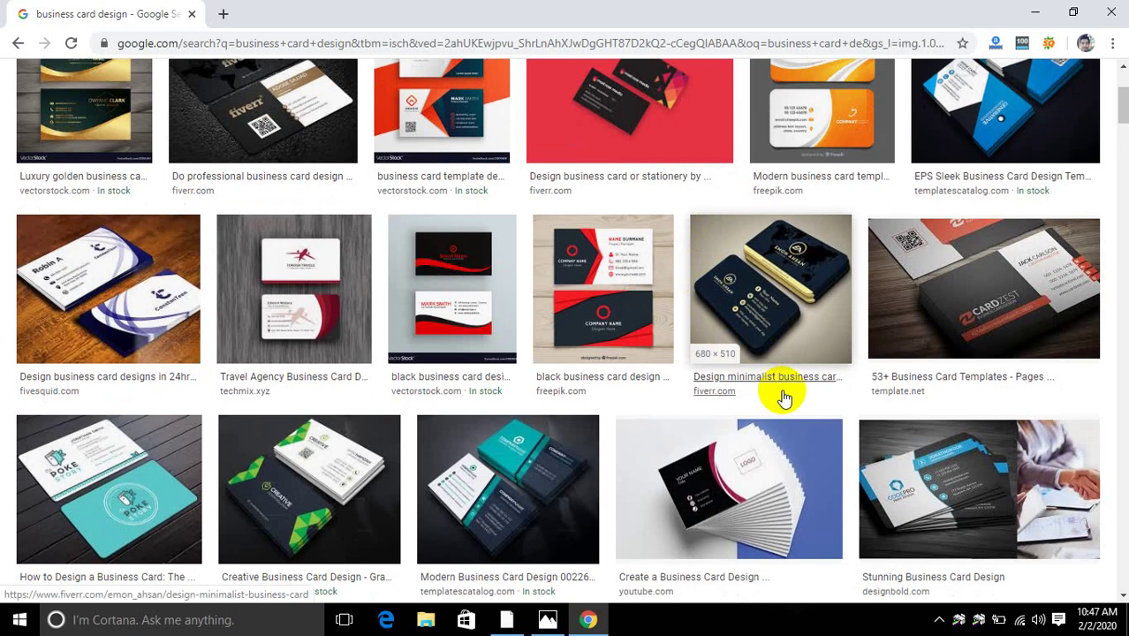
scroll(785, 399, "down", 4)
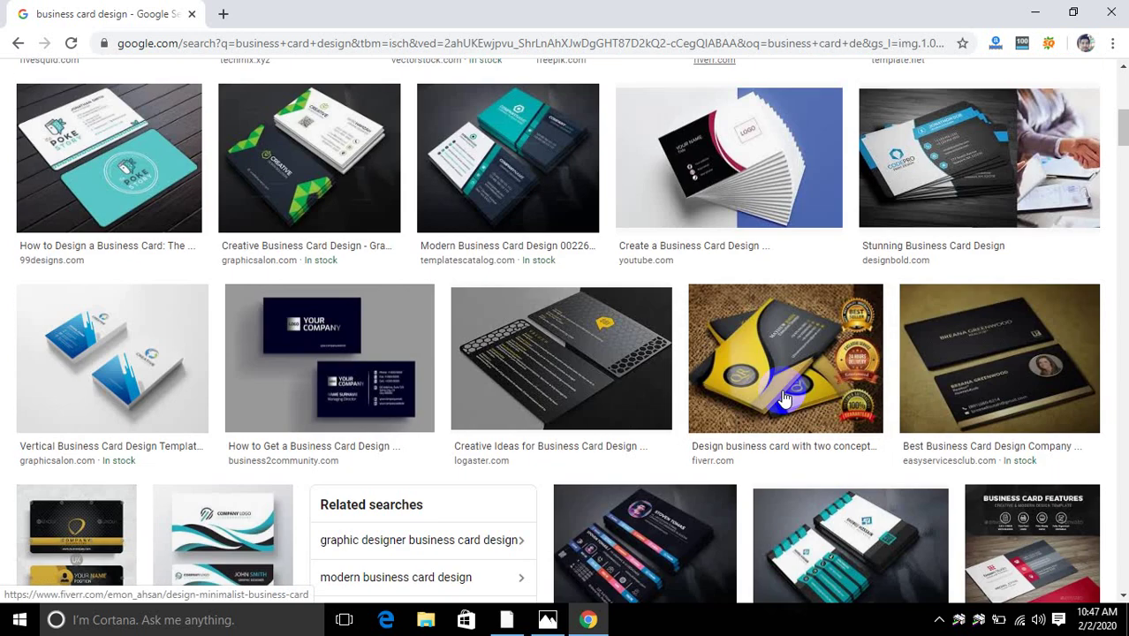
scroll(785, 398, "down", 2)
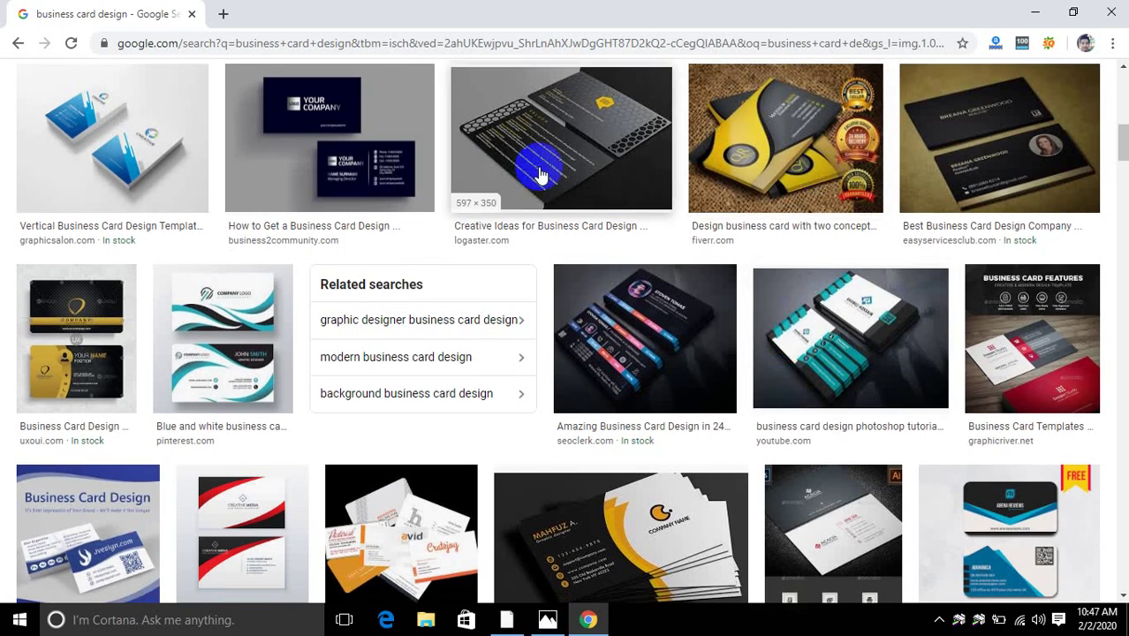
Copy the preview image of the blue vertical business card from graphicsalon.com and switch back to Illustrator.
left_click(114, 160)
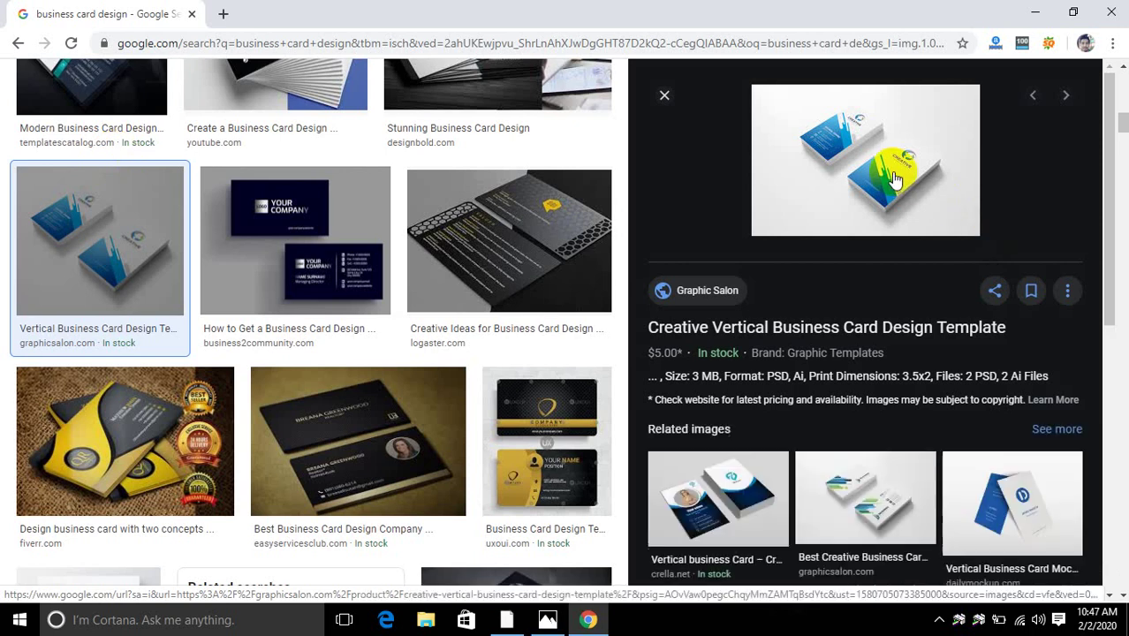
right_click(893, 179)
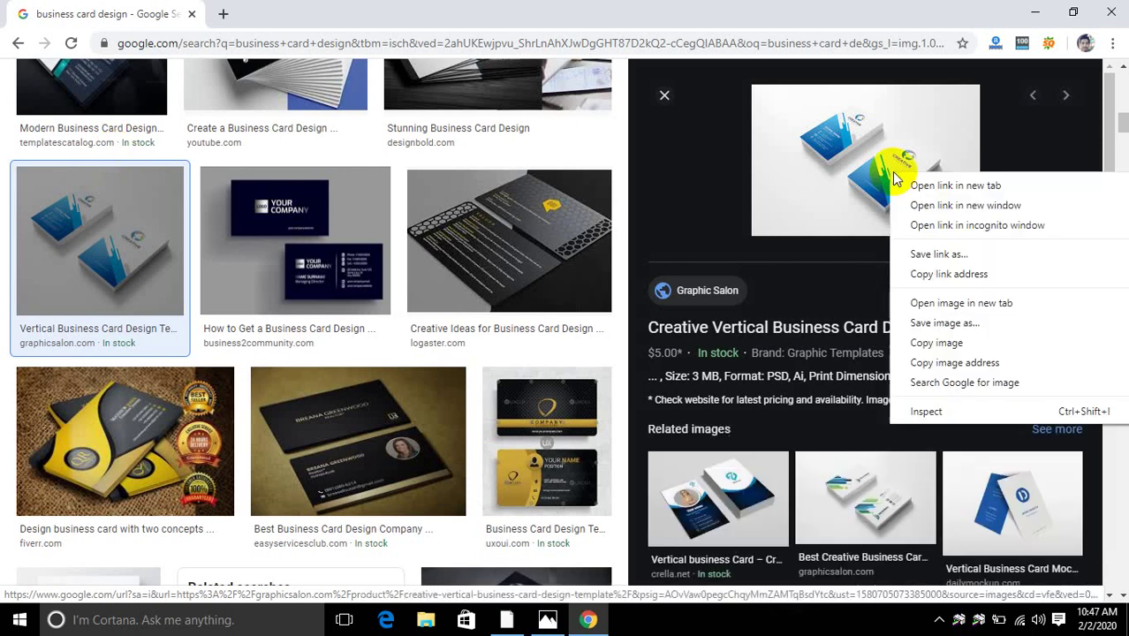
left_click(932, 345)
left_click(1033, 12)
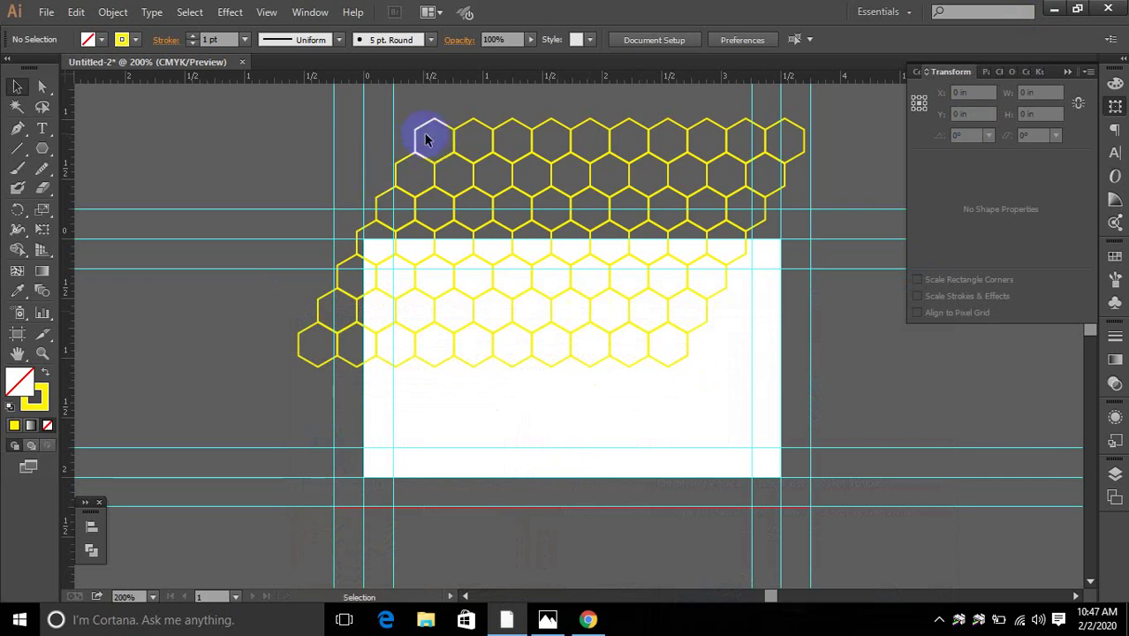
Undo the whole honeycomb pattern back to an empty artboard with guides, and check for leftover objects.
key("ctrl+z")
key("ctrl+z")
key("ctrl+z")
key("ctrl+z")
key("ctrl+z")
key("ctrl+z")
key("ctrl+z")
key("ctrl+z")
key("ctrl+z")
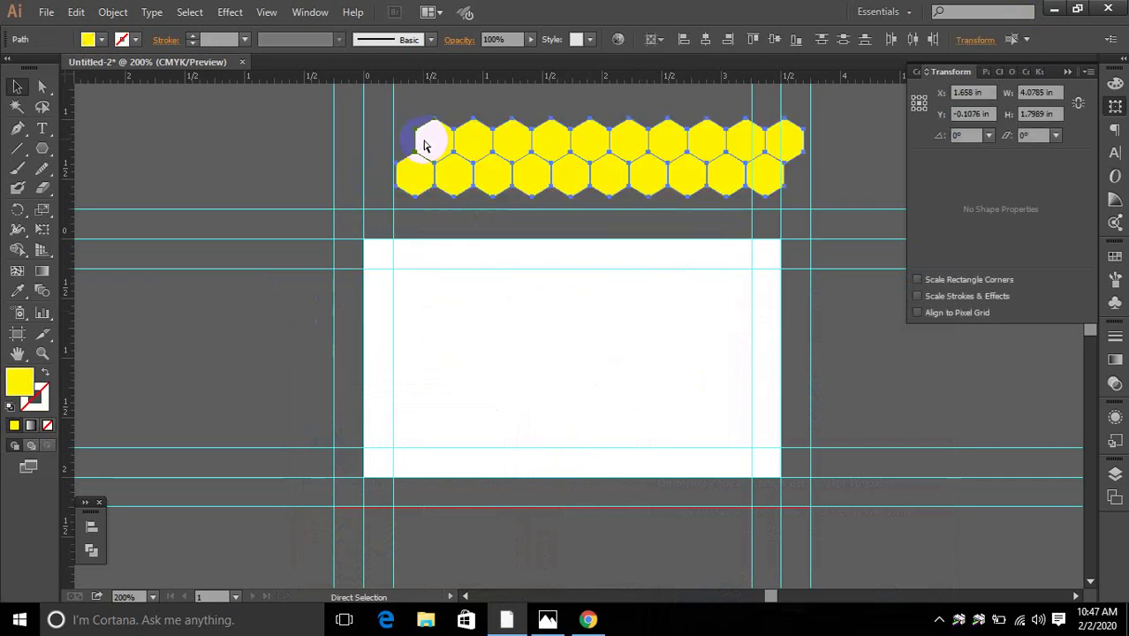
key("ctrl+z")
key("ctrl+z")
key("ctrl+z")
key("ctrl+z")
key("ctrl+z")
key("ctrl+z")
key("ctrl+z")
key("ctrl+z")
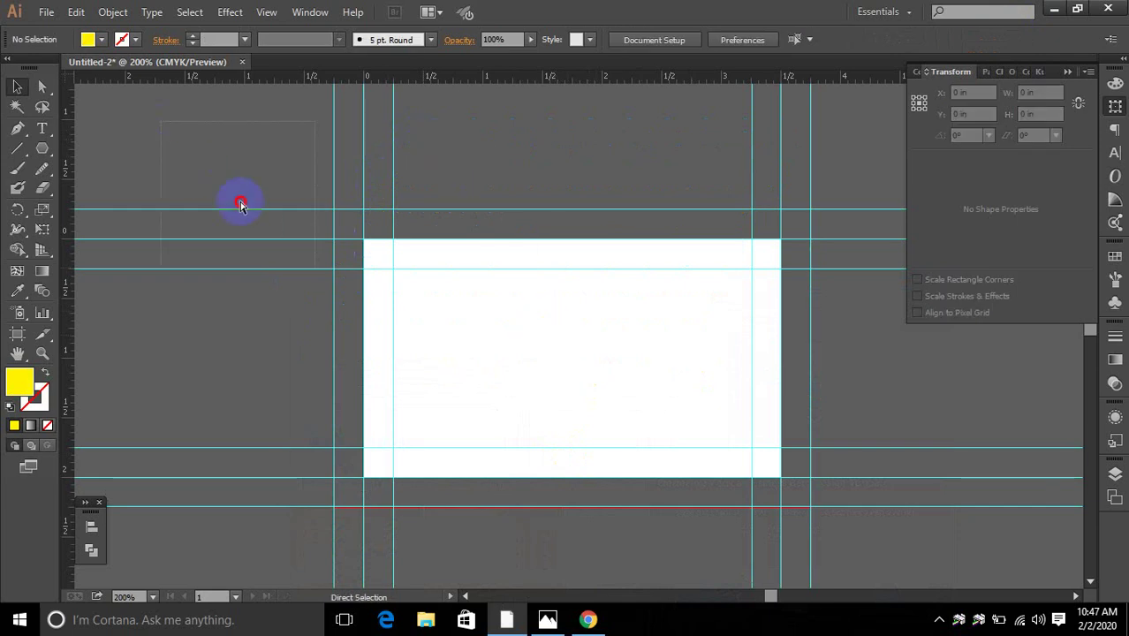
left_click_drag(239, 201, 916, 581)
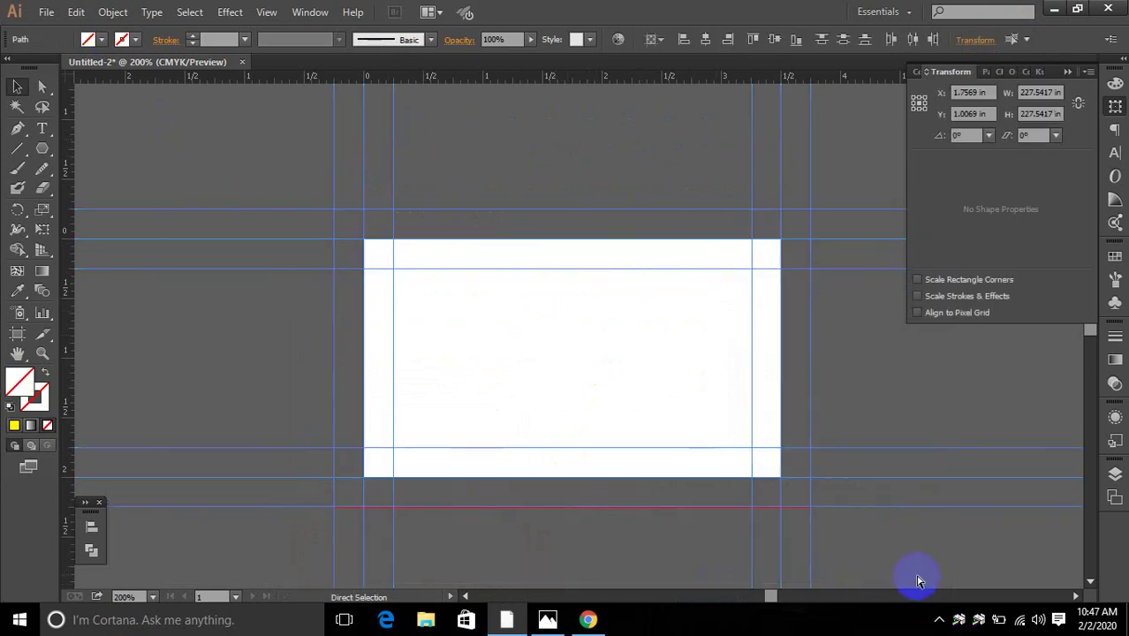
left_click(916, 580)
Paste the copied card image outside the artboard and move it to about X -6.6 in, Y -4.7 in.
scroll(954, 522, "down", 3)
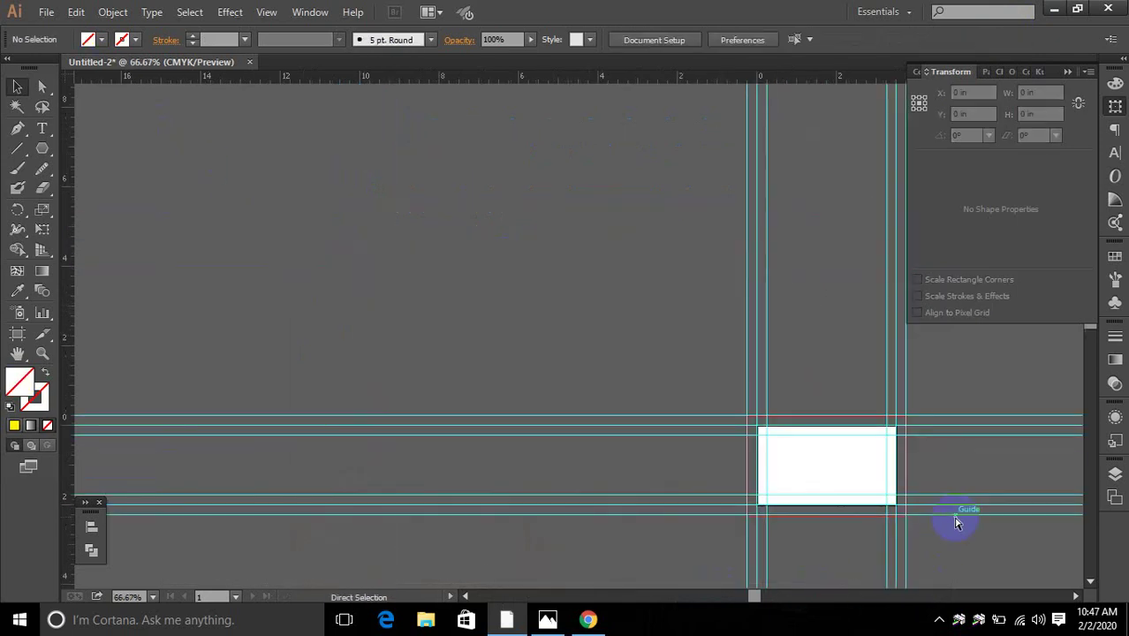
key("ctrl+v")
left_click_drag(657, 386, 757, 480)
left_click_drag(618, 305, 504, 196)
scroll(681, 296, "up", 2)
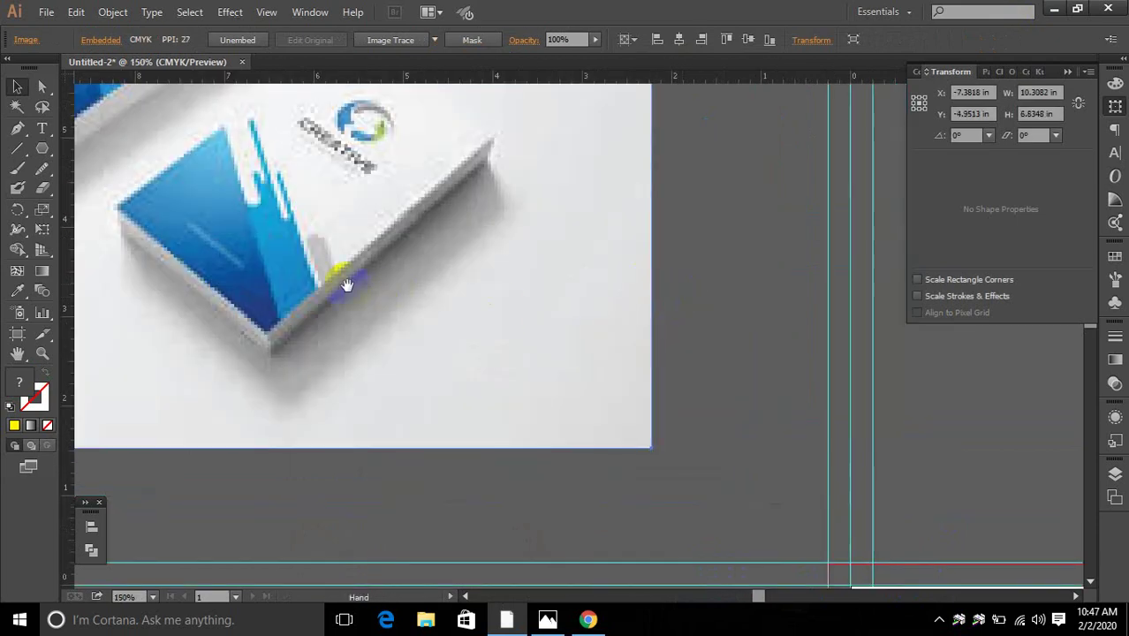
left_click_drag(345, 285, 613, 413)
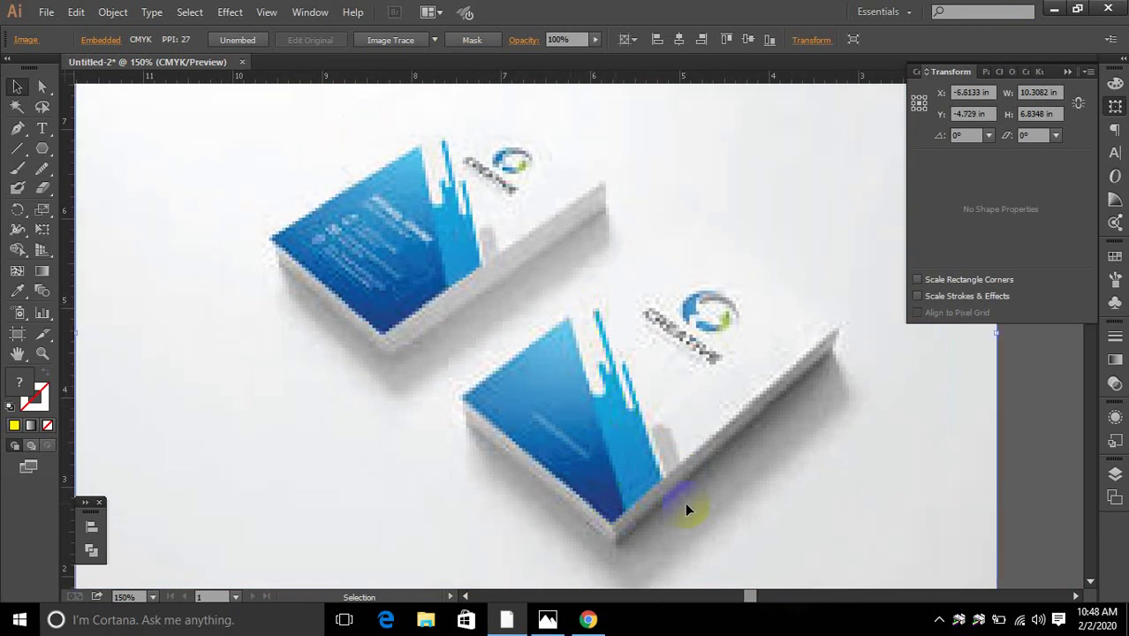
left_click(588, 386)
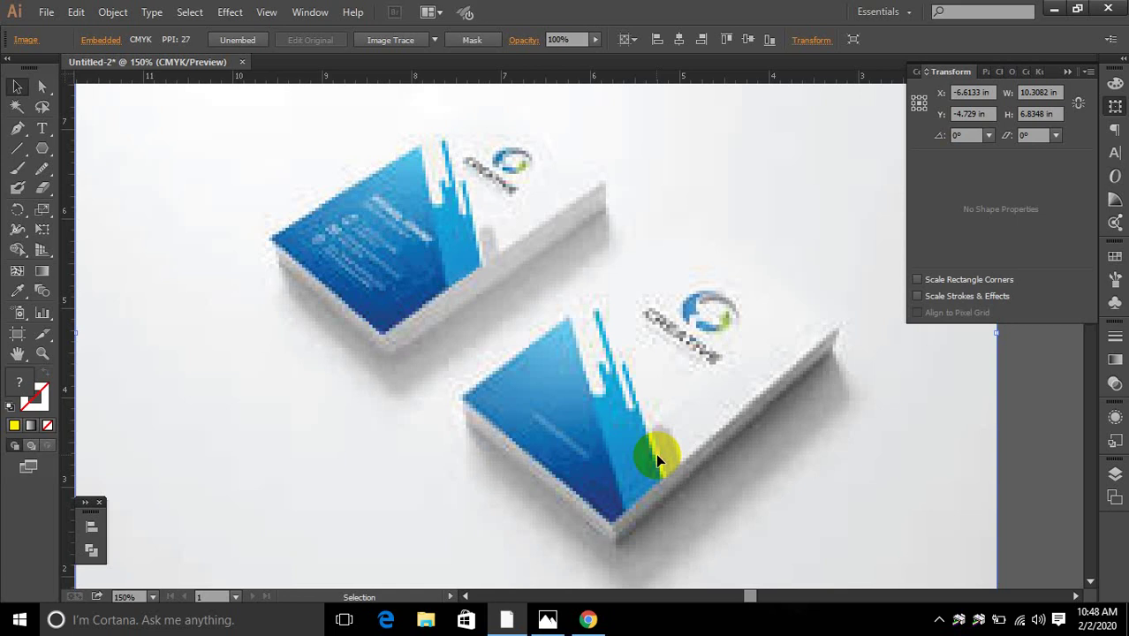
Examine the blue diagonal and stripe details on the pasted reference card image.
right_click(603, 425)
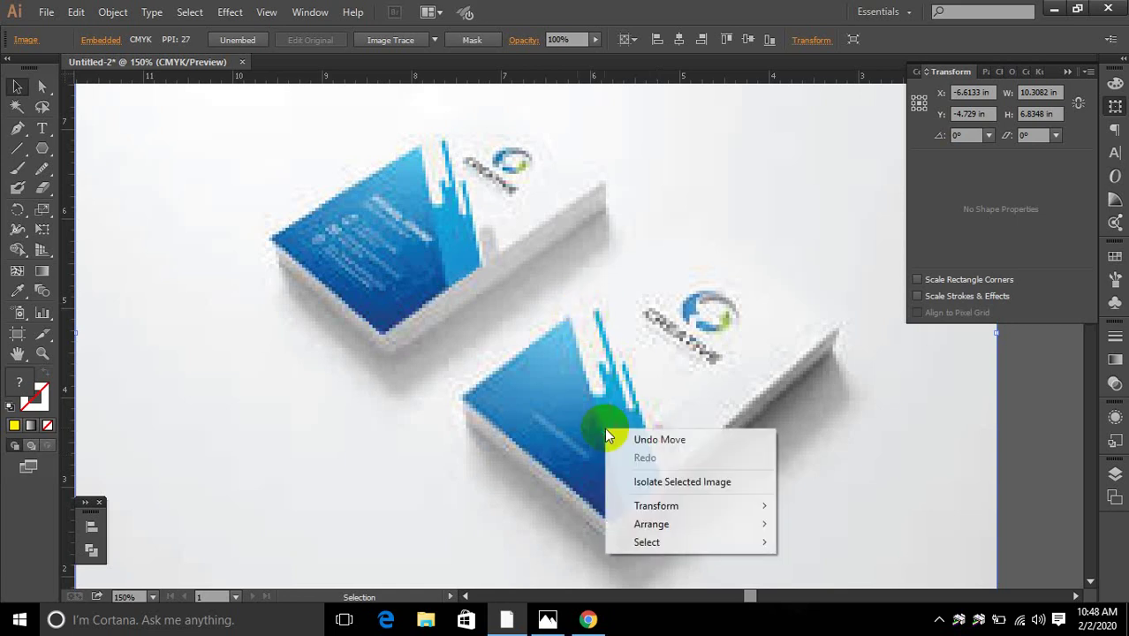
left_click(567, 351)
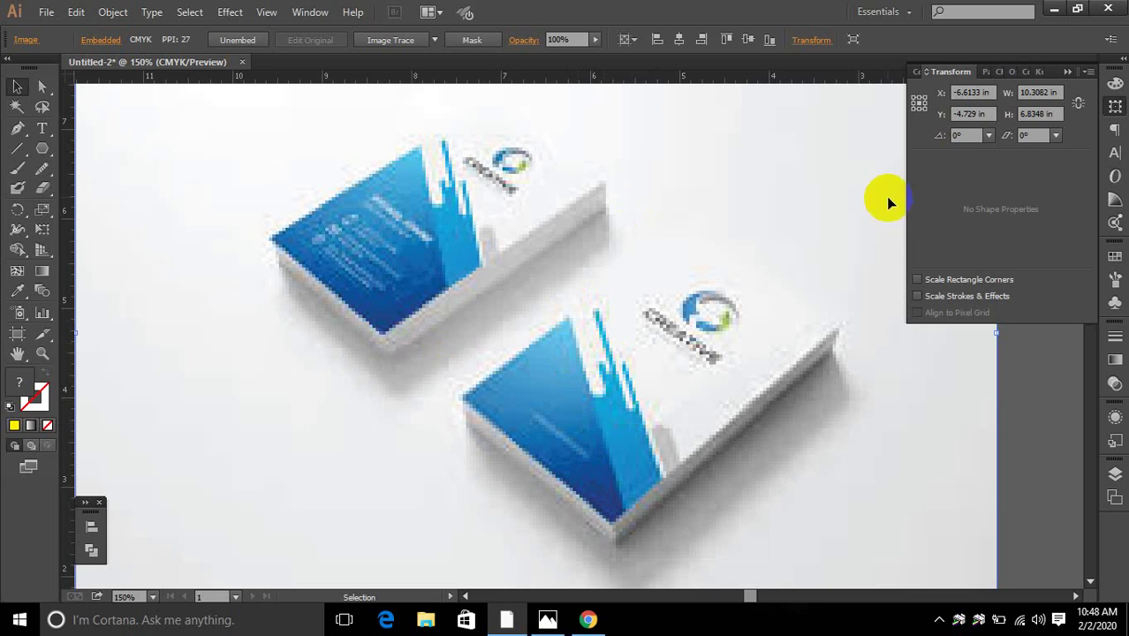
left_click_drag(742, 285, 573, 380)
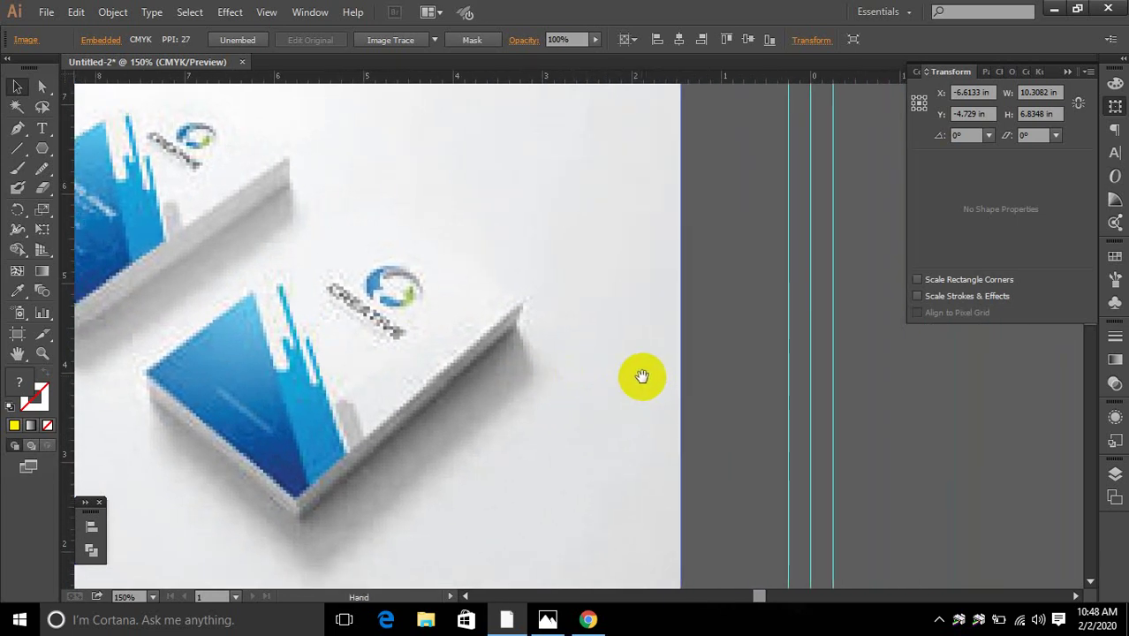
key("space")
left_click(681, 311)
left_click_drag(686, 308, 541, 350)
key("ctrl+z")
scroll(717, 386, "down", 3)
key("space")
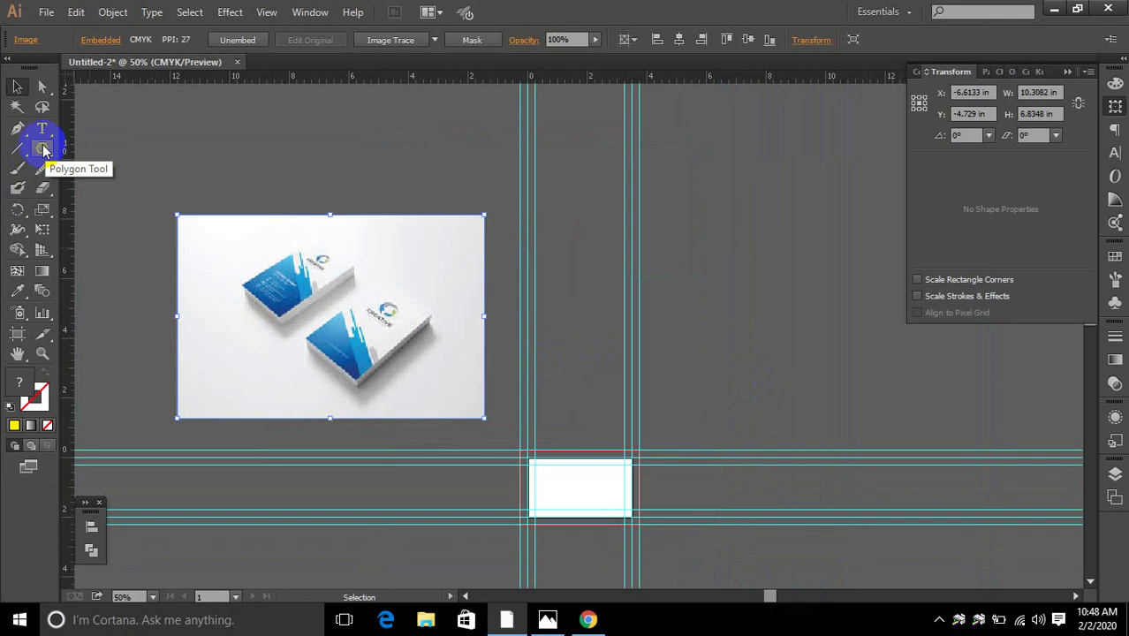
Draw a rectangle about 4.9 × 3.4 in beyond the artboard's right guides and fill it with light blue sampled from the reference card.
left_click_drag(42, 150, 76, 147)
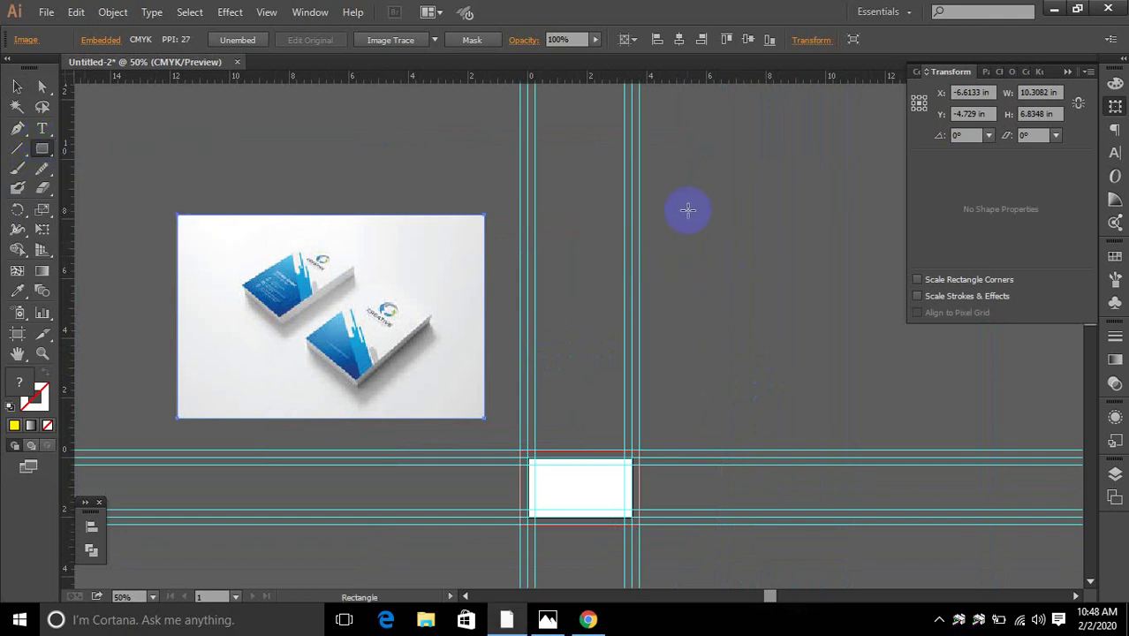
mouse_move(688, 209)
left_mouse_down()
mouse_move(768, 330)
mouse_move(811, 345)
mouse_move(834, 312)
left_mouse_up()
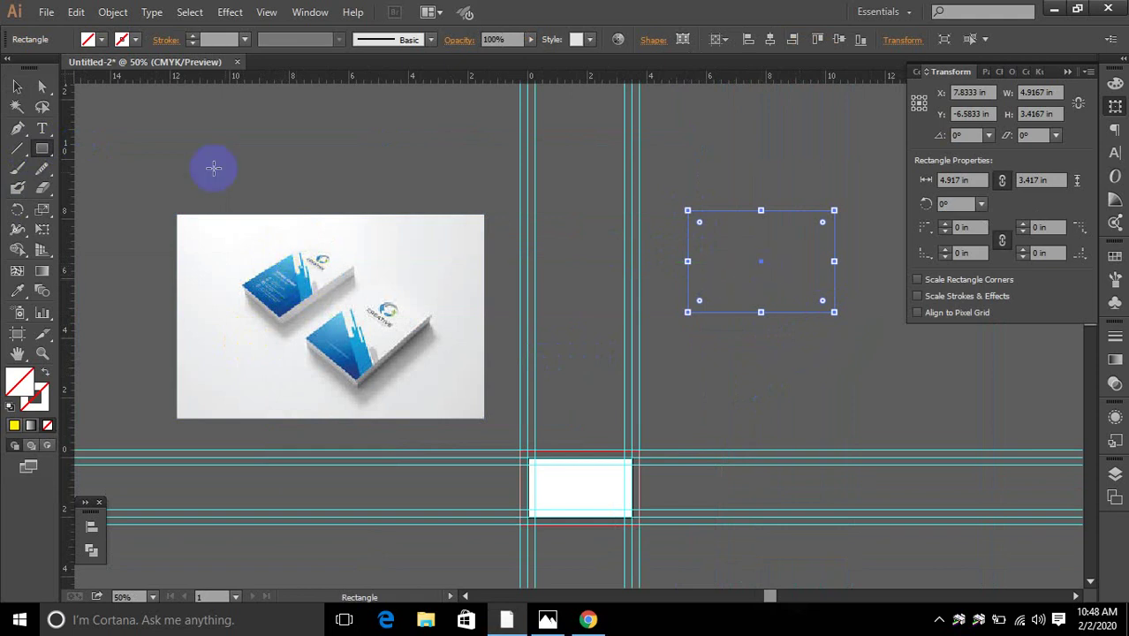
left_click(42, 85)
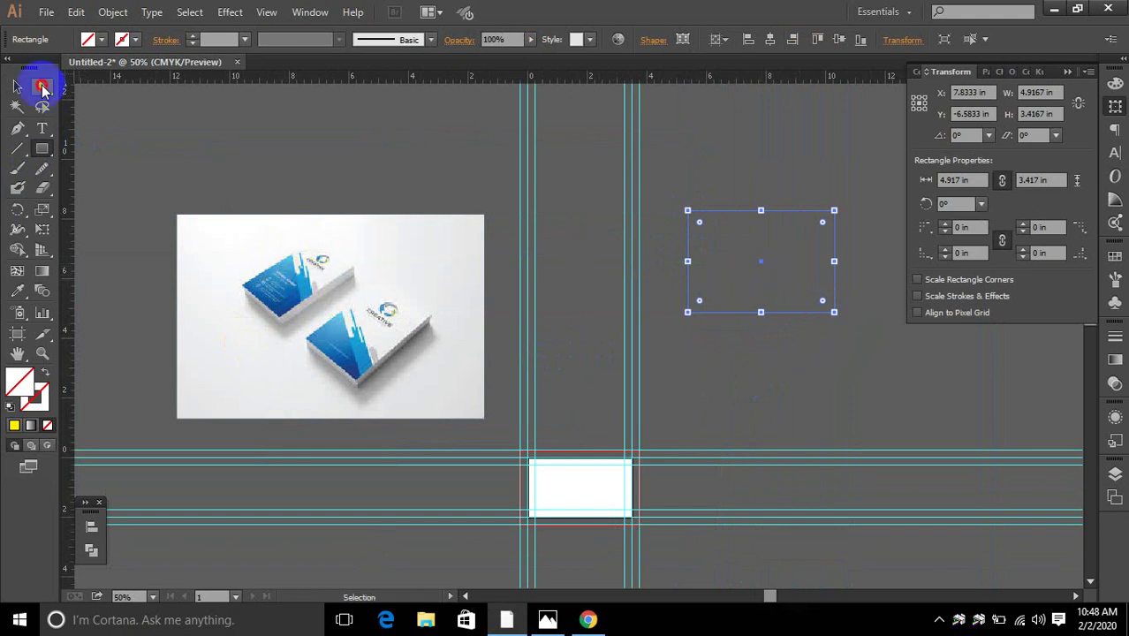
left_click(16, 294)
left_click(297, 252)
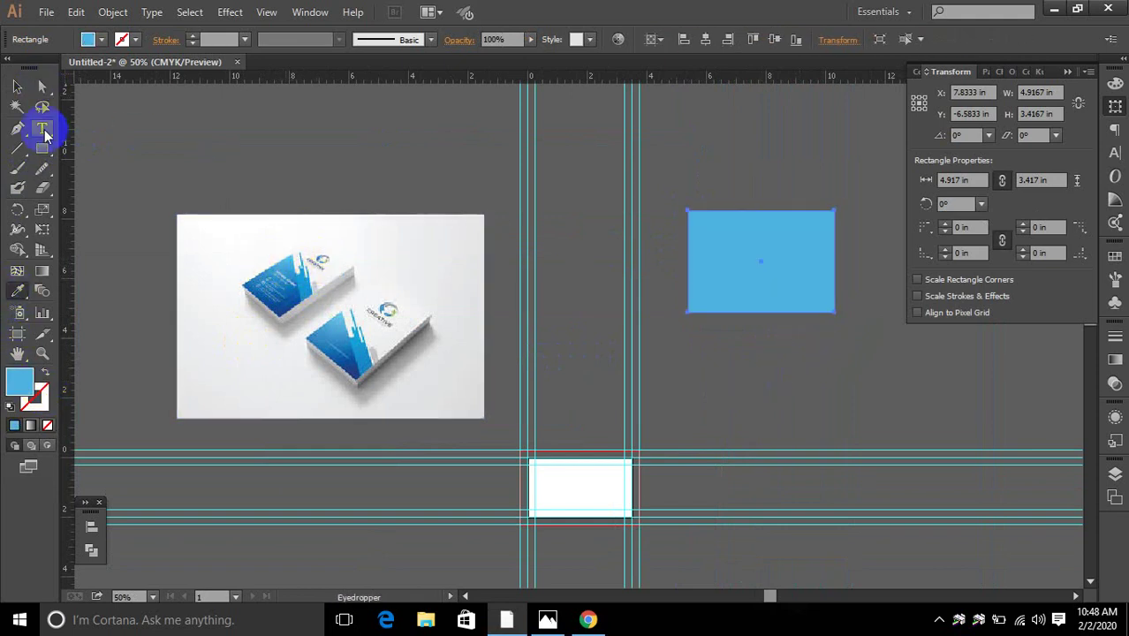
left_click_drag(33, 70, 43, 77)
left_click(776, 330)
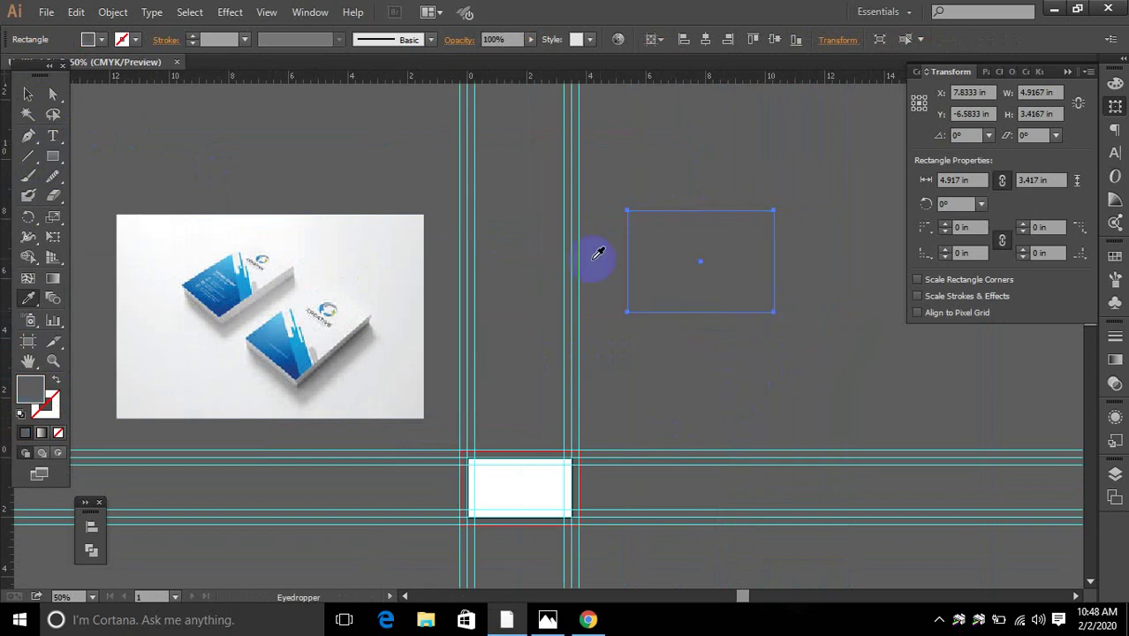
left_click(665, 262)
left_click(53, 93)
left_click(671, 298)
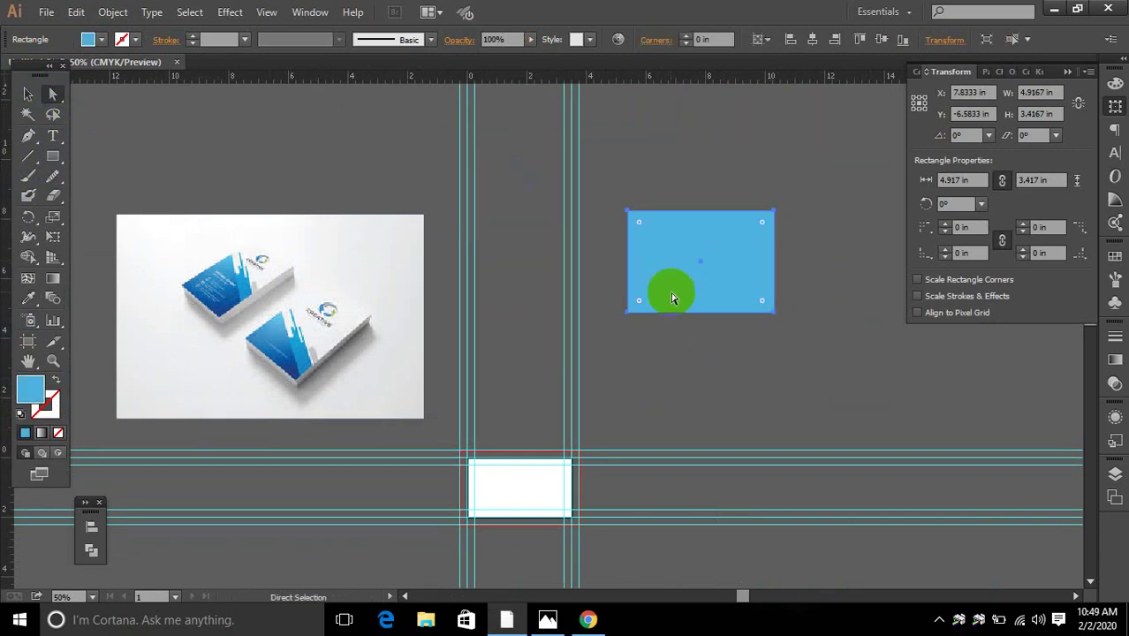
left_click_drag(45, 72, 5, 80)
Move the blue rectangle's lower-right corner point inward to about X 8.96 in, Y -4.88 in, slanting its right side.
left_click_drag(827, 322, 791, 314)
left_click(780, 366)
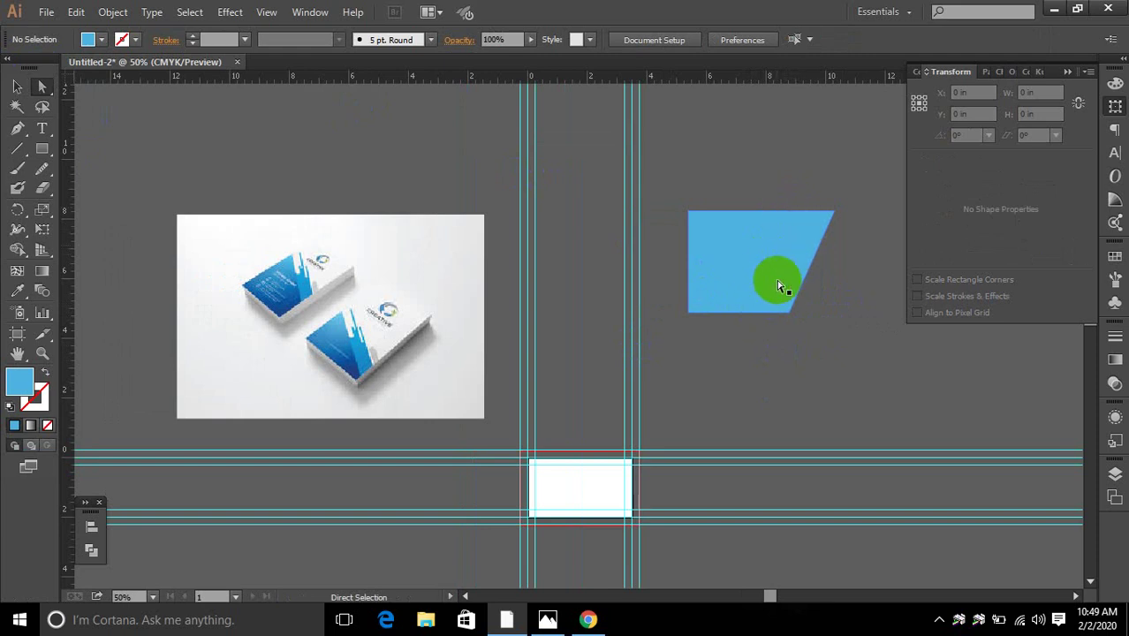
left_click(15, 131)
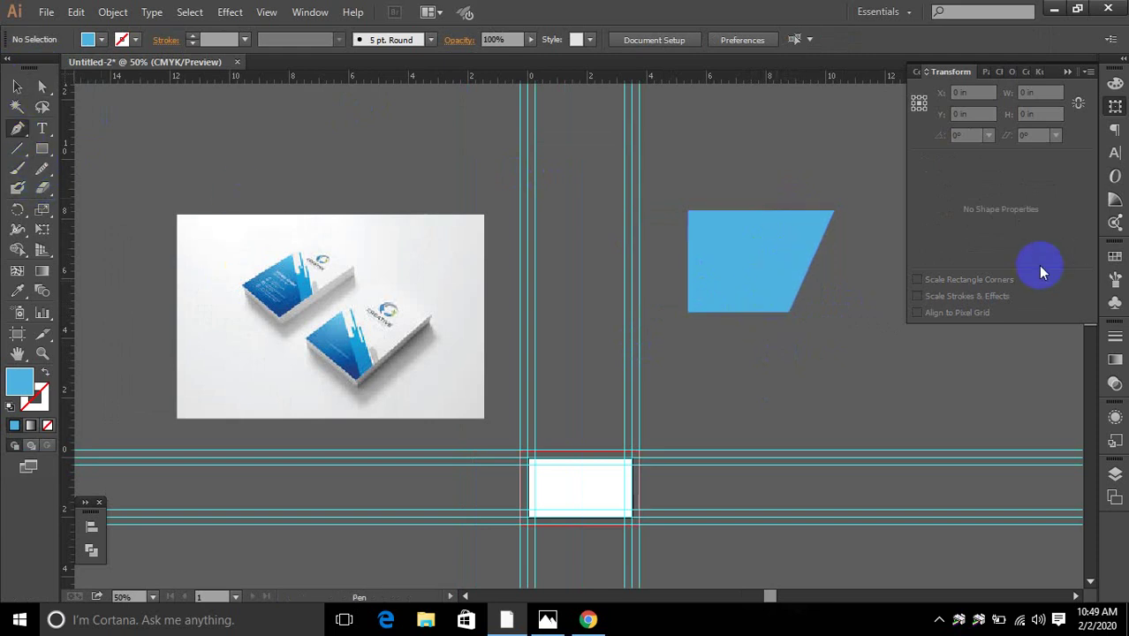
key("ctrl+z")
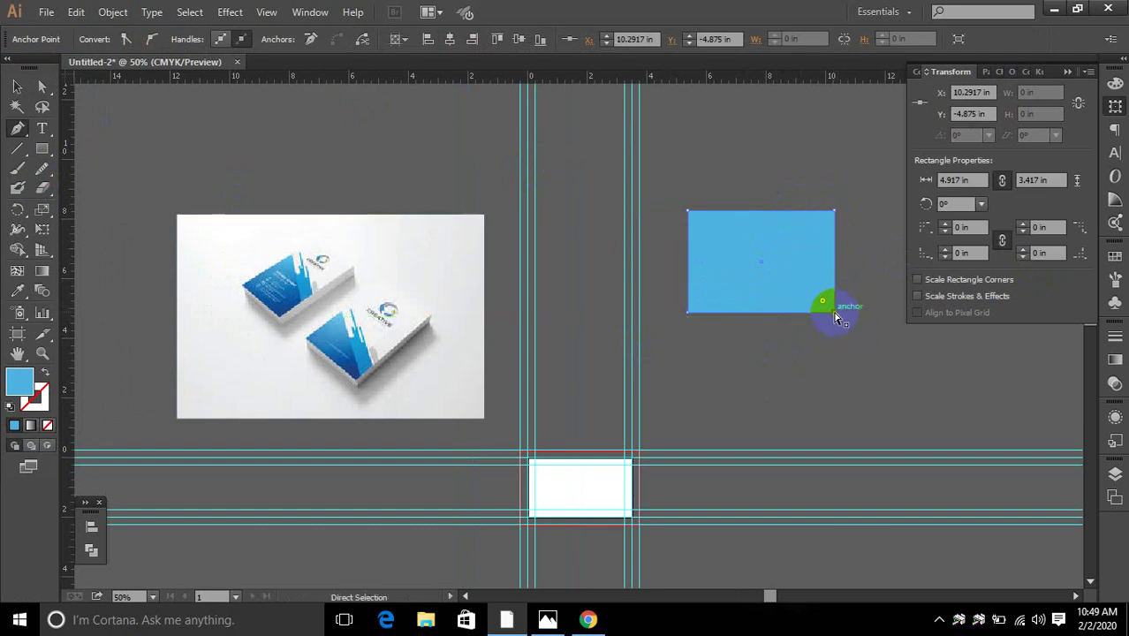
left_click_drag(836, 318, 795, 314)
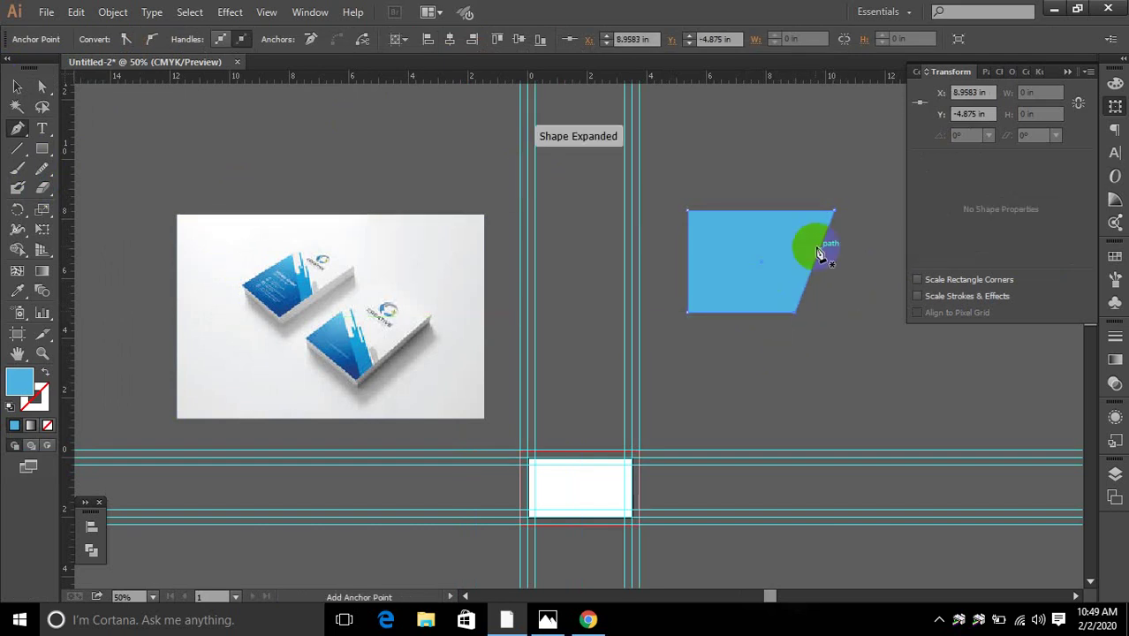
left_click(826, 203, "ctrl")
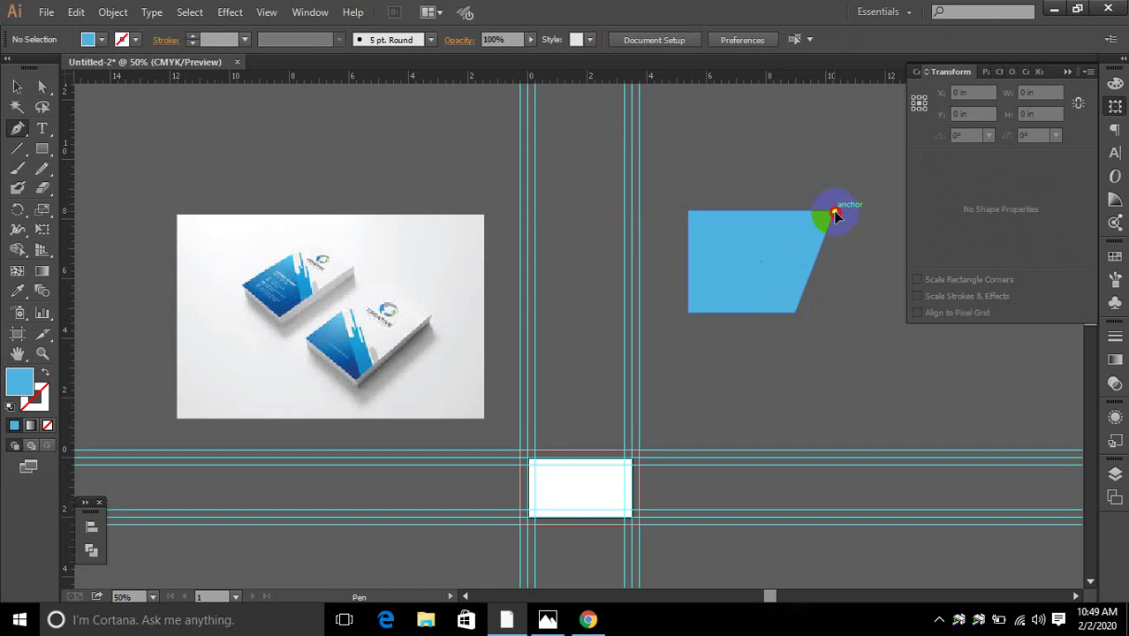
Draw a straight Pen line along the slanted edge, nudge its lower end slightly below the blue shape, and select the whole line.
left_click(835, 215)
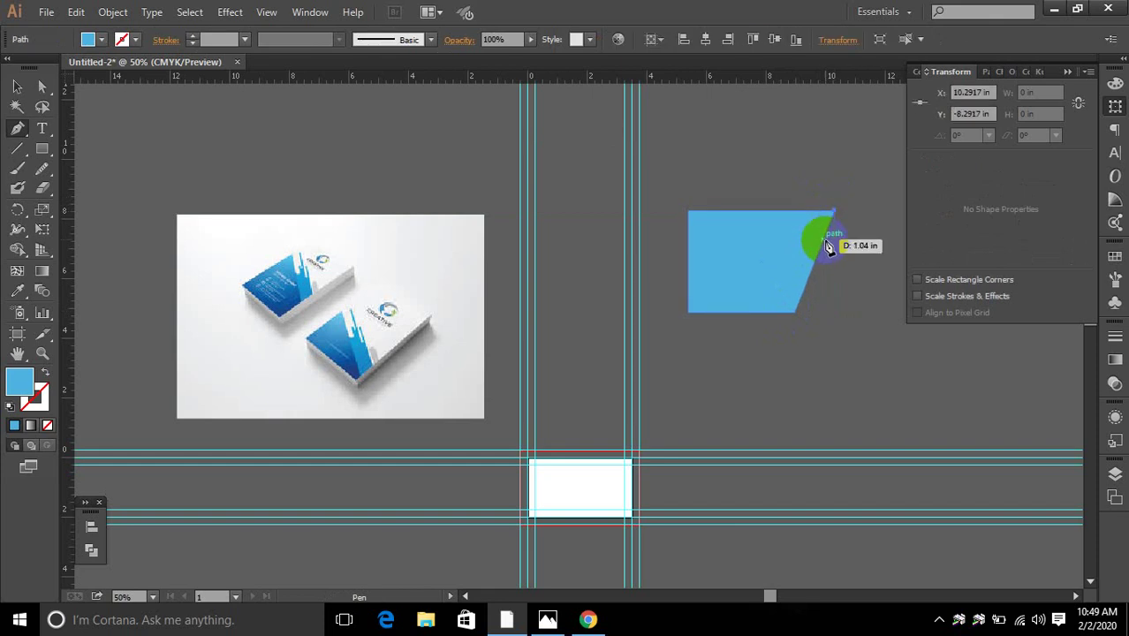
left_click(794, 311)
key("ctrl+plus")
key("ctrl+plus")
key("ctrl+plus")
key("ctrl+plus")
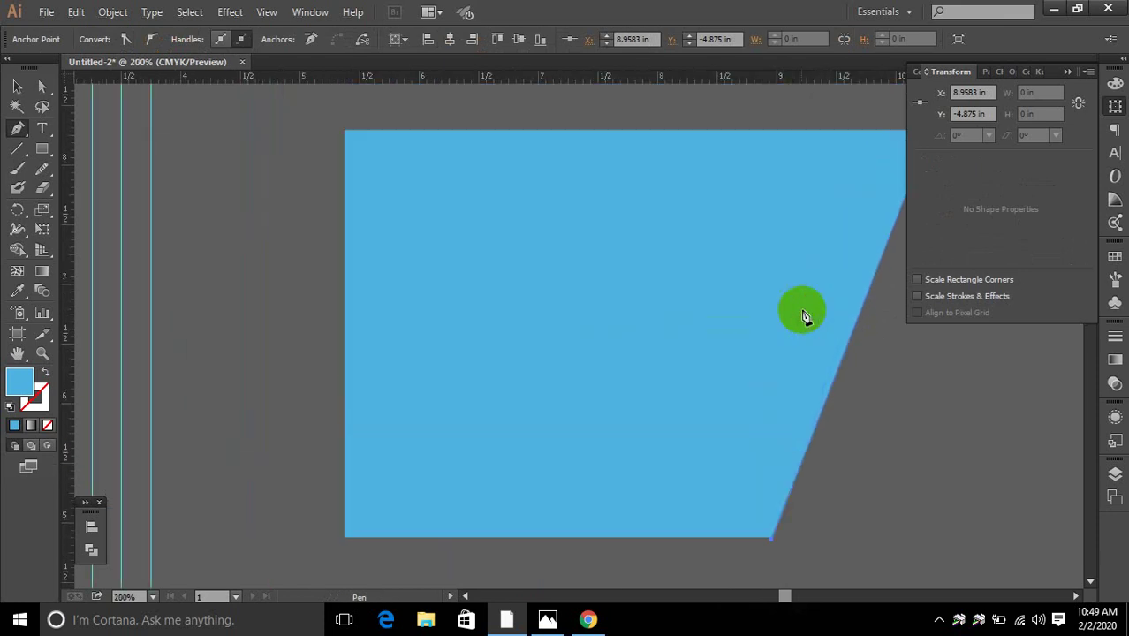
key("Down")
key("Down")
left_click(17, 87)
left_click_drag(593, 336, 264, 313)
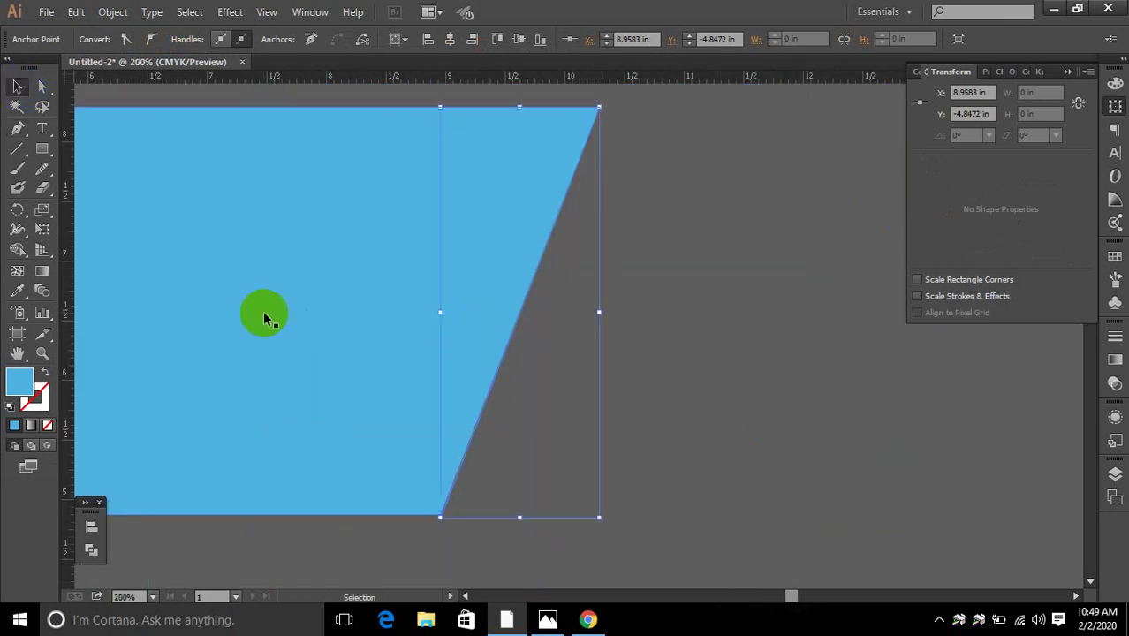
left_click(562, 300)
left_click(530, 288)
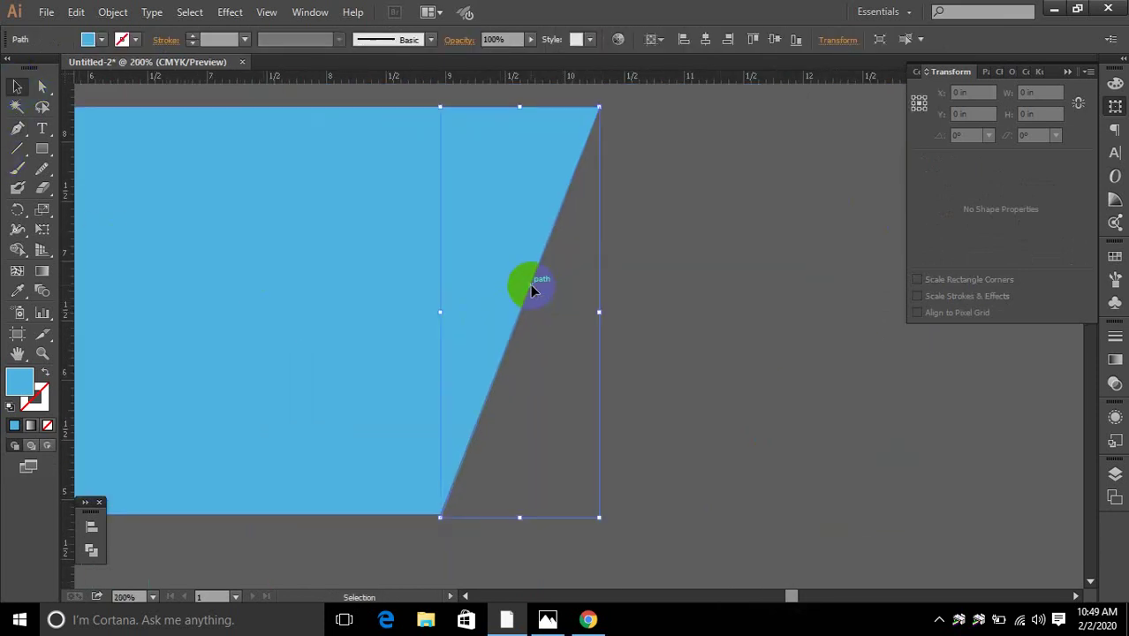
left_click_drag(531, 290, 736, 308)
left_click(556, 283)
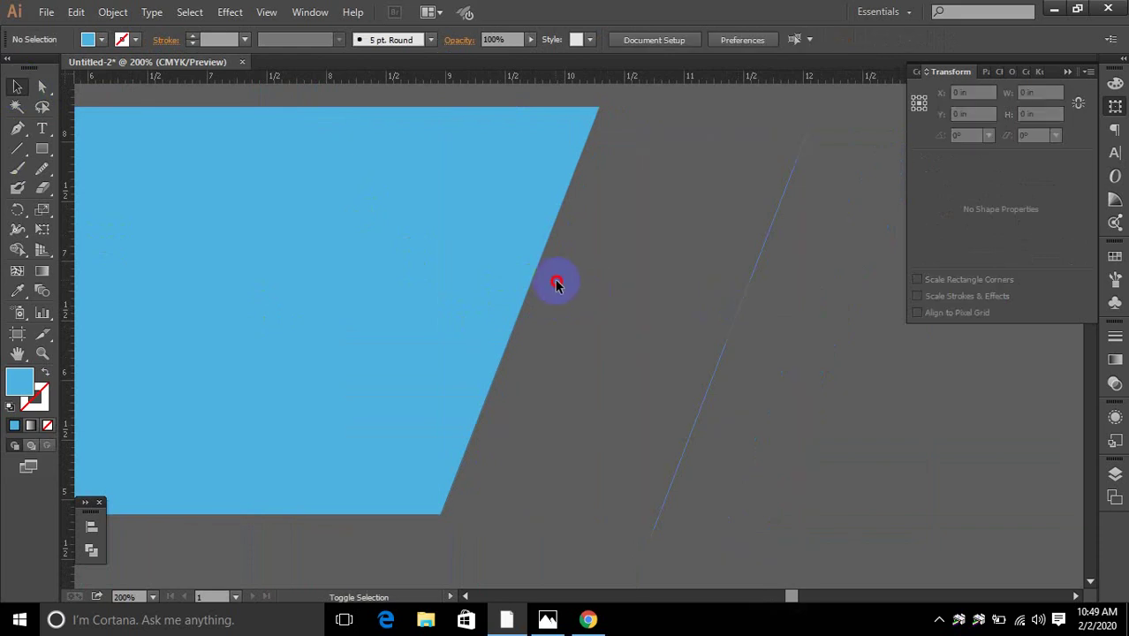
key("ctrl+z")
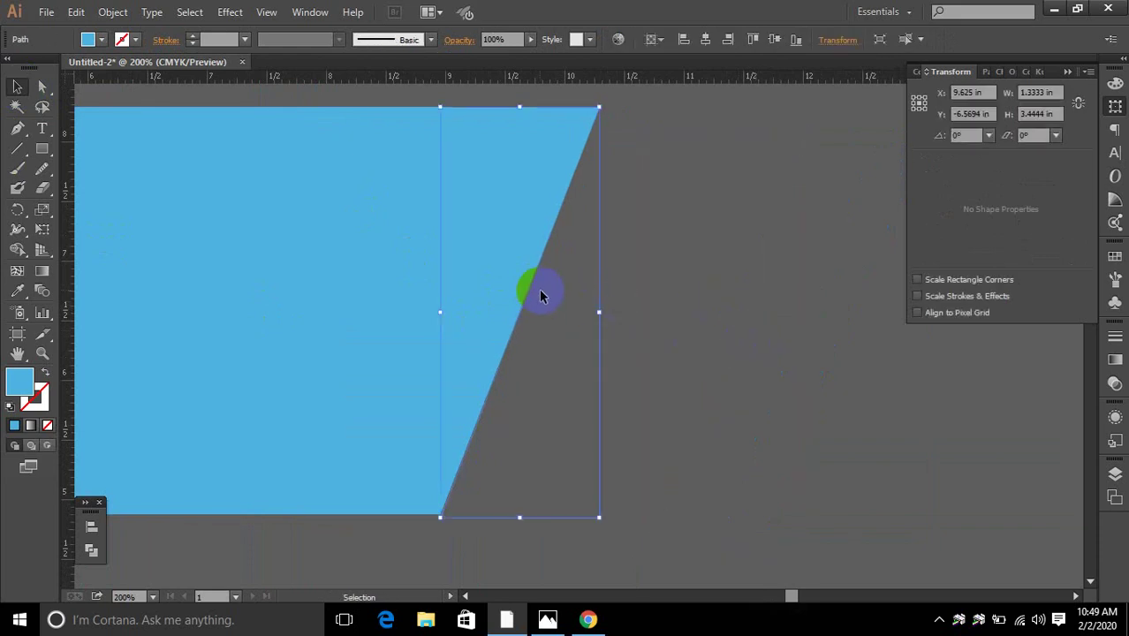
Move the diagonal line into the blue shape at about X 9.41 in, Y -6.71 in, and set its fill to CMYK Yellow.
left_click_drag(530, 291, 509, 267)
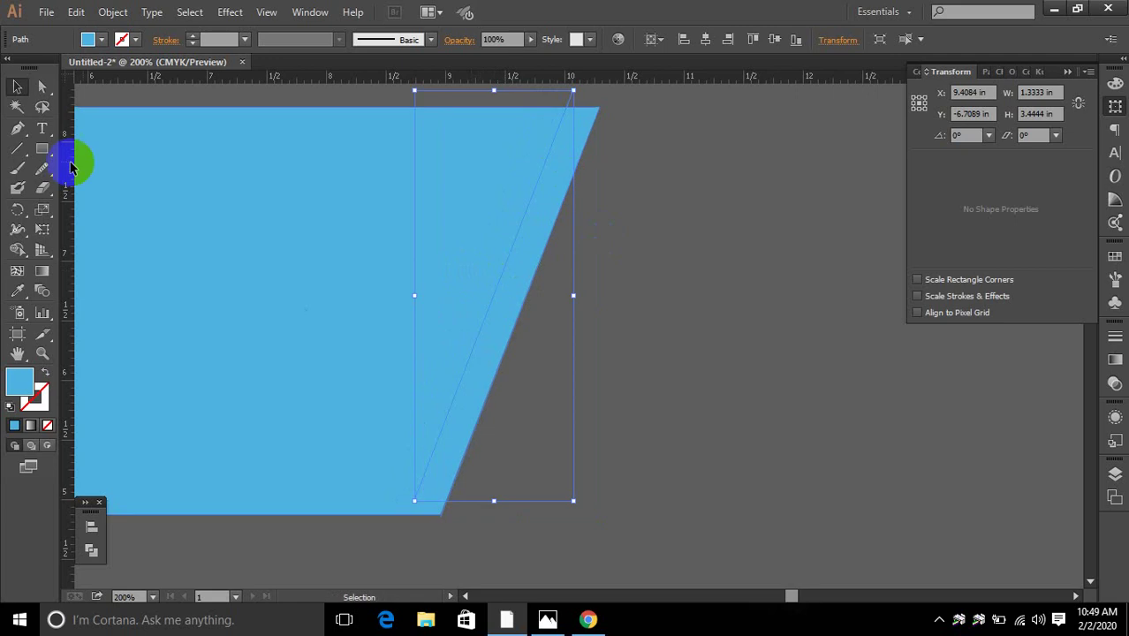
left_click(88, 39)
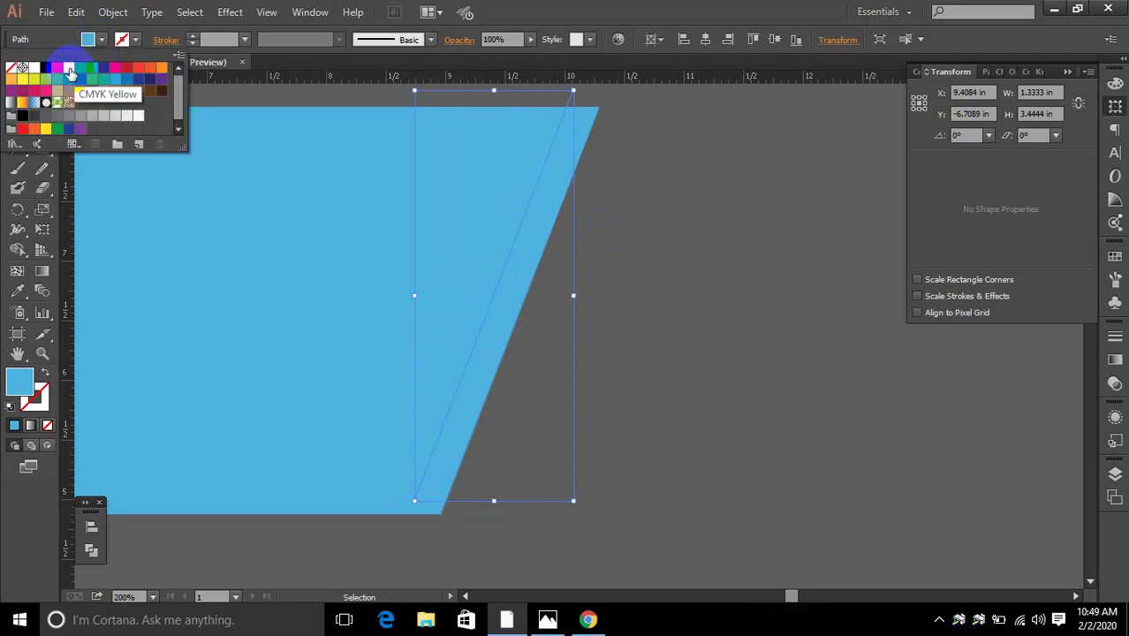
left_click(70, 72)
key("Escape")
key("a")
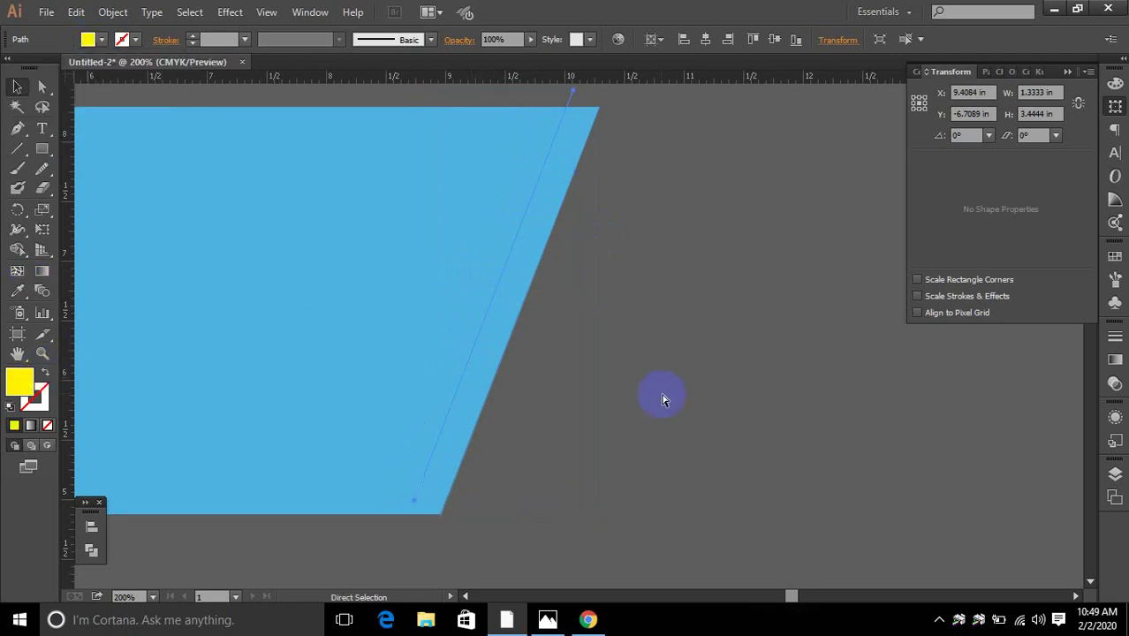
left_click(677, 404)
Duplicate the yellow diagonal line farther inside the blue shape, at about X 9.30 in, Y -6.87 in.
left_click_drag(556, 436, 733, 463)
scroll(734, 462, "down", 3)
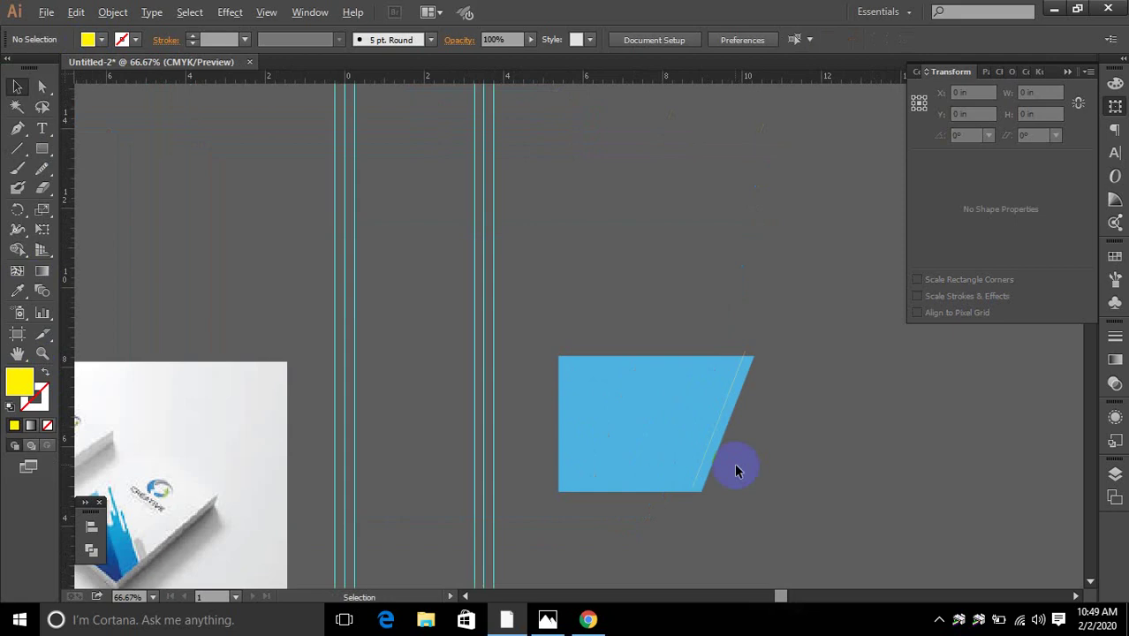
left_click_drag(513, 536, 646, 384)
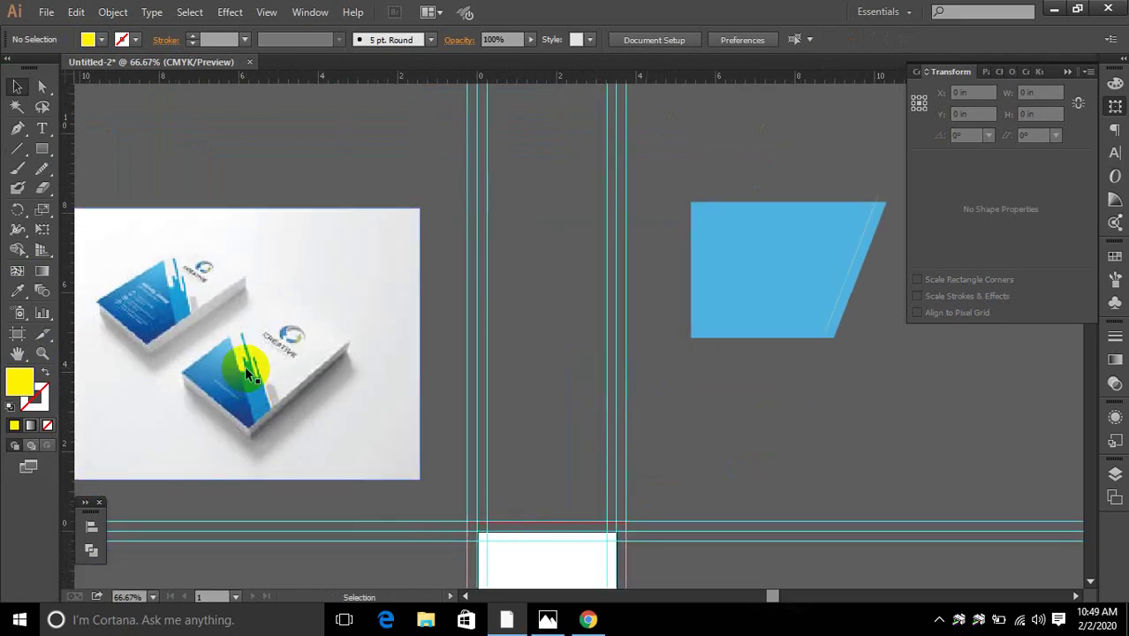
scroll(539, 351, "right", 5)
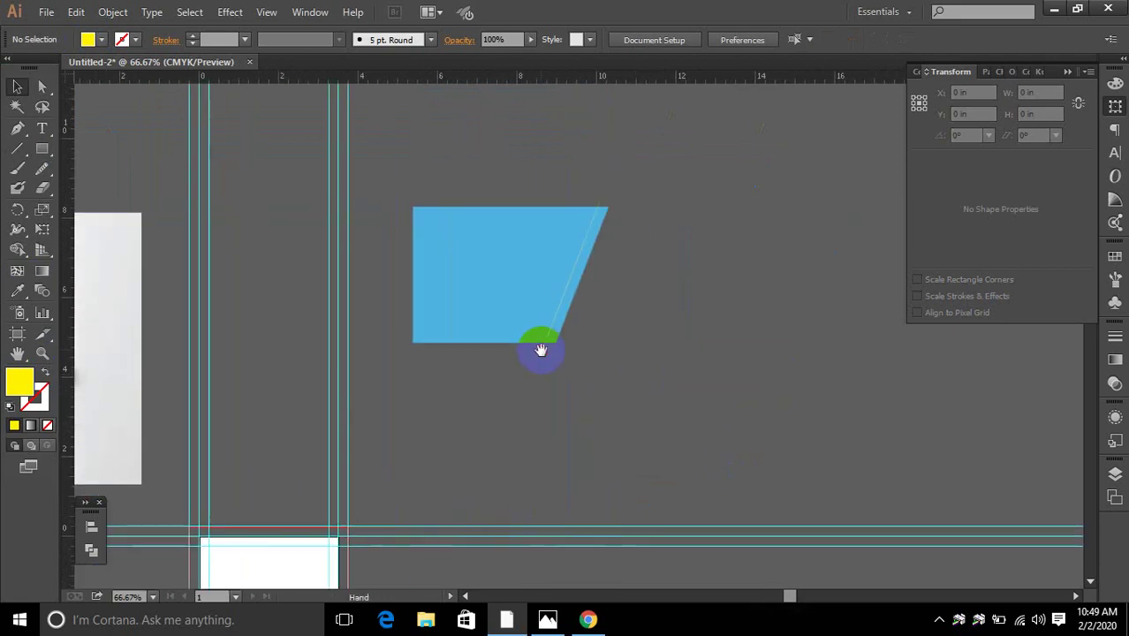
scroll(578, 298, "up", 4)
left_click_drag(528, 201, 501, 183)
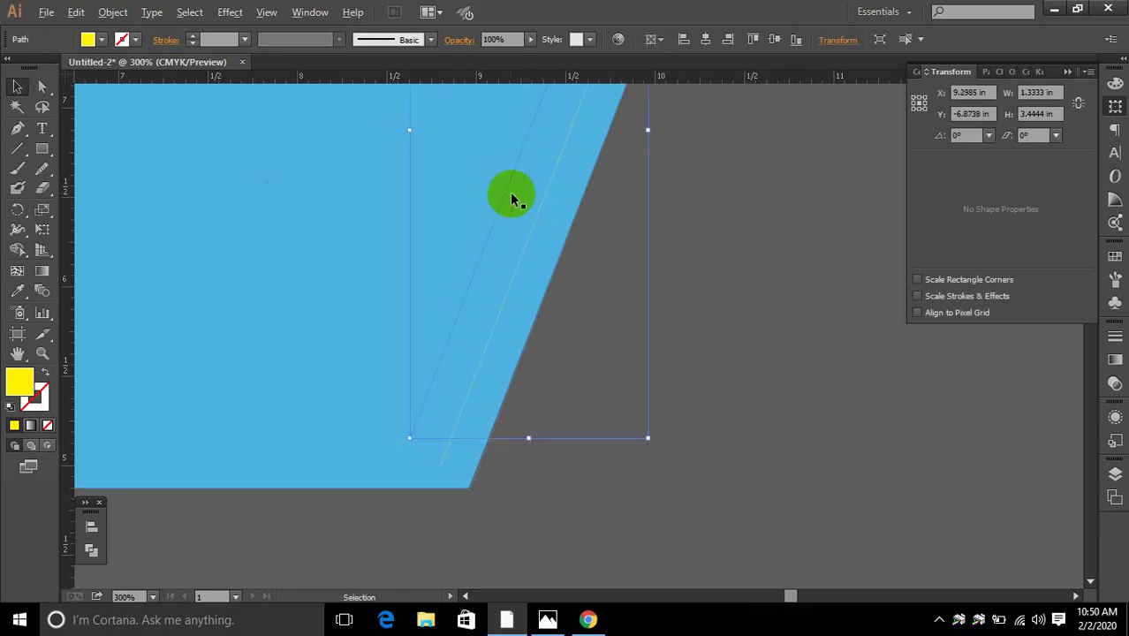
Compare the two diagonal lines with the stripe pattern on the reference card.
scroll(512, 196, "down", 2)
left_click_drag(458, 295, 593, 398)
scroll(593, 398, "down", 2)
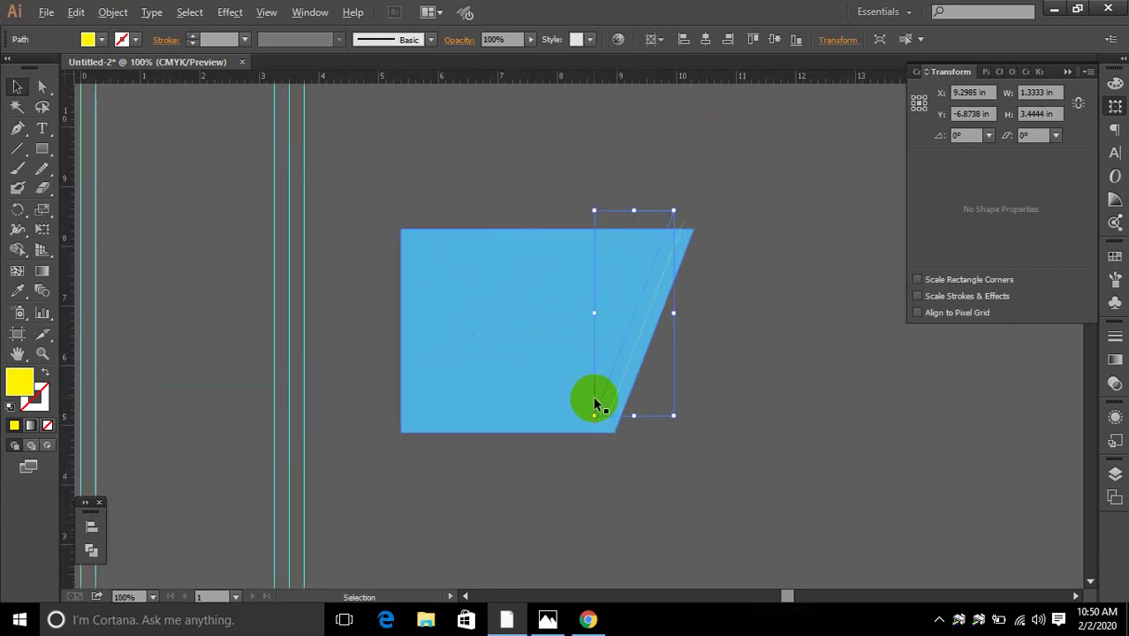
left_click_drag(505, 441, 979, 393)
key("super+s")
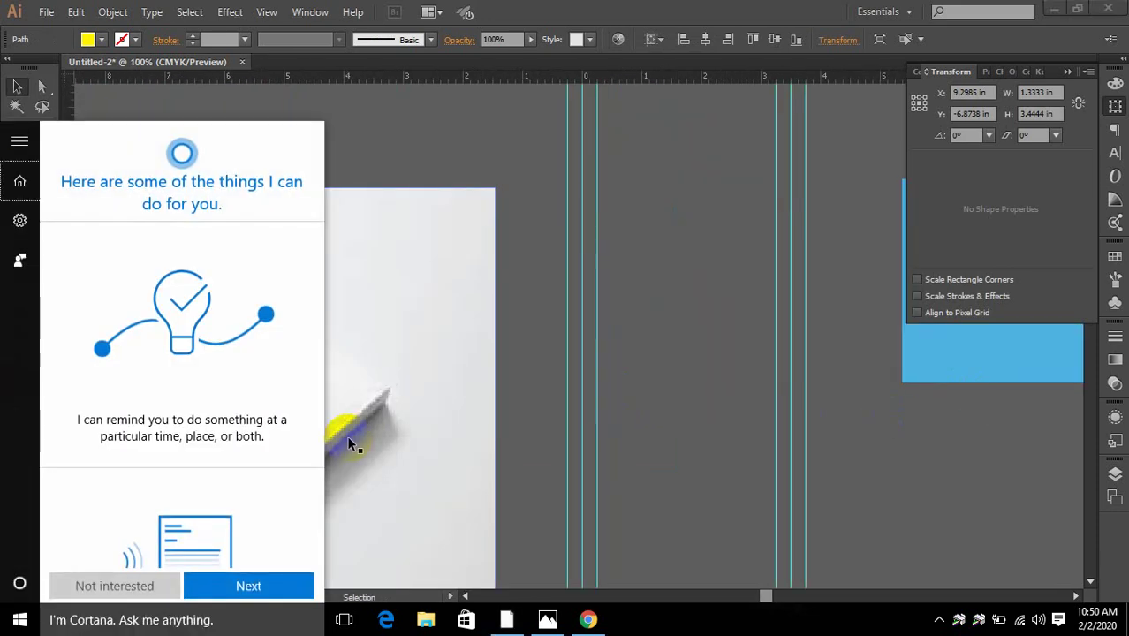
key("super")
key("super")
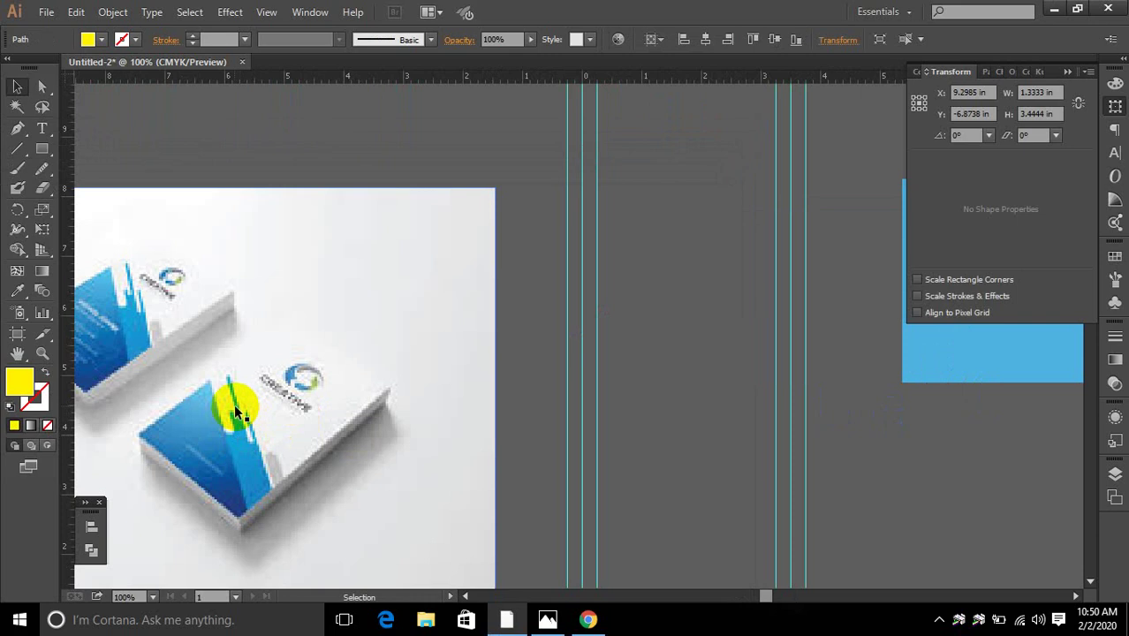
Select both diagonal lines and duplicate the pair farther inside the blue shape, at about X 8.97 in, Y -6.79 in.
left_click_drag(826, 412, 433, 428)
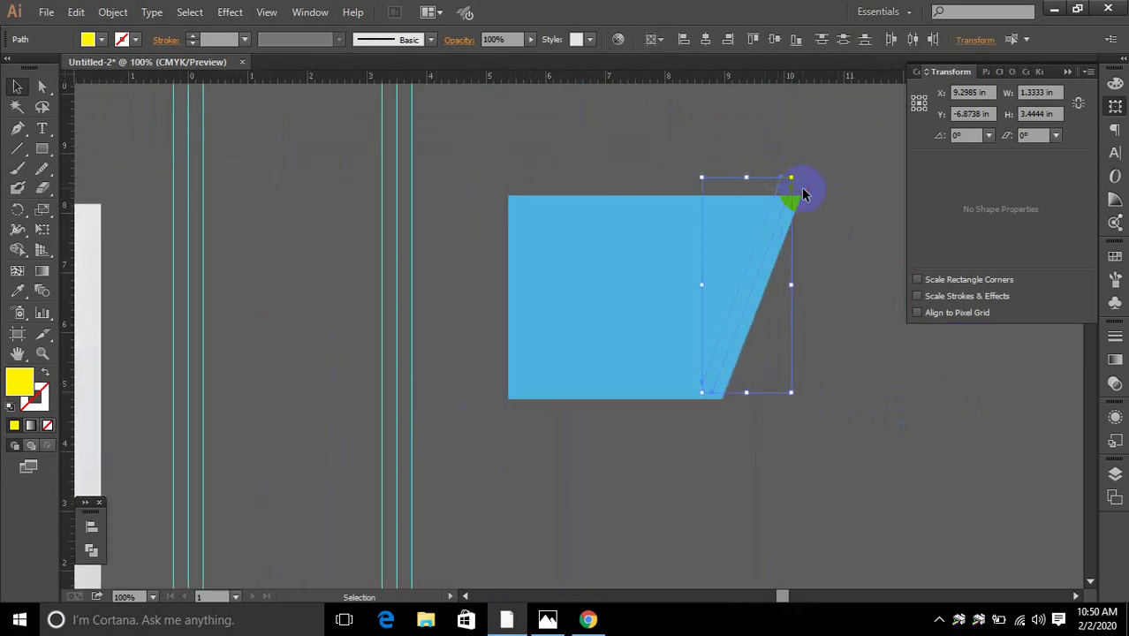
scroll(799, 194, "up", 5)
left_click_drag(761, 198, 612, 175)
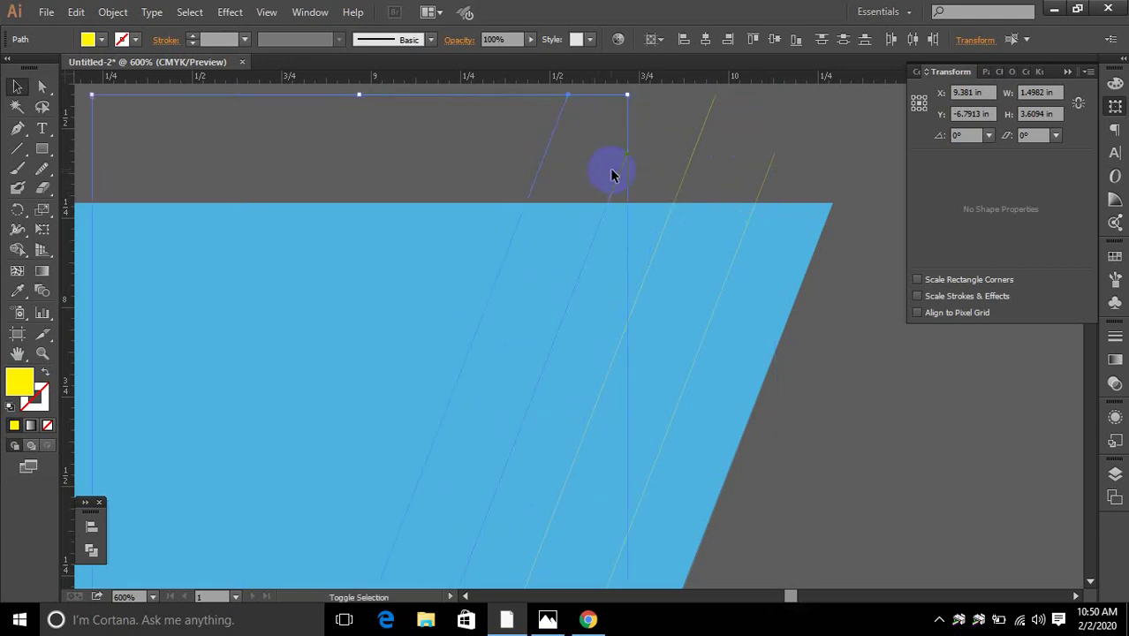
scroll(633, 189, "down", 1)
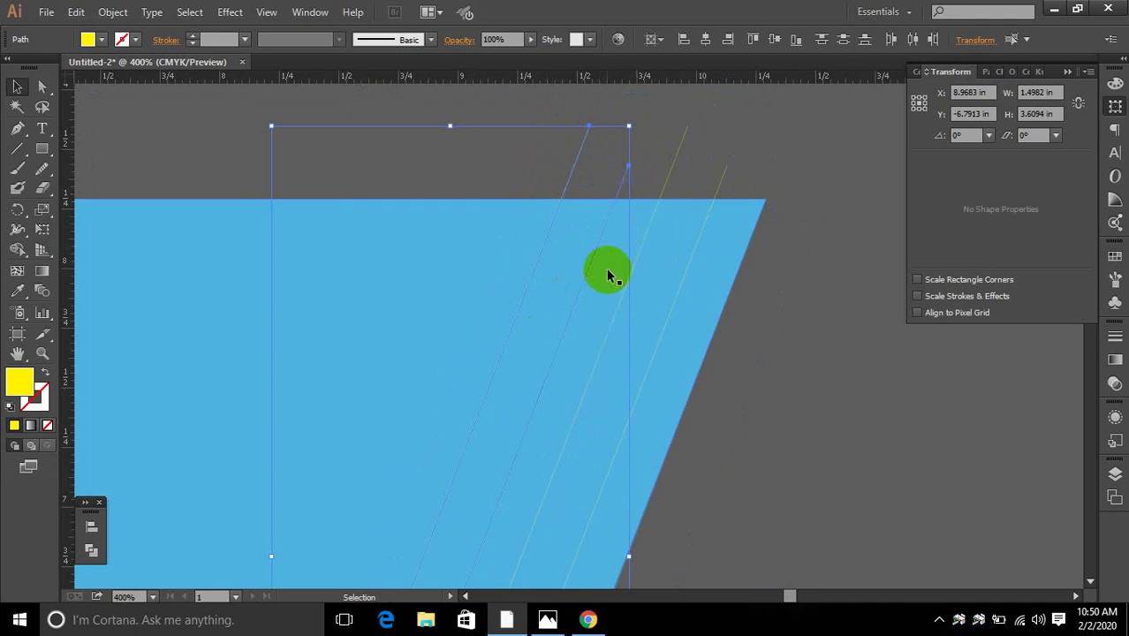
scroll(613, 350, "down", 3)
left_click_drag(494, 403, 906, 297)
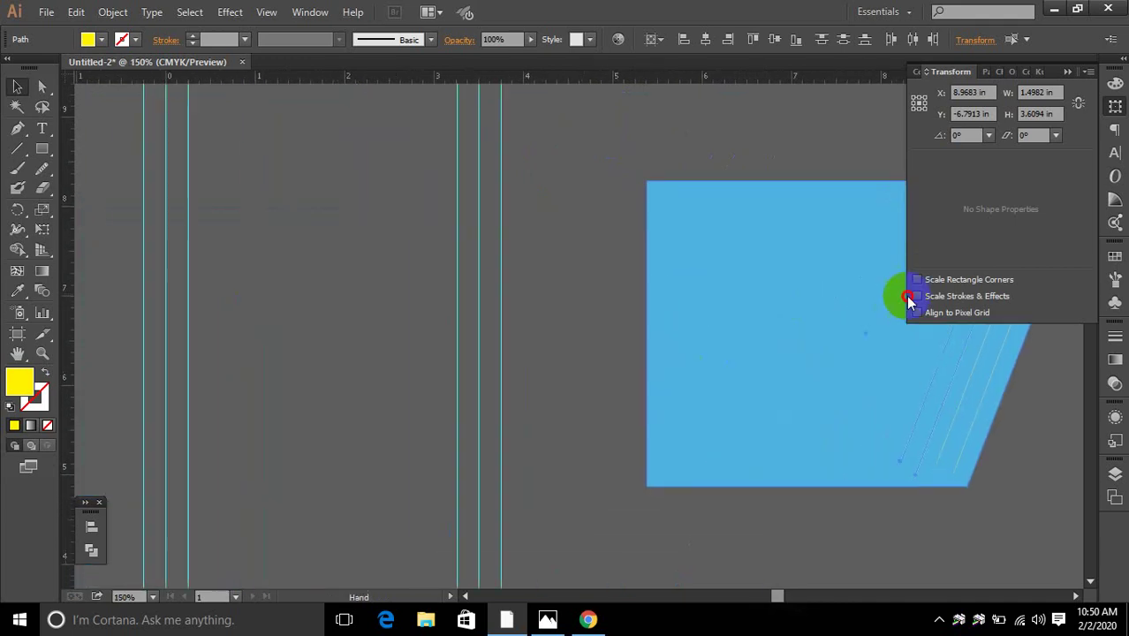
Check the reference card's stripes and duplicate the inner pair of diagonal lines about 0.45 in farther inside the blue shape, at the same height.
left_click_drag(298, 368, 776, 374)
left_click_drag(221, 471, 442, 322)
key("ctrl+shift+a")
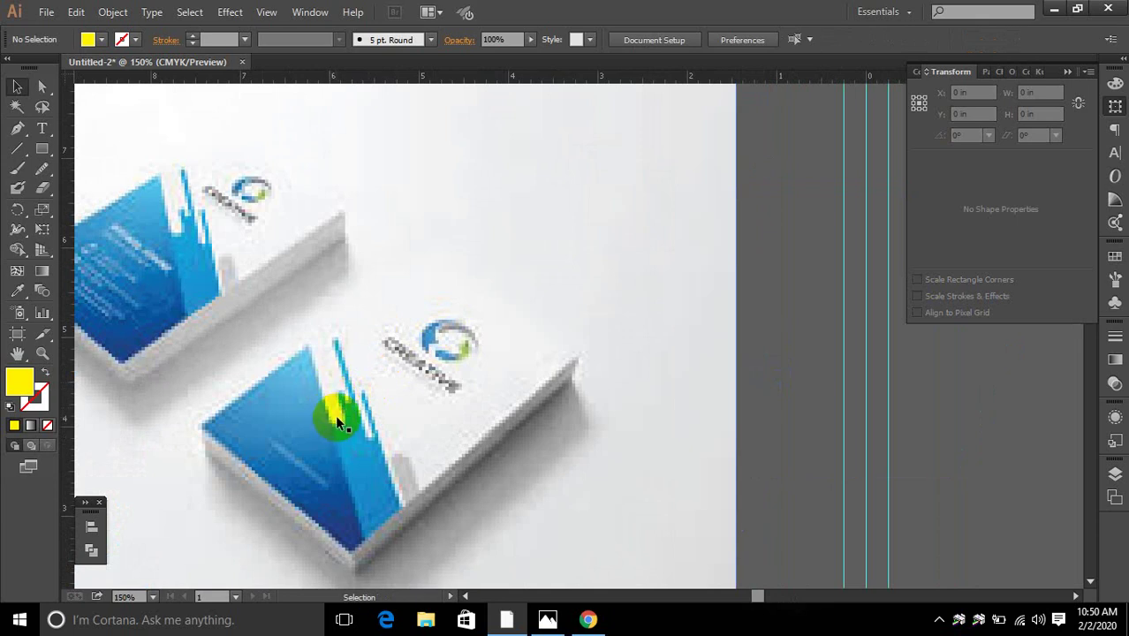
left_click_drag(428, 416, 340, 408)
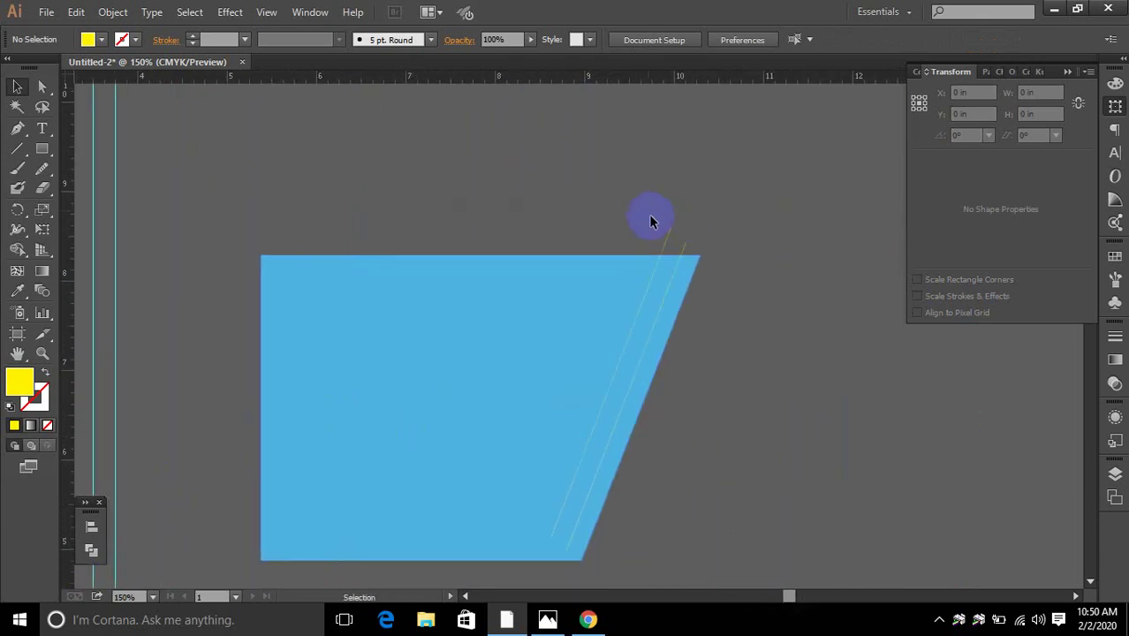
scroll(648, 232, "up", 2)
left_click(675, 262)
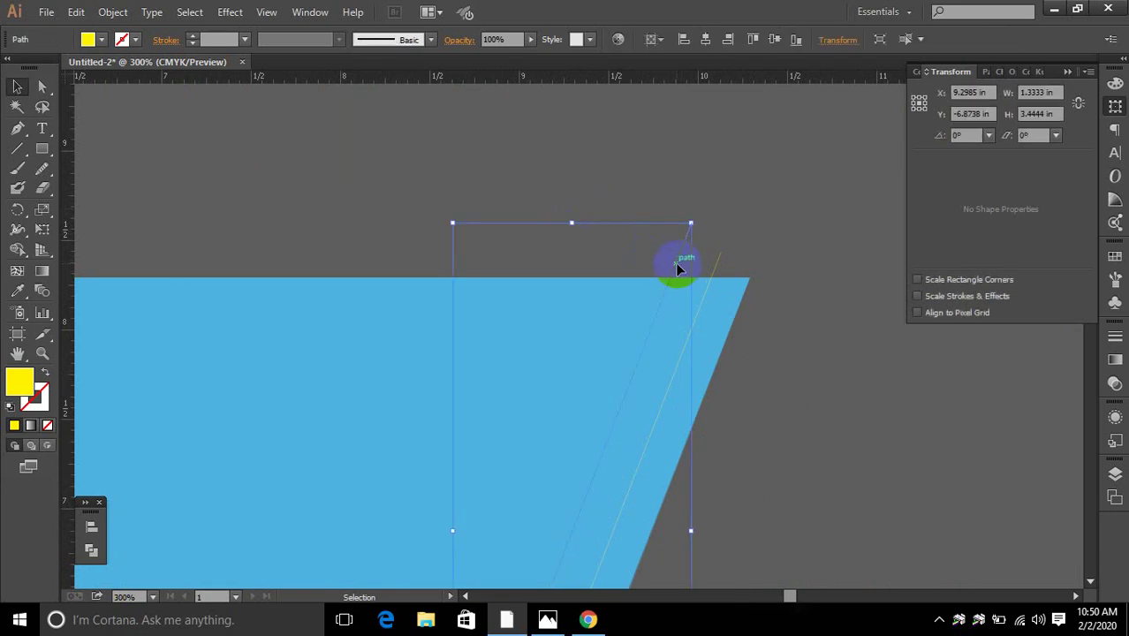
left_click(679, 272, "ctrl")
left_click(702, 301, "ctrl+shift")
left_click(702, 299, "ctrl+shift")
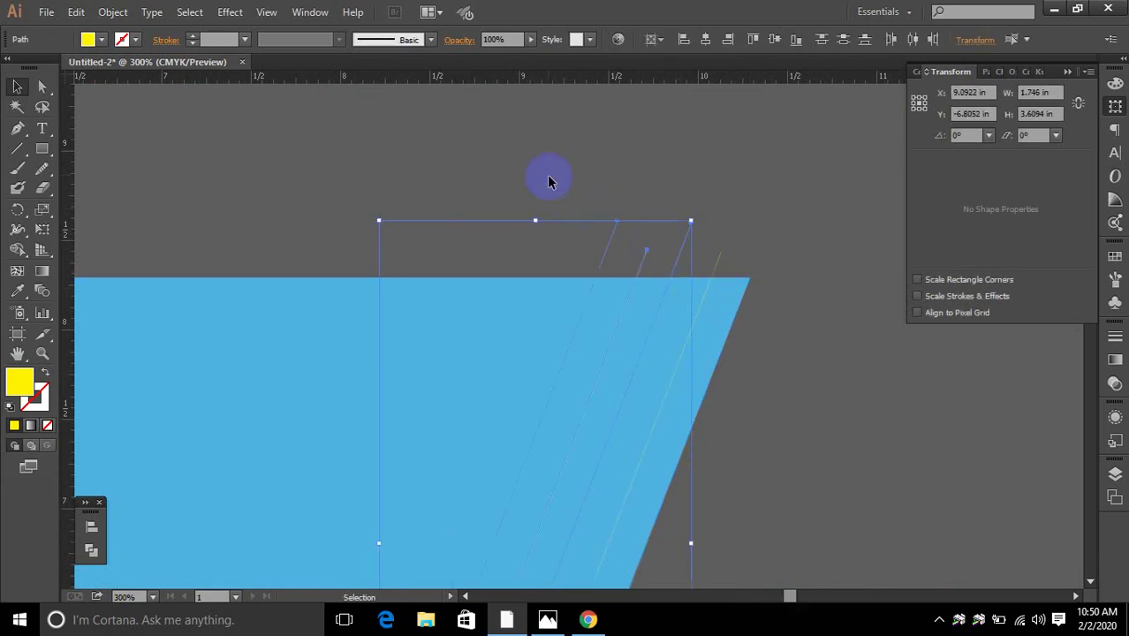
left_click_drag(644, 260, 565, 246)
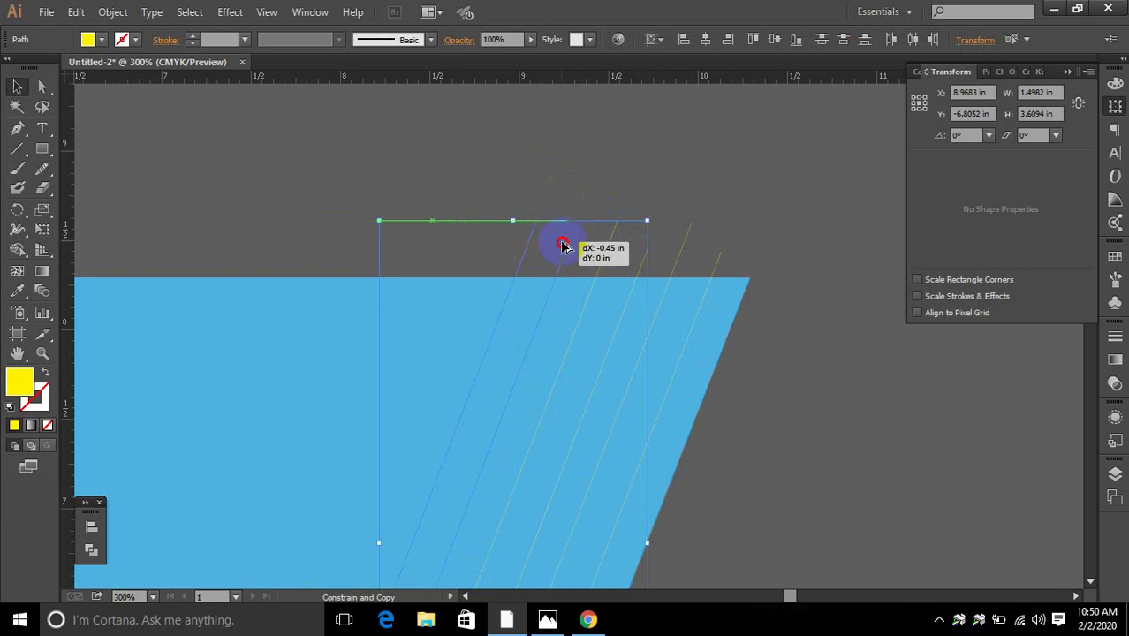
Move the innermost diagonal line to about X 8.26 in, Y -6.89 in, and compare the spacing with the reference card.
left_click_drag(562, 246, 487, 269)
left_click(564, 176)
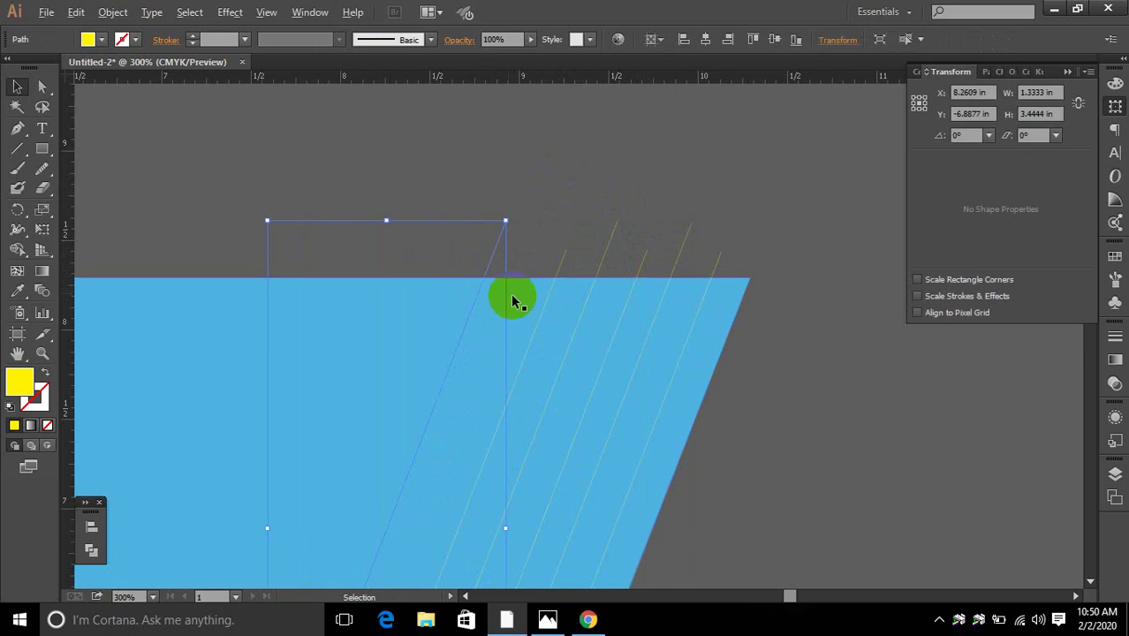
scroll(514, 300, "down", 4)
left_click_drag(408, 456, 667, 314)
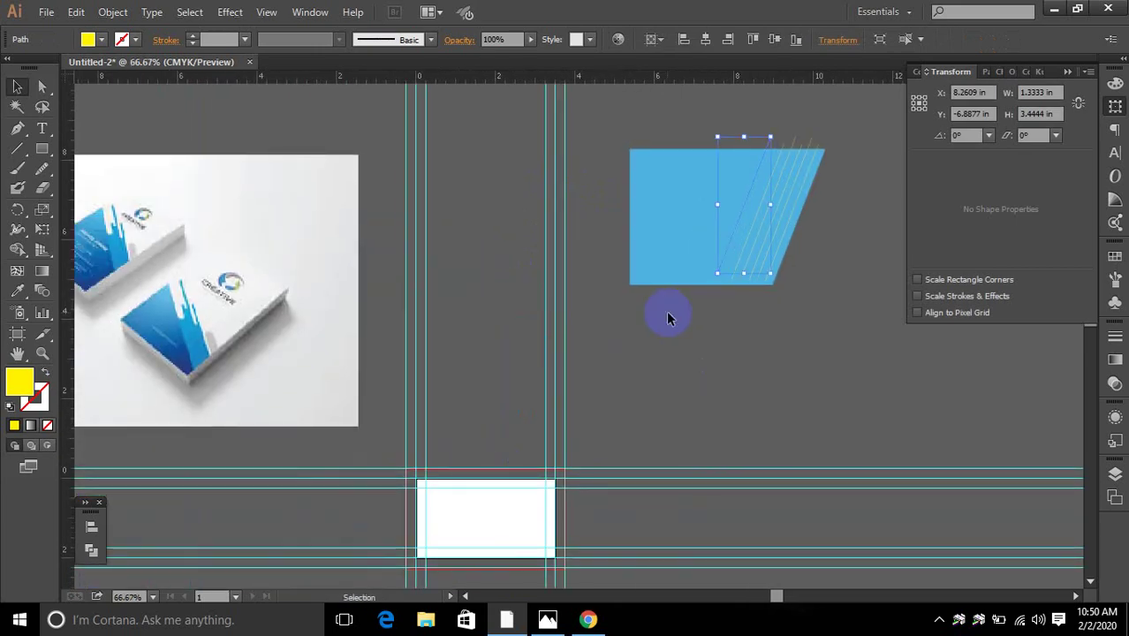
left_click_drag(196, 316, 314, 324)
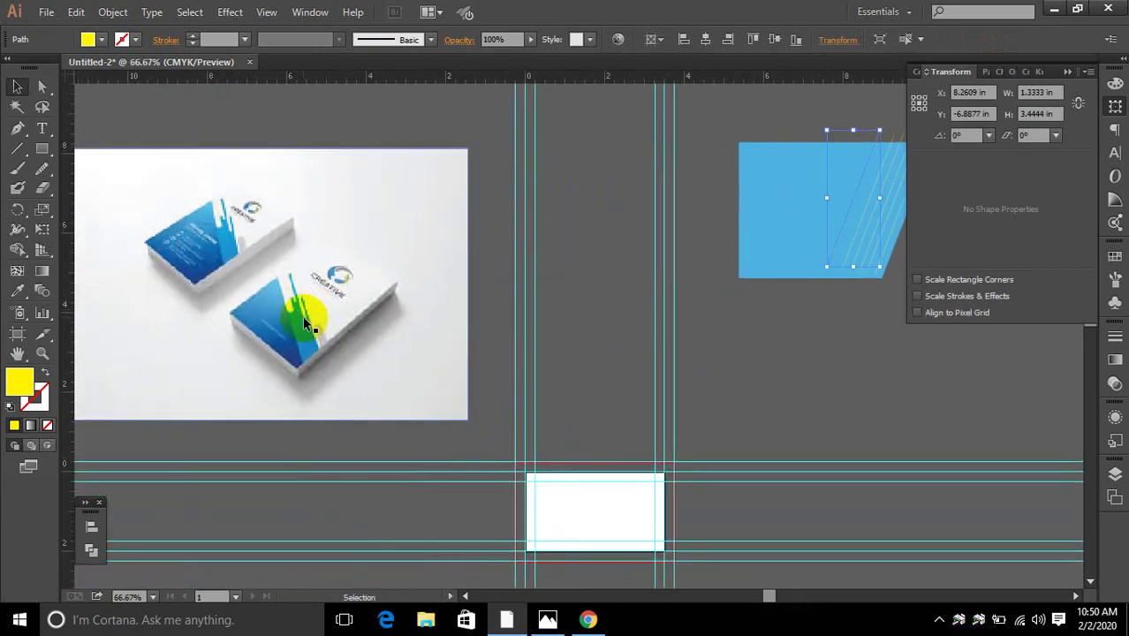
left_click_drag(668, 270, 252, 271)
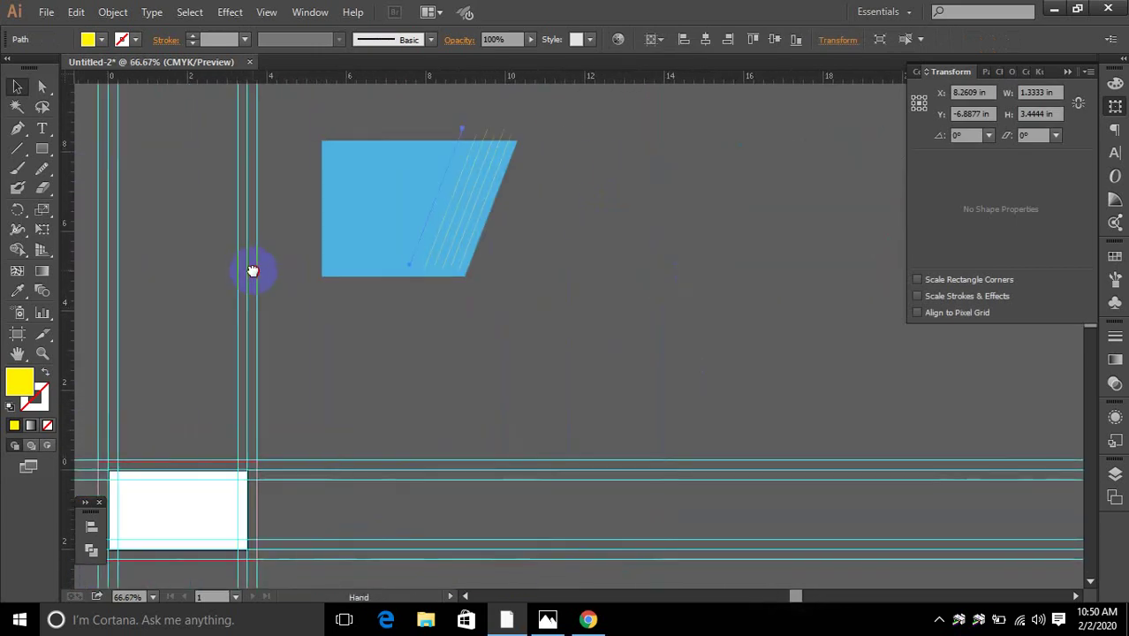
With the Pen tool, draw a horizontal line about 0.84 in long across the slanted edge at Y -6.47 in.
left_click(17, 129)
left_click_drag(536, 222, 487, 286)
left_click_drag(445, 237, 445, 297)
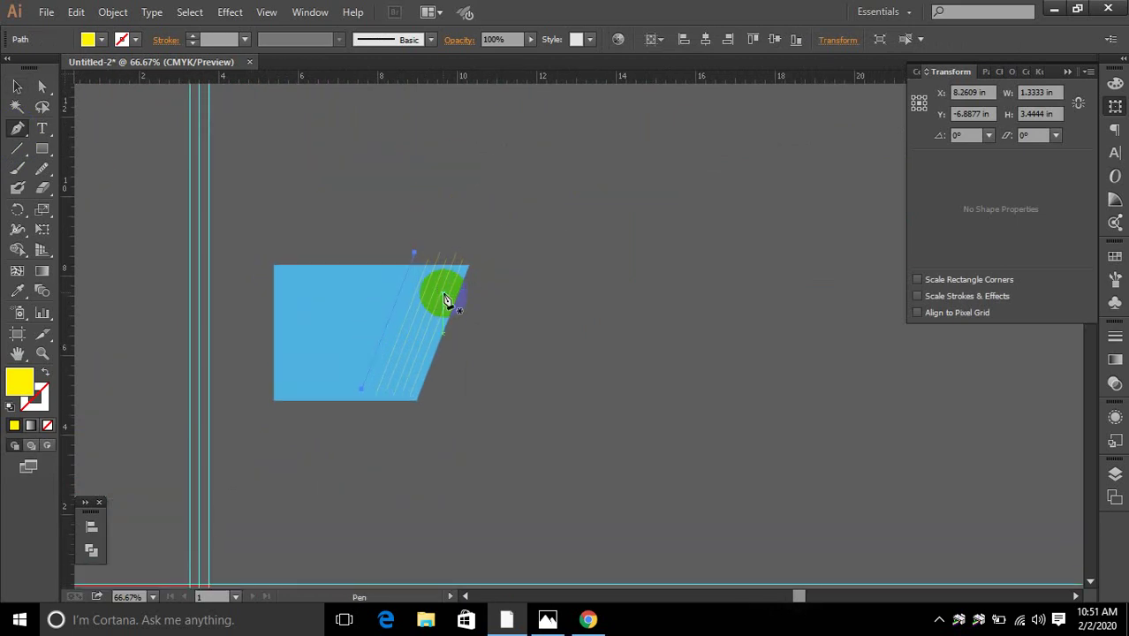
scroll(450, 381, "up", 3, "alt")
left_click_drag(457, 255, 362, 263)
key("space")
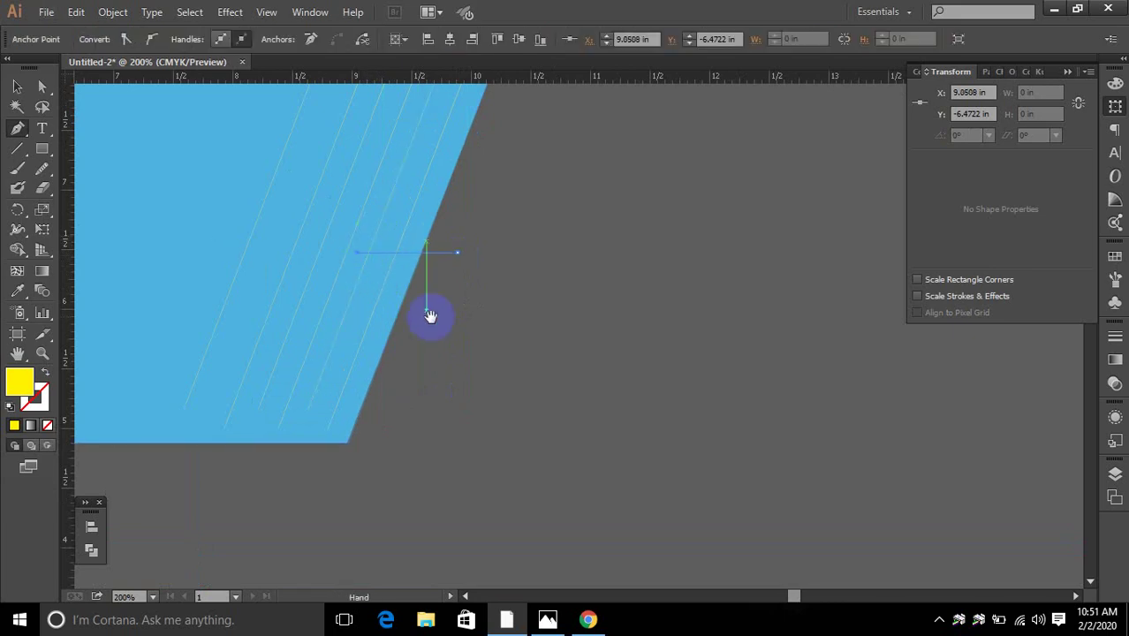
left_click(474, 301, "ctrl")
left_click_drag(486, 240, 603, 372)
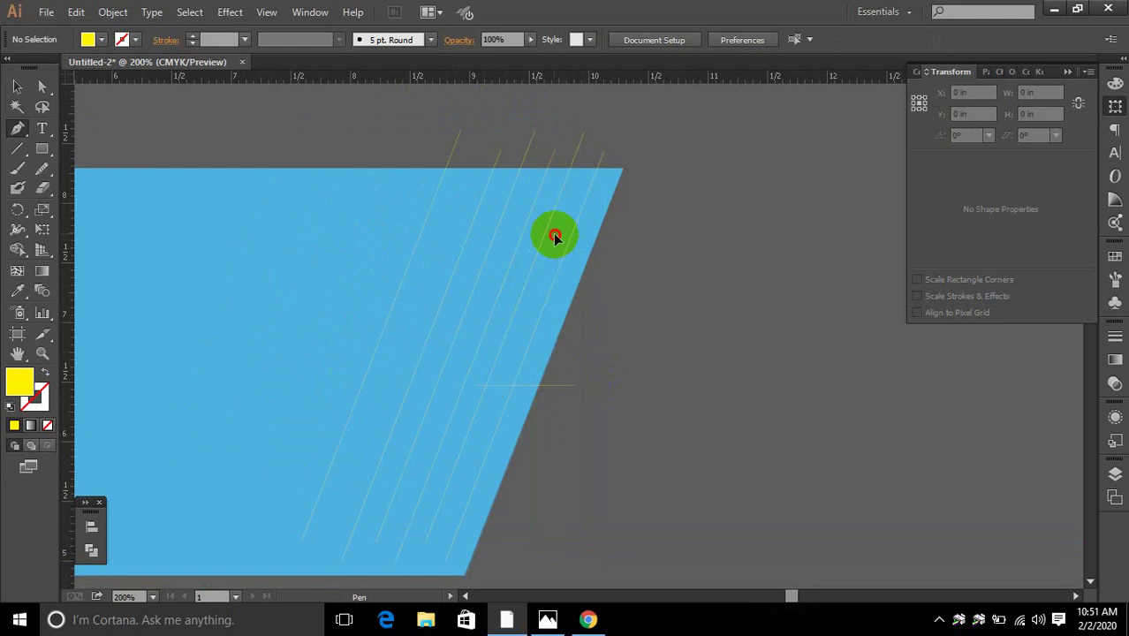
left_click_drag(557, 240, 512, 238)
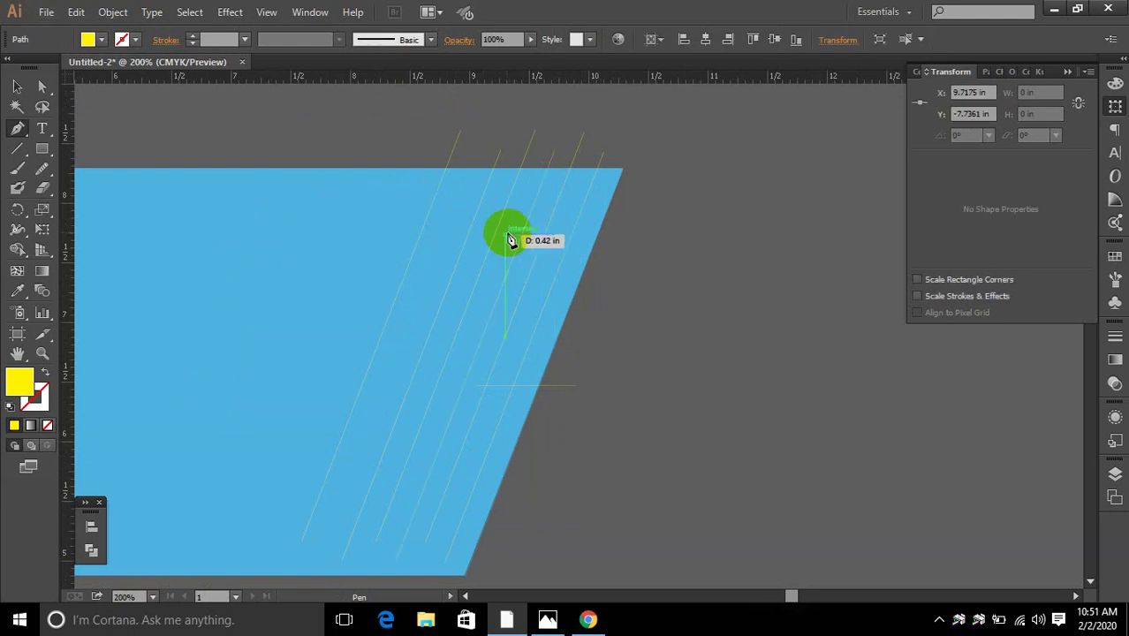
left_click(505, 234)
left_click(657, 340, "ctrl")
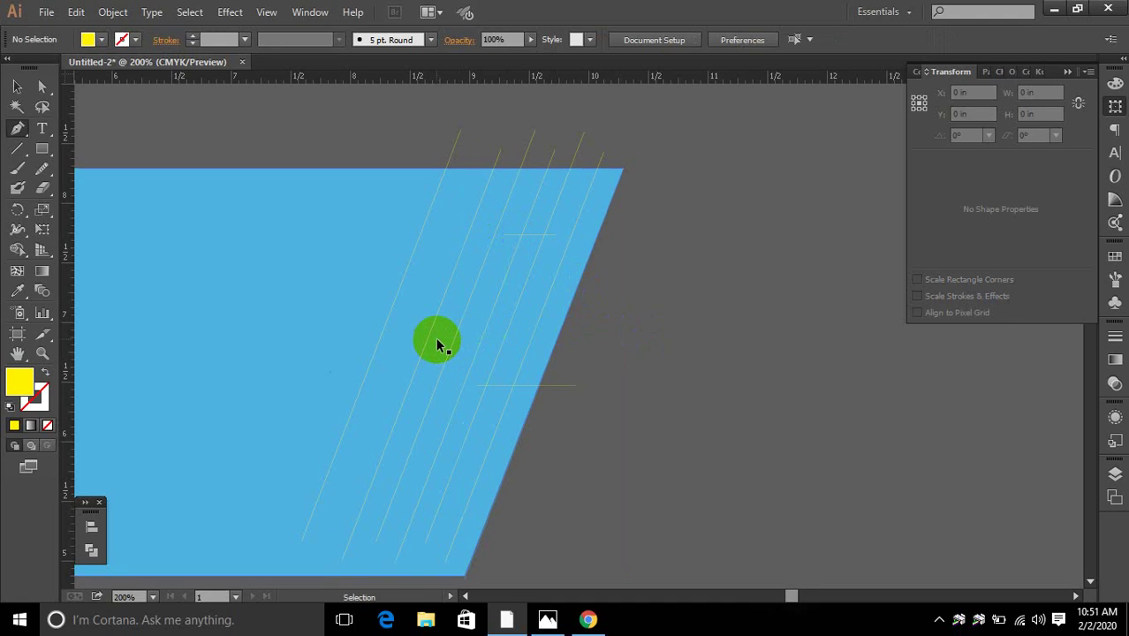
key("ctrl+z")
key("ctrl+z")
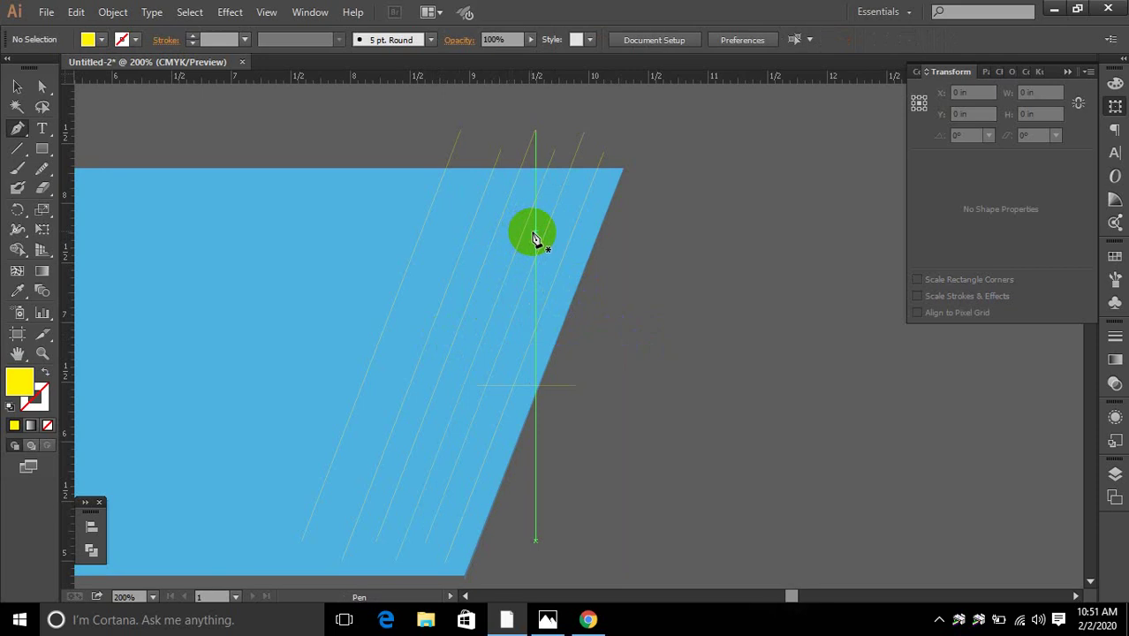
Draw two short horizontal lines across the diagonals, one at about Y -7.76 in from X 9.55 in, another at Y -7.14 in ending at X 8.22 in.
left_click_drag(534, 238, 484, 232)
left_click(482, 231)
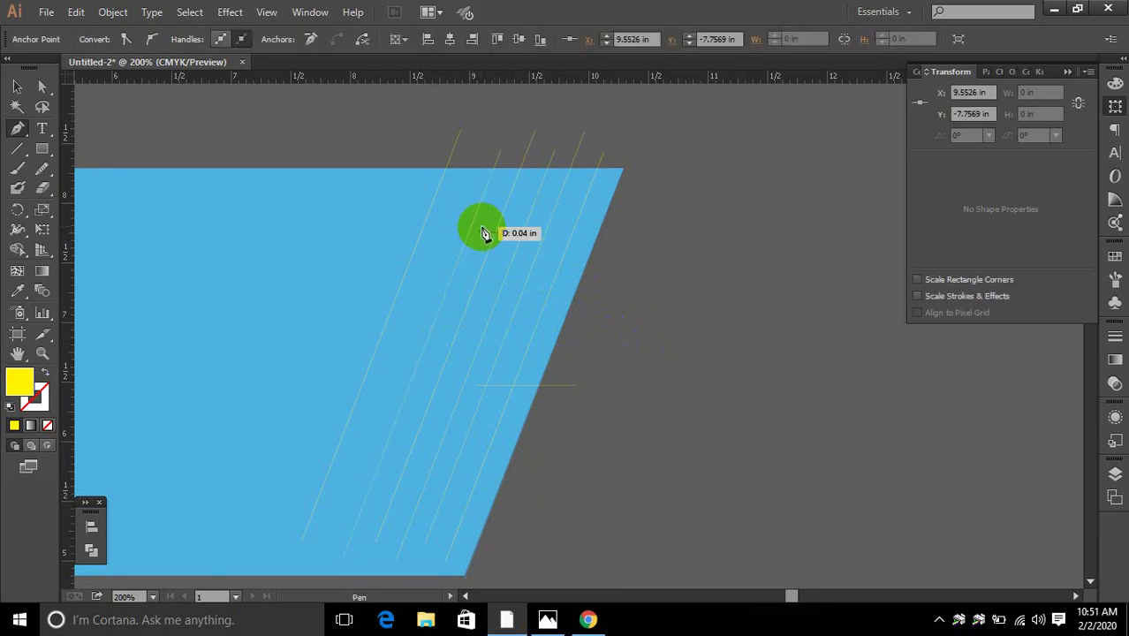
left_click(656, 324, "ctrl")
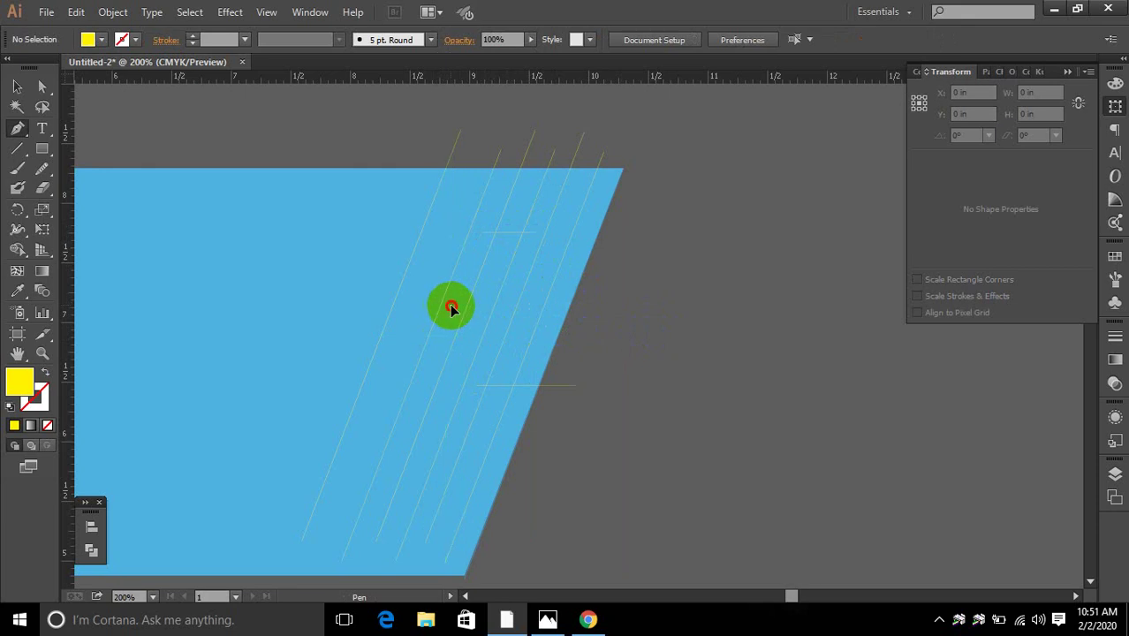
left_click_drag(451, 307, 380, 304)
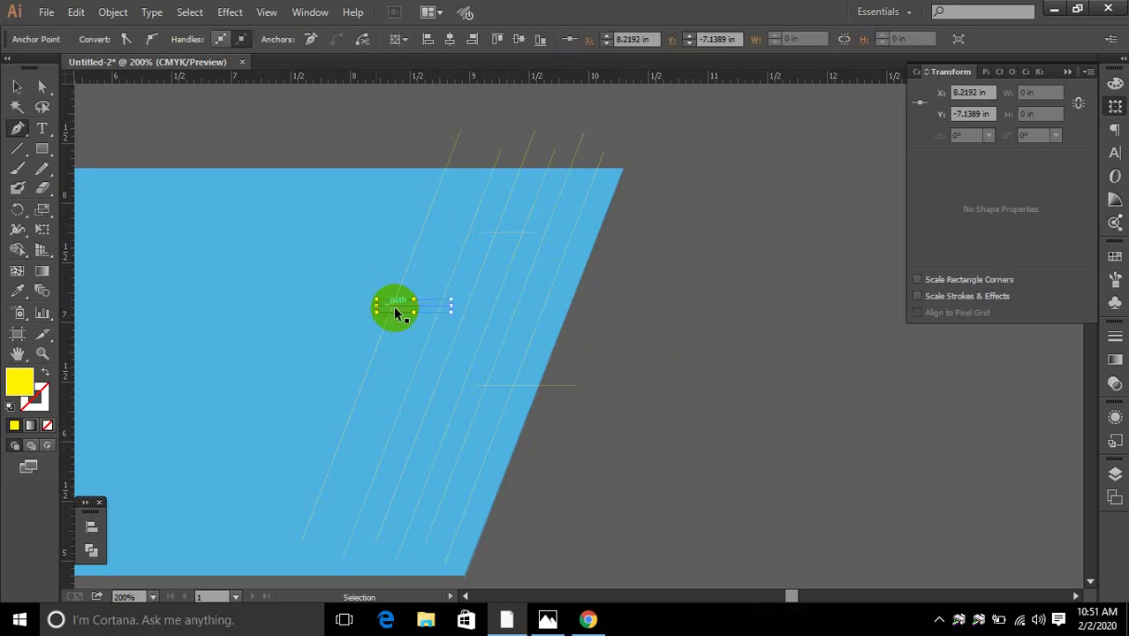
left_click(656, 365, "ctrl")
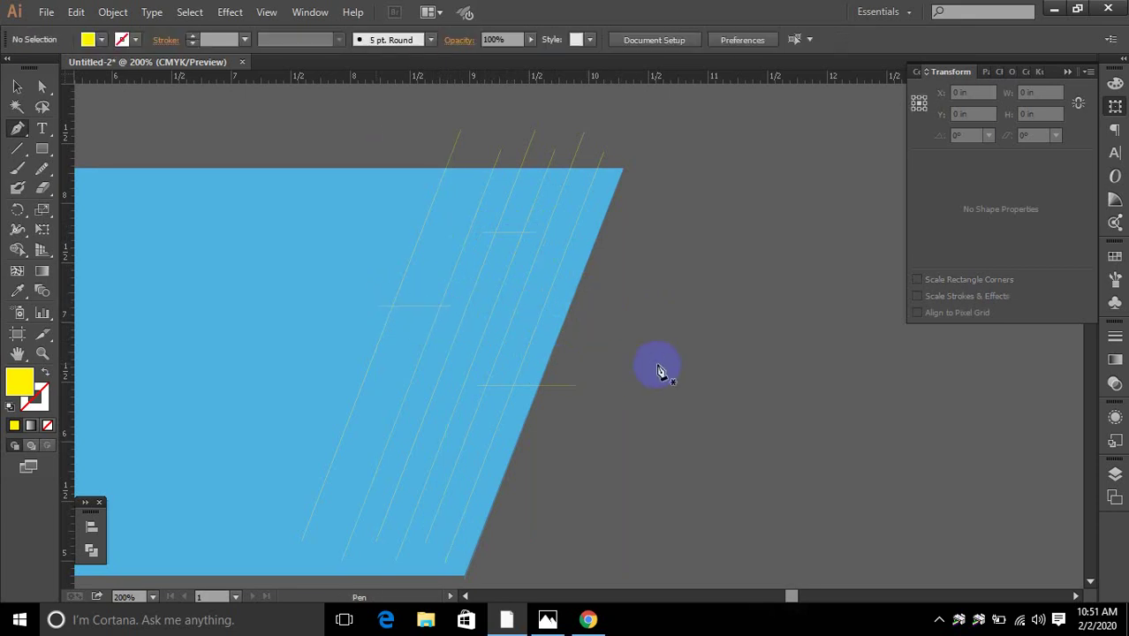
Try to cut the blue shape along all the lines with Pathfinder Divide and ungroup the resulting pieces.
left_click(17, 88)
left_click(682, 181)
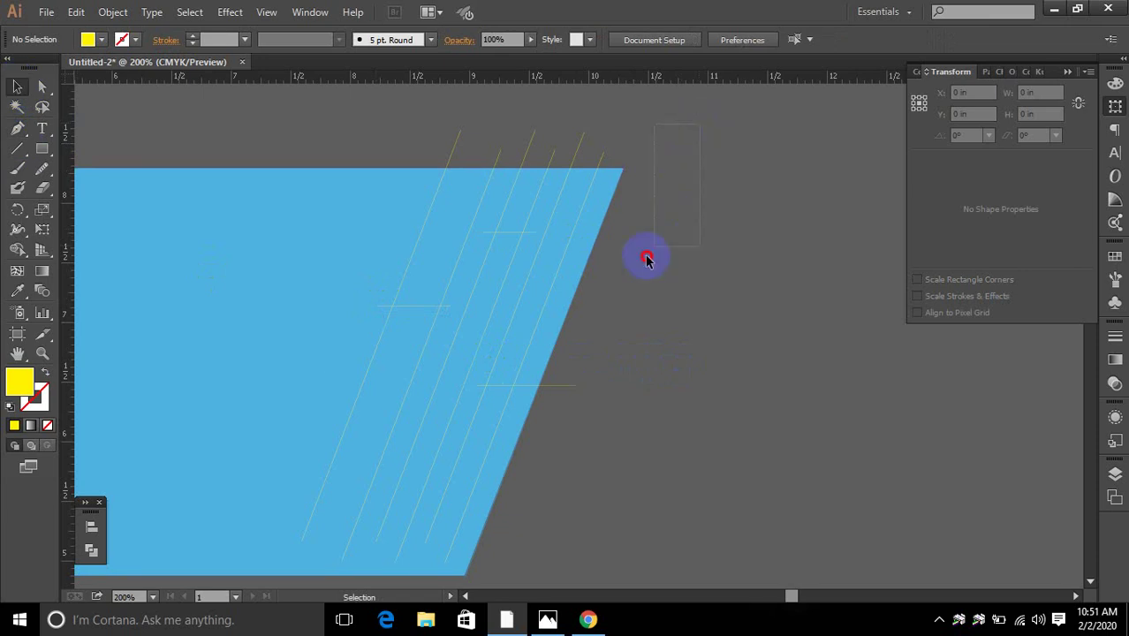
left_click(334, 472)
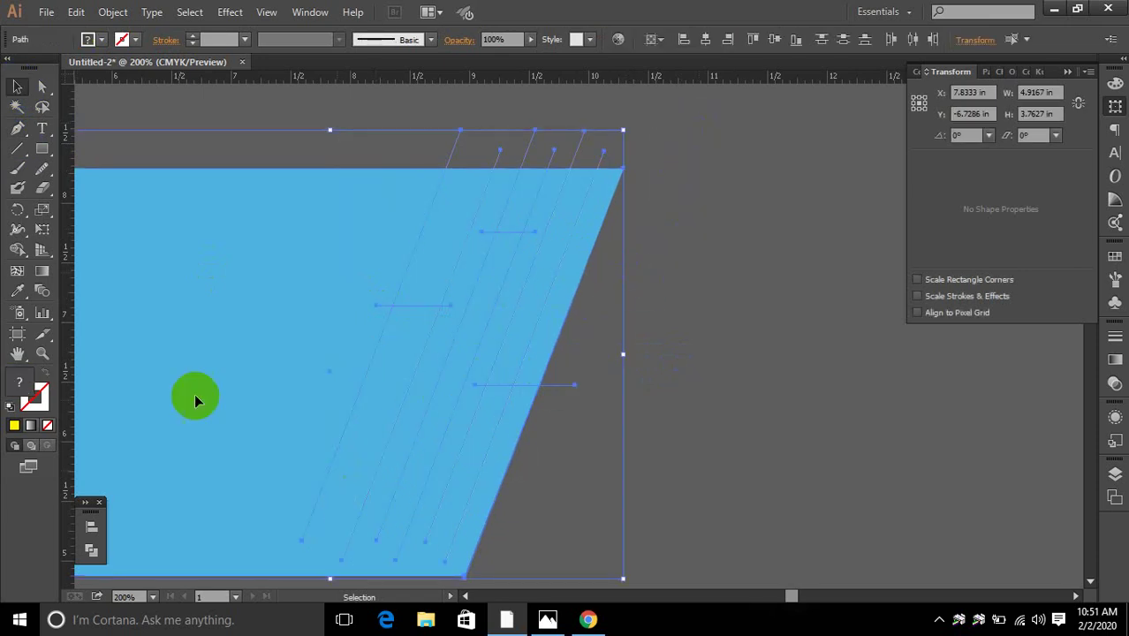
left_click(91, 552)
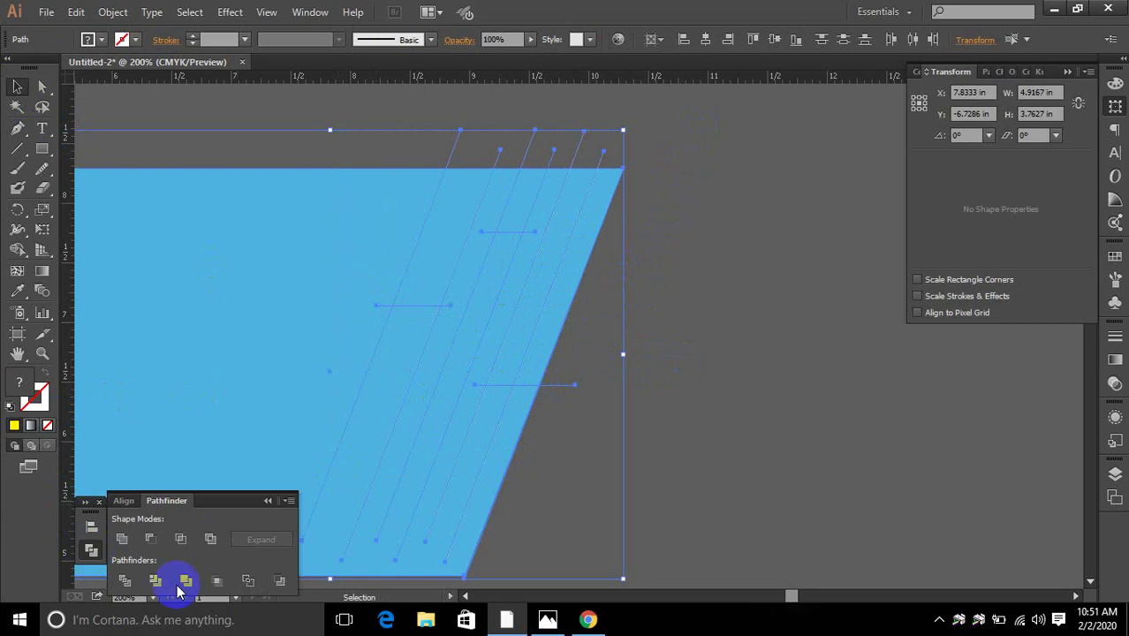
left_click(124, 579)
right_click(406, 390)
left_click(458, 444)
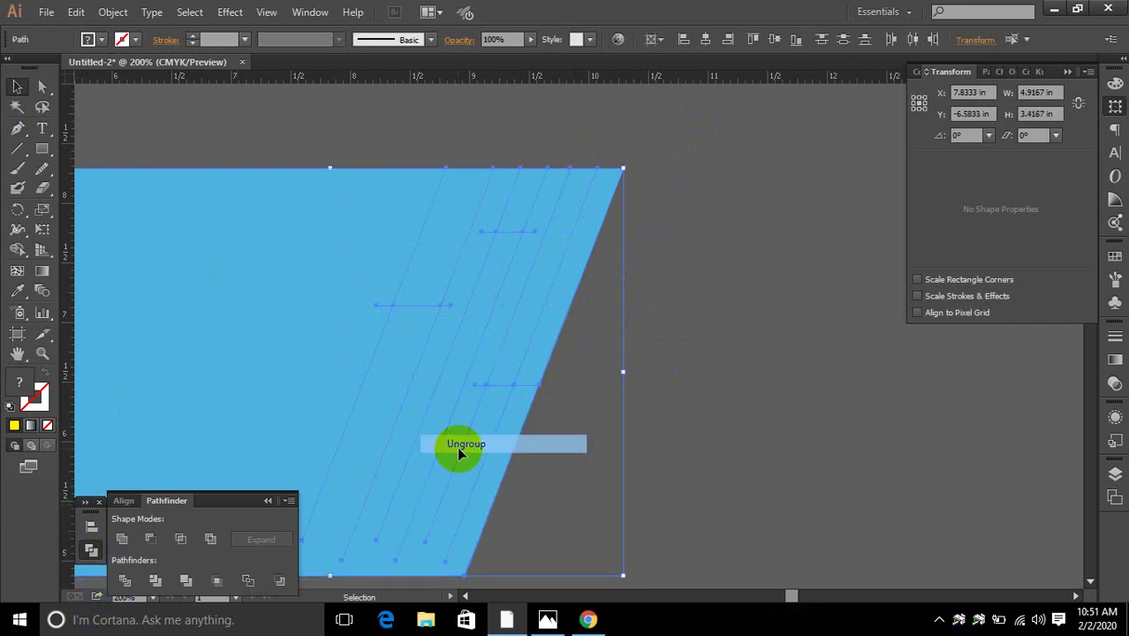
Try to remove the outermost strip of the divided shape above the lower horizontal line.
left_click(596, 290)
left_click(578, 254)
left_click_drag(579, 255, 553, 251)
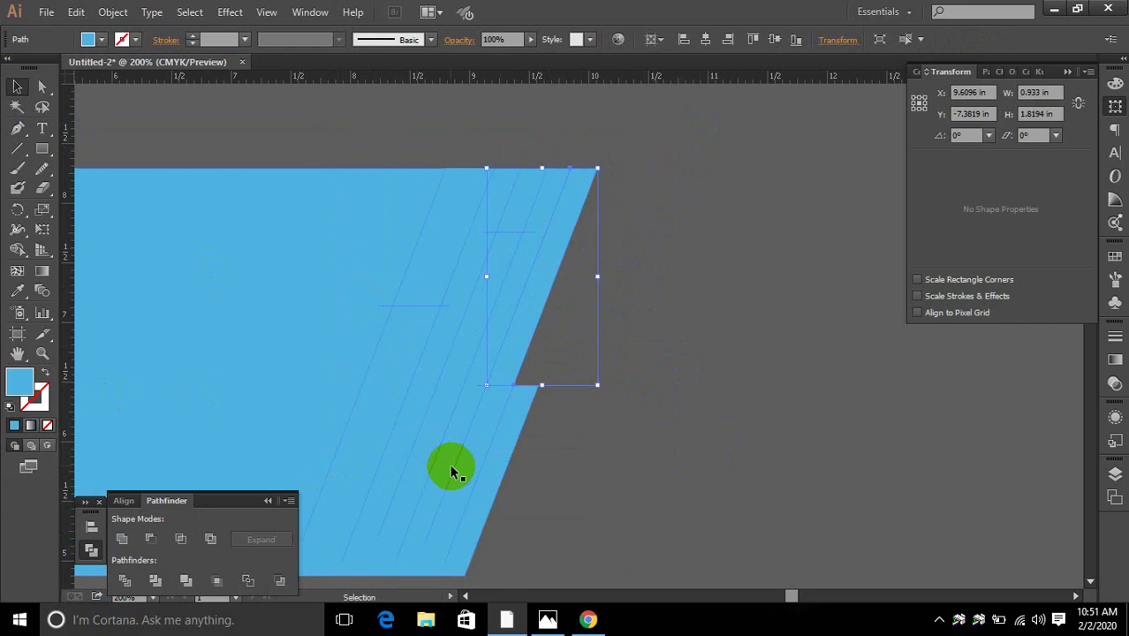
left_click_drag(504, 402, 545, 390)
Compare the cut with the reference card and undo the strip removal, the ungrouping and the Divide.
scroll(558, 391, "down", 5)
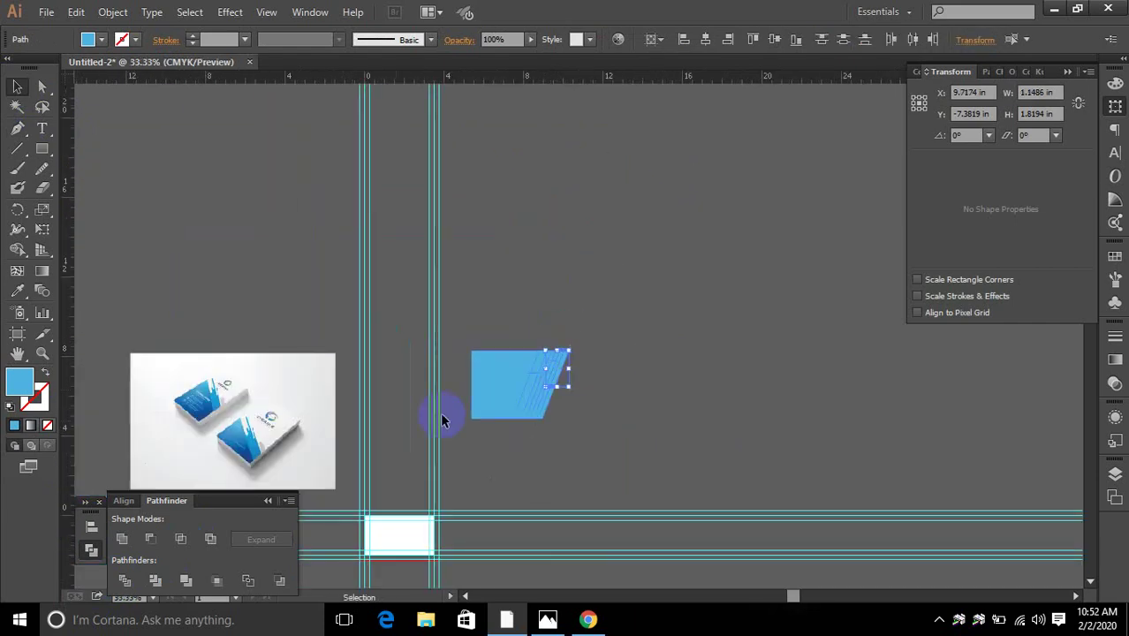
scroll(254, 441, "up", 3)
left_click(254, 442)
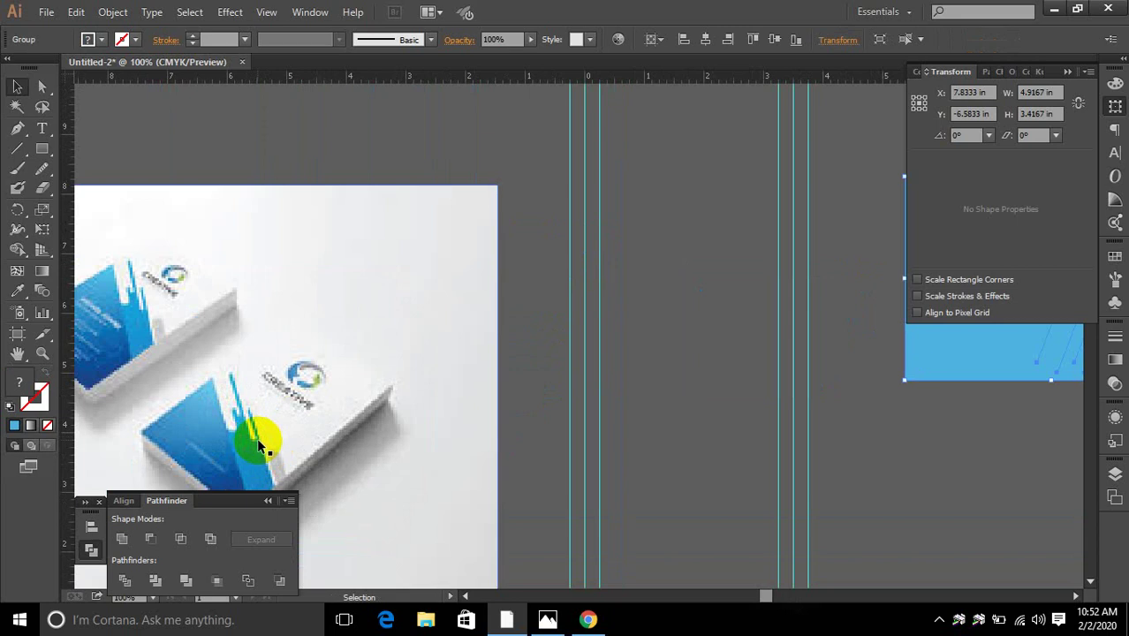
key("space")
left_click_drag(710, 451, 217, 429)
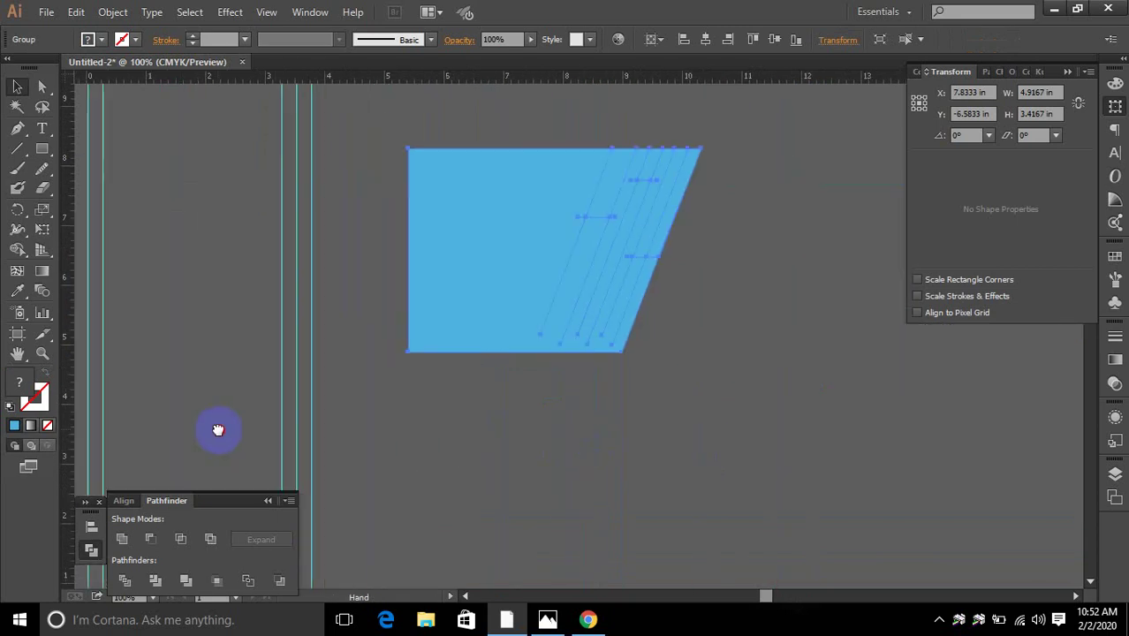
key("a")
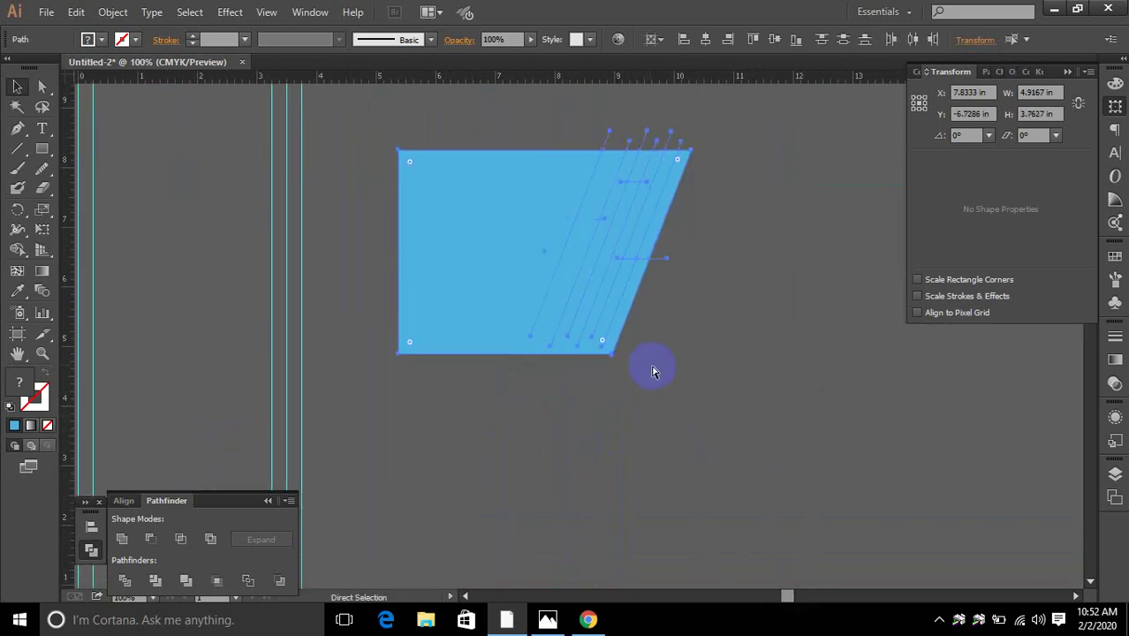
key("v")
left_click(712, 336)
Examine how the diagonal and horizontal lines cross near the slanted edge, for comparison with the reference stripes.
scroll(711, 340, "up", 3)
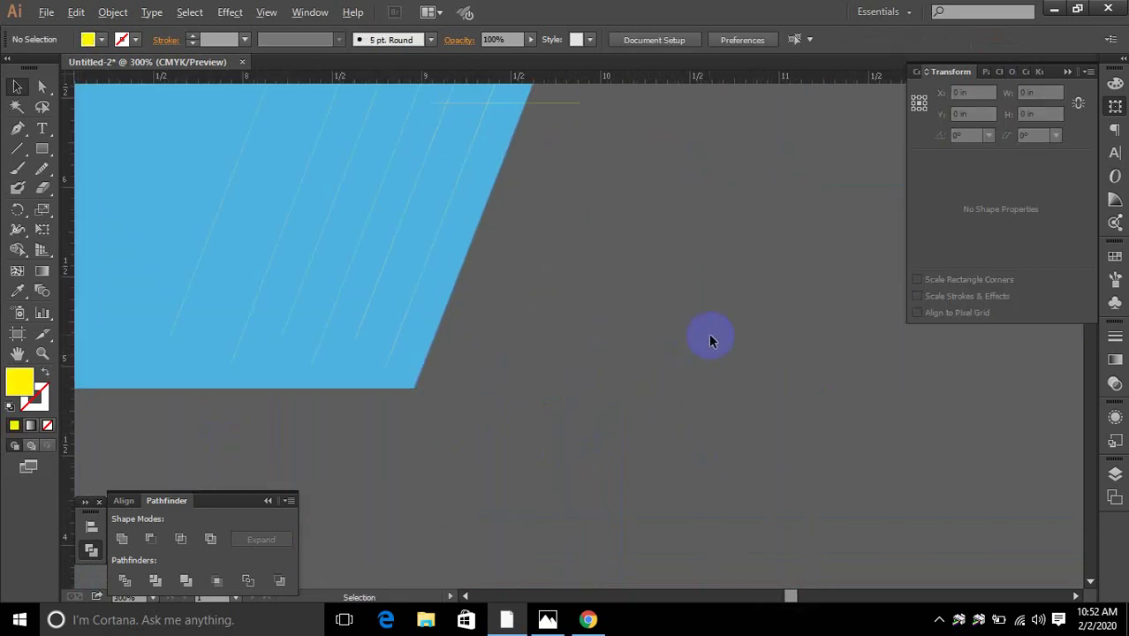
scroll(509, 132, "up", 6)
scroll(561, 194, "down", 3)
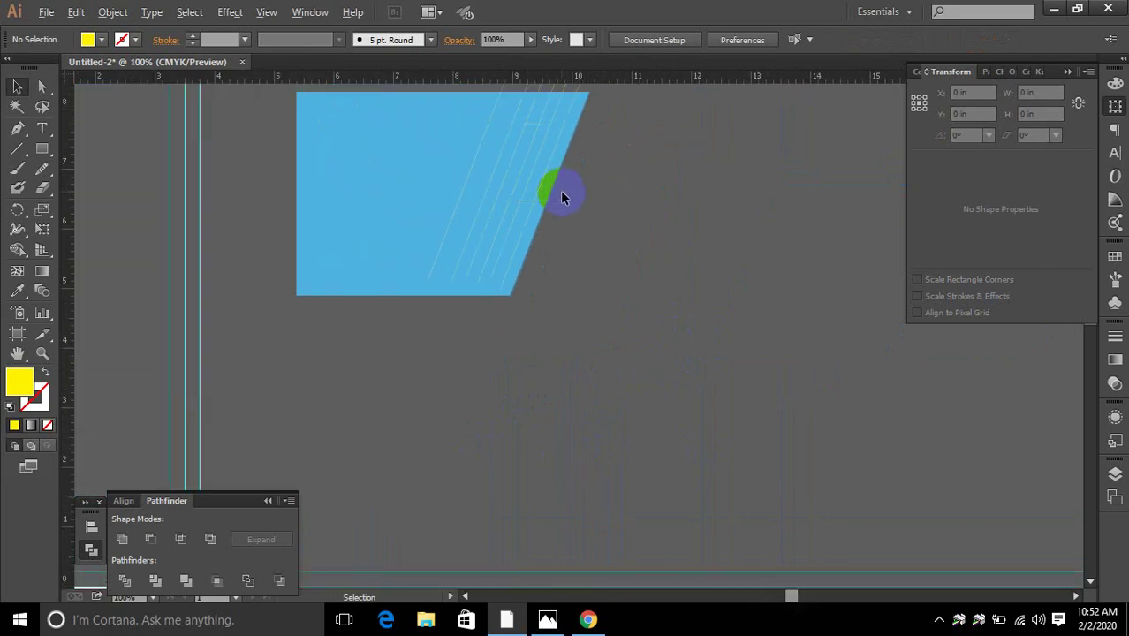
scroll(562, 196, "down", 1)
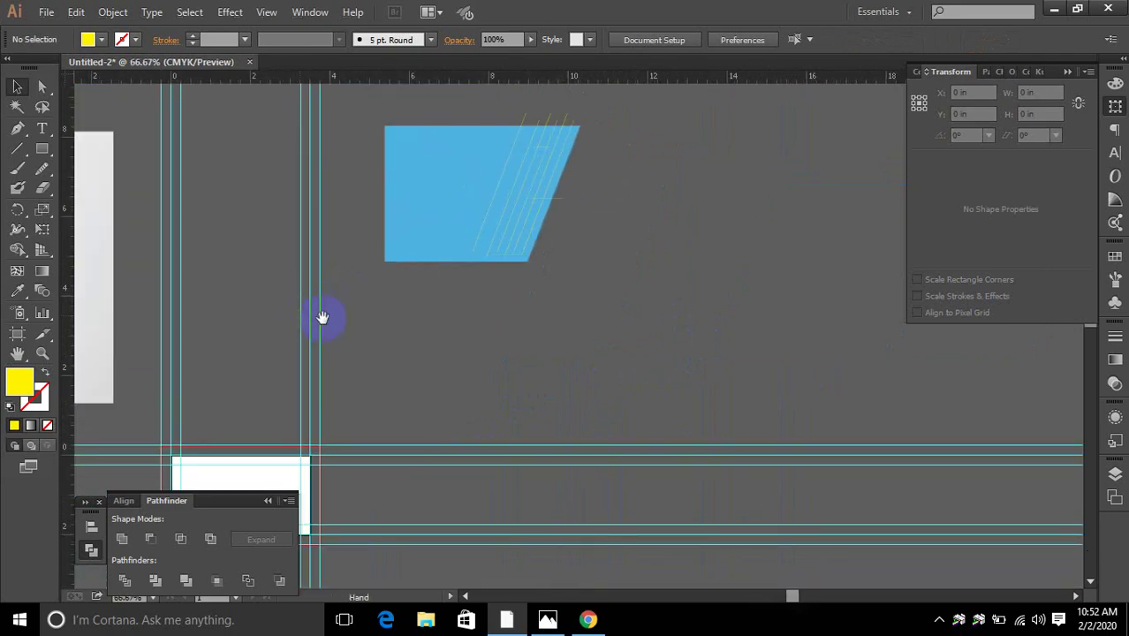
left_click_drag(444, 302, 219, 335)
scroll(494, 221, "up", 3)
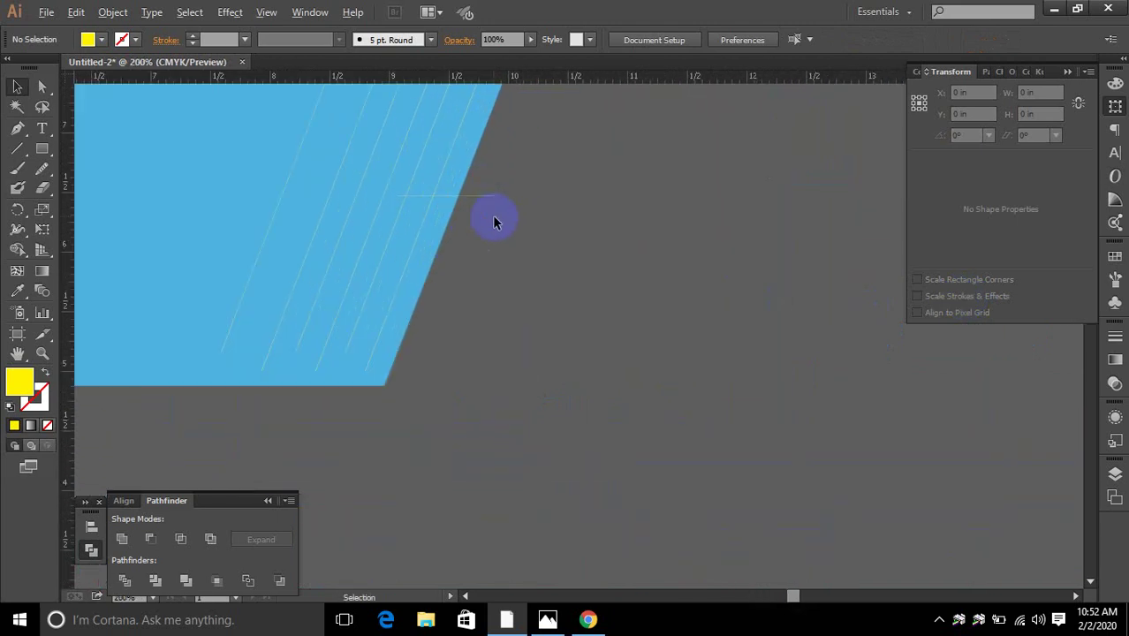
scroll(478, 169, "up", 3)
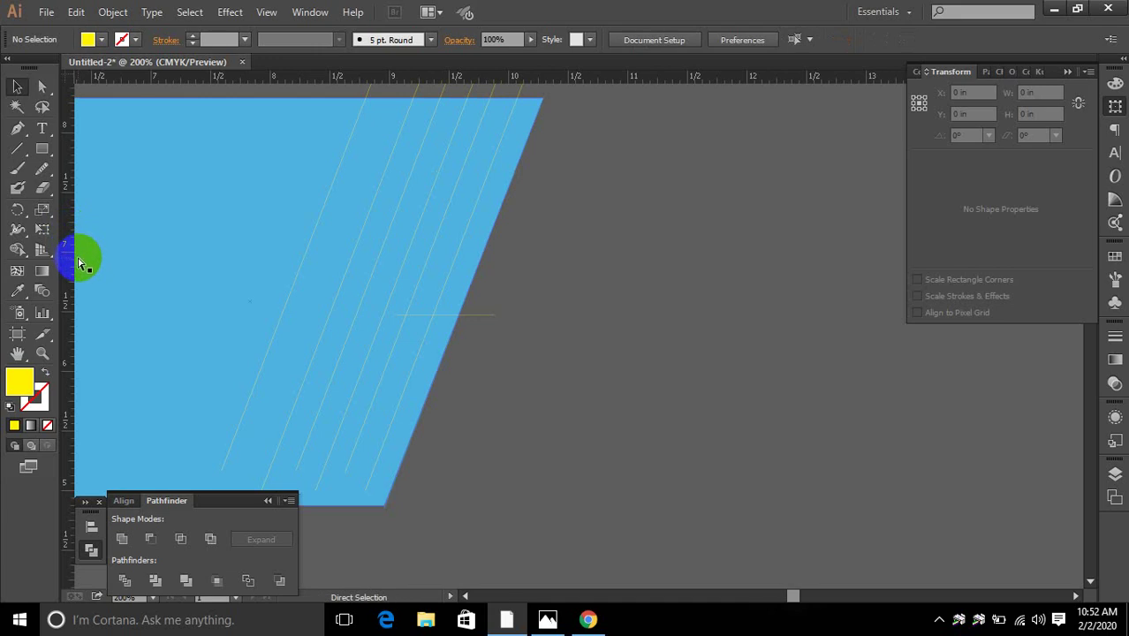
Draw a horizontal line with the Pen tool across the outer diagonals near the upper part of the slanted edge.
key("alt")
left_click(76, 274, "alt")
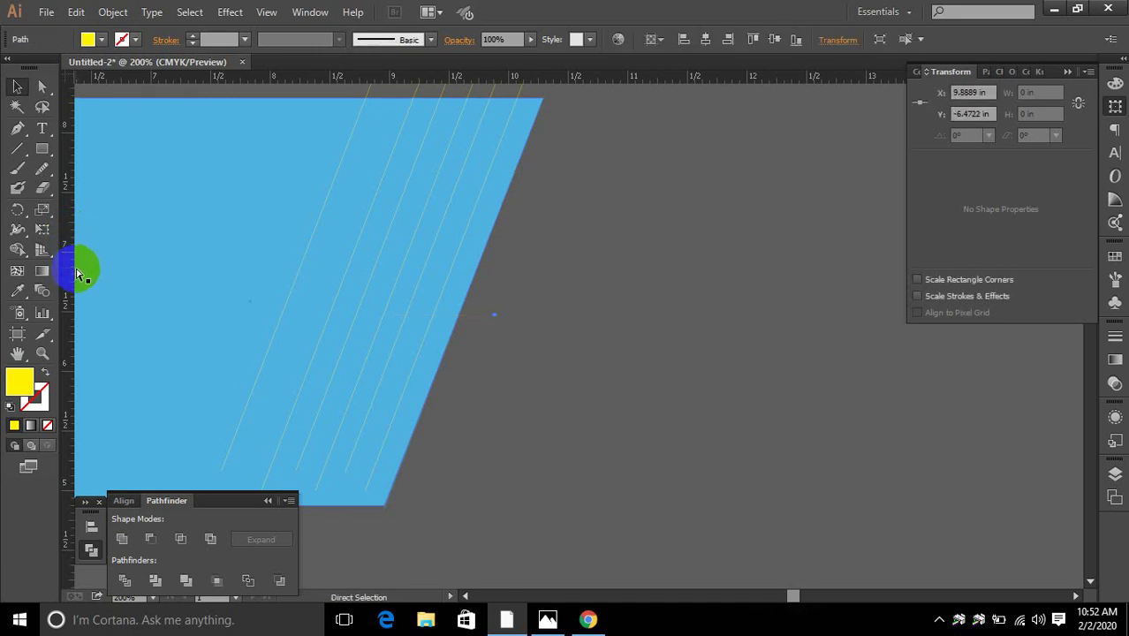
key("ctrl+shift+a")
left_click(17, 128)
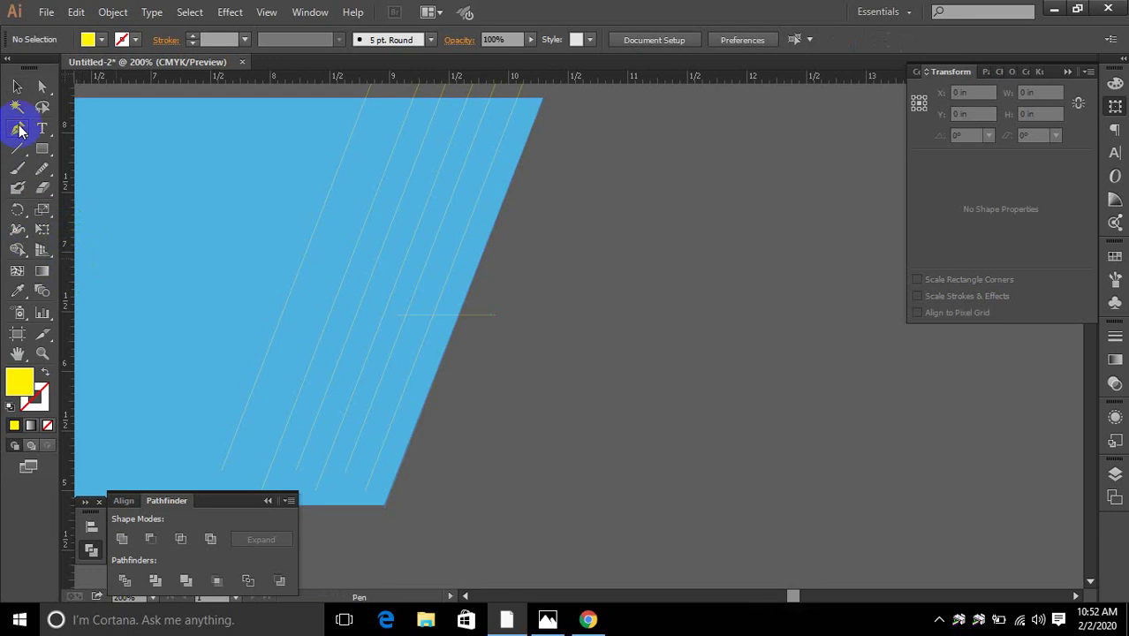
left_click(513, 178)
left_click(396, 179, "shift")
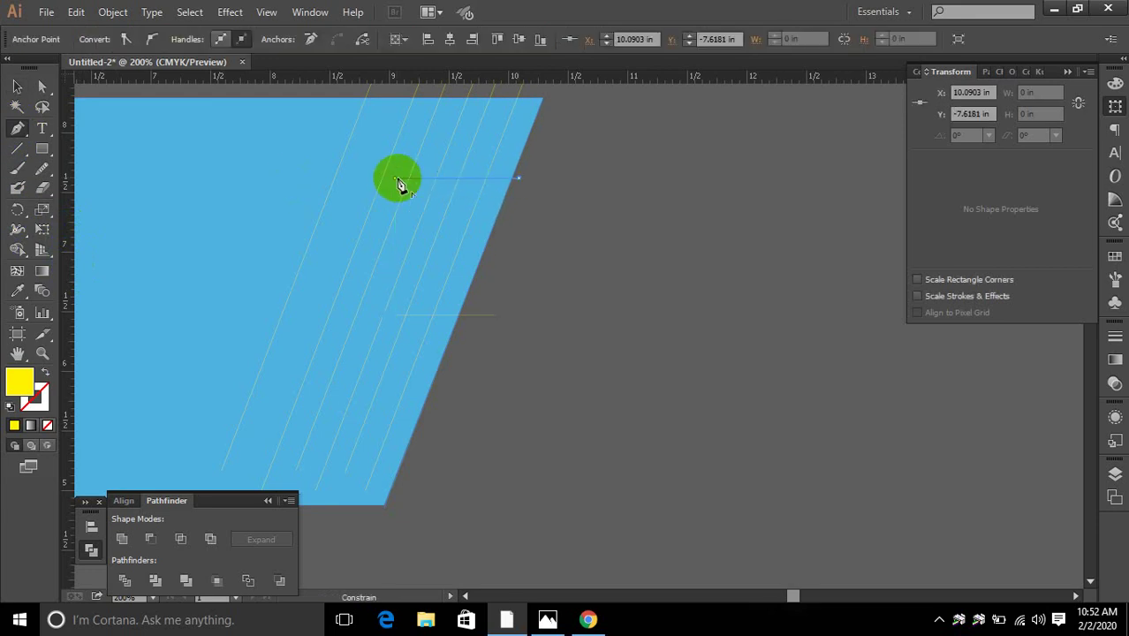
left_click(553, 252, "ctrl")
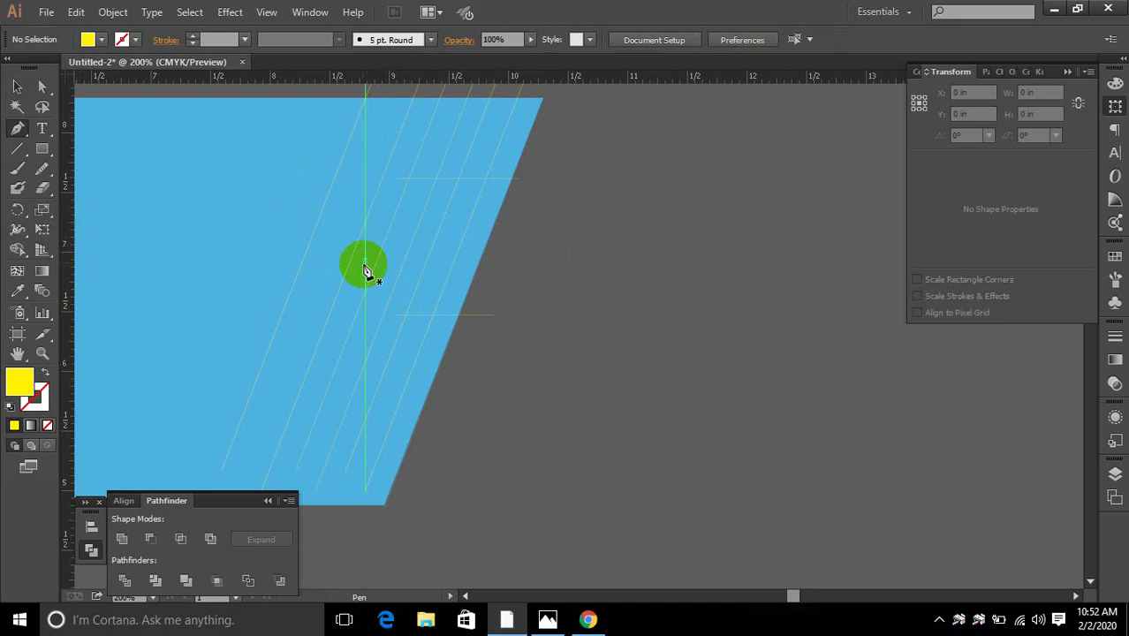
Draw a shorter horizontal line across the two innermost diagonals, between the heights of the two other horizontal lines.
left_click(369, 254)
left_click(290, 247)
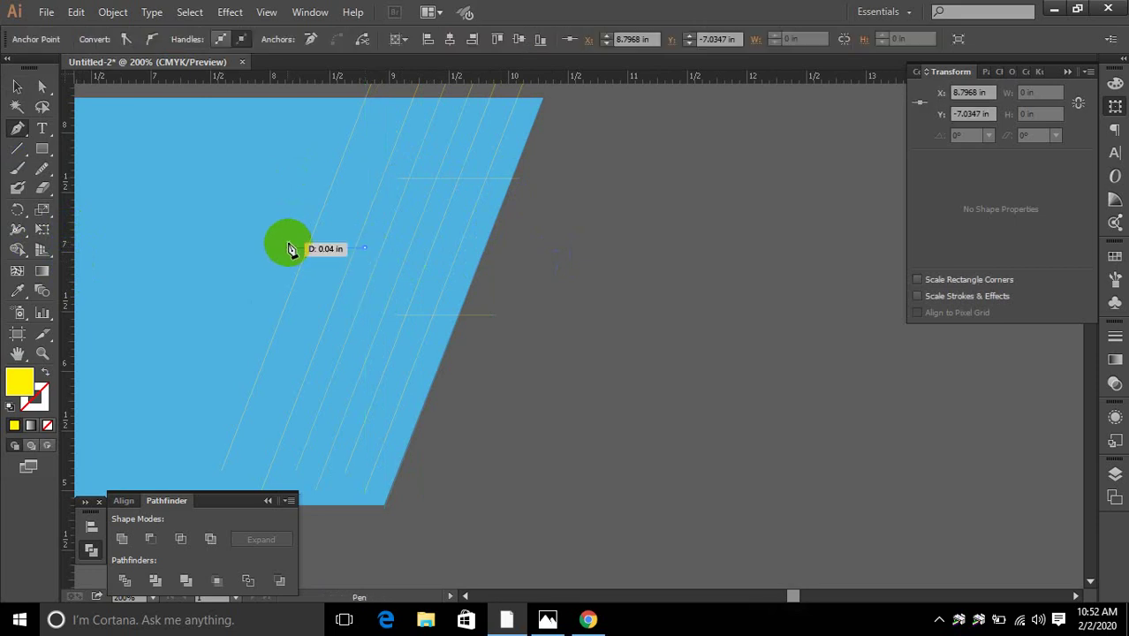
left_click(543, 271, "ctrl")
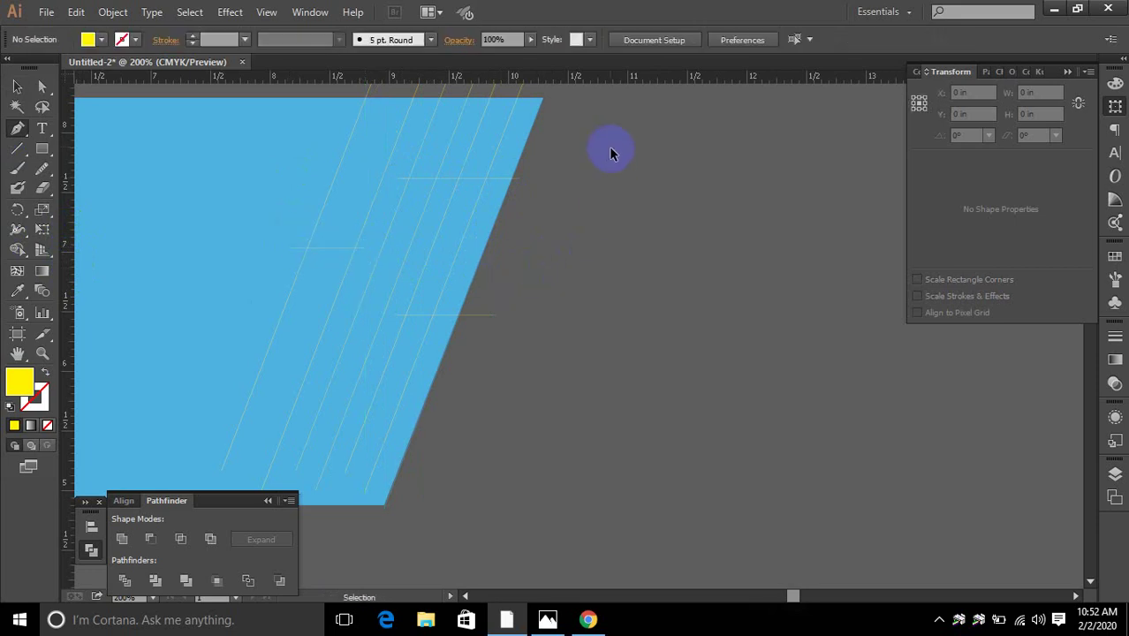
Cut the blue shape along all the diagonal and horizontal lines with Pathfinder Divide and ungroup the resulting pieces.
left_click(269, 358, "ctrl")
left_click(106, 454, "ctrl")
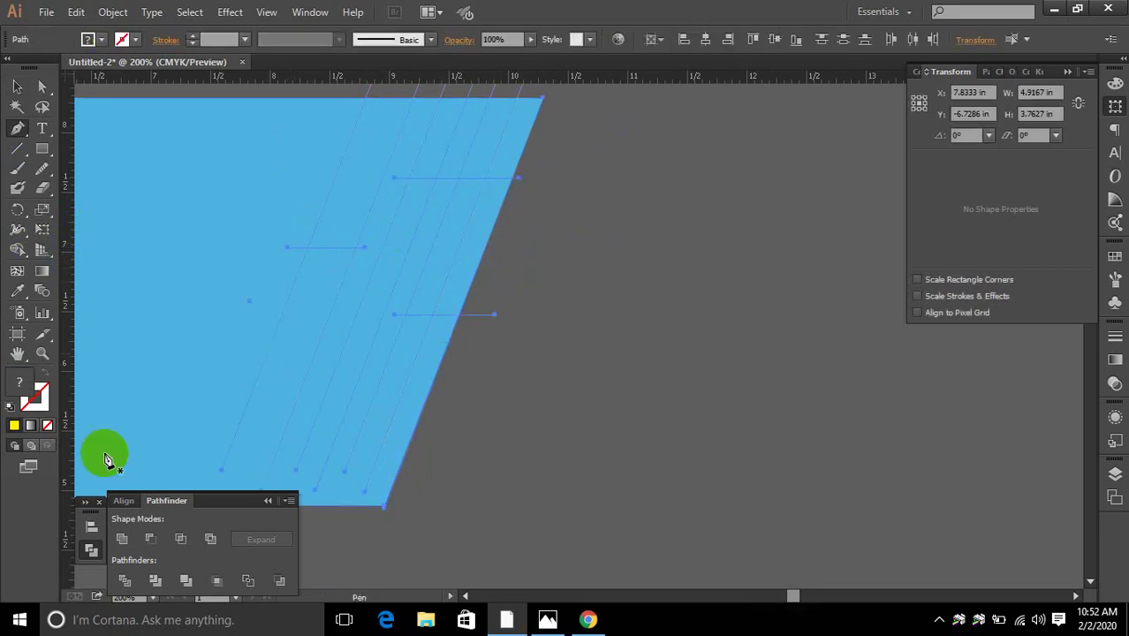
left_click(124, 580)
left_click(353, 346, "ctrl")
right_click(389, 358)
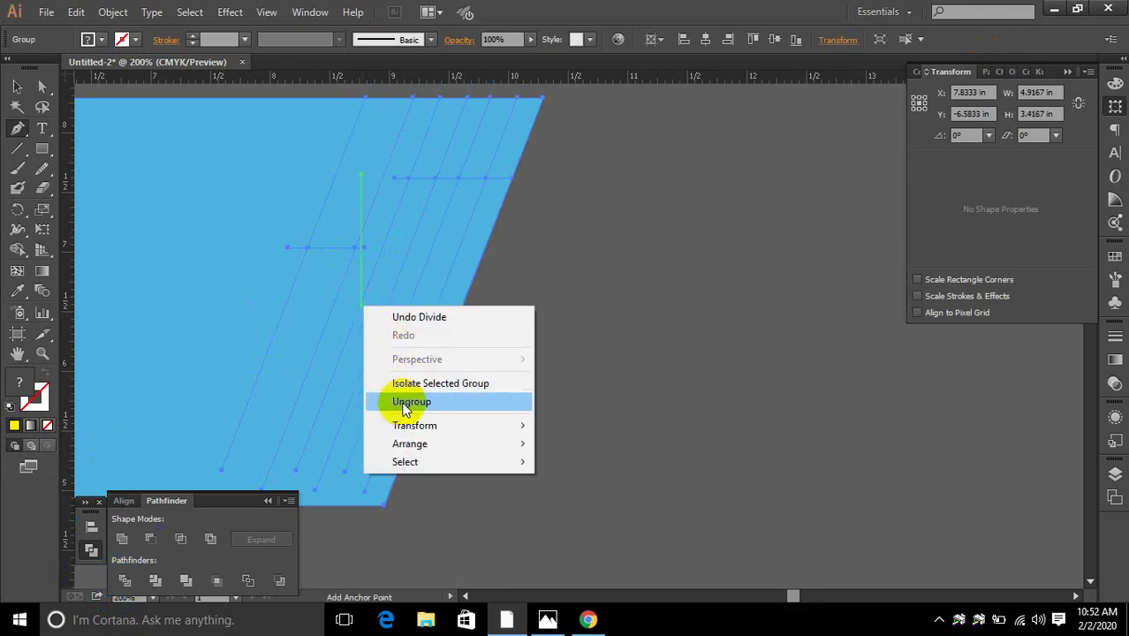
left_click(402, 401)
Try to remove alternating strip pieces above the horizontal lines to form staggered diagonal stripes.
left_click(17, 86)
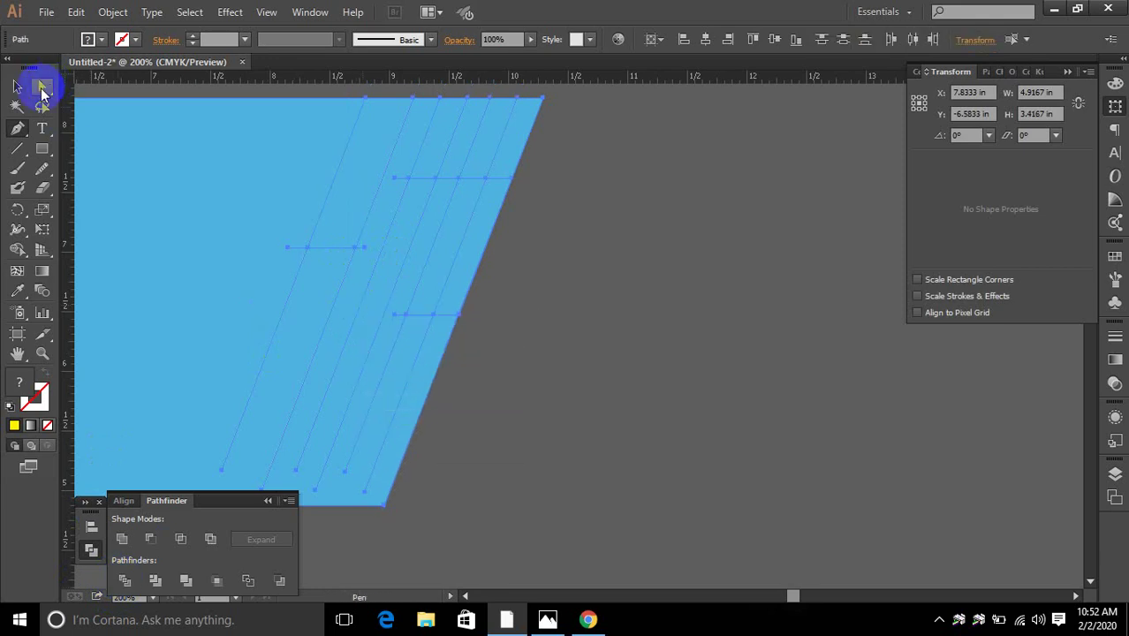
left_click(591, 250)
left_click_drag(527, 134, 449, 142)
left_click_drag(402, 243, 400, 241)
left_click(337, 199)
key("Delete")
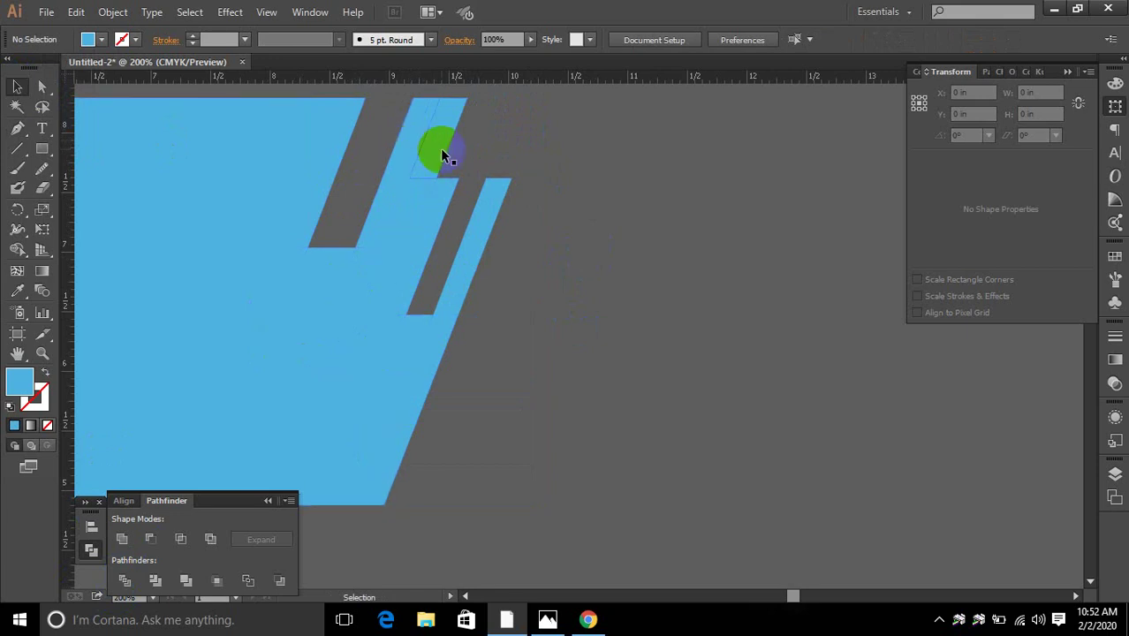
Compare the cut-out stripes with the reference card and undo the strip removals and the ungrouping.
scroll(560, 253, "down", 2)
left_click_drag(360, 382, 866, 302)
key("ctrl+plus")
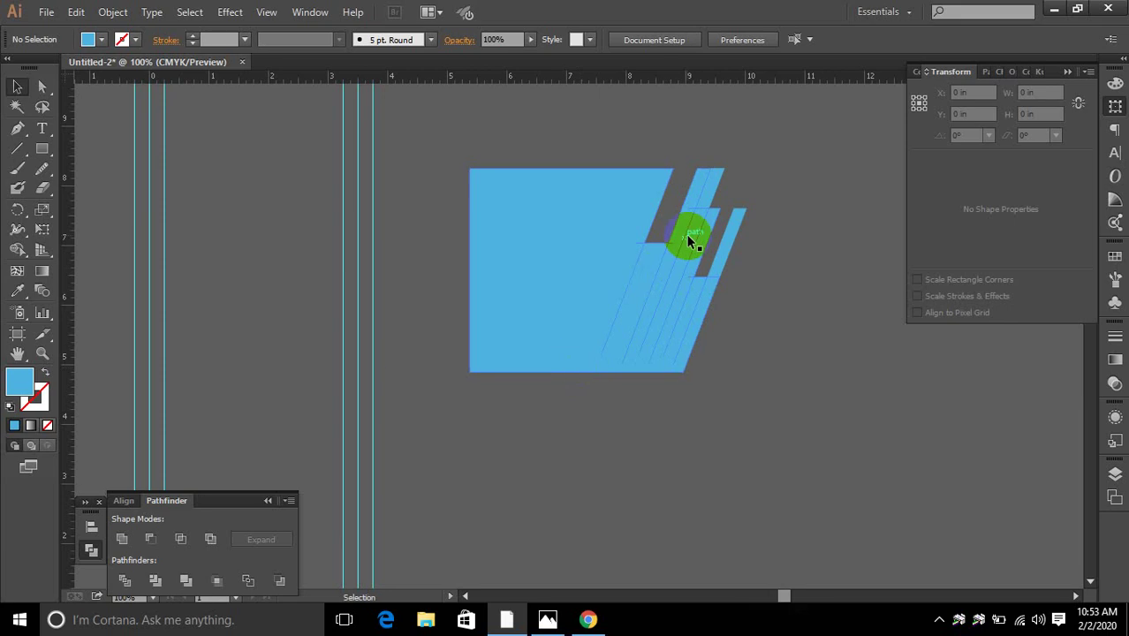
key("ctrl+minus")
left_click_drag(358, 428, 741, 374)
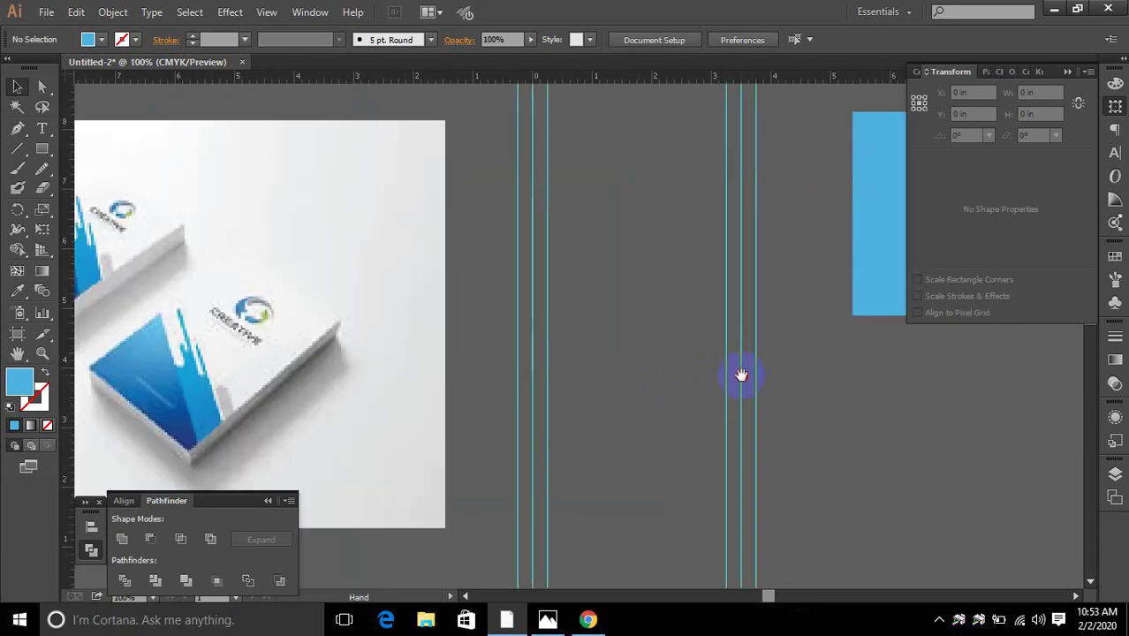
key("ctrl+z")
left_click_drag(897, 368, 491, 314)
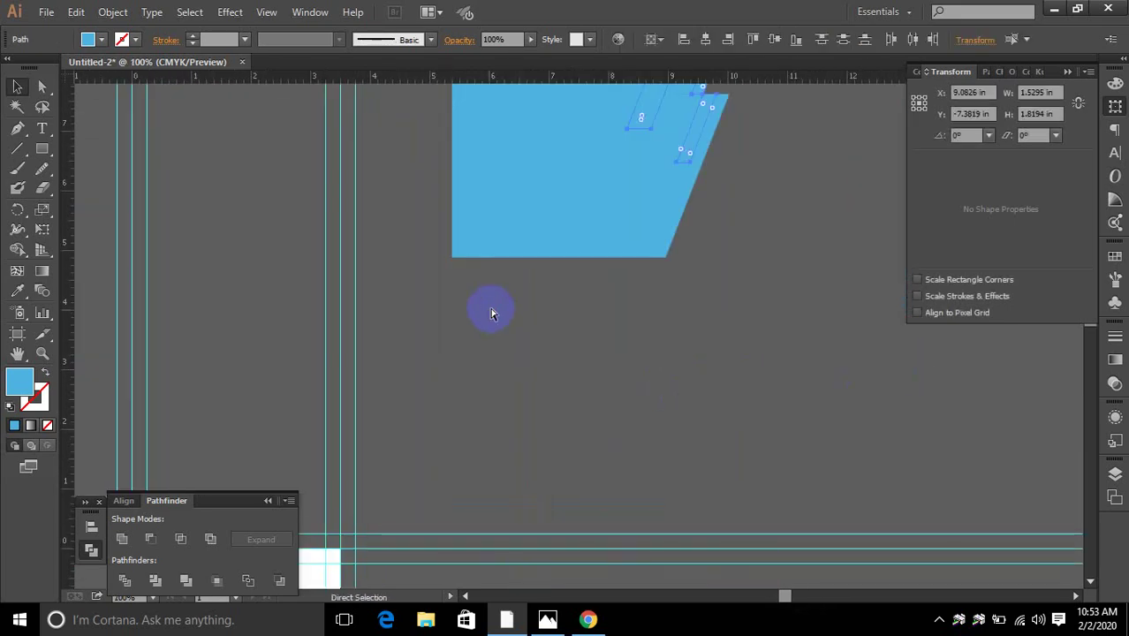
key("v")
scroll(576, 357, "up", 3)
Move the divided blue group over the lower-left corner of the reference card image.
left_click_drag(496, 409, 789, 325)
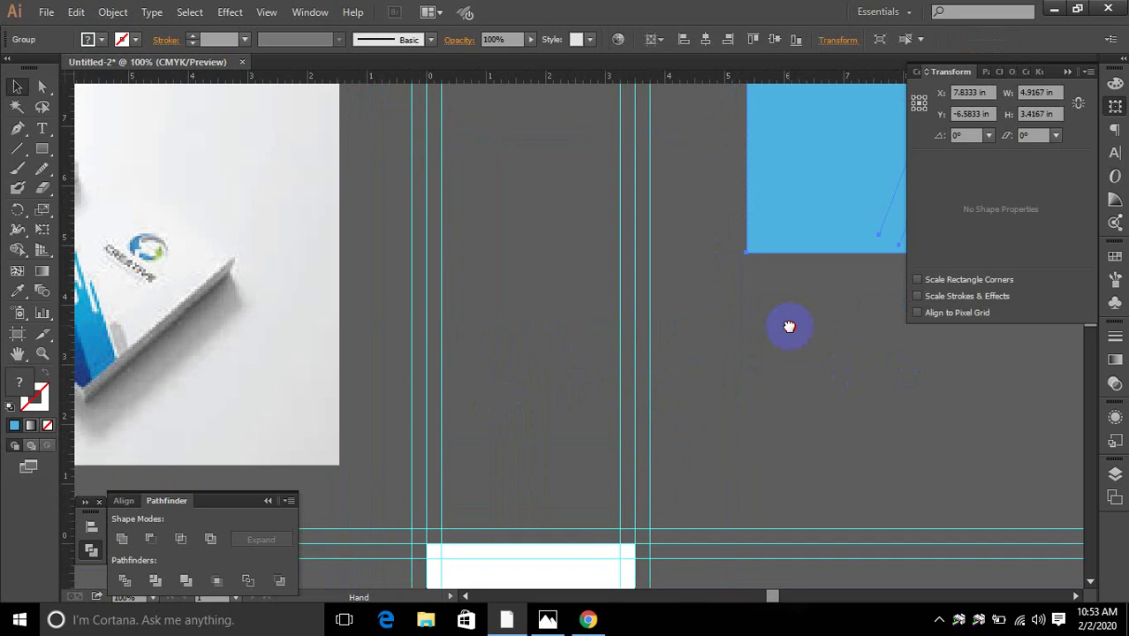
left_click_drag(853, 144, 417, 314)
left_click_drag(362, 418, 735, 372)
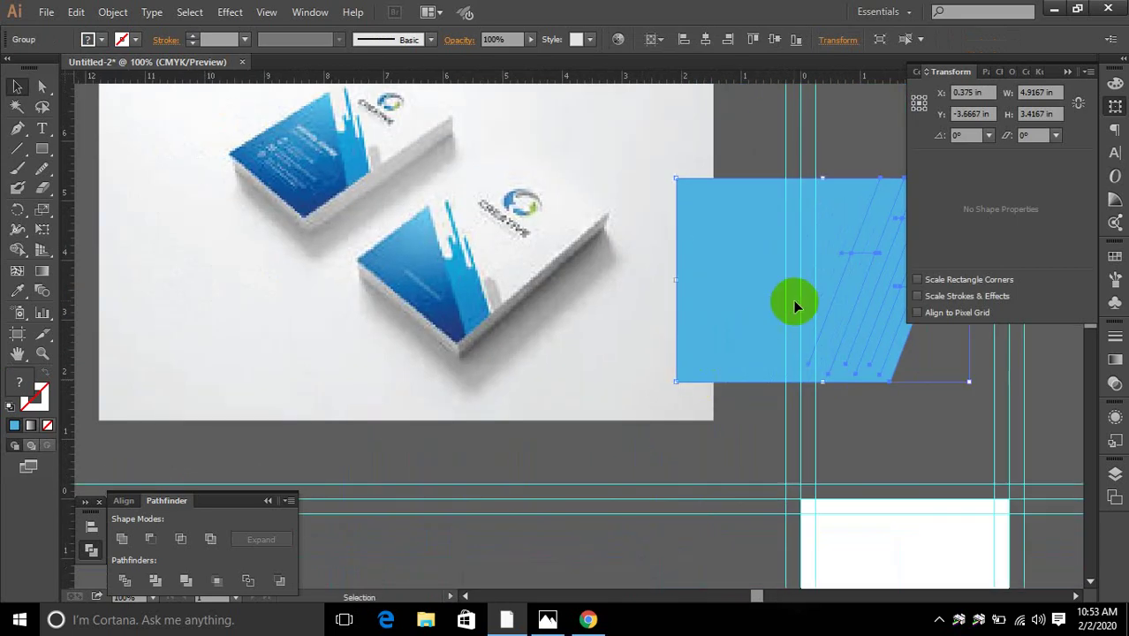
left_click_drag(797, 306, 110, 362)
left_click_drag(267, 366, 532, 348)
left_click(593, 369)
key("ctrl+z")
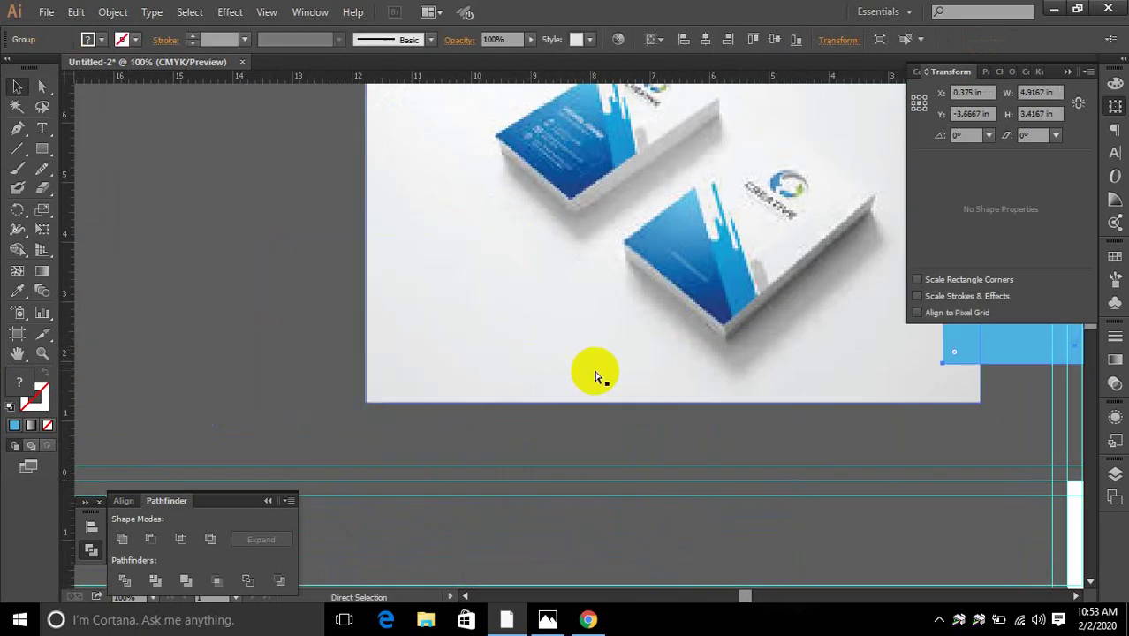
key("ctrl+shift+z")
left_click(586, 370)
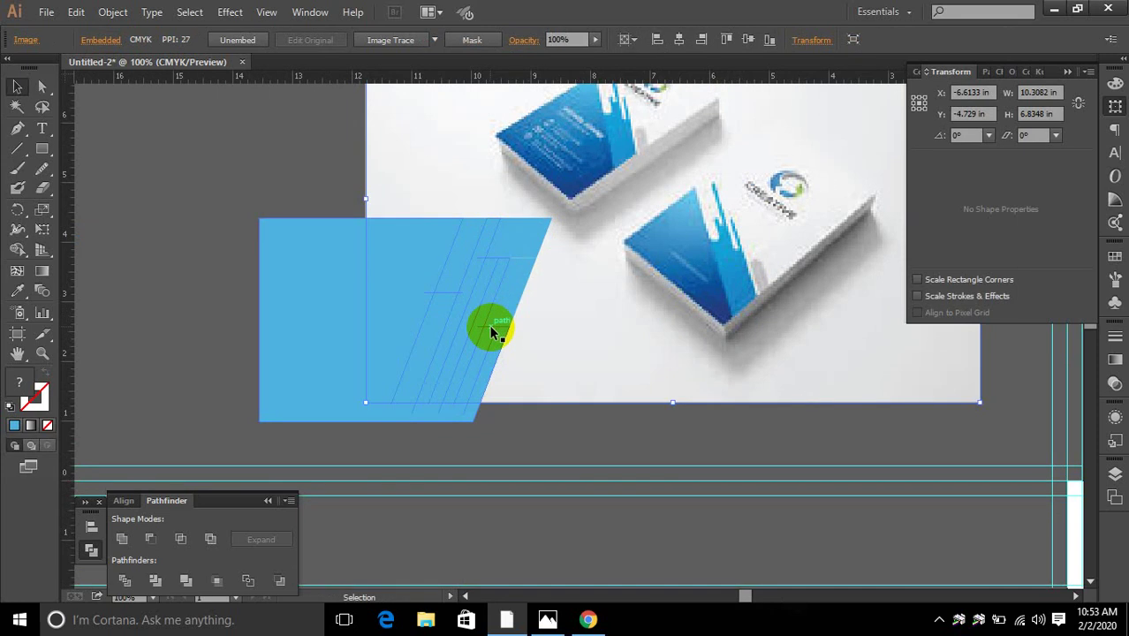
Ungroup the divided pieces of the blue shape beside the reference cards.
left_click(544, 238)
right_click(545, 239)
left_click(590, 333)
left_click(583, 421)
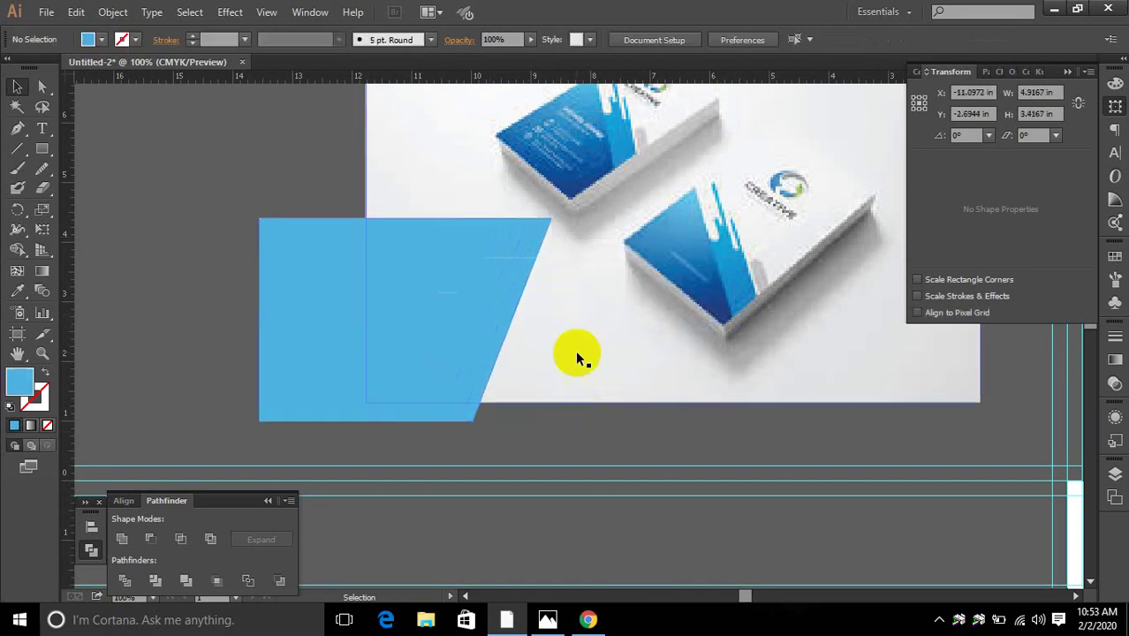
Delete four pieces along the slanted edge to form two staggered diagonal stripes like those on the reference card.
left_click(541, 237)
key("Delete")
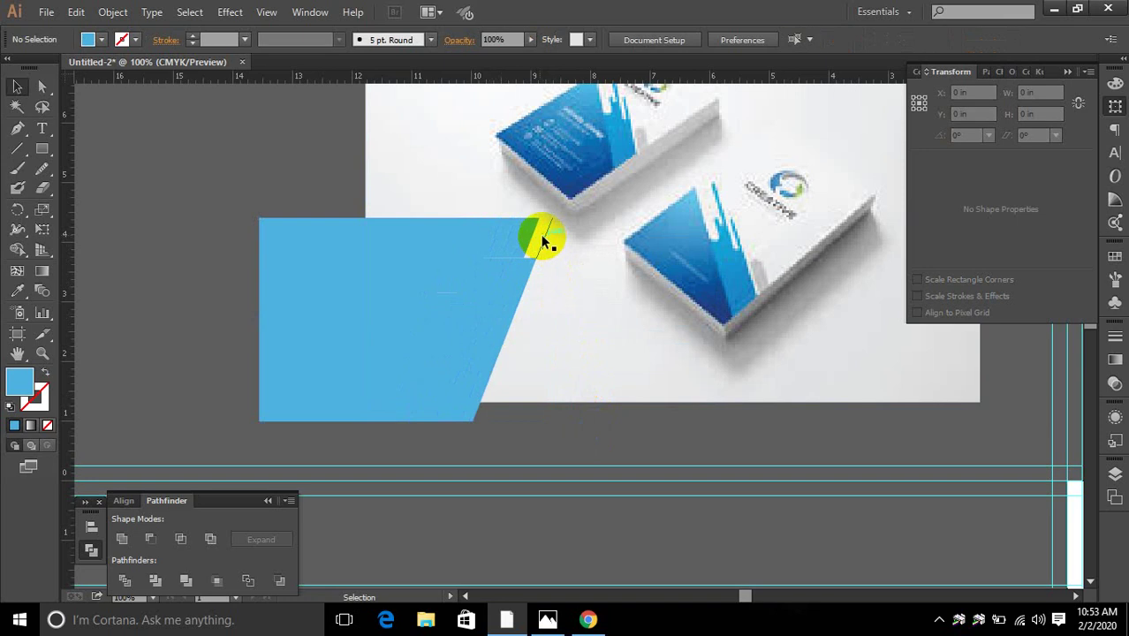
left_click(510, 276)
key("Delete")
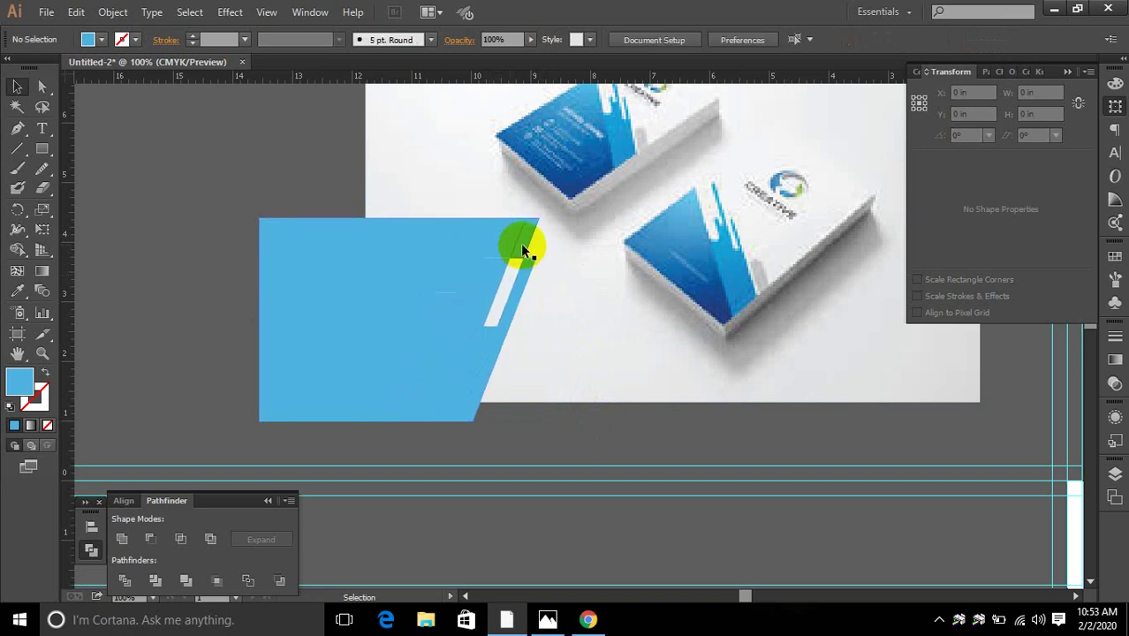
left_click(522, 247)
key("Delete")
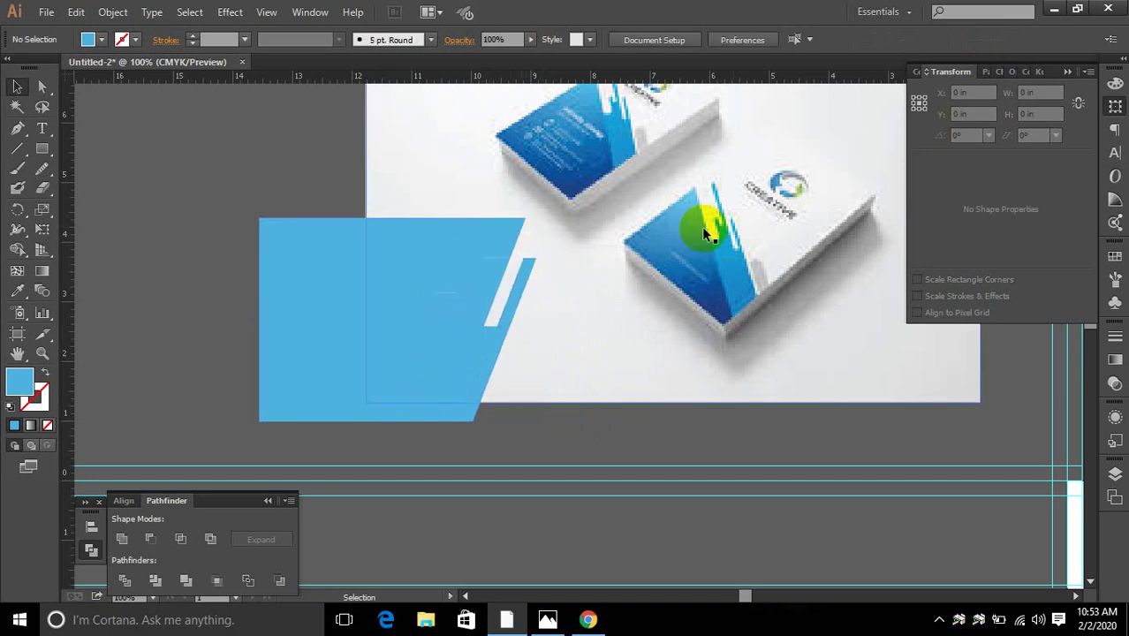
left_click(496, 259)
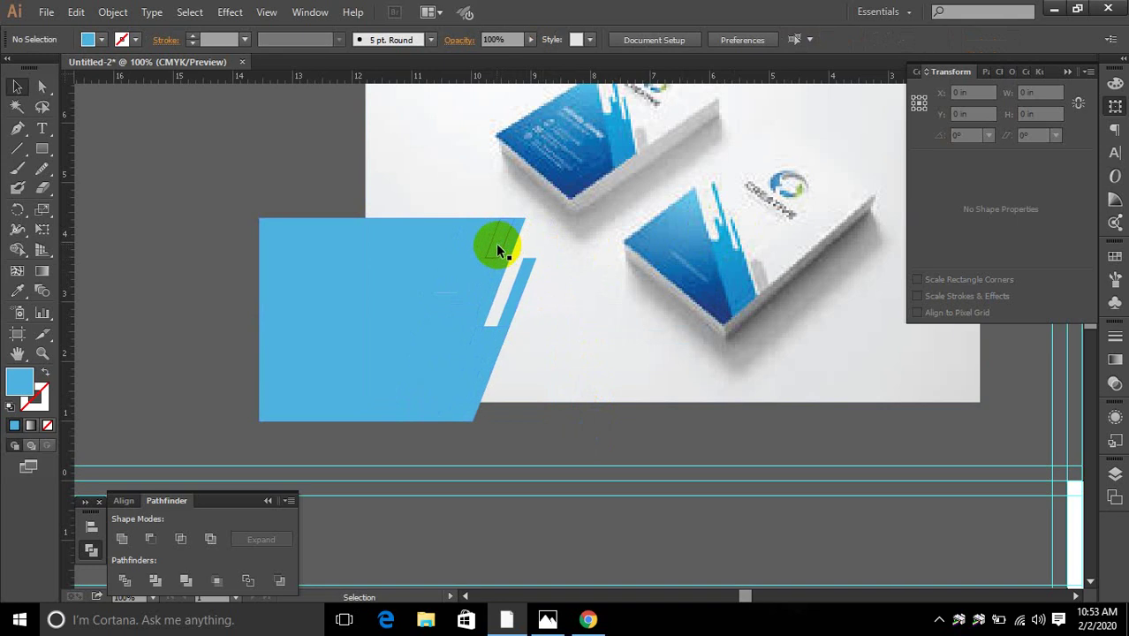
left_click(496, 244)
key("Delete")
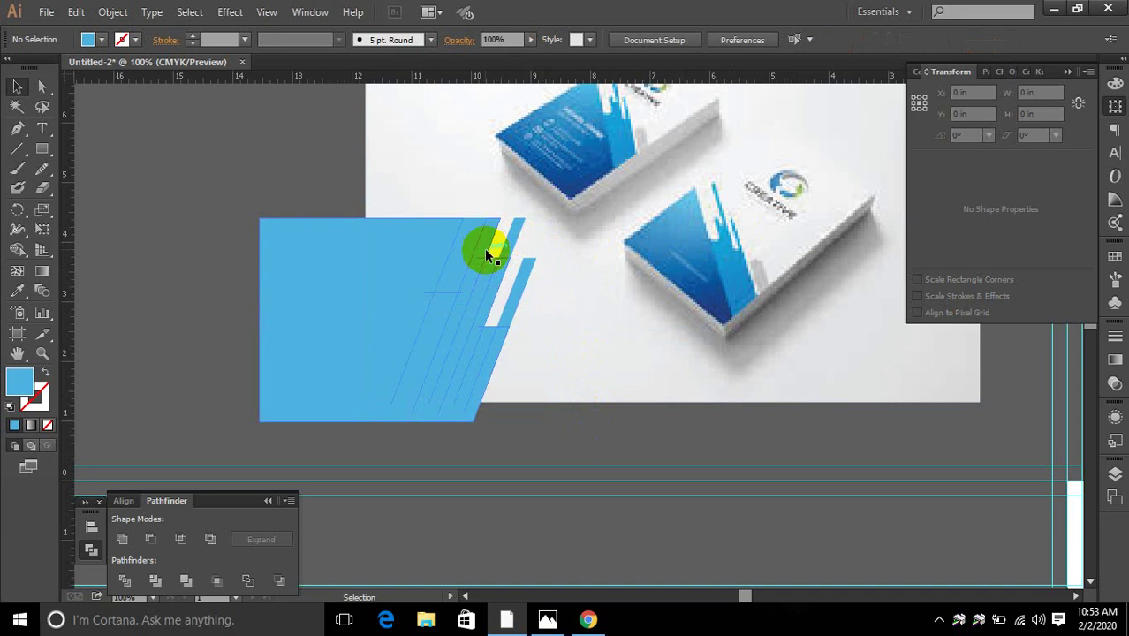
left_click(164, 245)
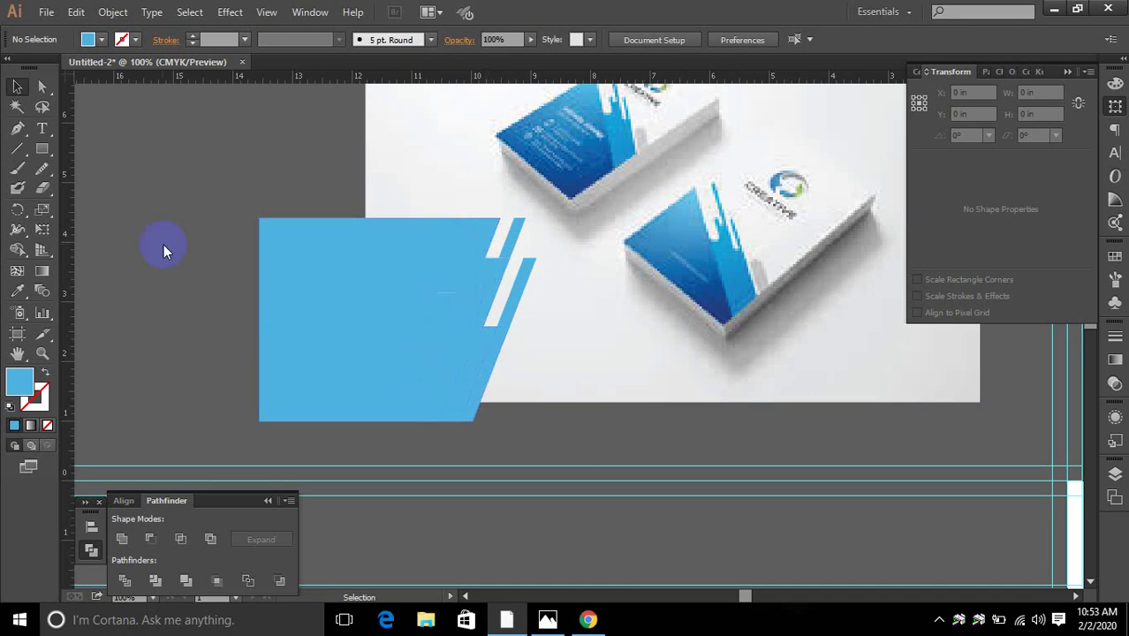
Draw a short horizontal line with the Pen tool across the strip just inside the upper gap.
left_click(17, 129)
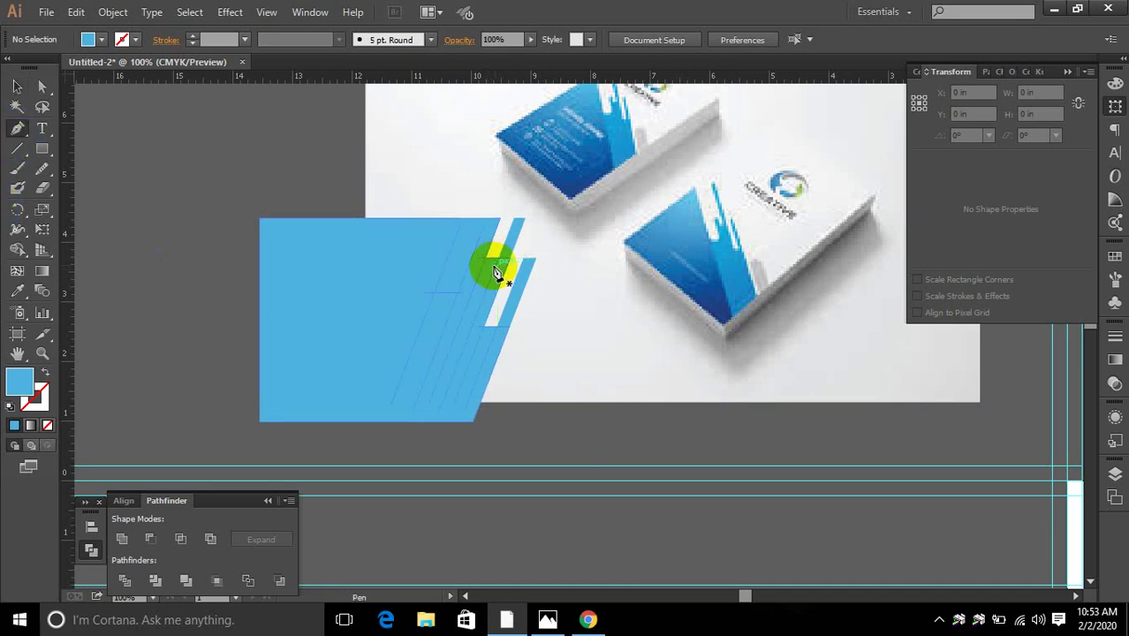
left_click(490, 250)
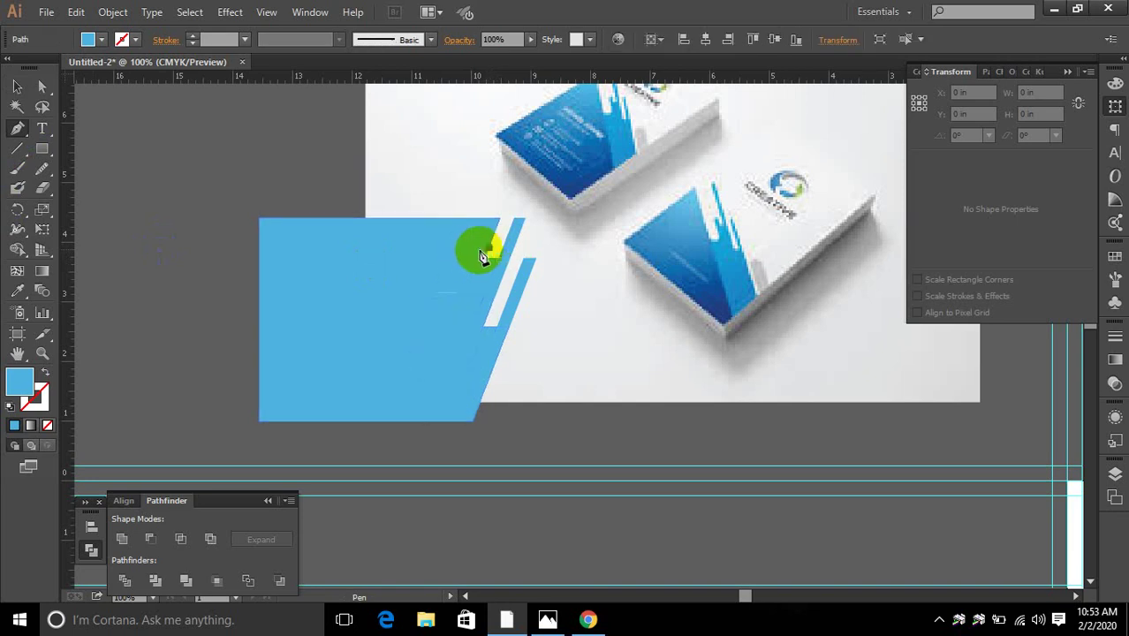
left_click(471, 248)
Try to cut the blue shape along the short line with Pathfinder Divide and ungroup the result.
left_click(493, 230, "ctrl+shift")
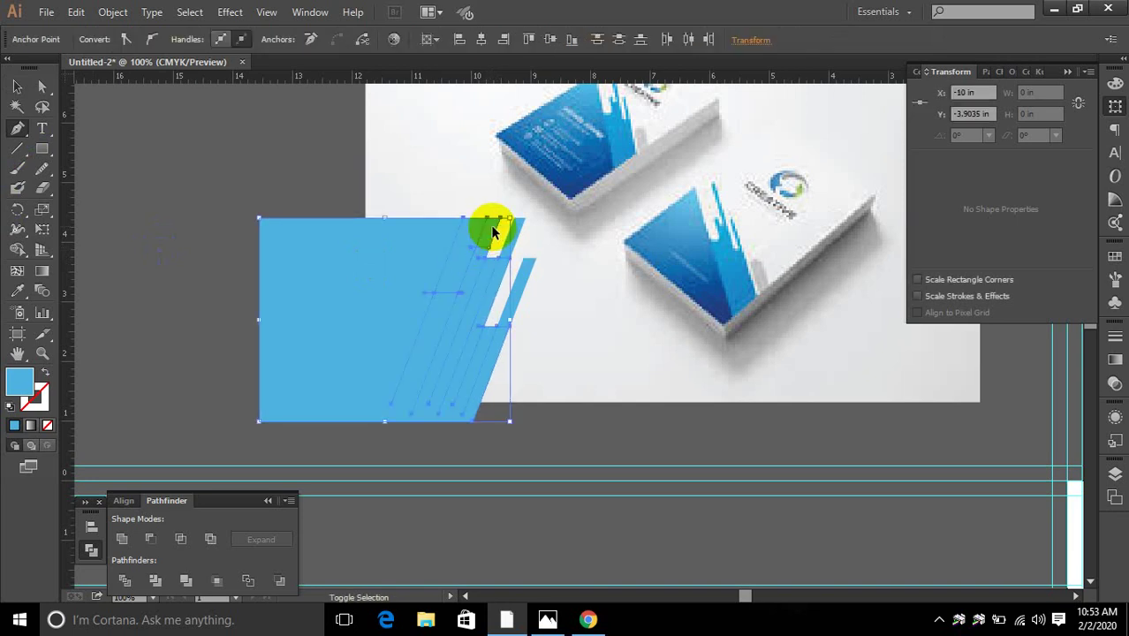
left_click(125, 579)
left_click(124, 580)
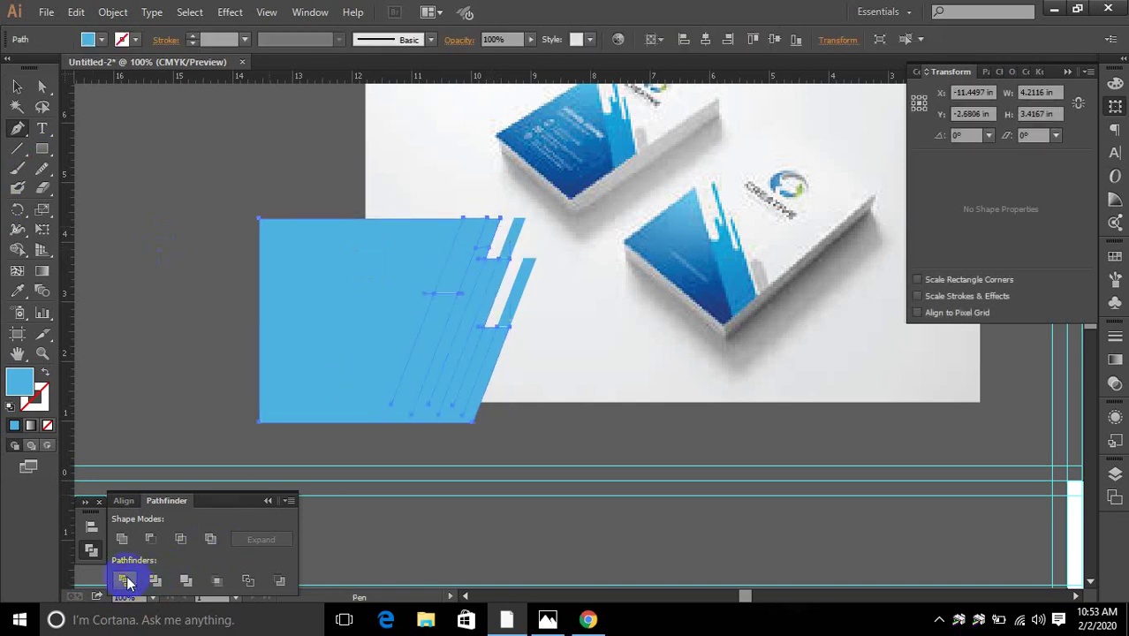
right_click(428, 310)
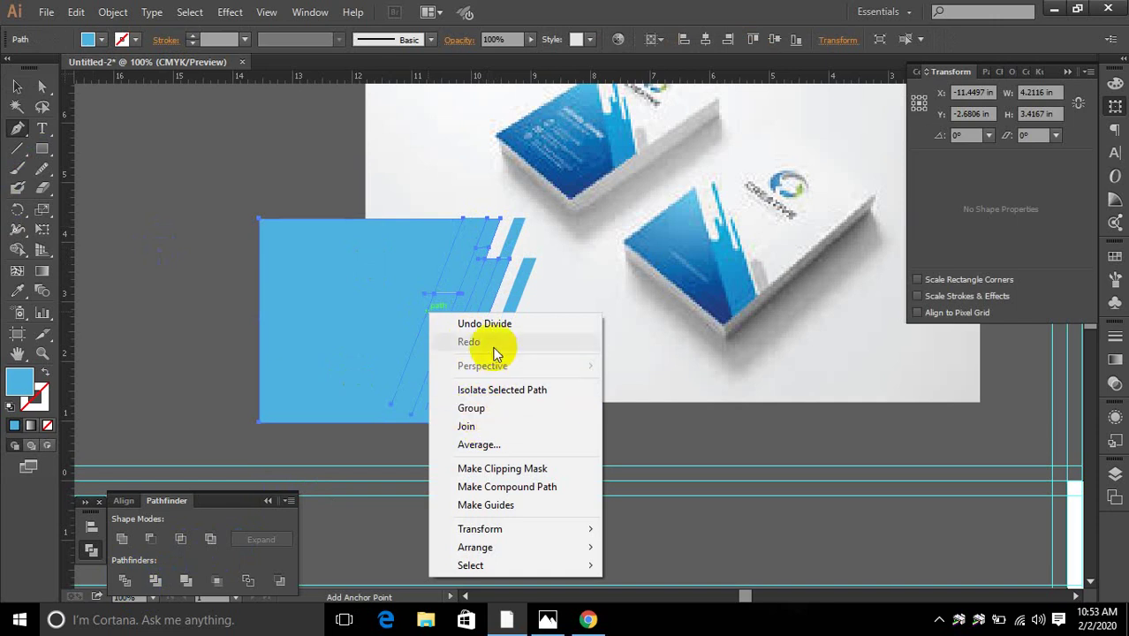
left_click(638, 451)
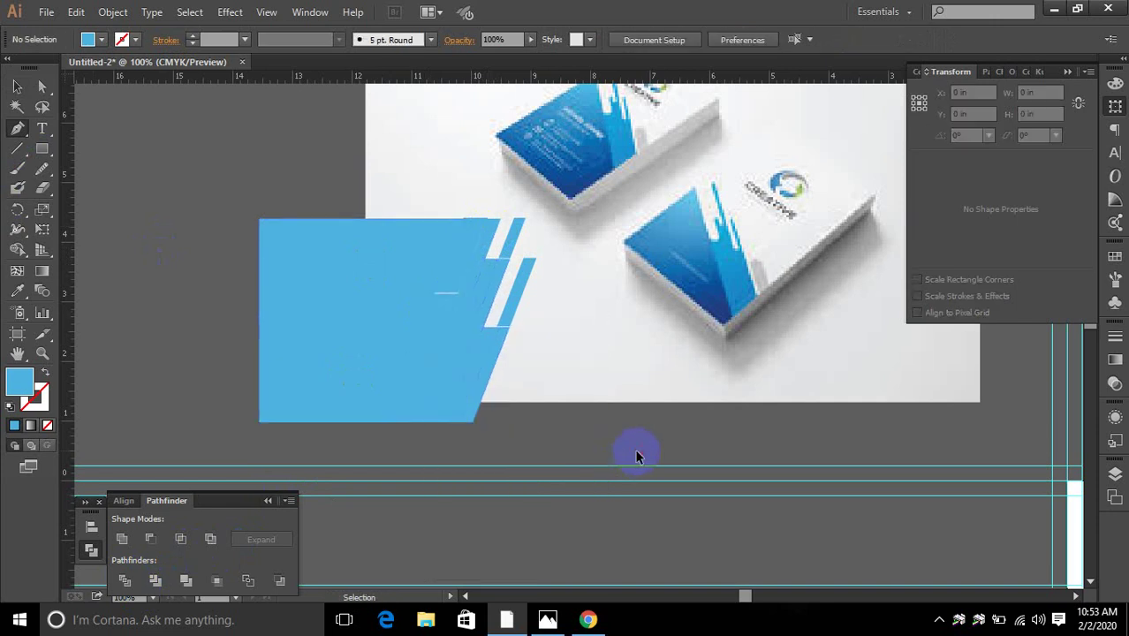
key("ctrl+a")
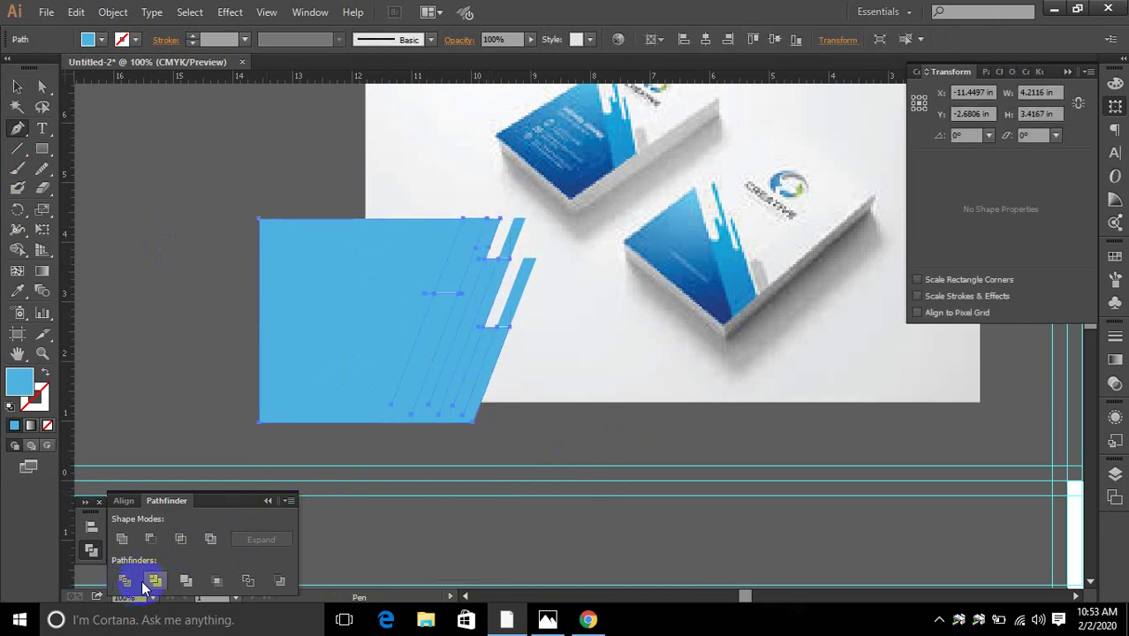
right_click(454, 394)
left_click(540, 426)
left_click(497, 265)
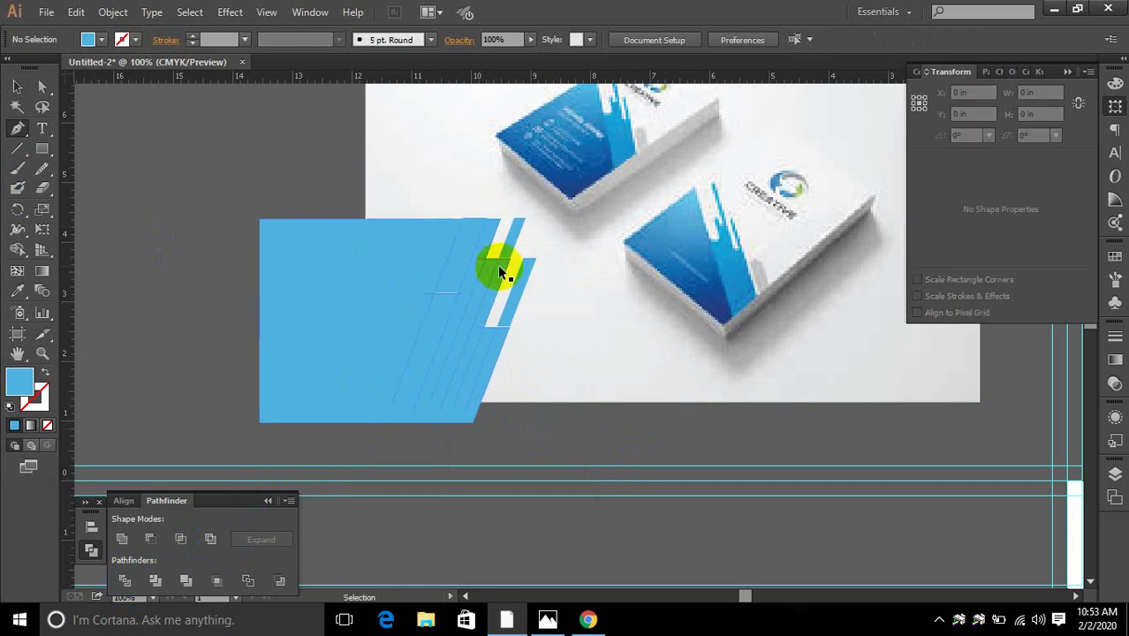
Inspect the cut pieces beside the upper gap up close and undo the last Divide.
scroll(493, 247, "up", 3)
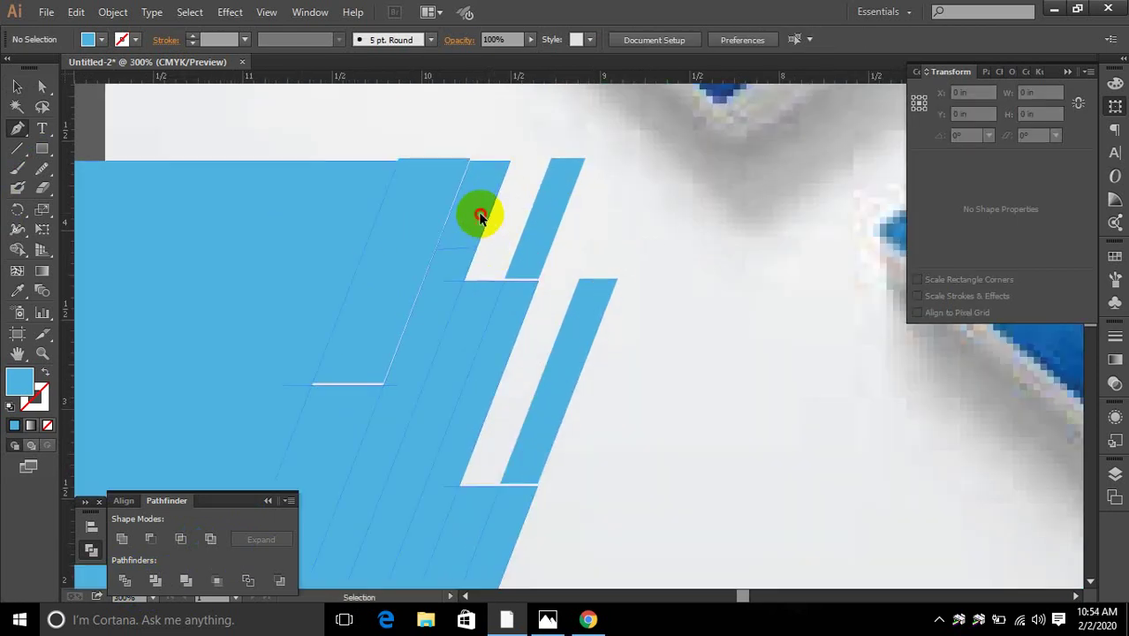
left_click(481, 219, "ctrl")
right_click(487, 221)
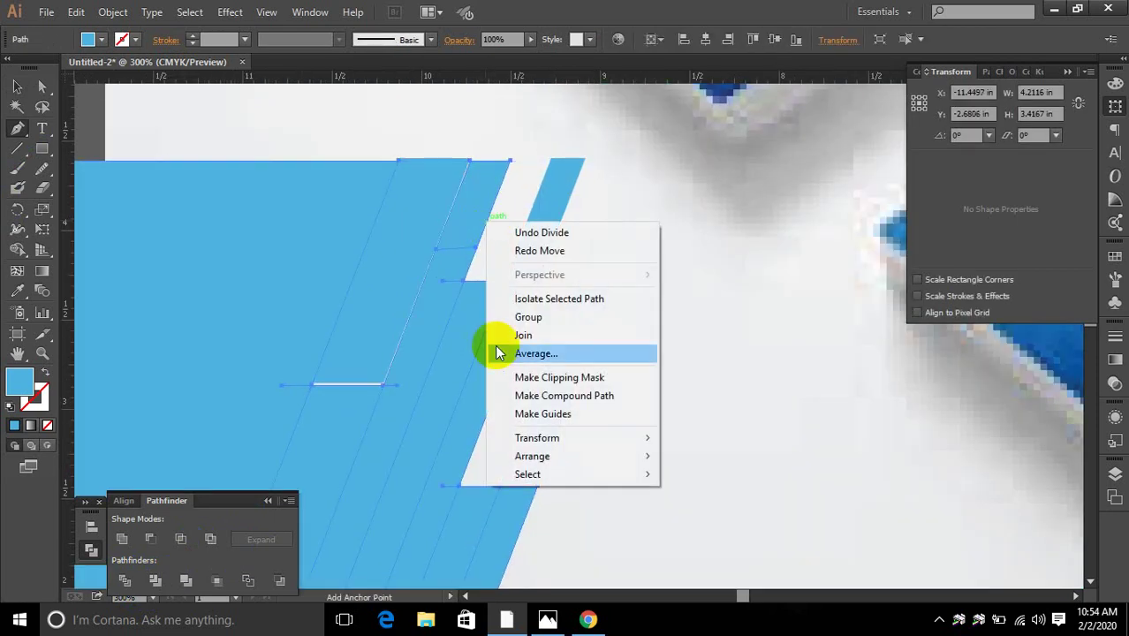
left_click(686, 546)
key("ctrl+z")
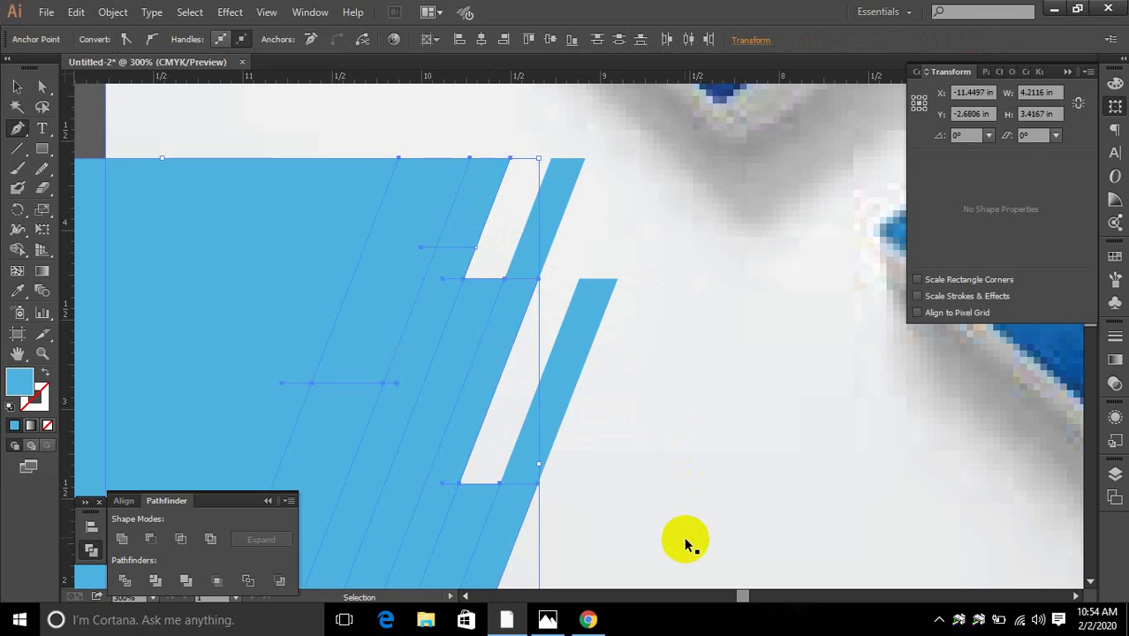
Undo the earlier short line and redraw it with the Pen tool as a longer horizontal line across the strip beside the upper gap.
key("ctrl+z")
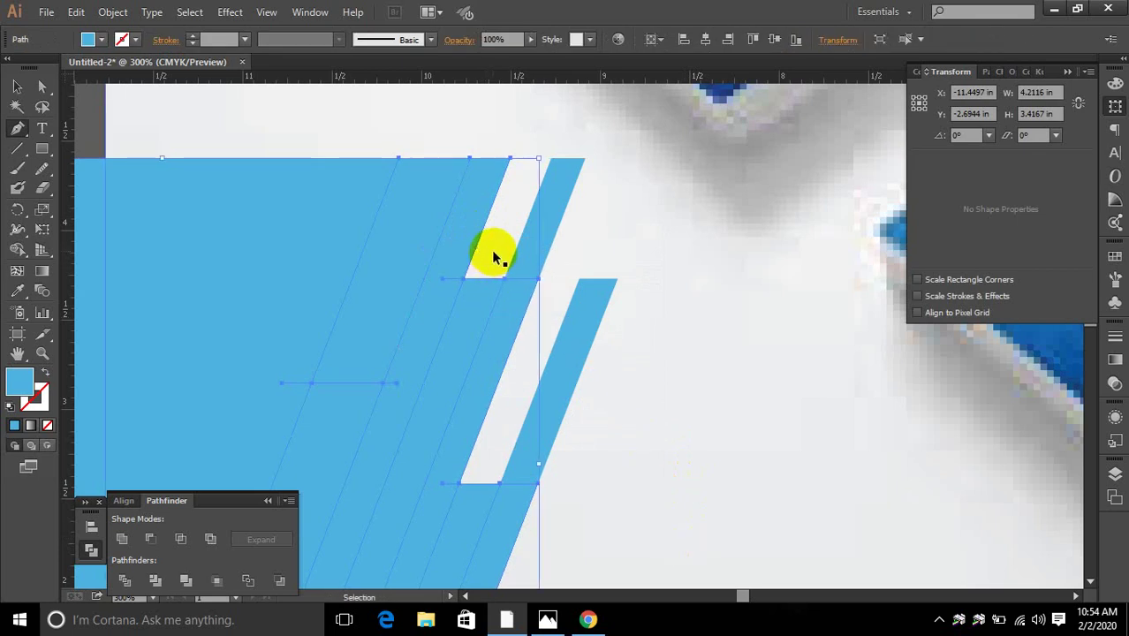
left_click(494, 252)
left_click(416, 251)
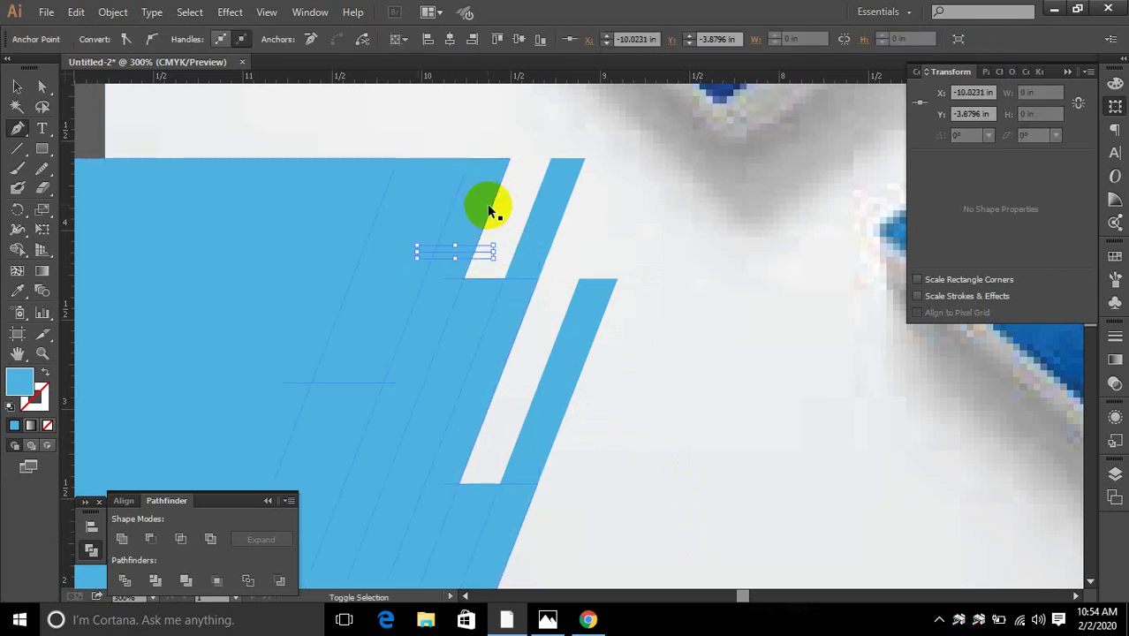
Cut the blue shape along the new short line with Pathfinder Divide and ungroup the result.
left_click(485, 204, "ctrl+shift")
left_click(125, 580)
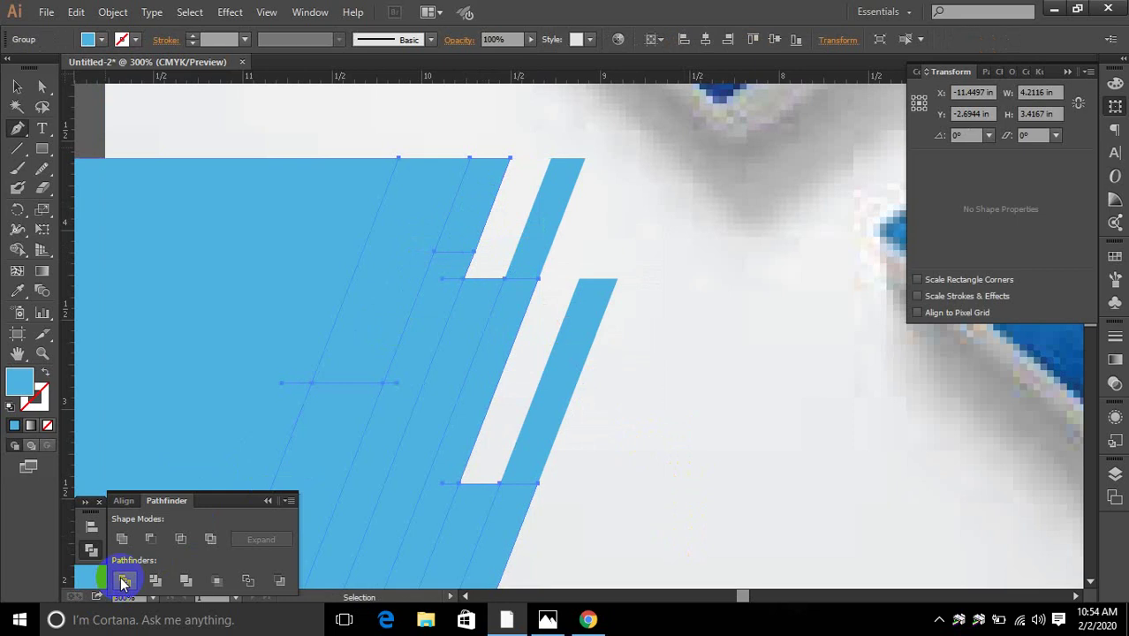
right_click(500, 381)
left_click(558, 475)
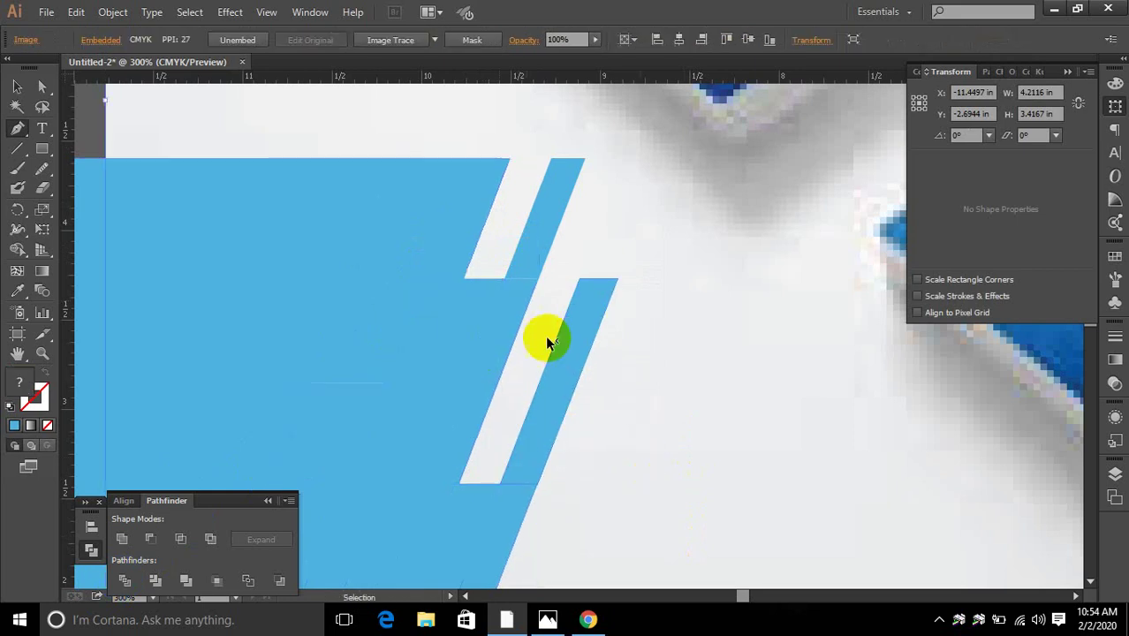
Delete the two upper strip pieces beside the upper gap to open two more staggered slanted gaps.
left_click(485, 194, "ctrl")
key("Delete")
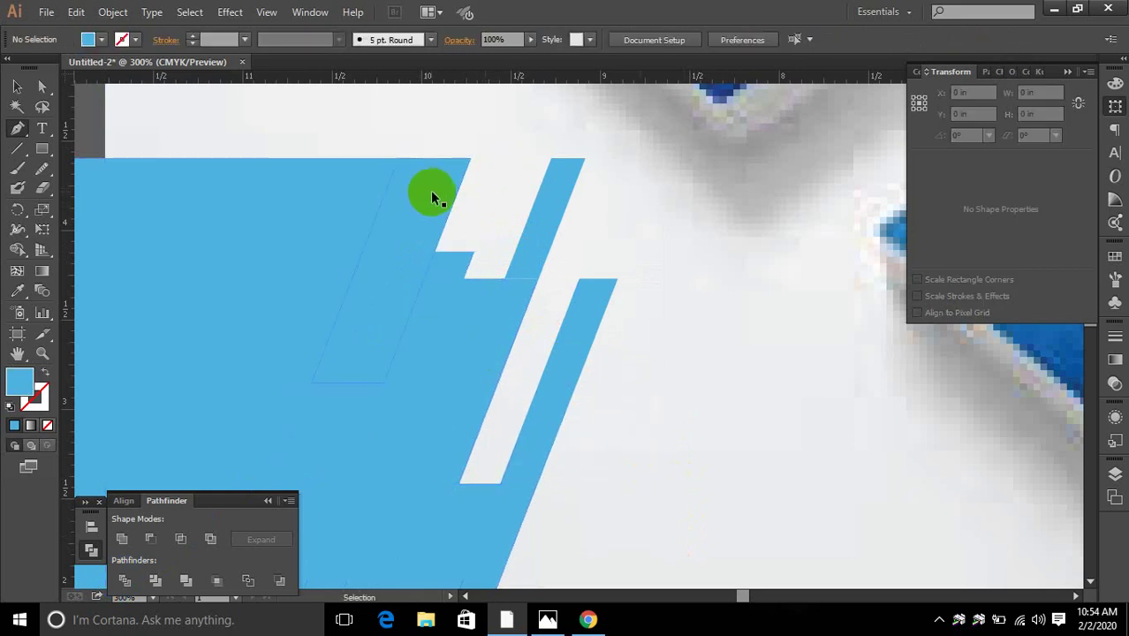
left_click(432, 196, "ctrl")
key("Delete")
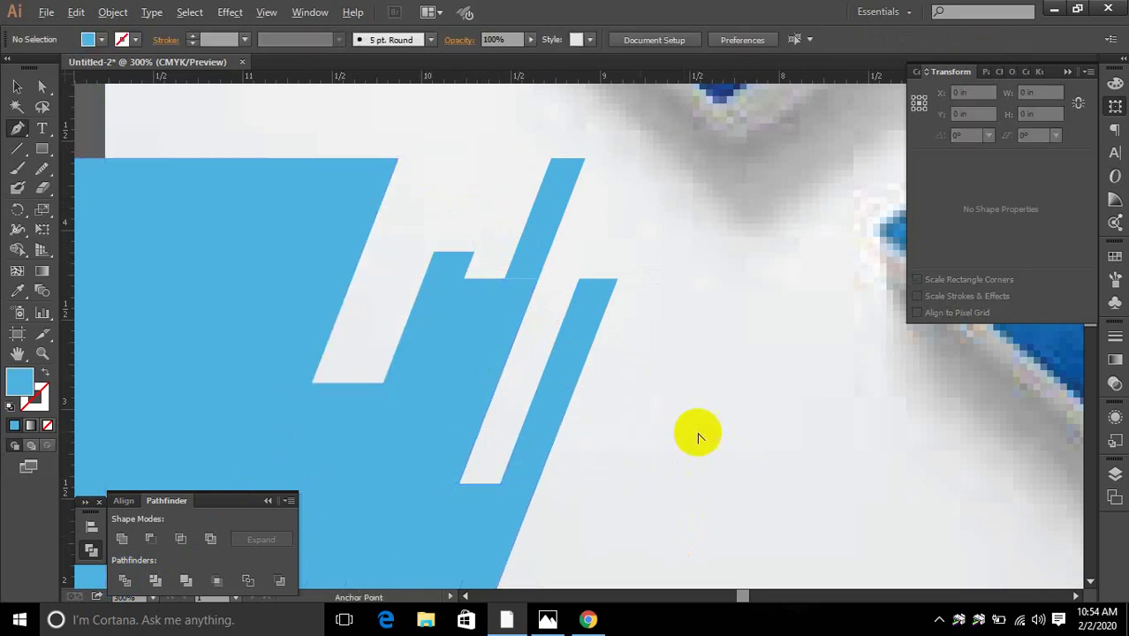
scroll(698, 437, "down", 6)
scroll(691, 422, "up", 3)
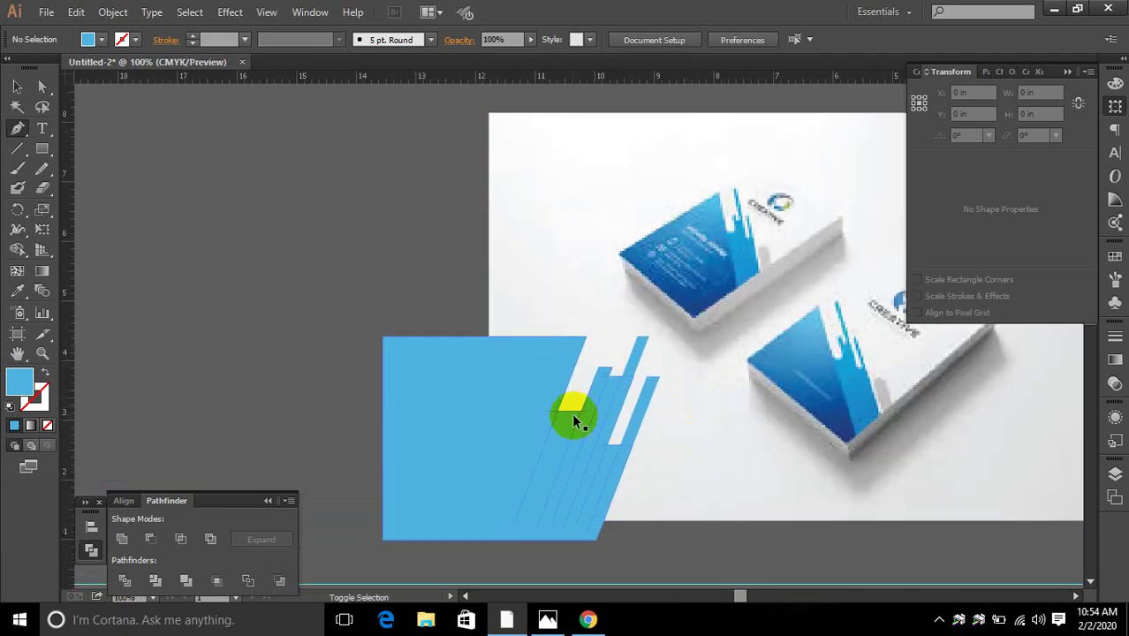
key("ctrl+a")
right_click(571, 412)
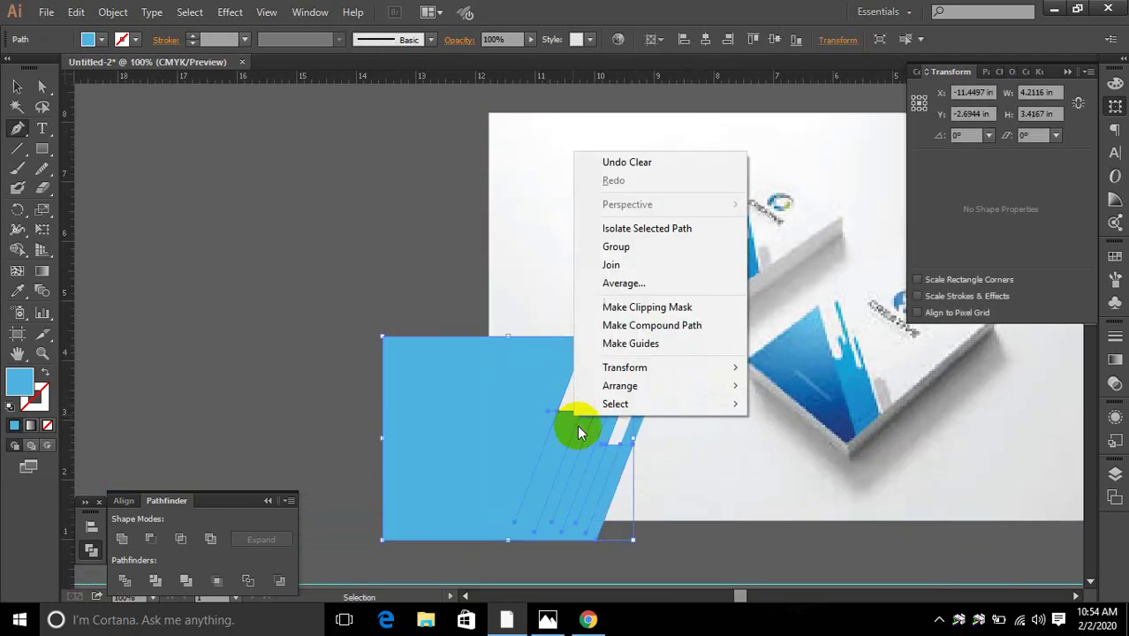
left_click(667, 496, "ctrl")
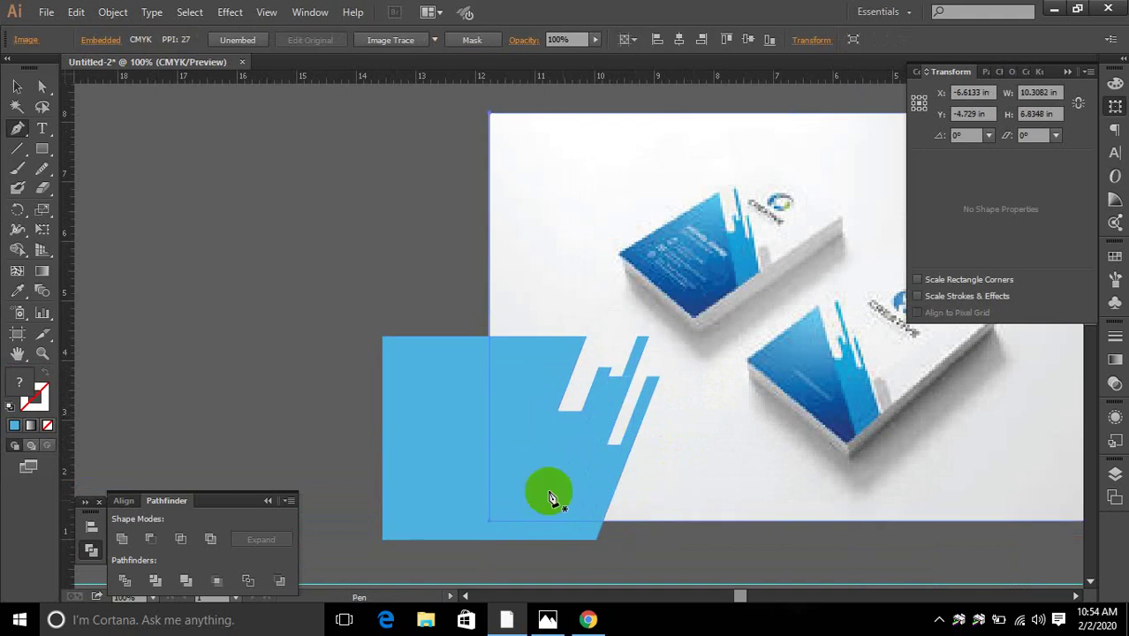
Extend the lower ends of the two innermost slanted lines past the shape's bottom edge, to about Y -0.76 in.
left_click(42, 87)
scroll(630, 518, "down", 2)
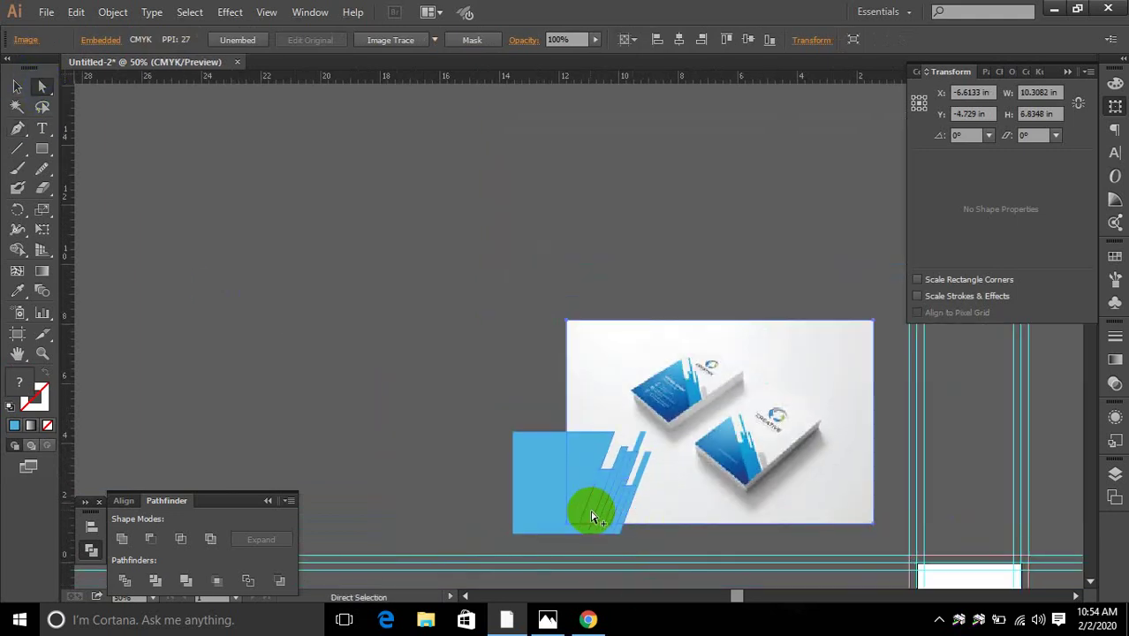
scroll(594, 515, "up", 4)
scroll(677, 454, "down", 3)
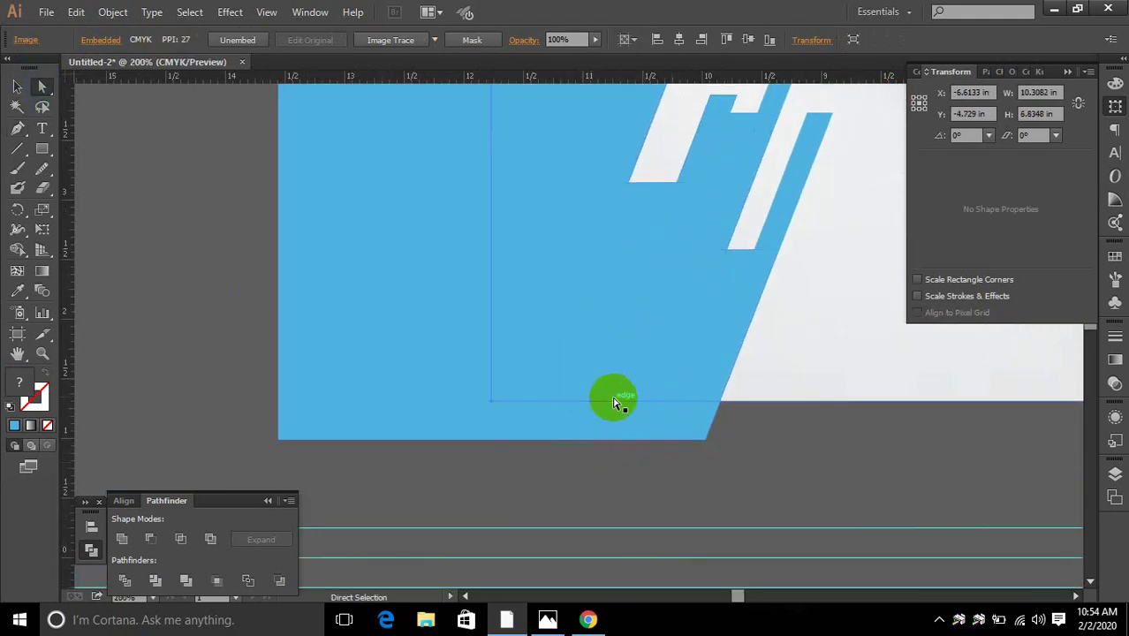
left_click_drag(616, 401, 582, 428)
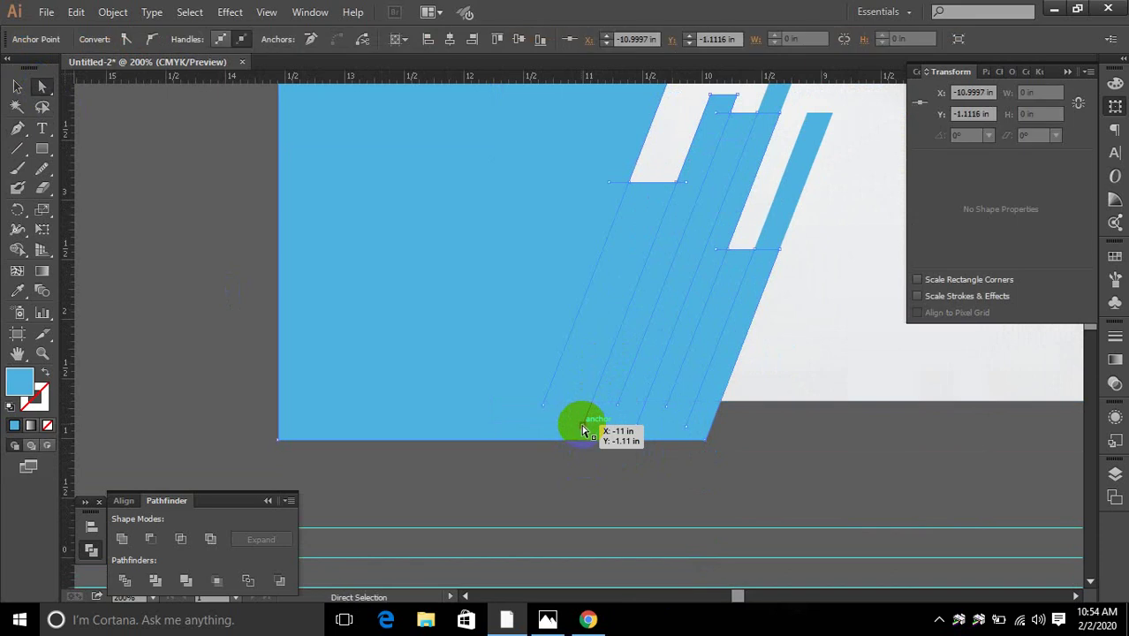
left_click(569, 449)
left_click(583, 429)
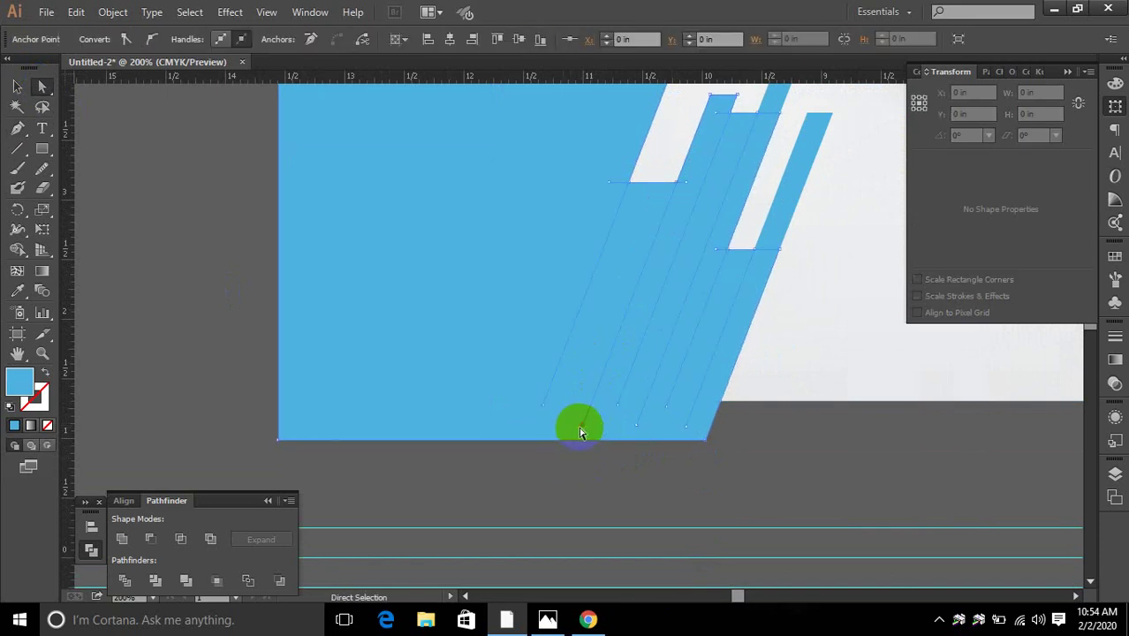
left_click_drag(579, 433, 566, 465)
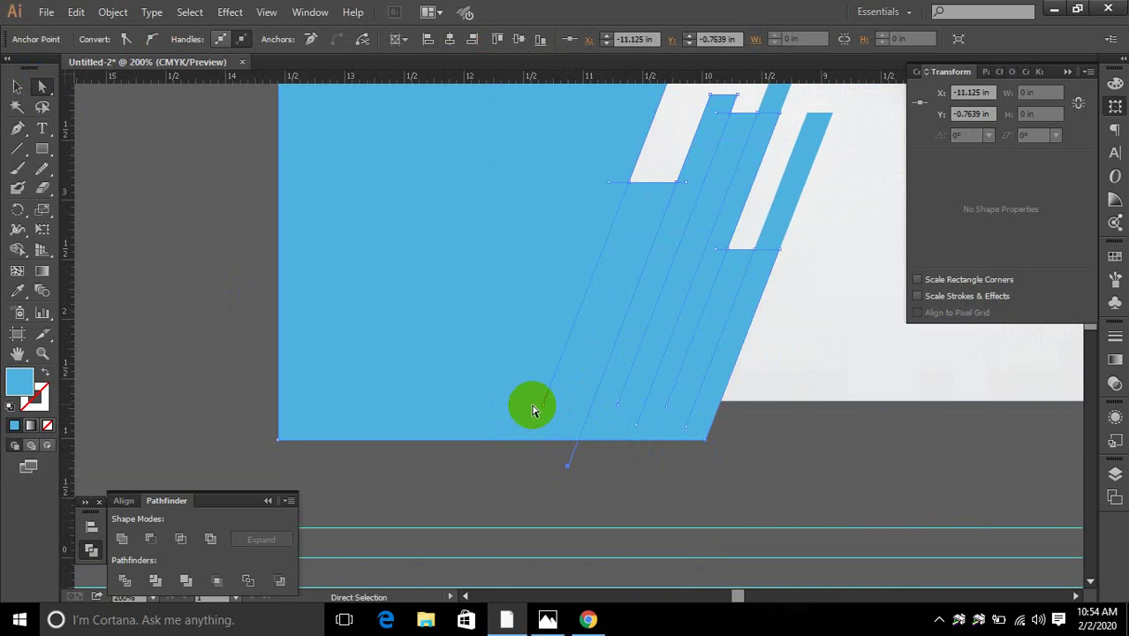
left_click_drag(544, 410, 517, 466)
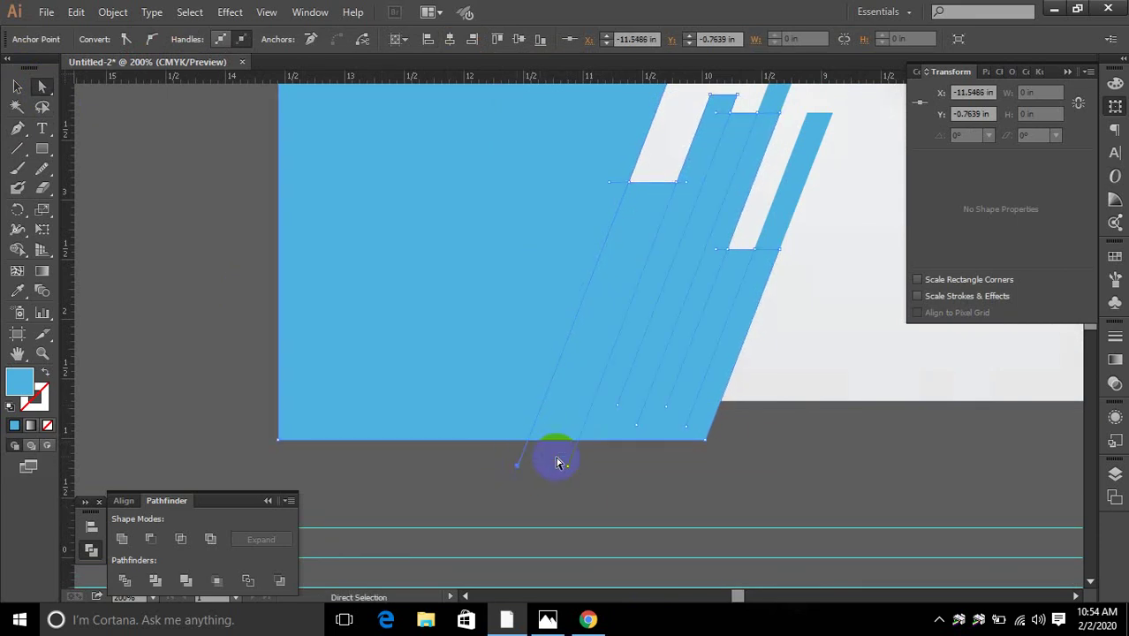
Cut the blue shape along the two extended slanted lines with Pathfinder Divide and ungroup the result.
left_click(618, 409)
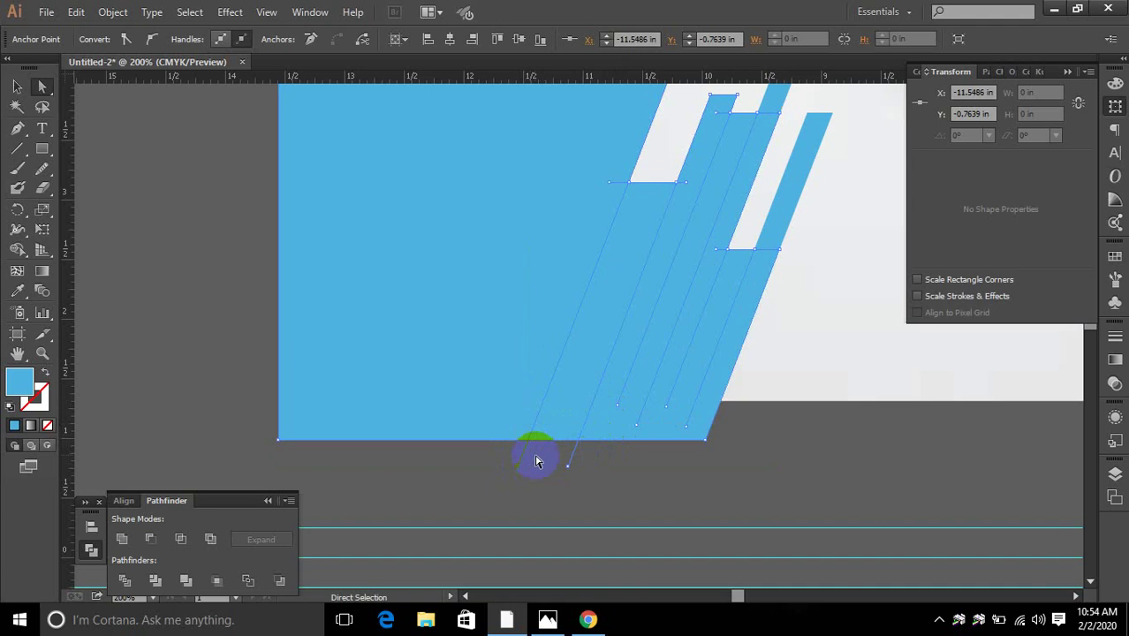
left_click(485, 397, "shift")
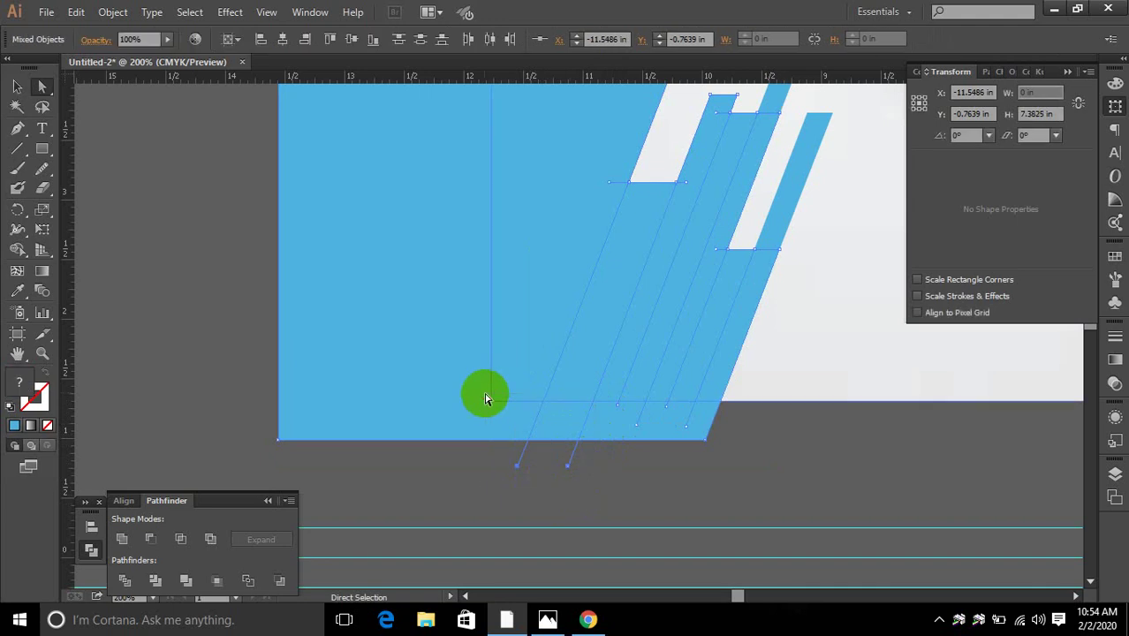
left_click(128, 580)
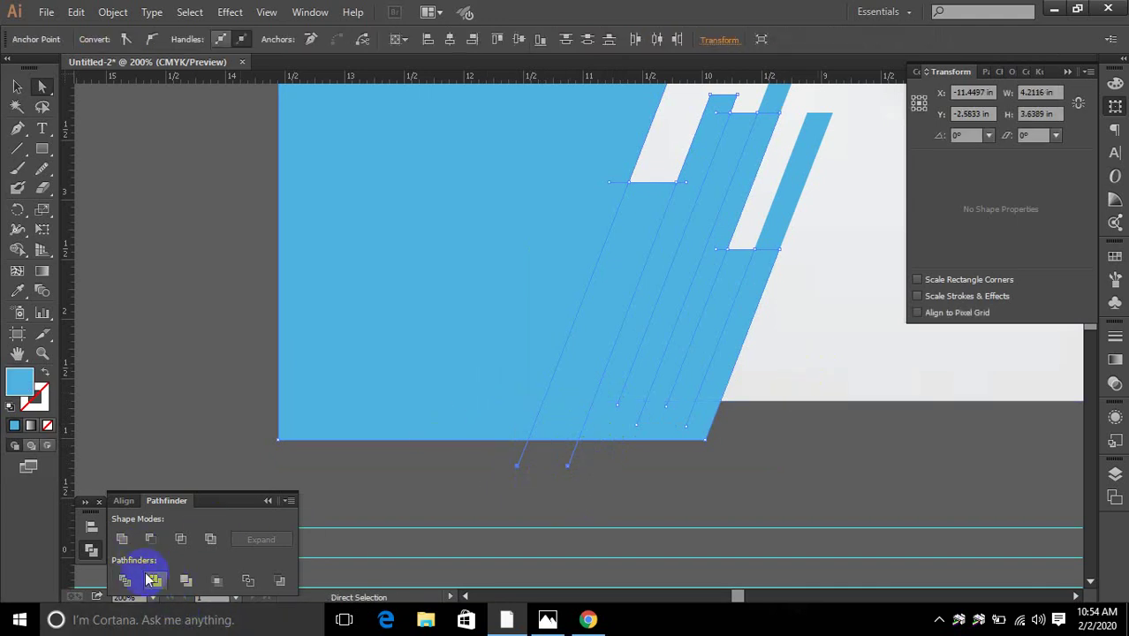
right_click(534, 429)
left_click(555, 507)
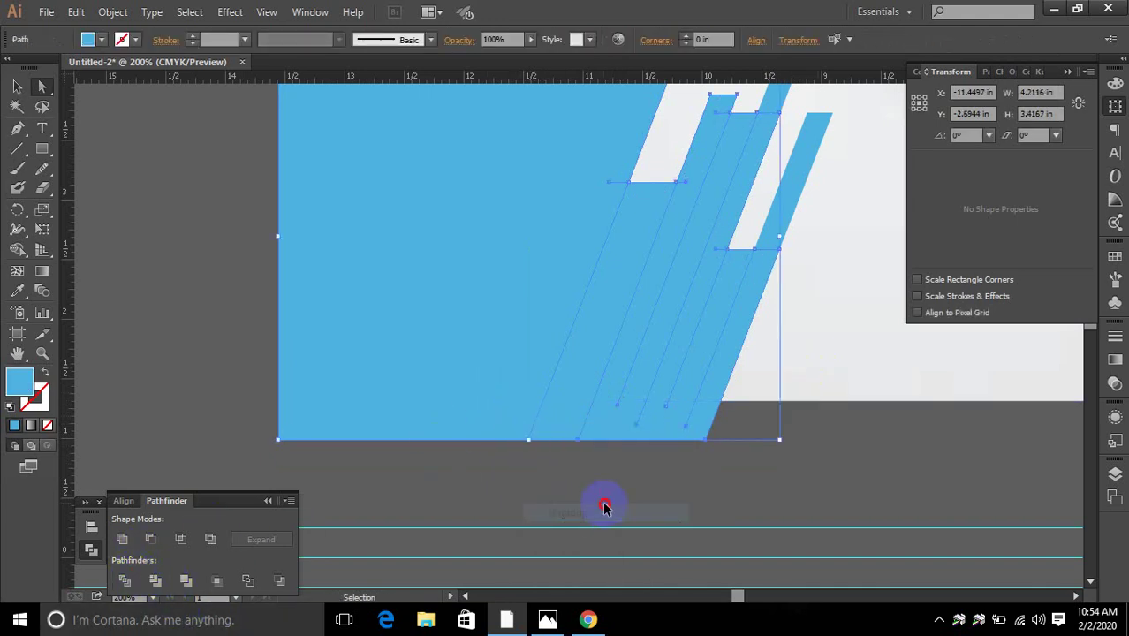
Try to recolour the stripe pieces along the slanted edge with a blue chosen in the Color Picker.
left_click(753, 464)
left_click_drag(746, 475, 592, 333)
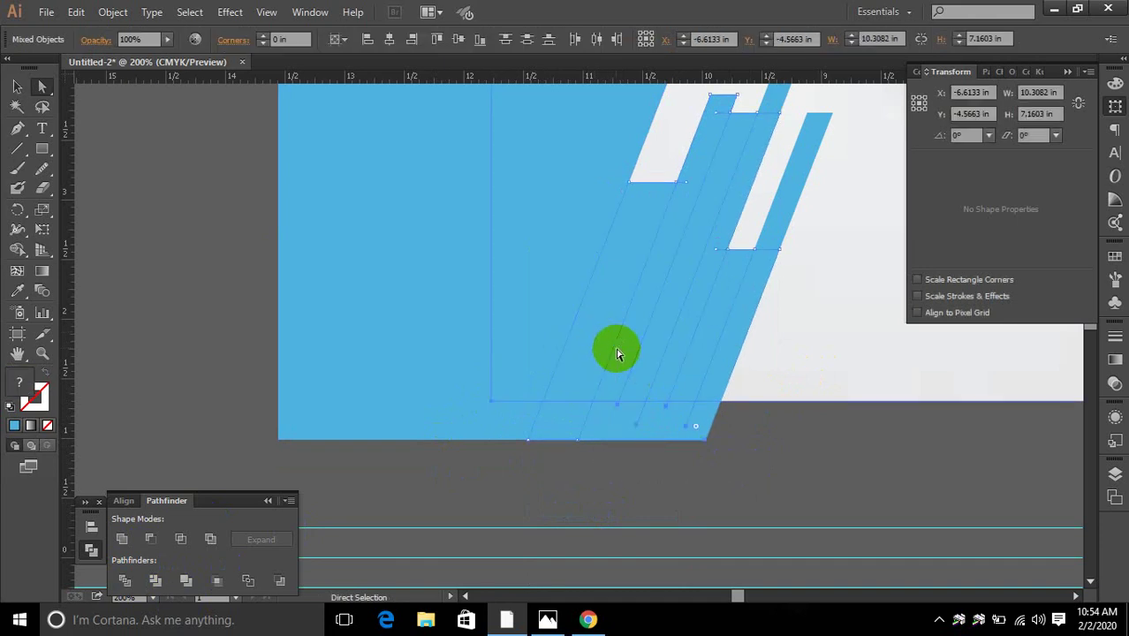
left_click(18, 290)
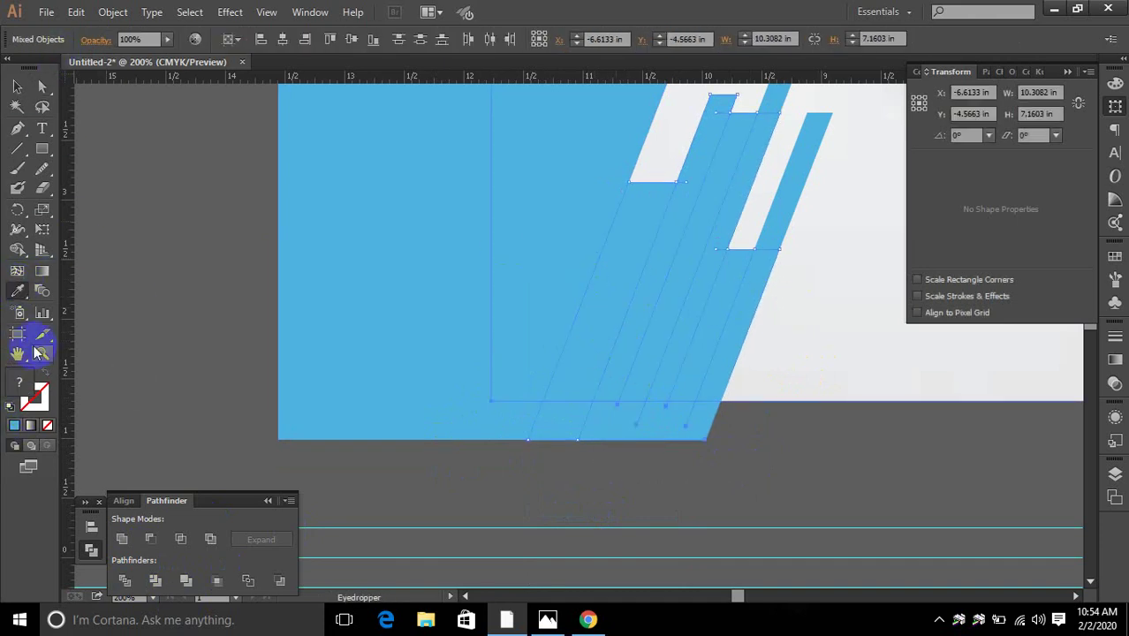
double_click(17, 379)
left_click(861, 270)
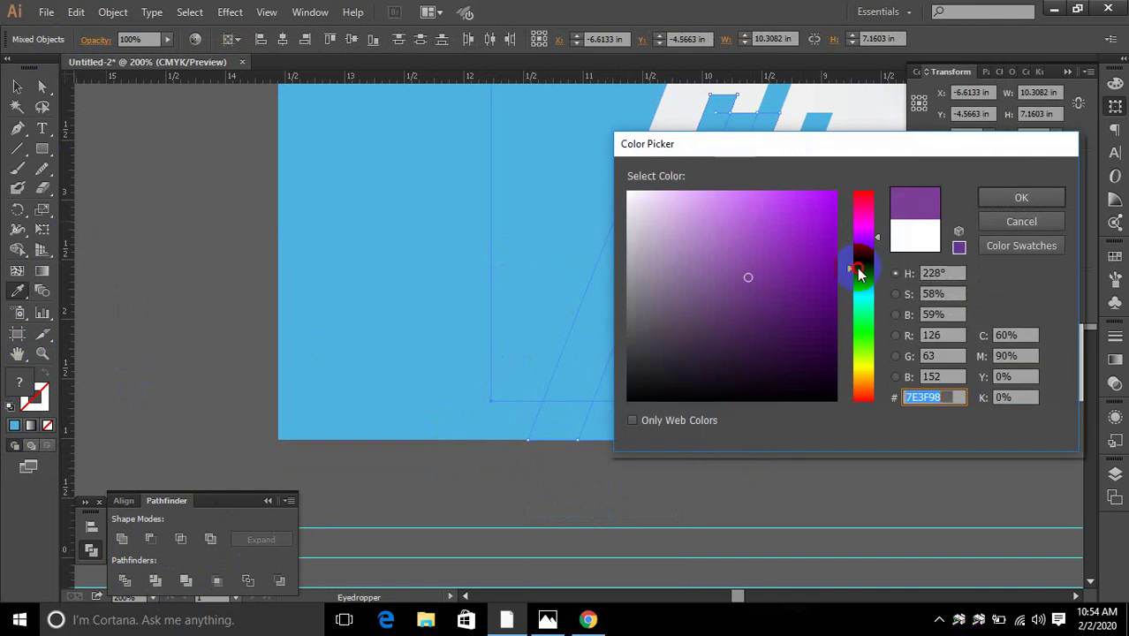
left_click(801, 269)
left_click(1021, 198)
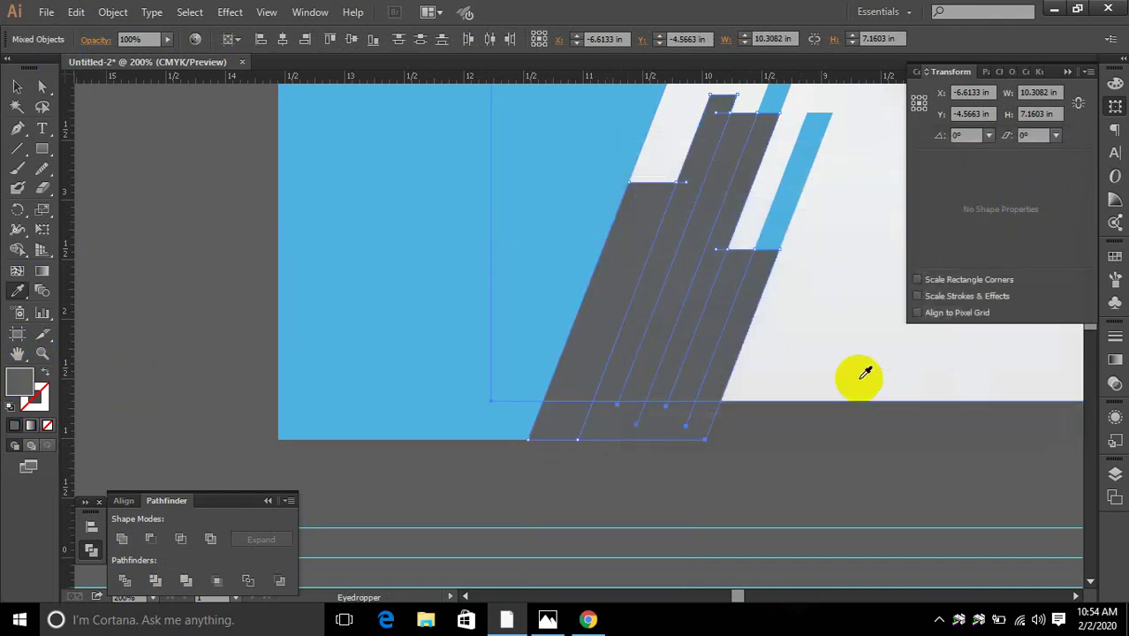
Move the reference image horizontally away from the artwork so that the blue shape and stripes stand clear of it.
scroll(806, 310, "up", 1)
scroll(806, 310, "down", 2)
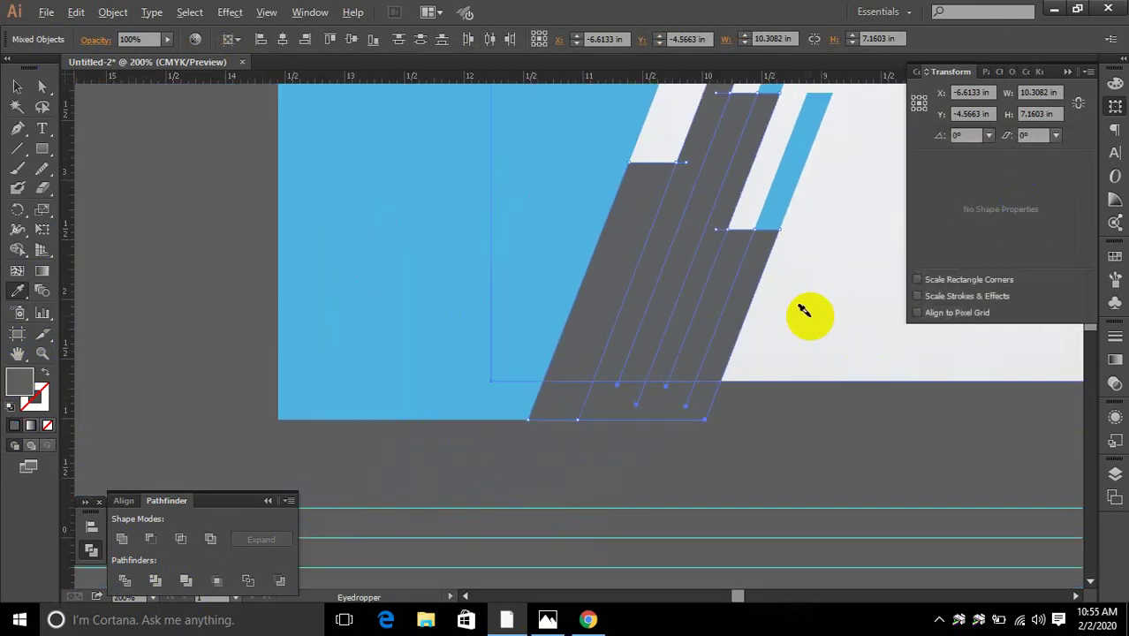
left_click(16, 86)
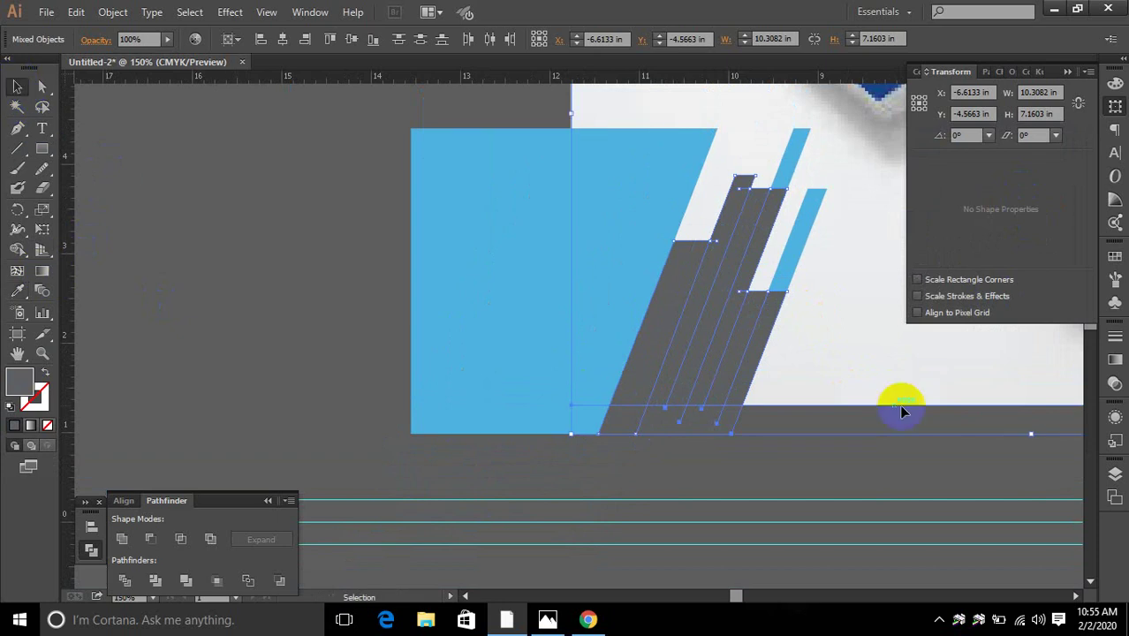
left_click_drag(849, 257, 666, 413)
key("ctrl+z")
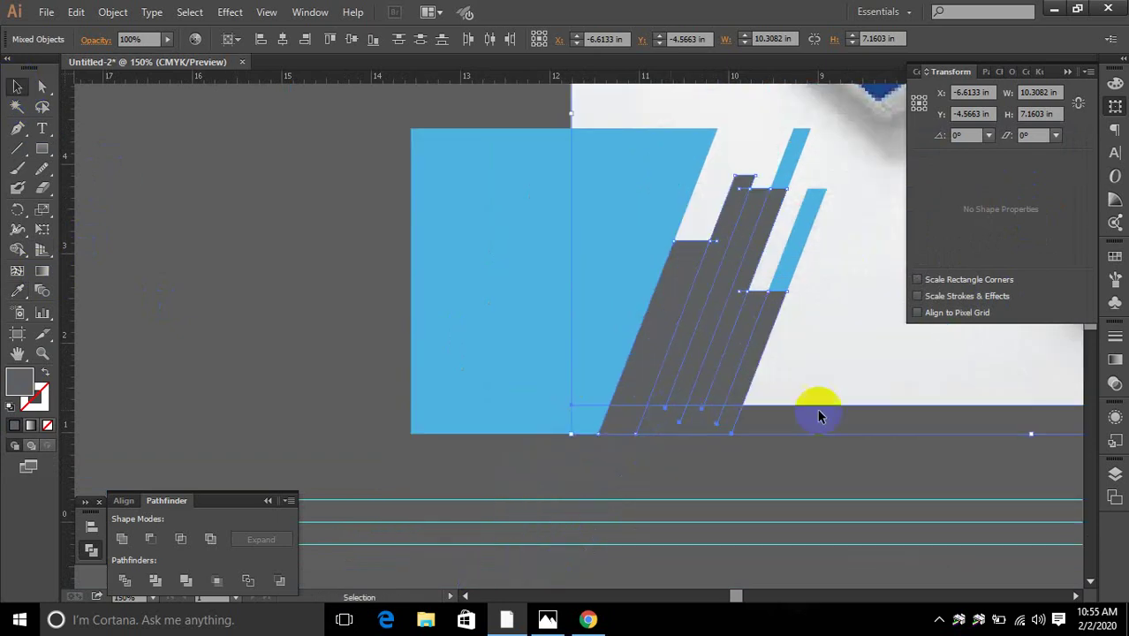
scroll(819, 407, "down", 2)
left_click(830, 421)
left_click_drag(839, 346, 1066, 361)
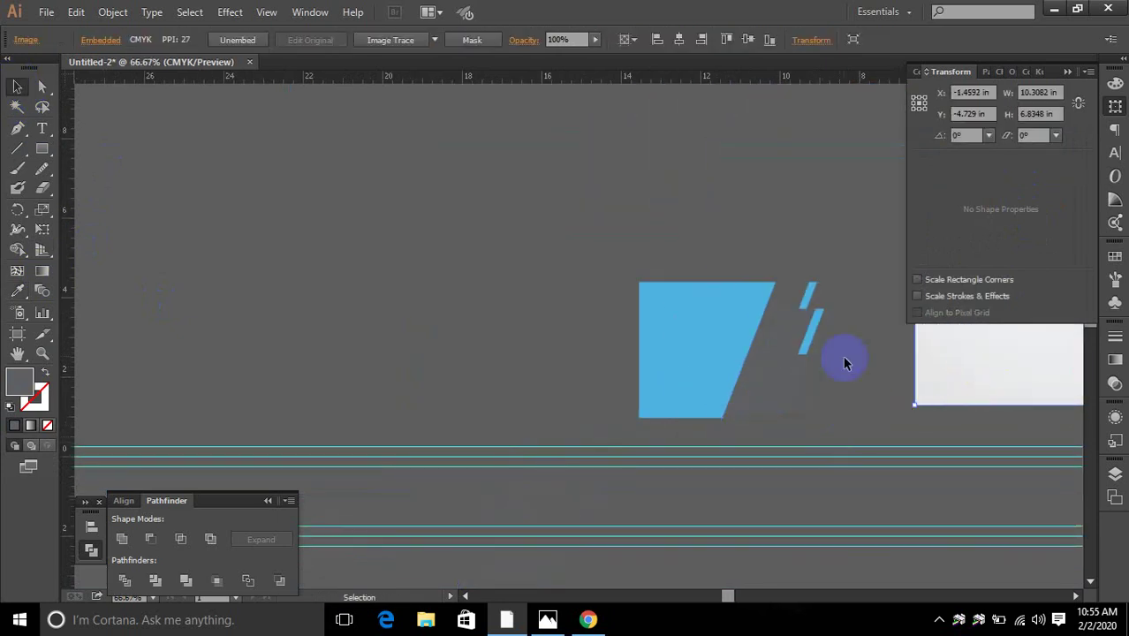
Fill the stripe pieces beside the light blue shape with the medium blue swatch and deselect them.
left_click(781, 409)
left_click(98, 44)
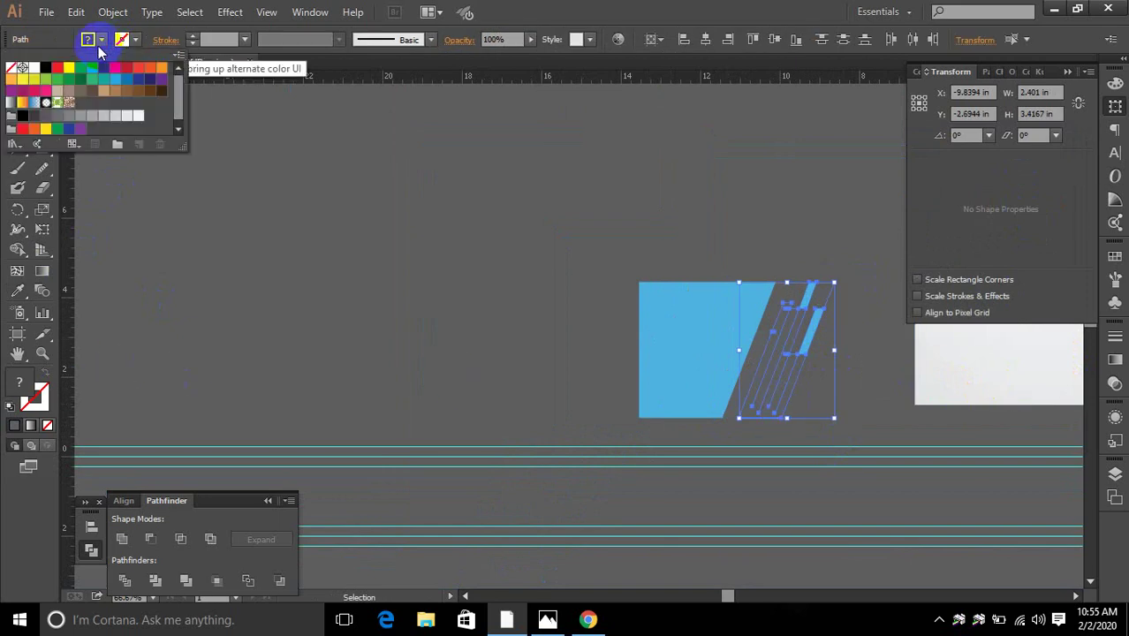
left_click(126, 78)
key("a")
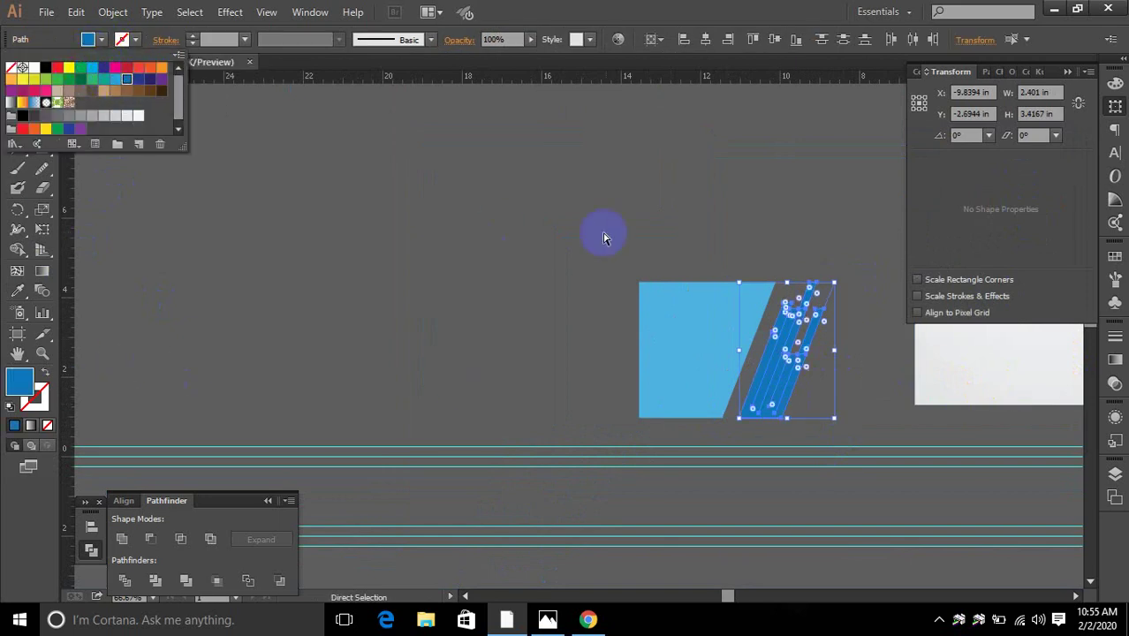
left_click(670, 223)
Match the remaining grey slanted strip to the medium blue of the stripes with the Eyedropper.
key("v")
left_click(751, 384)
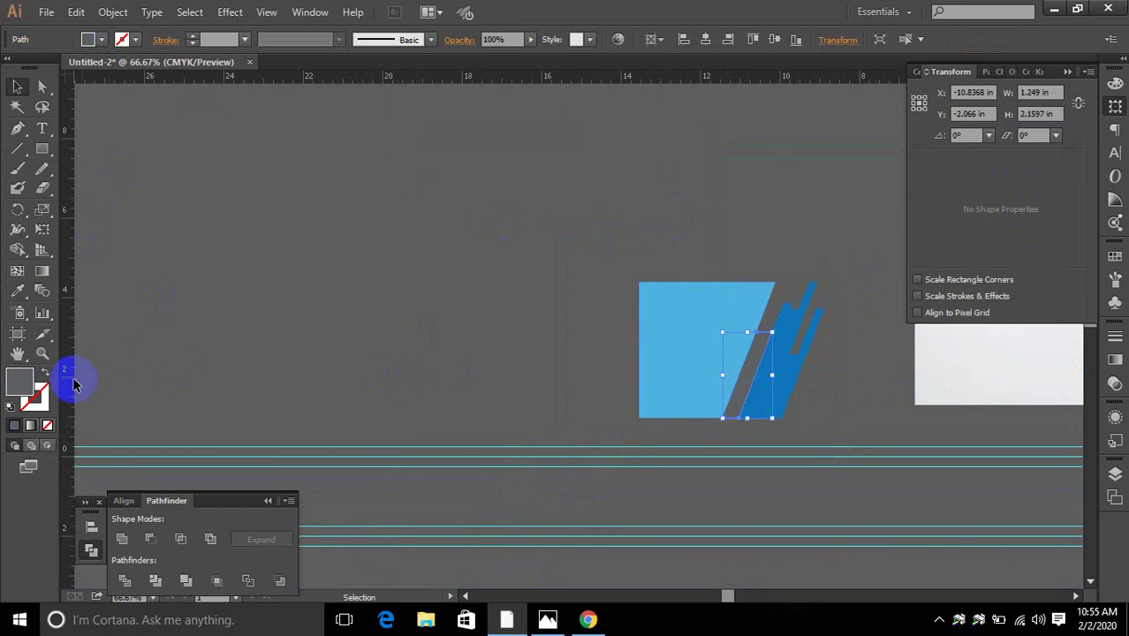
left_click(17, 291)
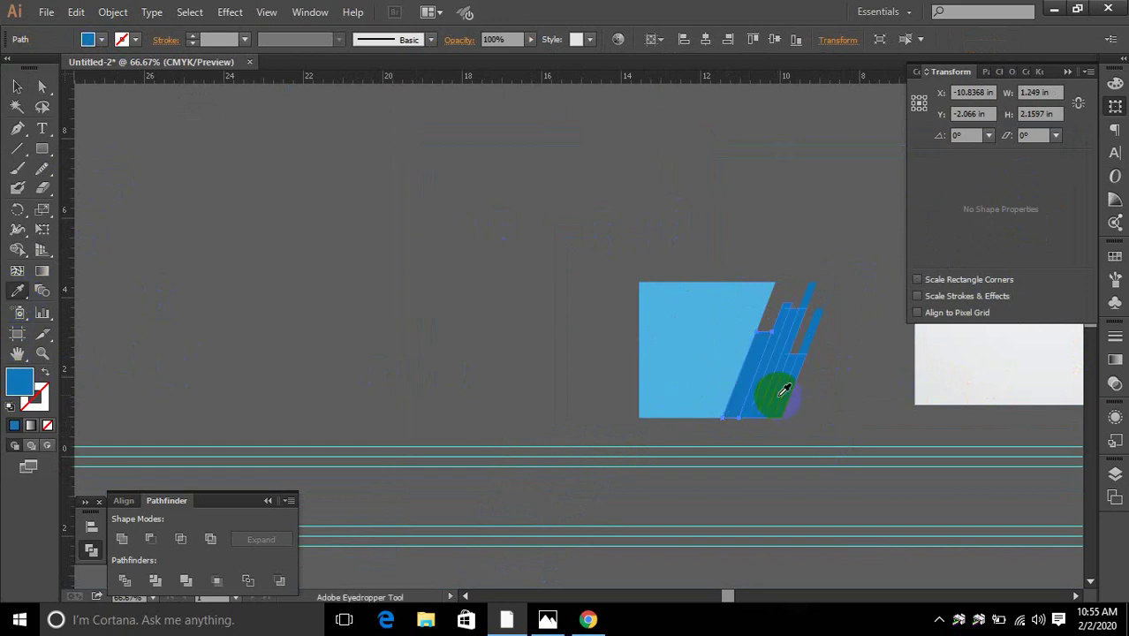
Merge the medium blue stripe pieces into one shape with Pathfinder Unite.
key("v")
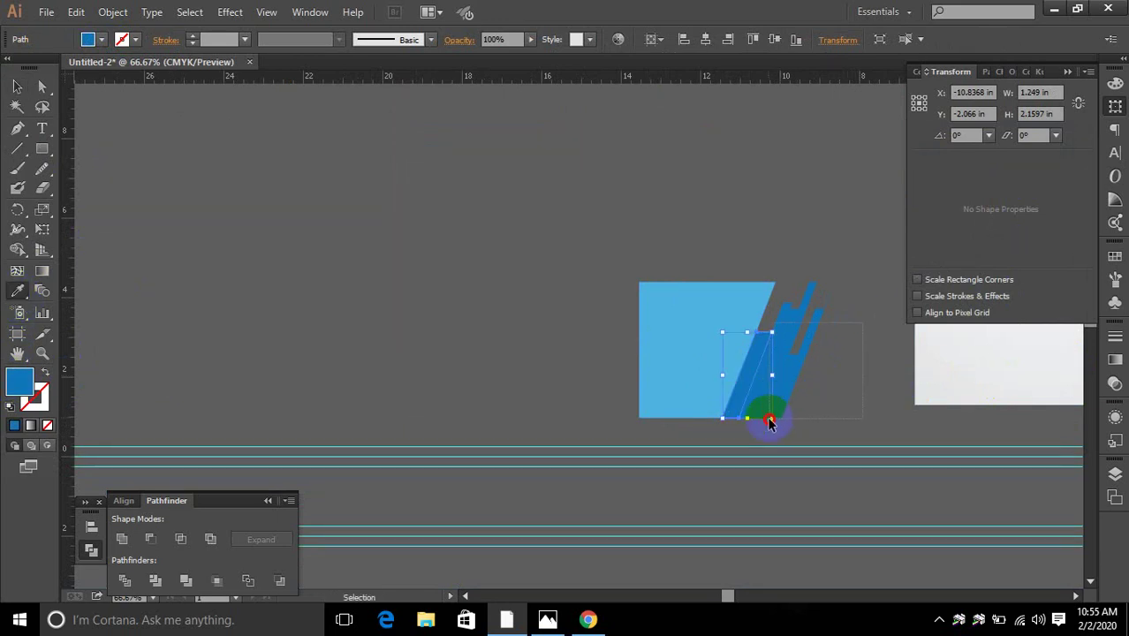
left_click_drag(769, 419, 770, 419)
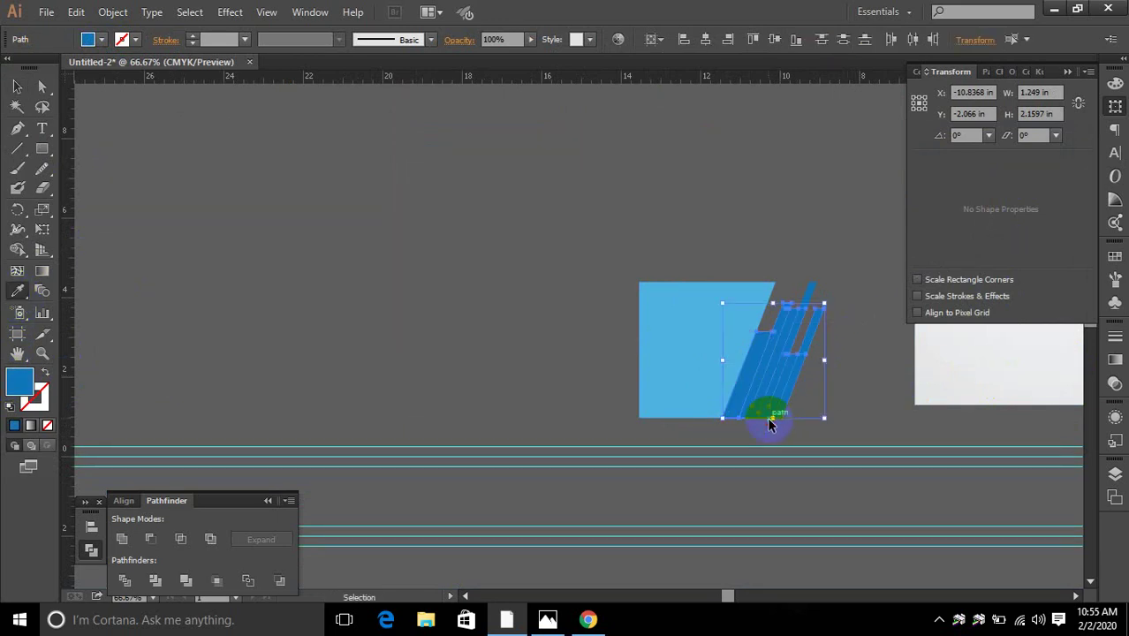
left_click(120, 541)
left_click(411, 365, "ctrl")
Recolour the light blue shape with the Eyedropper by sampling the blue of the reference cards.
key("ctrl+minus")
key("ctrl+minus")
left_click_drag(859, 363, 644, 328)
left_click(541, 302, "ctrl")
left_click(706, 251)
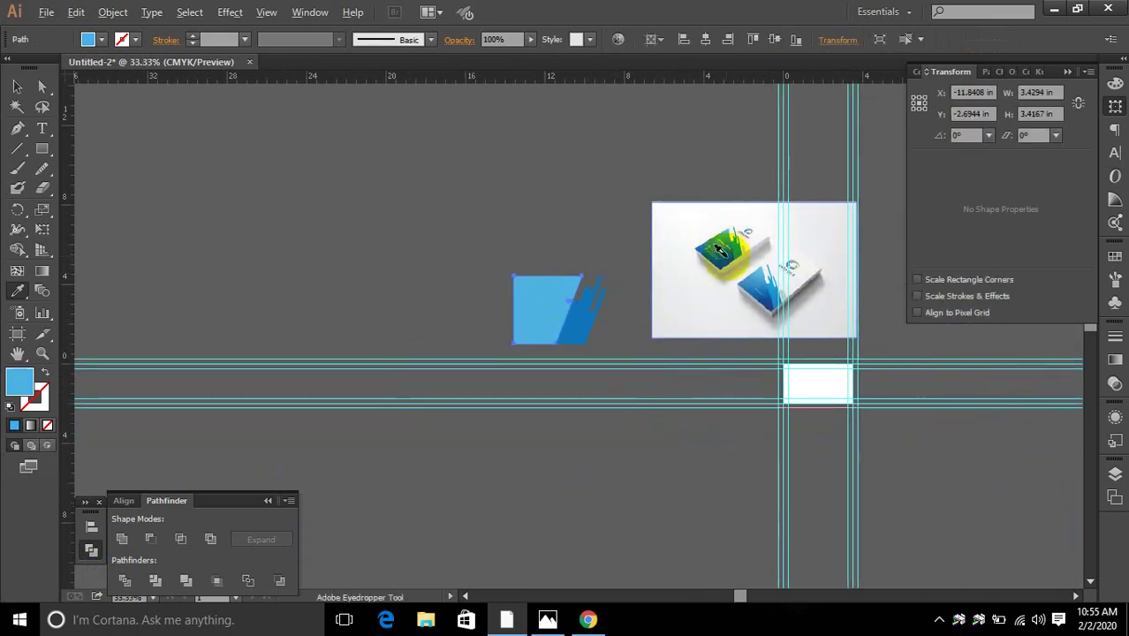
scroll(723, 251, "up", 2)
left_click(784, 294)
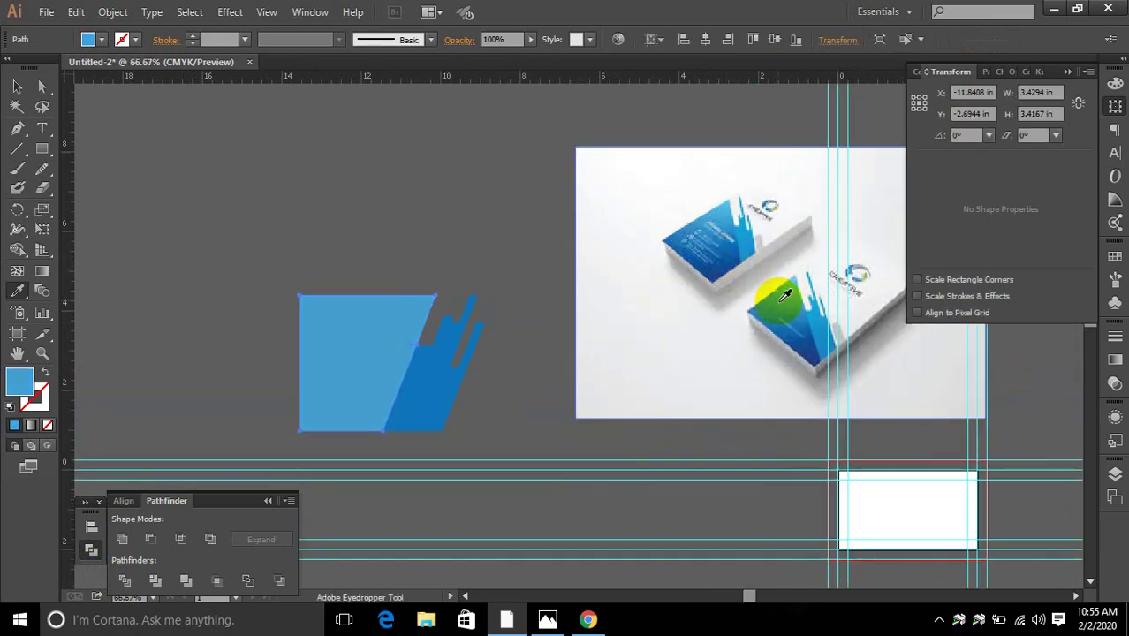
Recolour the stripe shape with the Eyedropper from the reference card's blue stripes and merge it with the remaining stripe using Pathfinder Unite.
left_click(487, 383, "ctrl")
left_click(426, 399, "ctrl")
left_click(822, 327)
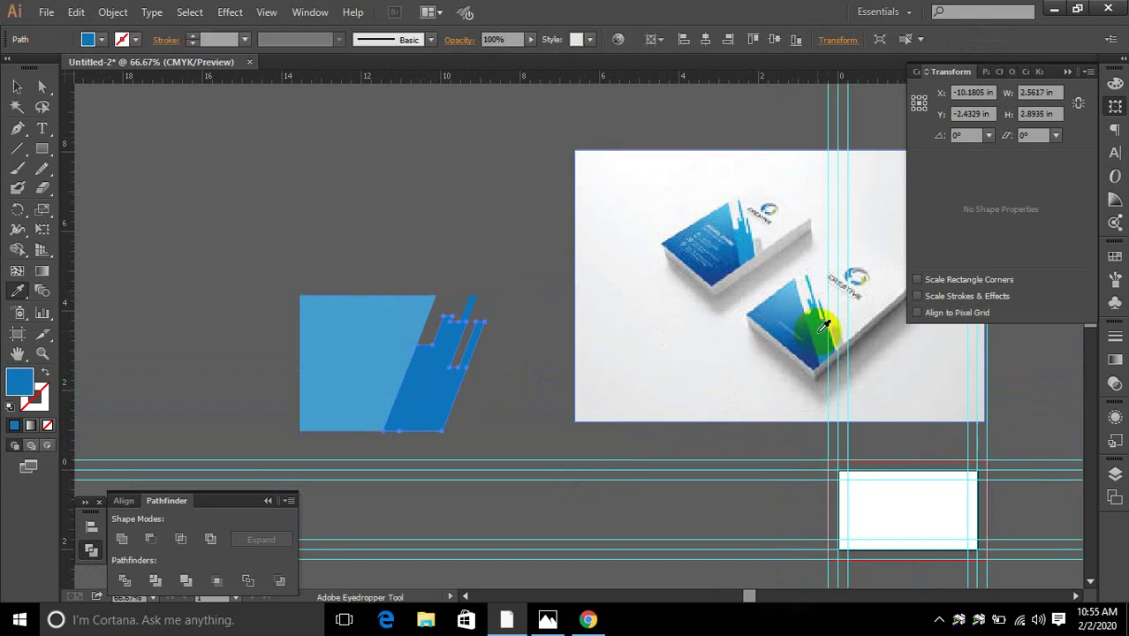
left_click(818, 332)
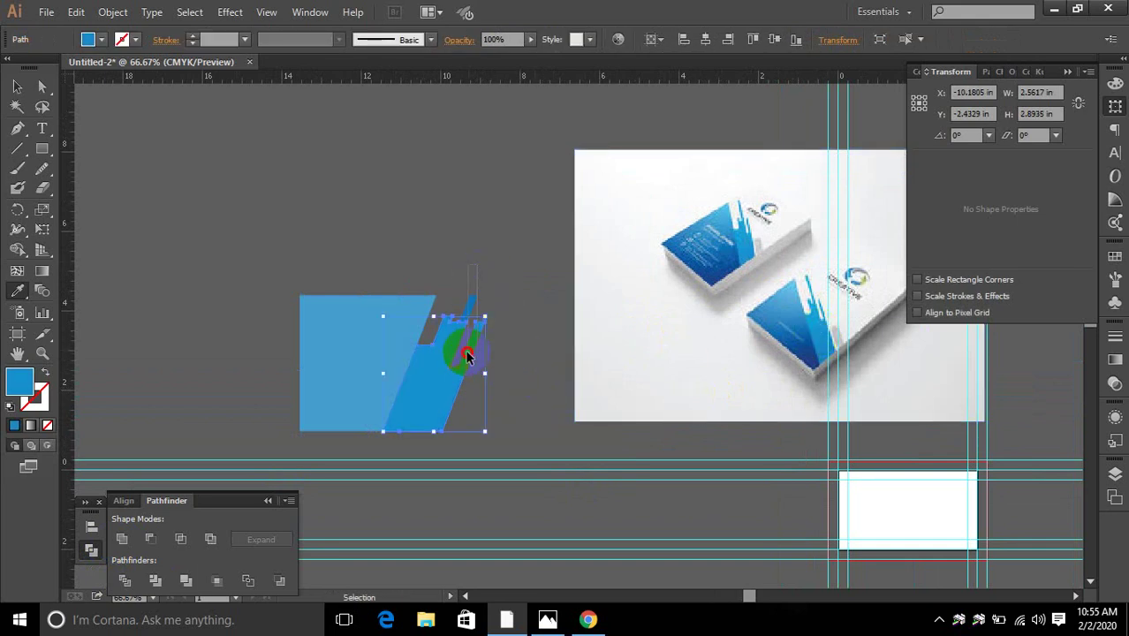
left_click_drag(468, 353, 458, 363)
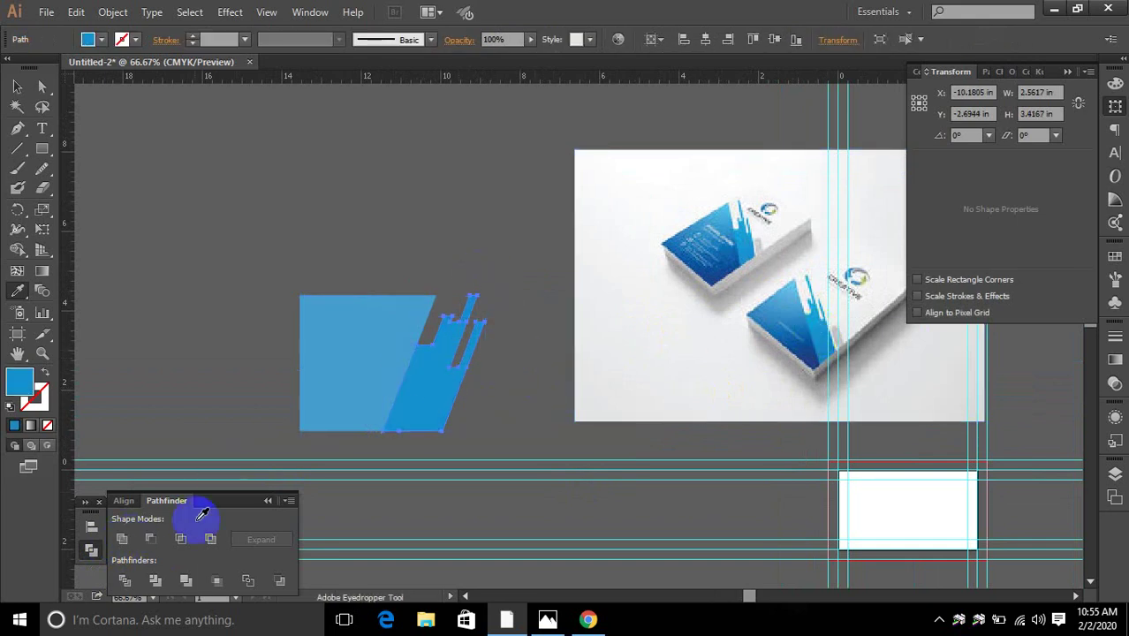
left_click(521, 411)
Fill both the slanted light blue shape and the merged stripe shape with the light grey background of the reference image using the Eyedropper.
left_click_drag(374, 408, 593, 408)
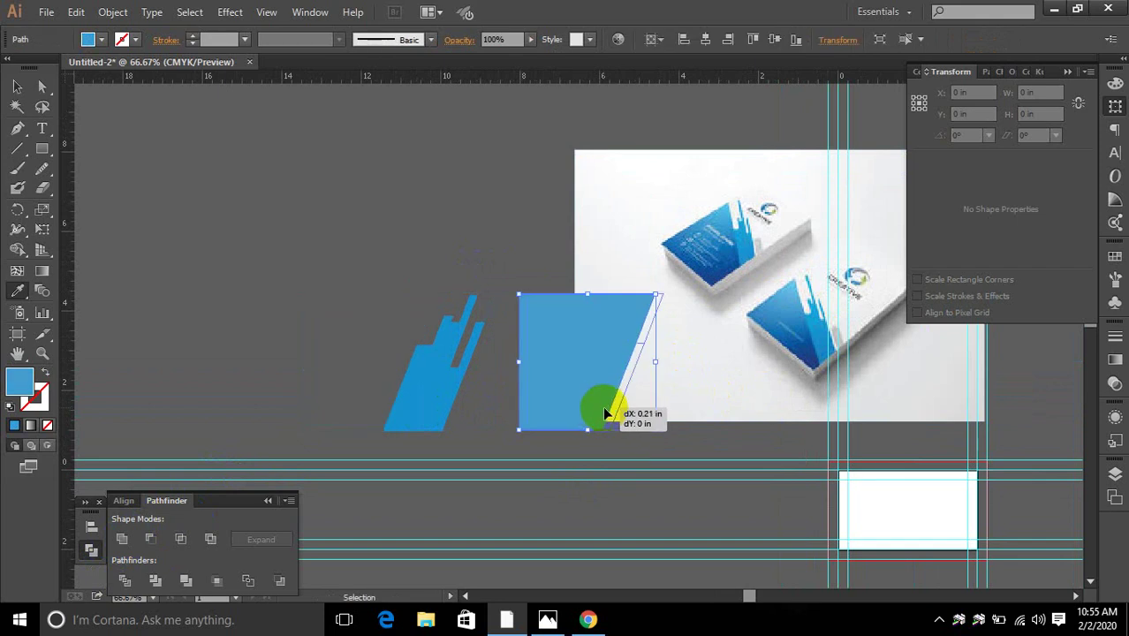
key("ctrl+z")
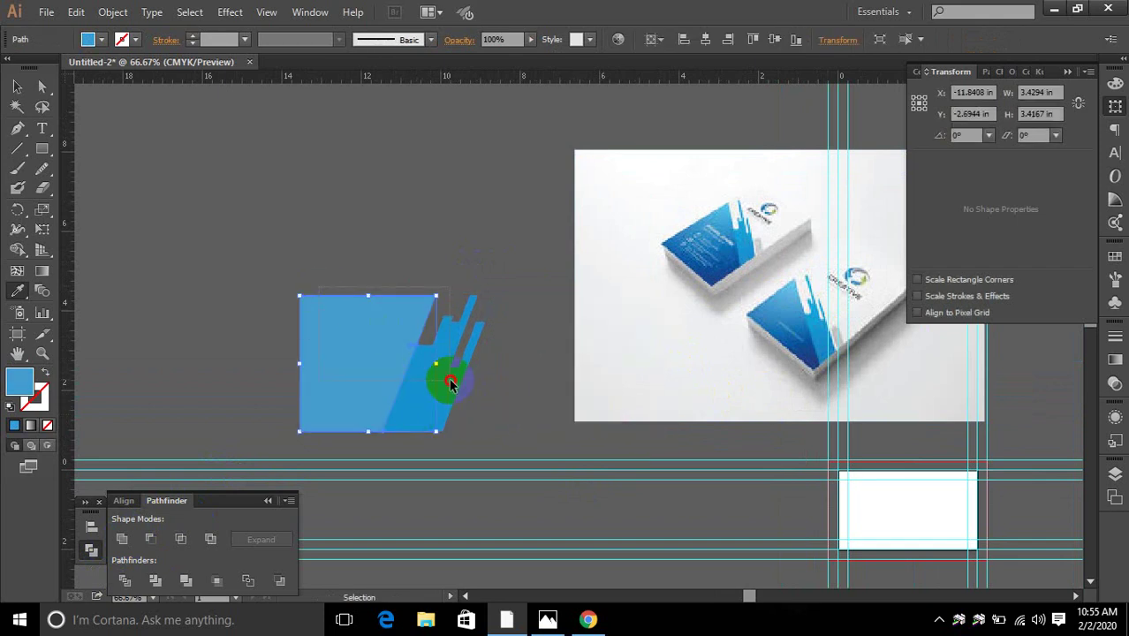
key("i")
left_click(617, 402)
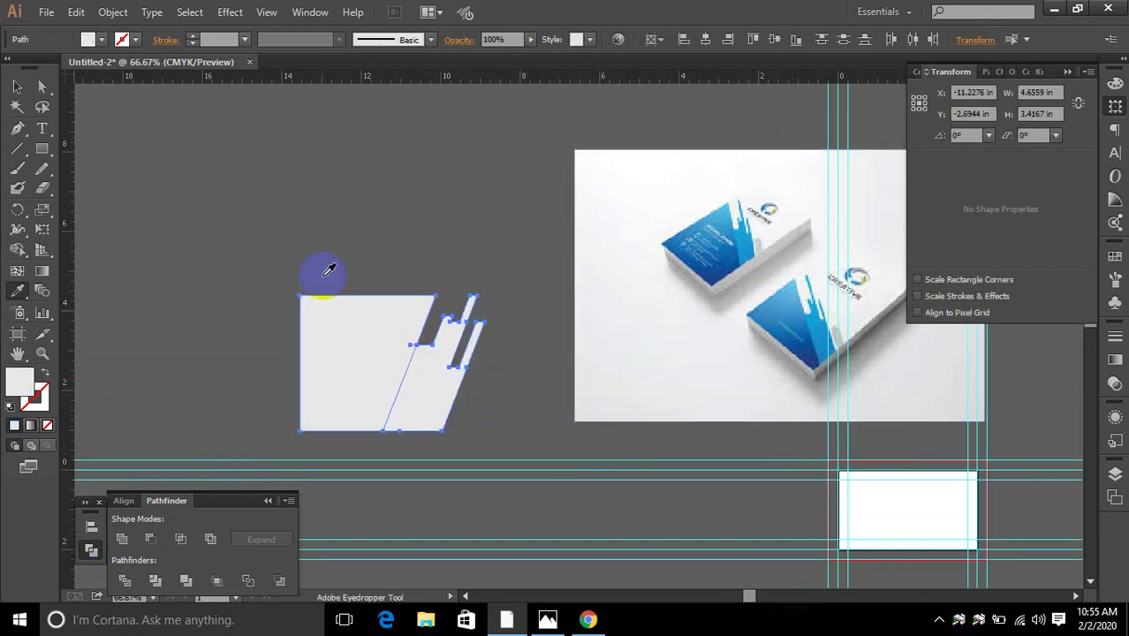
Undo the last white recolouring of the card shapes and move the blue shapes over the mockup image's lower edge.
key("ctrl+z")
left_click_drag(432, 378, 667, 384)
scroll(662, 381, "down", 1)
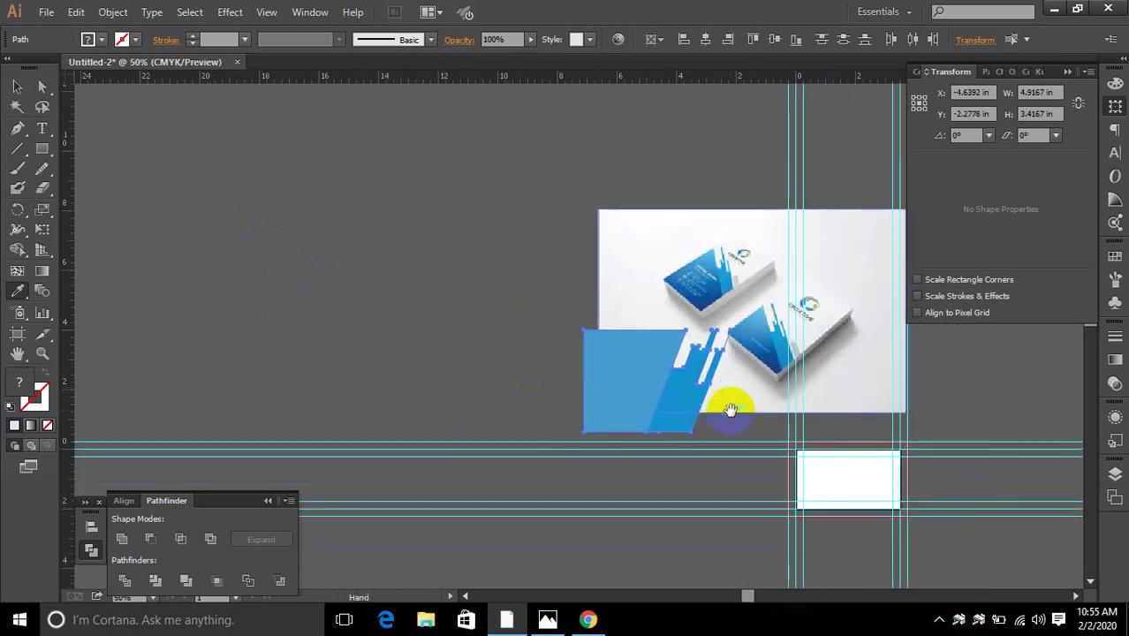
left_click_drag(730, 410, 504, 428)
scroll(478, 406, "up", 2)
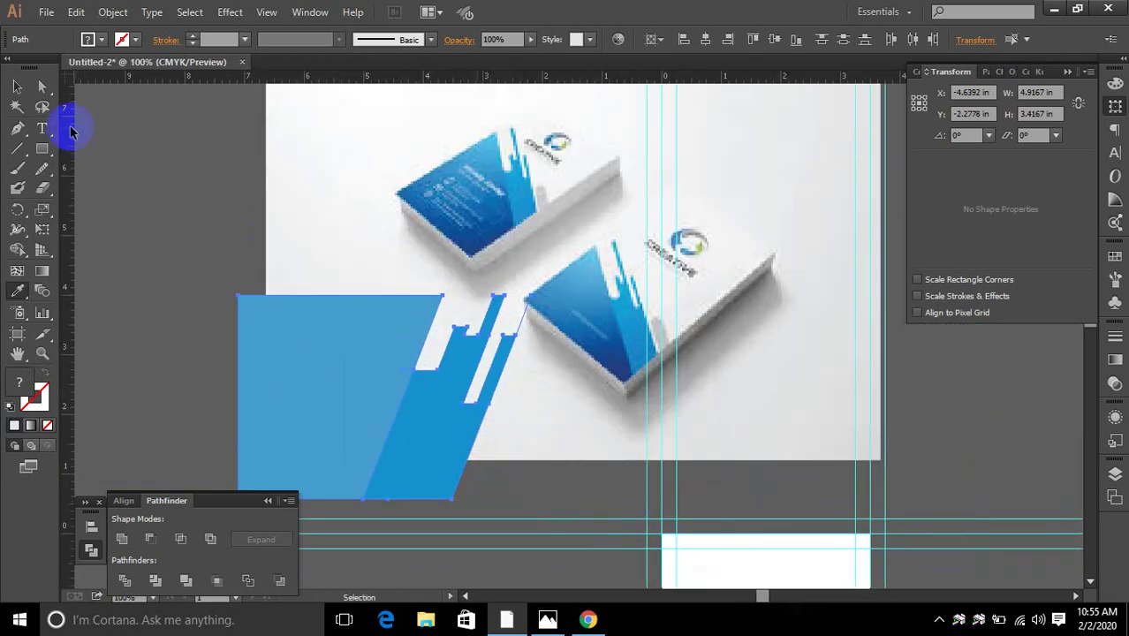
Delete the stray slanted path beside the blue shapes with the Direct Selection tool.
left_click(41, 86)
left_click(542, 318)
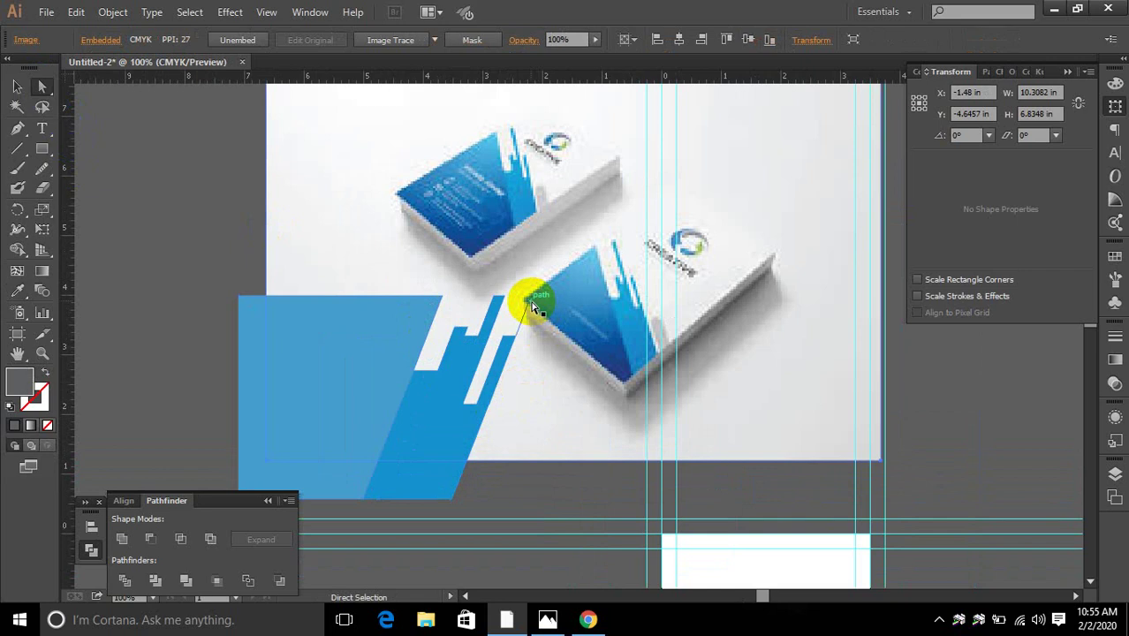
left_click(531, 314)
key("Delete")
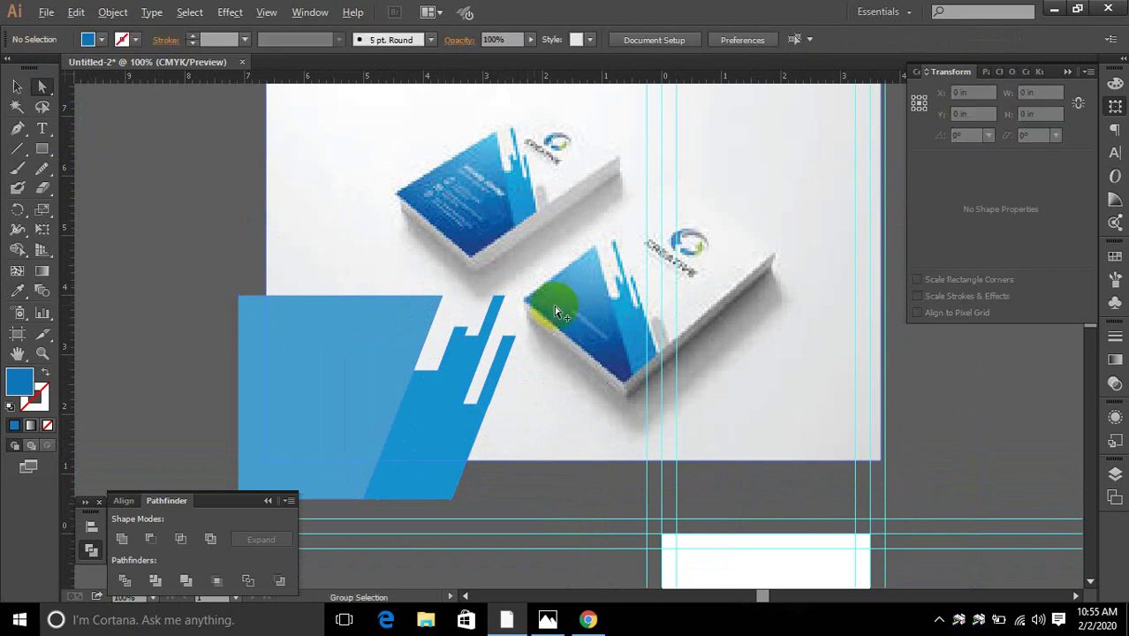
Move the business card mockup image right and slightly down, away from the blue shapes, and clear the selection.
scroll(535, 324, "up", 3)
scroll(592, 333, "down", 2)
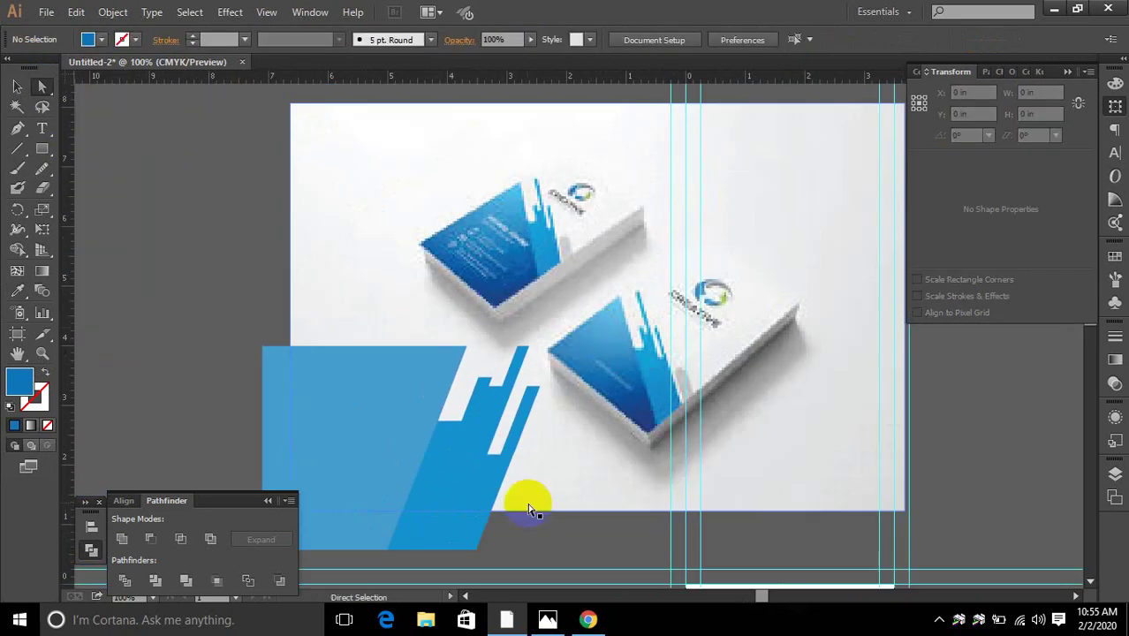
left_click_drag(529, 504, 713, 415)
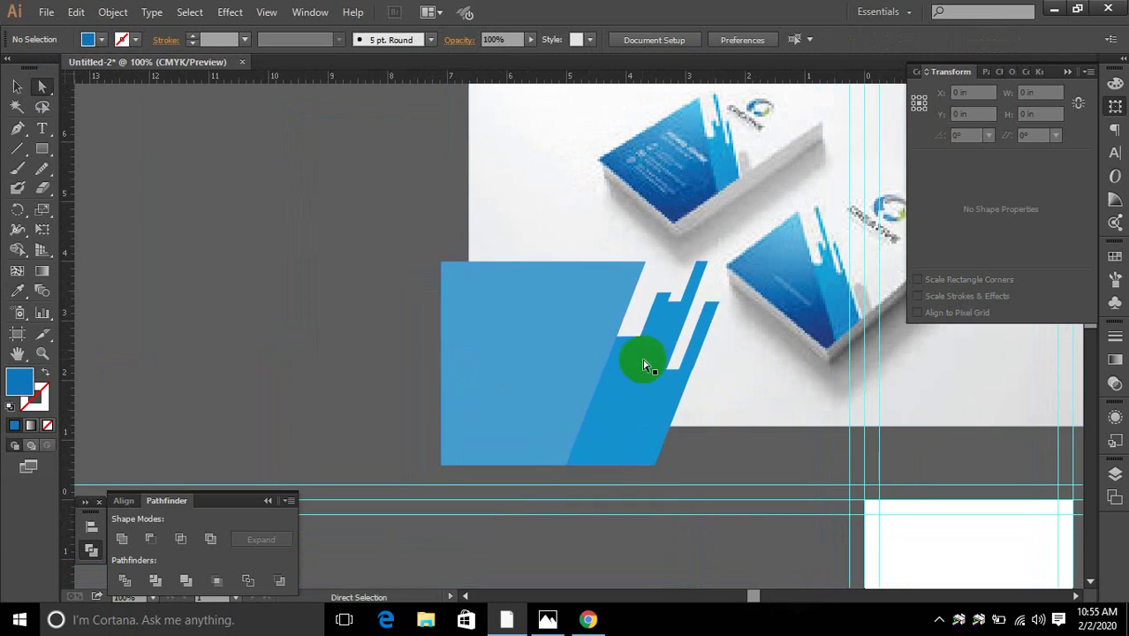
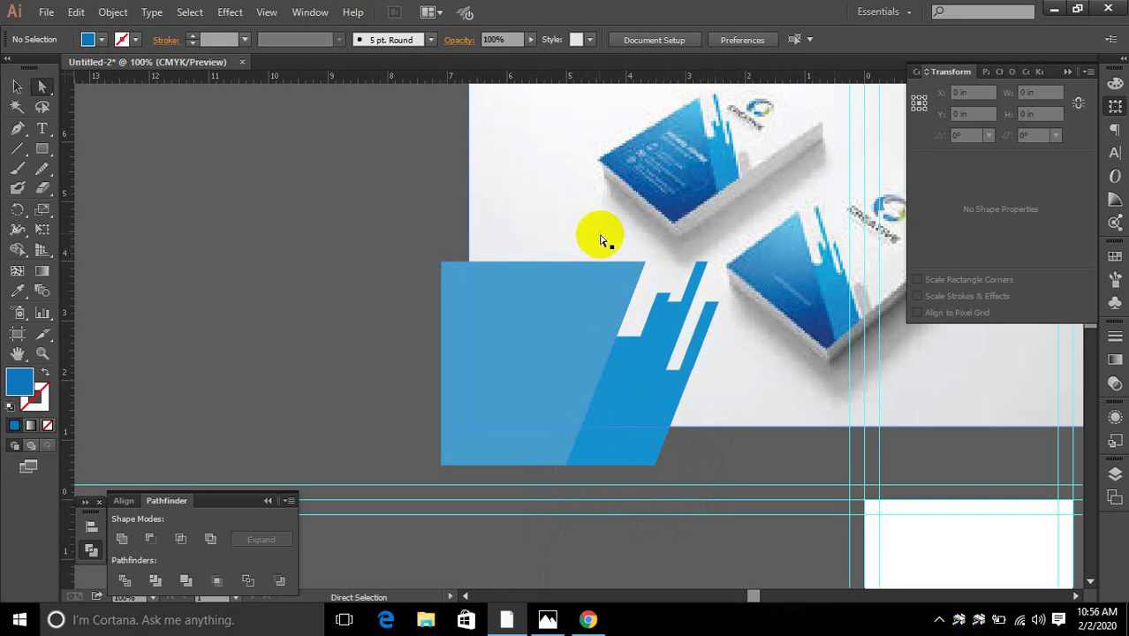
left_click_drag(589, 234, 918, 302)
left_click_drag(564, 214, 711, 265)
key("ctrl+shift+a")
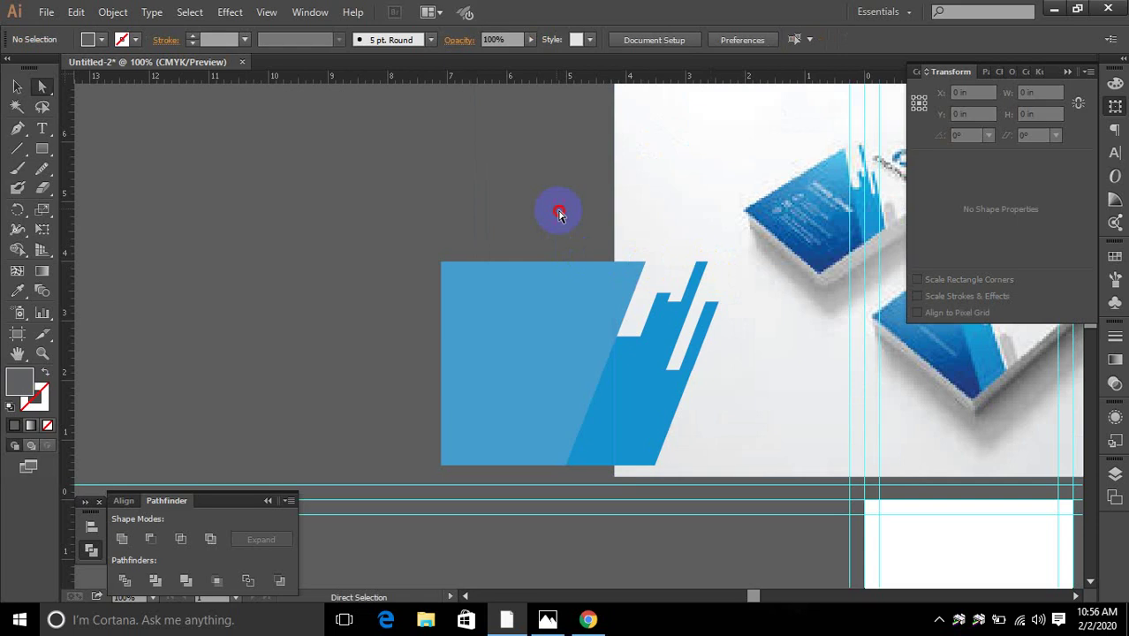
left_click_drag(559, 209, 752, 408)
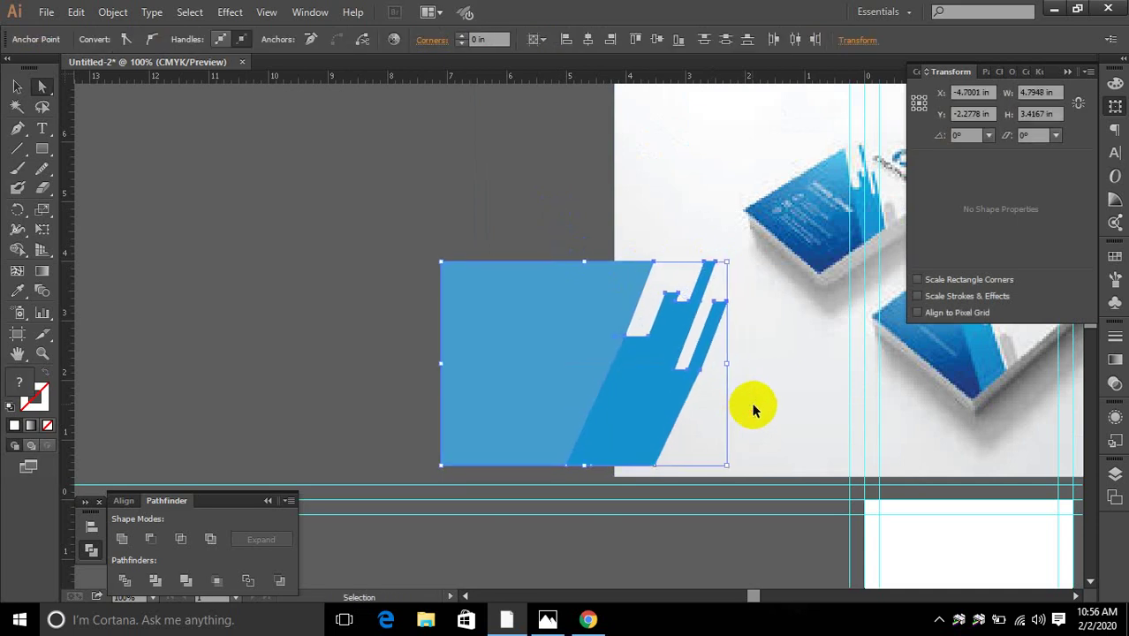
left_click(752, 408)
left_click(752, 408)
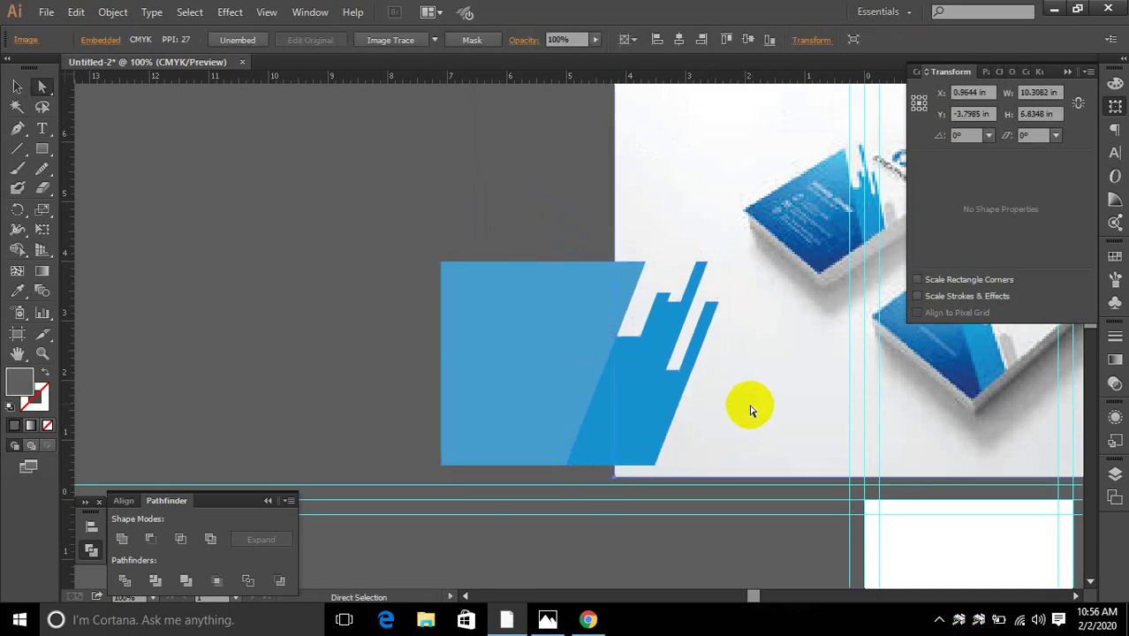
left_click(699, 348)
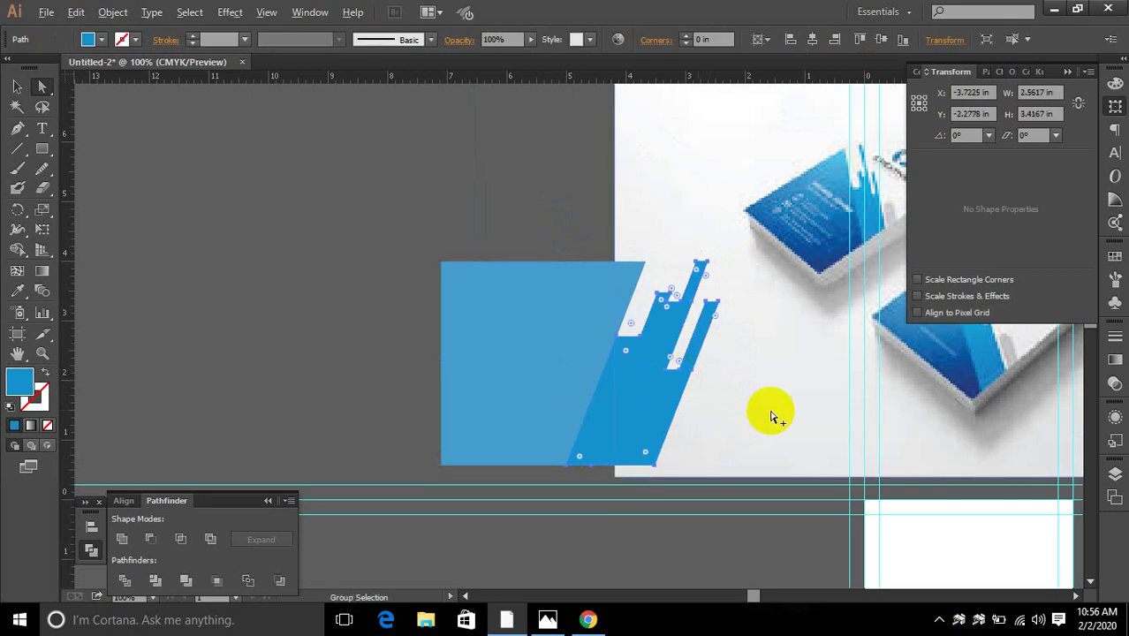
scroll(771, 413, "down", 1)
left_click(751, 500)
scroll(750, 501, "down", 2)
scroll(743, 490, "down", 1)
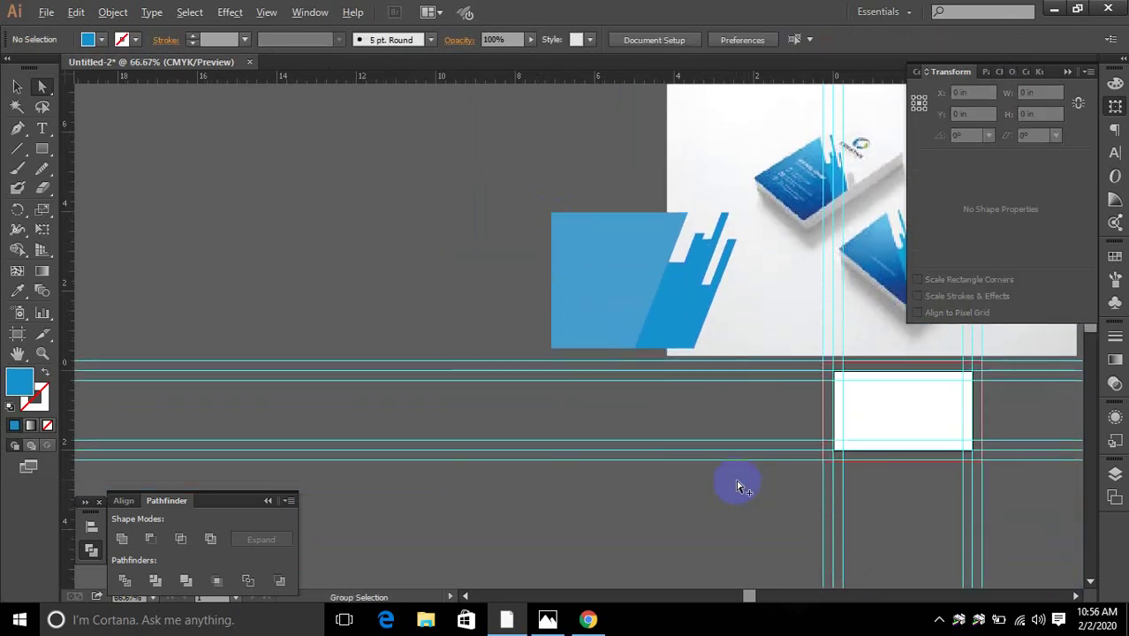
scroll(738, 481, "down", 1)
left_click_drag(804, 453, 594, 433)
scroll(544, 336, "up", 1)
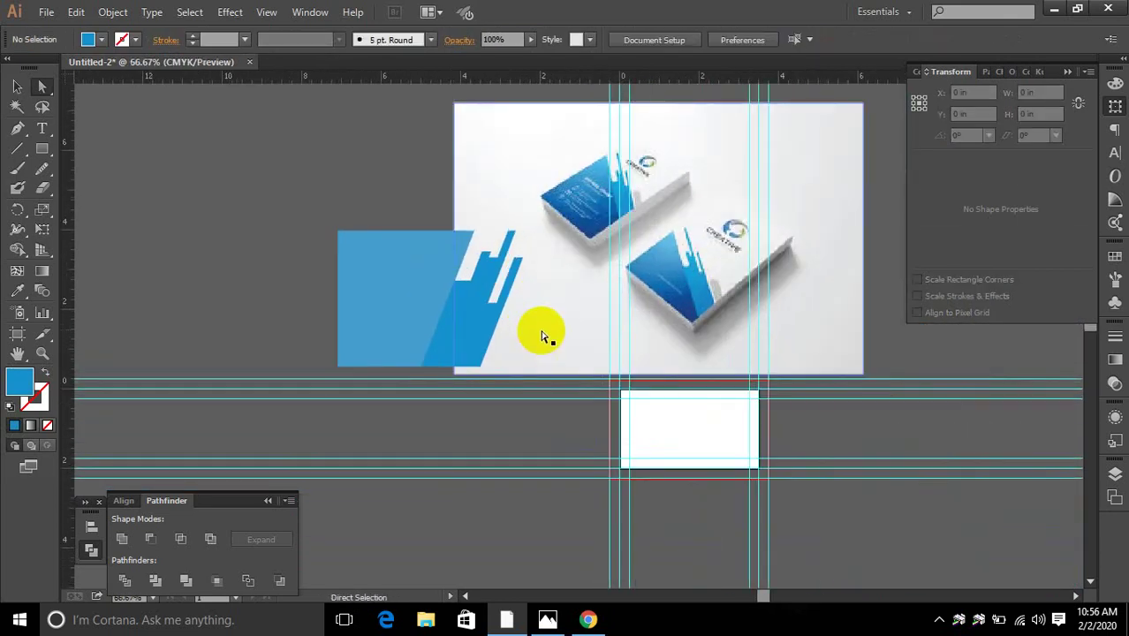
Switch to Chrome and look through the Google image results for business card design to find another reference.
left_click(587, 620)
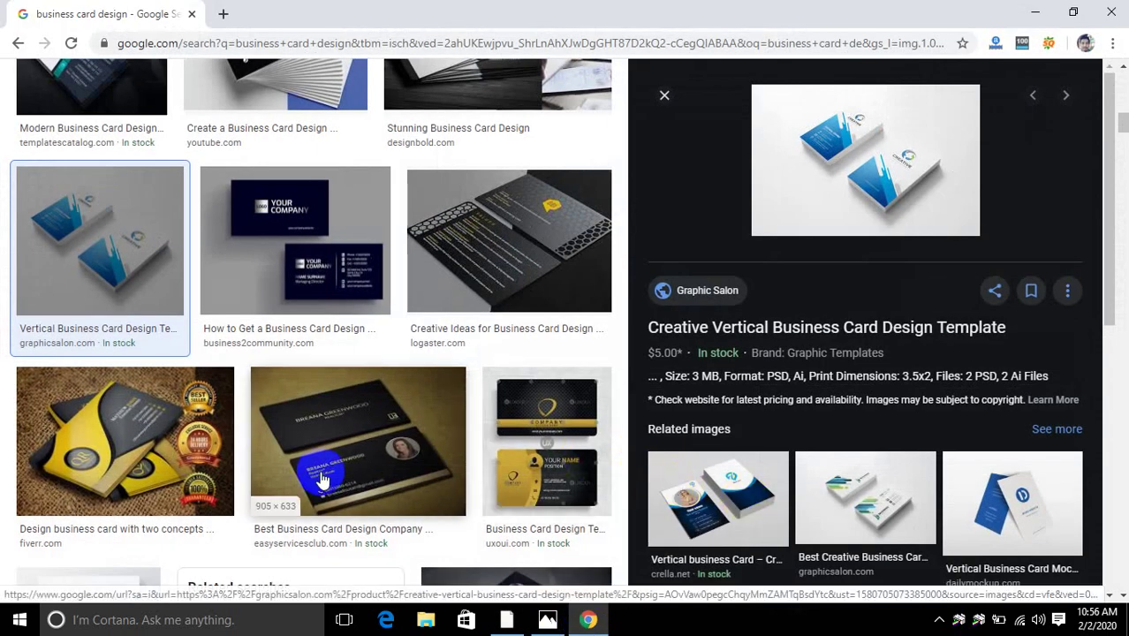
scroll(323, 477, "down", 8)
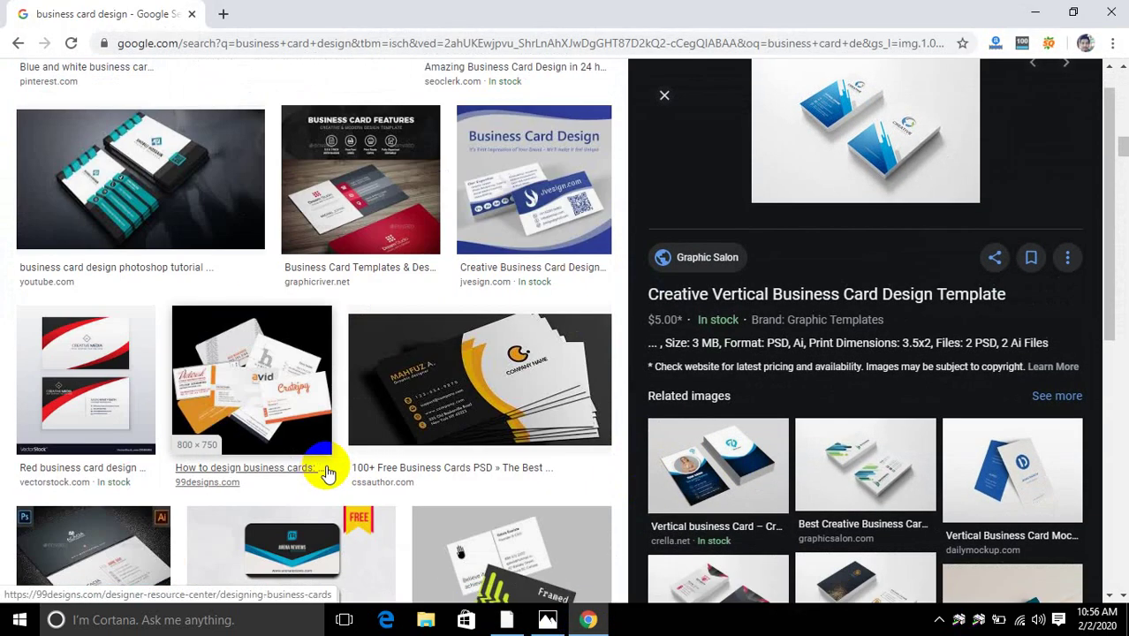
scroll(327, 474, "down", 3)
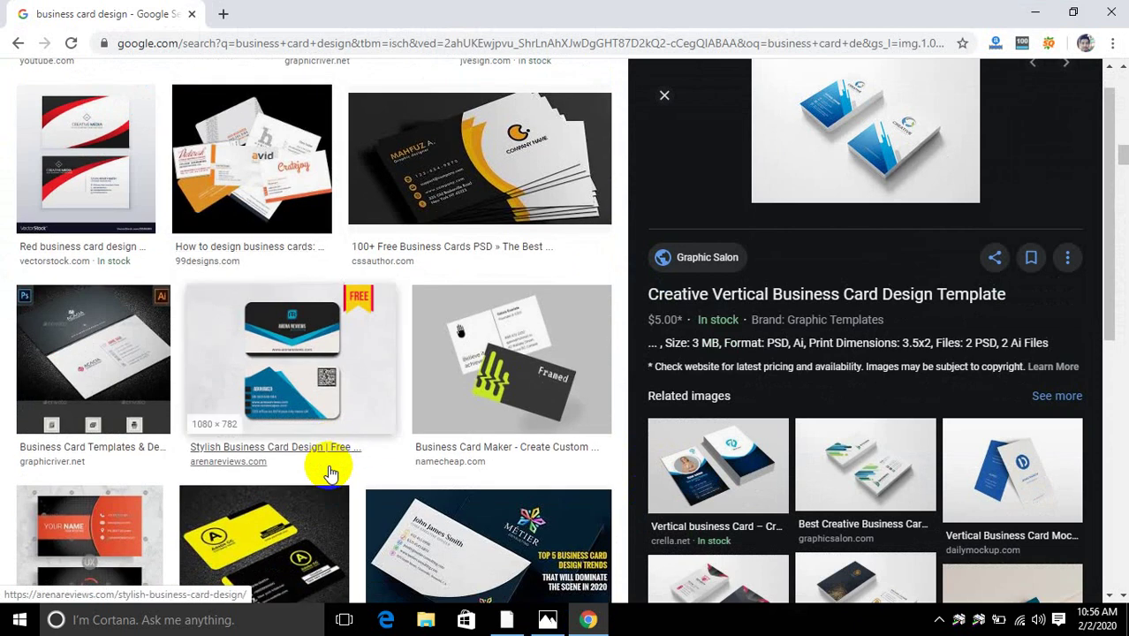
scroll(327, 474, "down", 3)
scroll(328, 468, "down", 3)
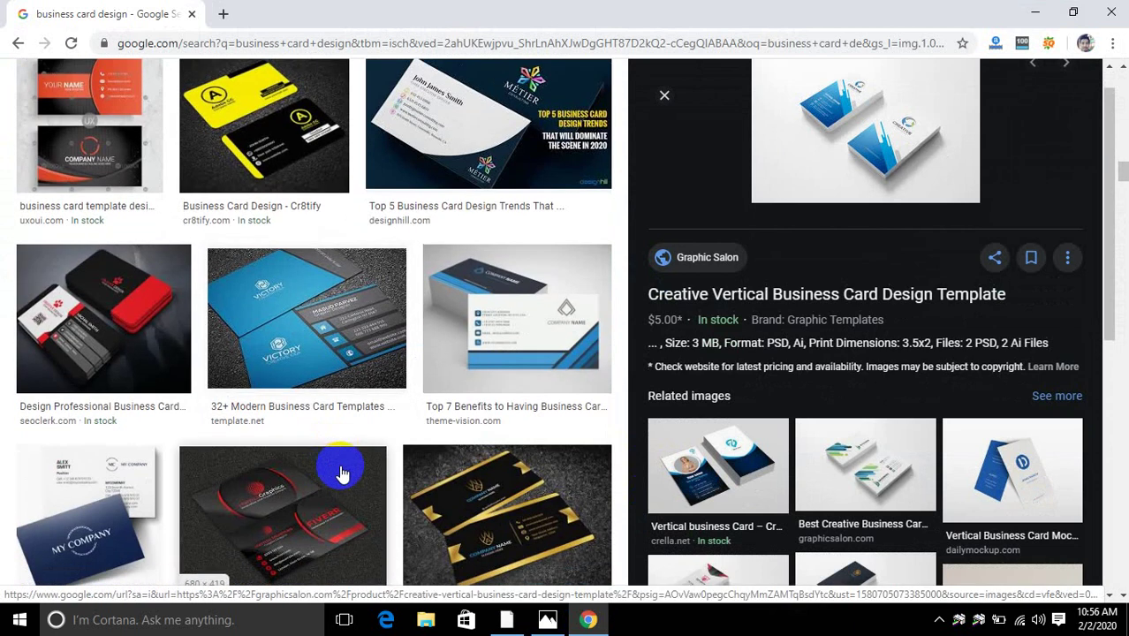
scroll(340, 468, "down", 3)
scroll(411, 450, "down", 3)
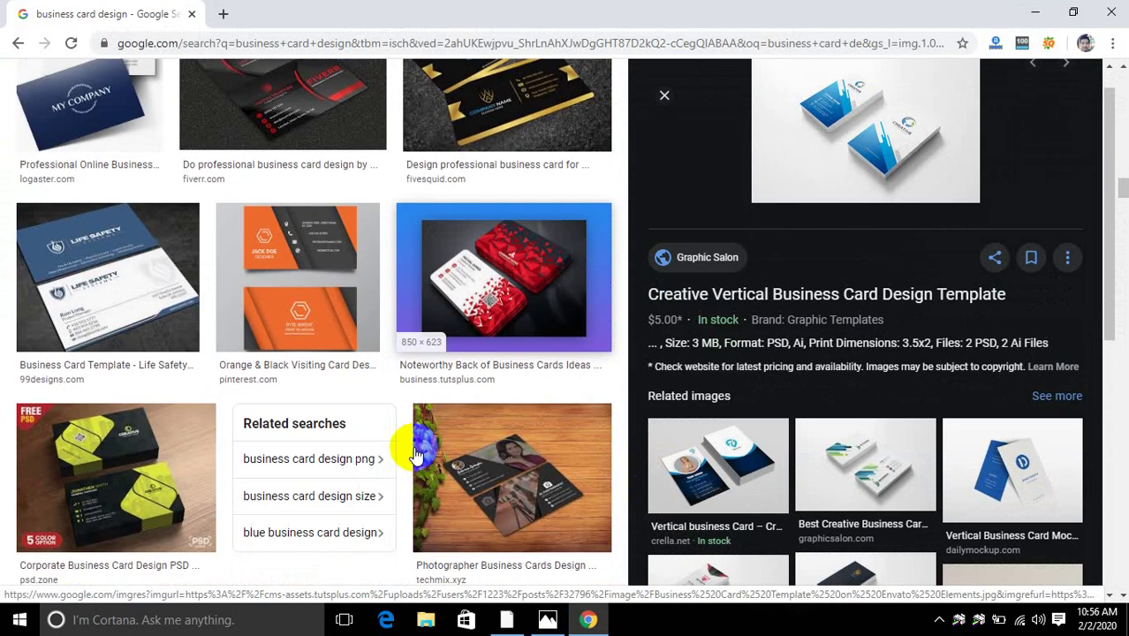
scroll(415, 447, "down", 3)
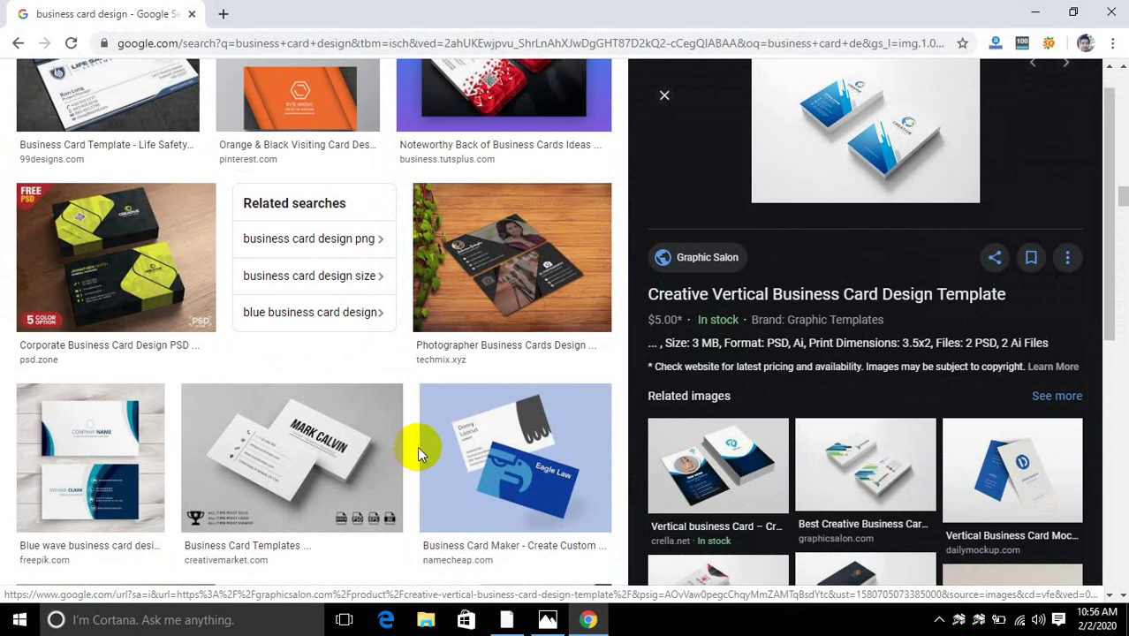
scroll(418, 446, "down", 5)
scroll(429, 445, "down", 5)
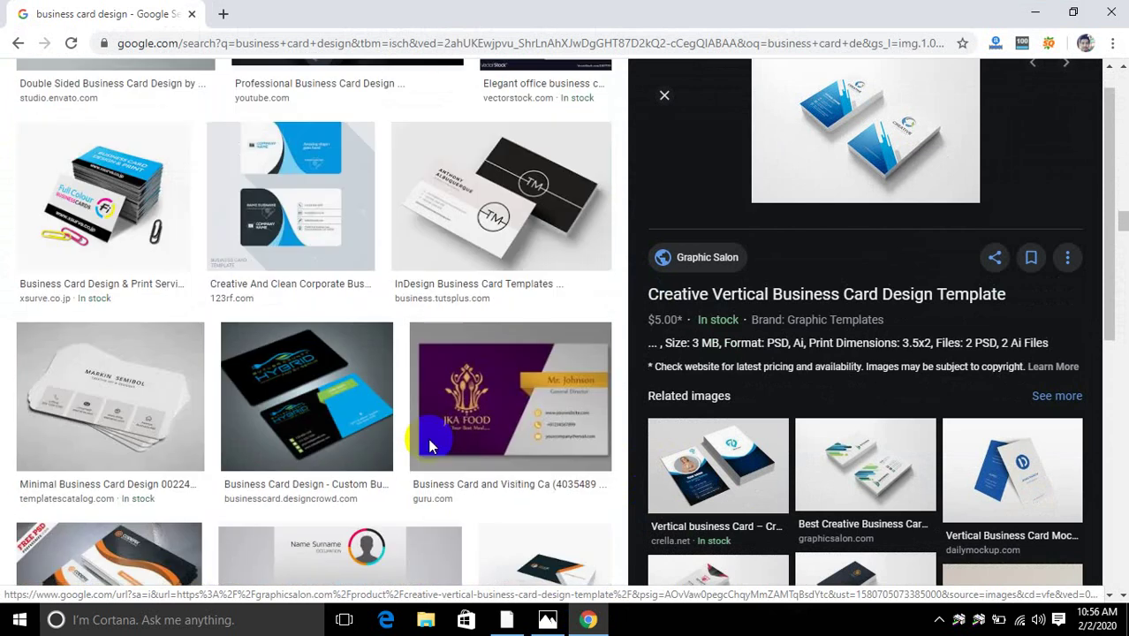
Preview the green and black Professional Business Card Design result and close the preview.
scroll(431, 451, "up", 6)
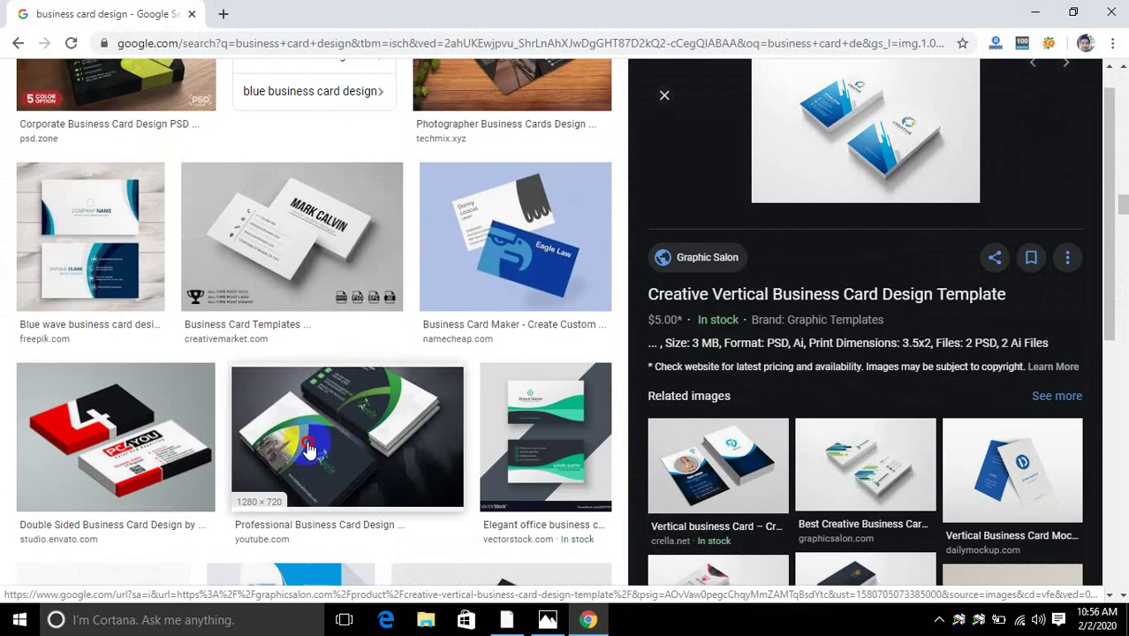
left_click(433, 449)
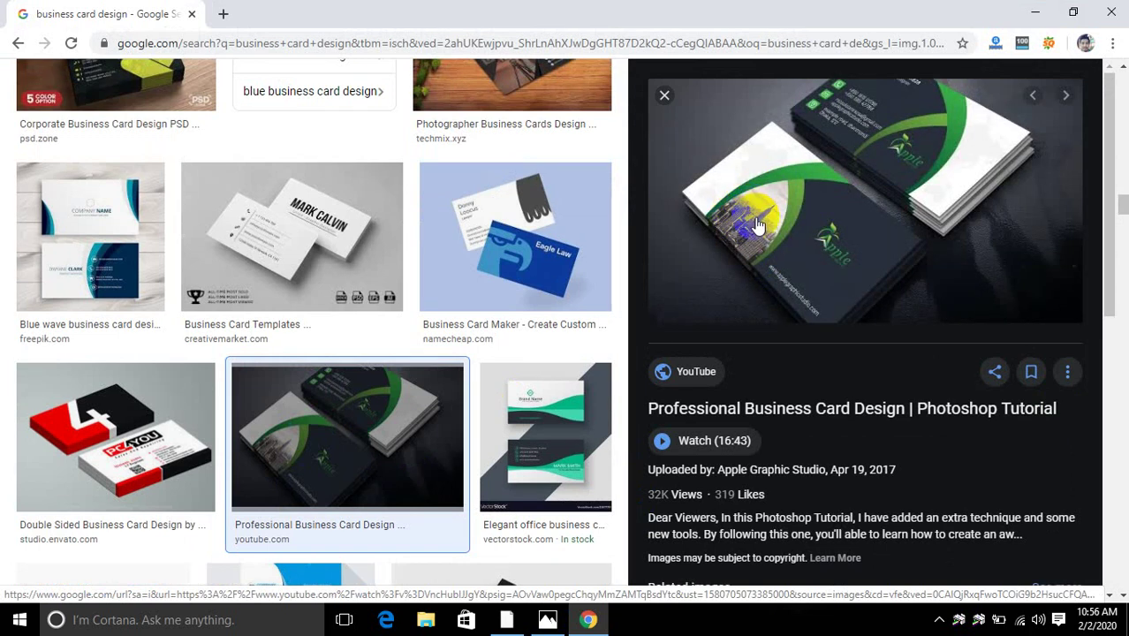
left_click(667, 94)
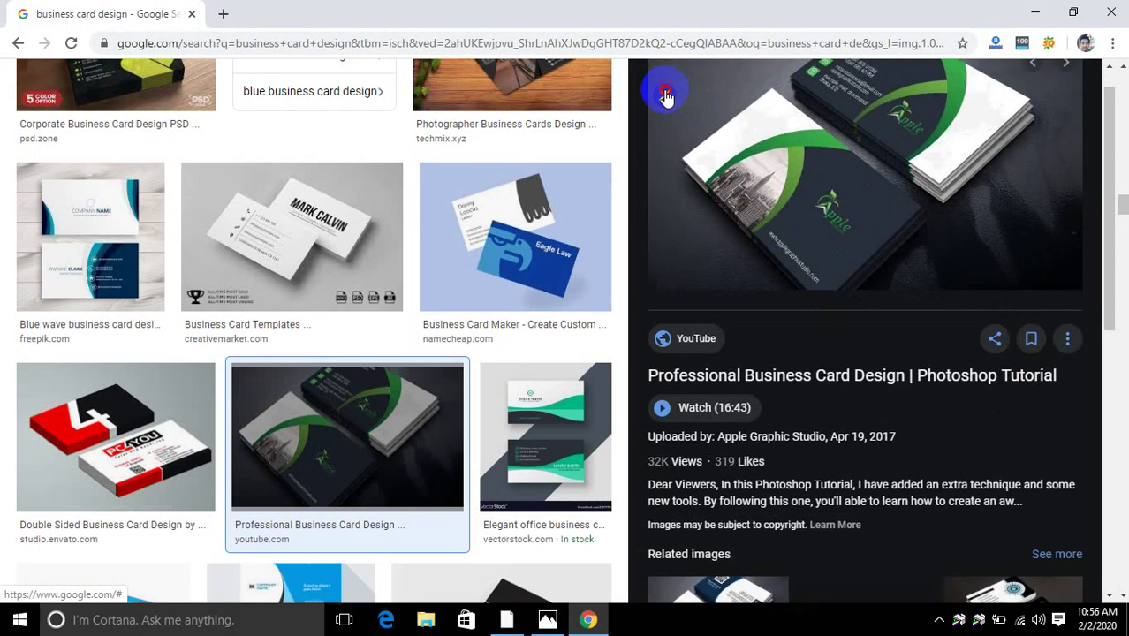
left_click(667, 95)
Examine further business card design image results for a suitable new reference.
scroll(474, 521, "down", 4)
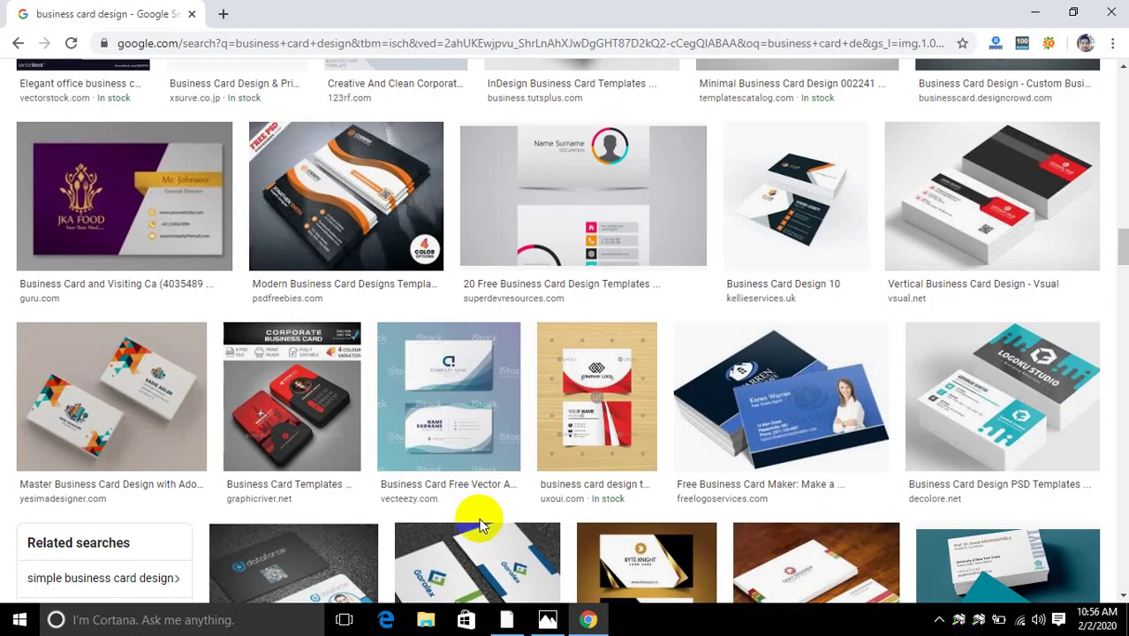
scroll(481, 521, "down", 3)
scroll(488, 525, "down", 1)
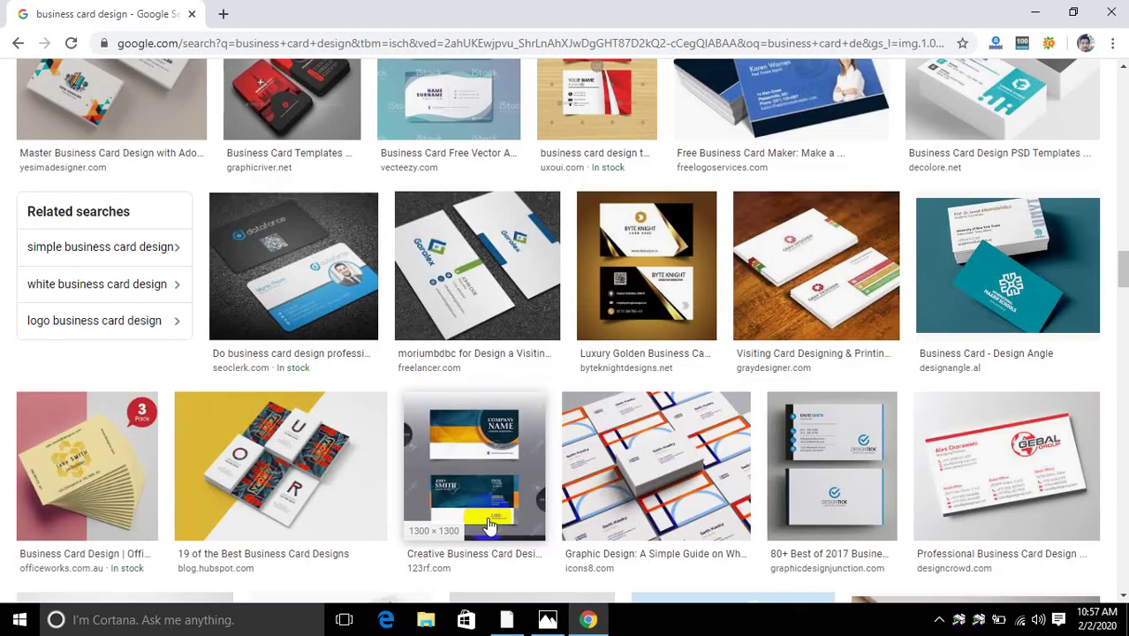
scroll(493, 527, "down", 2)
scroll(495, 527, "down", 2)
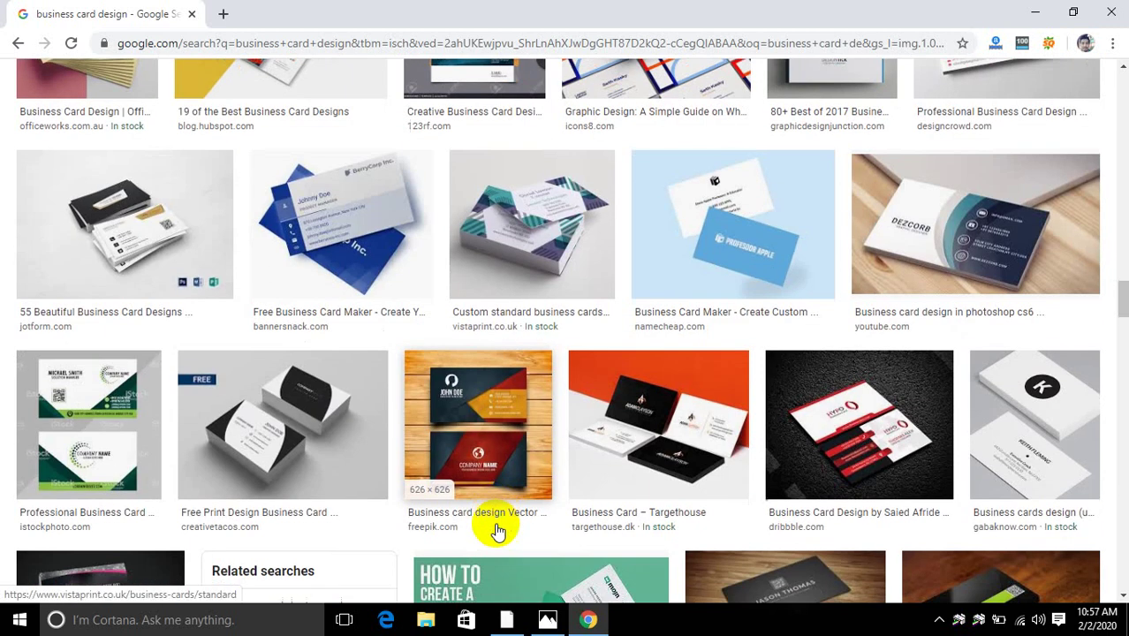
scroll(517, 520, "down", 5)
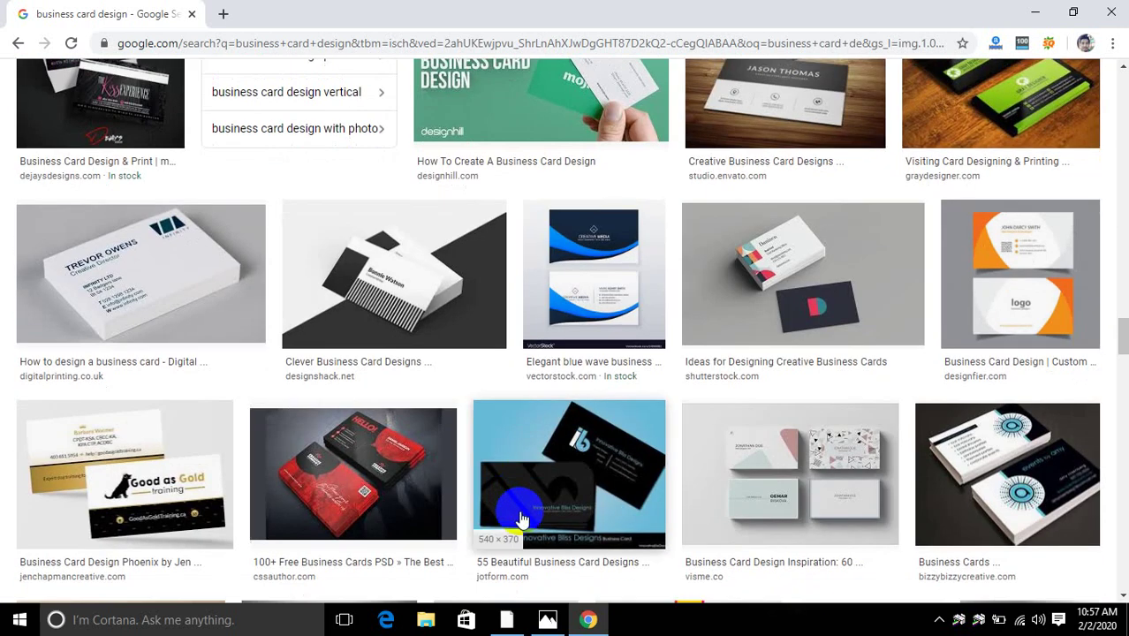
scroll(521, 512, "down", 2)
scroll(530, 517, "down", 2)
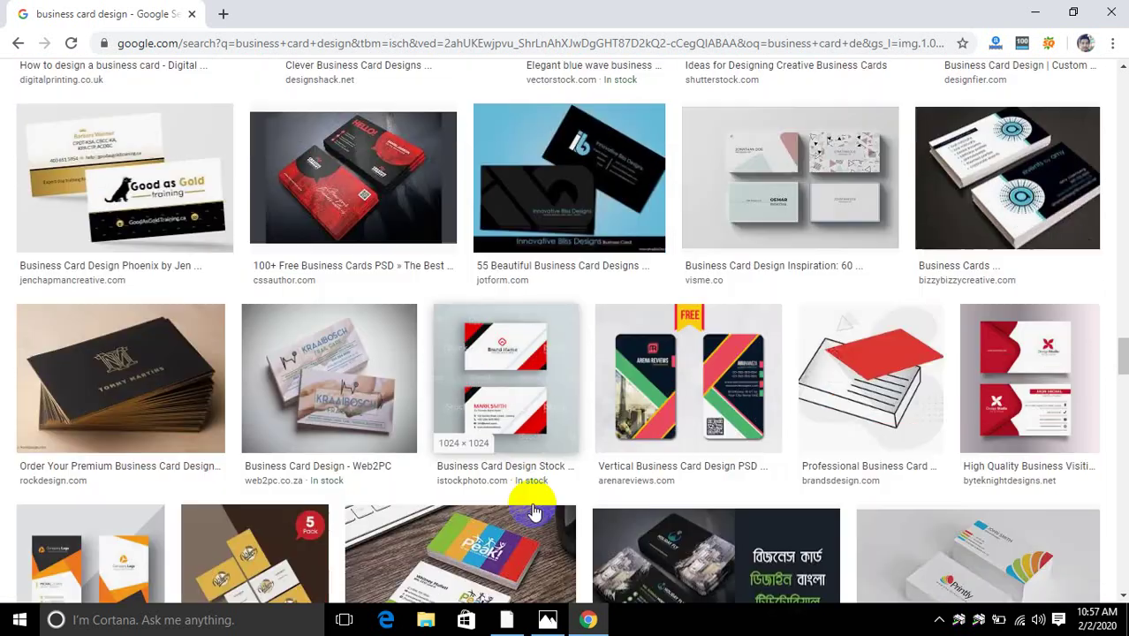
scroll(570, 488, "down", 1)
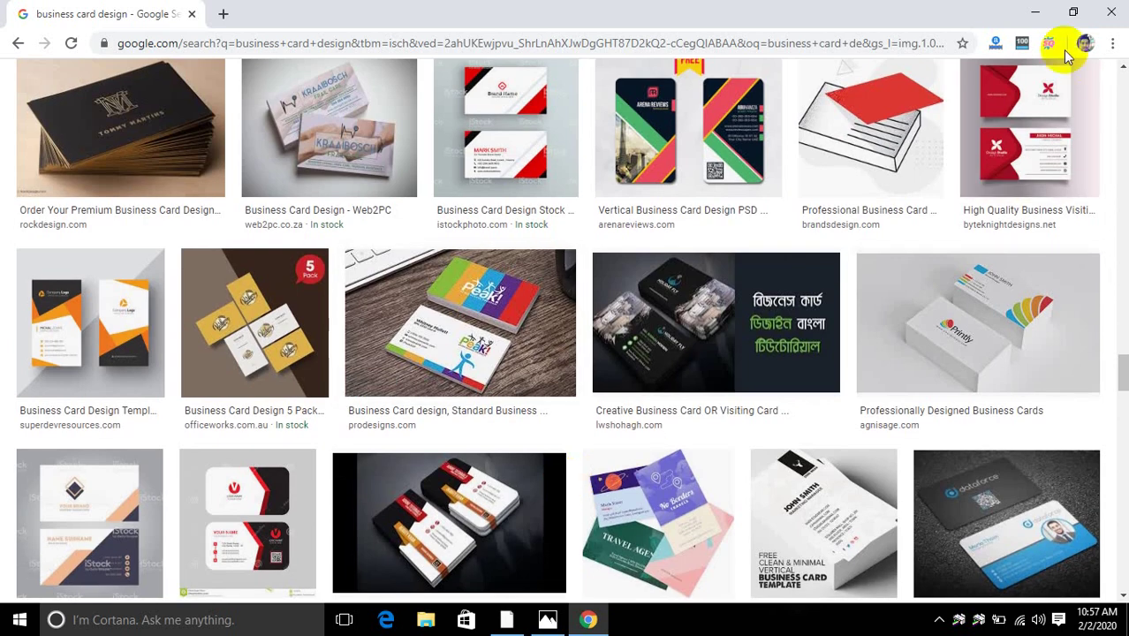
Preview the red and white High Quality Business Visiting Card result.
left_click(1053, 101)
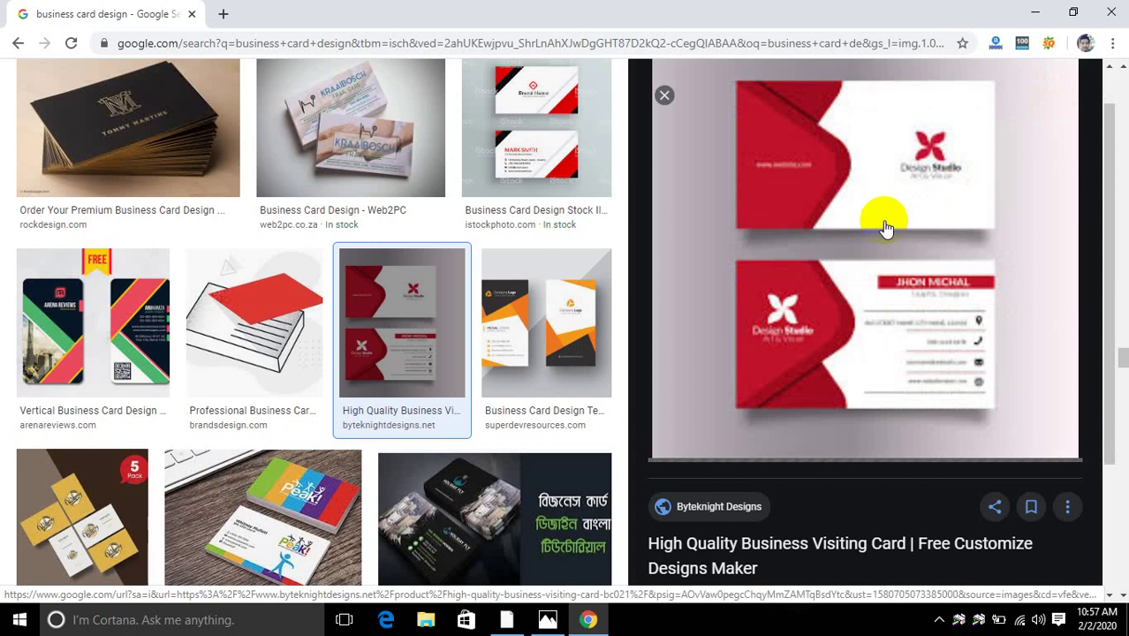
left_click(938, 620)
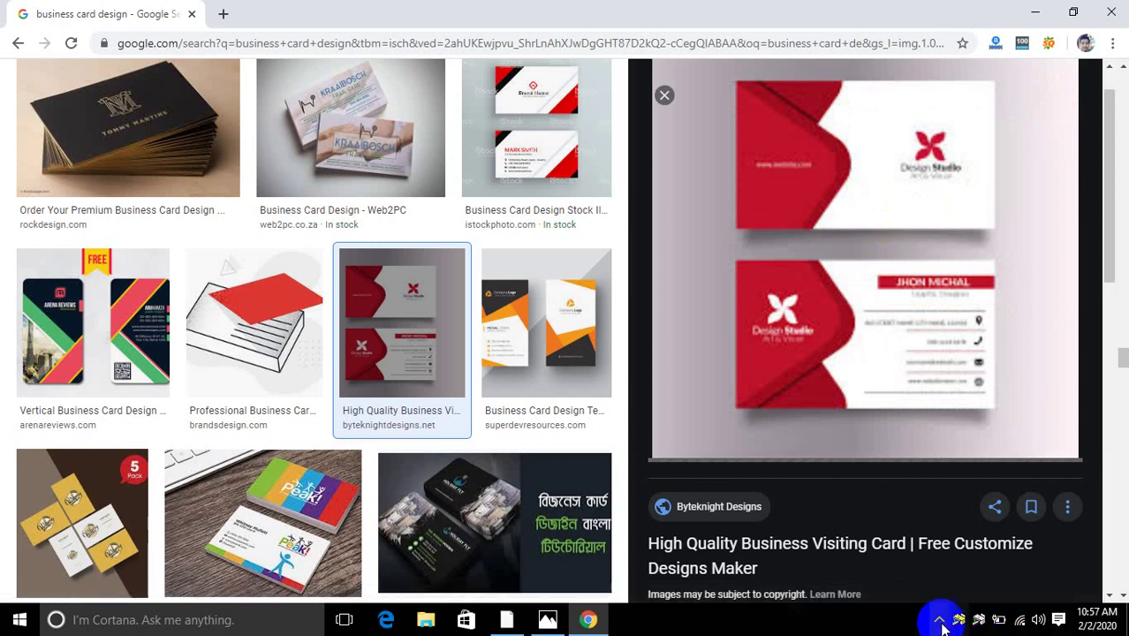
left_click(925, 583)
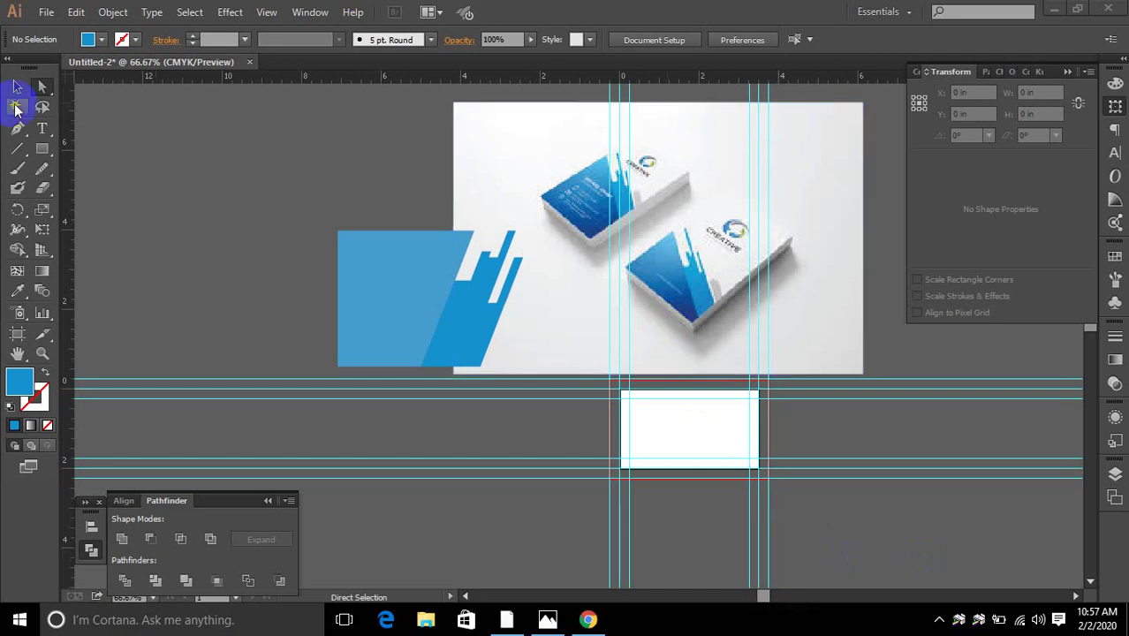
Return to Illustrator, paste the red business card image and place it beside the blue mockup image.
left_click(17, 87)
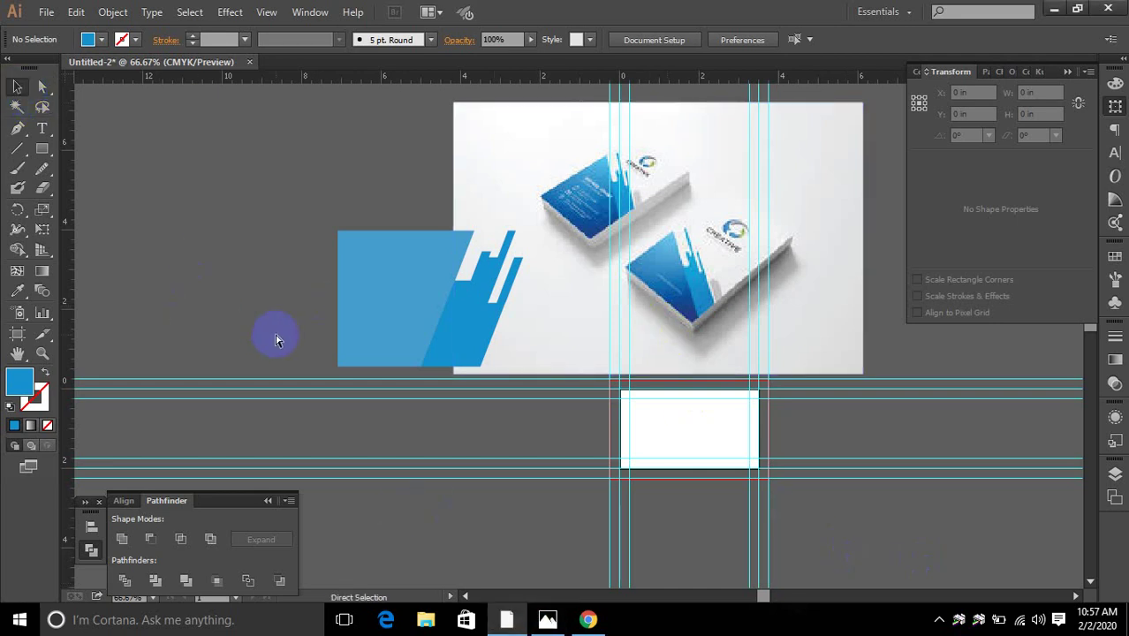
key("ctrl+v")
left_click_drag(479, 315, 127, 214)
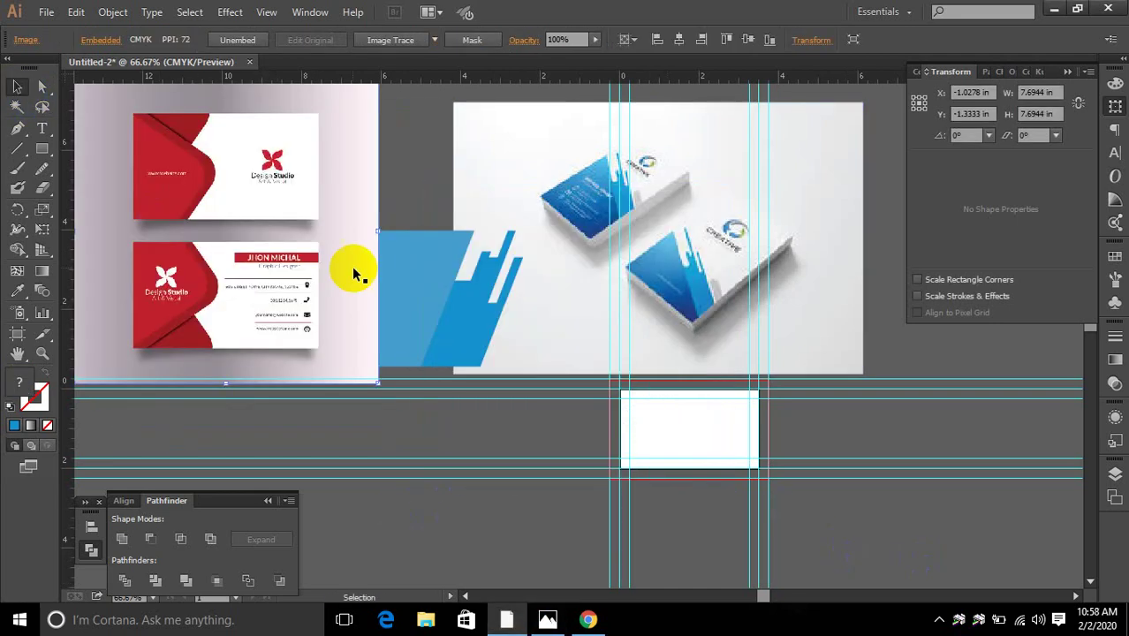
Delete the traced blue shapes and the blue business card mockup image.
left_click(513, 244)
key("Delete")
left_click(564, 218)
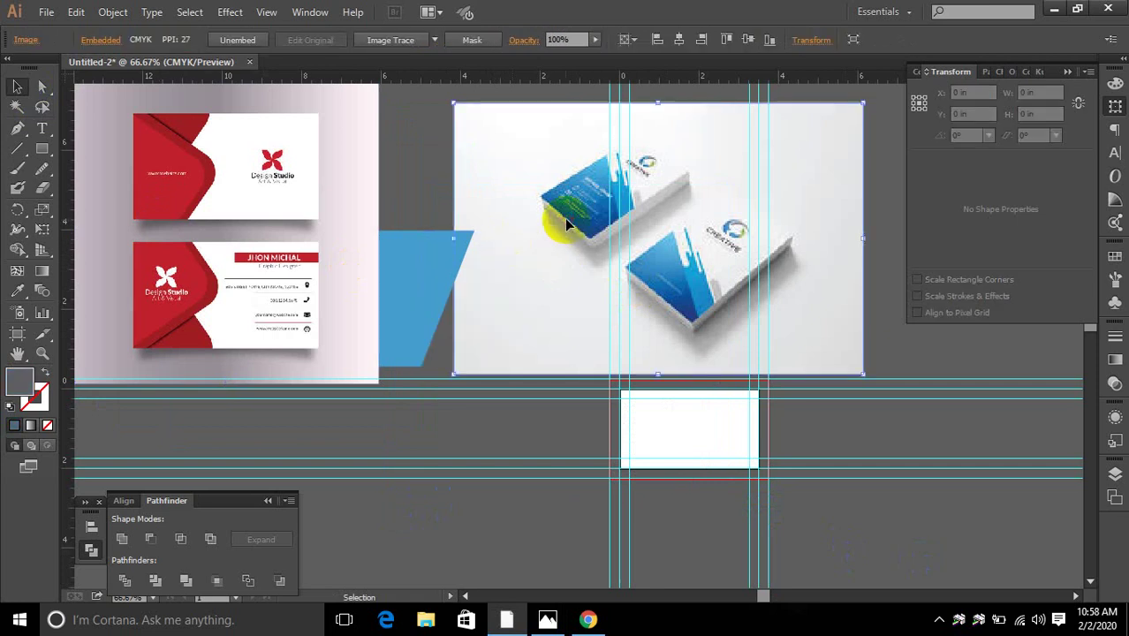
key("Delete")
left_click(437, 263)
left_click(437, 265)
key("Delete")
Draw a rectangle about 4.68 by 2.68 in over the upper red and white card in the reference image.
left_click_drag(202, 272, 473, 301)
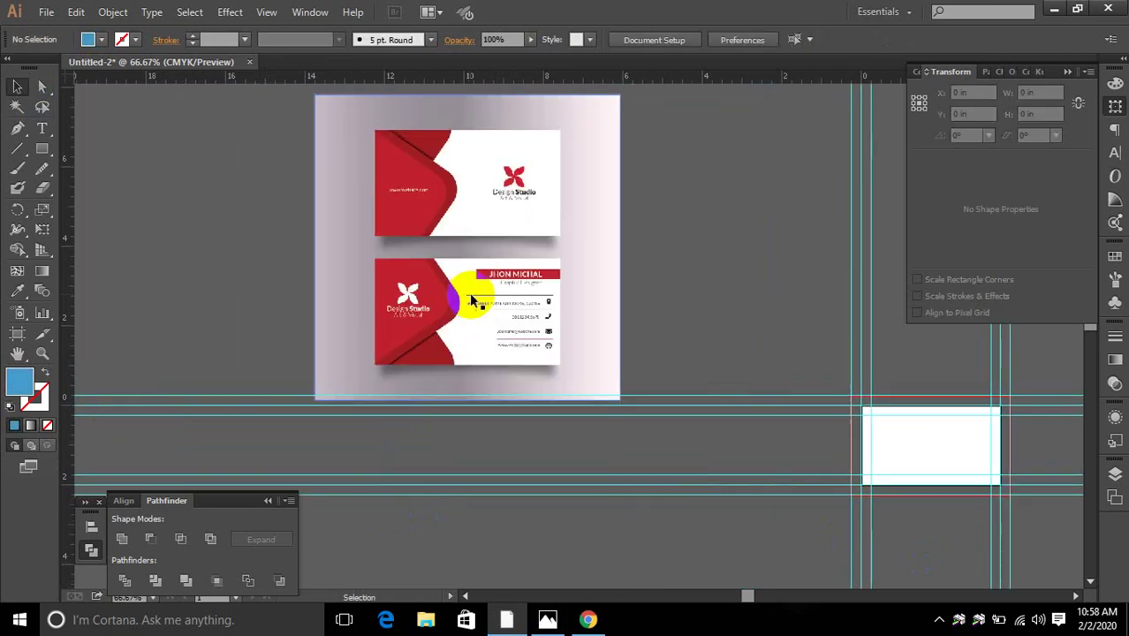
scroll(474, 300, "up", 1)
scroll(490, 305, "up", 2)
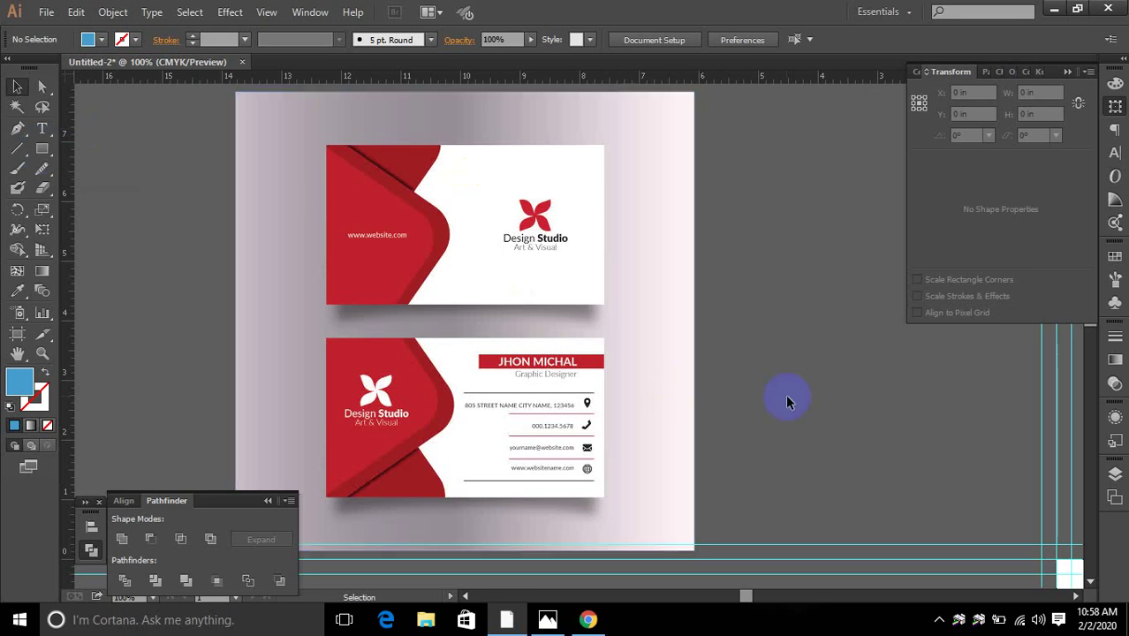
scroll(416, 348, "down", 2)
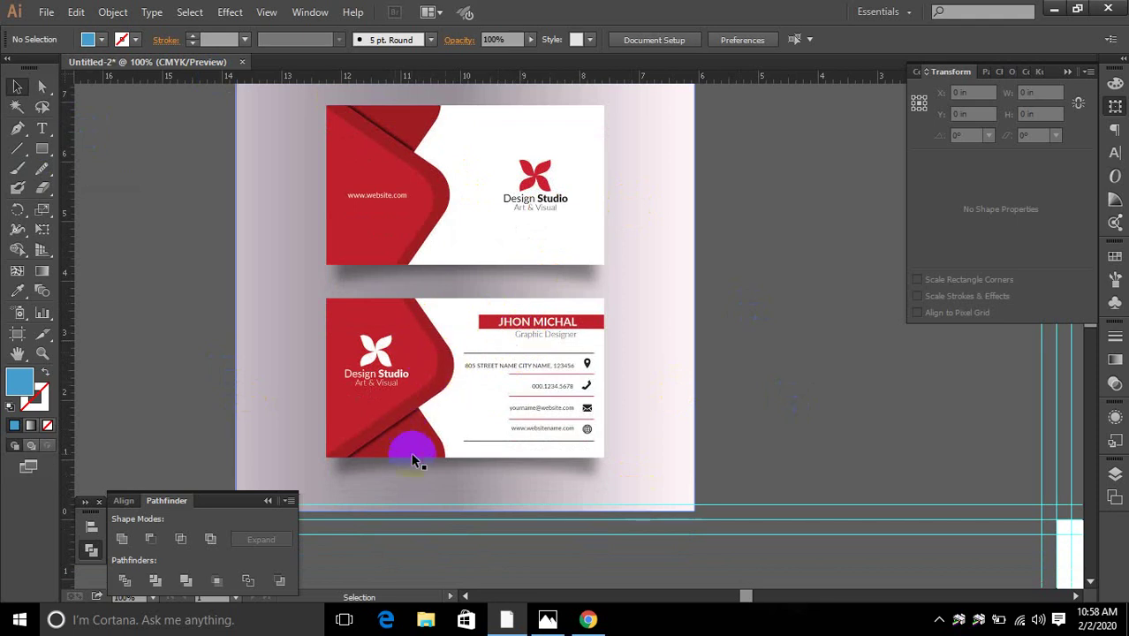
scroll(443, 310, "up", 1)
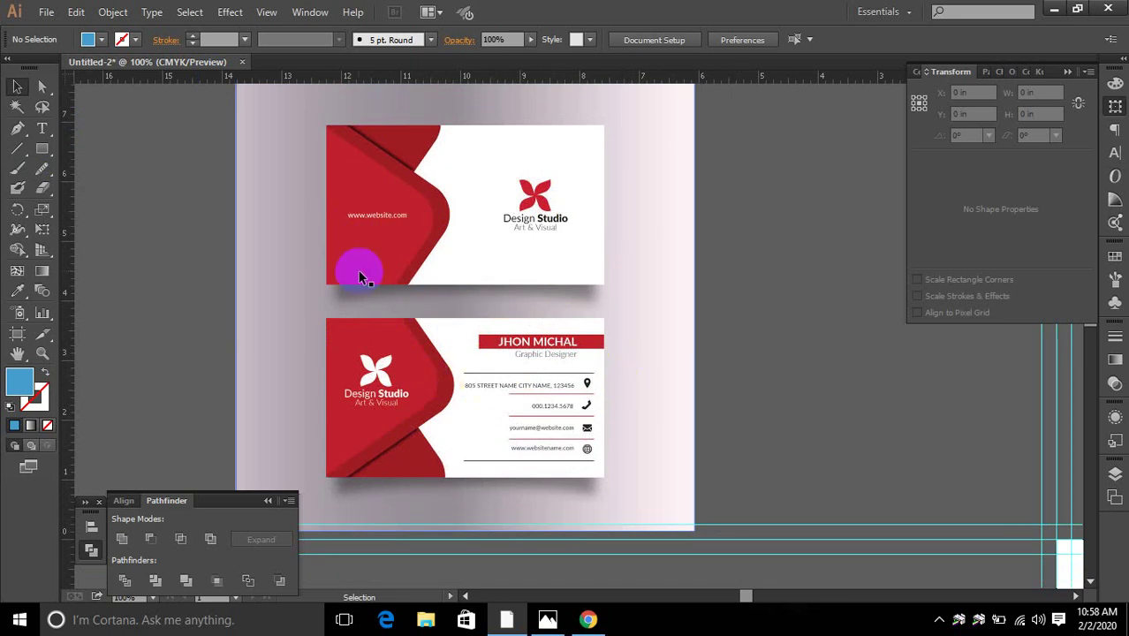
left_click(42, 148)
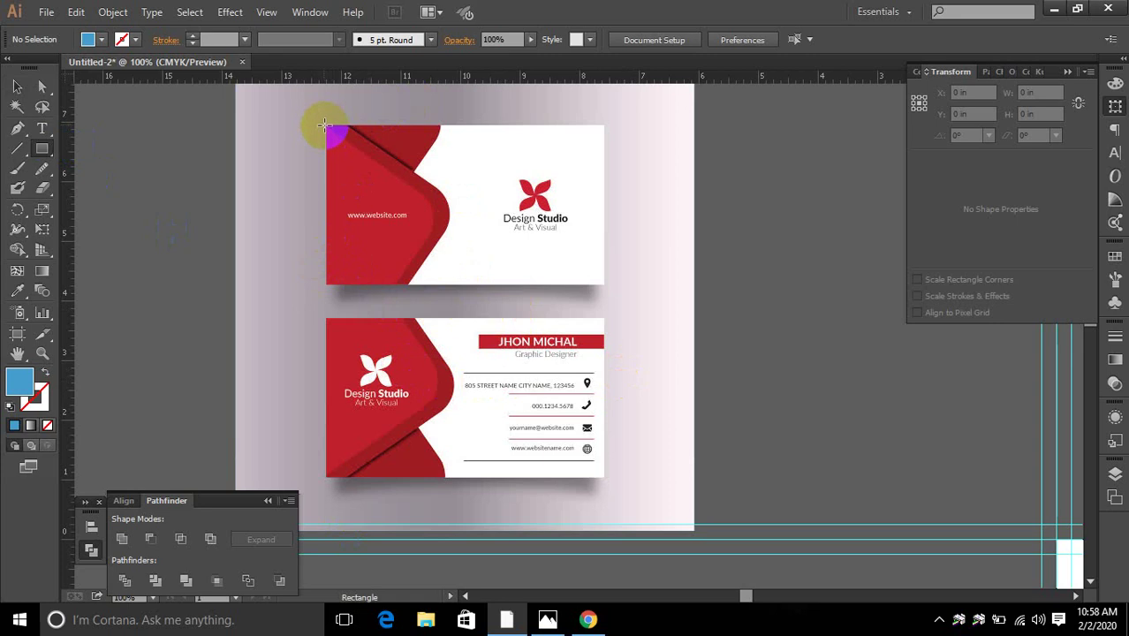
left_click_drag(324, 125, 603, 285)
Swap the rectangle's fill and stroke, leaving it with a blue outline and no fill.
key("space")
left_click_drag(884, 515, 885, 436)
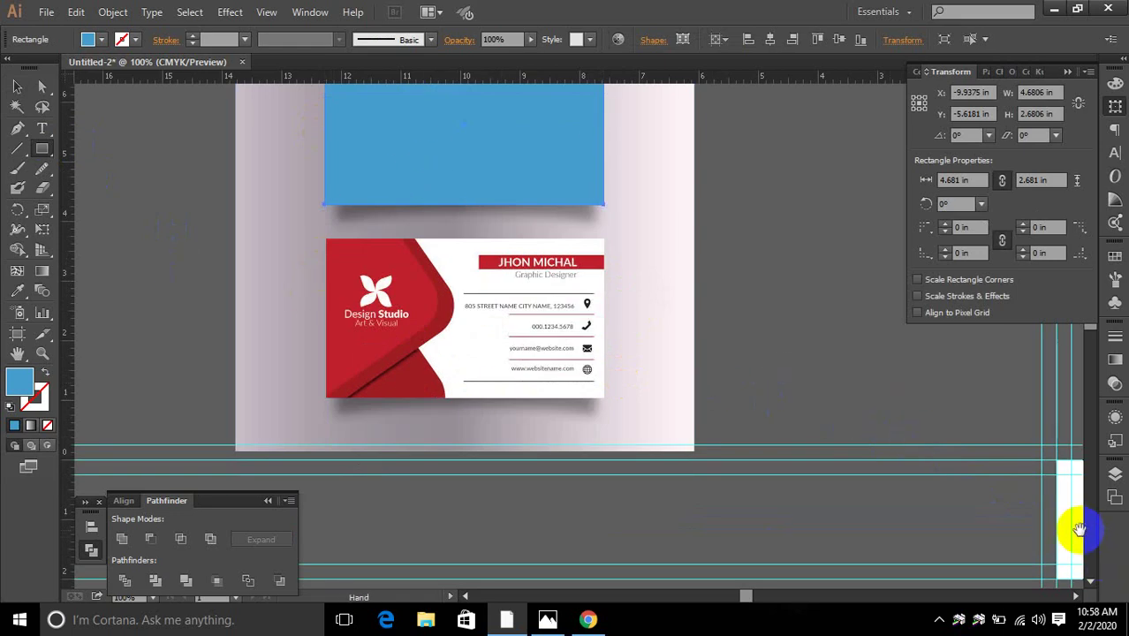
left_click_drag(1078, 529, 534, 495)
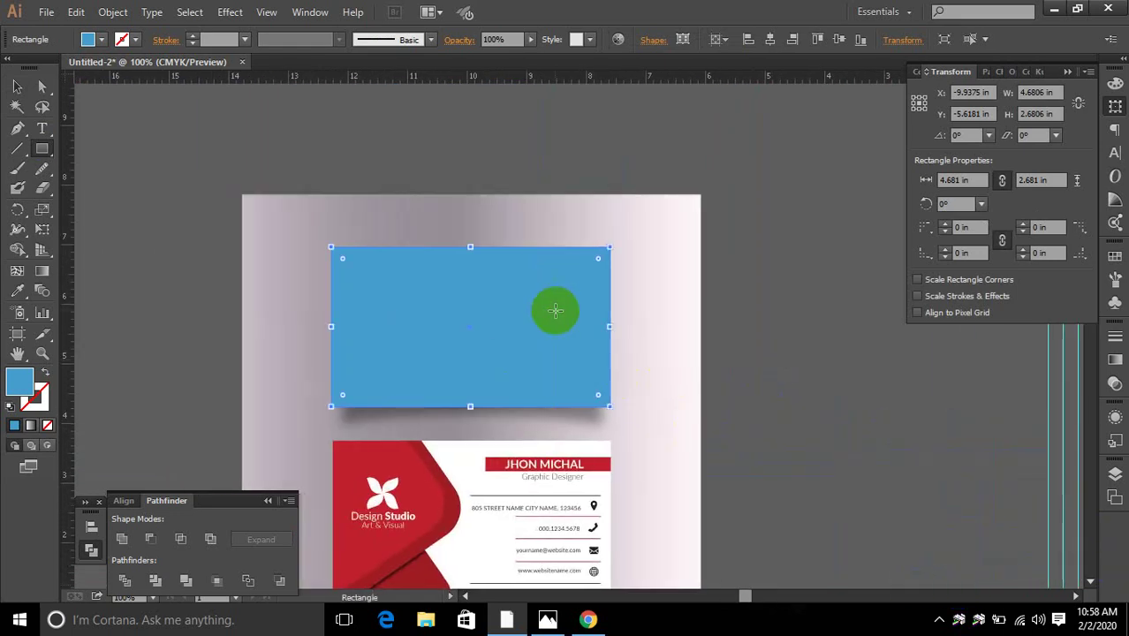
left_click(19, 380)
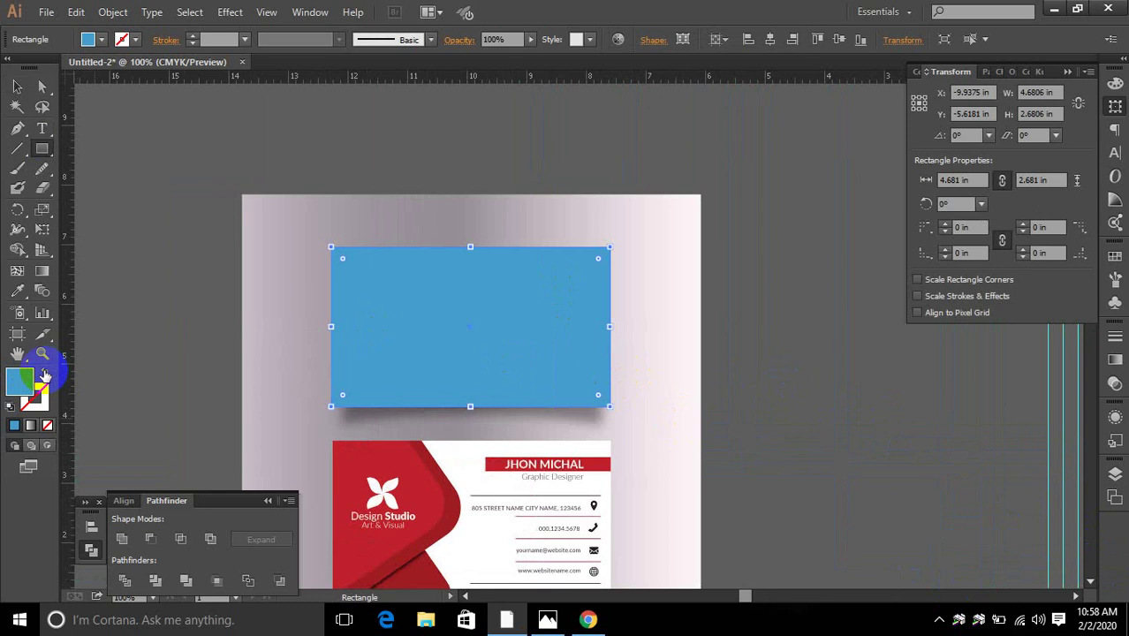
left_click(44, 376)
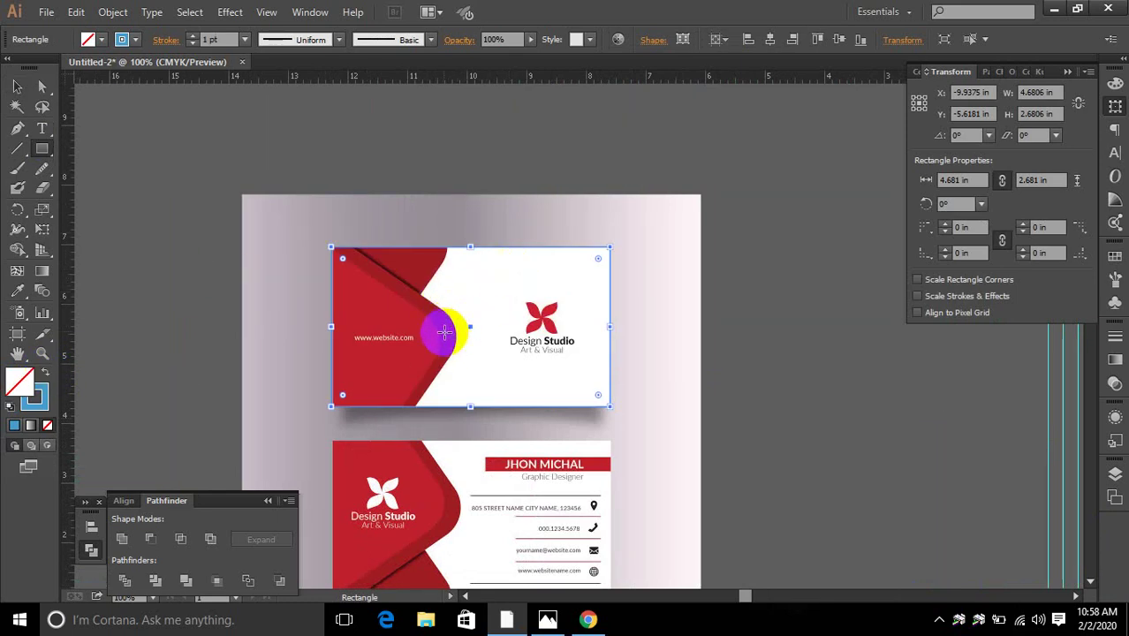
Lock the red business card reference image in place.
scroll(443, 330, "down", 1)
scroll(444, 331, "up", 2)
key("v")
left_click(818, 316)
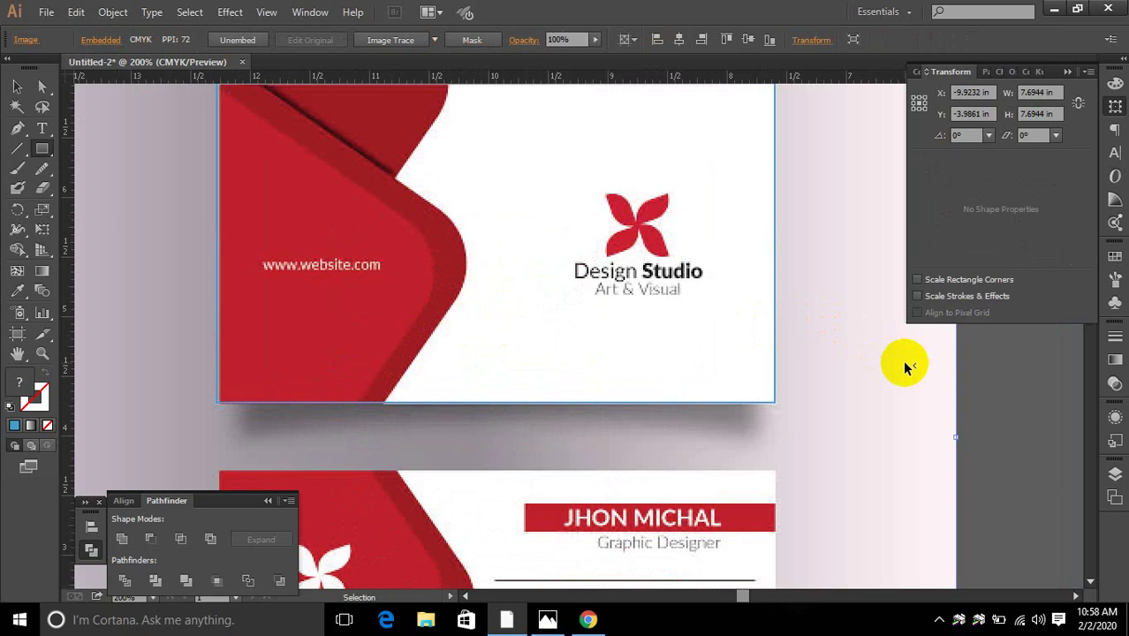
key("ctrl+1")
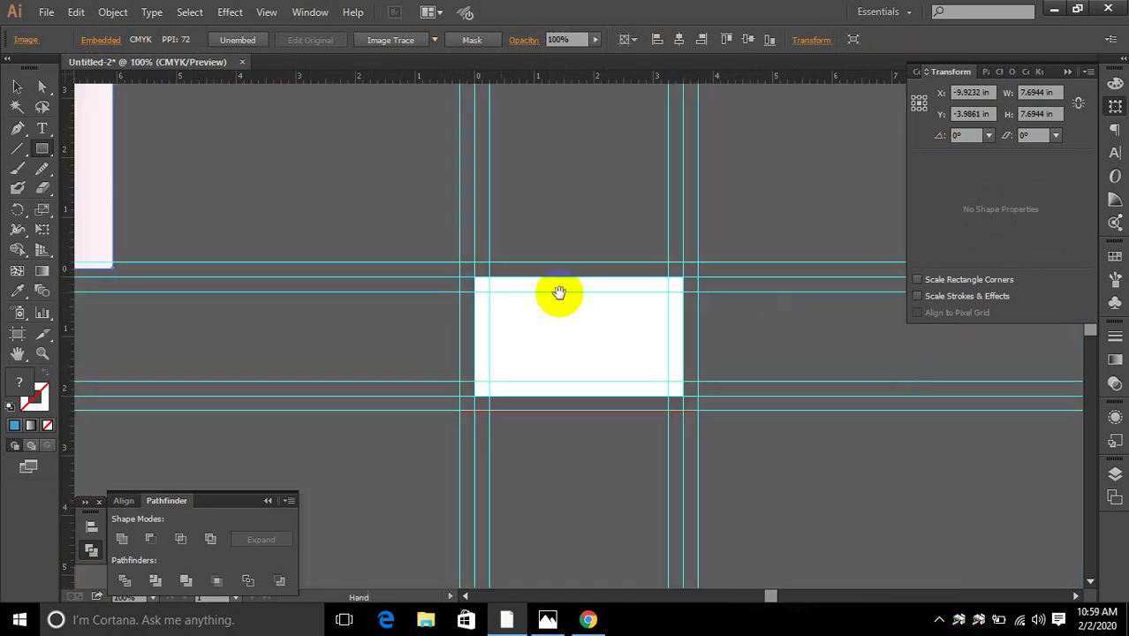
left_click_drag(281, 297, 841, 451)
key("ctrl+shift+a")
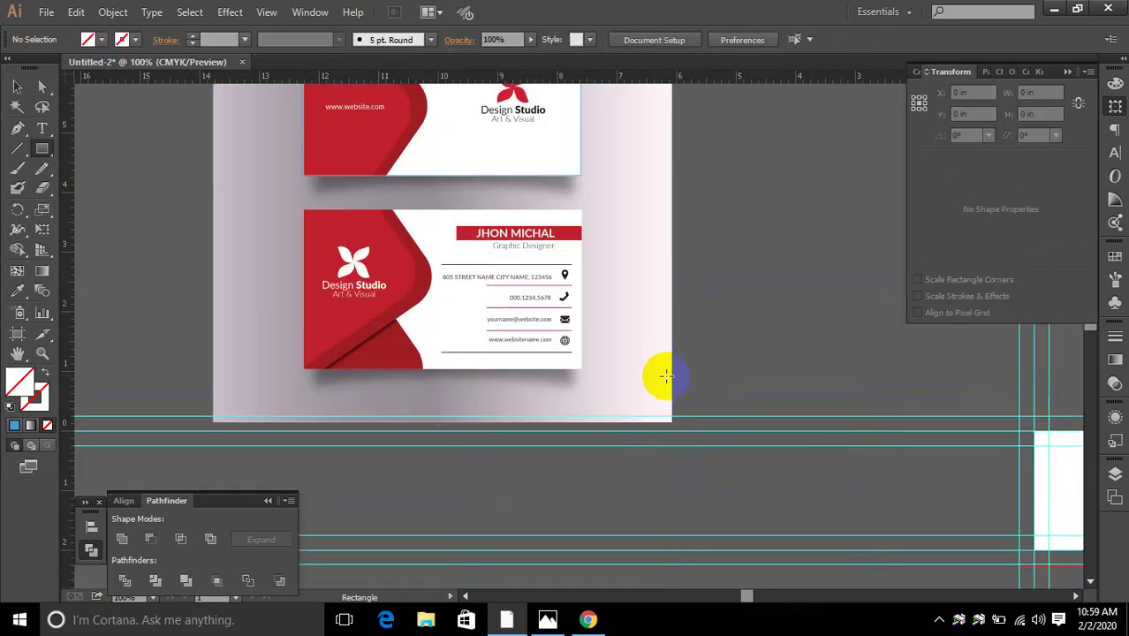
scroll(666, 376, "up", 2)
left_click_drag(567, 220, 621, 243, "ctrl")
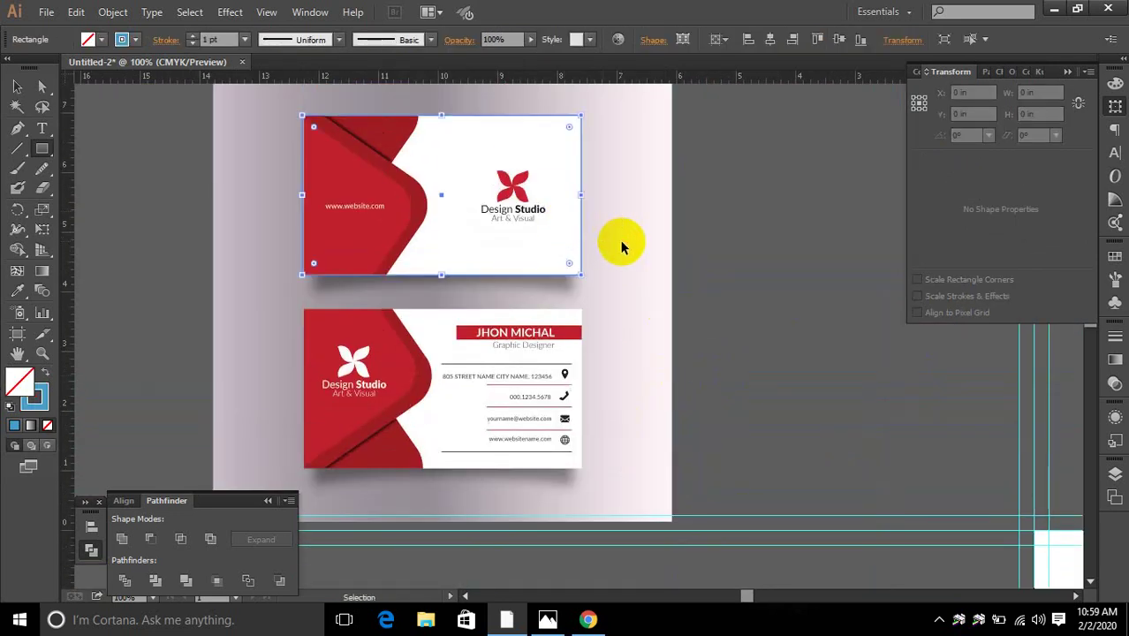
left_click_drag(382, 215, 540, 288)
scroll(540, 288, "up", 1)
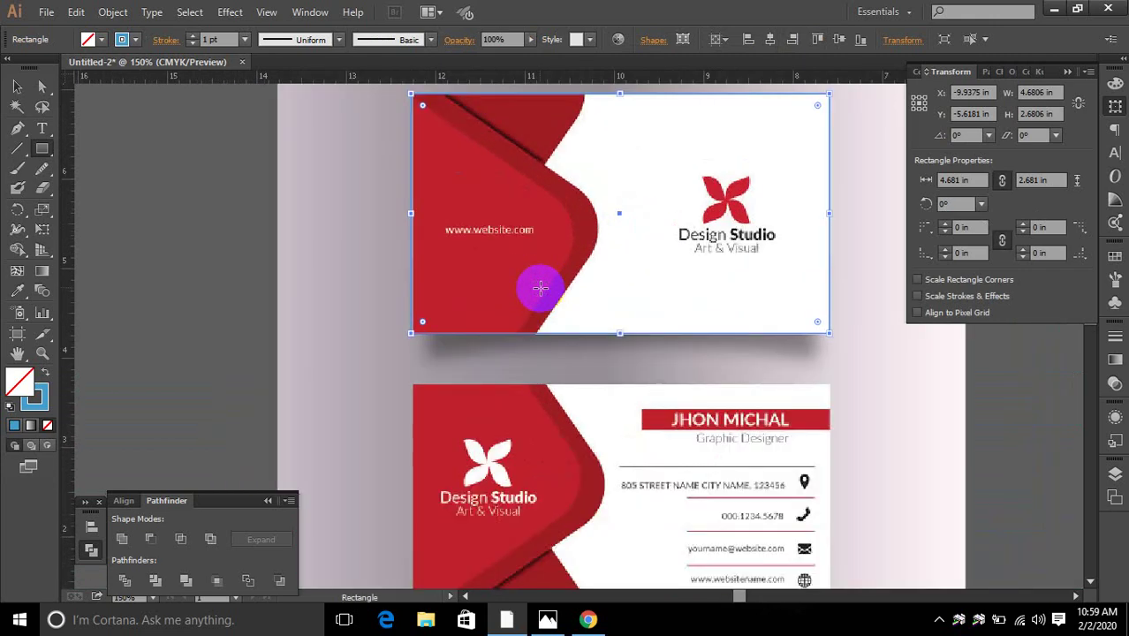
key("backslash")
left_click(546, 187)
left_click(588, 354)
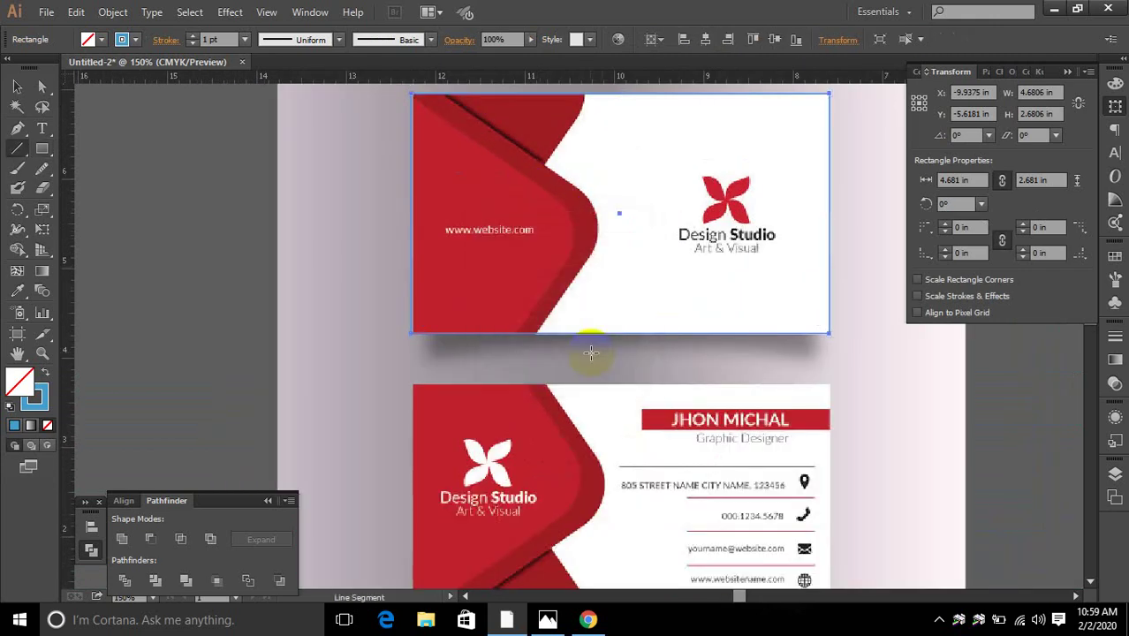
scroll(590, 353, "up", 1)
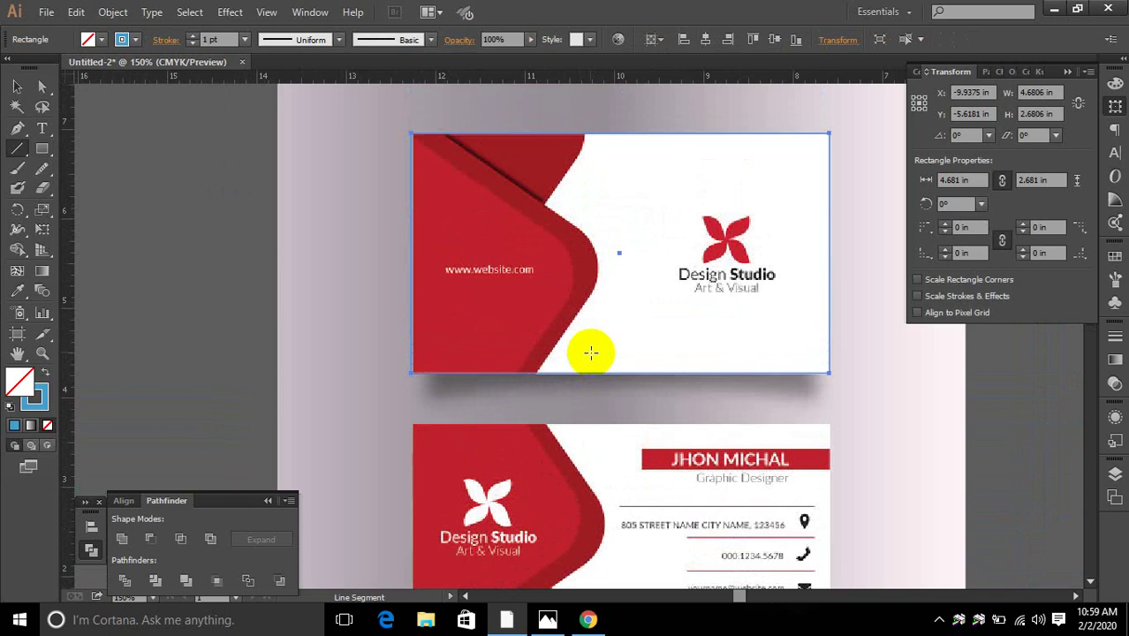
Draw an outlined rectangle about 3.95 by 2.95 in overlapping the upper card's red side and rotate it to about 324.77°.
left_click(42, 148)
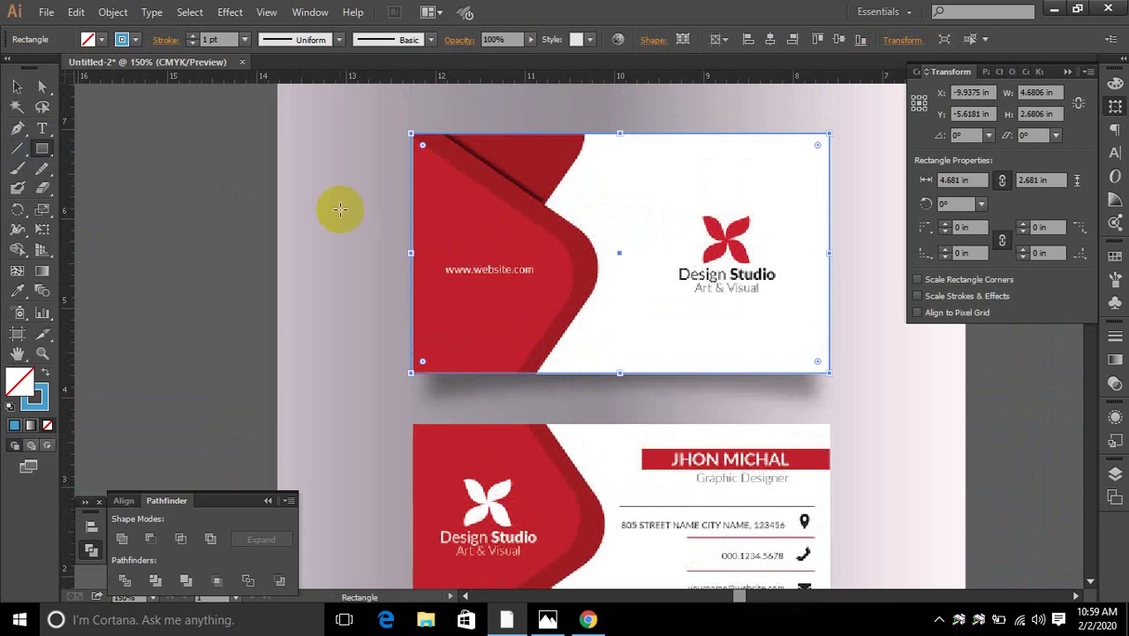
left_click_drag(245, 179, 598, 441)
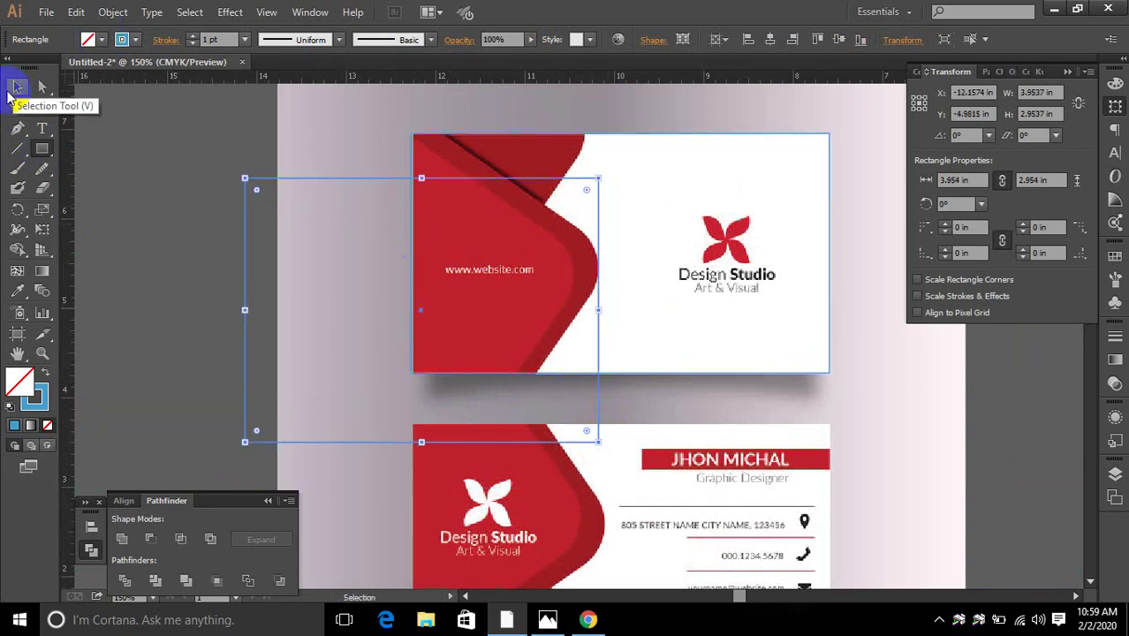
left_click(17, 87)
left_click_drag(597, 174, 659, 297)
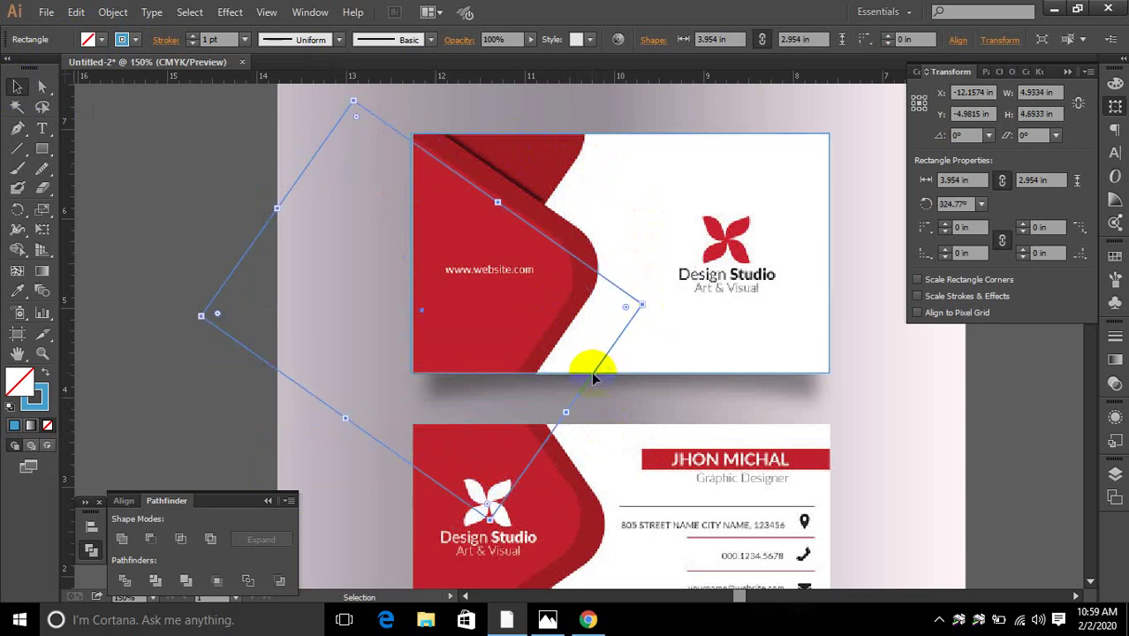
Fit the rotated rectangle to the upper card's bright red panel and round the corner over the card to about 0.52 in.
left_click_drag(583, 362, 543, 337)
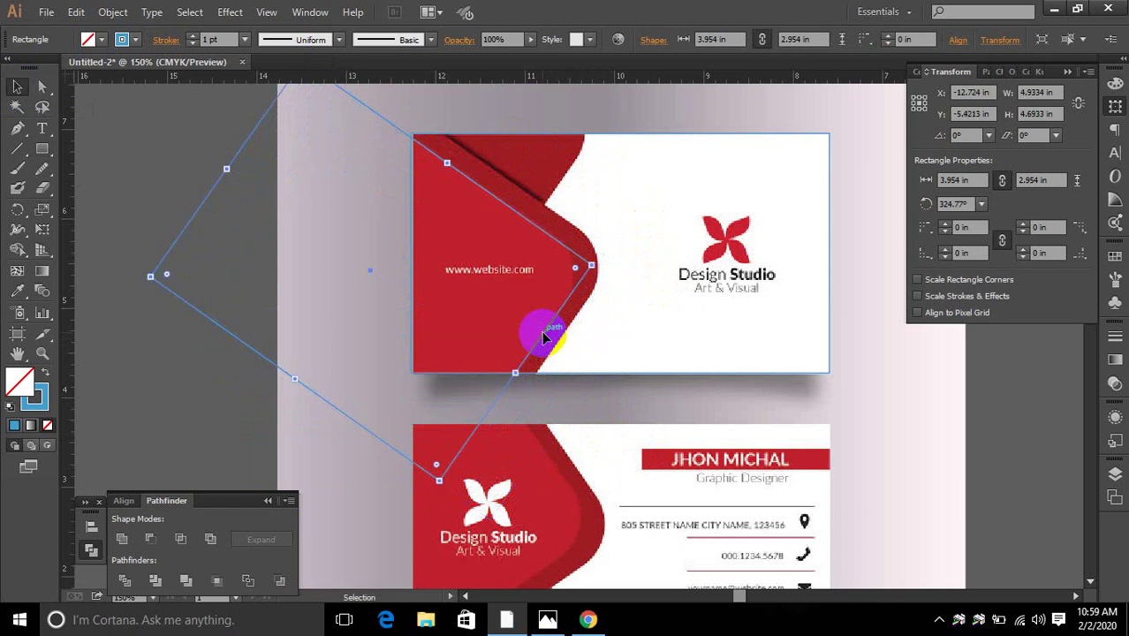
key("Right")
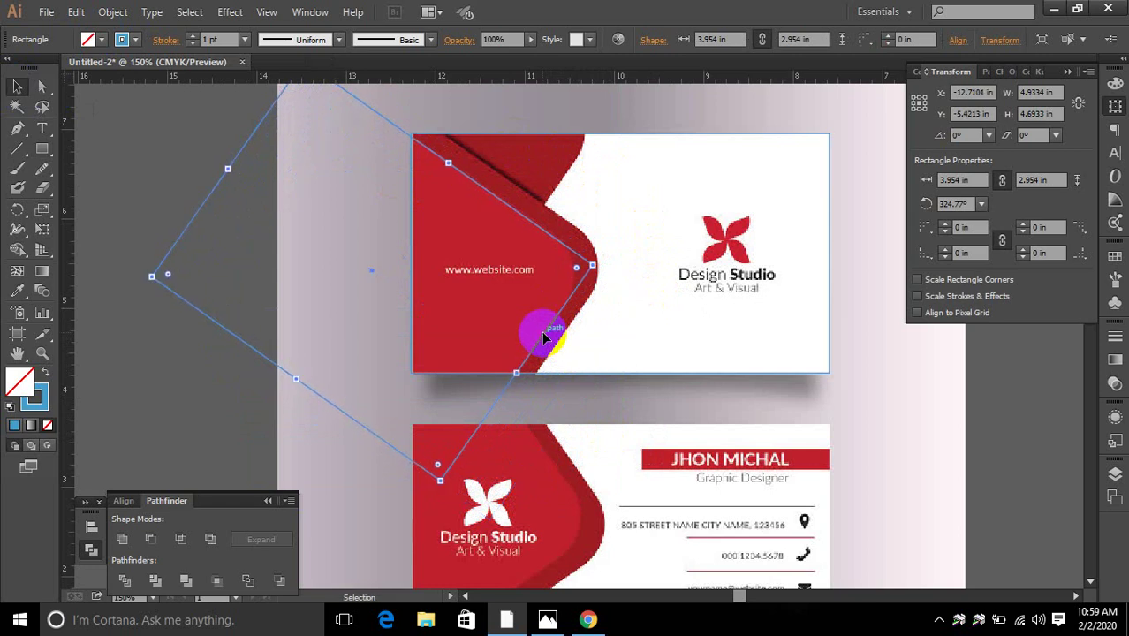
left_click(42, 86)
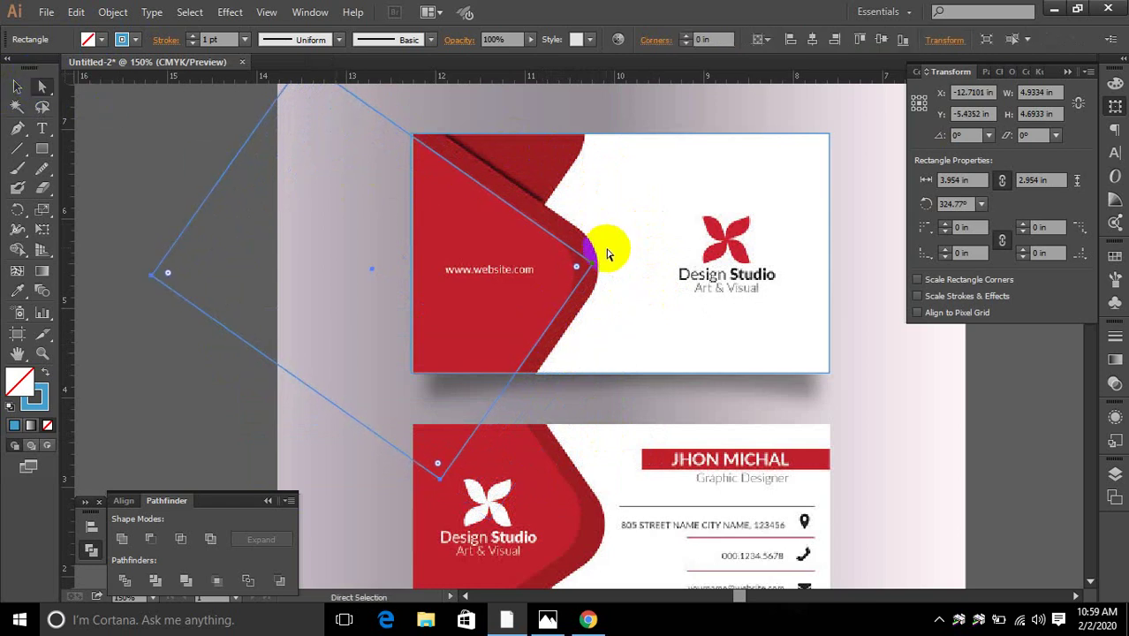
left_click_drag(577, 265, 523, 285)
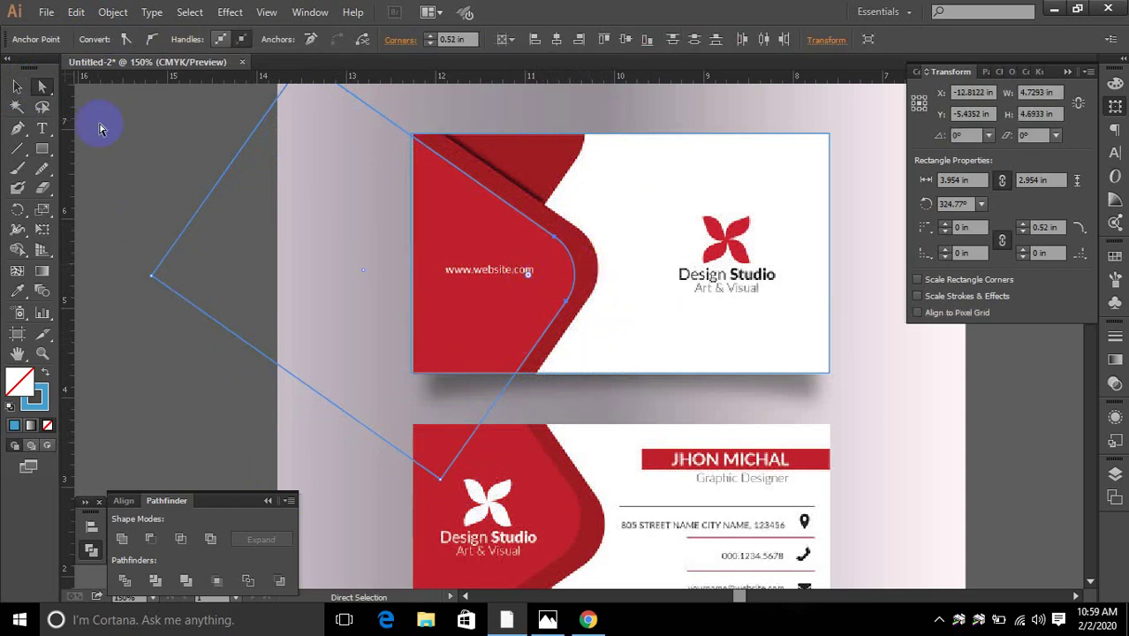
Duplicate the rounded shape and align the copy with the outer edge of the dark red border on the upper card.
left_click(16, 86)
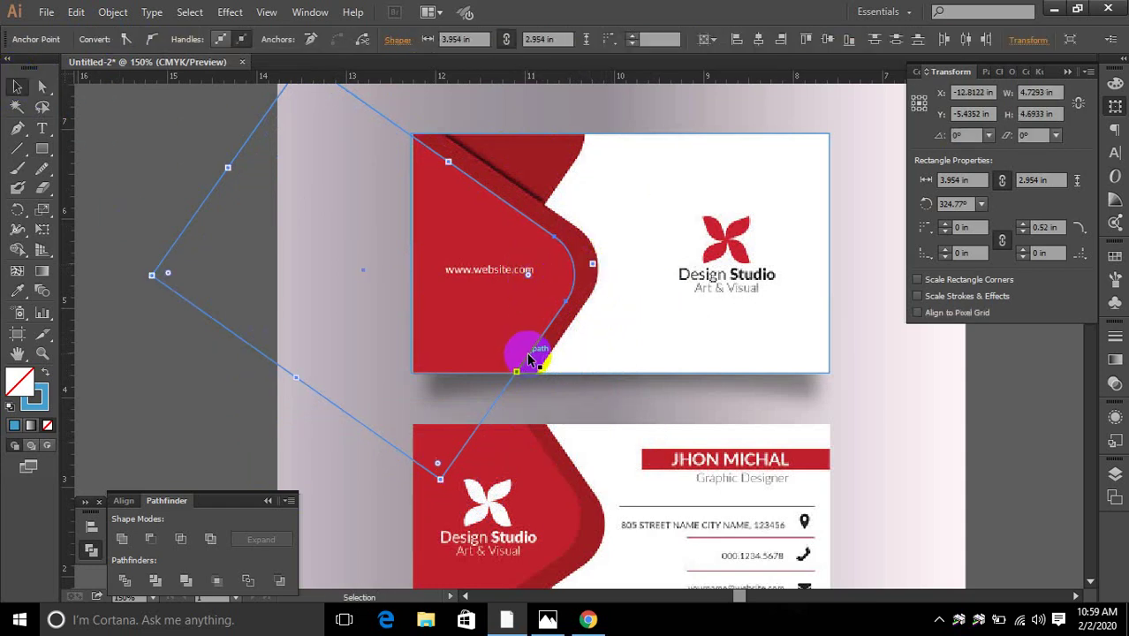
scroll(529, 353, "up", 3)
scroll(532, 353, "down", 3)
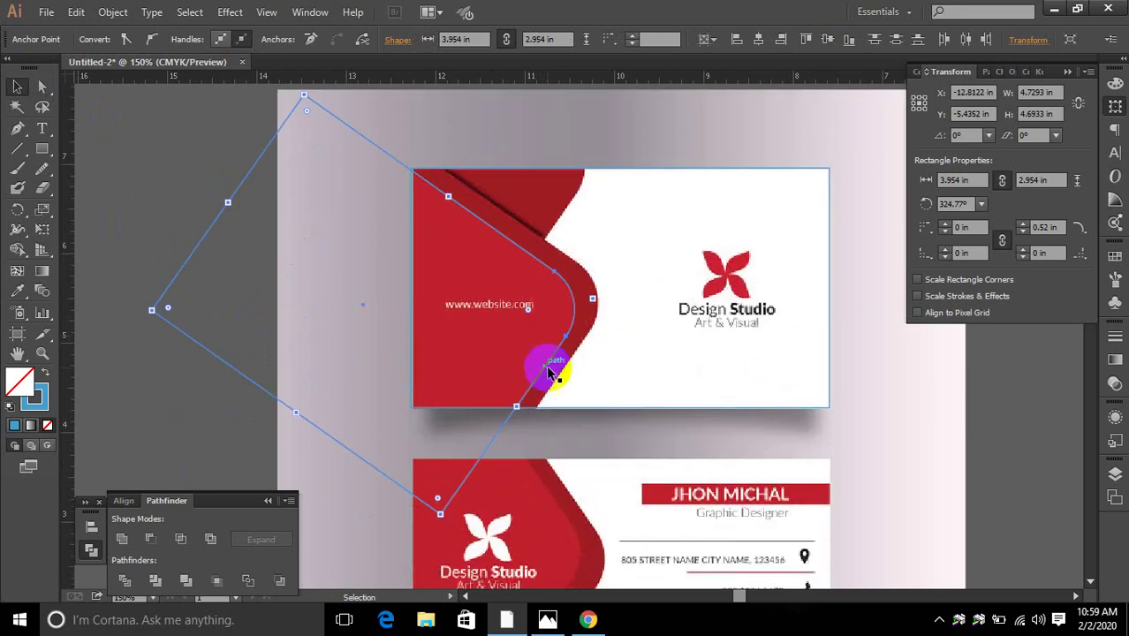
left_click_drag(537, 380, 564, 379)
key("Right")
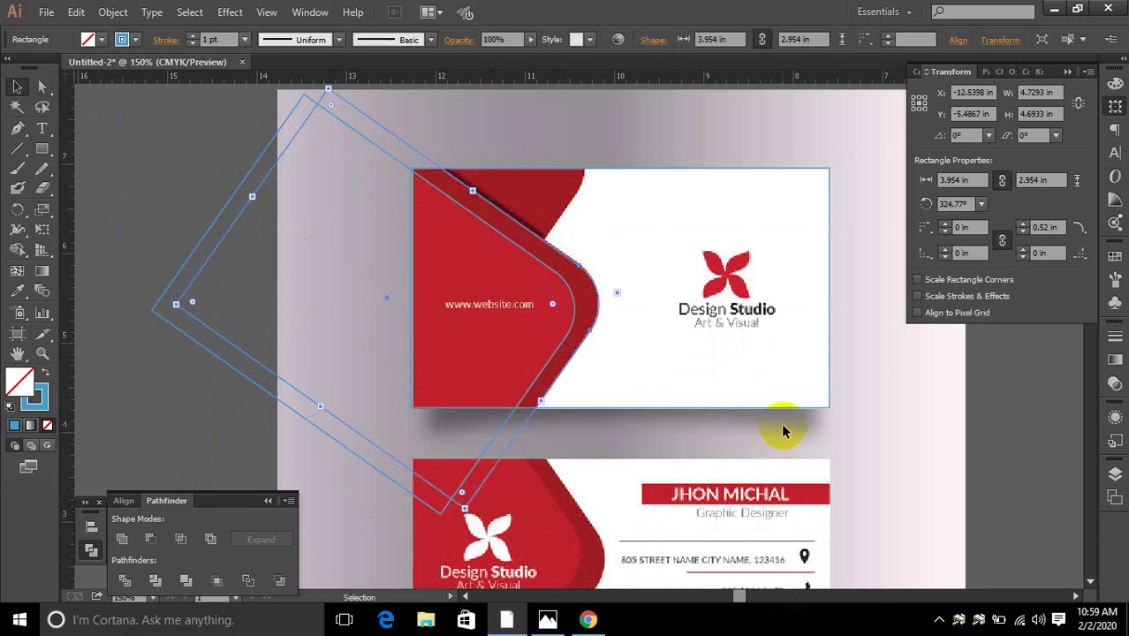
key("Up")
key("Up")
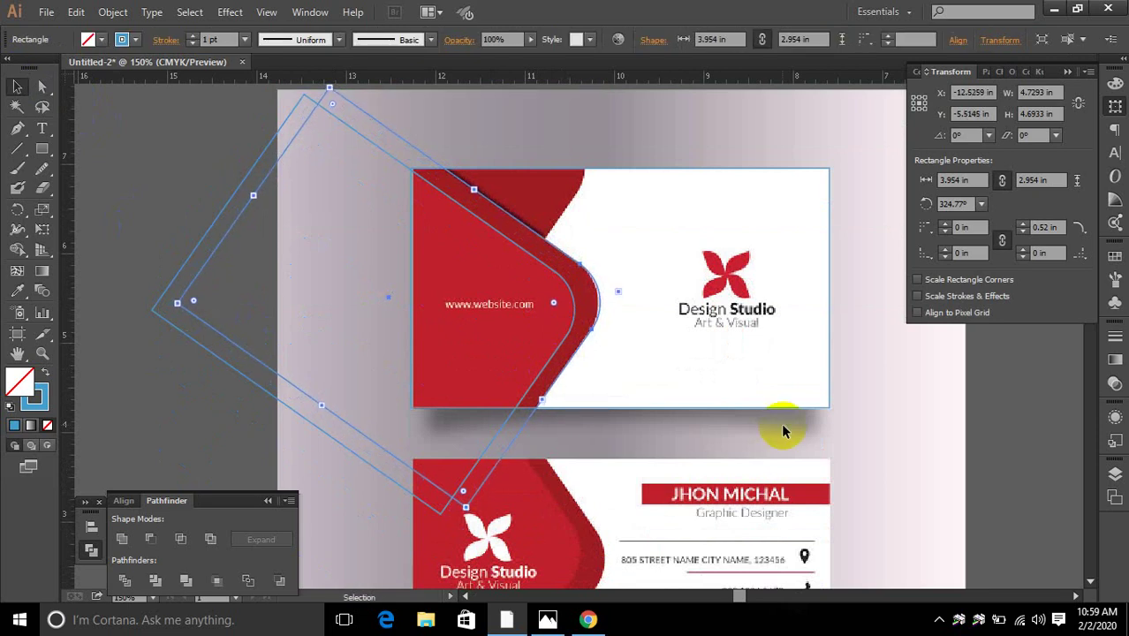
key("Left")
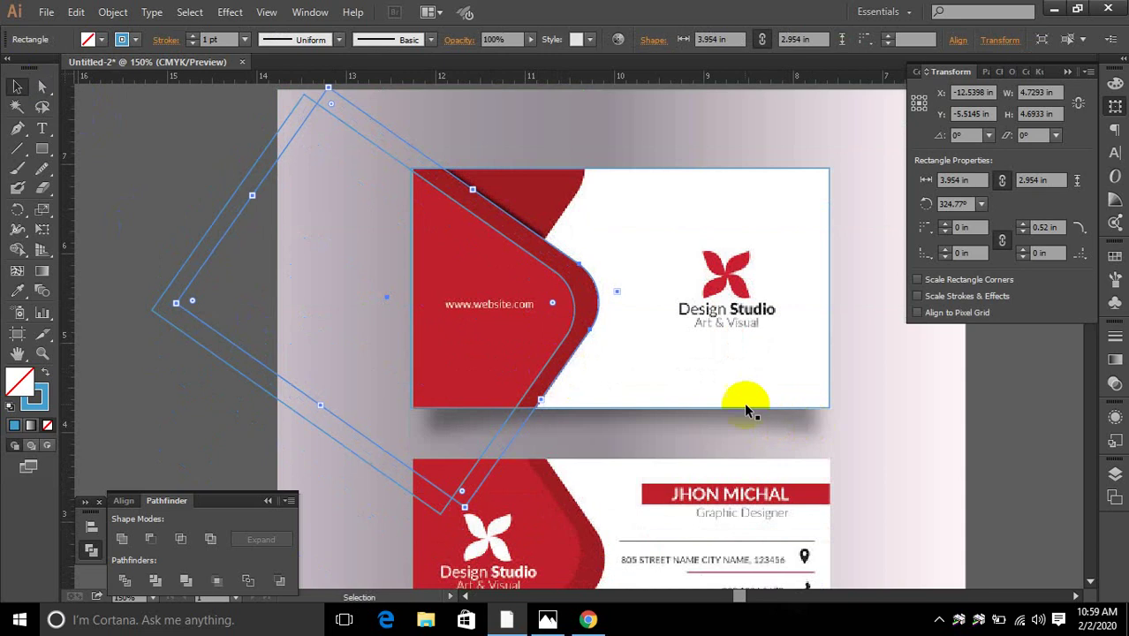
Duplicate the rounded shape again and align the copy with the dark red flap at the upper card's top edge.
scroll(589, 322, "down", 1)
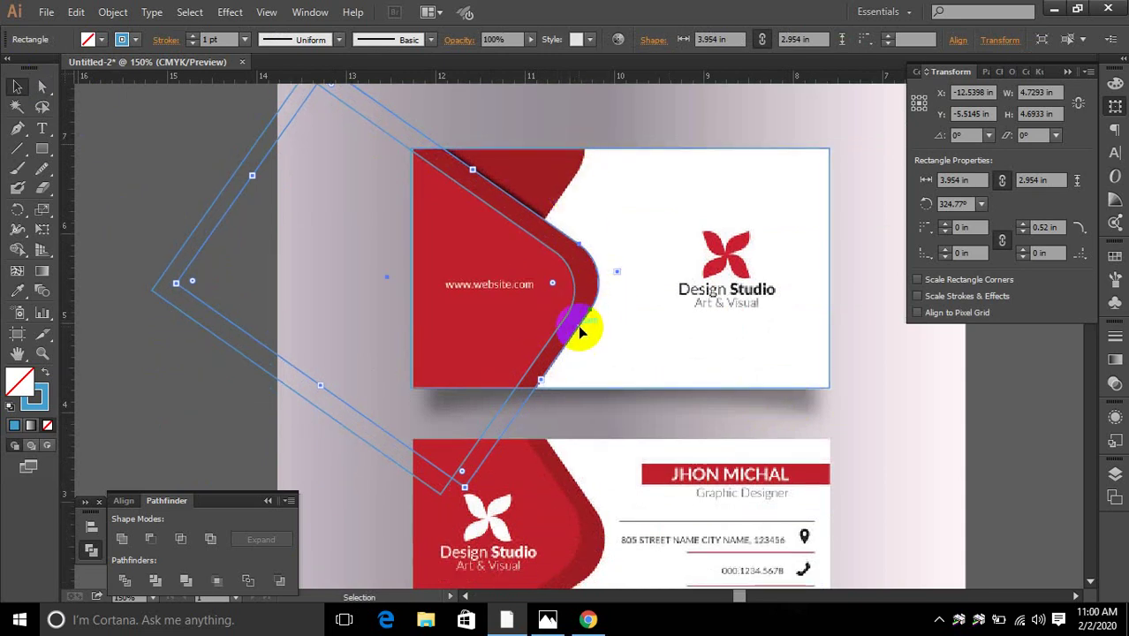
left_click_drag(580, 331, 566, 192)
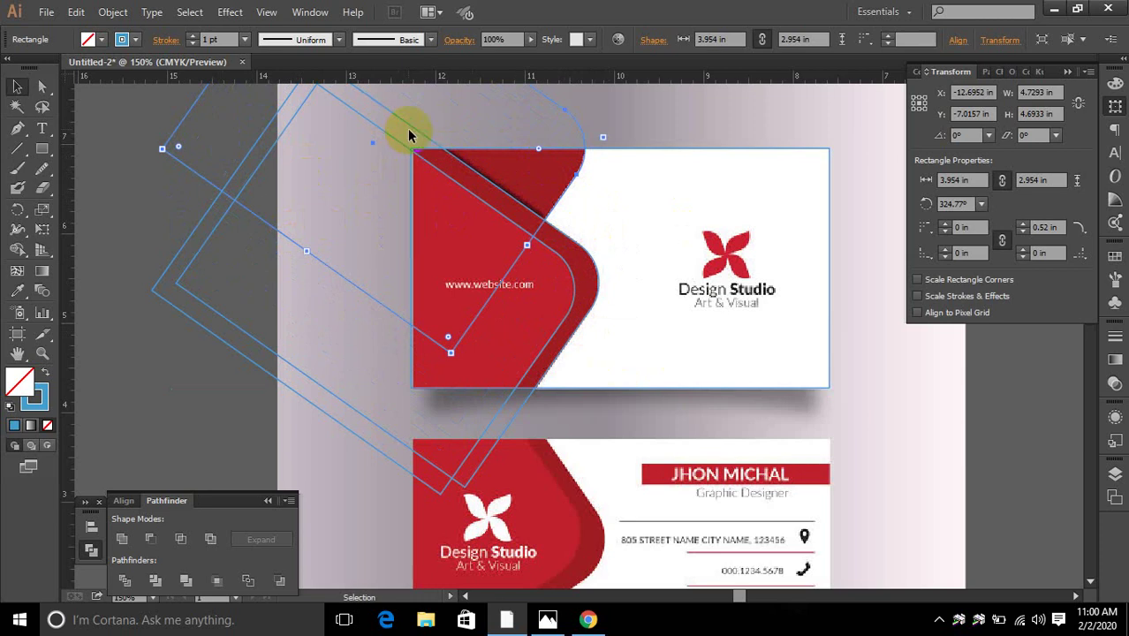
scroll(529, 196, "up", 4)
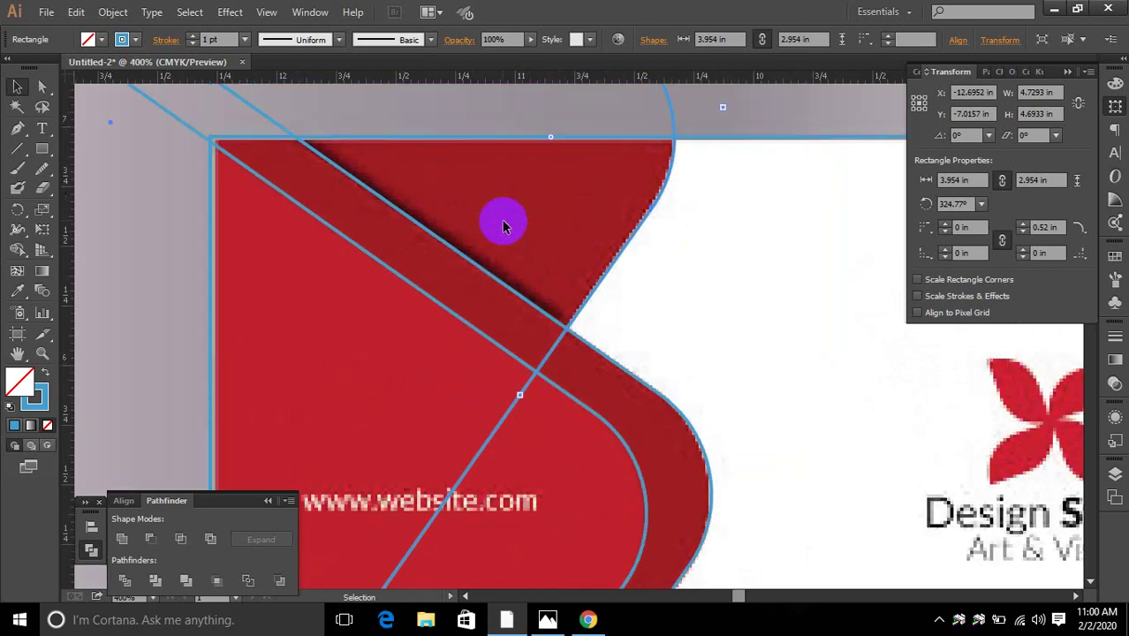
left_click(556, 366)
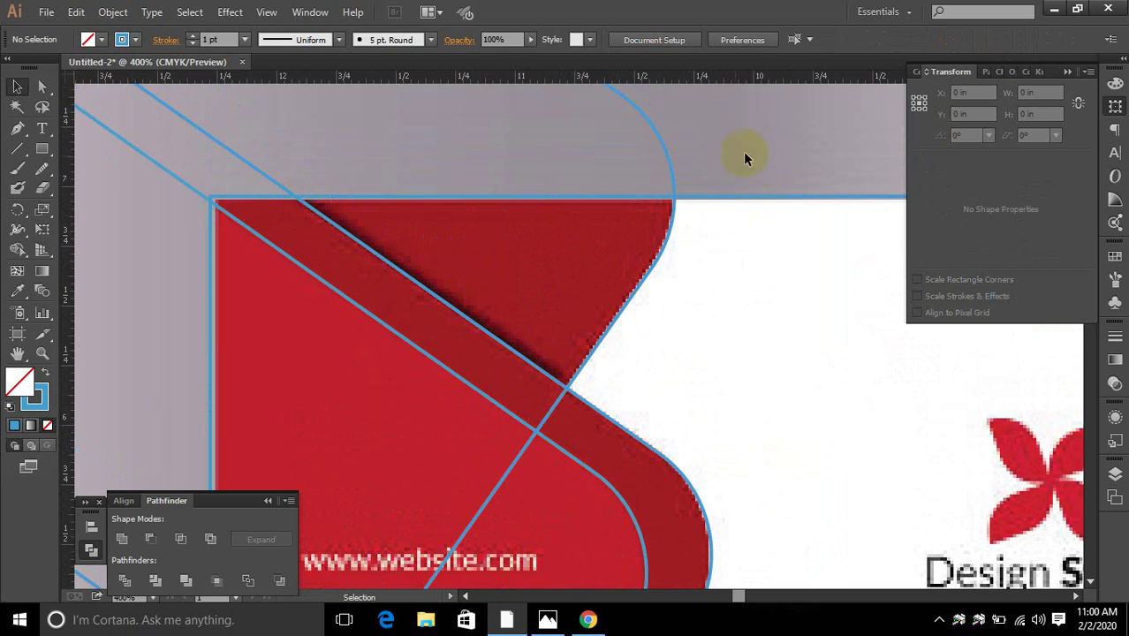
scroll(745, 157, "down", 5)
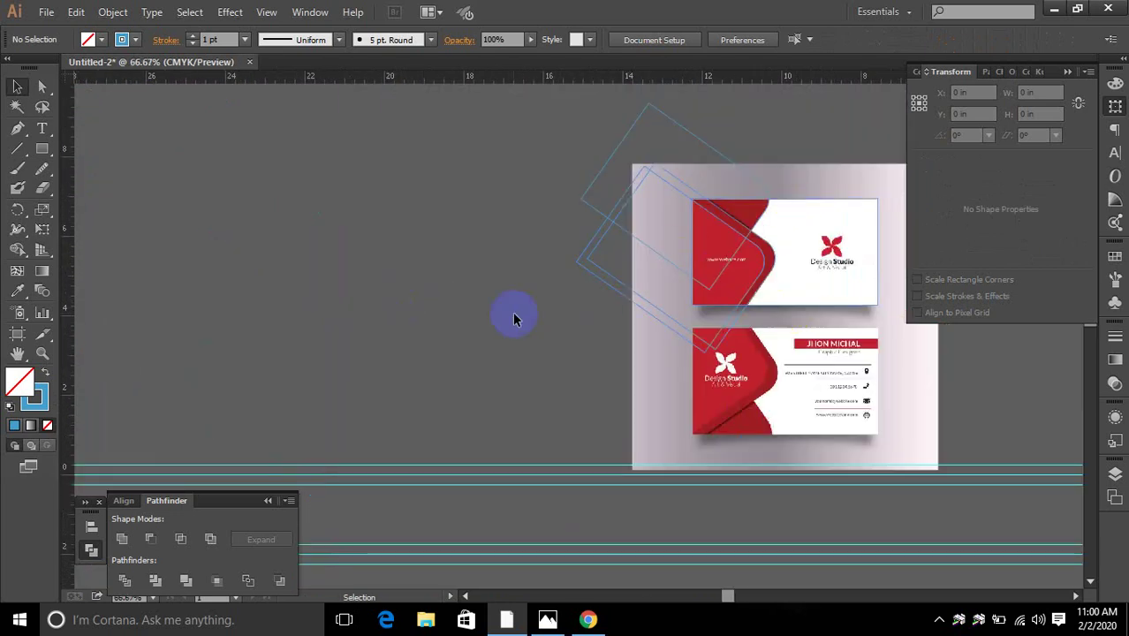
scroll(729, 221, "up", 5)
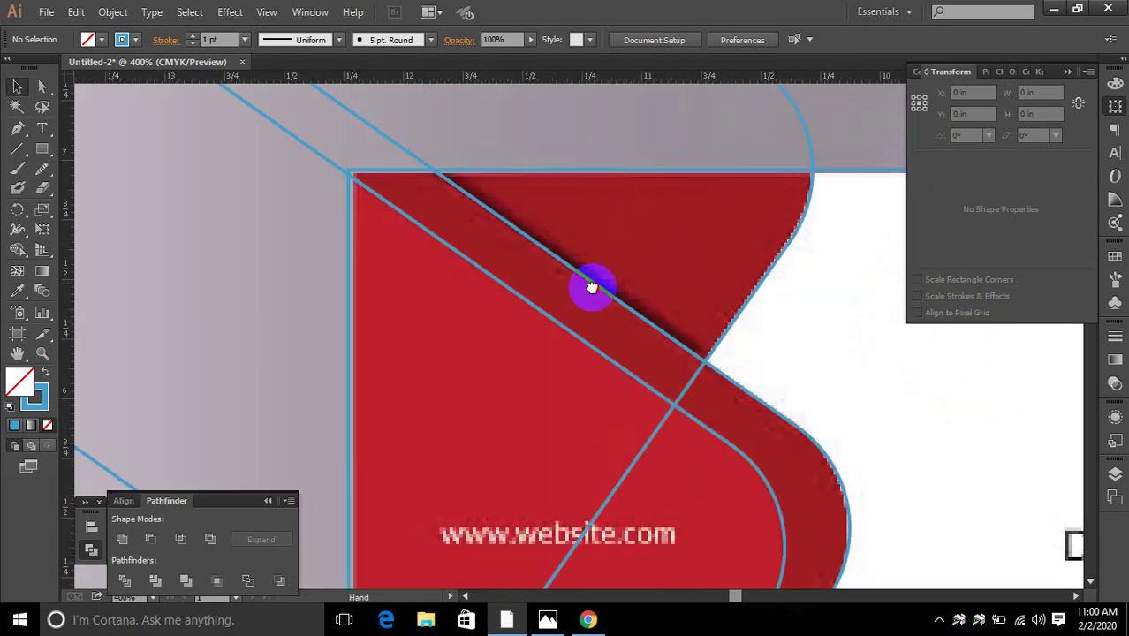
left_click(17, 131)
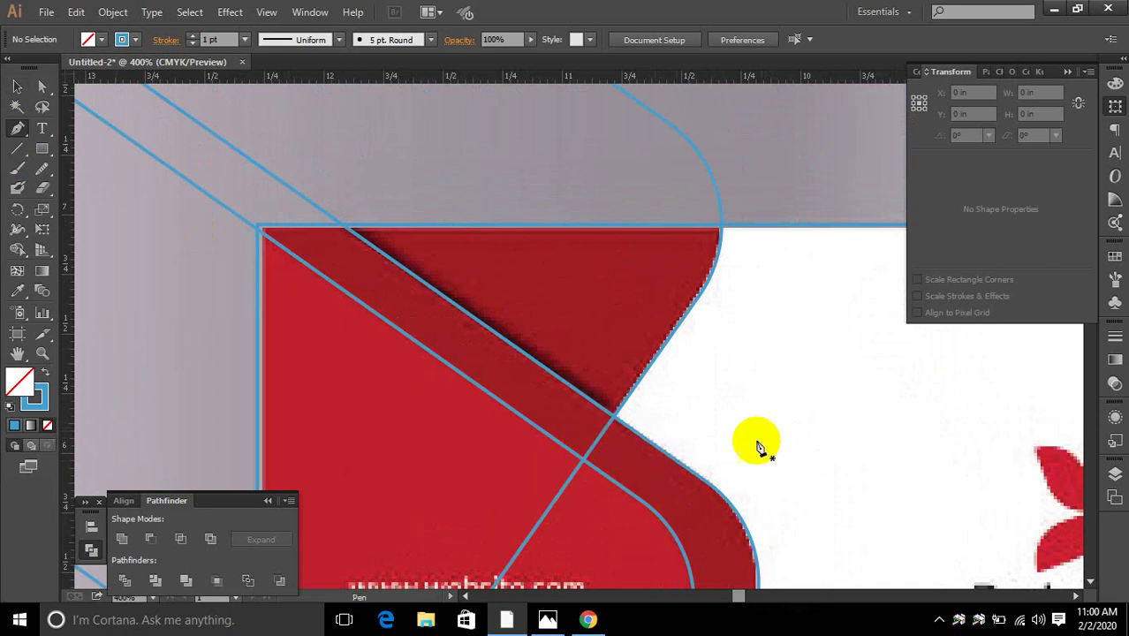
left_click(17, 85)
left_click_drag(712, 446, 678, 481)
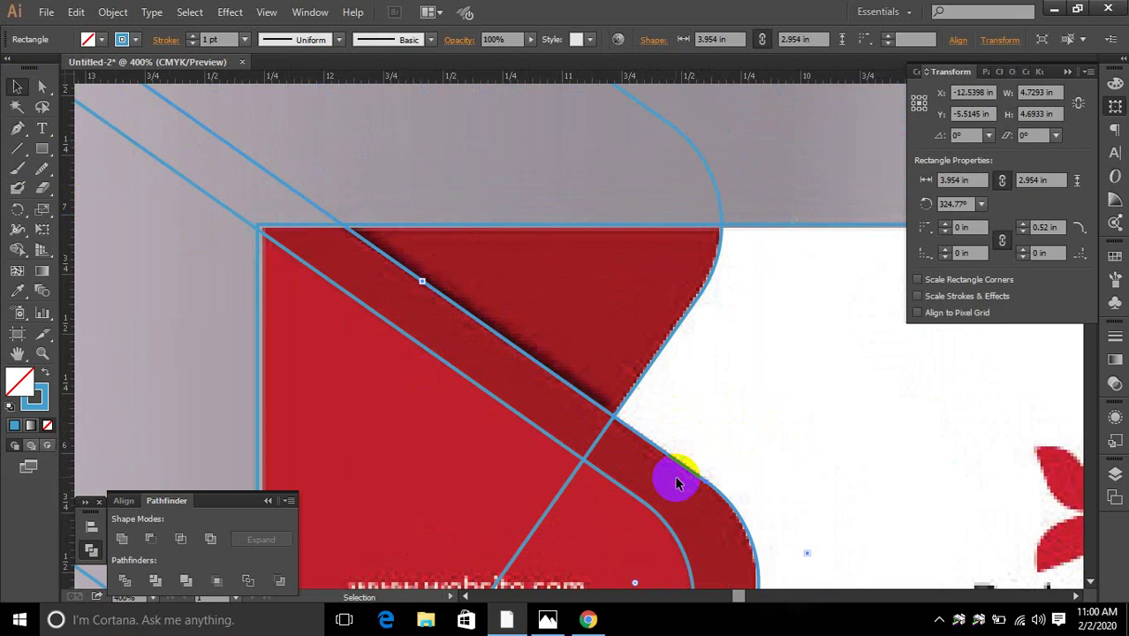
left_click(45, 371)
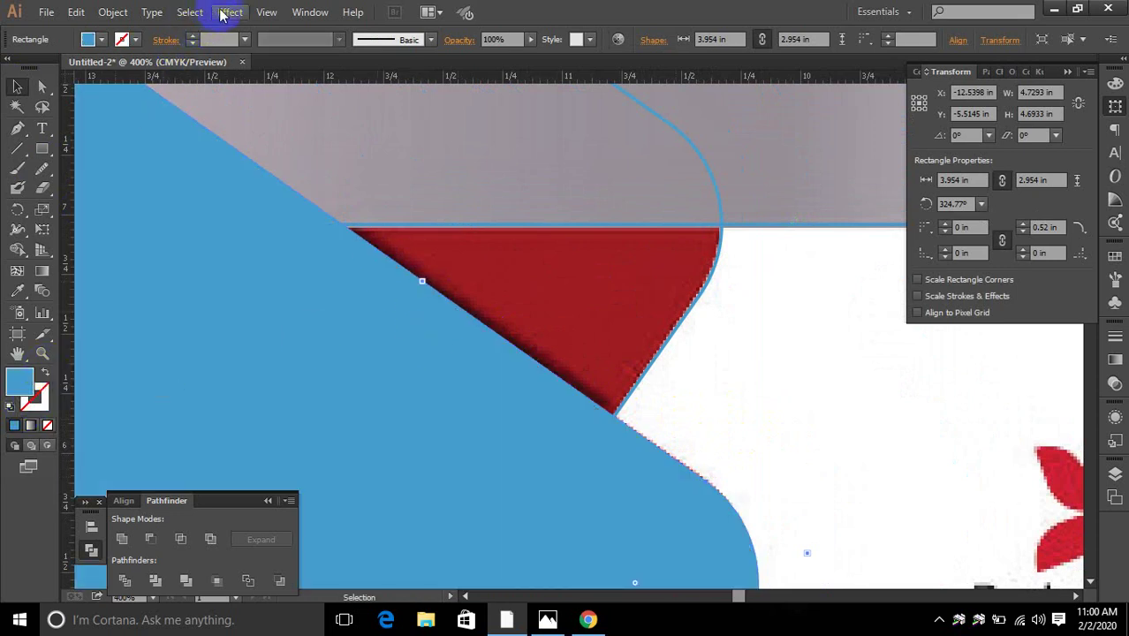
left_click(228, 13)
mouse_move(332, 212)
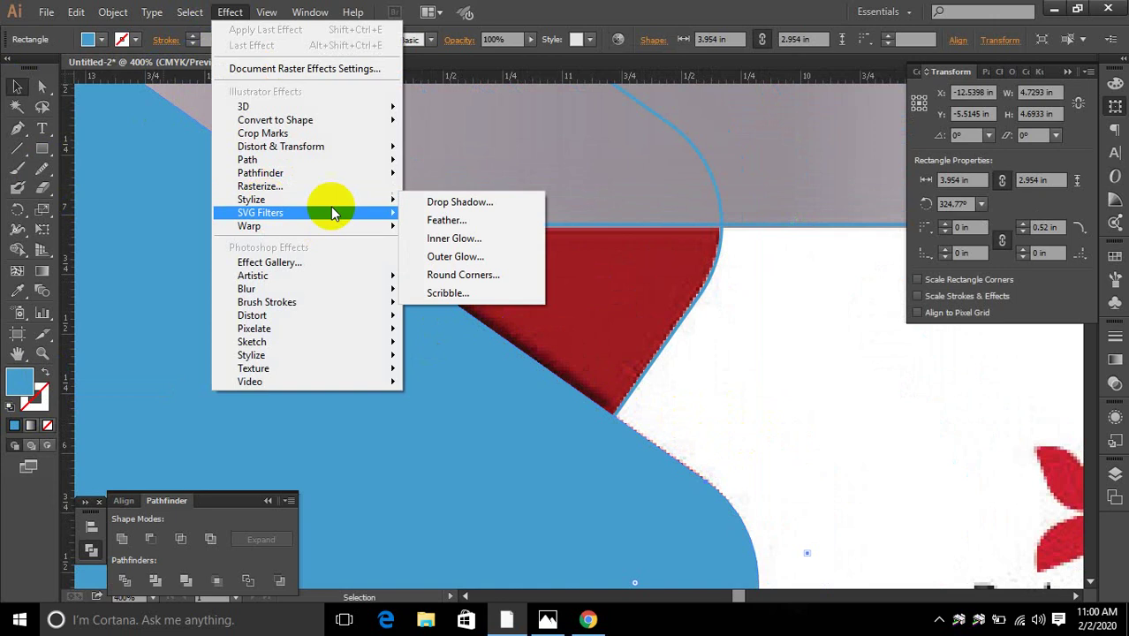
left_click(446, 201)
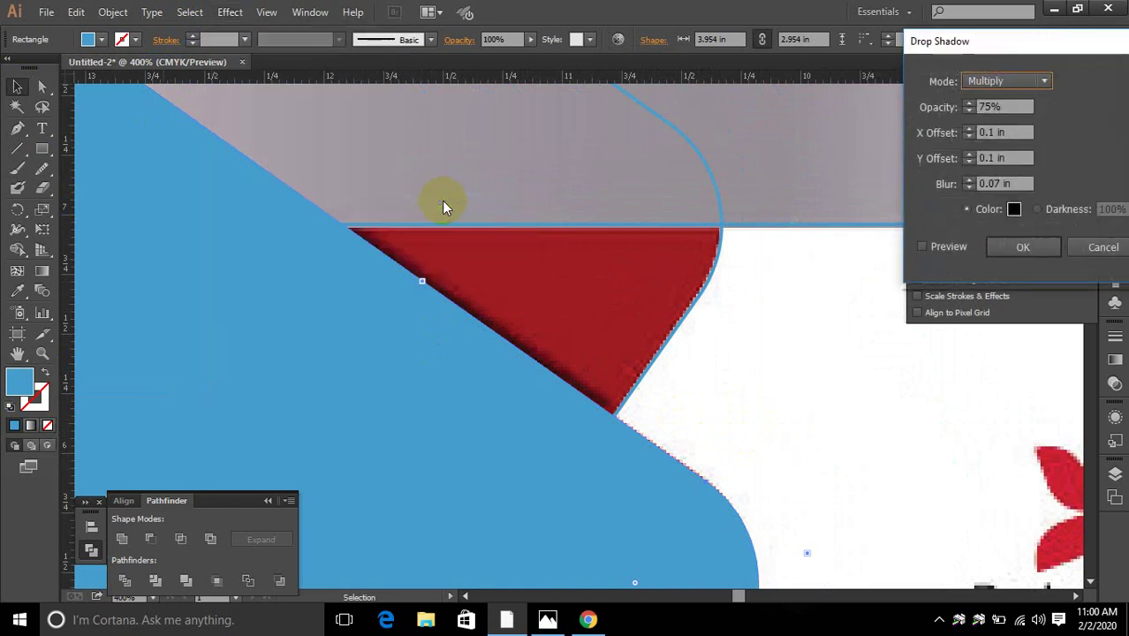
left_click(921, 248)
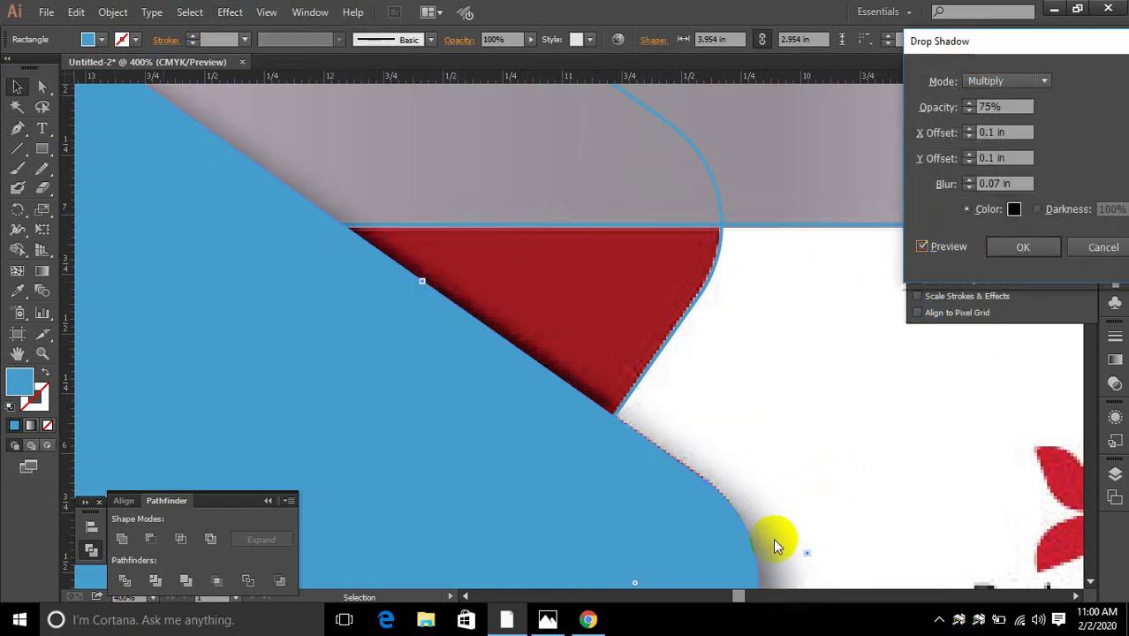
left_click(1088, 247)
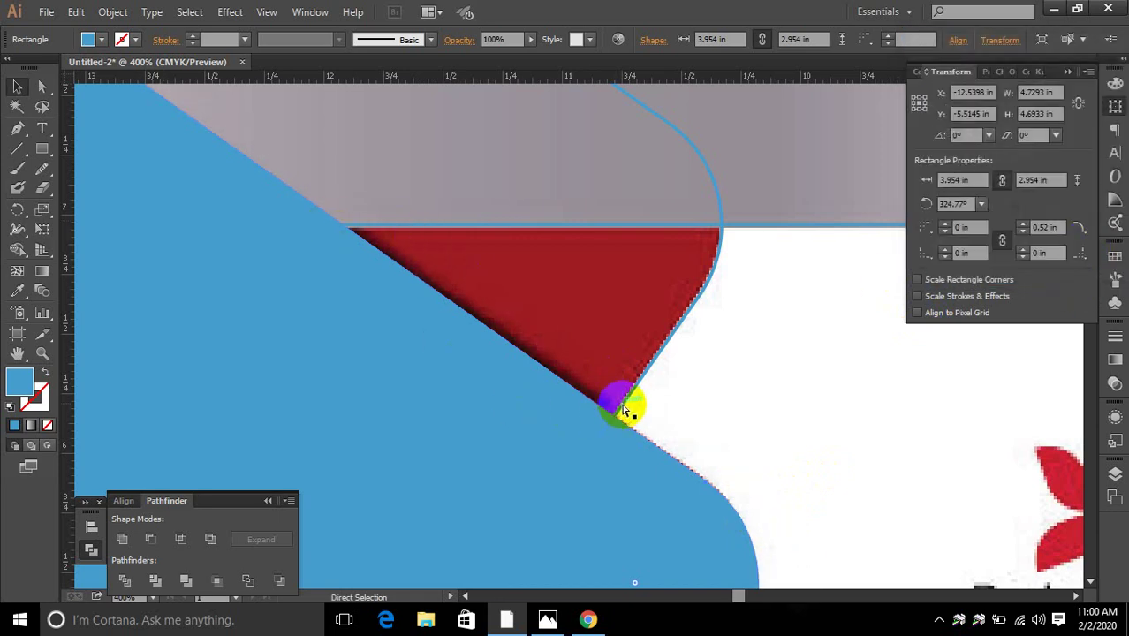
key("shift+x")
Draw a thin sliver about 1.20 by 0.84 in along the flap's diagonal shadow edge with the Pen tool and give it a solid fill without stroke.
left_click(18, 129)
left_click(19, 130)
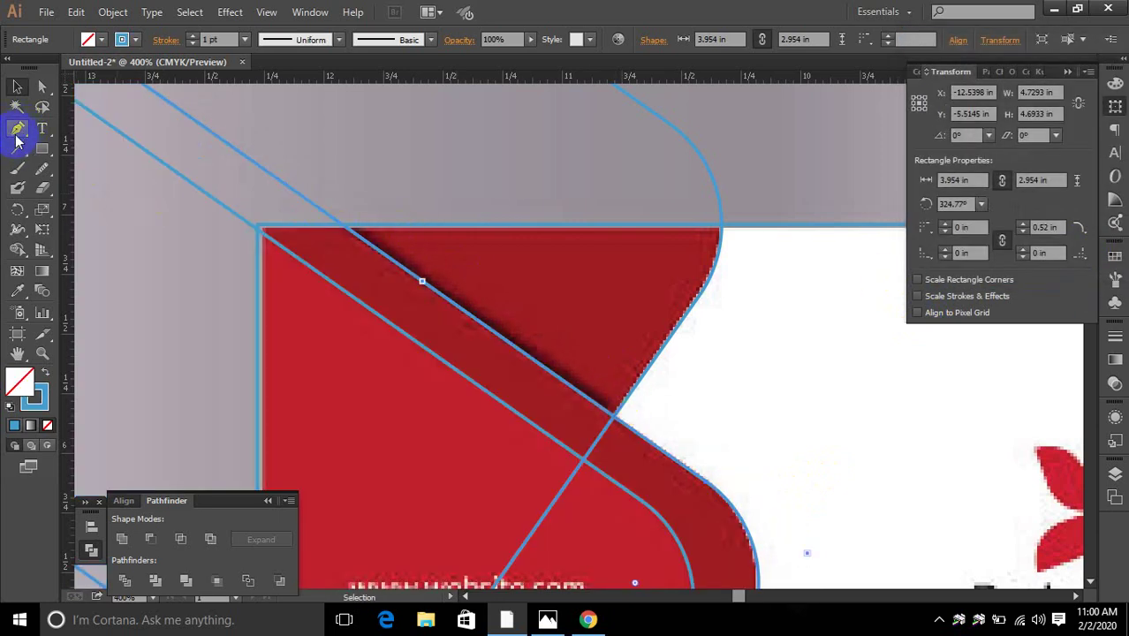
left_click(334, 222)
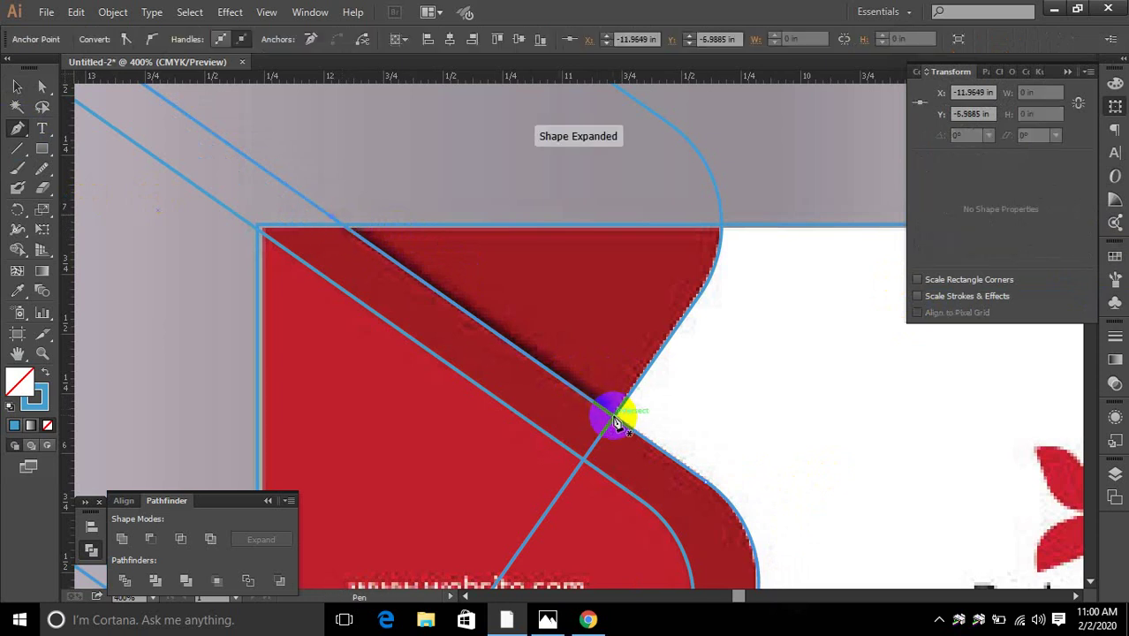
mouse_move(617, 421)
left_mouse_down()
mouse_move(618, 407)
mouse_move(328, 217)
left_mouse_up()
left_click(42, 375)
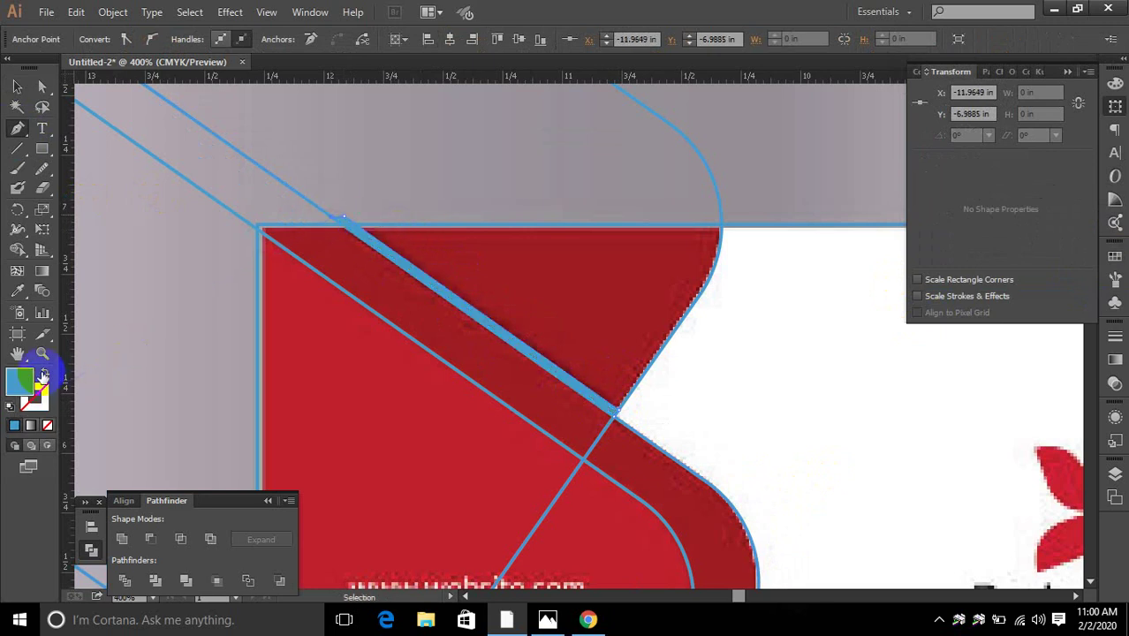
left_click(575, 429, "ctrl")
Fill the inner rounded shape with the bright red sampled from the reference card's panel.
left_click(17, 85)
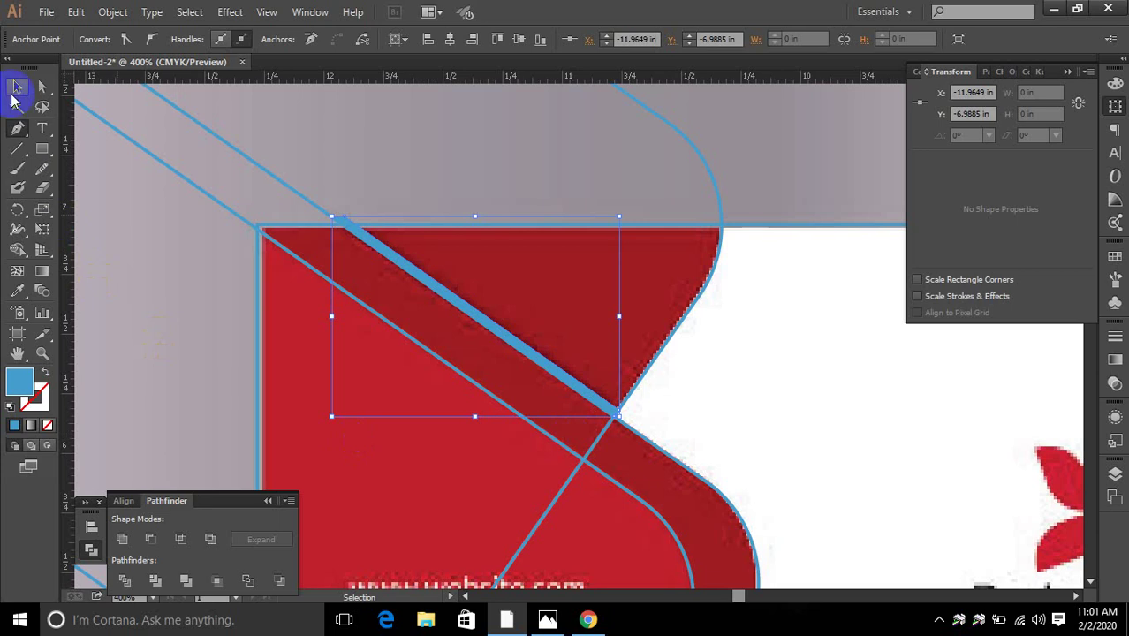
left_click(661, 504)
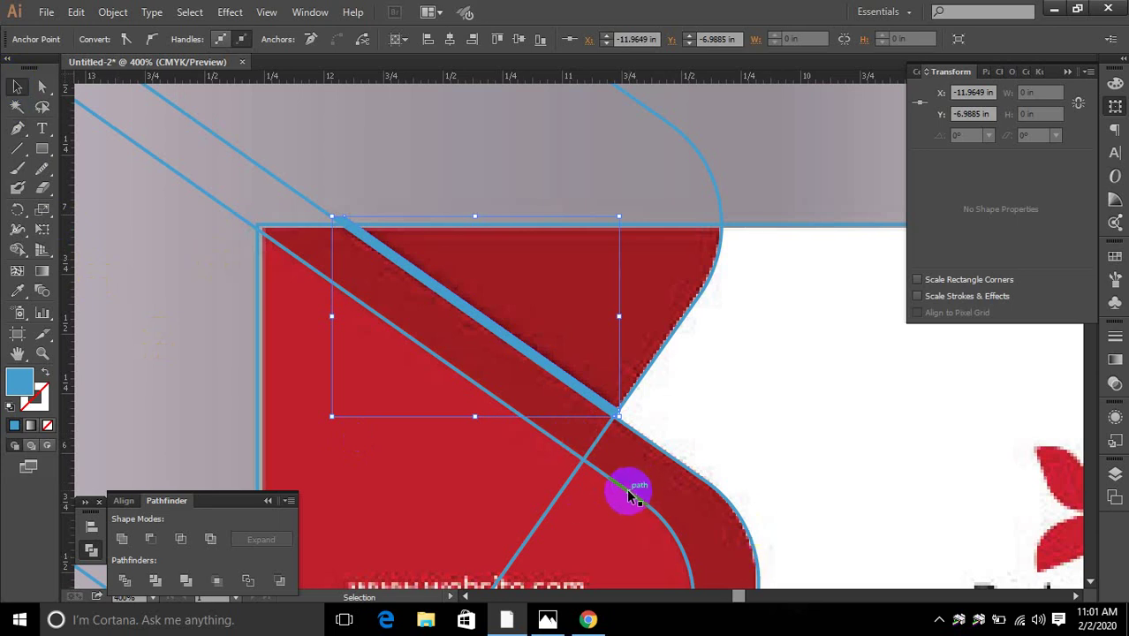
left_click(635, 491)
left_click(18, 292)
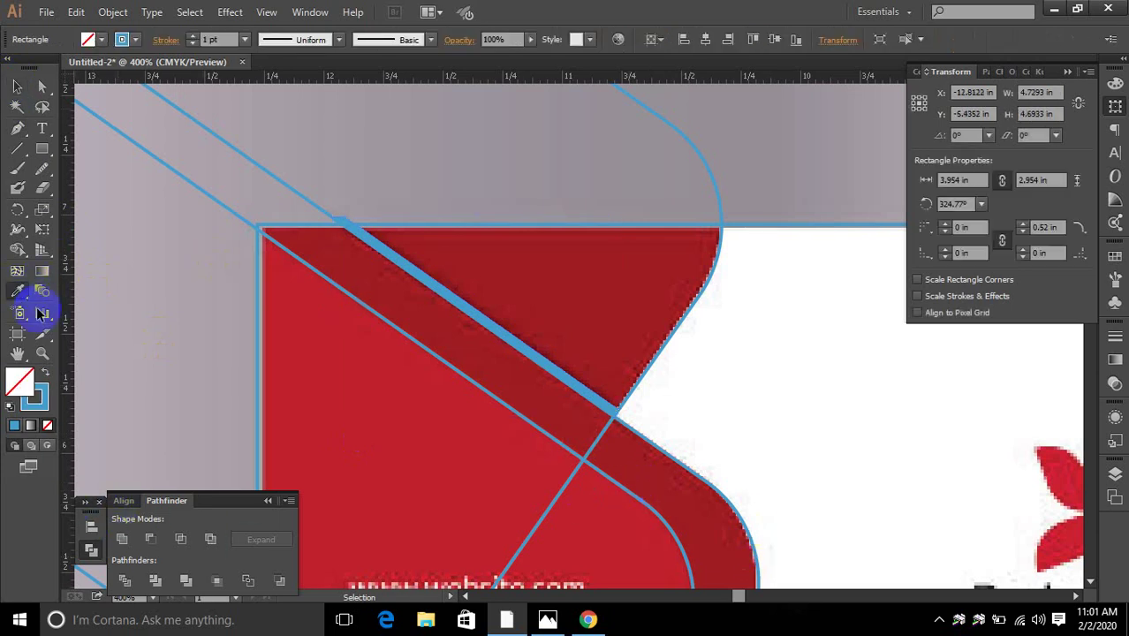
left_click(406, 464)
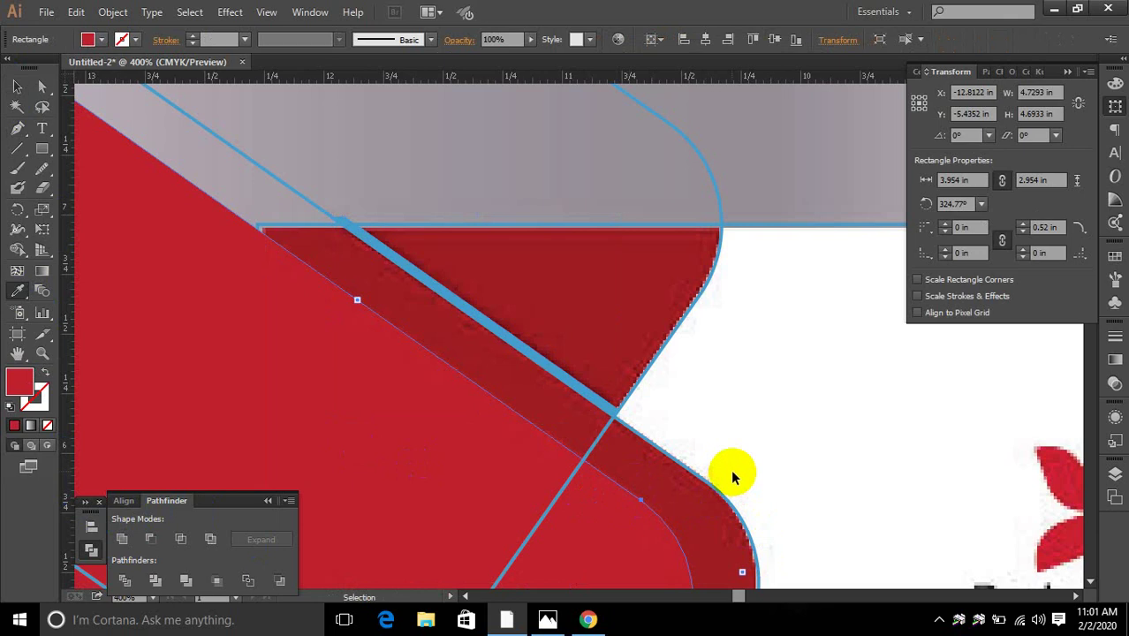
Fill the outer border shape with the card's dark red and send it behind the bright red shape.
left_click(693, 500)
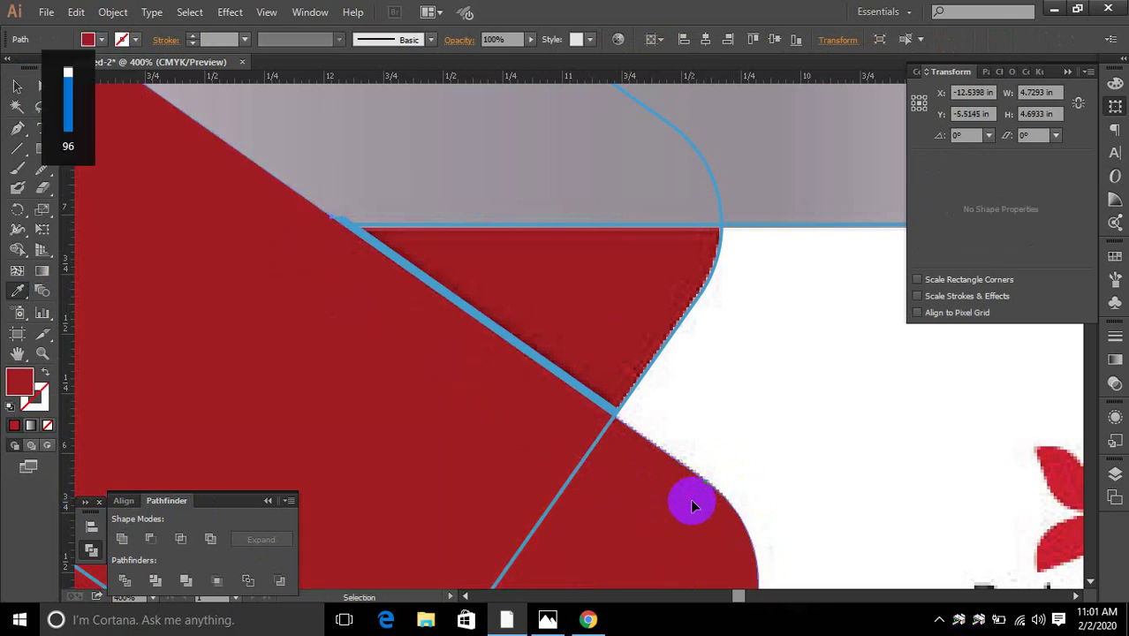
left_click(692, 505, "ctrl")
key("ctrl+[")
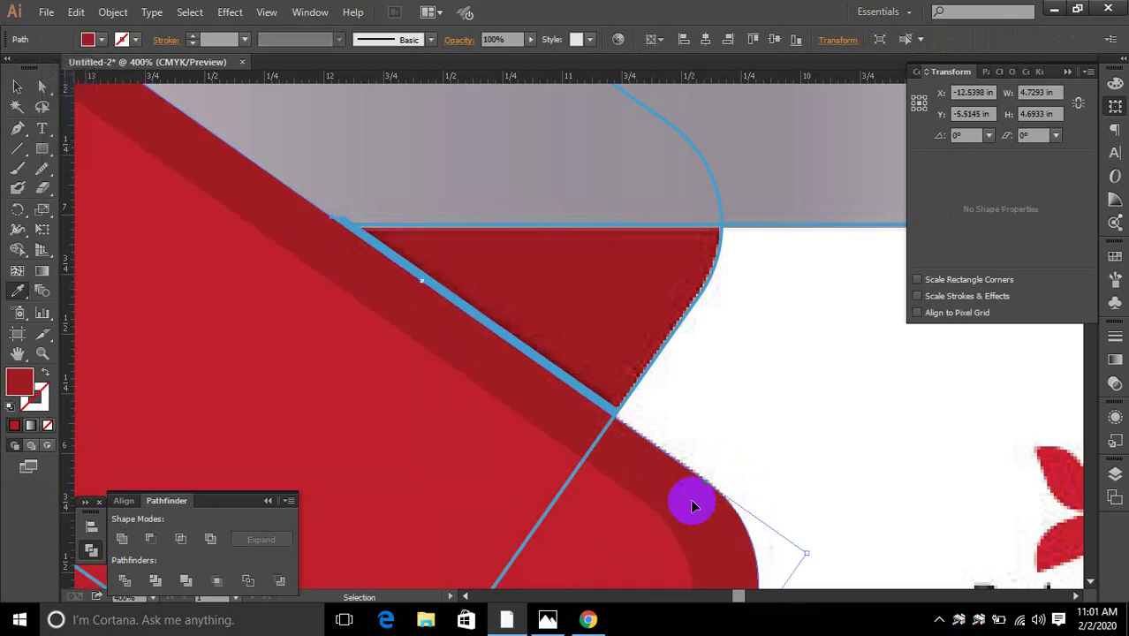
Fill the flap's rounded shape with the sampled dark red and arrange it above the border shape but behind the bright red one.
left_click(680, 325, "ctrl")
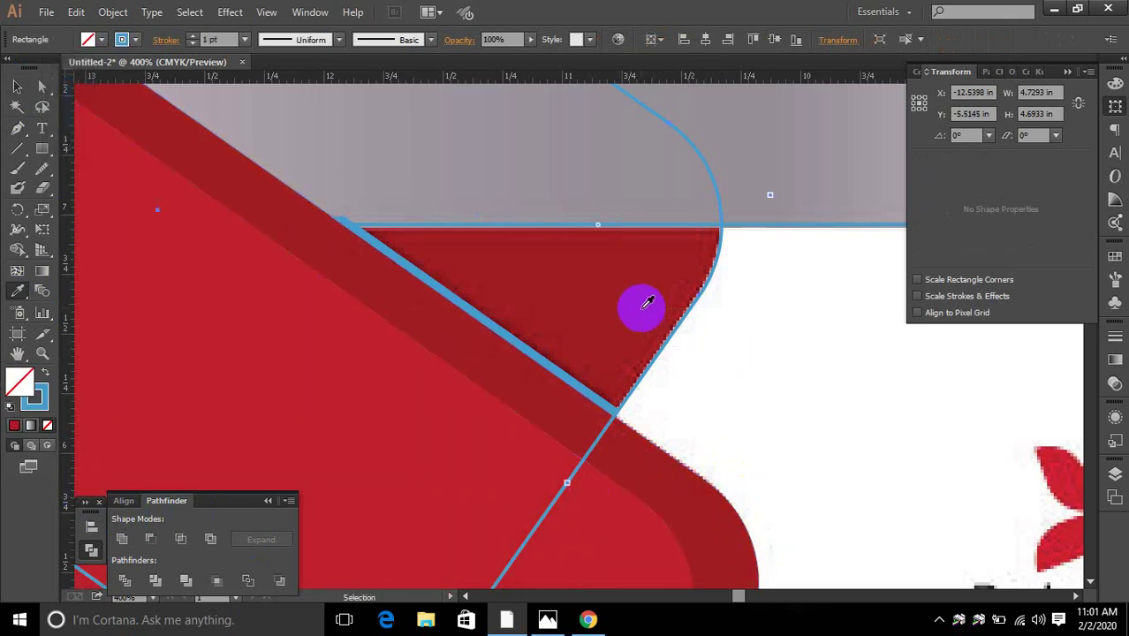
left_click(649, 272)
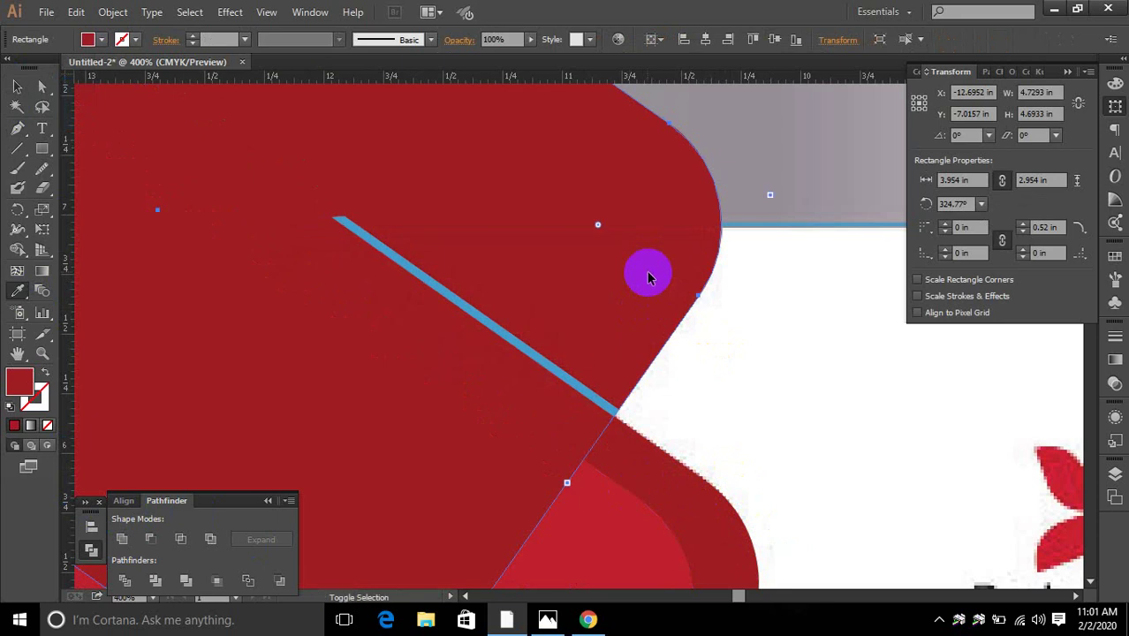
key("ctrl+z")
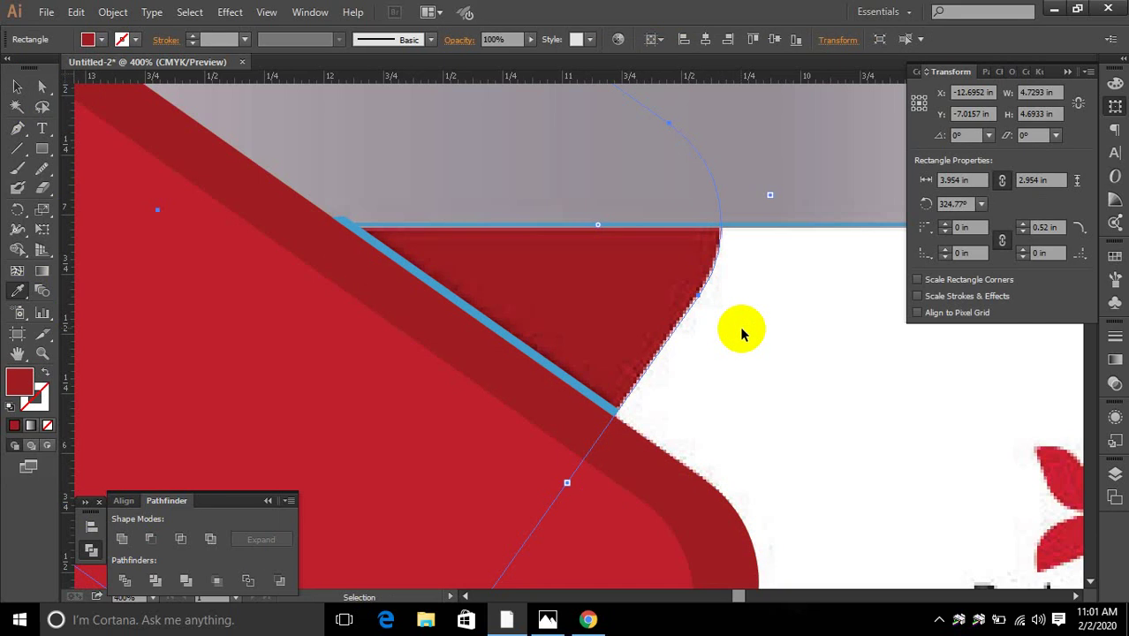
key("ctrl+]")
key("ctrl+]")
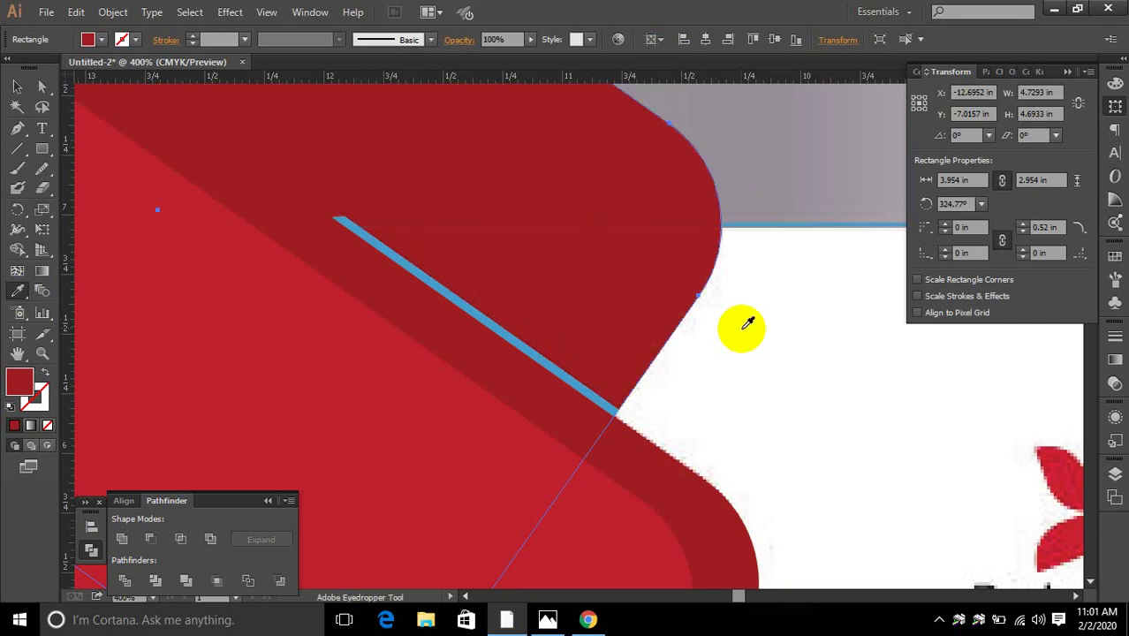
Recolour the thin blue diagonal sliver with the dark red sampled from the neighbouring shape.
left_click(17, 87)
left_click(798, 447)
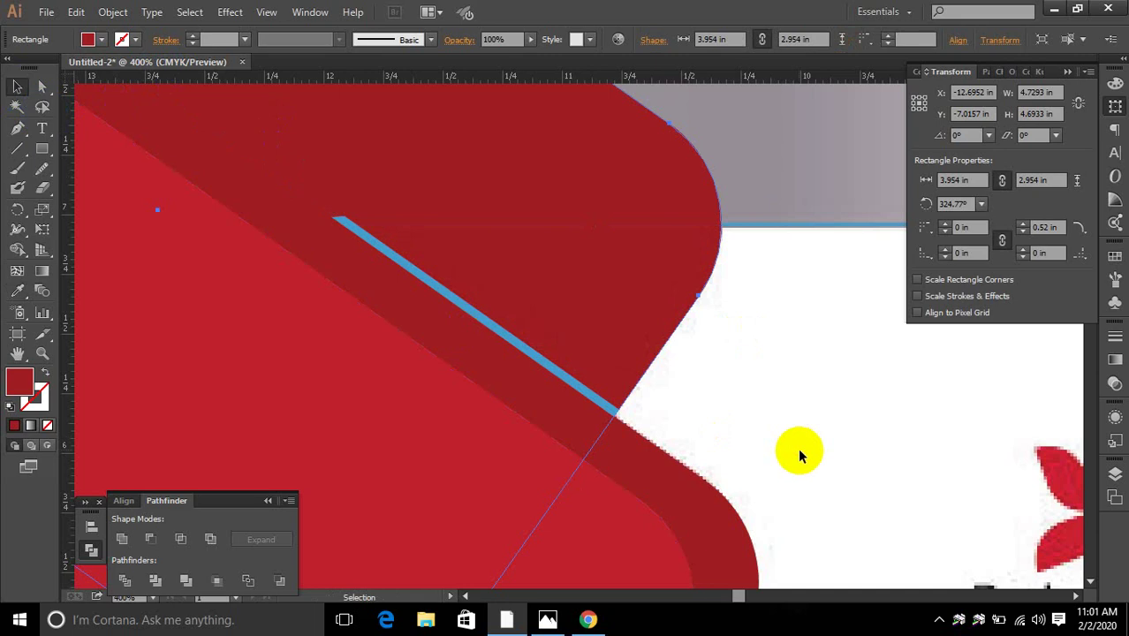
left_click(600, 404)
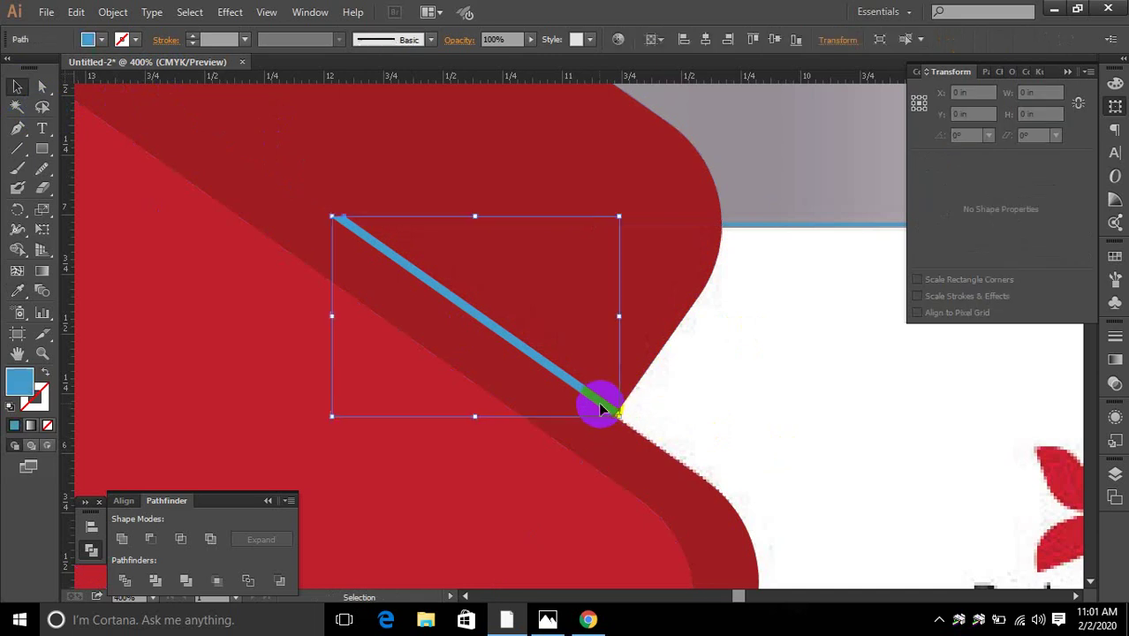
left_click(16, 291)
left_click(544, 401)
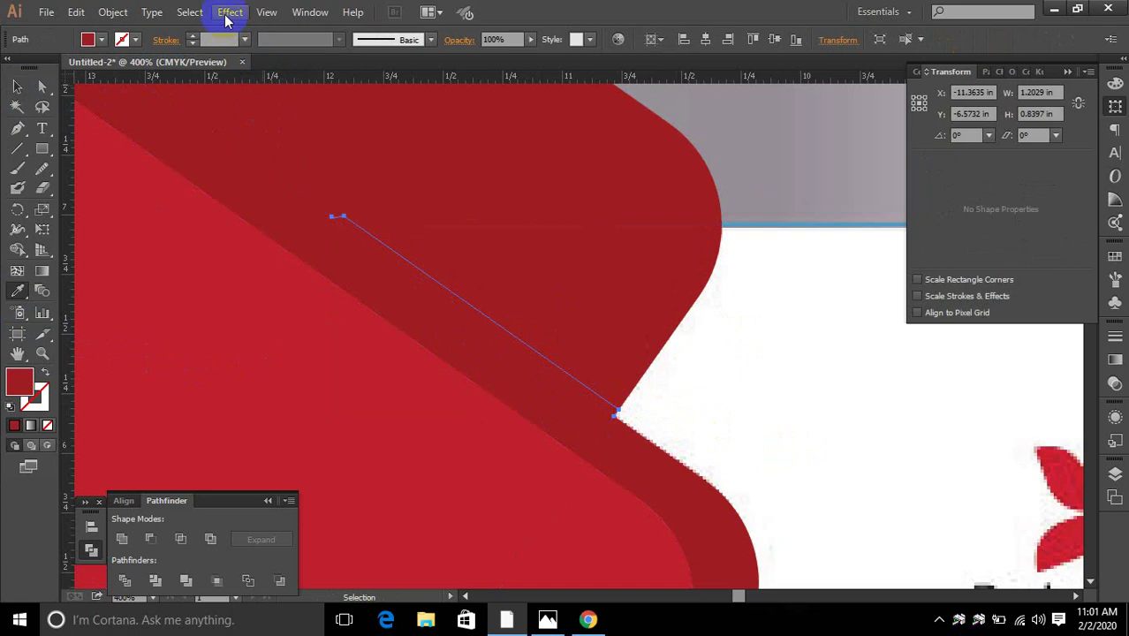
Start a Drop Shadow effect on the sliver with preview on and set both the X and Y offsets to 0 in.
left_click(228, 14)
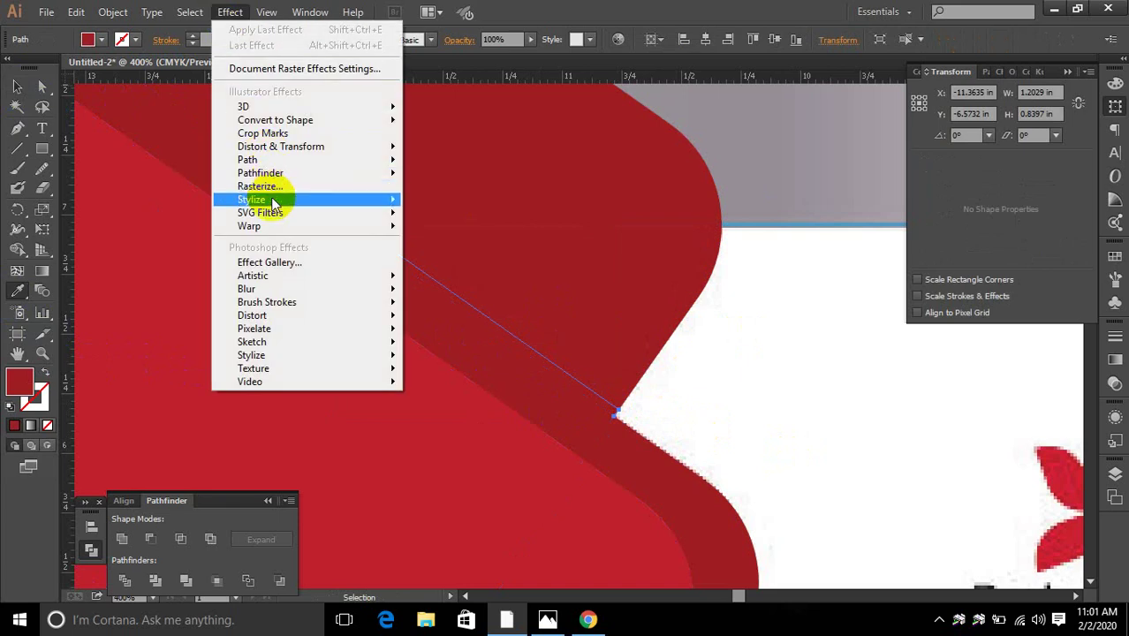
mouse_move(272, 203)
left_click(455, 204)
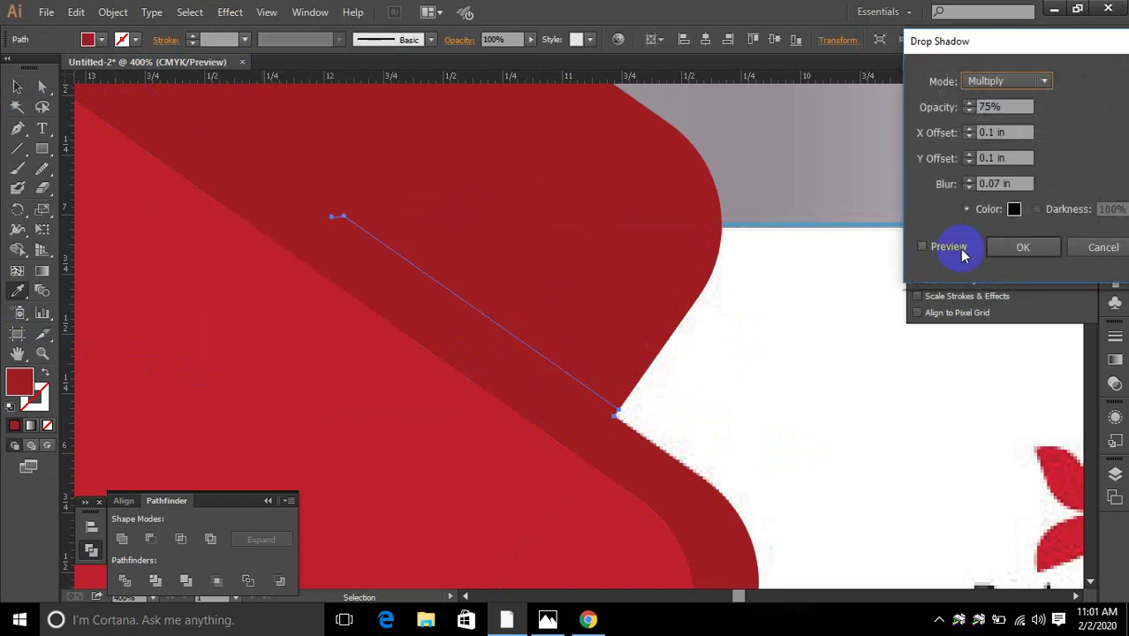
left_click(923, 247)
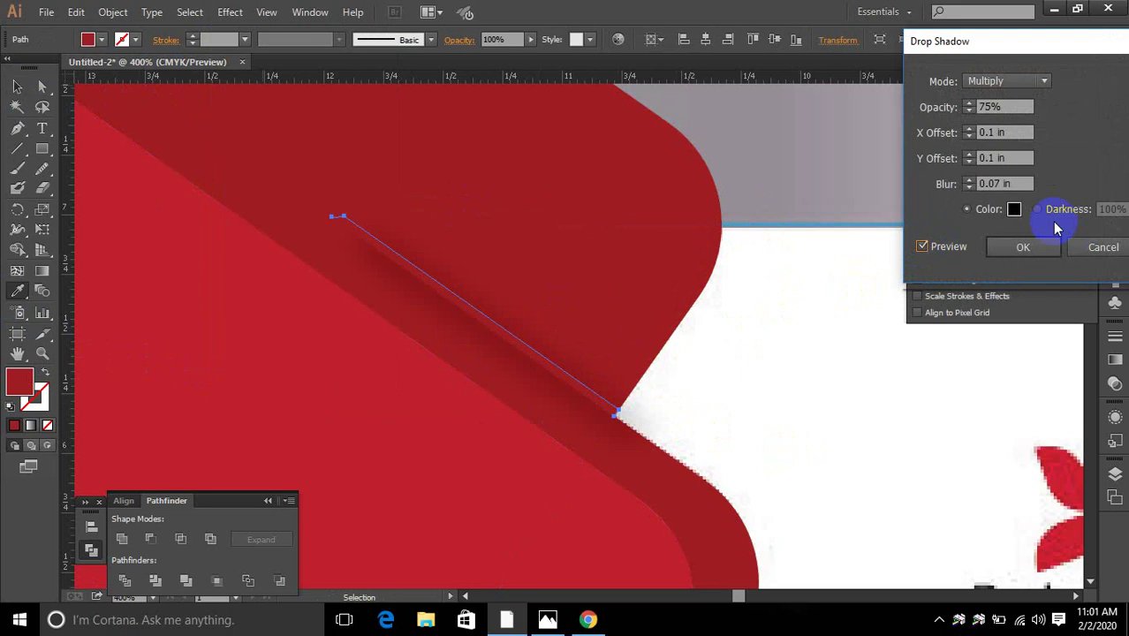
left_click(1005, 158)
type("0")
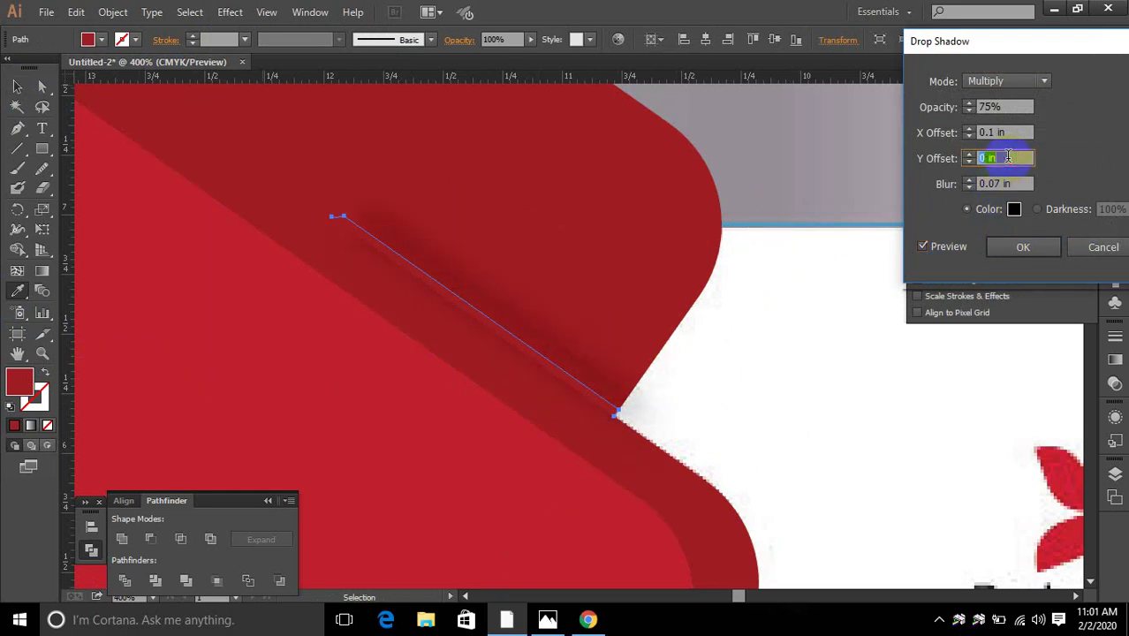
left_click(1005, 133)
type("0")
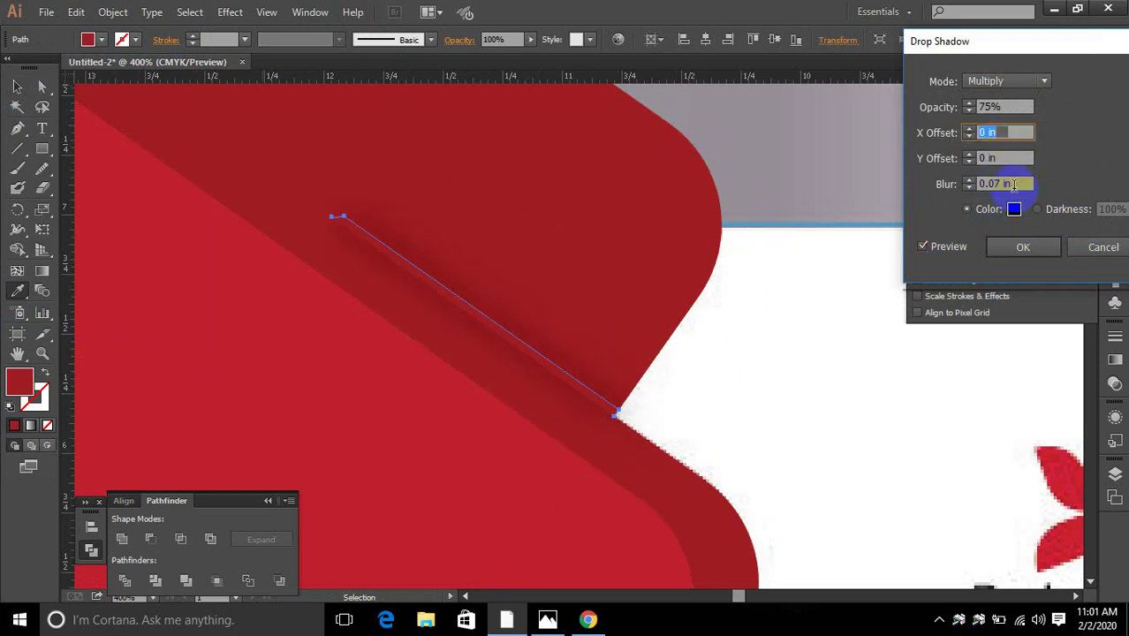
Raise the drop shadow's opacity to 100% and set its blur to 0.1 in.
left_click(1006, 107)
scroll(1006, 107, "up", 4)
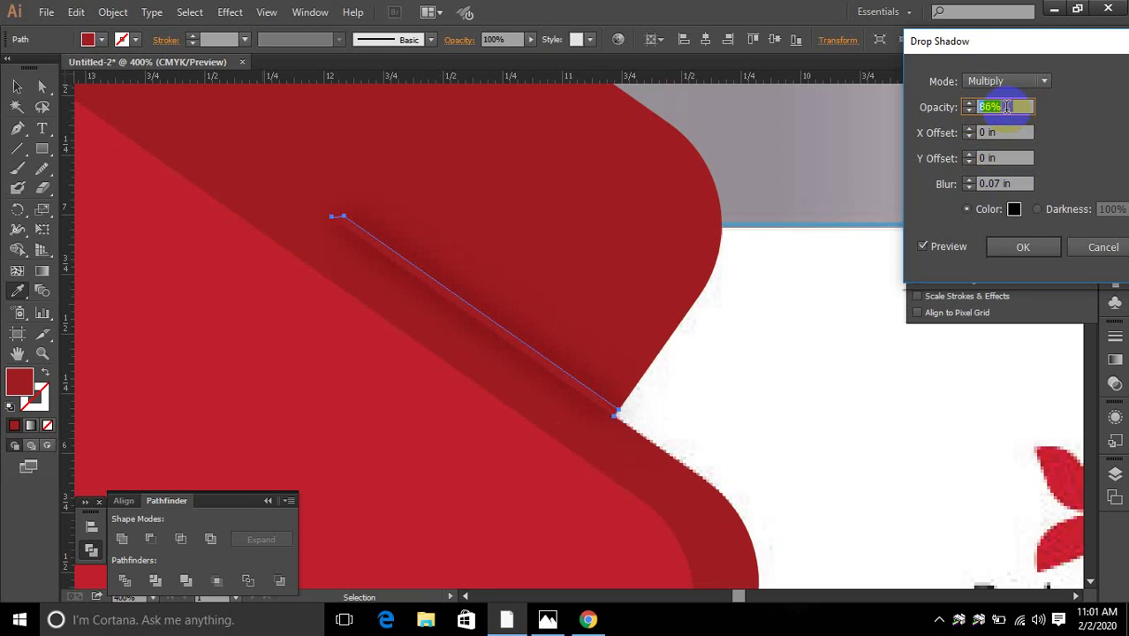
key("Up")
key("Up")
key("Up")
key("Up")
left_click(1011, 183)
key("Down")
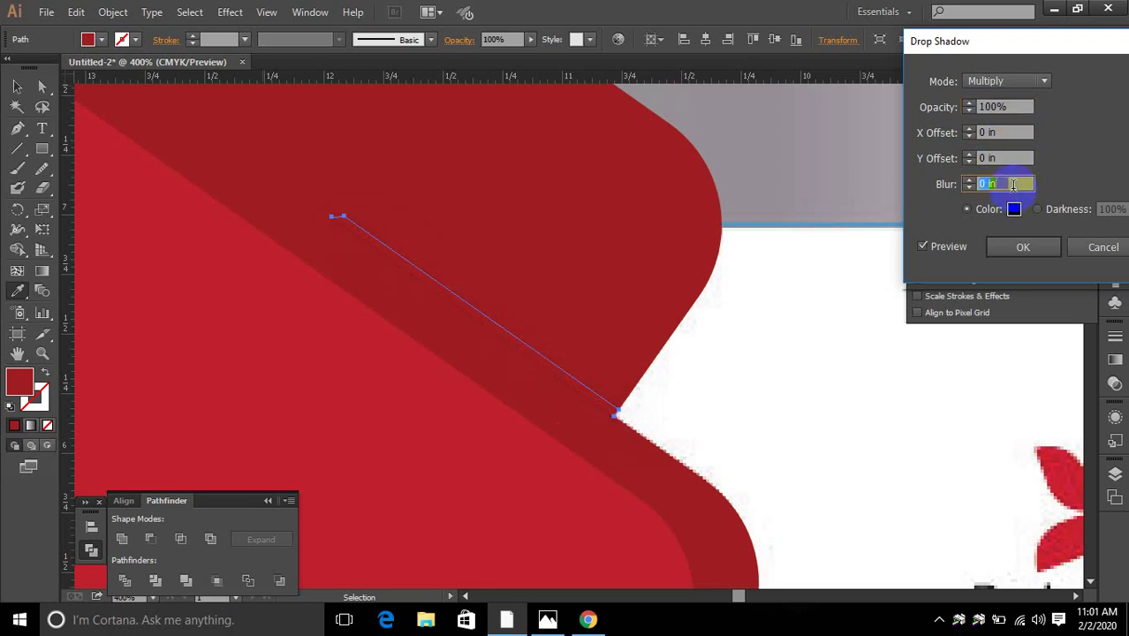
key("Up")
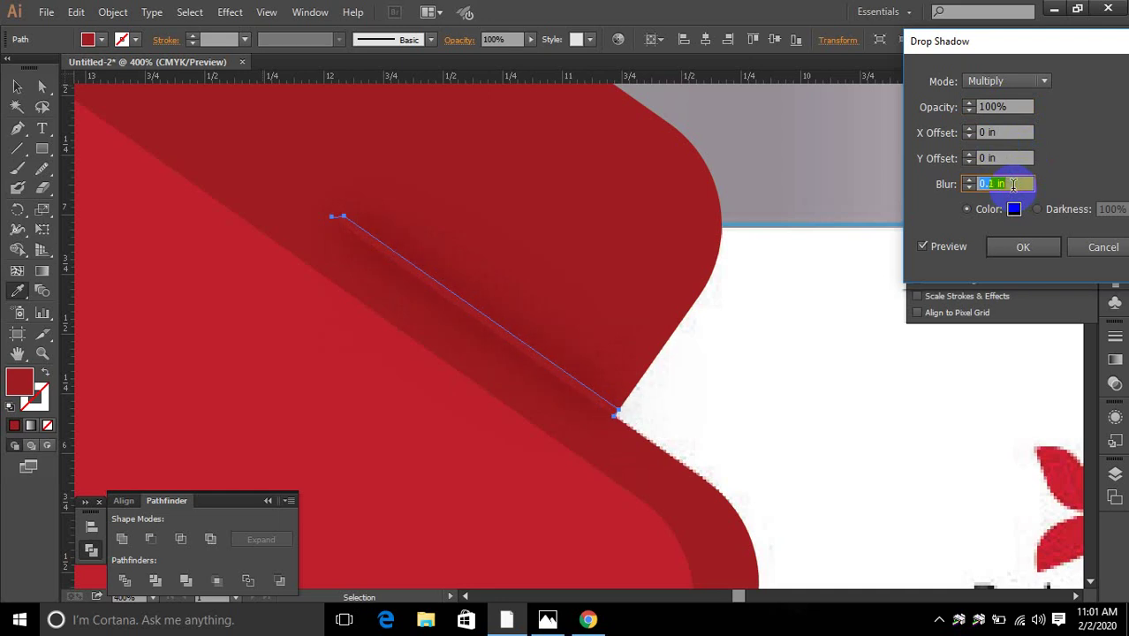
key("Down")
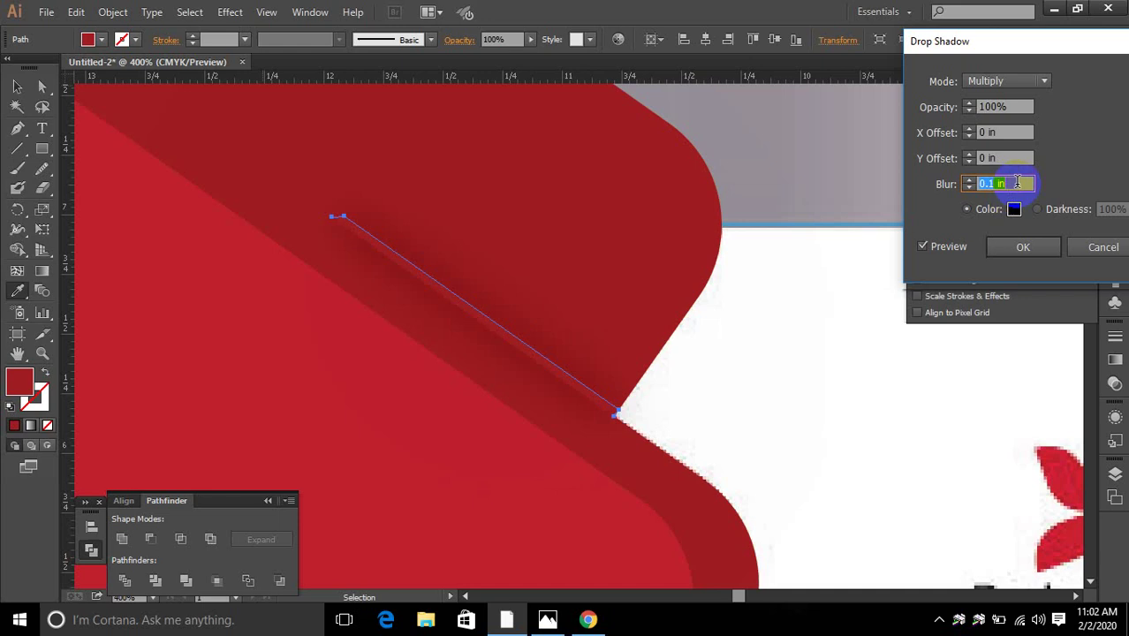
Keep the drop shadow's blending mode at Multiply and apply the effect to the sliver.
left_click(1014, 80)
left_click(1006, 94)
left_click(1006, 81)
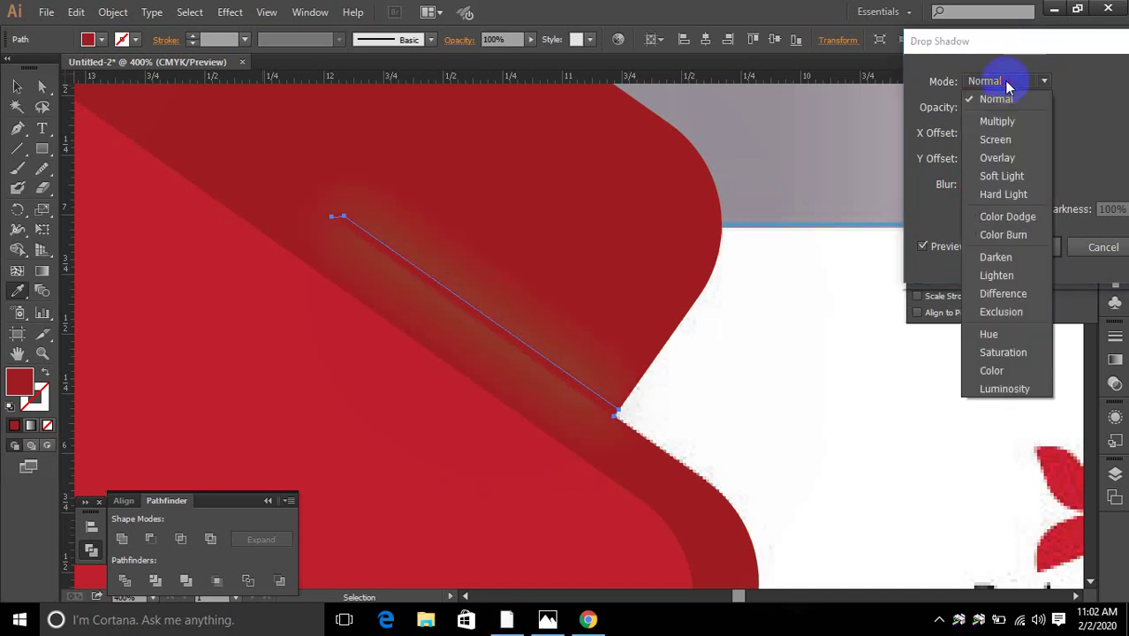
left_click(1000, 118)
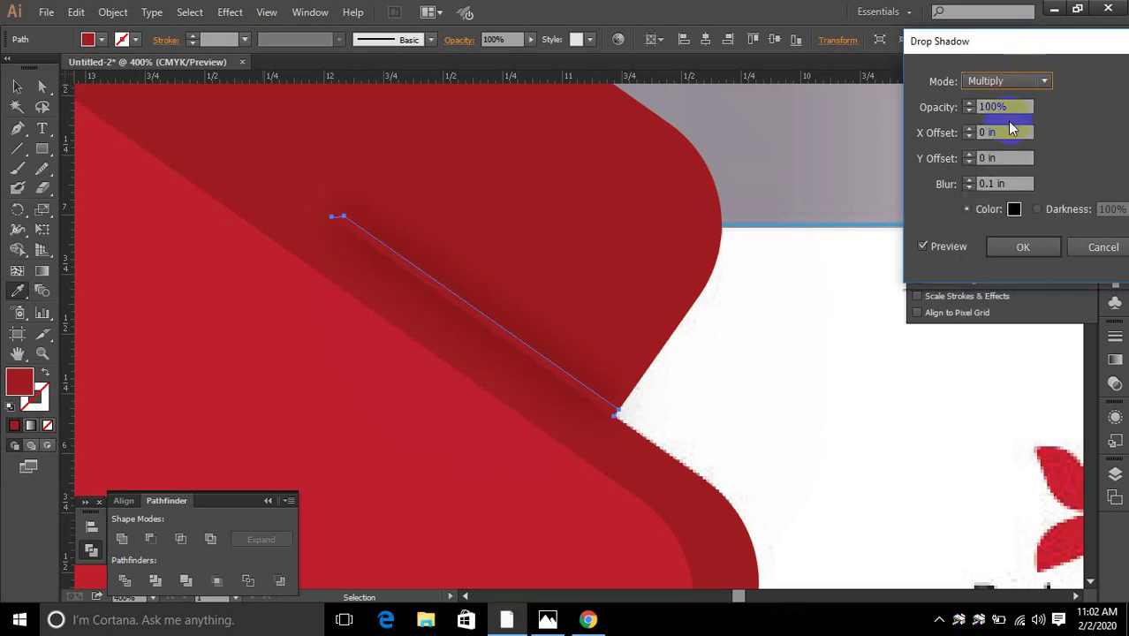
left_click(1002, 183)
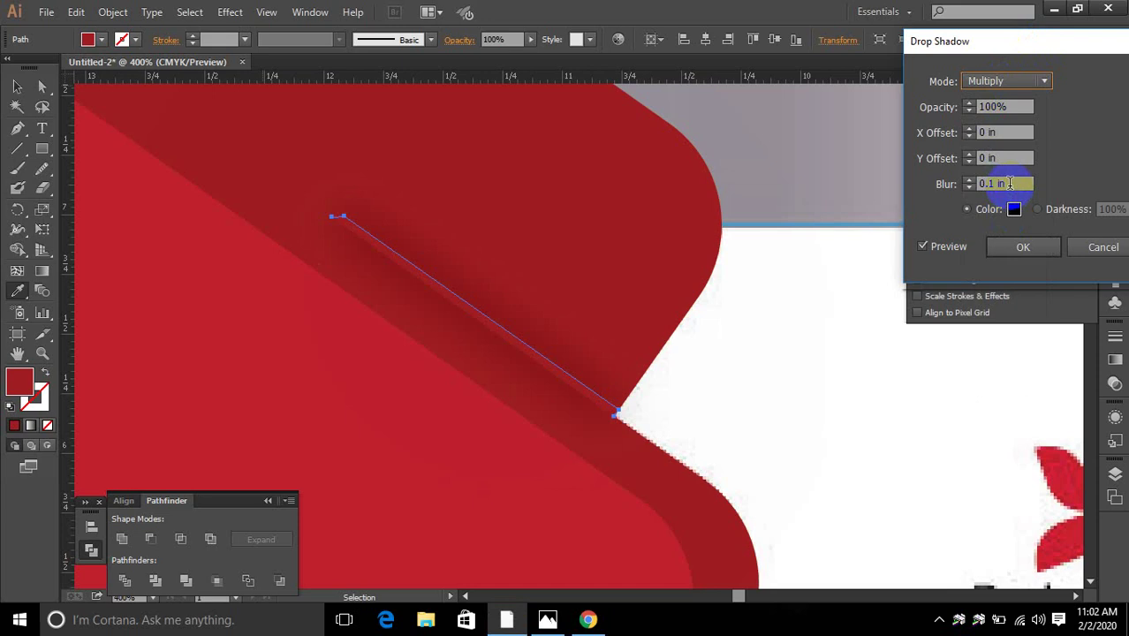
left_click(1016, 247)
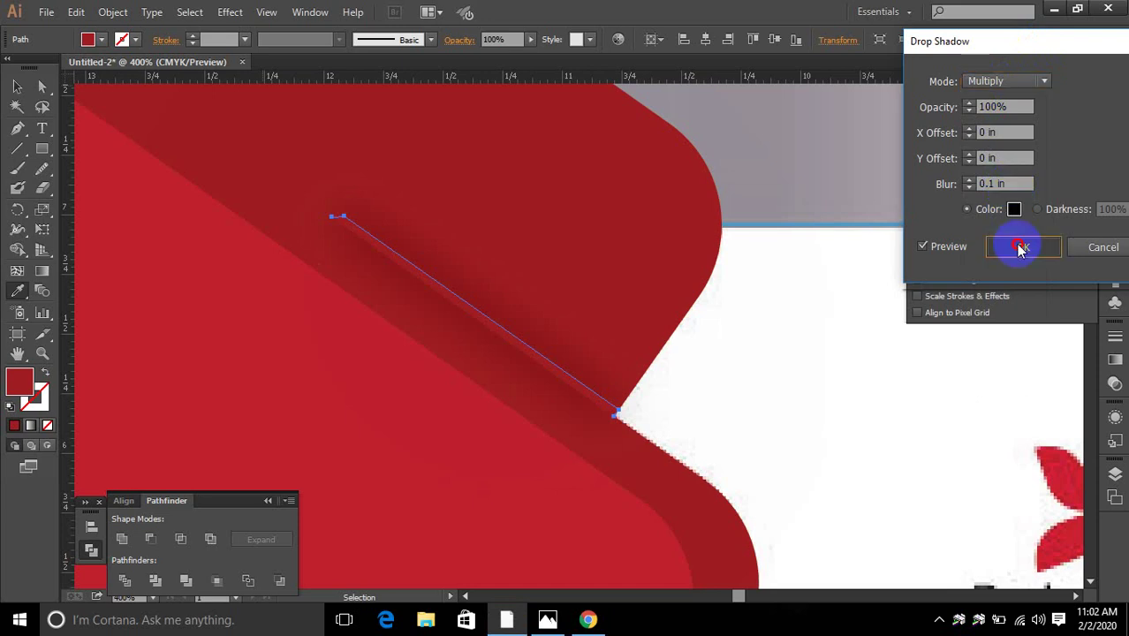
Send the shadowed sliver backward behind the dark red border shape and nudge it down and to the left along the fold.
left_click(17, 87)
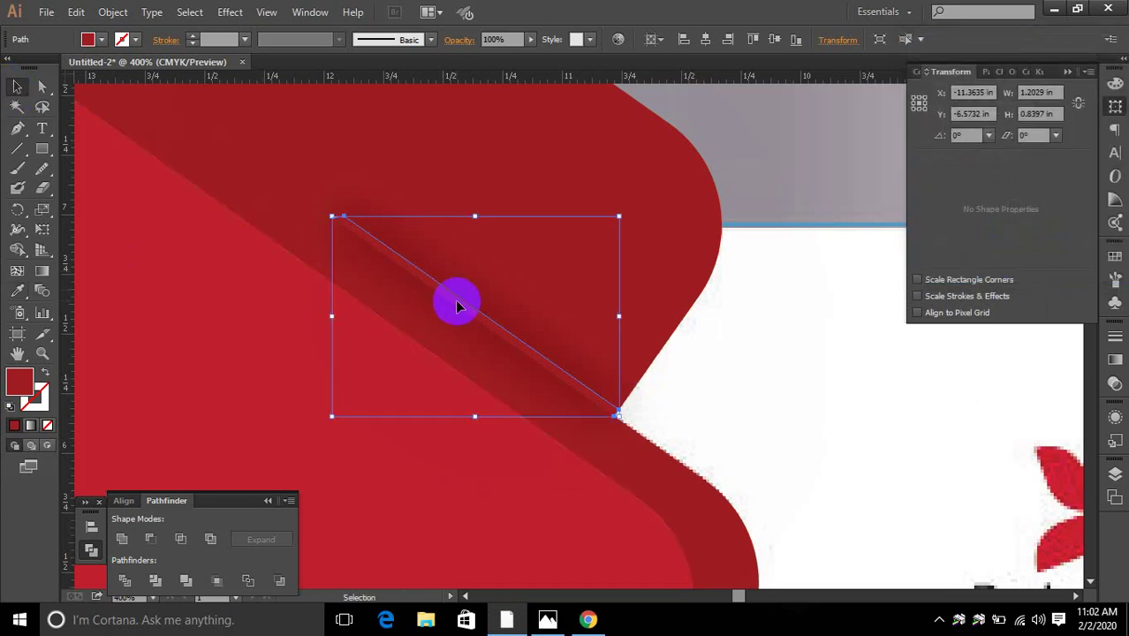
key("ctrl")
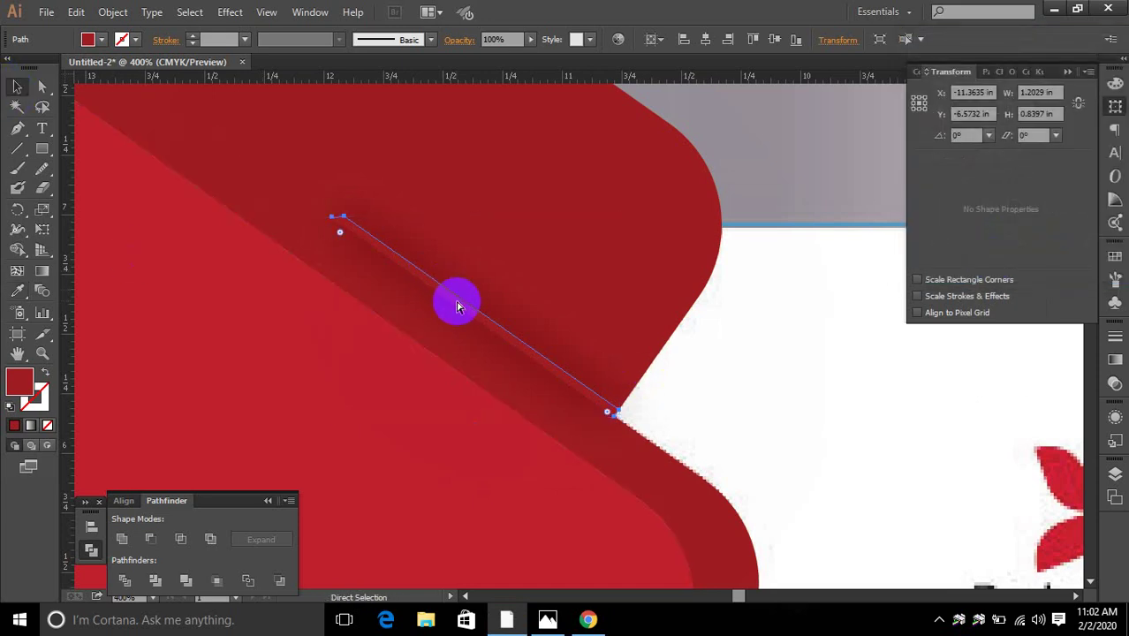
key("ctrl+[")
key("v")
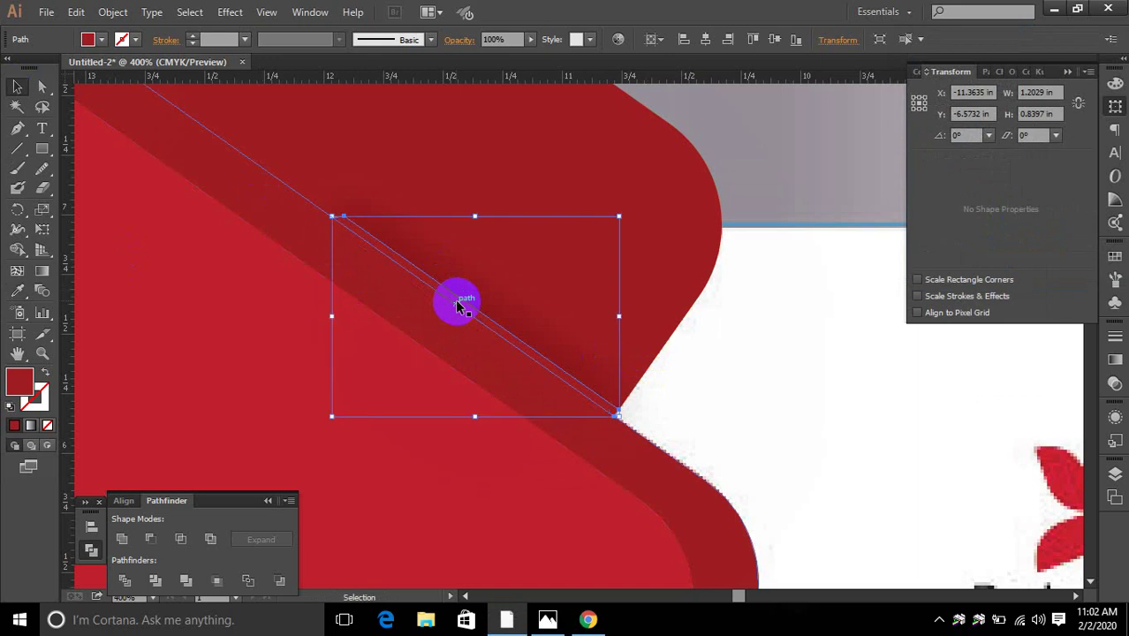
key("Down")
key("Left")
key("Left")
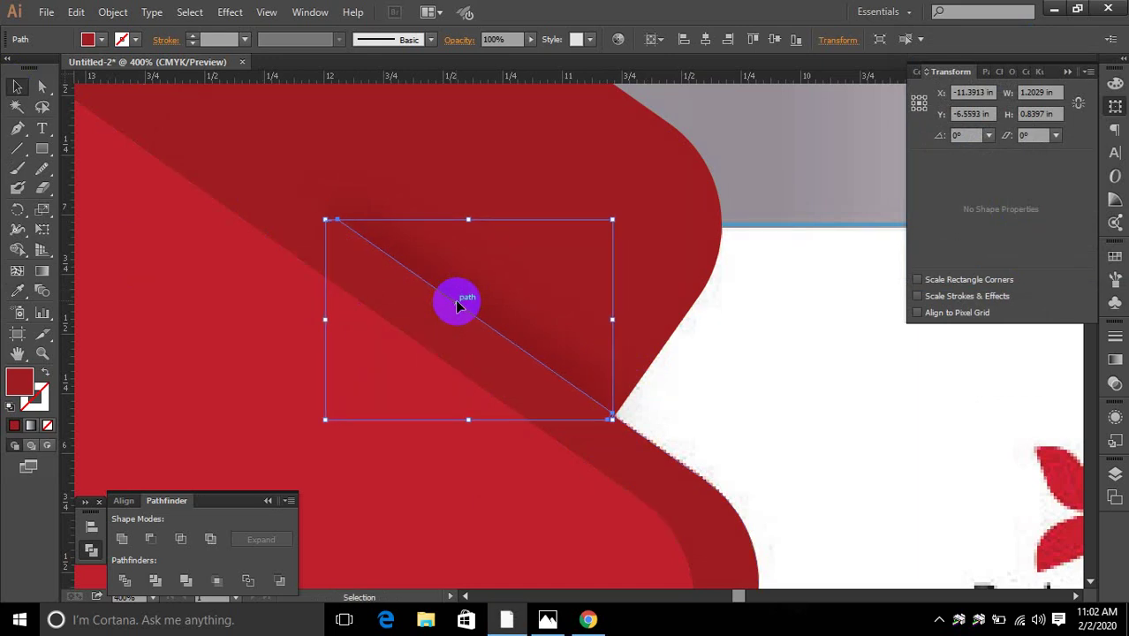
key("Down")
left_click(850, 457)
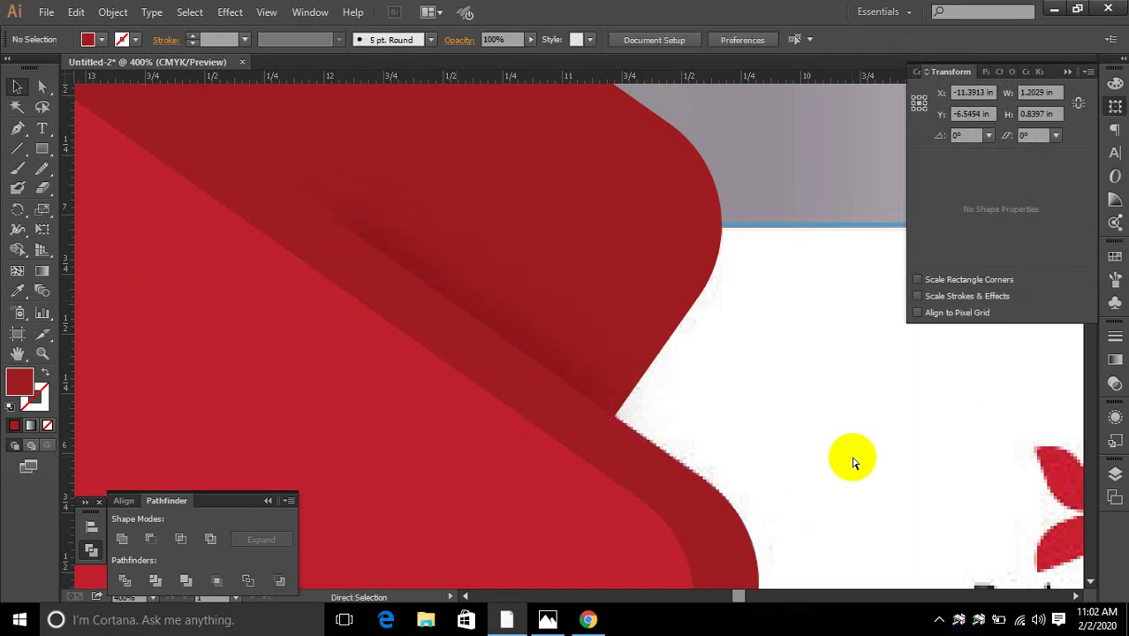
scroll(849, 458, "down", 3)
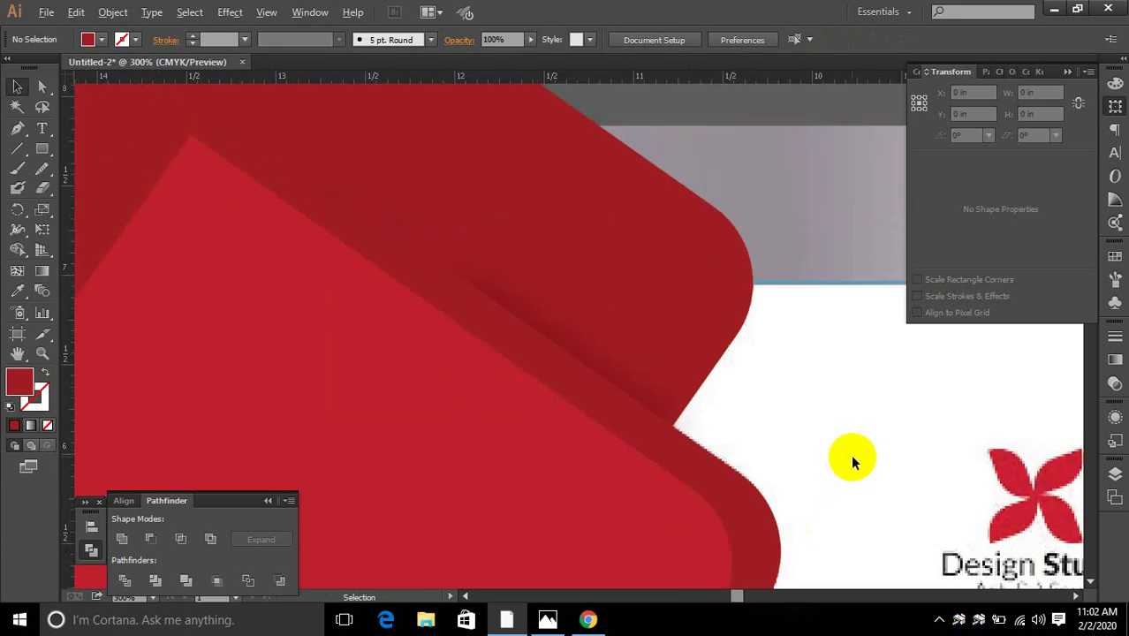
scroll(853, 469, "down", 2)
left_click_drag(853, 470, 498, 411)
left_click(541, 231)
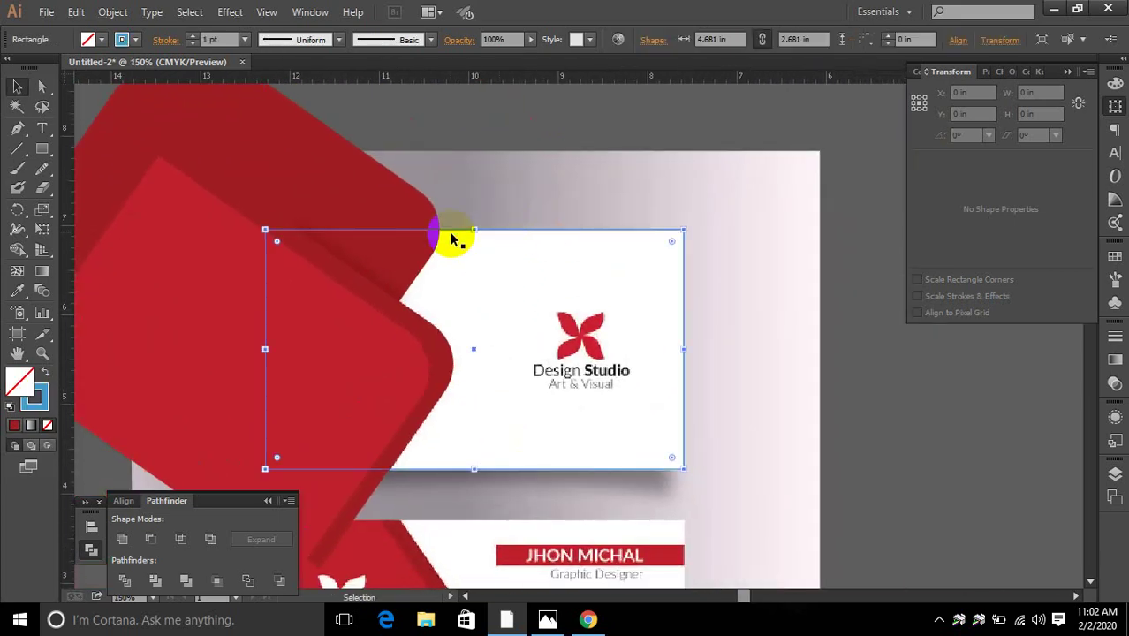
left_click(1014, 427)
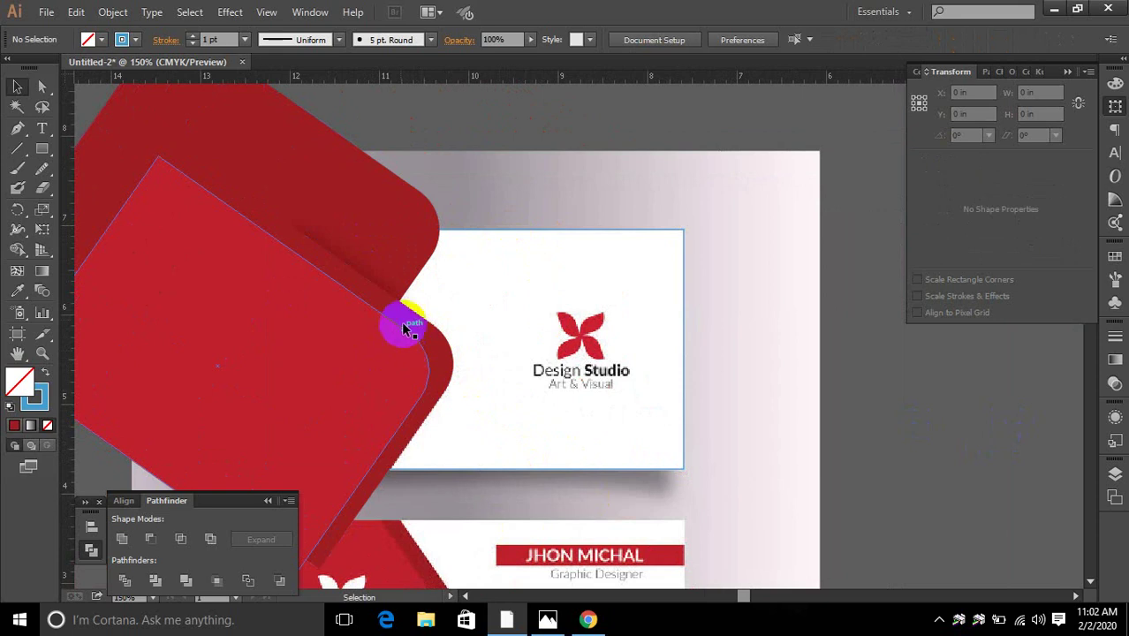
left_click(372, 279)
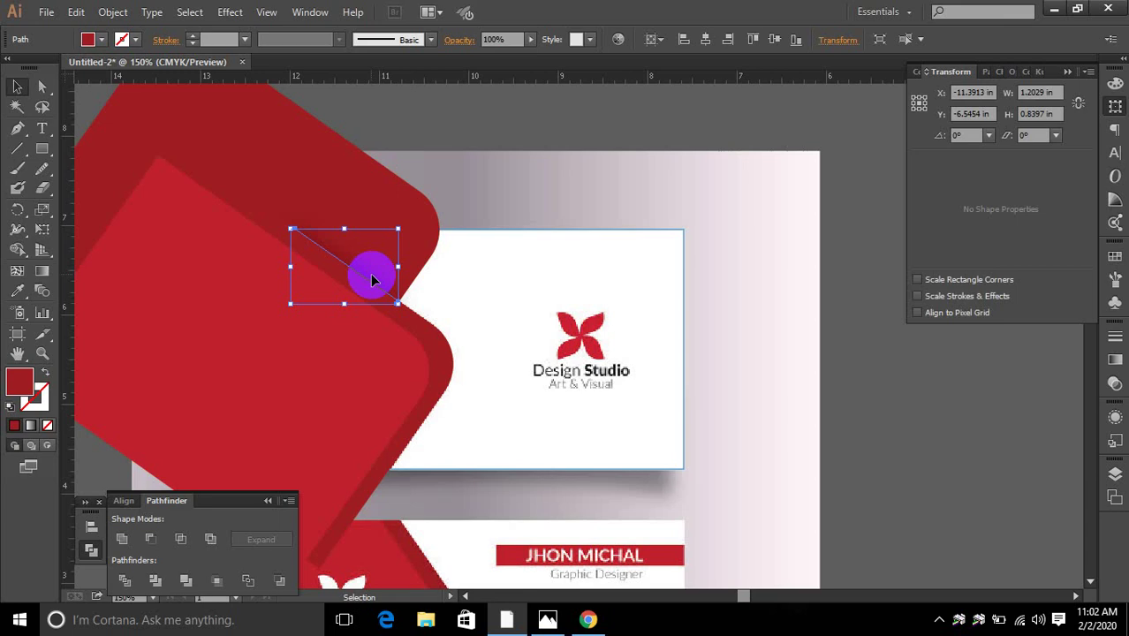
left_click(113, 12)
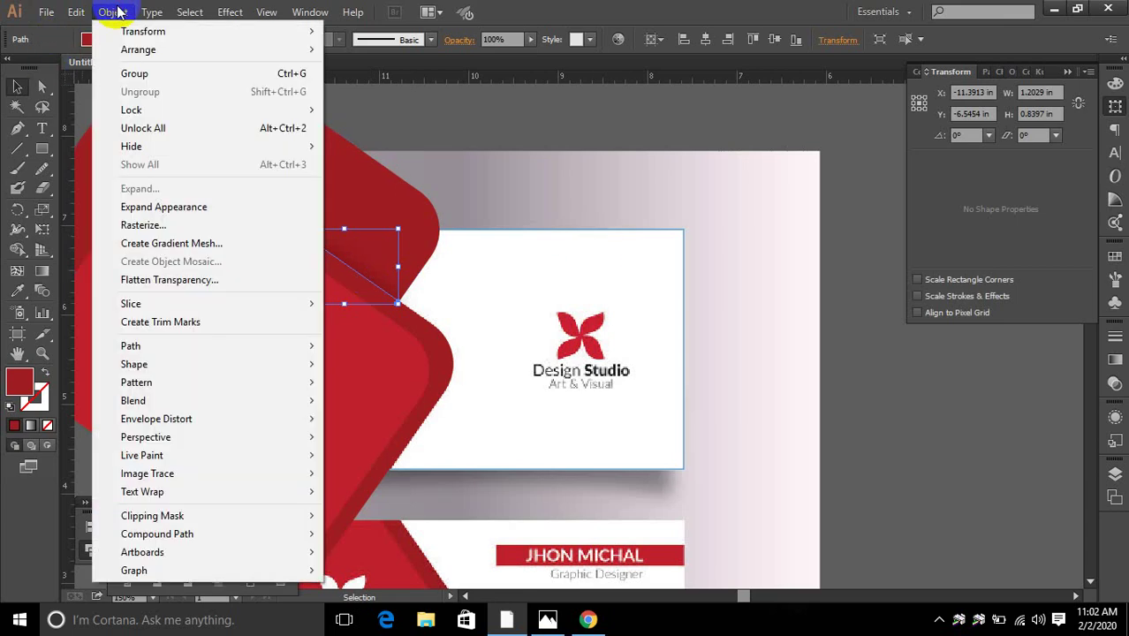
left_click(137, 49)
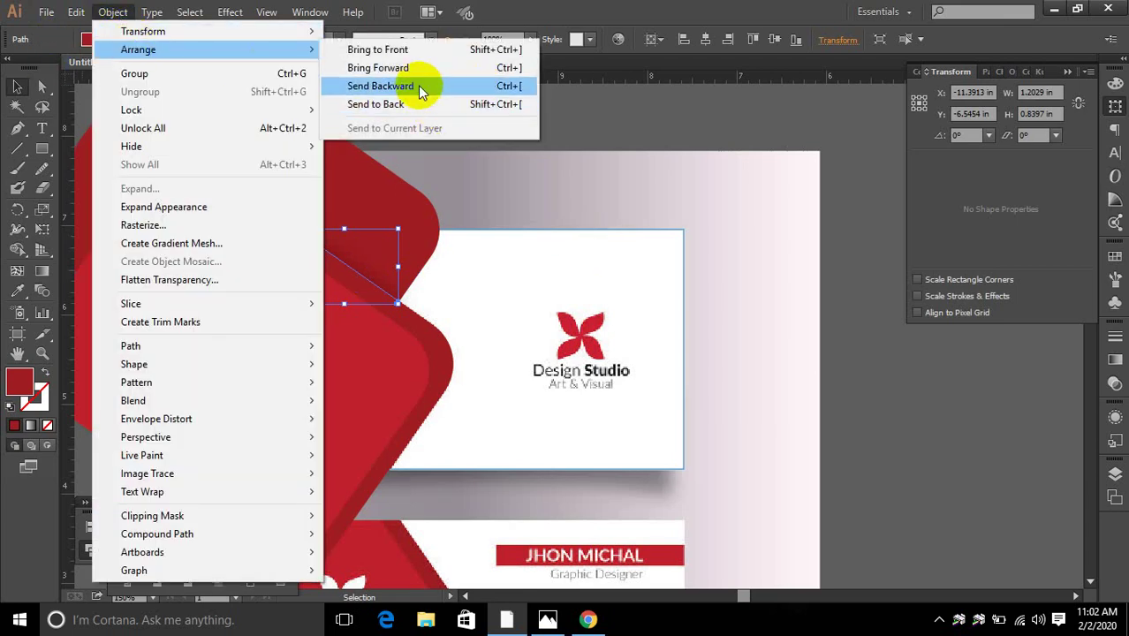
left_click(871, 301)
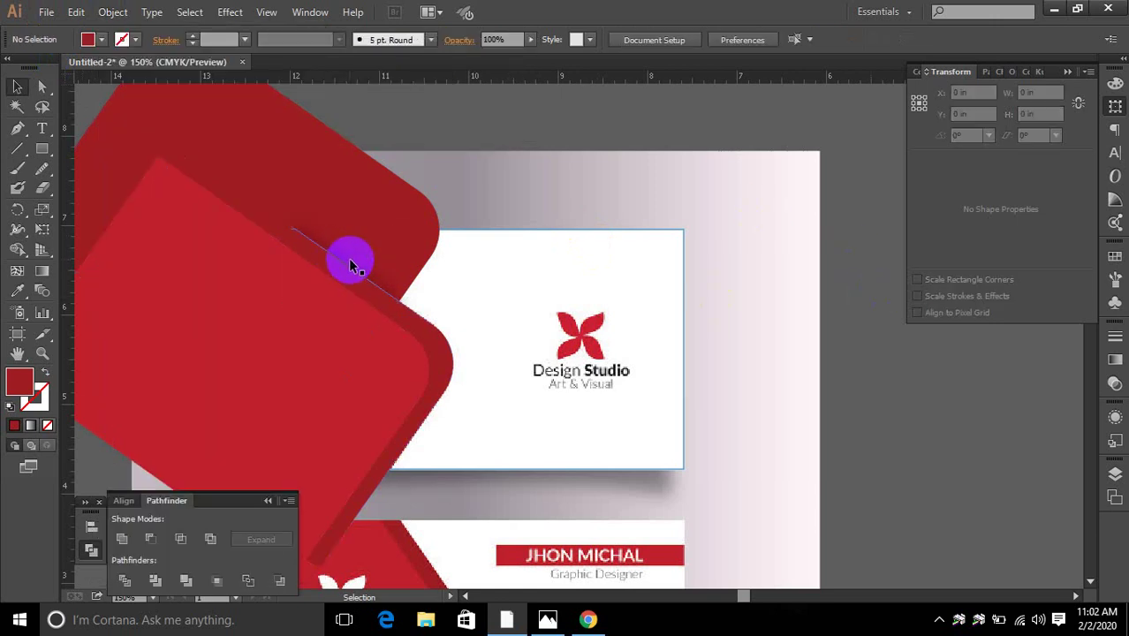
key("ctrl")
key("v")
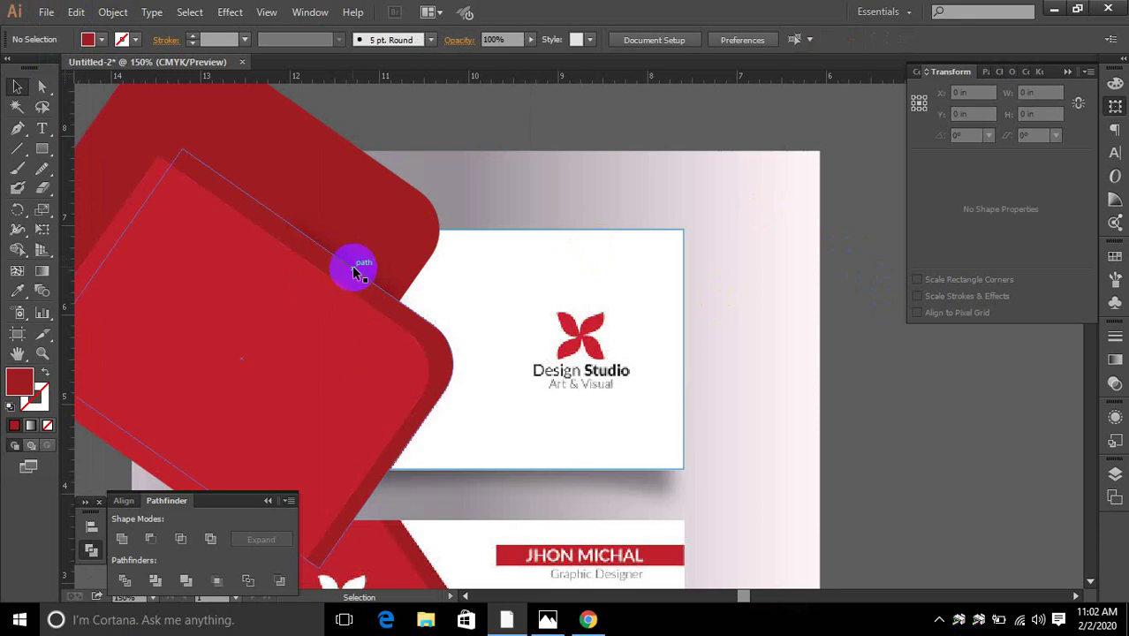
Nudge the shadowed sliver down and slightly left so only its soft shadow shows along the border shape's upper edge.
left_click(354, 265)
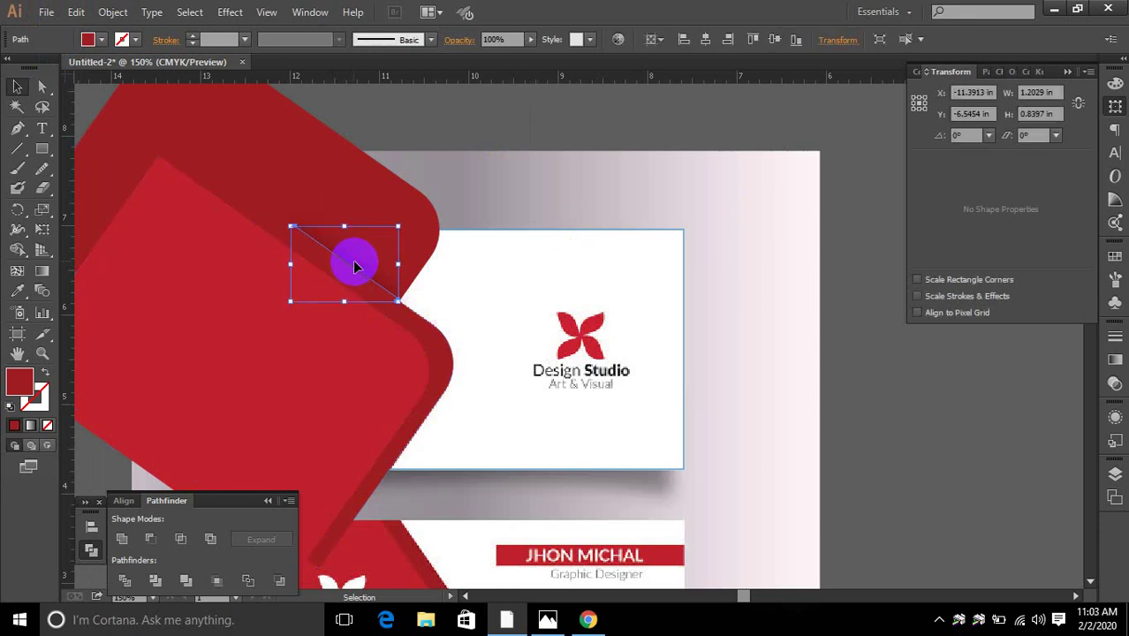
left_click(537, 189)
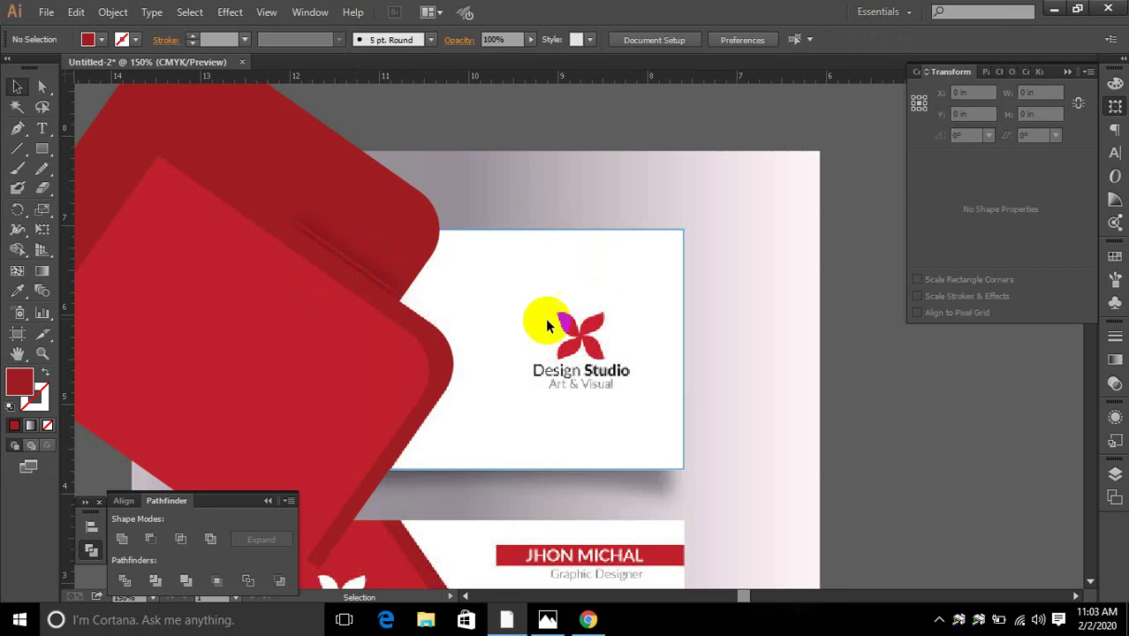
scroll(369, 262, "up", 2)
left_click(369, 275)
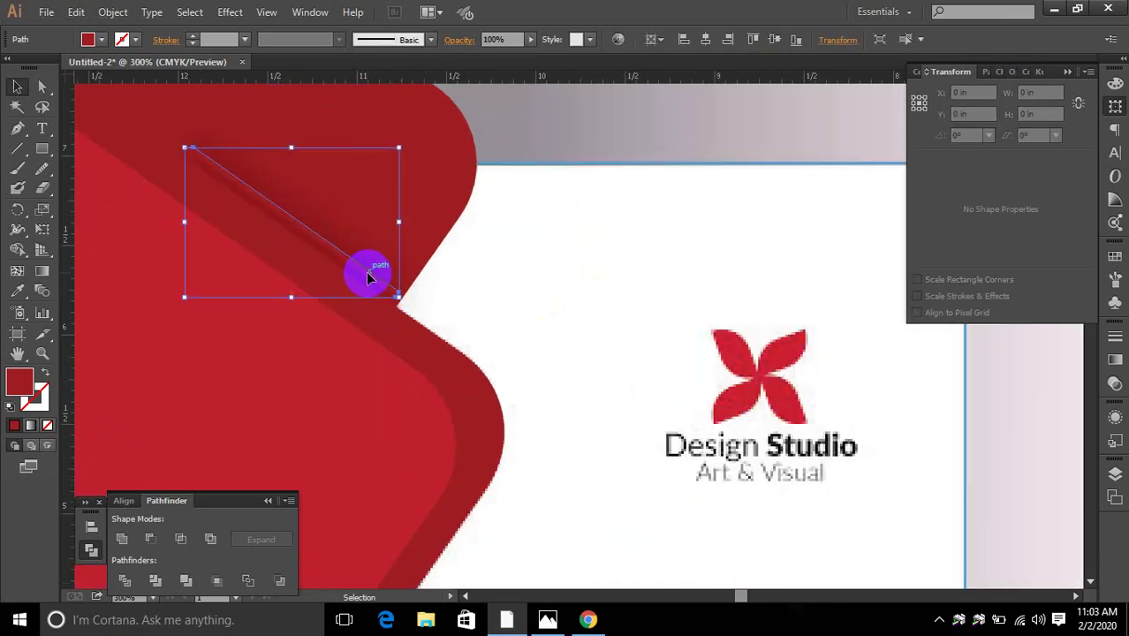
key("Down")
key("Down")
key("Down")
key("Down")
key("Down")
key("Left")
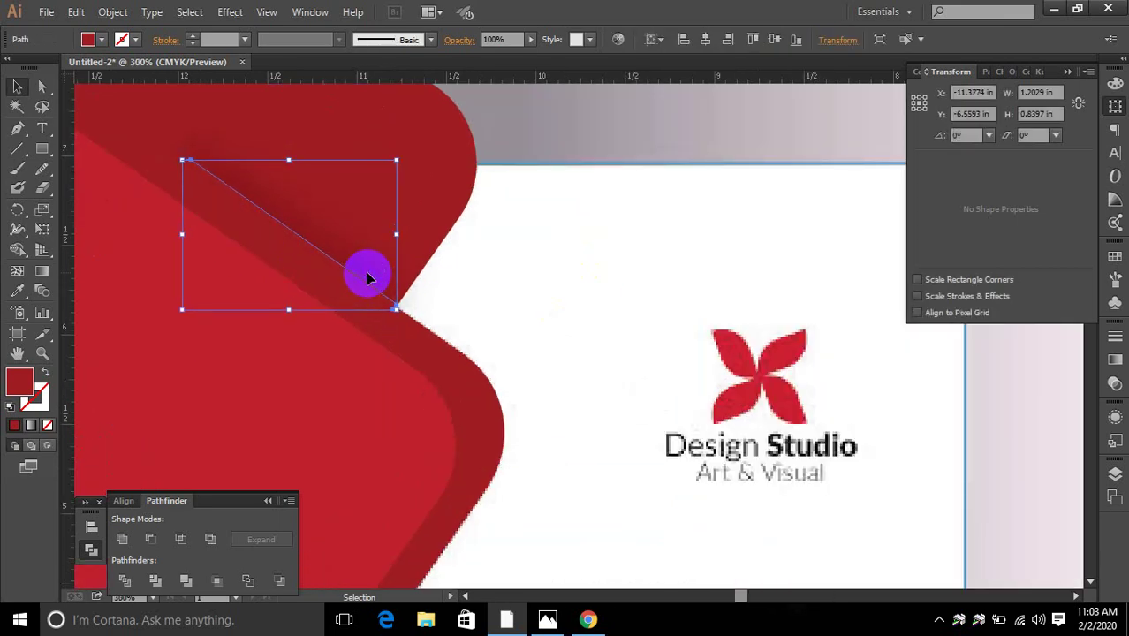
left_click(614, 156)
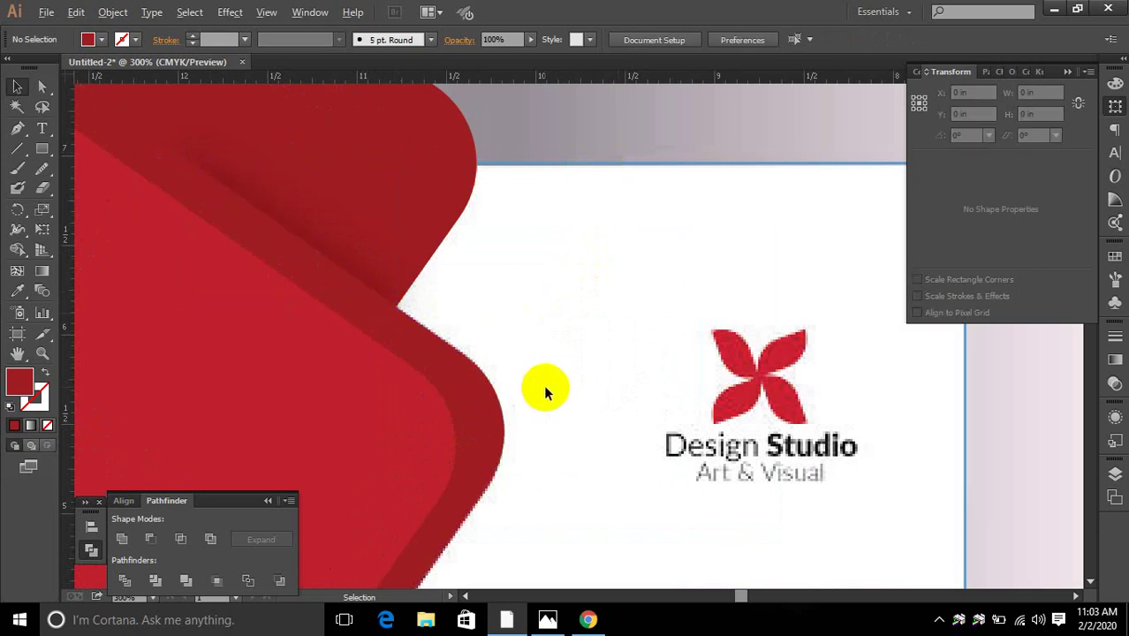
Try rotating the bright red rounded rectangle clockwise to 311.77°, and undo the rotation.
scroll(549, 389, "down", 2)
scroll(551, 385, "down", 2)
scroll(551, 385, "down", 1)
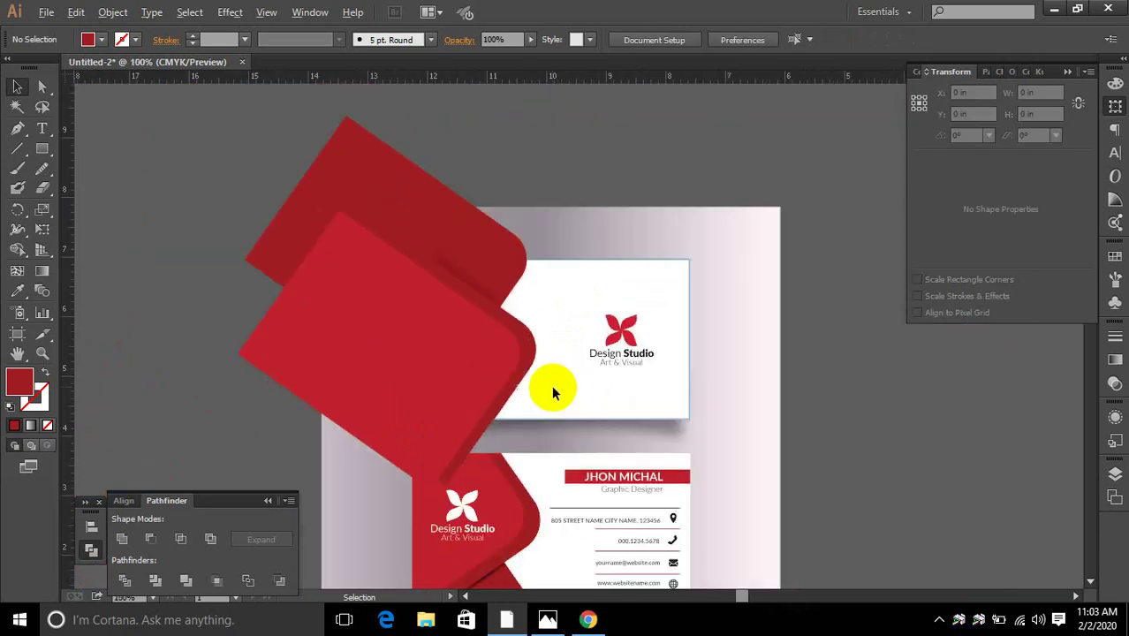
scroll(612, 344, "down", 1)
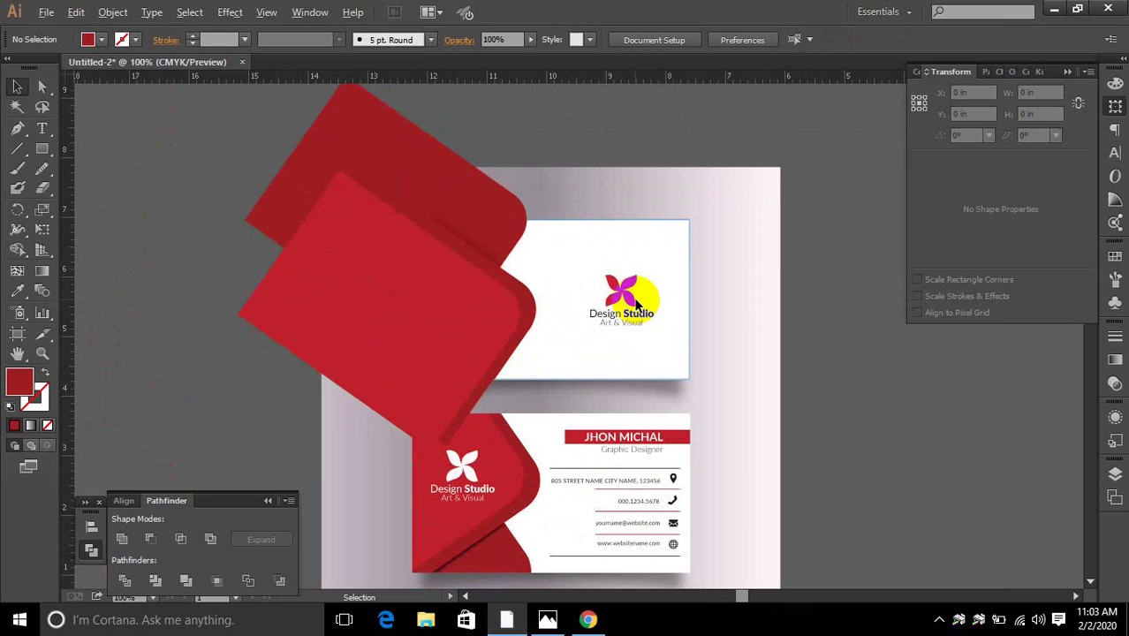
scroll(636, 303, "down", 1)
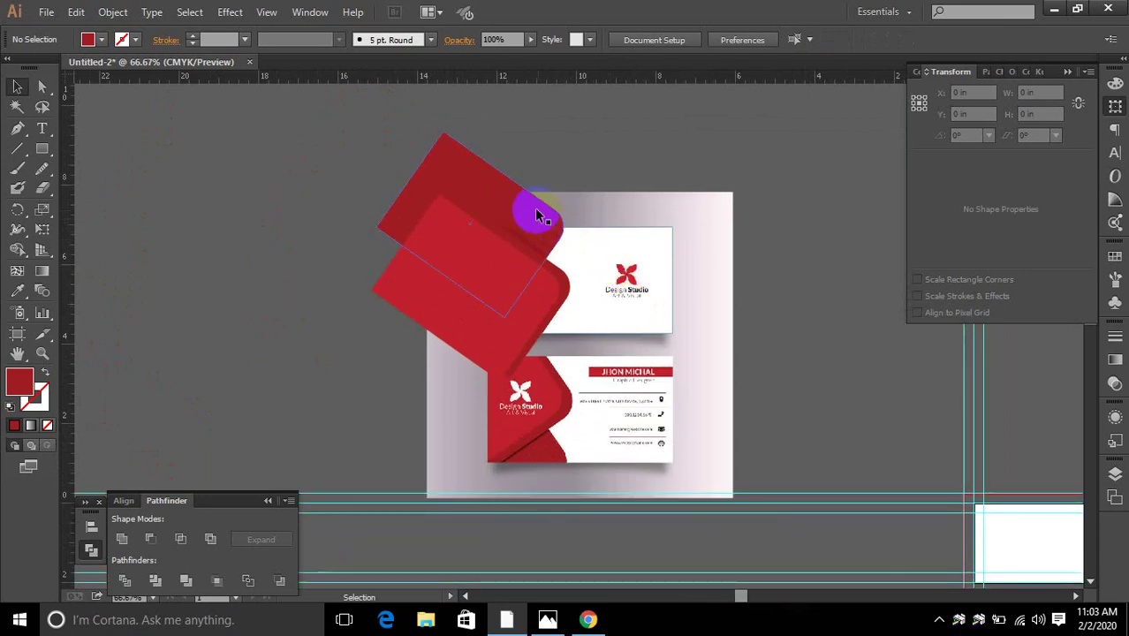
scroll(542, 244, "down", 1)
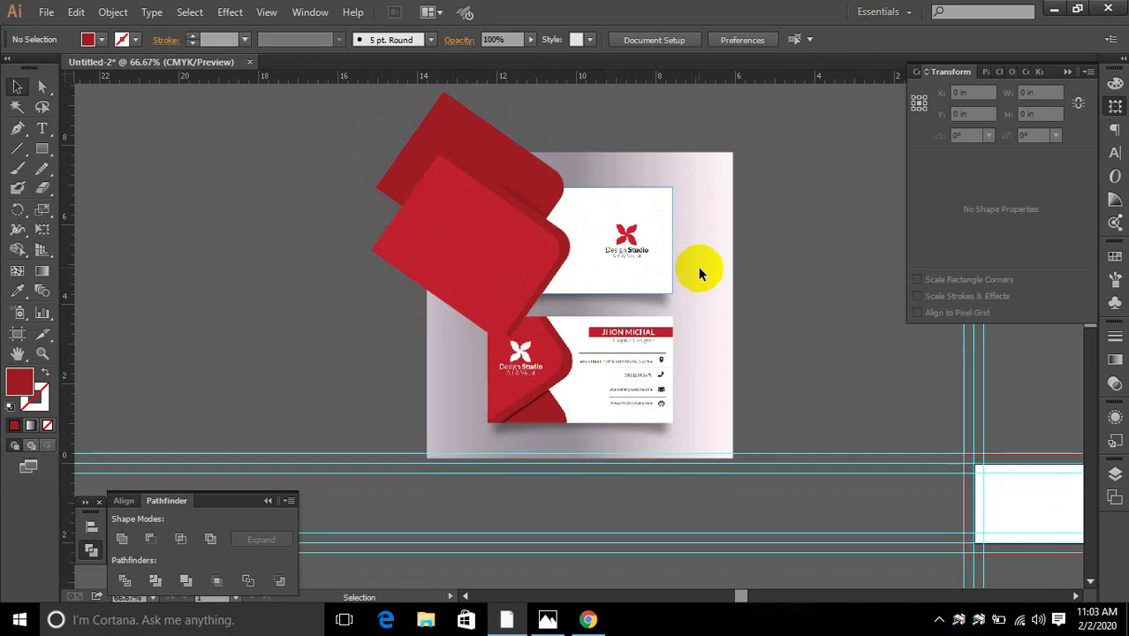
left_click(497, 238)
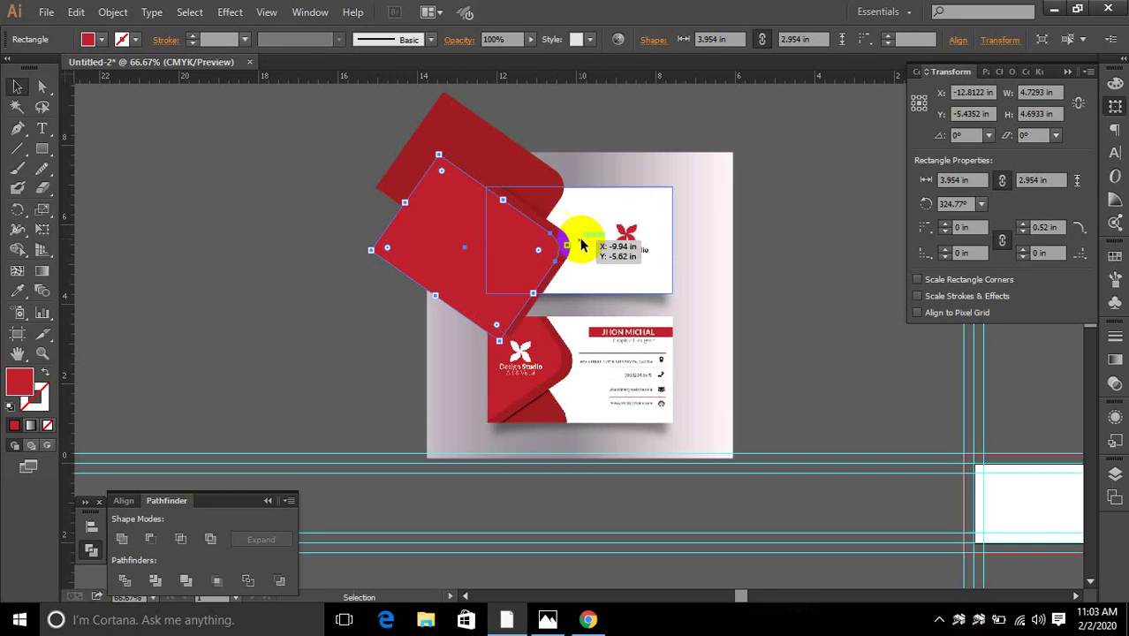
left_click_drag(580, 243, 579, 306)
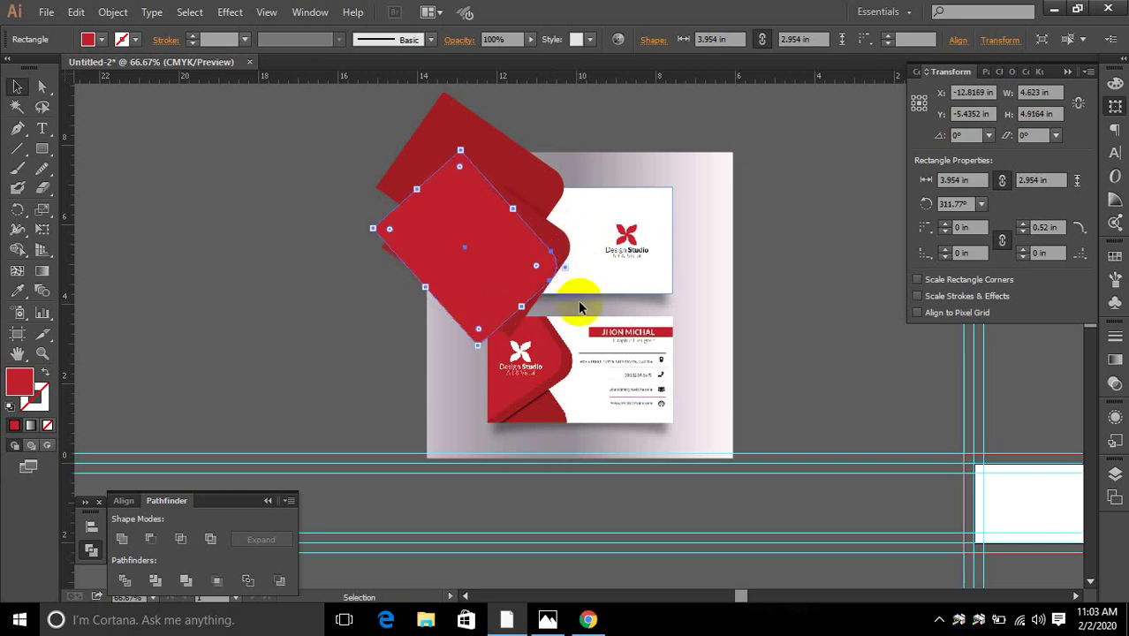
key("ctrl+z")
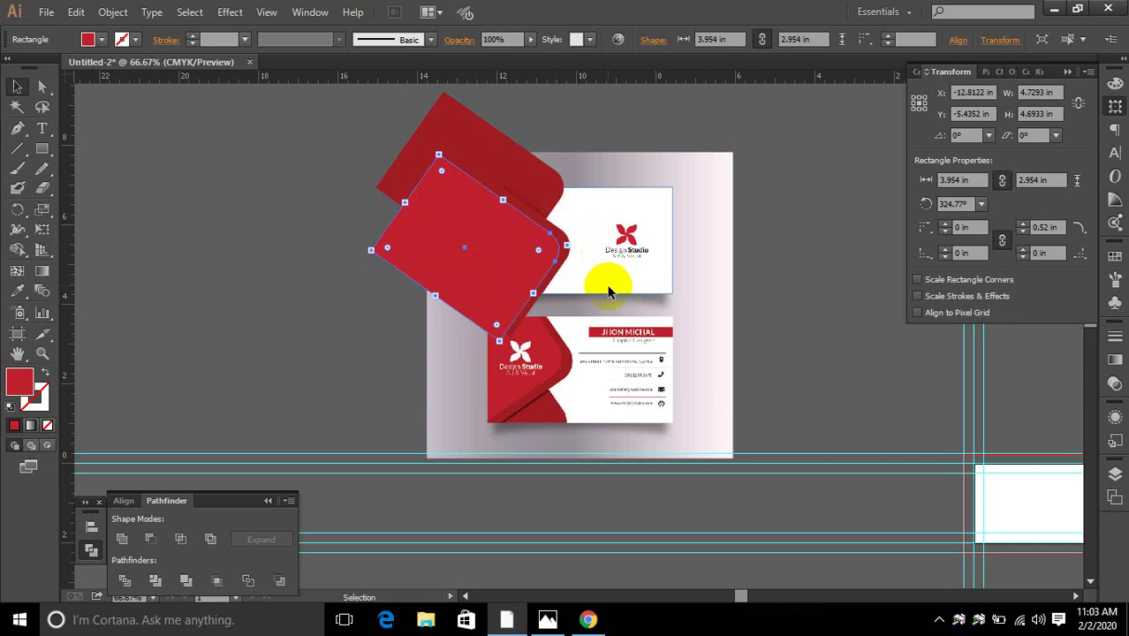
left_click_drag(437, 204, 517, 225)
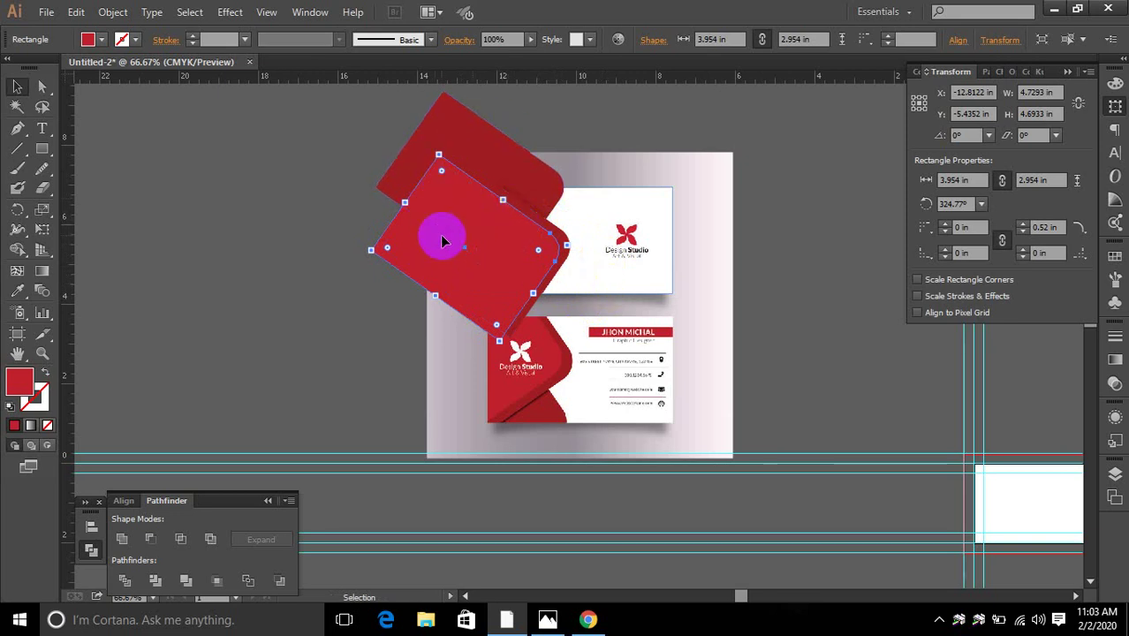
scroll(564, 244, "up", 5)
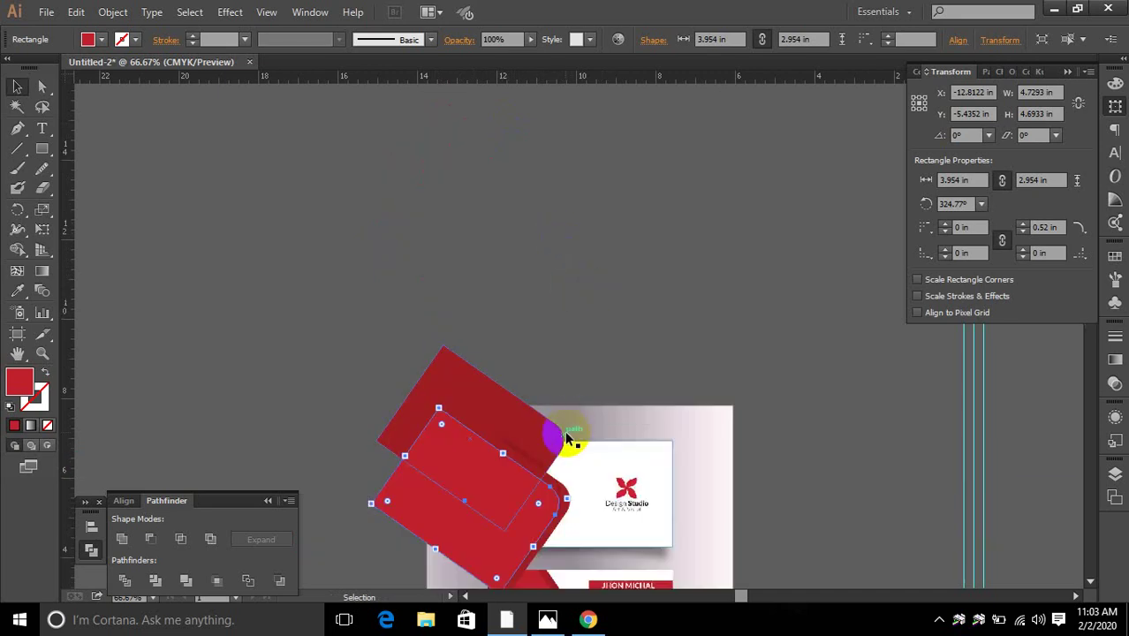
scroll(565, 436, "down", 1)
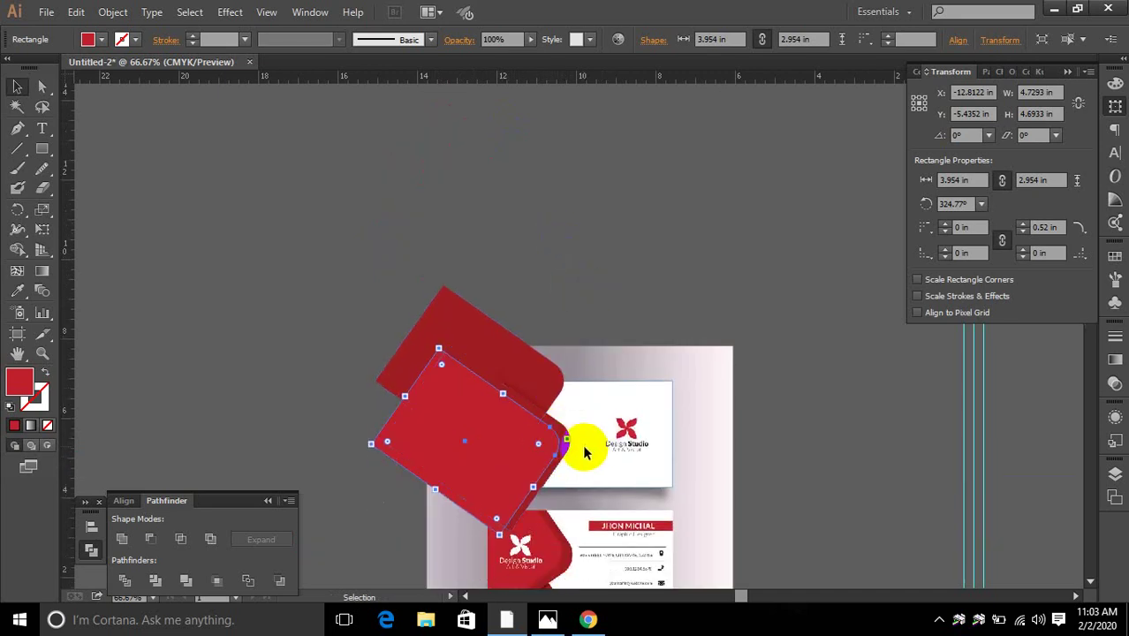
scroll(584, 452, "down", 1)
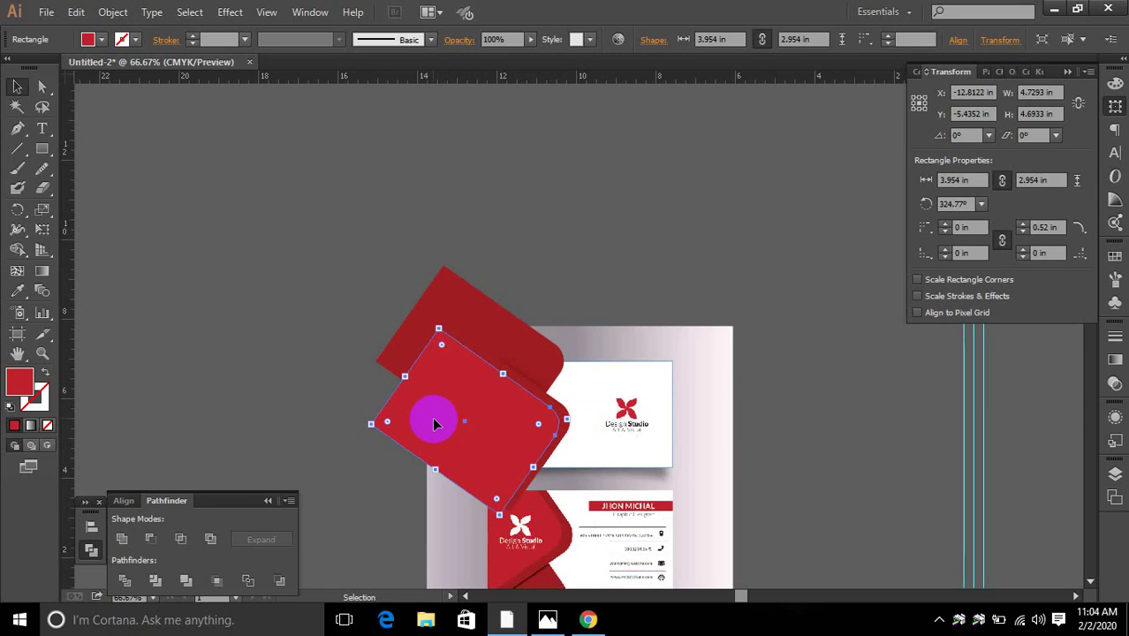
scroll(441, 423, "down", 2)
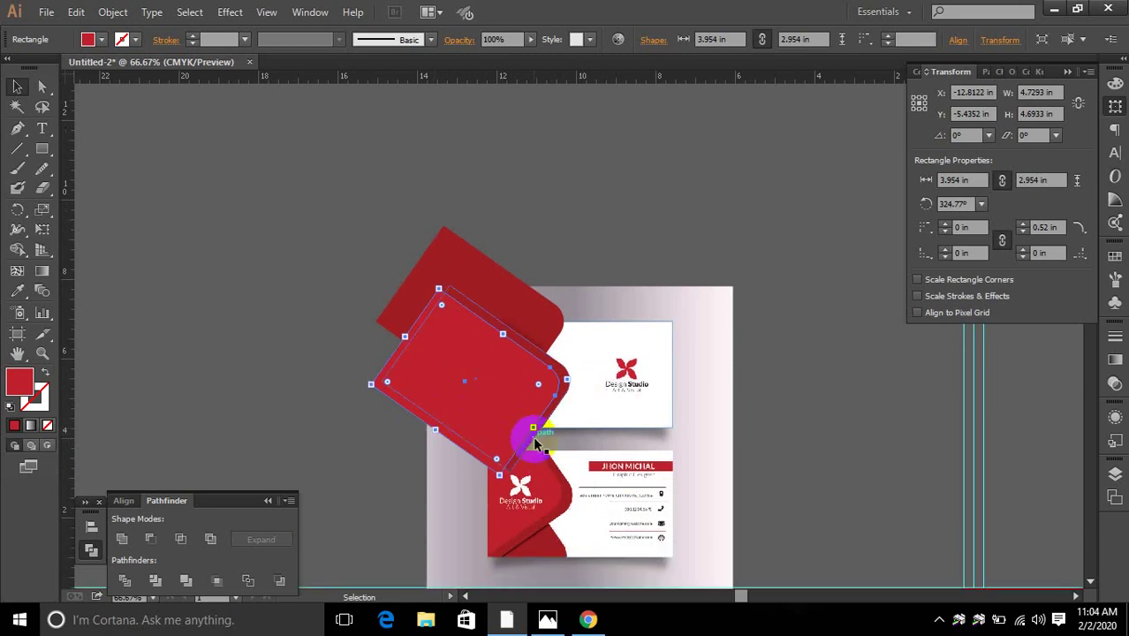
scroll(534, 442, "down", 2)
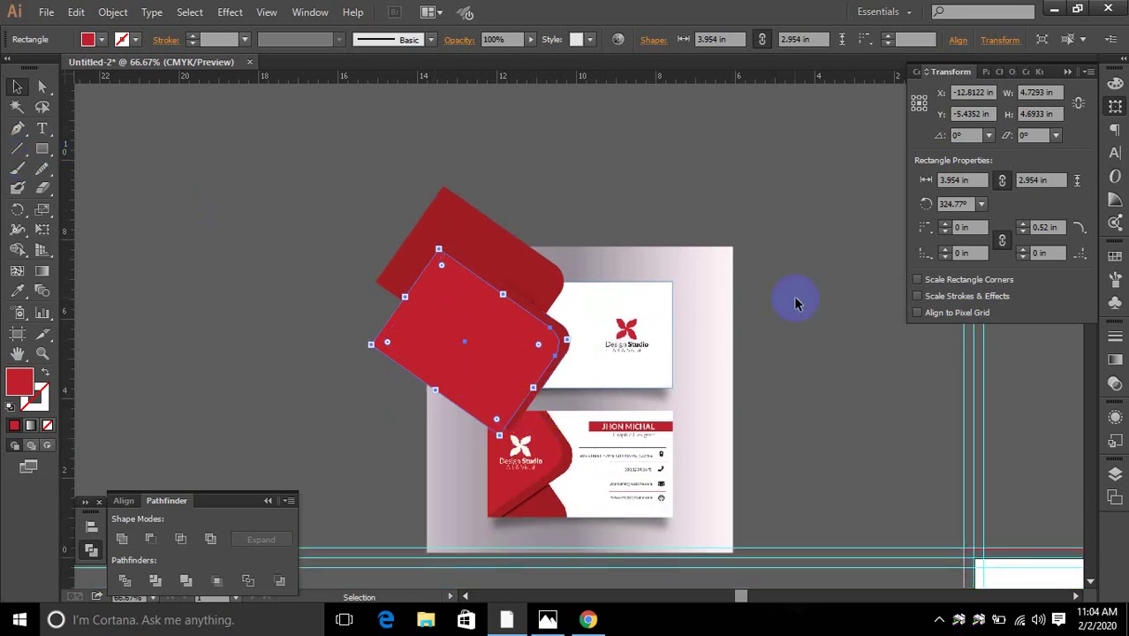
Bring the blue-outlined rectangle around the upper card to the front of the red shapes and keep it selected.
left_click(642, 288)
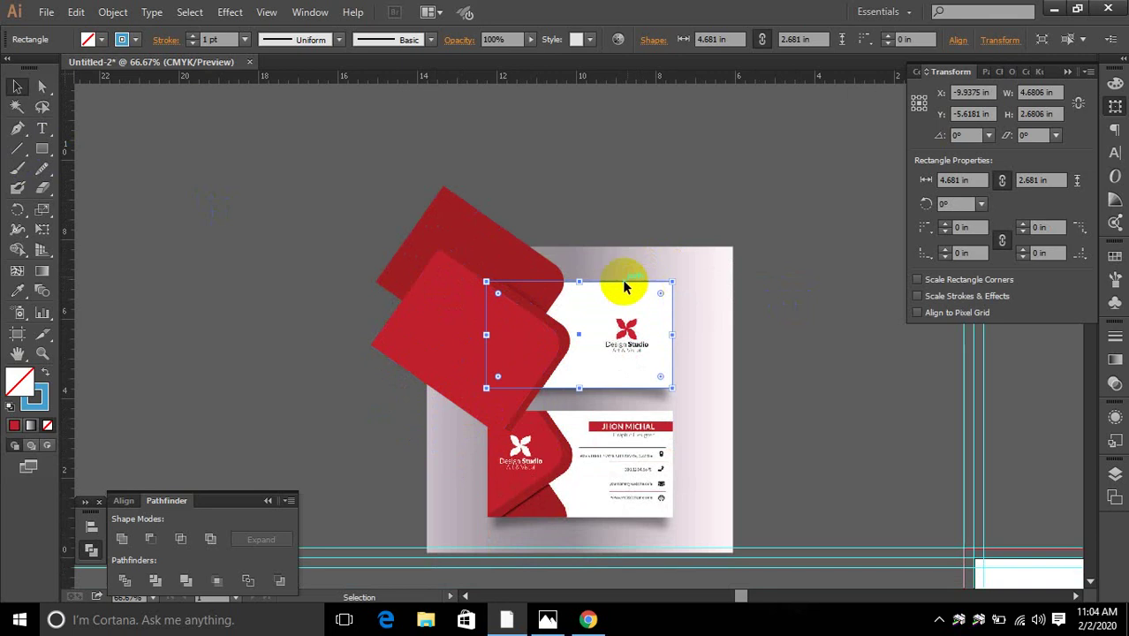
key("a")
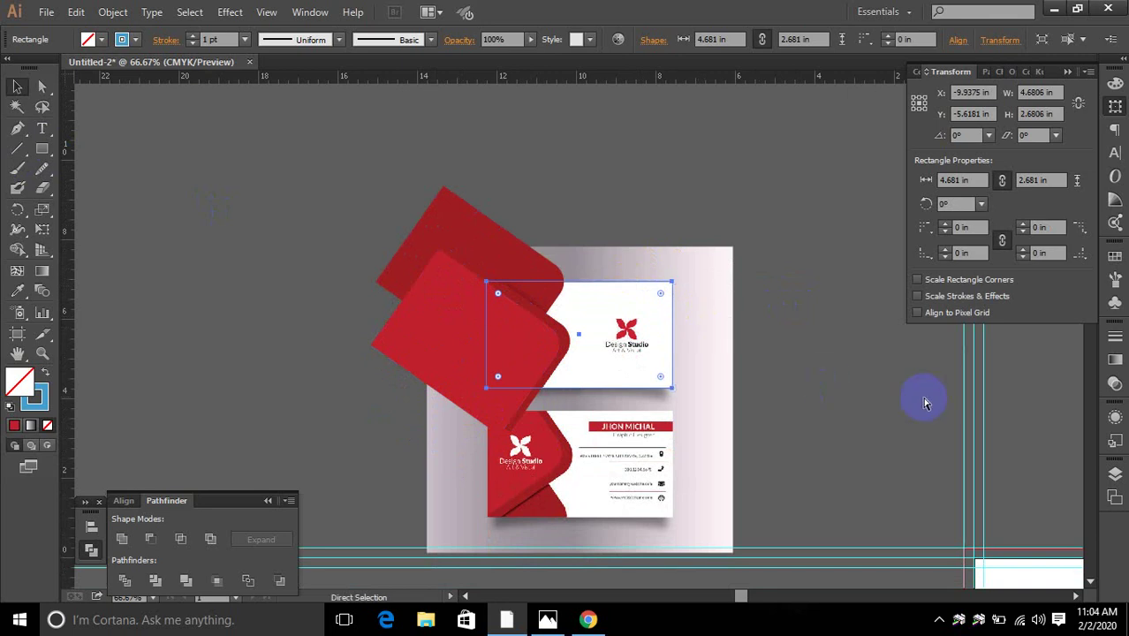
key("ctrl+shift+]")
key("v")
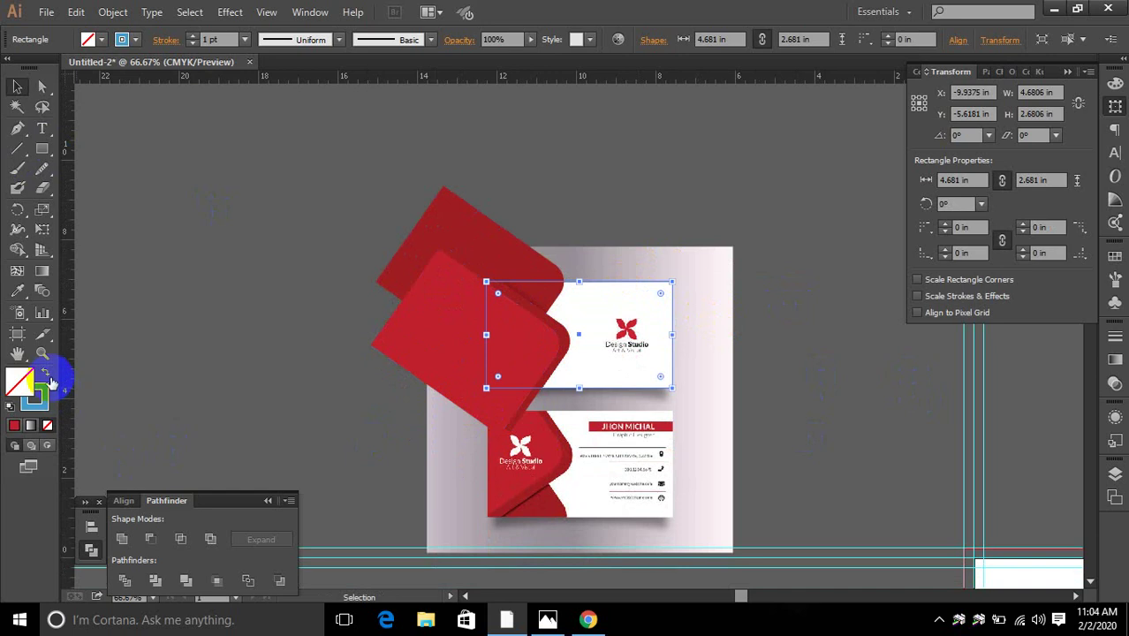
left_click(735, 364)
scroll(605, 313, "up", 1)
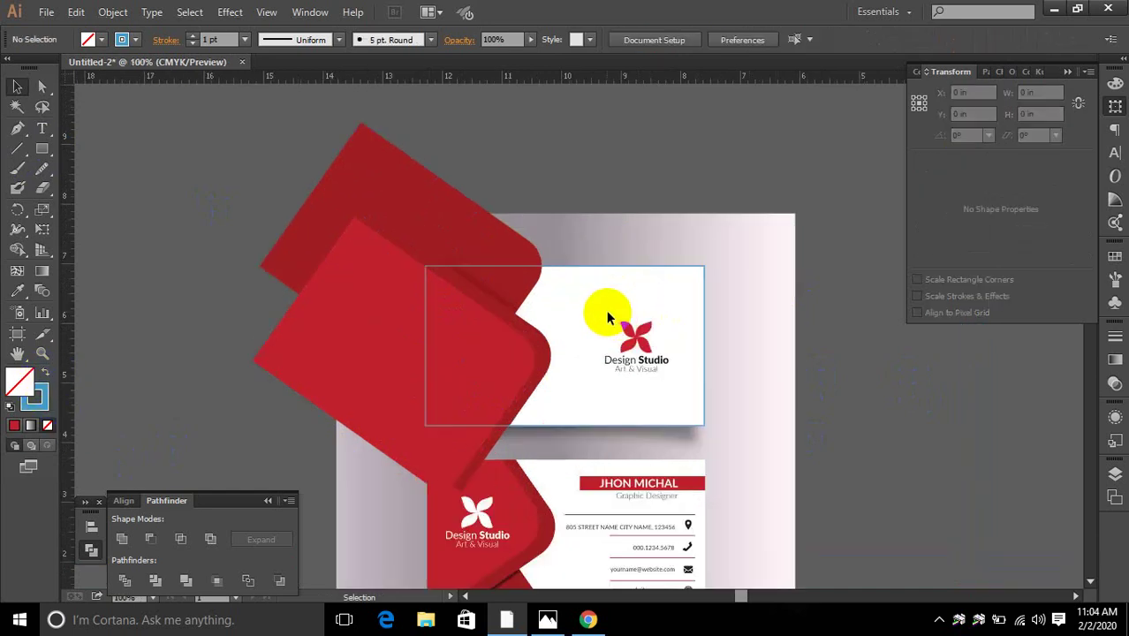
left_click(473, 279)
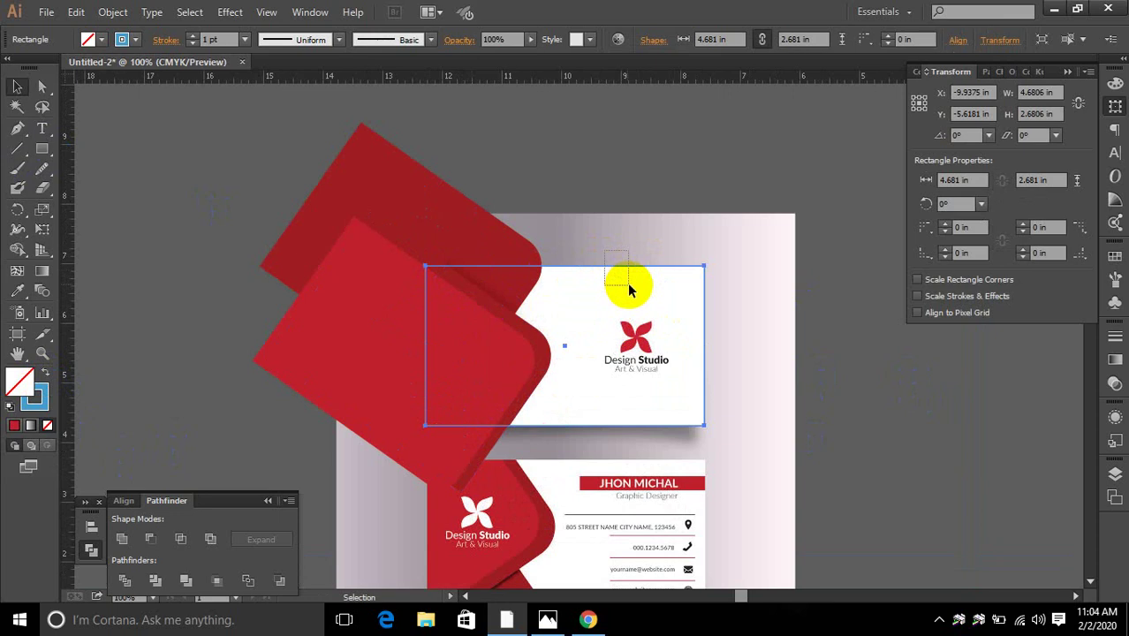
left_click(498, 267)
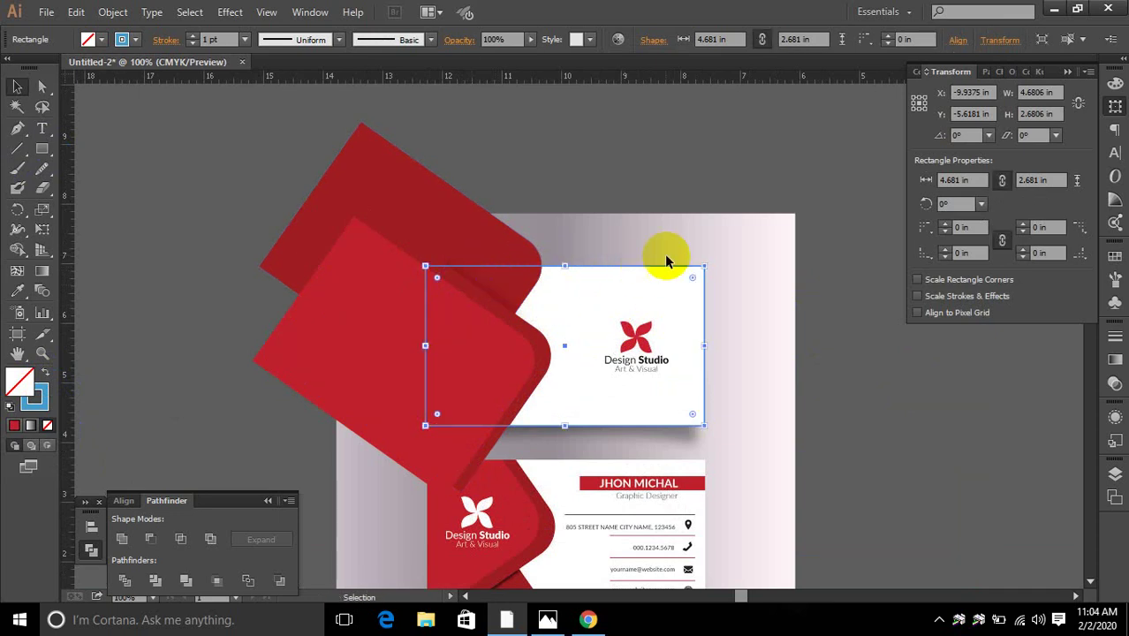
Fill the upper card's rectangle behind the red shapes with white sampled from the card background, with no stroke.
left_click(20, 291)
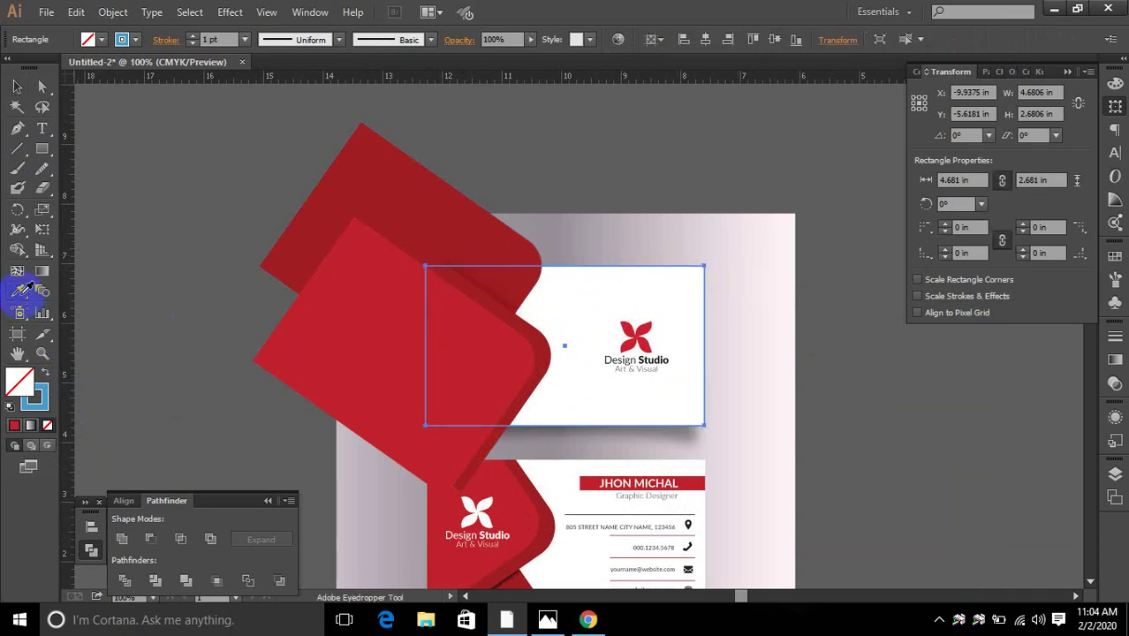
scroll(575, 302, "down", 5)
left_click(615, 155)
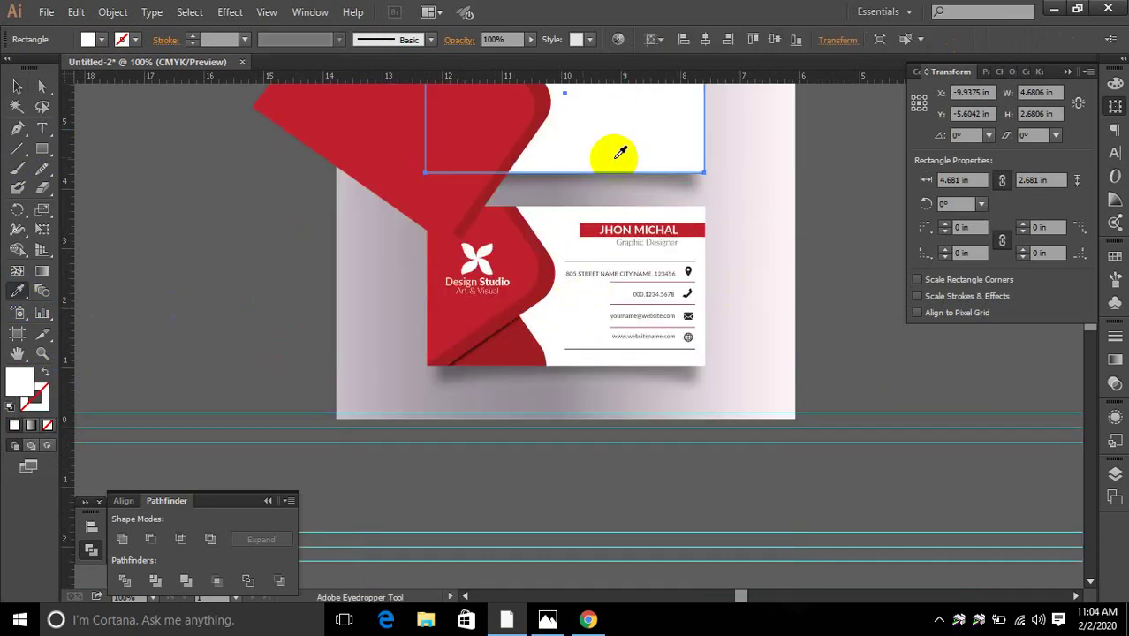
key("ctrl+minus")
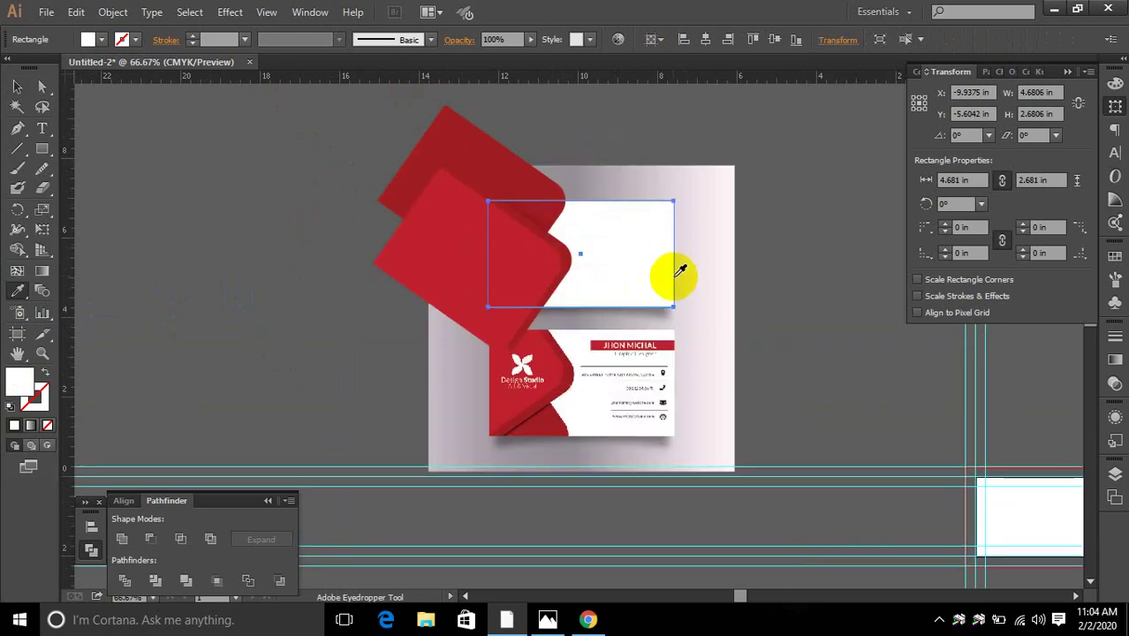
Select the rectangle together with all the red shapes and clip them to the upper card's outline with a clipping mask.
left_click(17, 86)
left_click_drag(714, 177, 462, 285)
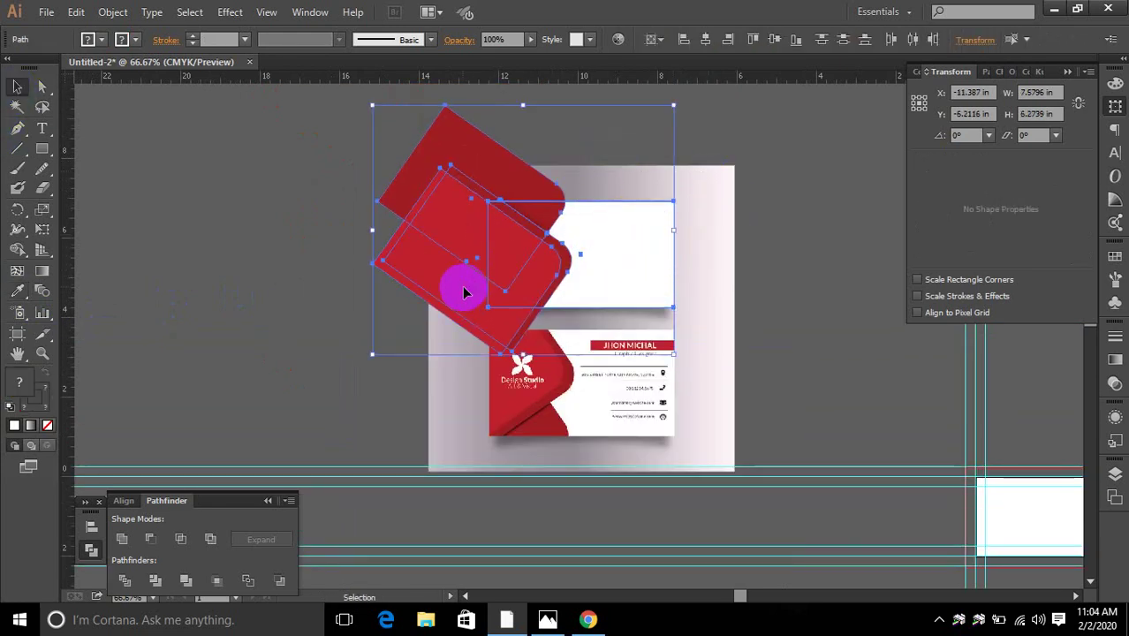
key("ctrl+7")
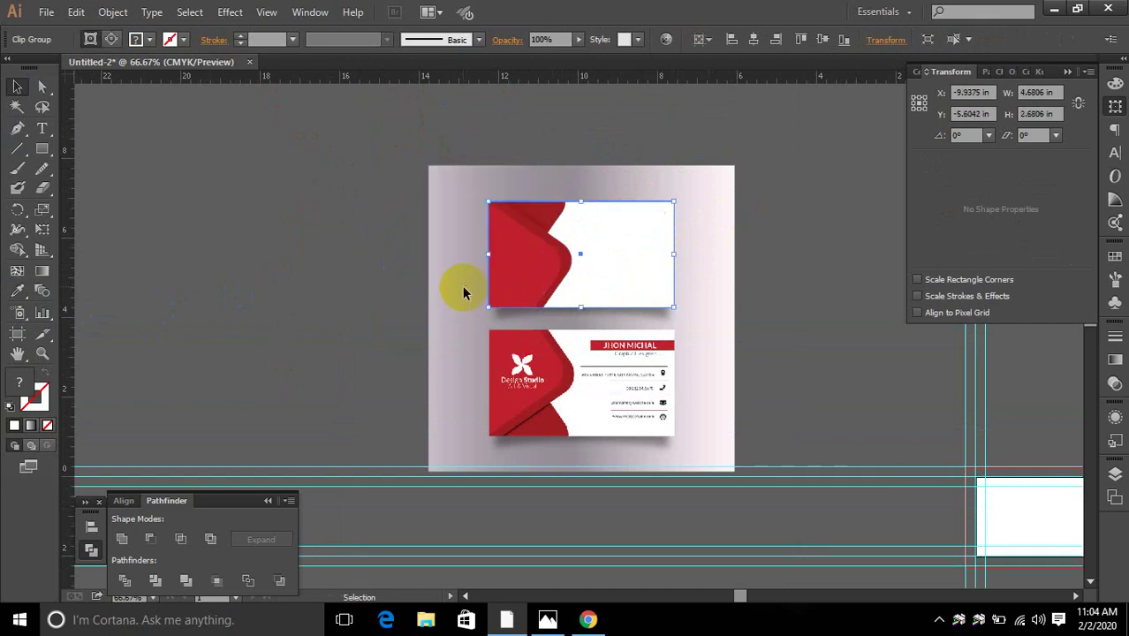
Try moving the clipped card artwork onto the empty canvas beside the reference image, and undo the moves.
left_click_drag(569, 274, 281, 253)
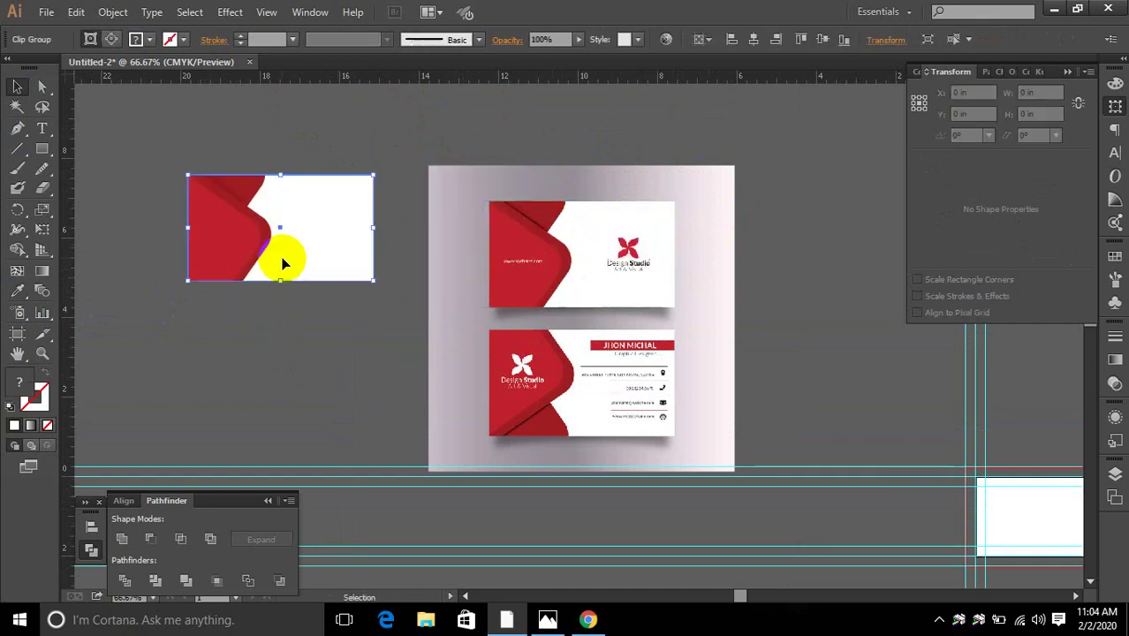
left_click(396, 381)
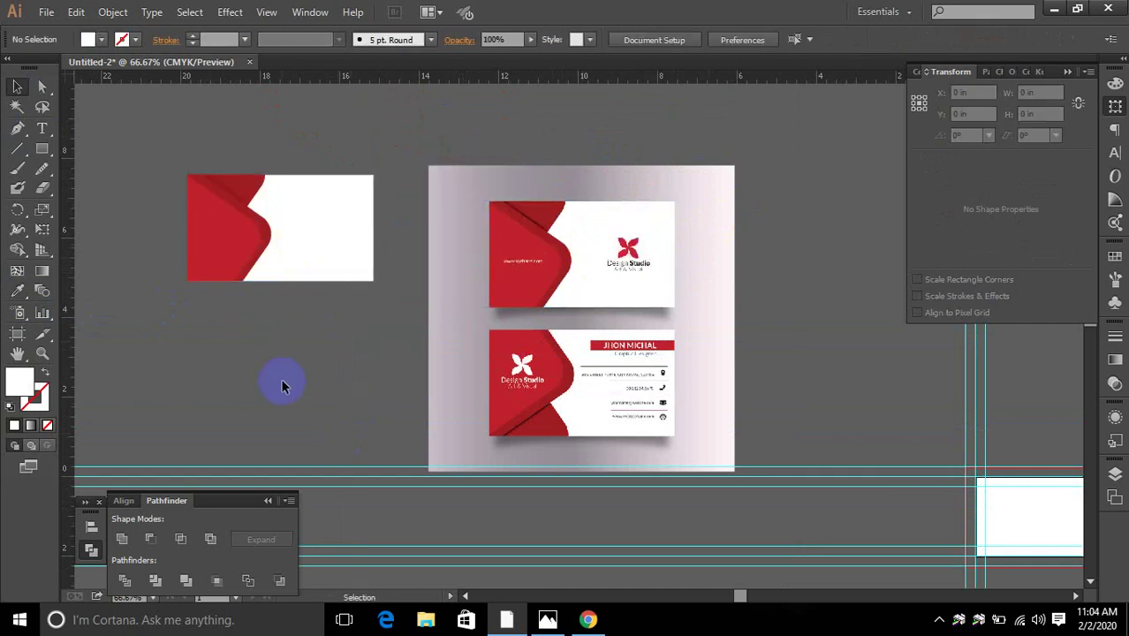
left_click_drag(235, 190, 262, 232)
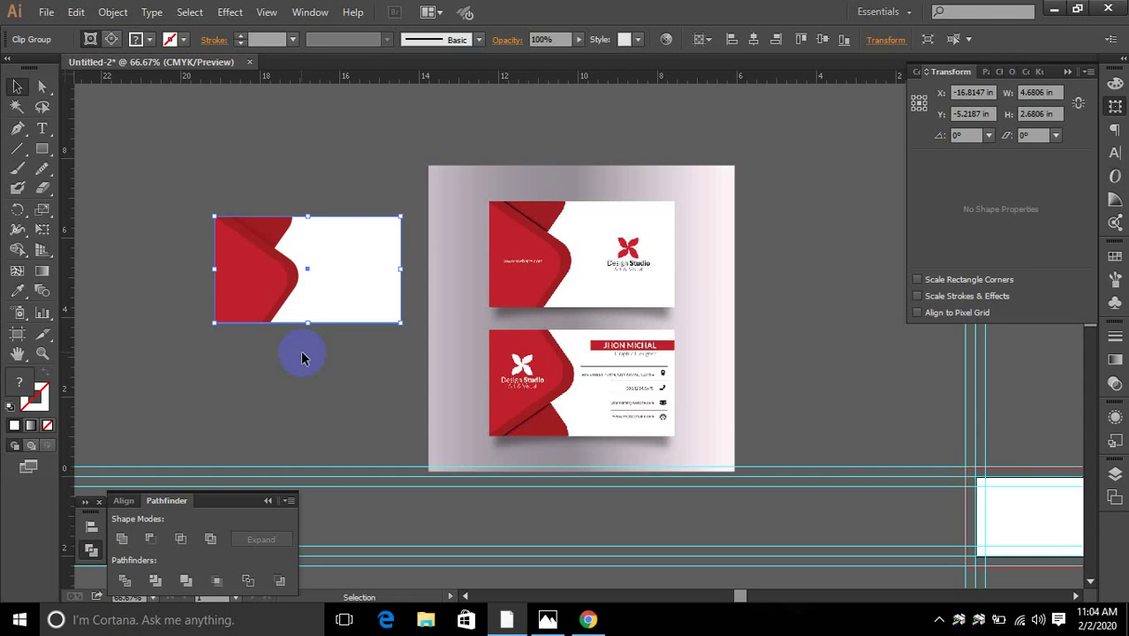
key("ctrl+z")
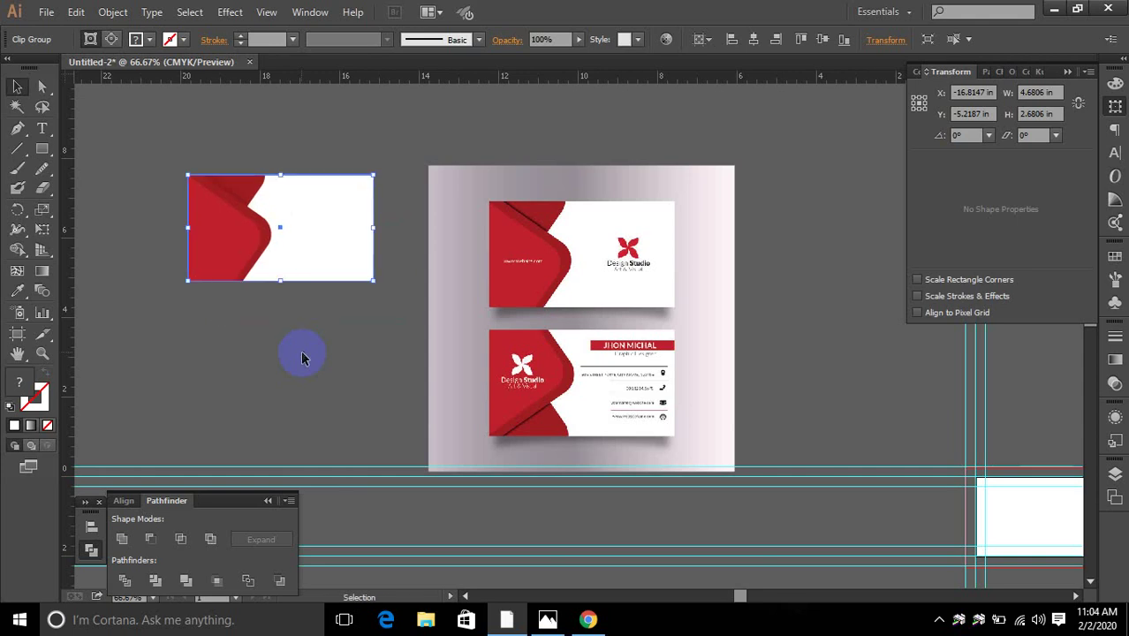
key("ctrl+z")
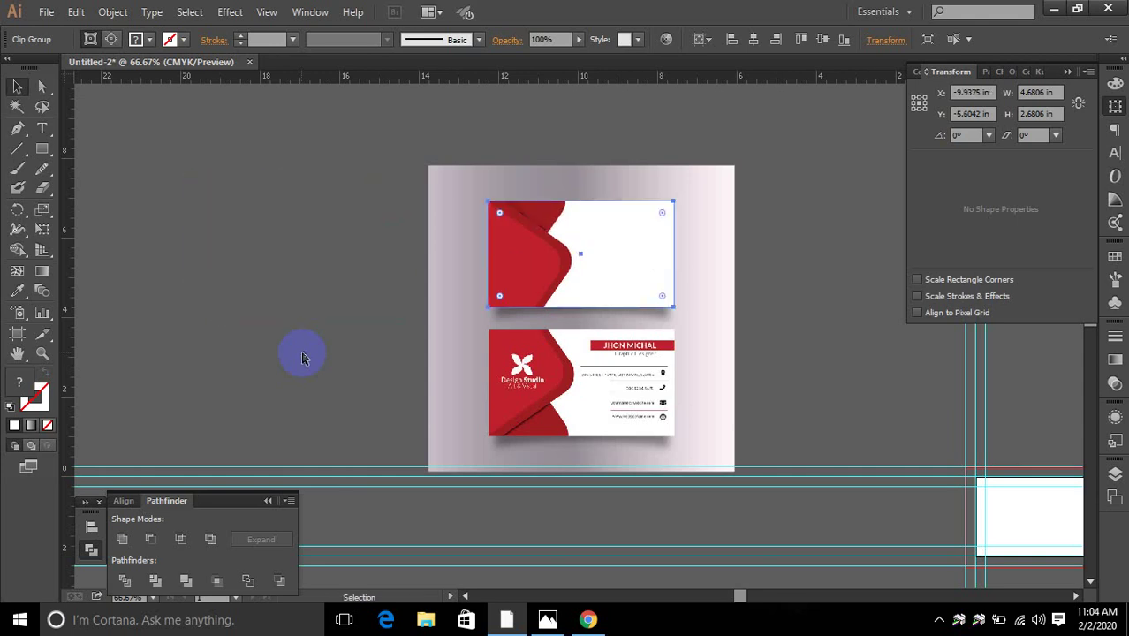
Undo the clipping mask on the upper card's artwork.
left_click(559, 249)
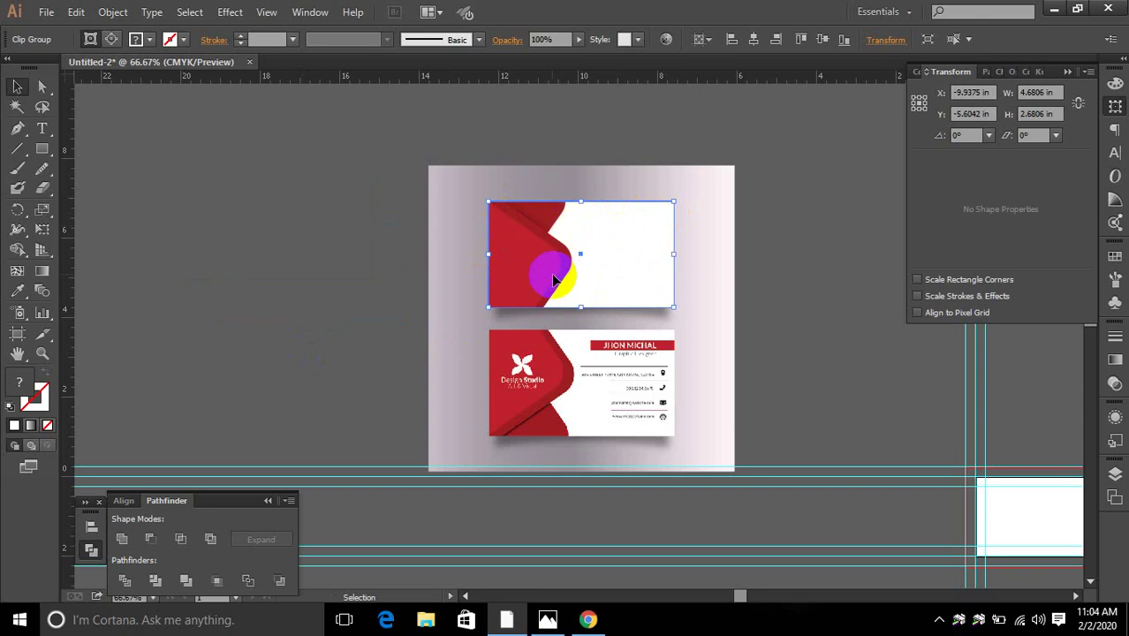
scroll(554, 275, "up", 2)
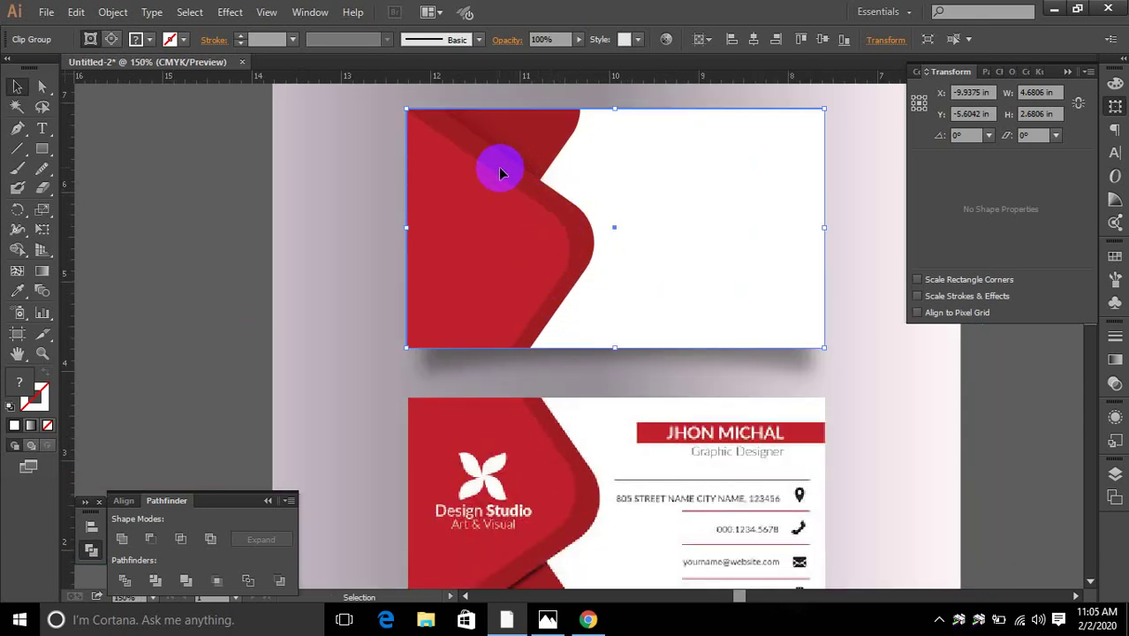
key("a")
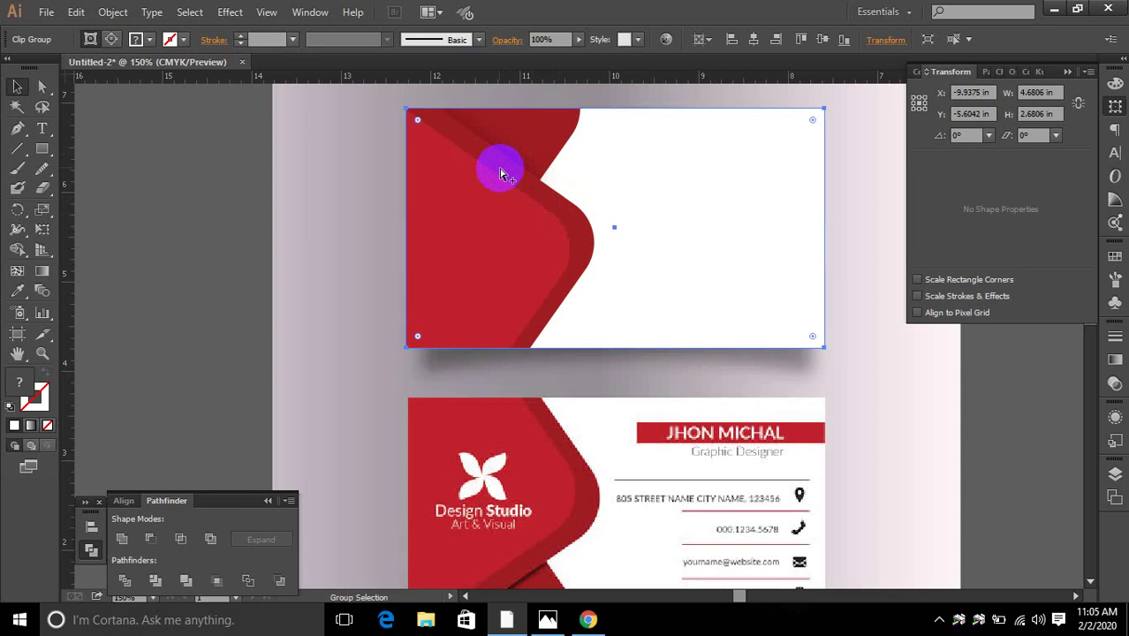
left_click(500, 173)
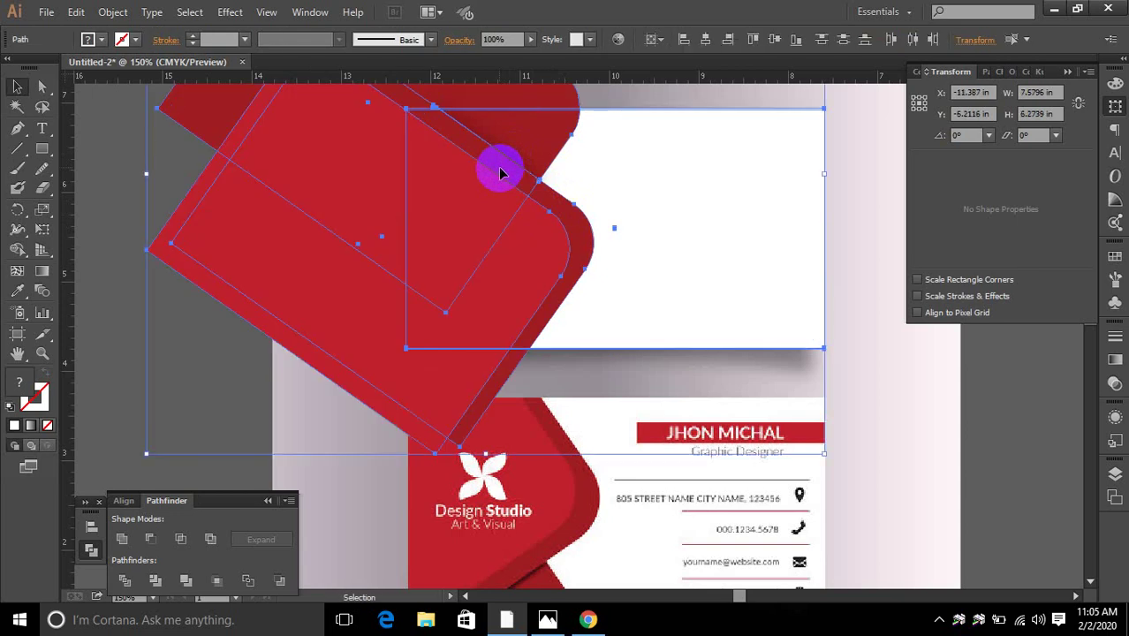
Rotate the bright red rounded rectangle slightly clockwise together with its dark red border shape and shadowed sliver.
left_click(974, 461)
left_click(486, 247)
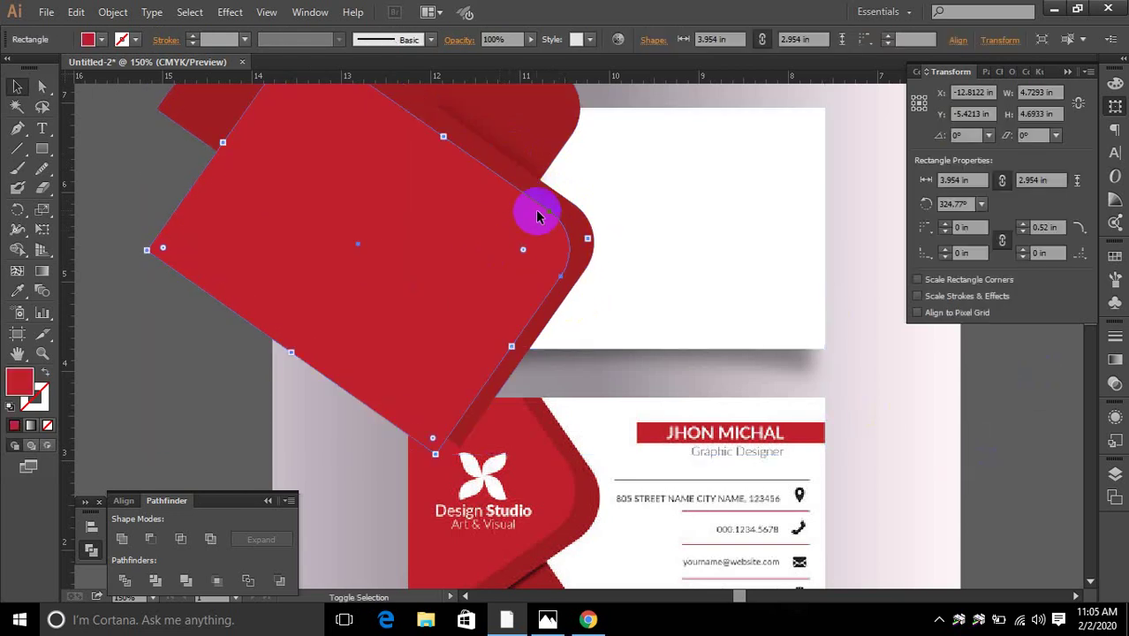
left_click(538, 217)
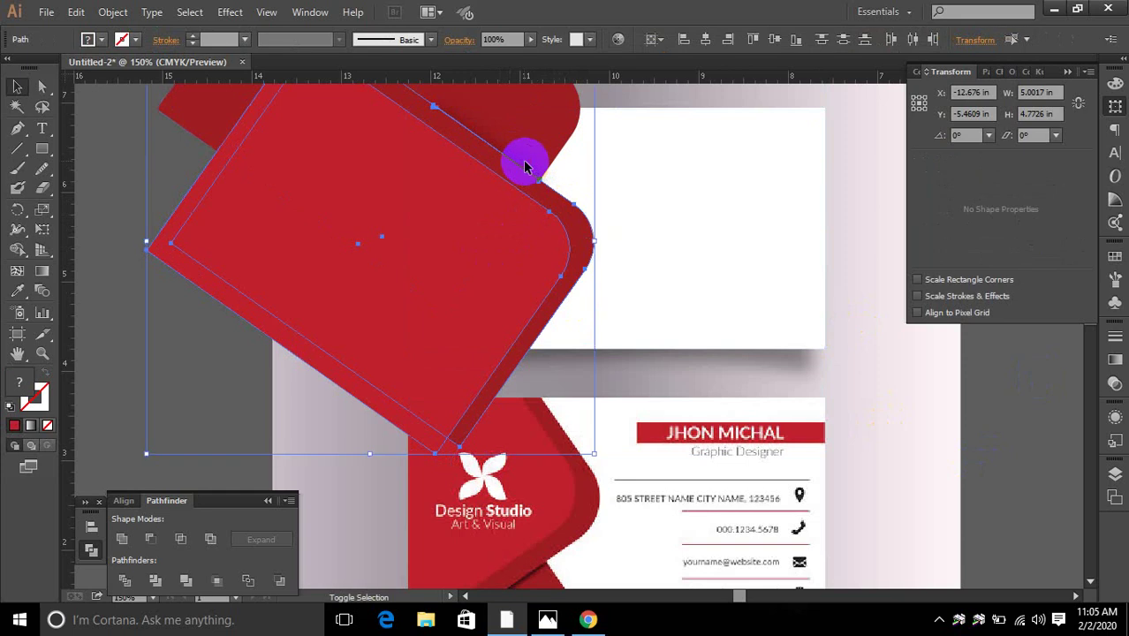
scroll(548, 161, "up", 3)
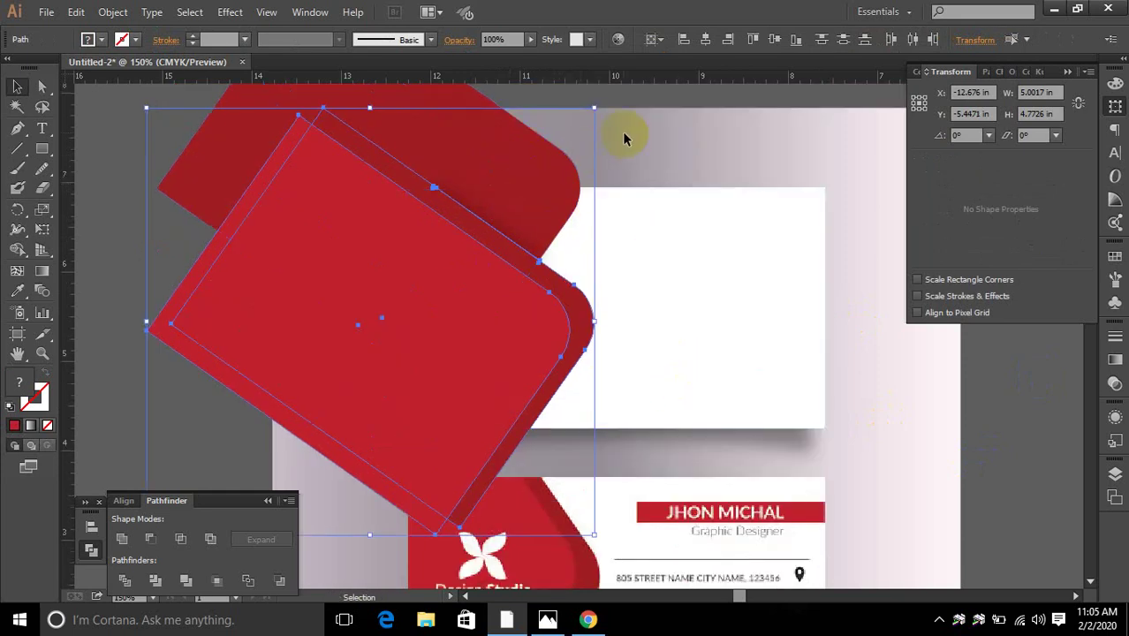
left_click_drag(597, 534, 568, 561)
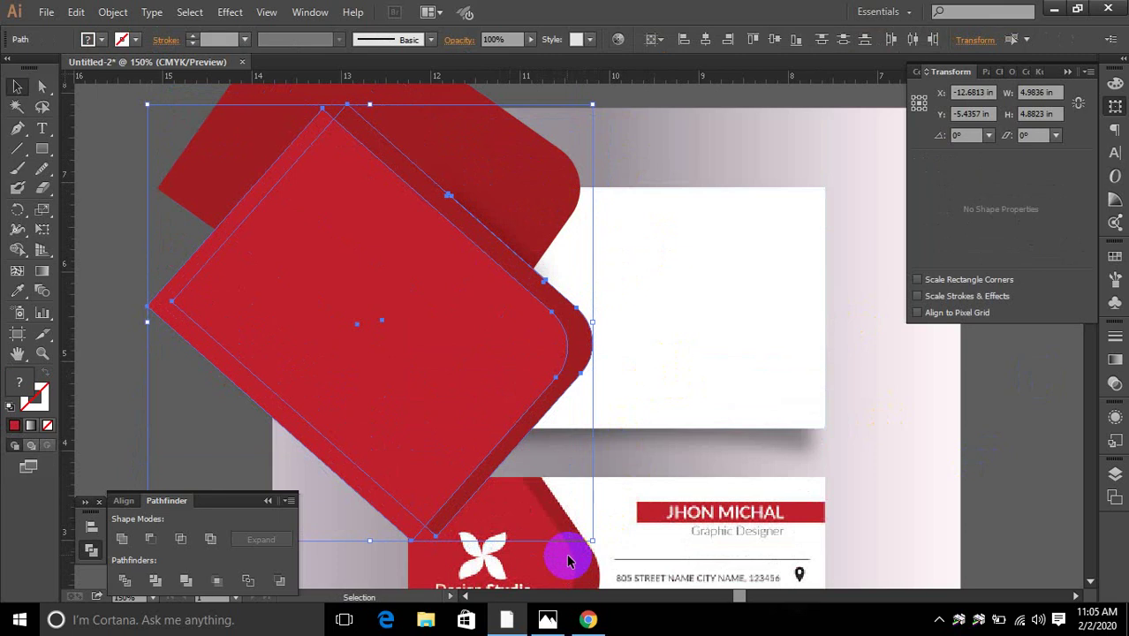
left_click(887, 441)
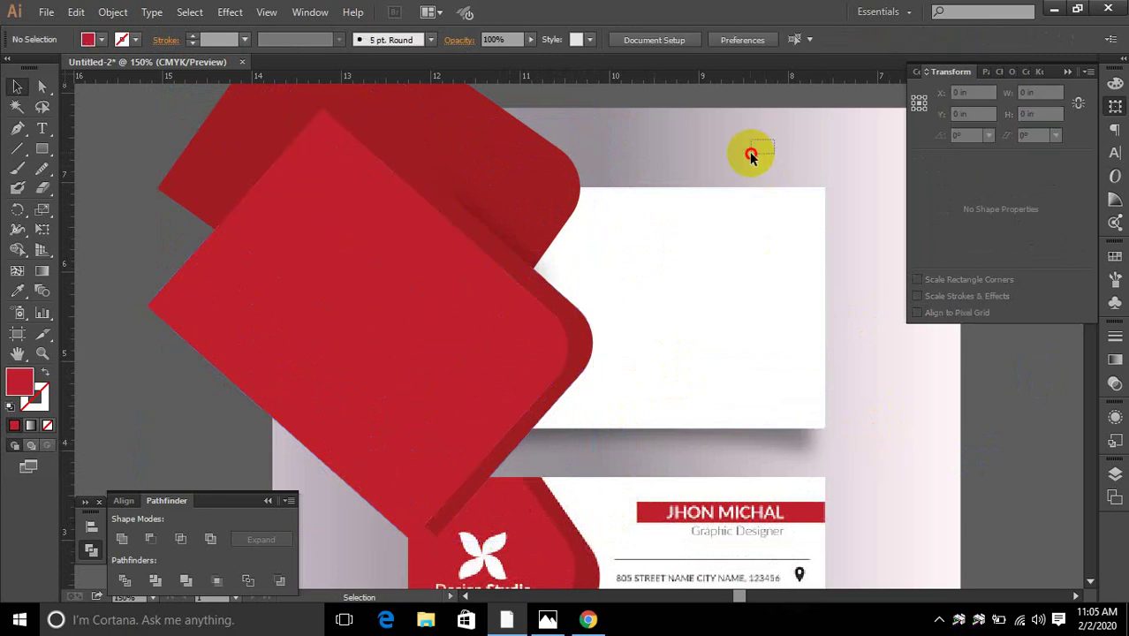
Clip the white card and the rotated red shapes to the upper card's outline again with a clipping mask.
left_click_drag(773, 139, 432, 359)
key("Delete")
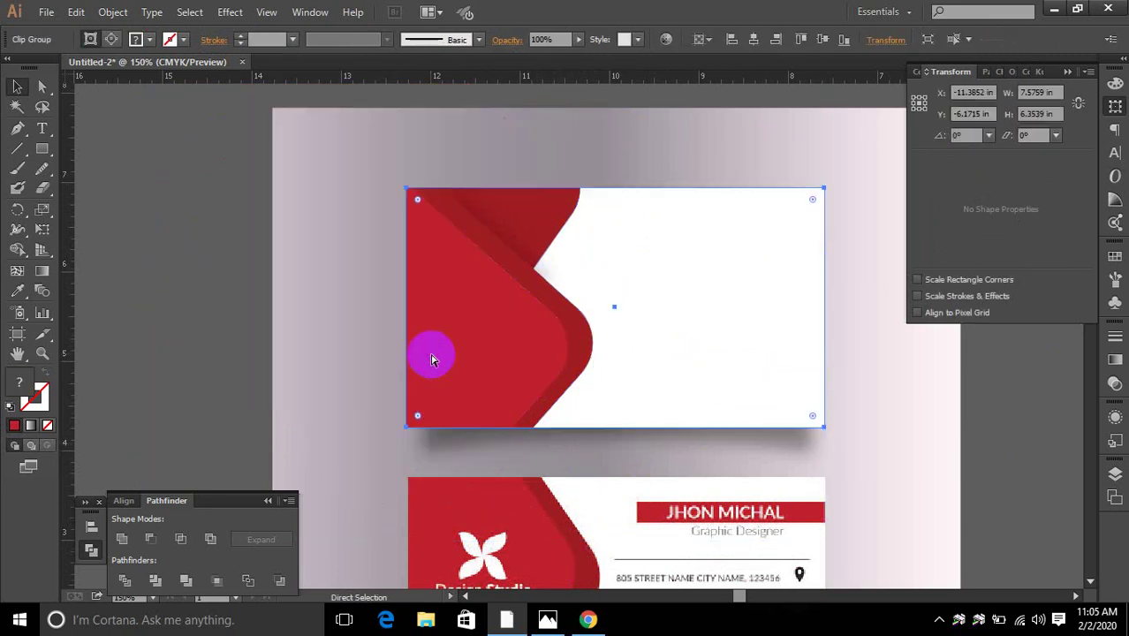
scroll(416, 360, "down", 3)
left_click(277, 377)
scroll(416, 349, "up", 3)
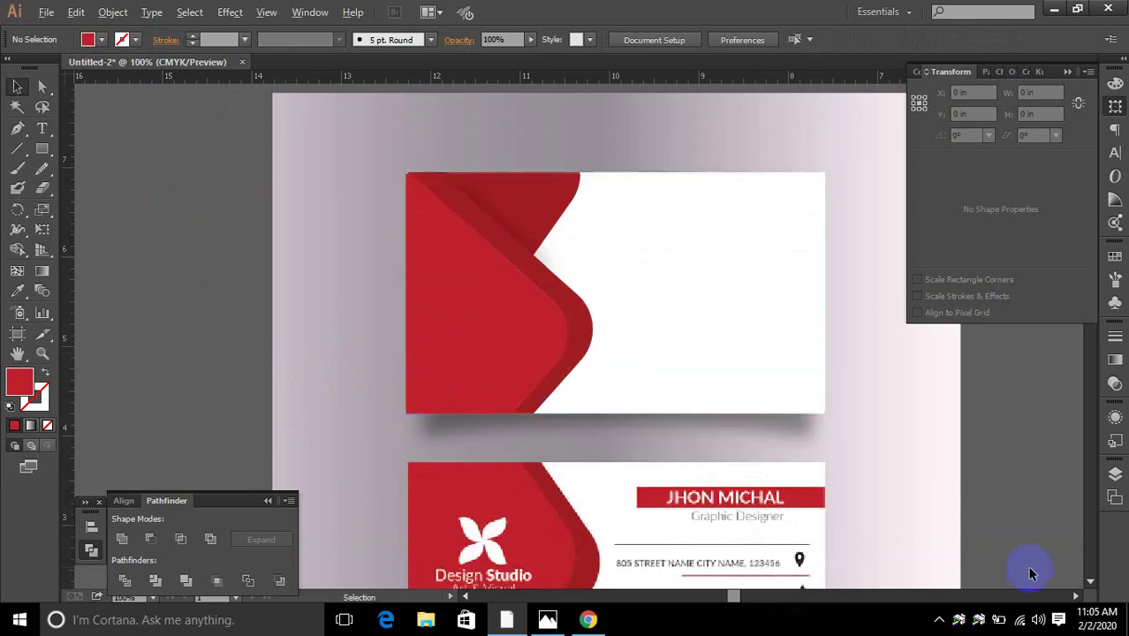
scroll(1030, 573, "down", 2)
scroll(969, 469, "down", 2)
left_click_drag(978, 459, 658, 432)
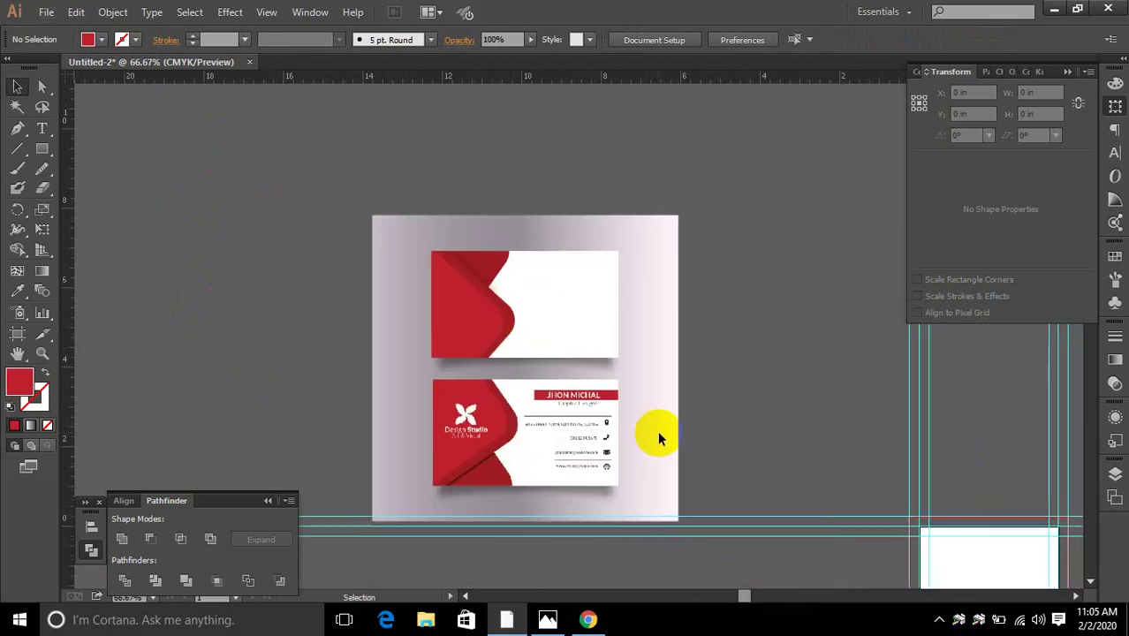
Release the clipping mask on the upper card's artwork.
left_click(512, 302)
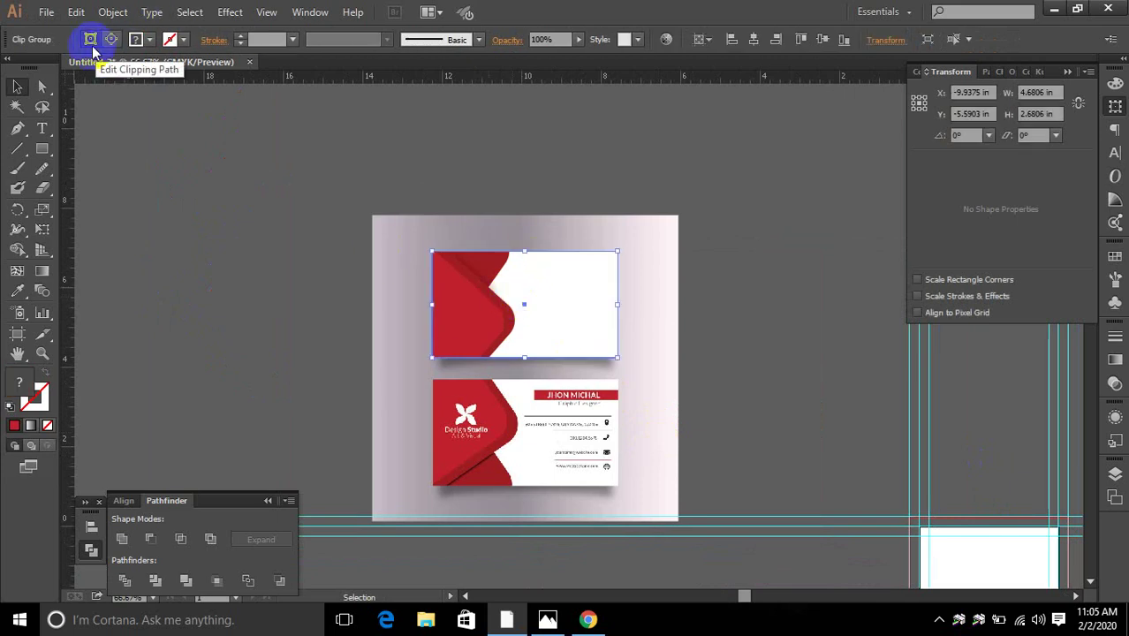
right_click(534, 333)
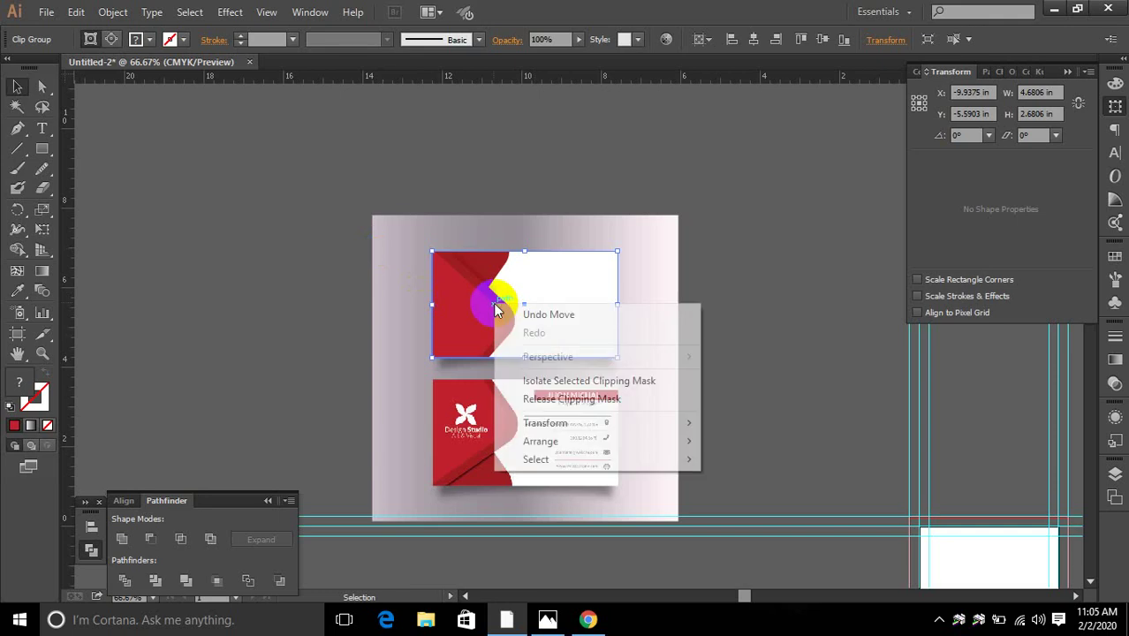
left_click(566, 398)
left_click(759, 301)
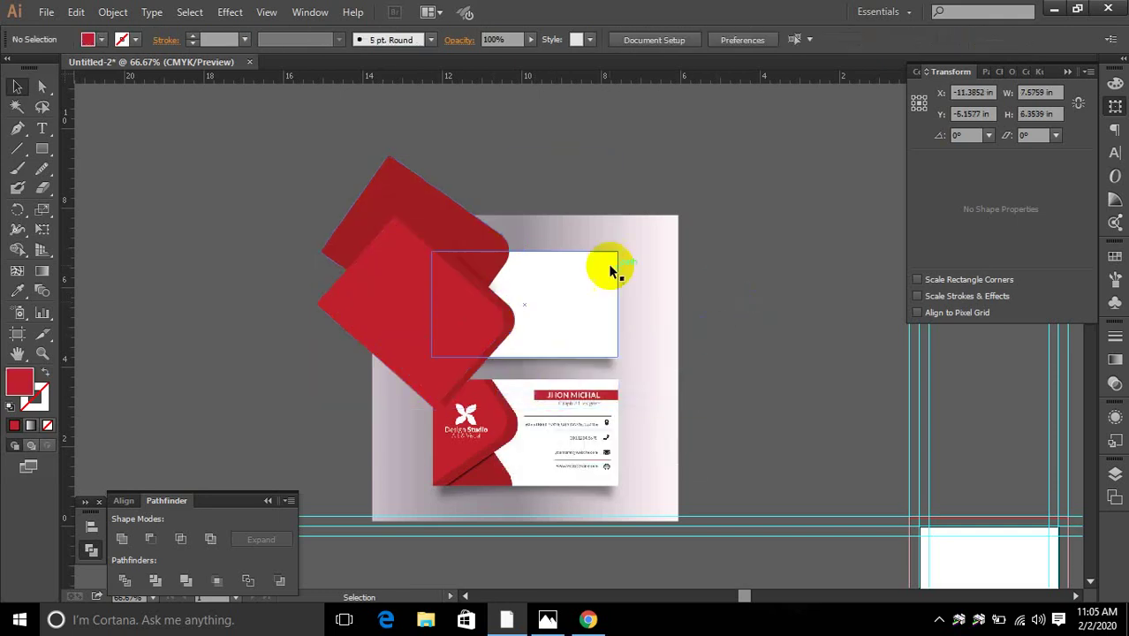
Select the card rectangle and all the red shapes, split them with the Pathfinder Divide operation, and ungroup the resulting pieces.
left_click(487, 253)
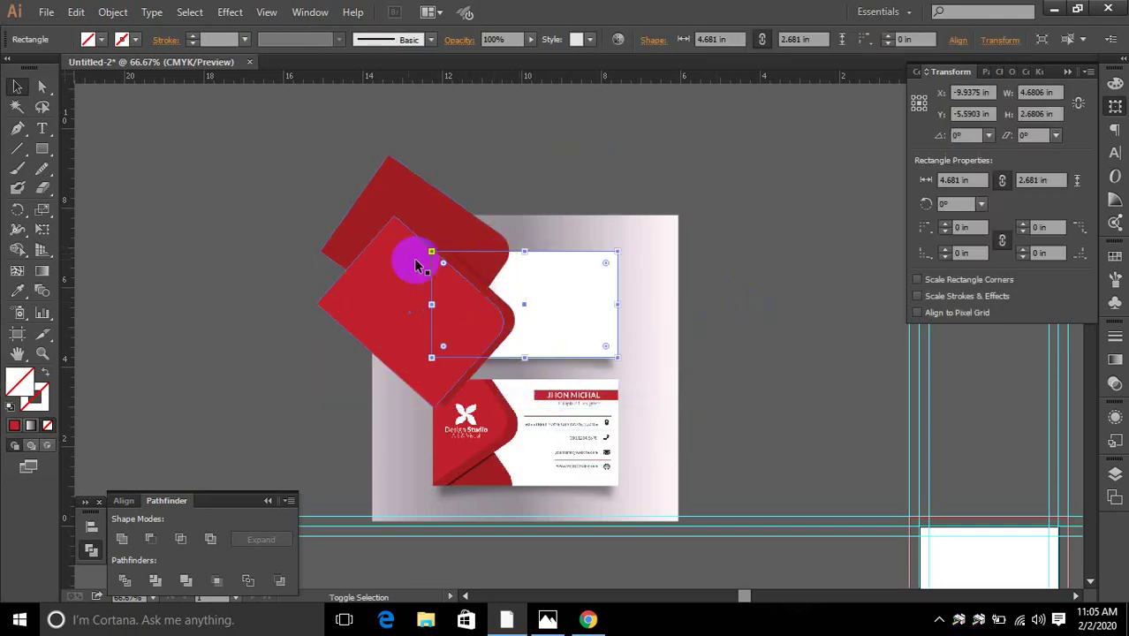
left_click(413, 248, "shift")
left_click(425, 226, "shift")
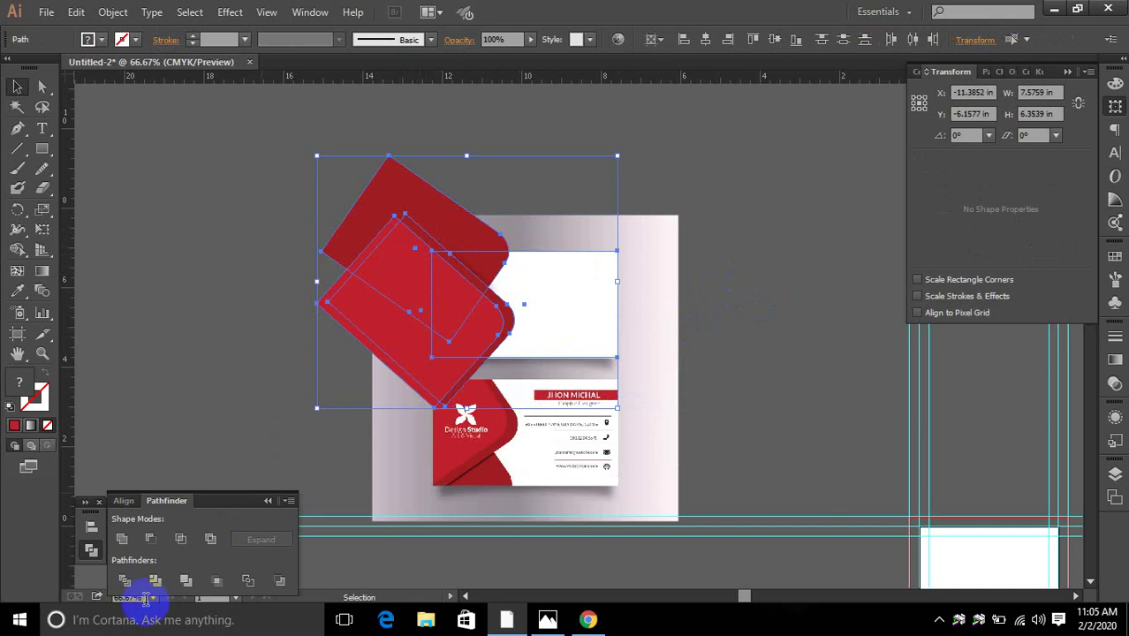
left_click(124, 580)
right_click(369, 416)
left_click(416, 481)
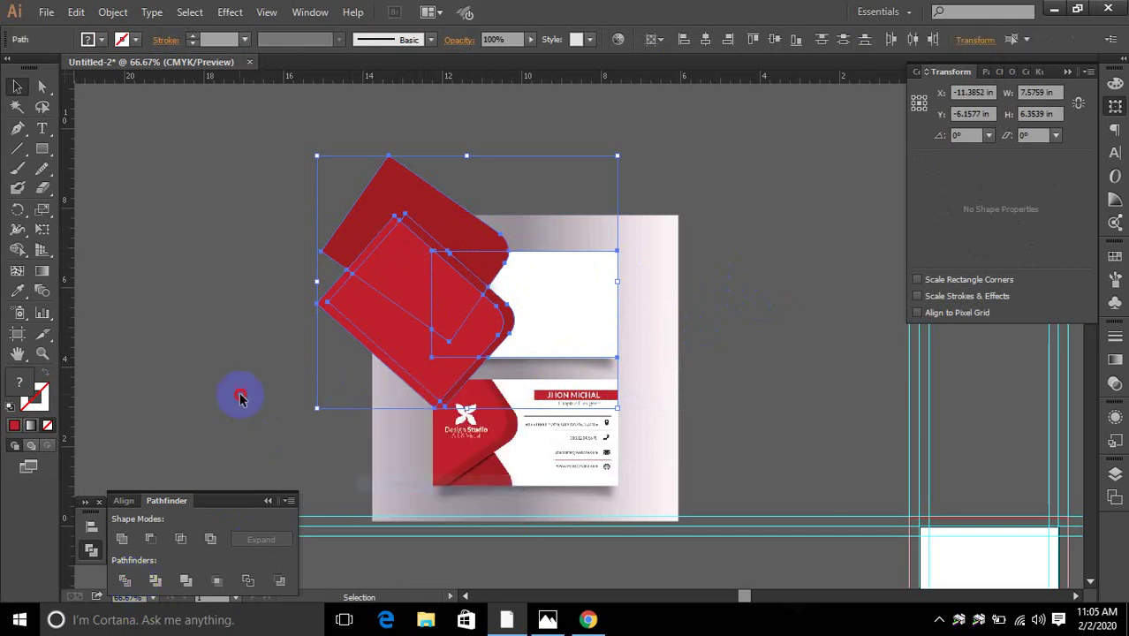
Delete the divided red pieces that extend outside the upper card's outline.
left_click(239, 396)
left_click(369, 294)
key("Delete")
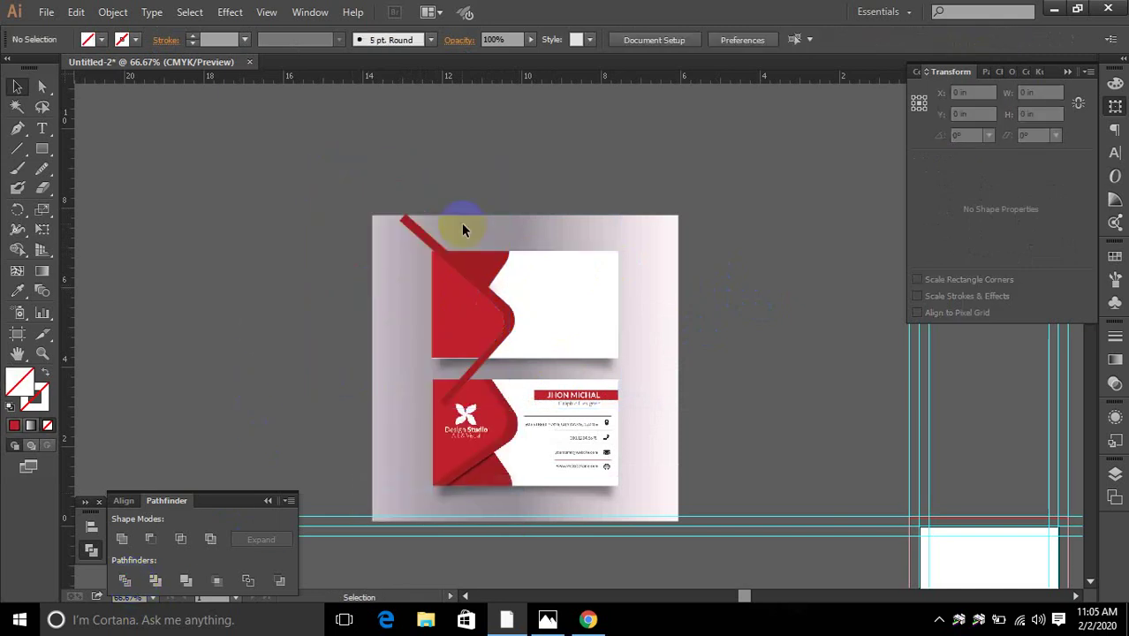
left_click_drag(415, 234, 468, 384)
left_click(689, 360)
scroll(551, 346, "up", 2)
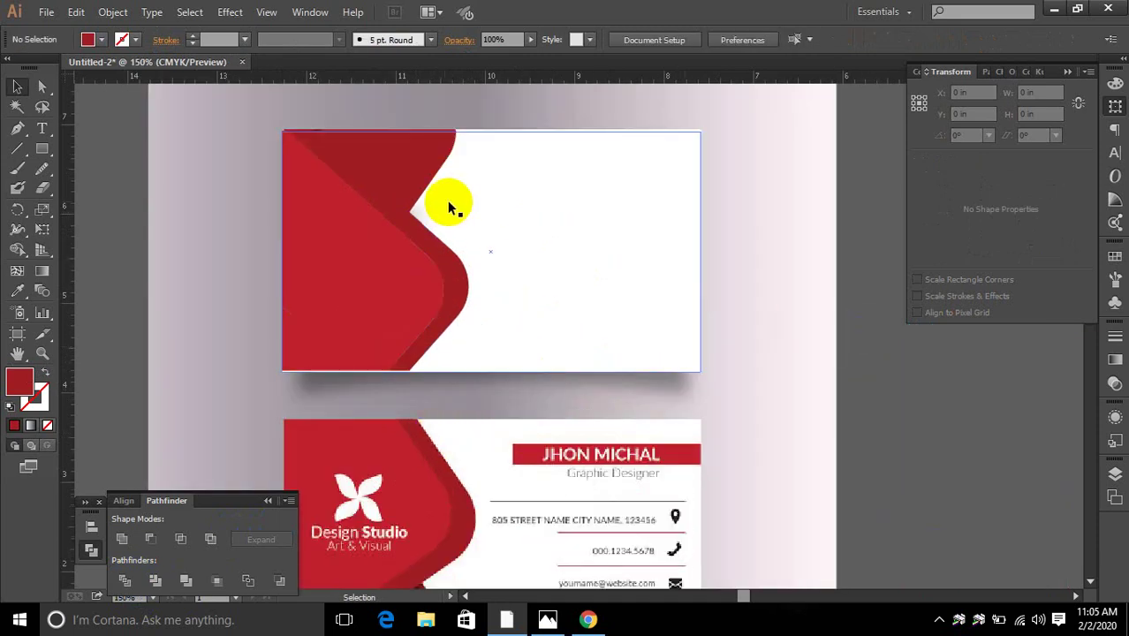
Try to delete the dark red piece at the upper card's top edge, and undo the deletion.
left_click(407, 175)
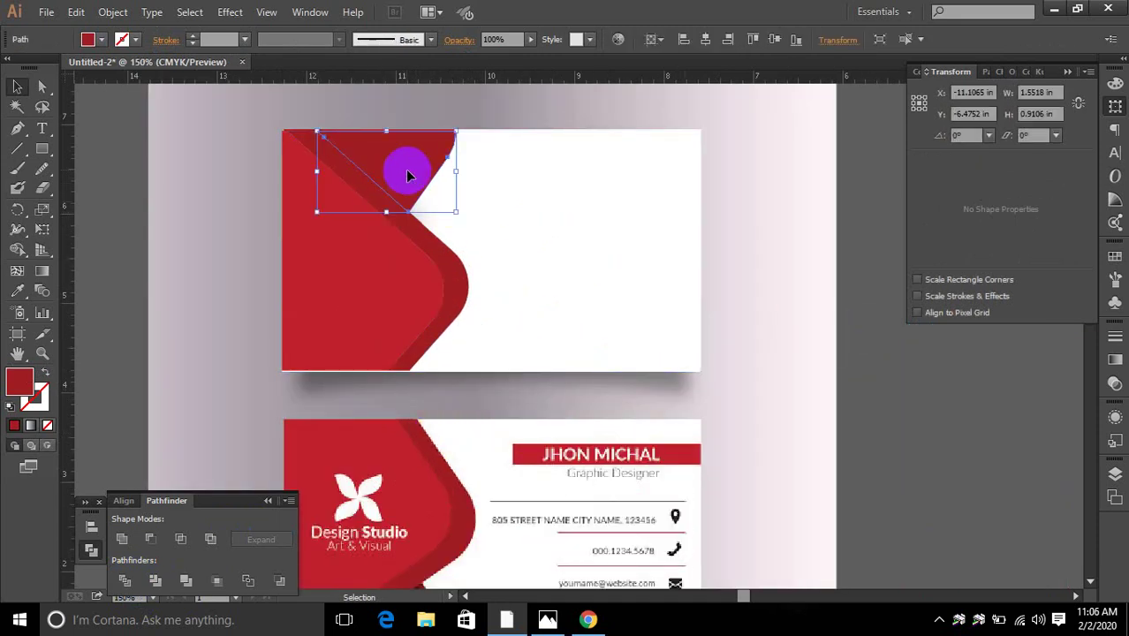
key("a")
key("Delete")
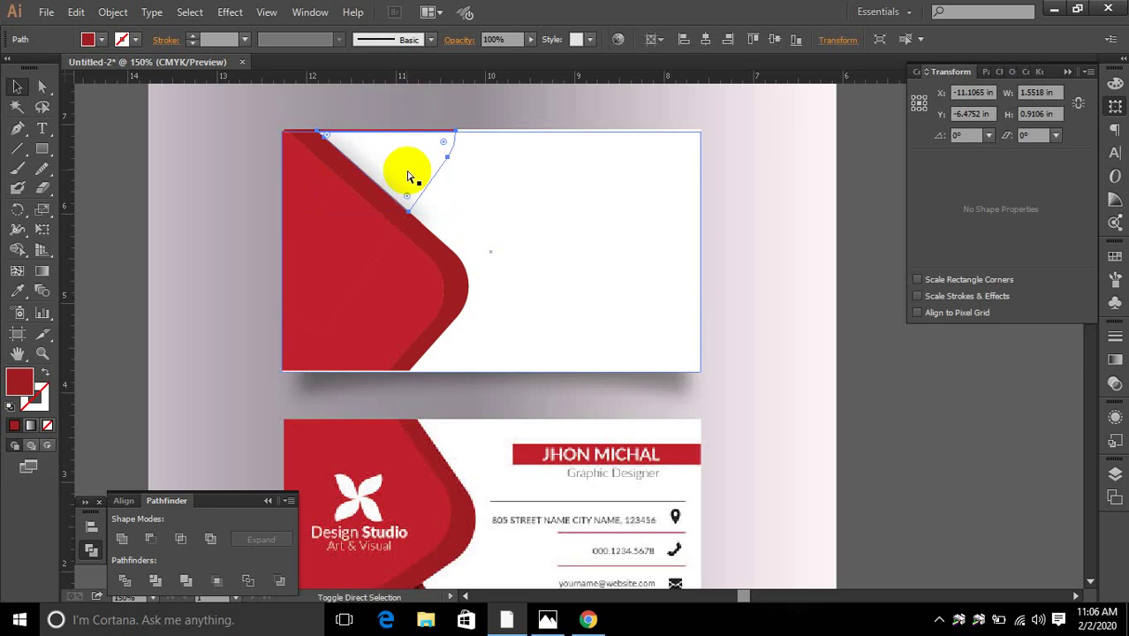
key("ctrl+z")
key("v")
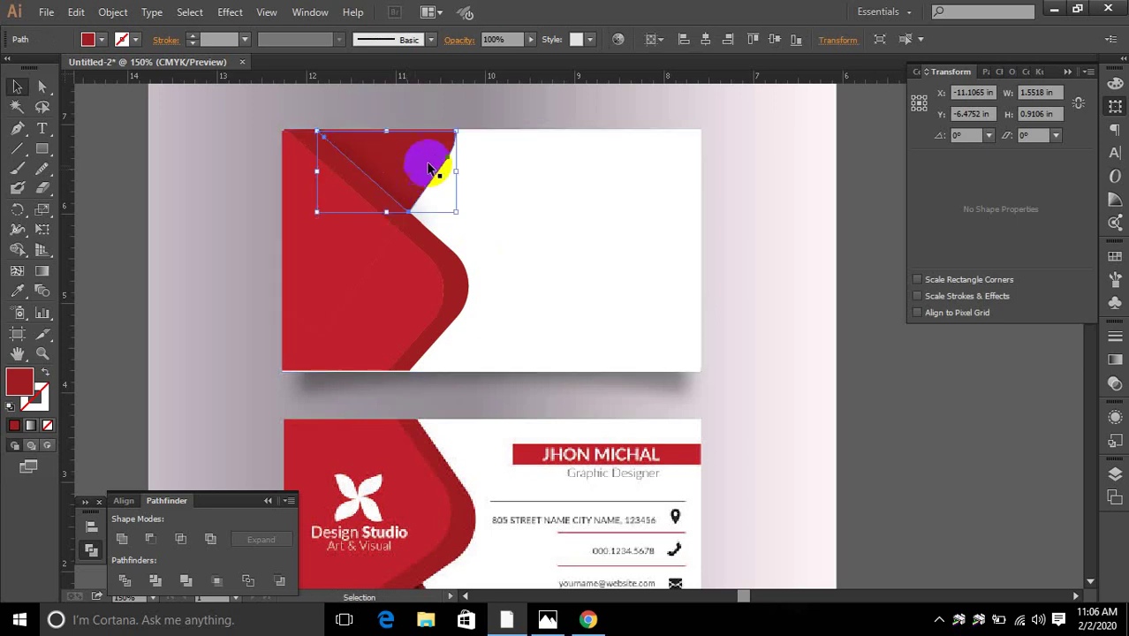
left_click(738, 247)
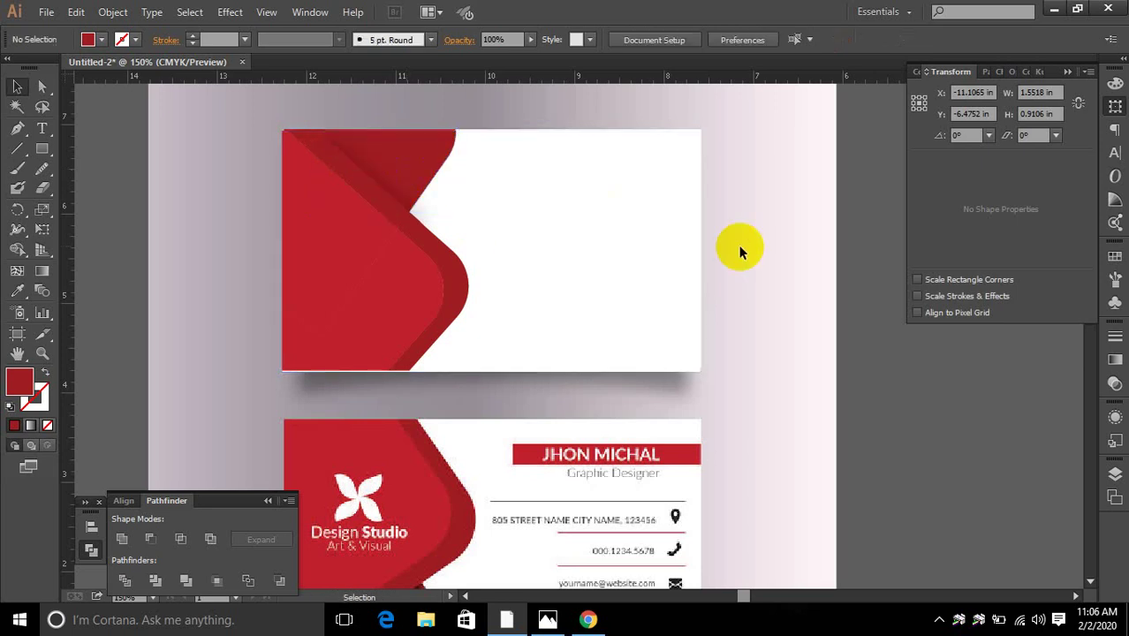
Merge the bright red pieces into one shape, and unite the dark red border pieces with Pathfinder Unite.
left_click(328, 283)
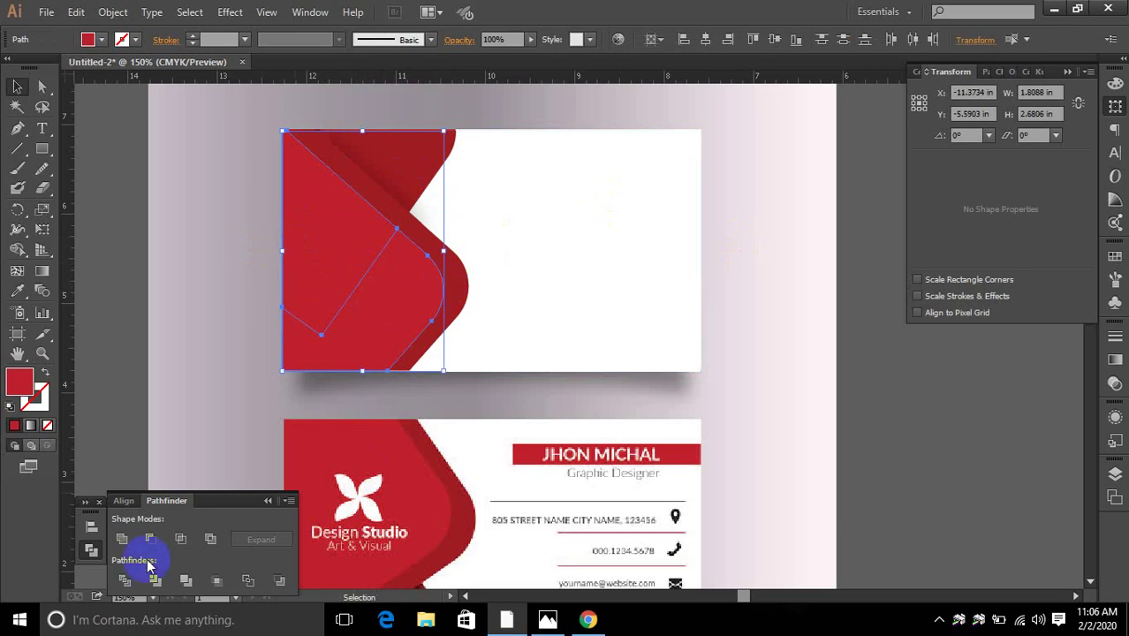
left_click(127, 580)
left_click(398, 239)
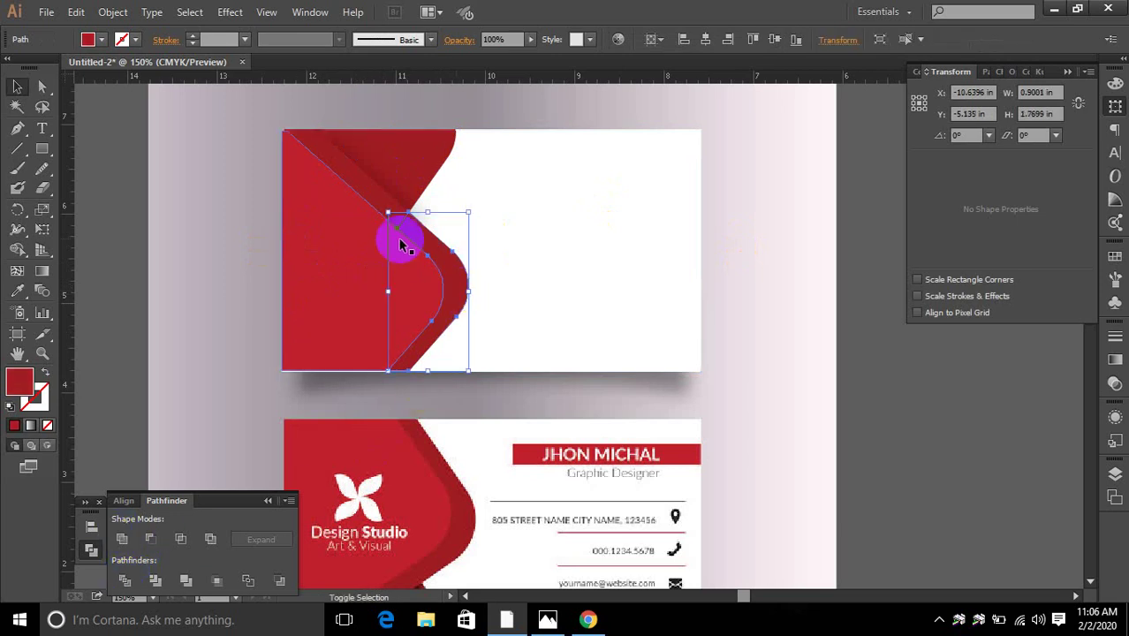
left_click(384, 204, "shift")
left_click(122, 539)
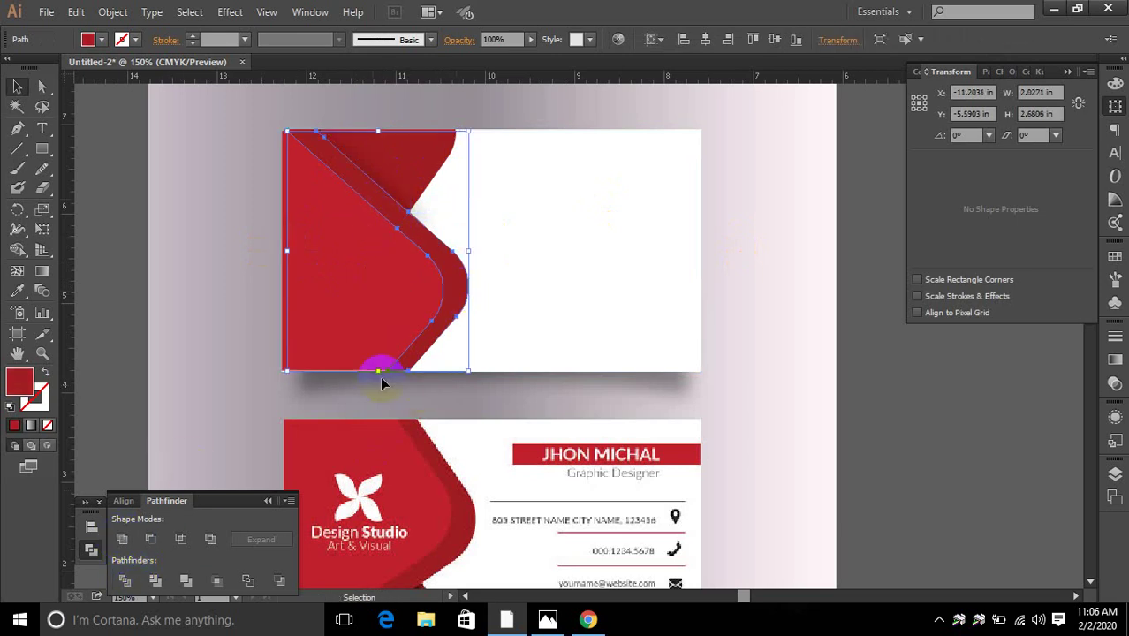
Try to rotate the dark red border piece and its shadow slightly clockwise on their own, and undo it.
left_click(402, 209)
left_click(485, 254, "shift")
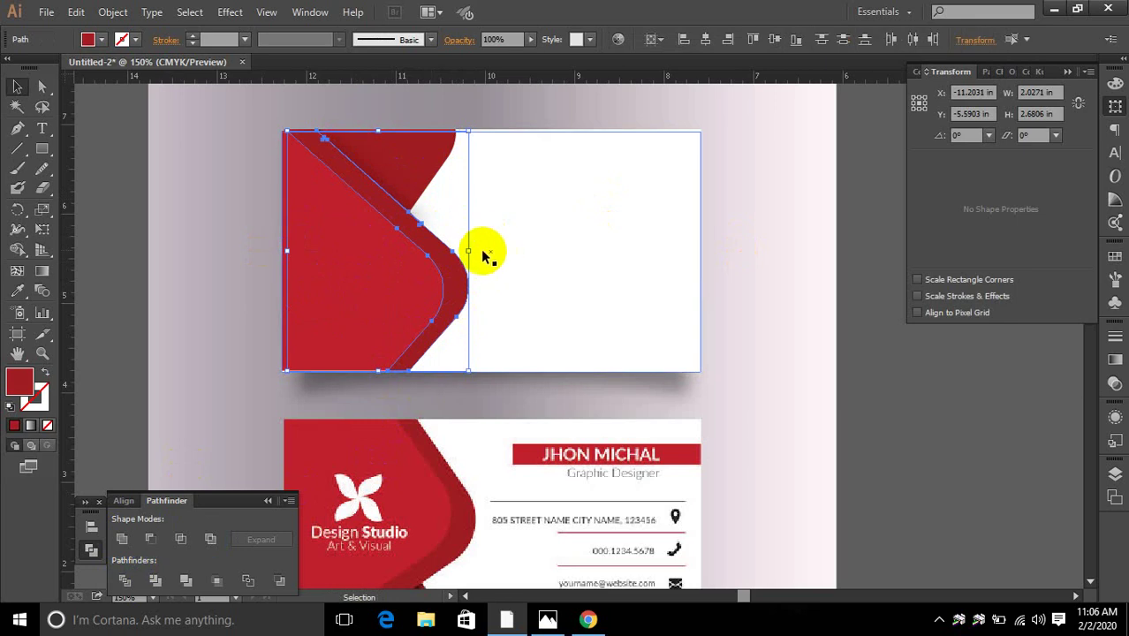
left_click_drag(476, 251, 482, 274)
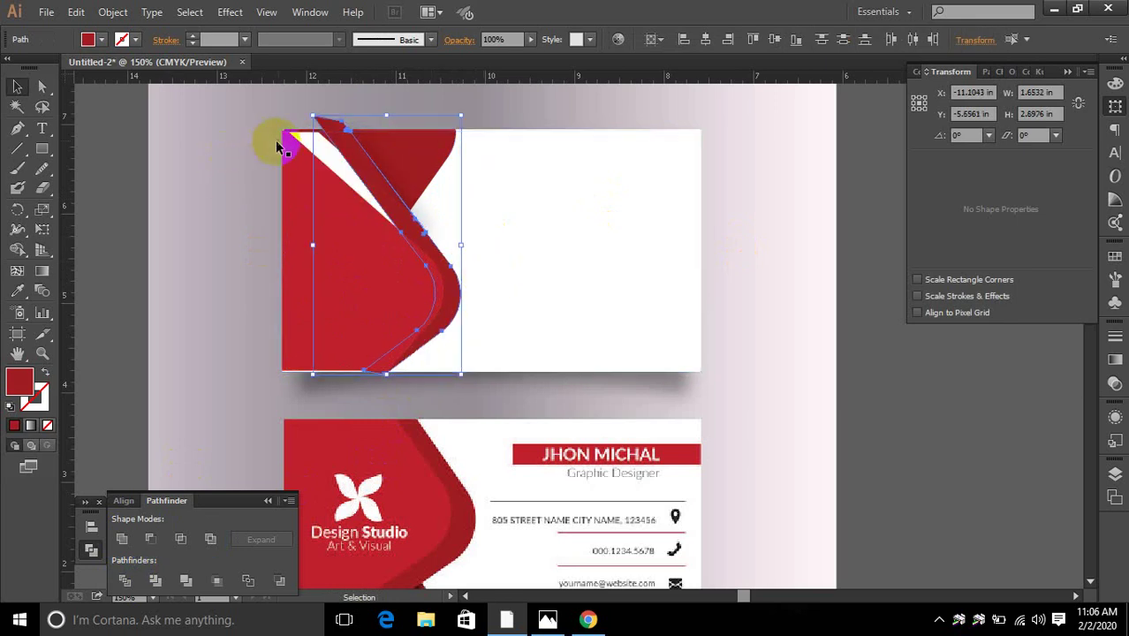
key("ctrl+z")
key("v")
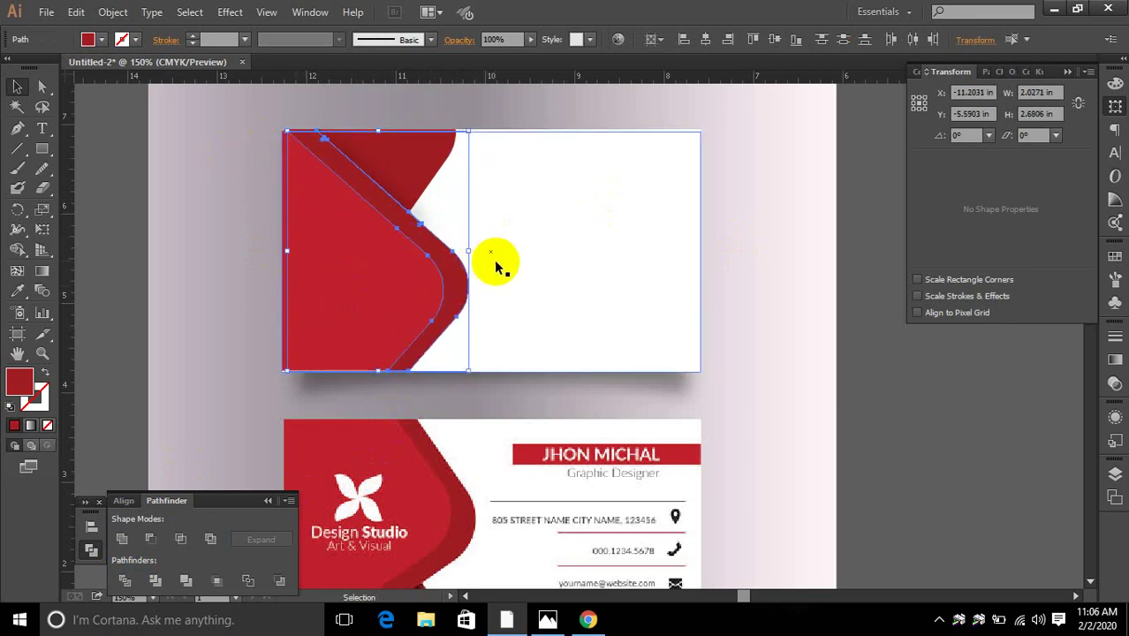
left_click_drag(498, 263, 412, 284)
key("ctrl+z")
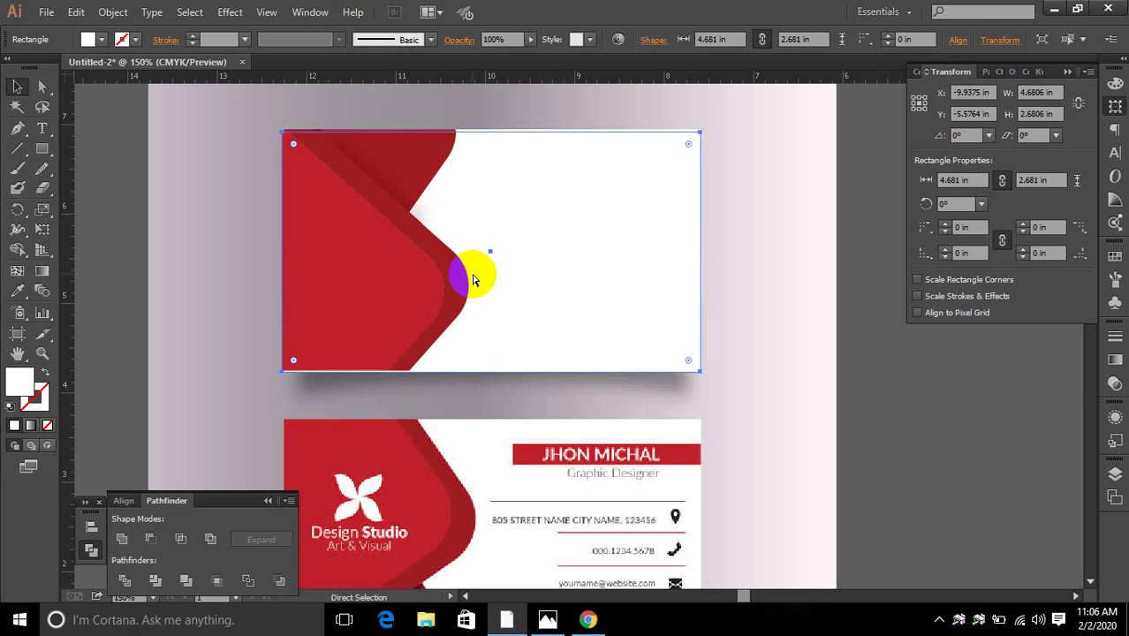
Select the red pieces without the white card and rotate them slightly clockwise.
key("ctrl+2")
left_click_drag(484, 255, 367, 318)
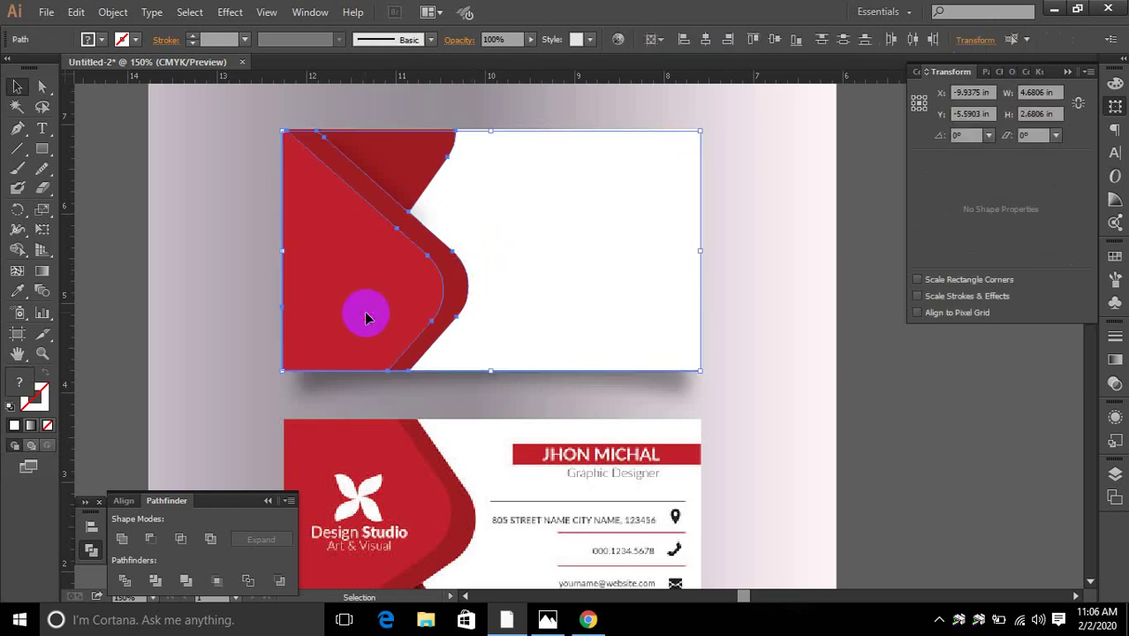
left_click(673, 141, "shift")
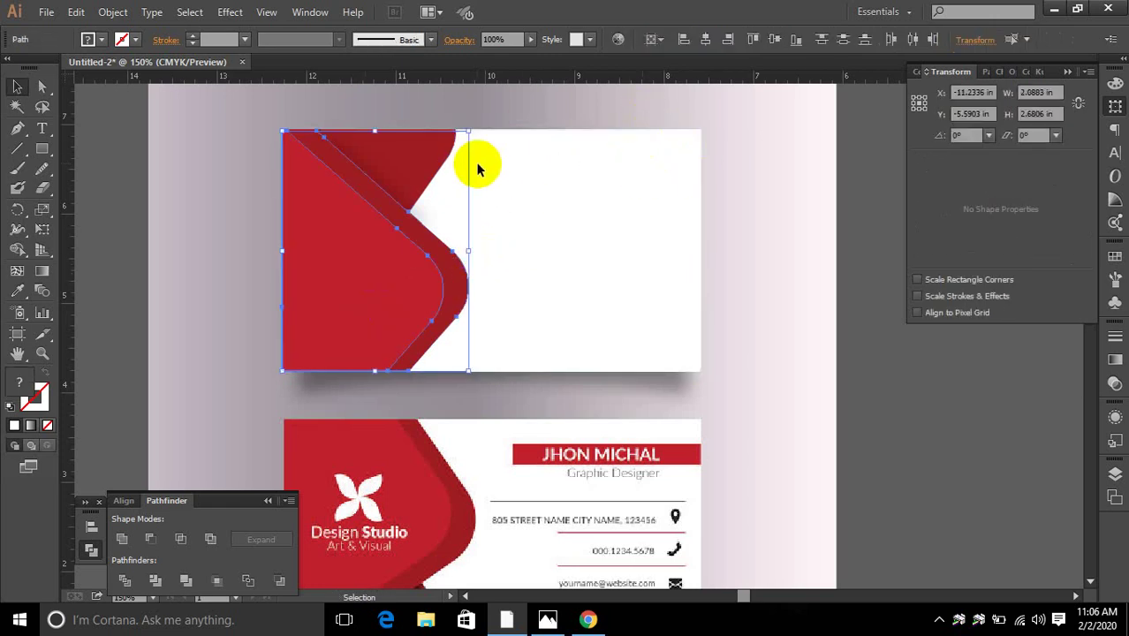
left_click_drag(478, 132, 497, 149)
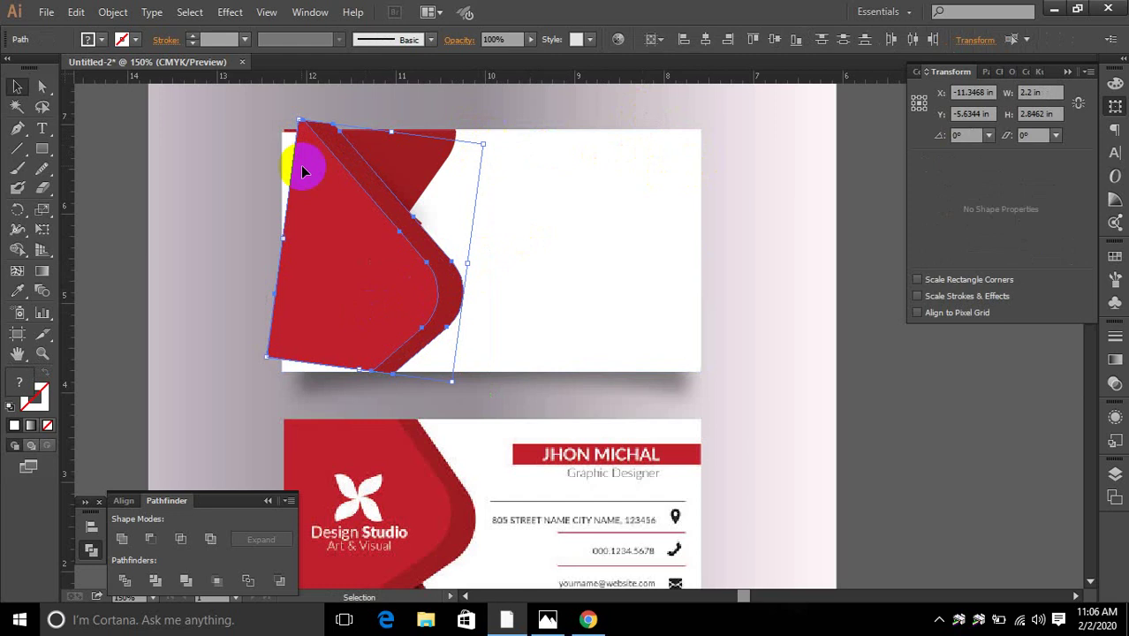
Try to pull the bright red piece's outer corner points beyond the card's left edge, and undo the point moves.
left_click(42, 86)
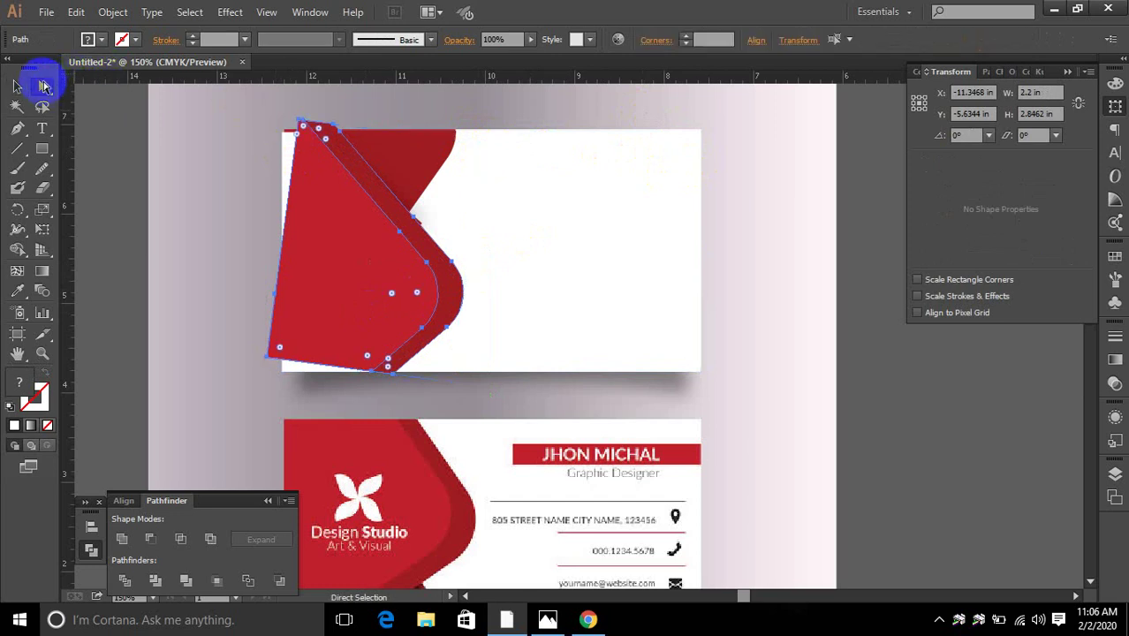
left_click(284, 139)
left_click_drag(298, 127, 241, 131)
left_click_drag(270, 369, 249, 407)
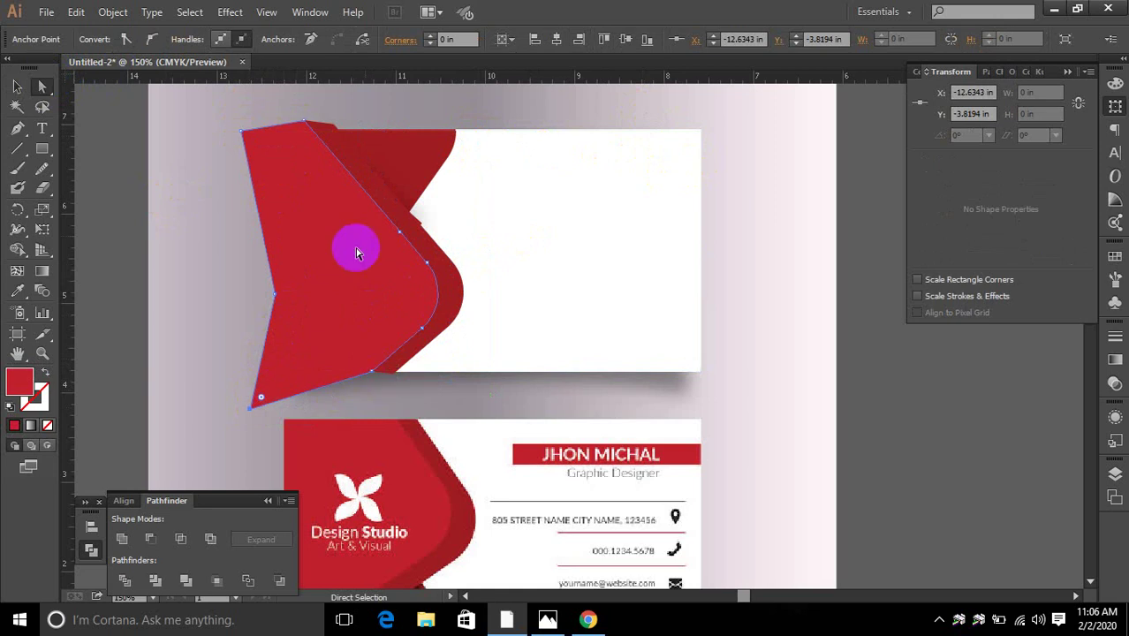
left_click(428, 231)
key("ctrl+z")
key("ctrl+z")
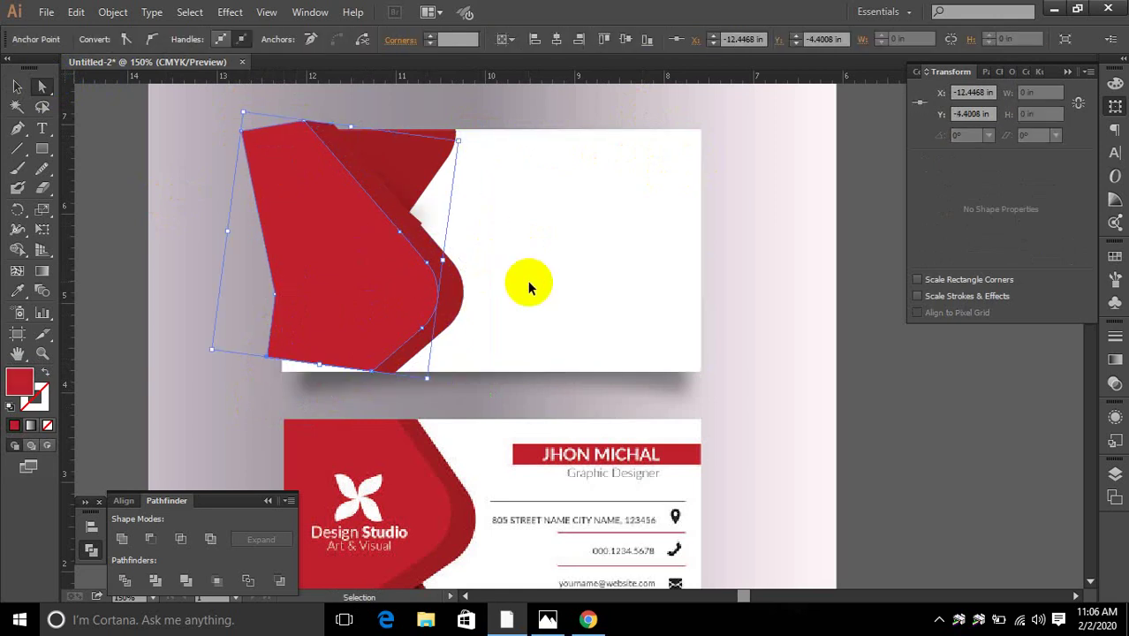
key("a")
key("v")
key("ctrl+z")
key("a")
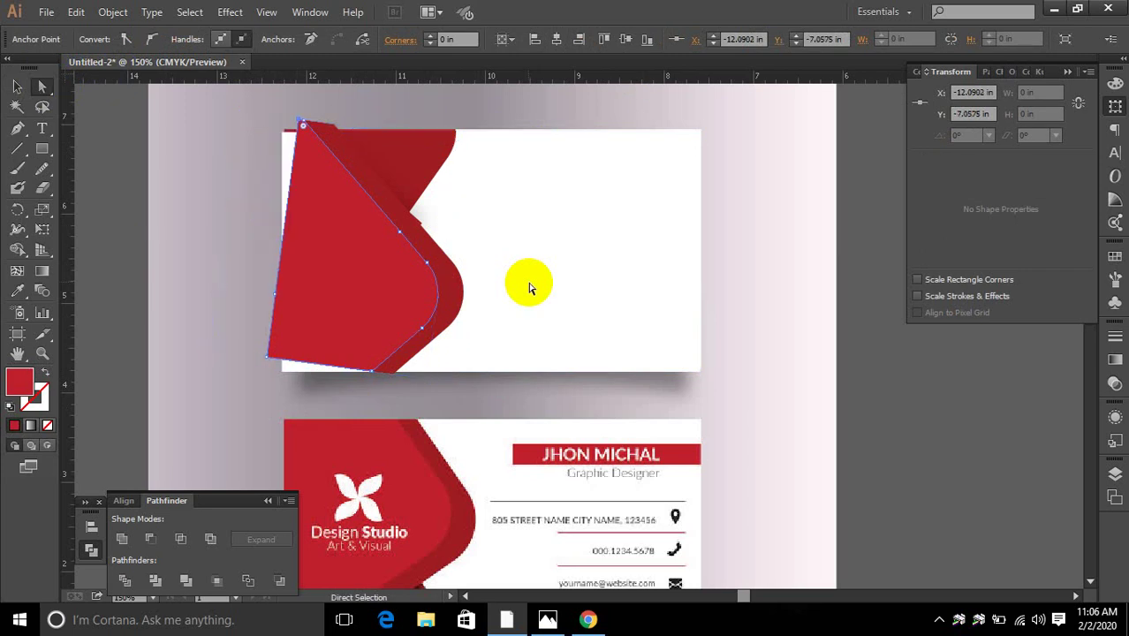
Undo the piece edits, the Divide operation and the clipping mask, back to the full overlapping red shapes.
key("ctrl+z")
key("ctrl+z")
key("ctrl+z")
key("ctrl+z")
key("ctrl+shift+z")
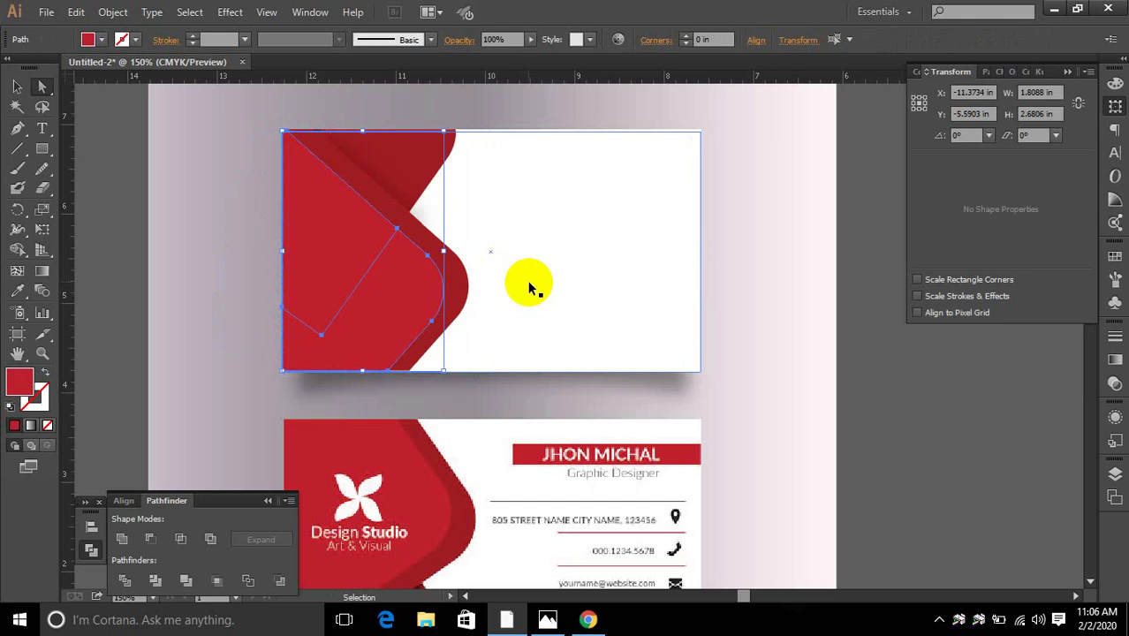
key("ctrl+z")
key("ctrl+z")
key("ctrl+z")
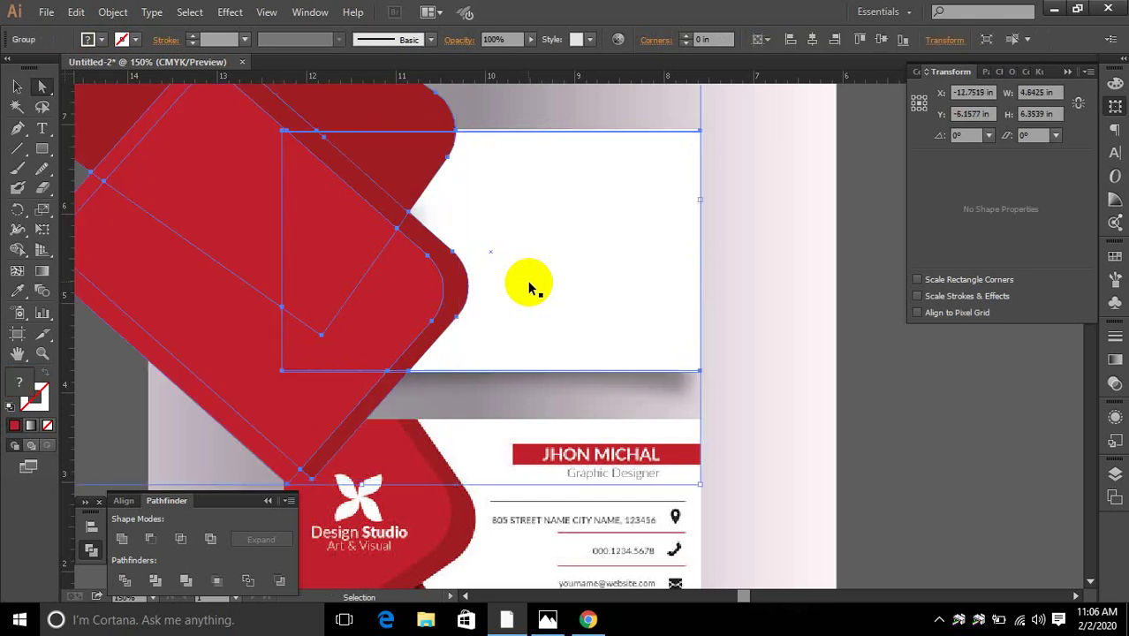
key("ctrl+z")
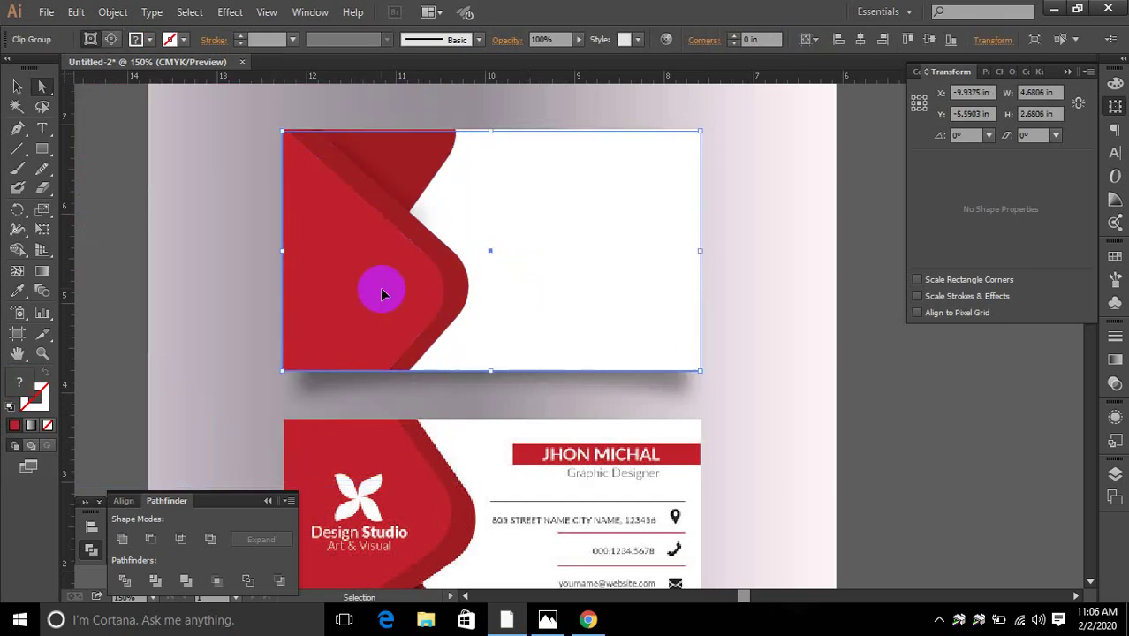
key("ctrl+z")
key("ctrl+z")
left_click(850, 456)
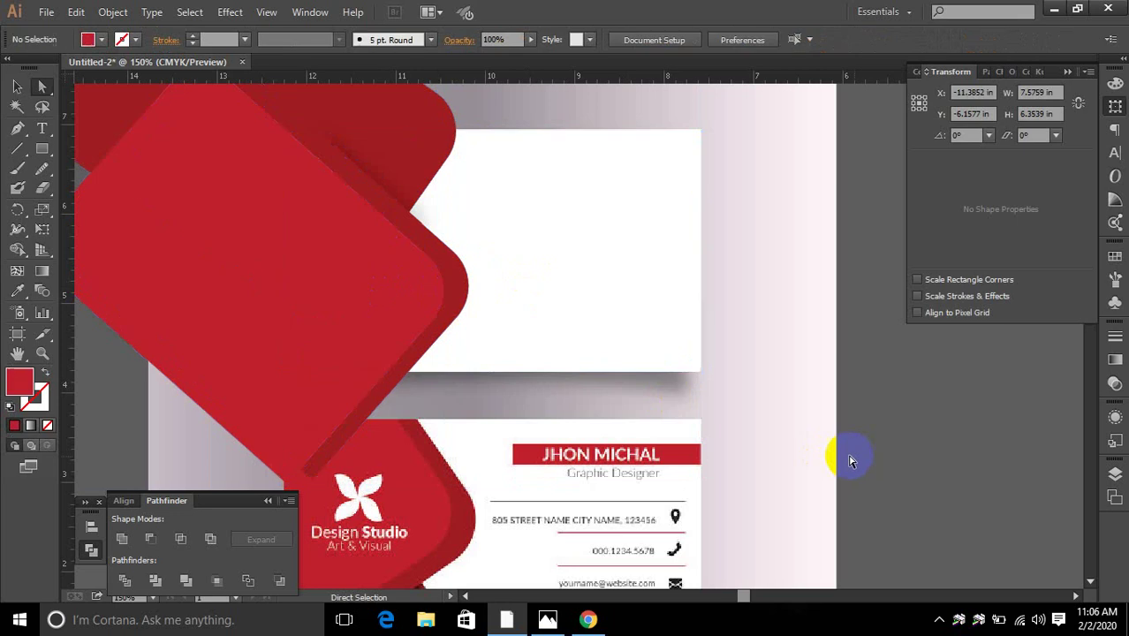
Adjust the bright red rectangle's corner radii to 0.52 in for the large corner and 0.09 in for the others.
left_click(416, 308)
left_click(390, 302)
mouse_move(391, 302)
left_mouse_down()
mouse_move(438, 294)
mouse_move(392, 289)
left_mouse_up()
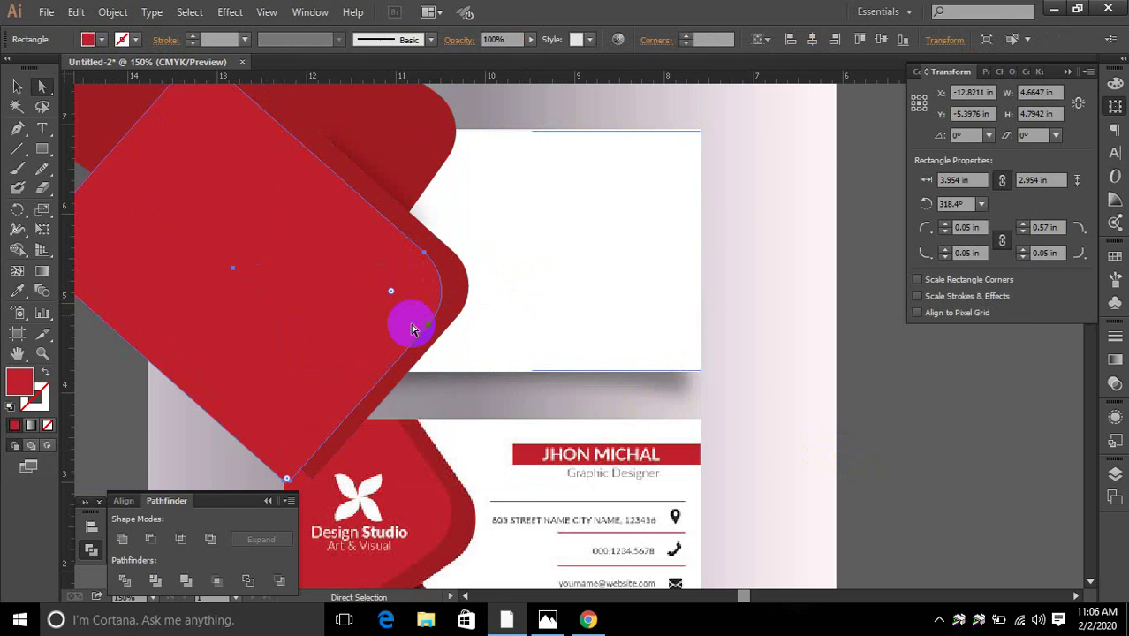
mouse_move(394, 298)
left_mouse_down()
mouse_move(449, 297)
mouse_move(396, 292)
left_mouse_up()
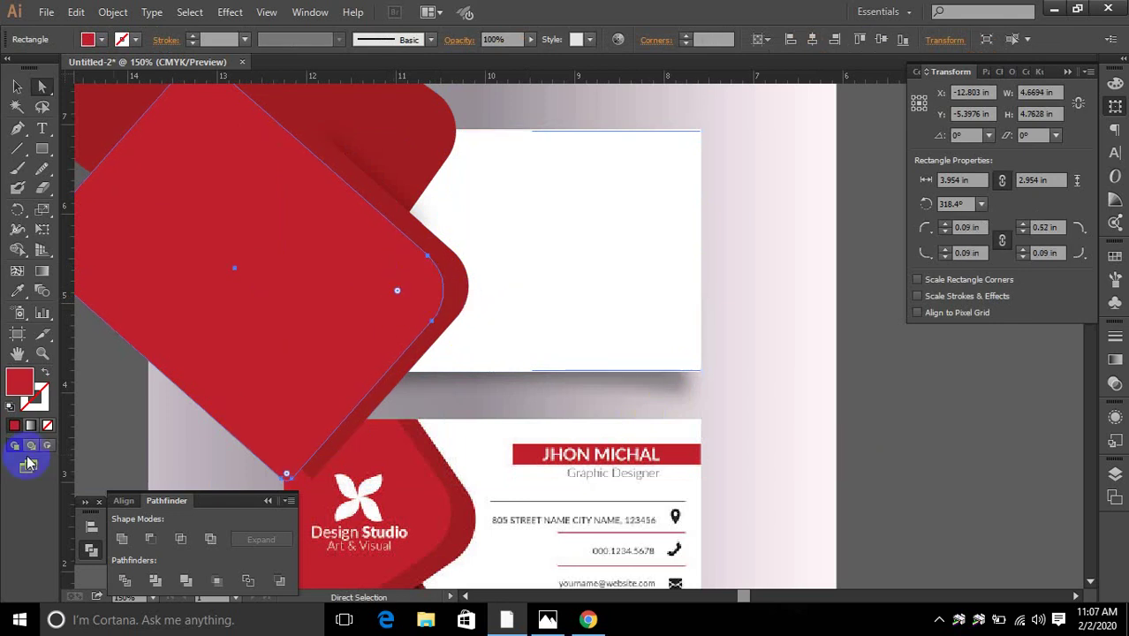
Convert the bright red rectangle to a path and split it with the dark red border shape using Pathfinder Divide.
left_click(144, 534)
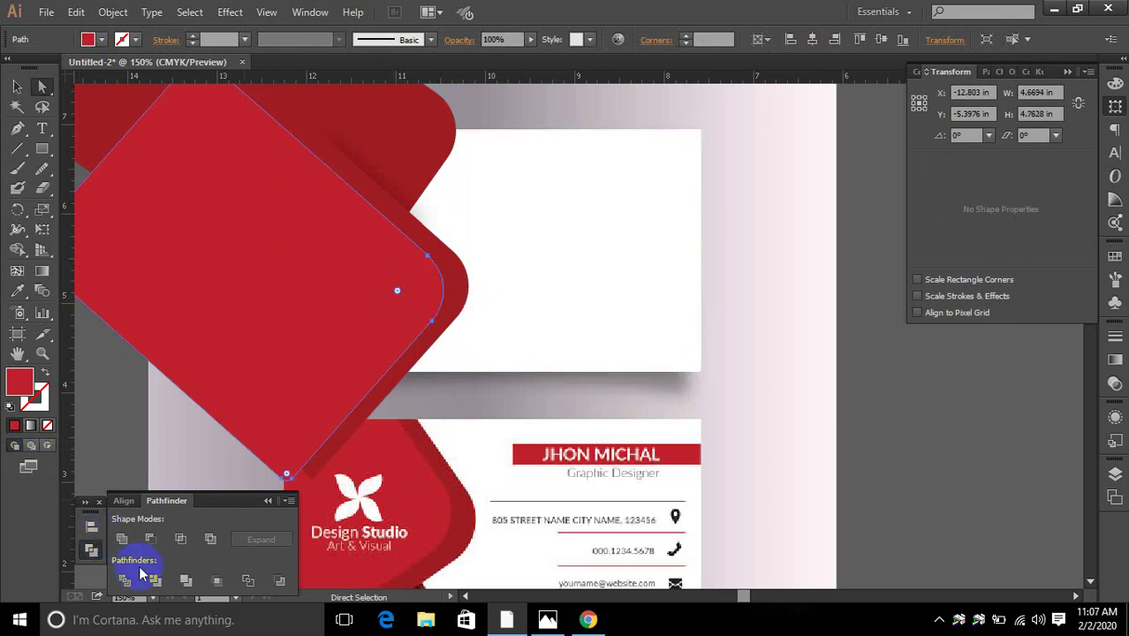
left_click(457, 296, "shift")
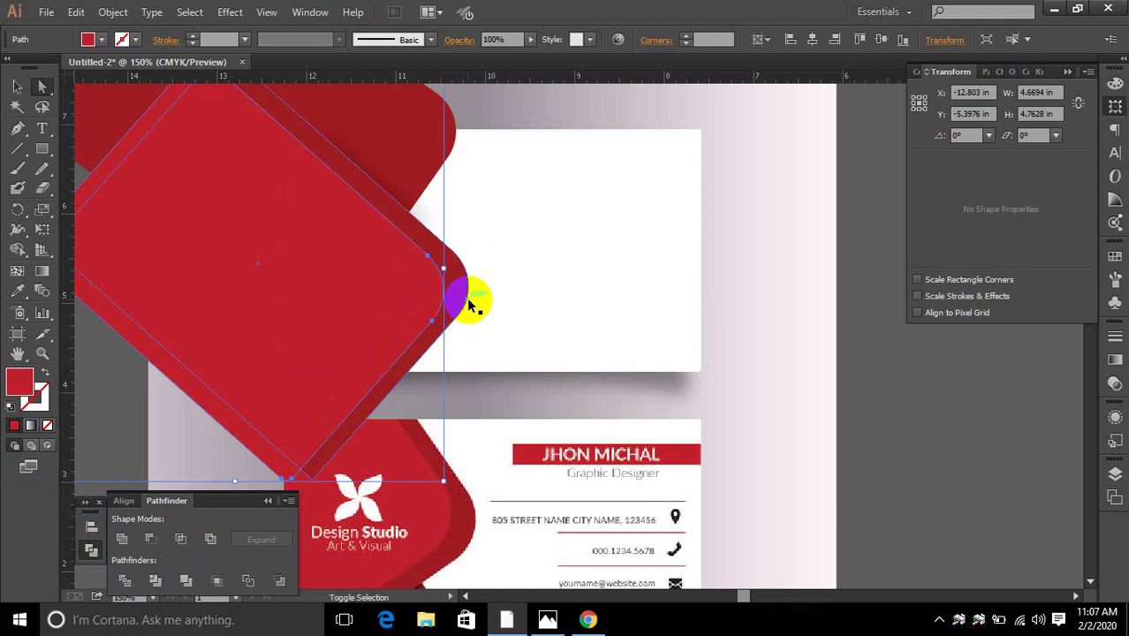
left_click(126, 581)
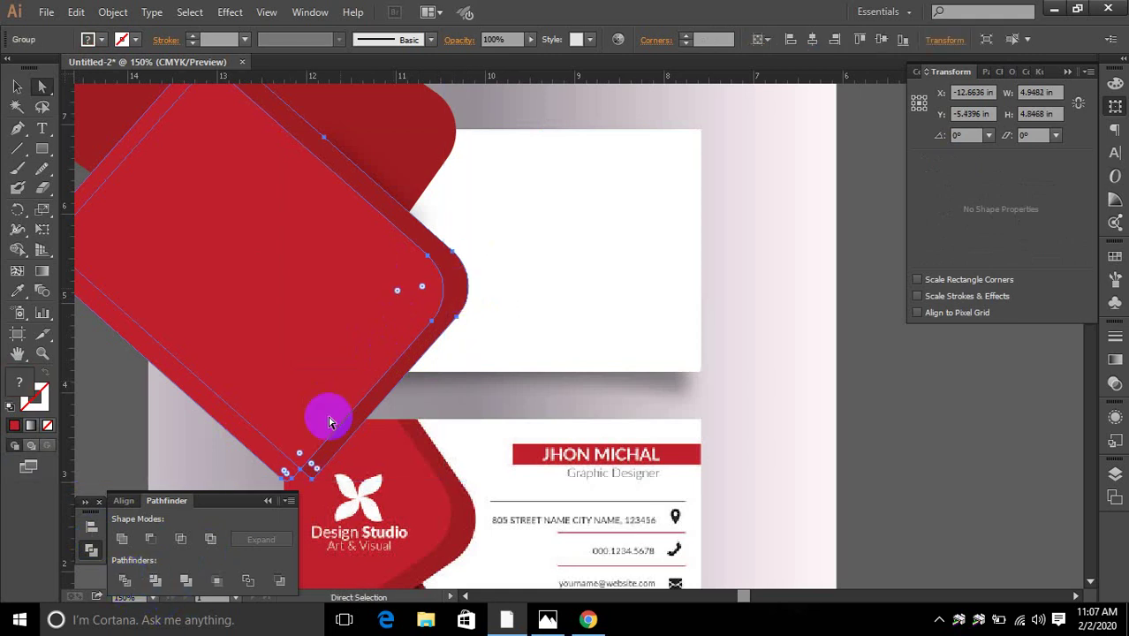
Ungroup the divided pieces, try to sharpen the bright red piece's rounded corner, and undo both changes.
right_click(340, 342)
left_click(397, 437)
left_click(878, 442)
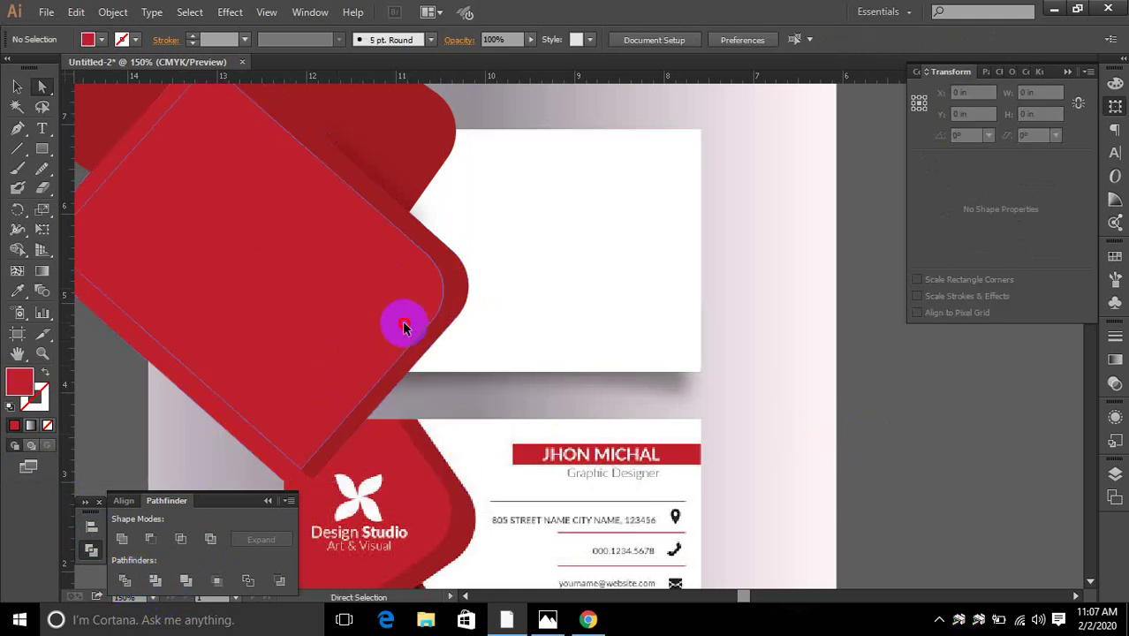
left_click(403, 325)
left_click_drag(399, 288, 474, 301)
key("ctrl+z")
key("ctrl+z")
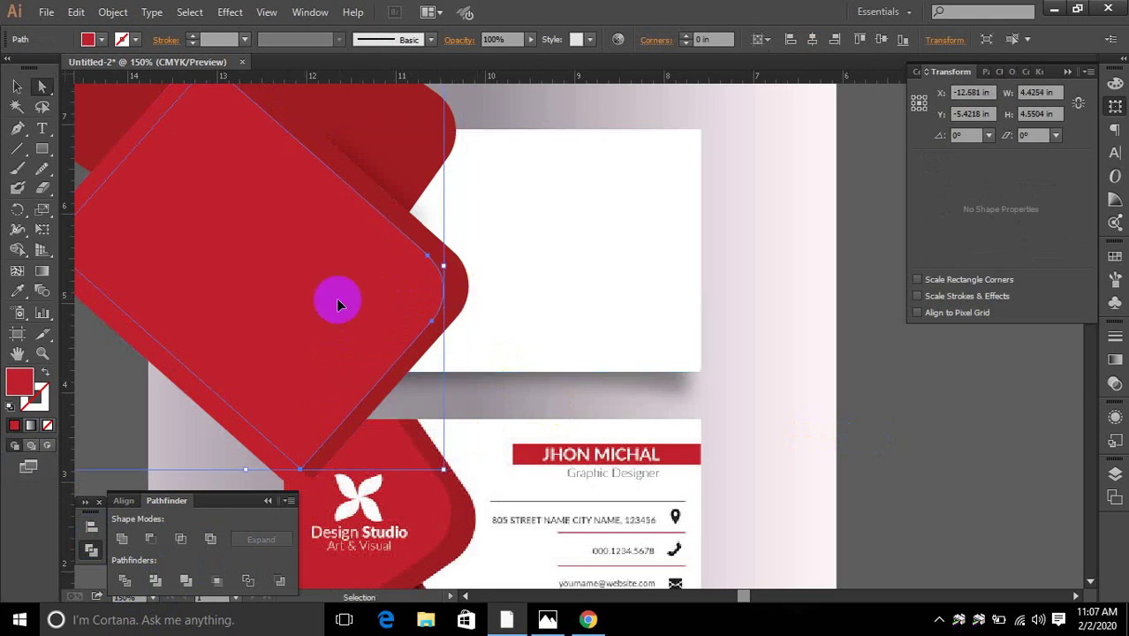
Try to sharpen the dark red border strip's rounded corner to a point, and undo it.
left_click(758, 410)
left_click(460, 293)
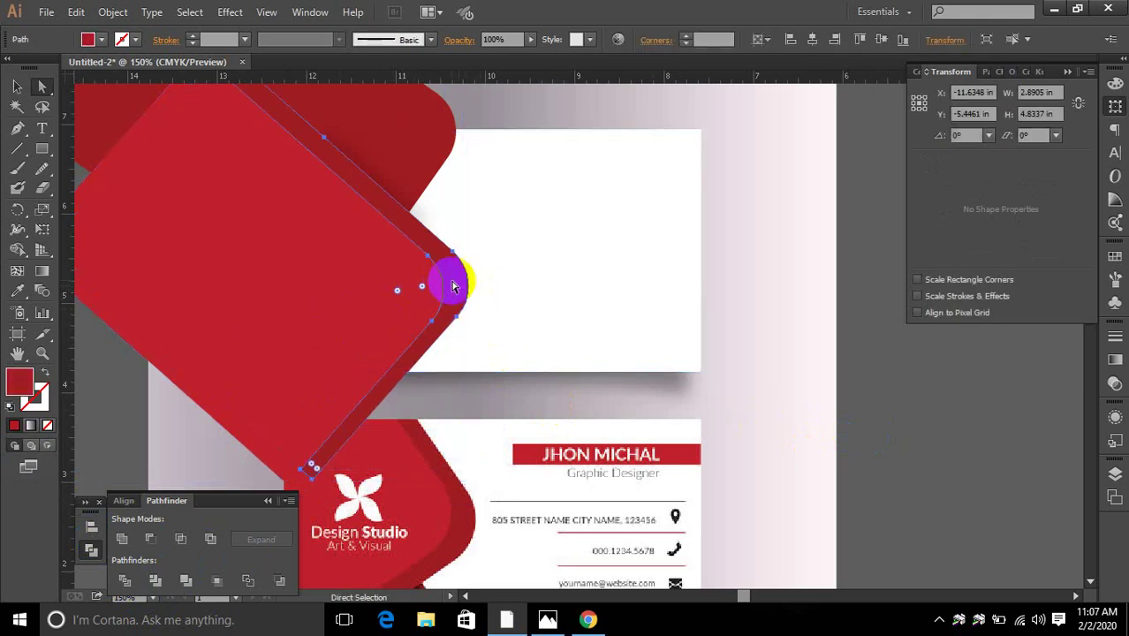
right_click(449, 285)
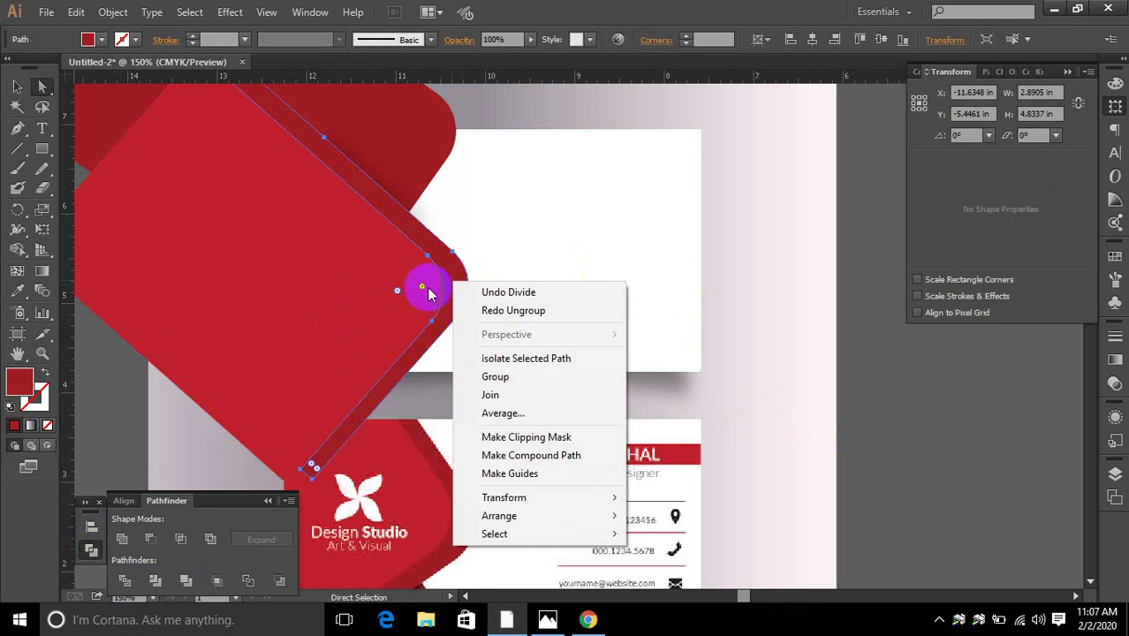
left_click_drag(423, 287, 519, 297)
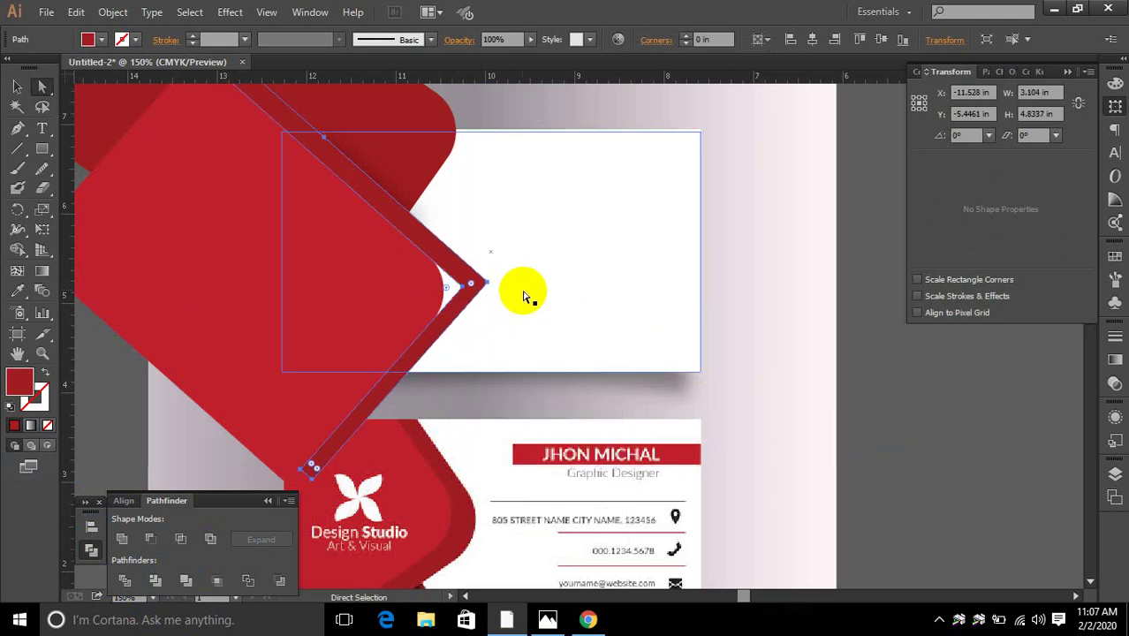
key("ctrl+z")
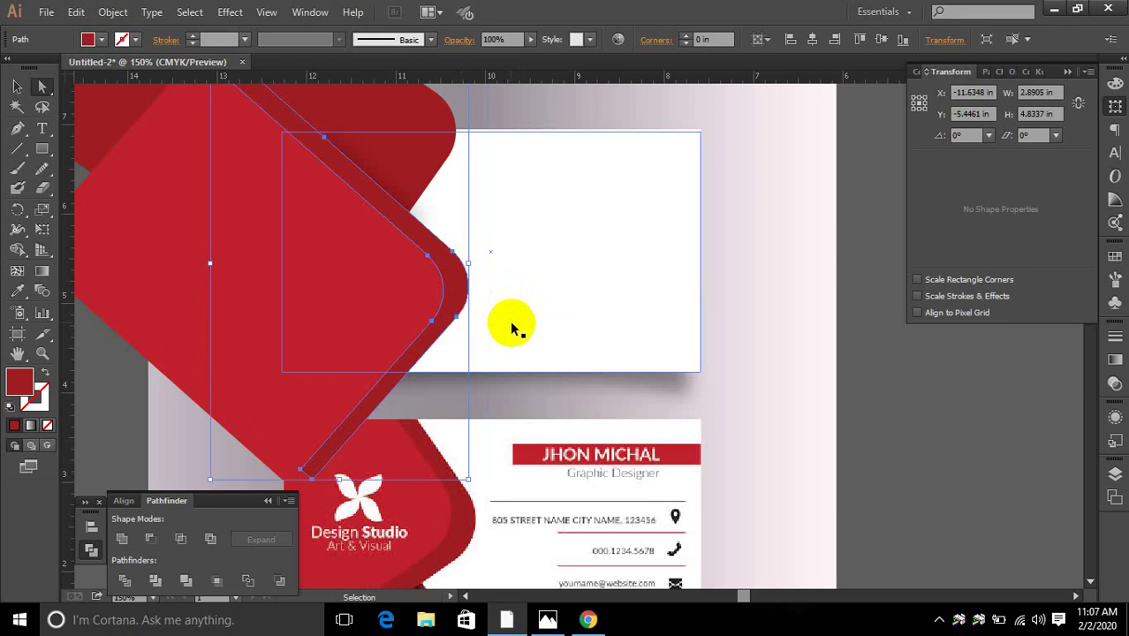
Undo the ungrouping of the divided red pieces and move the whole card artwork onto the blank artboard.
key("ctrl+z")
scroll(511, 323, "down", 2)
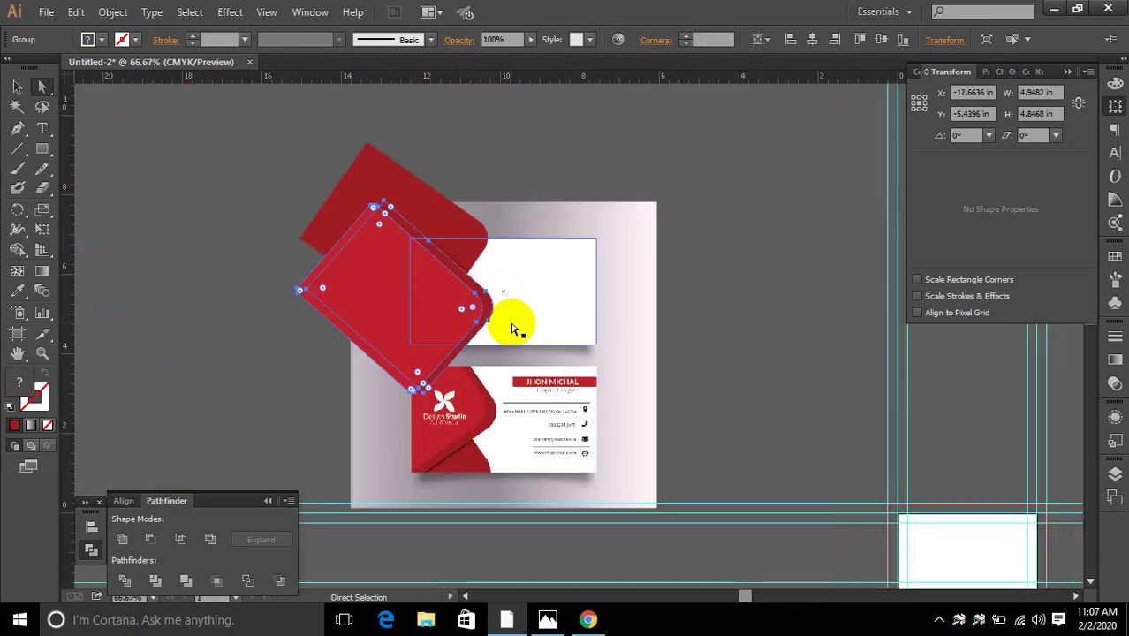
left_click(435, 223)
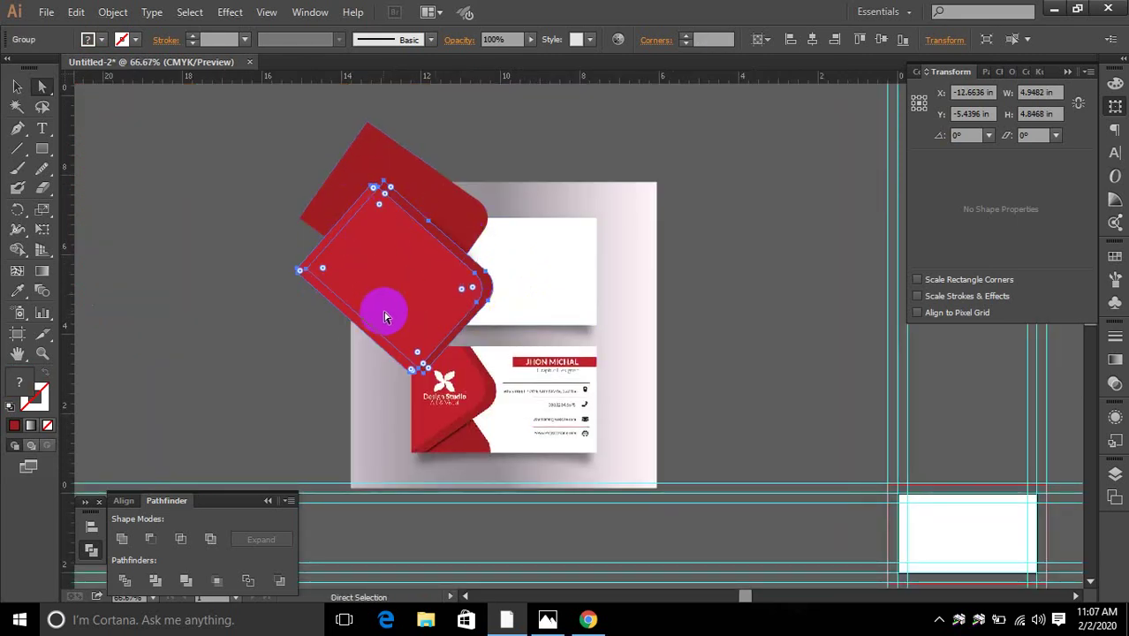
left_click_drag(940, 455, 638, 348)
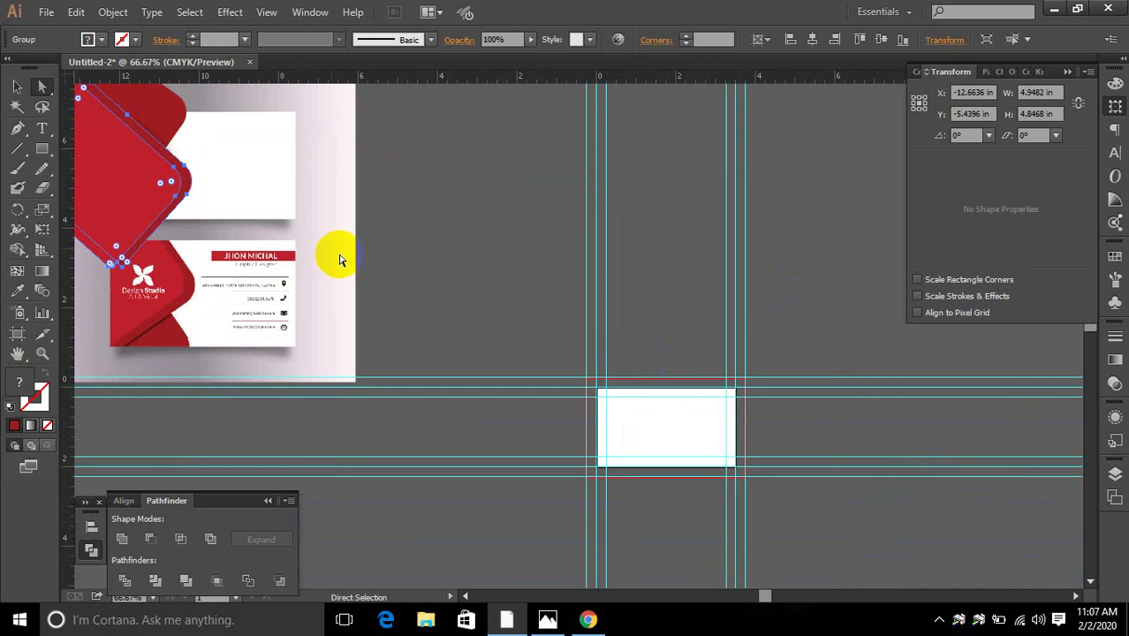
left_click_drag(127, 168, 534, 343)
key("ctrl+z")
left_click(17, 88)
left_click(544, 212)
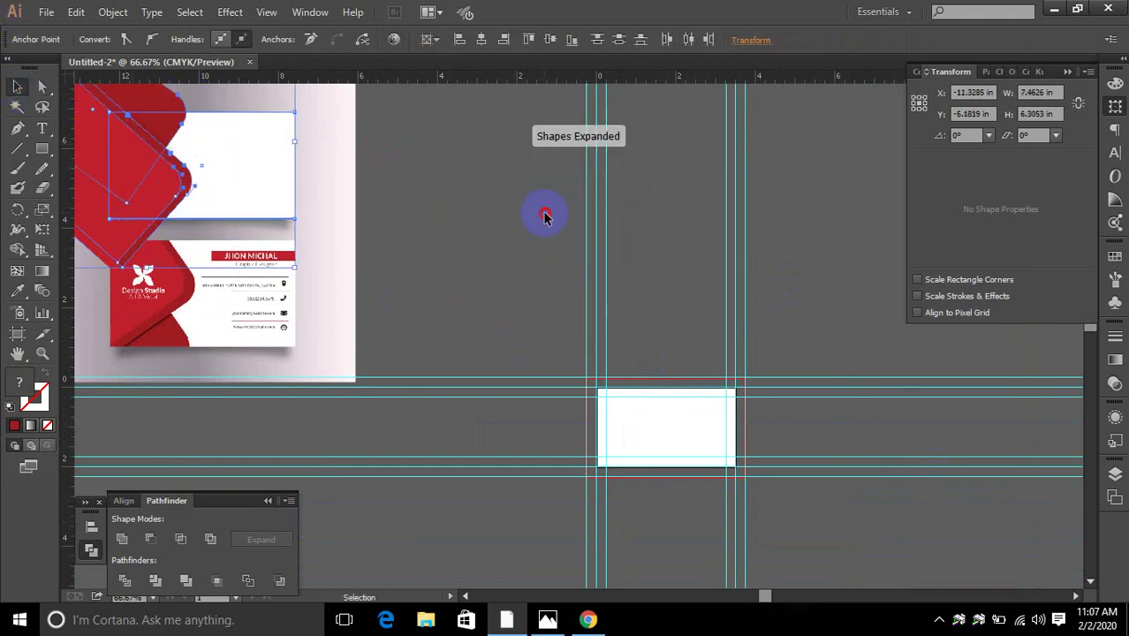
left_click_drag(115, 217, 624, 443)
Scale the whole artwork proportionally to about 6.25 × 5.24 in so its white rectangle fits the artboard.
scroll(706, 481, "up", 3)
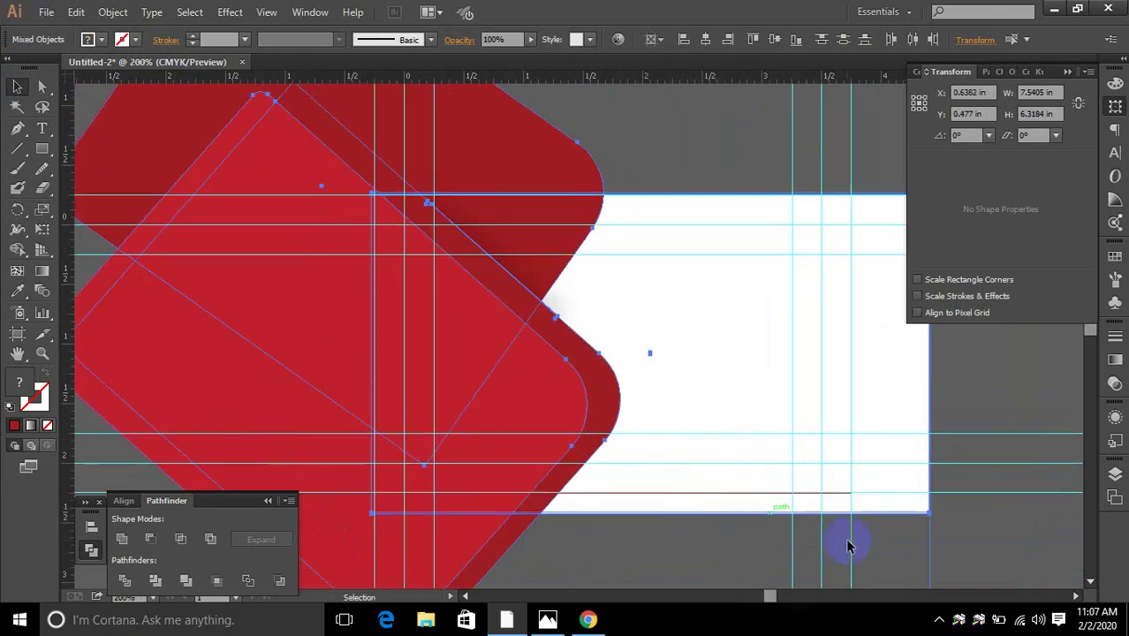
scroll(934, 549, "down", 4)
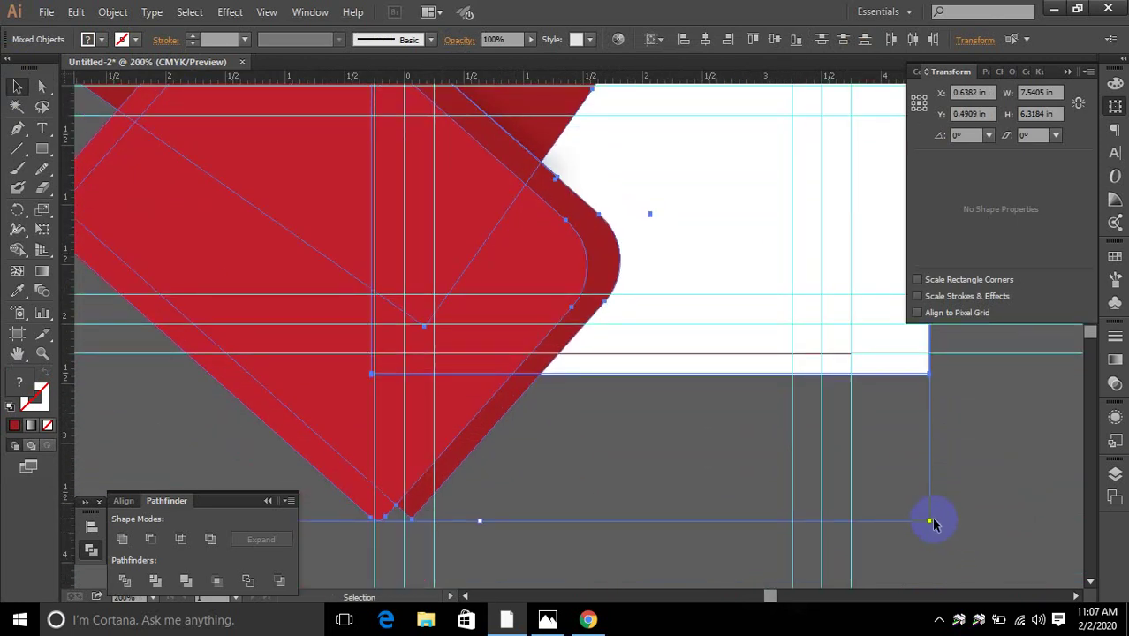
left_click_drag(935, 524, 689, 396)
scroll(802, 380, "up", 4)
scroll(514, 537, "down", 3)
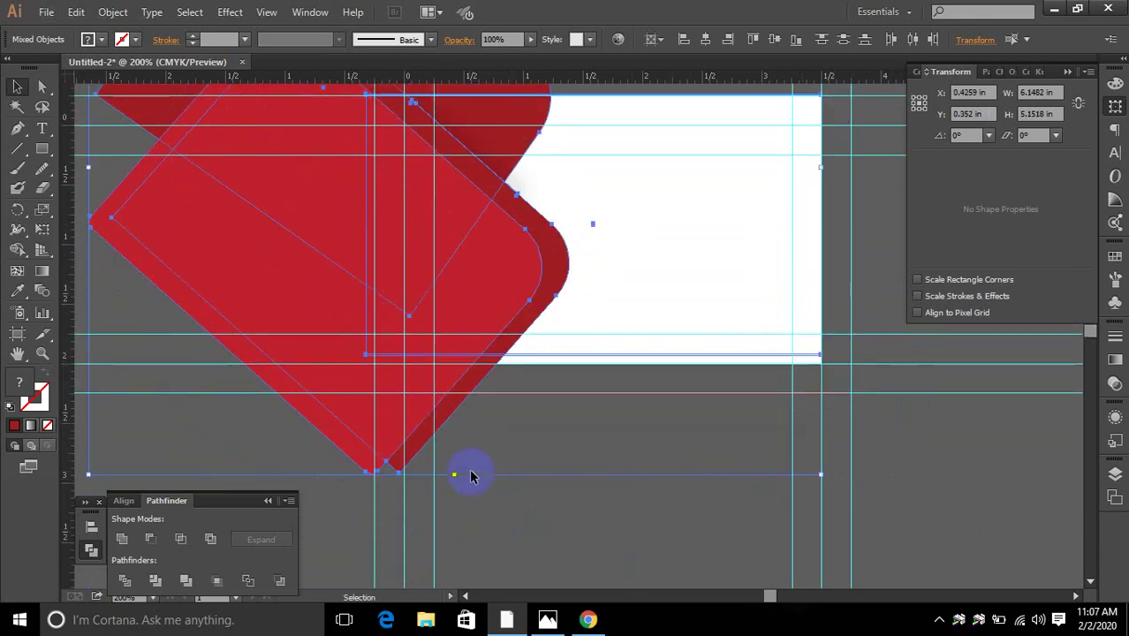
left_click_drag(456, 477, 454, 487)
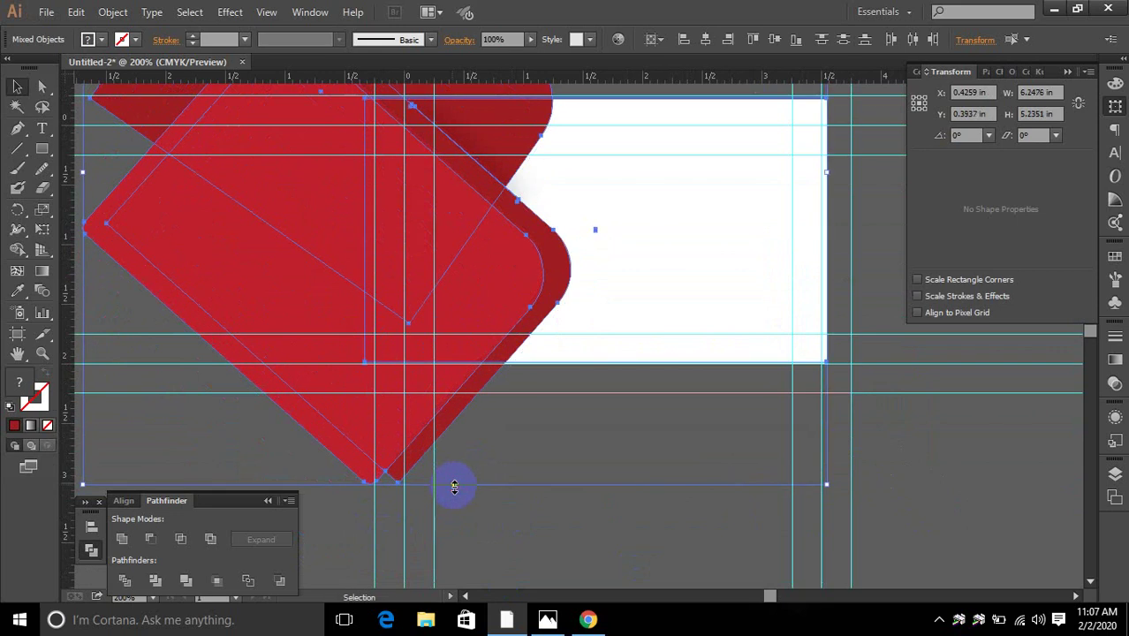
Try nudging the whole artwork to the left of the artboard, and shift it back to the right.
key("shift+Left")
key("ctrl+minus")
key("ctrl+minus")
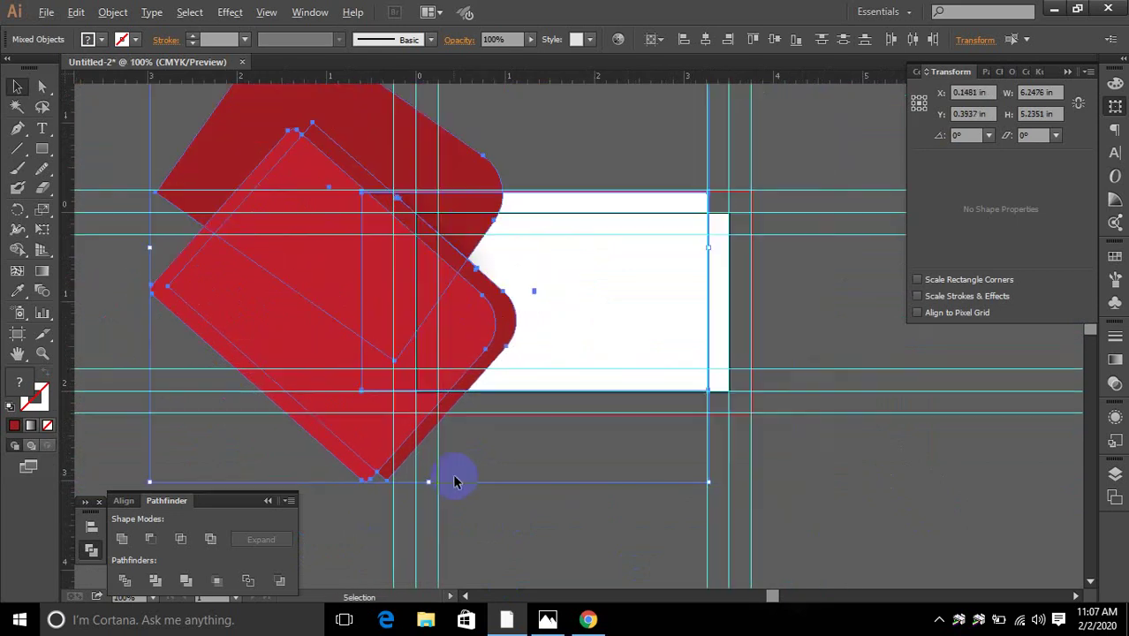
left_click(535, 528)
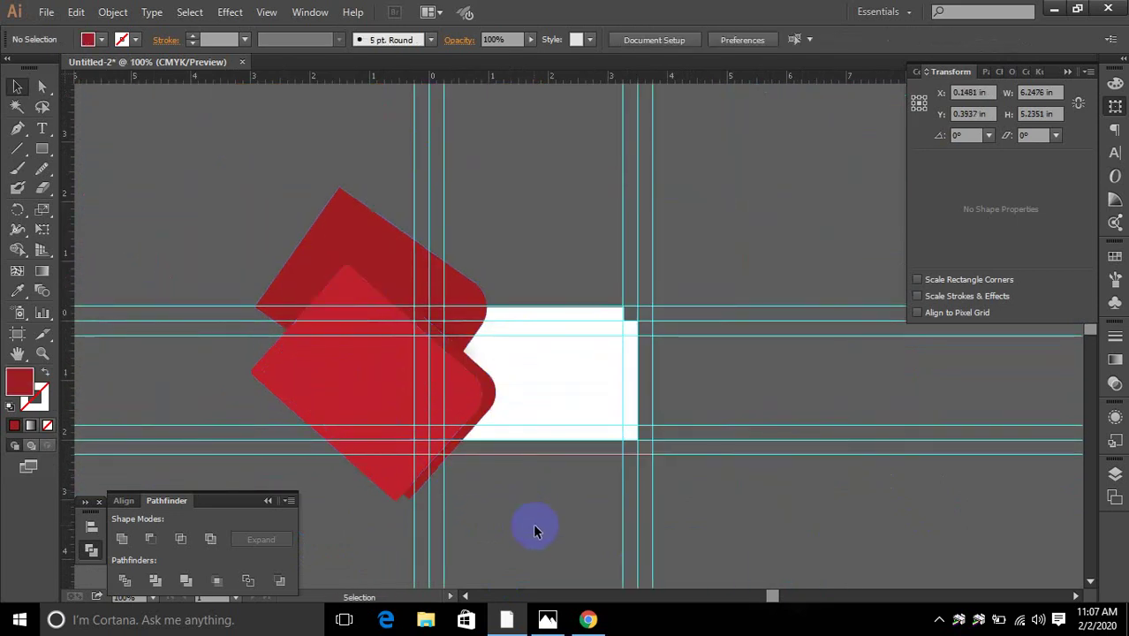
left_click(591, 366)
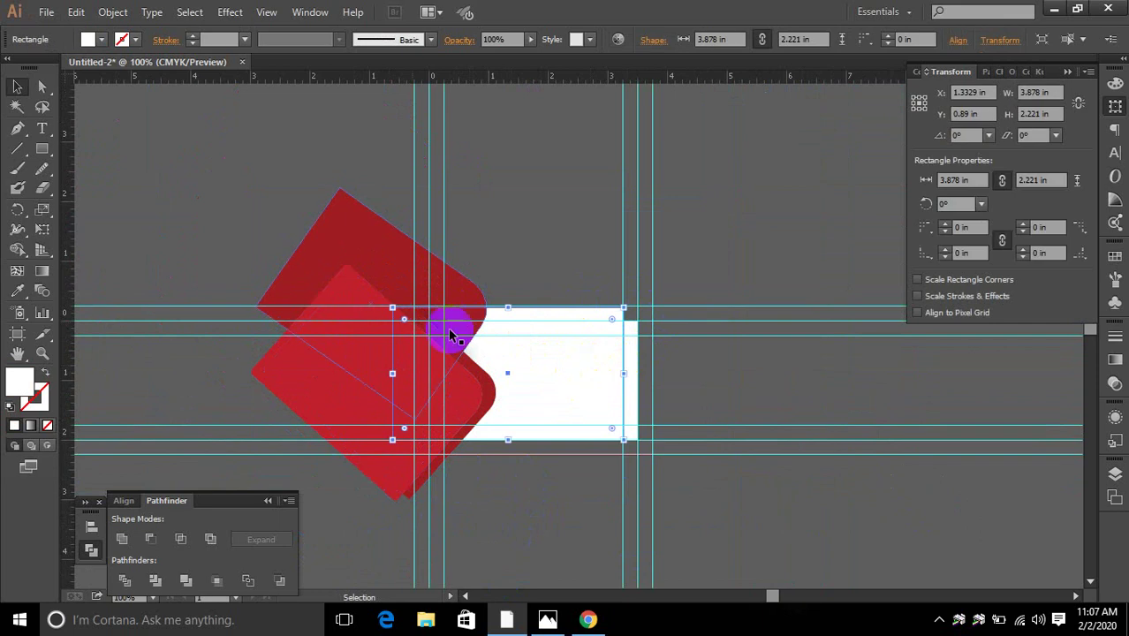
left_click_drag(269, 234, 609, 484)
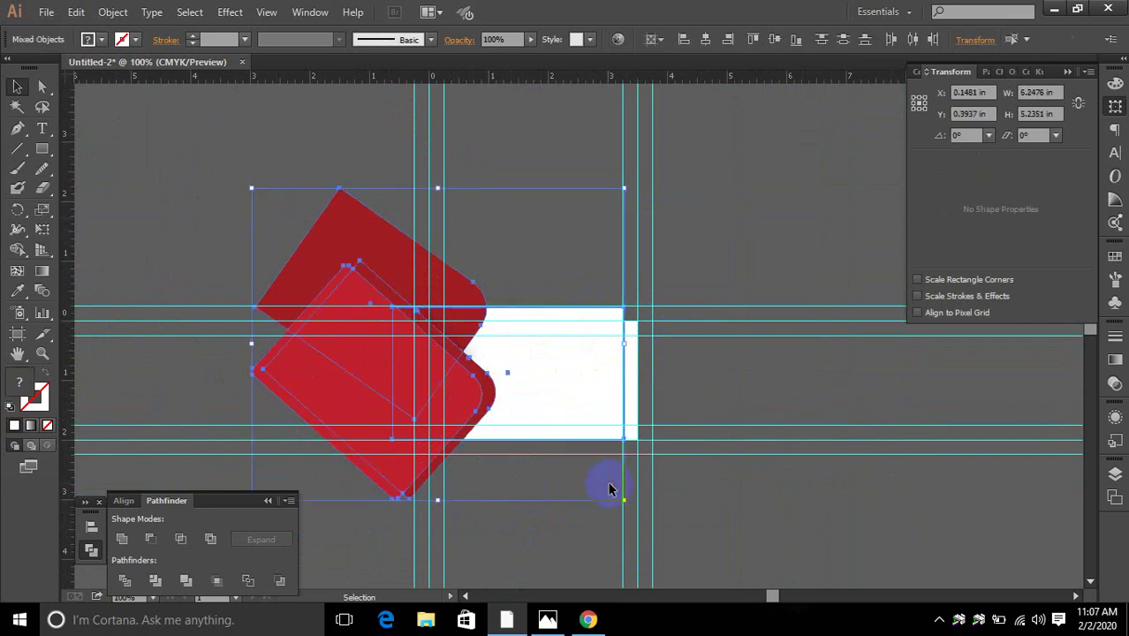
key("shift+Right")
key("shift+Right")
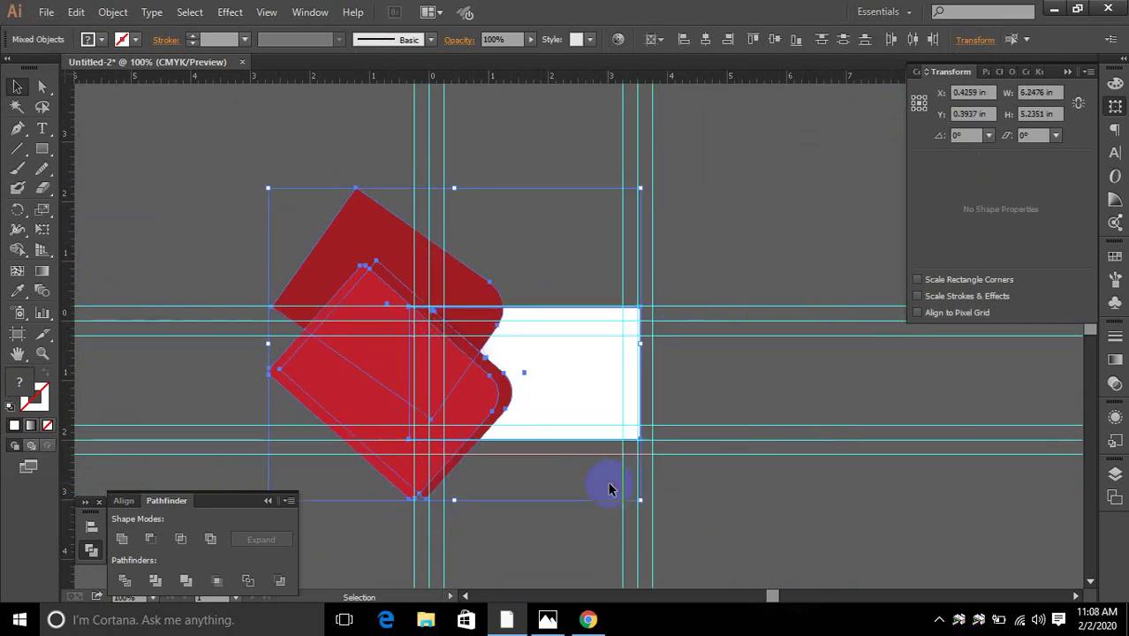
left_click(499, 558)
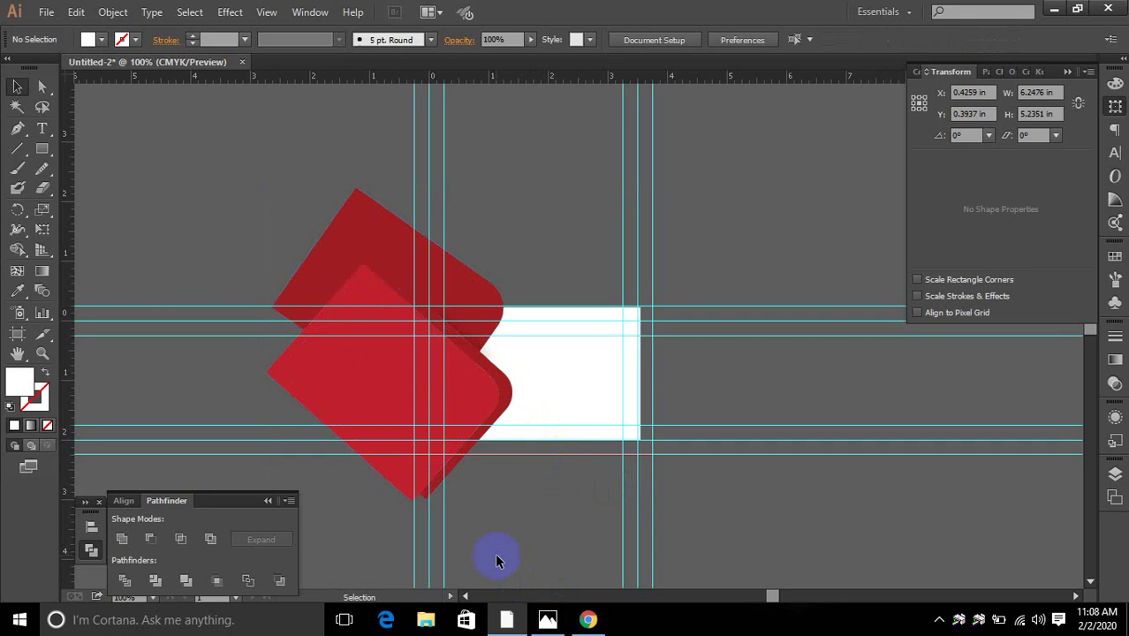
Try clipping the red shapes and white rectangle together with a clipping mask, and undo it.
left_click(420, 298)
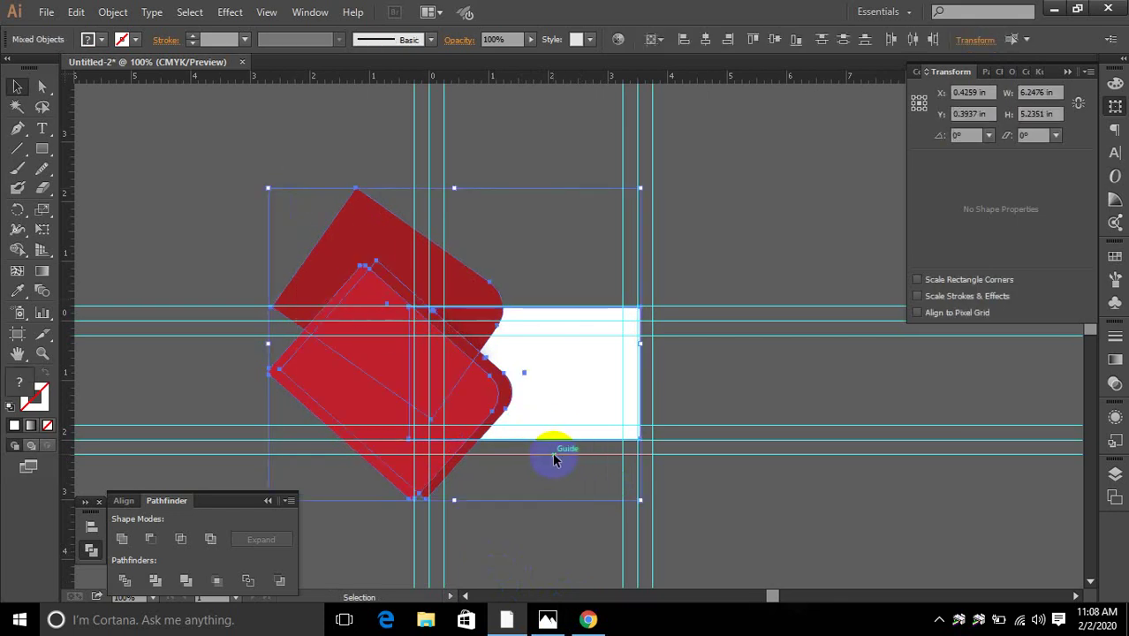
left_click(550, 532)
left_click_drag(207, 189, 660, 495)
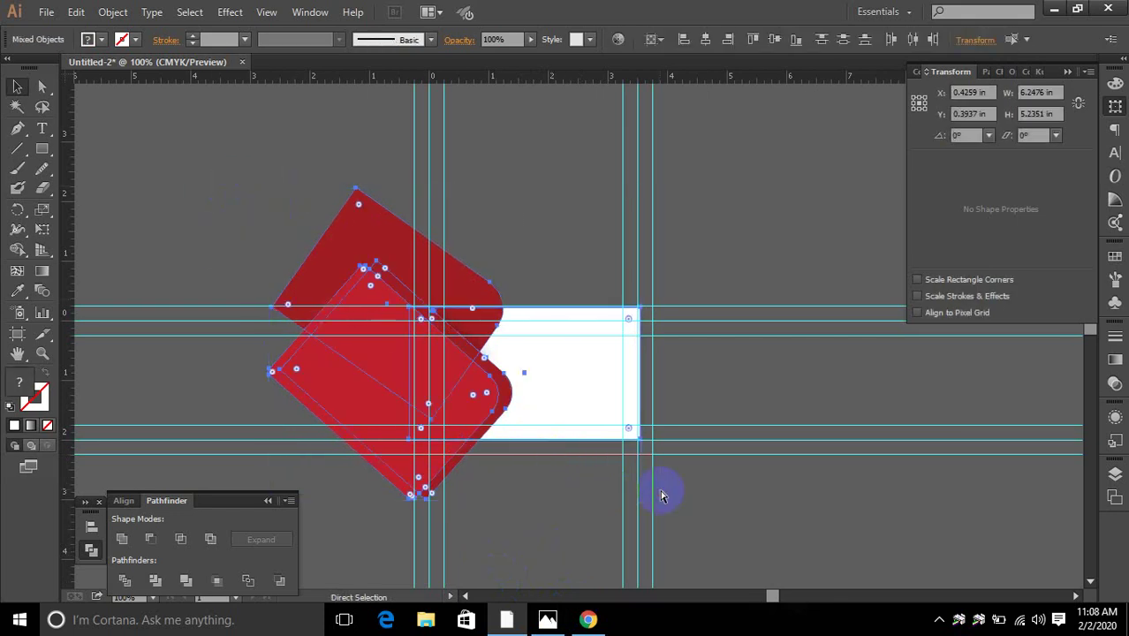
key("ctrl+7")
left_click(560, 505)
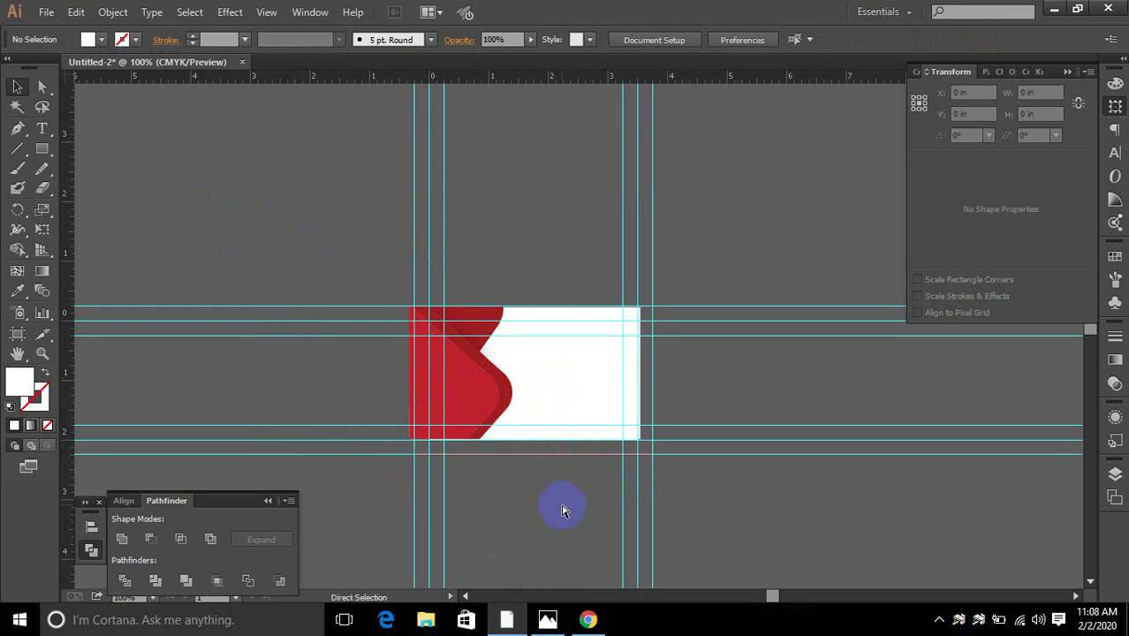
key("ctrl+z")
left_click(502, 520)
Switch to Chrome and browse the business card design image results, comparing other designs with the red reference card.
scroll(392, 316, "down", 1)
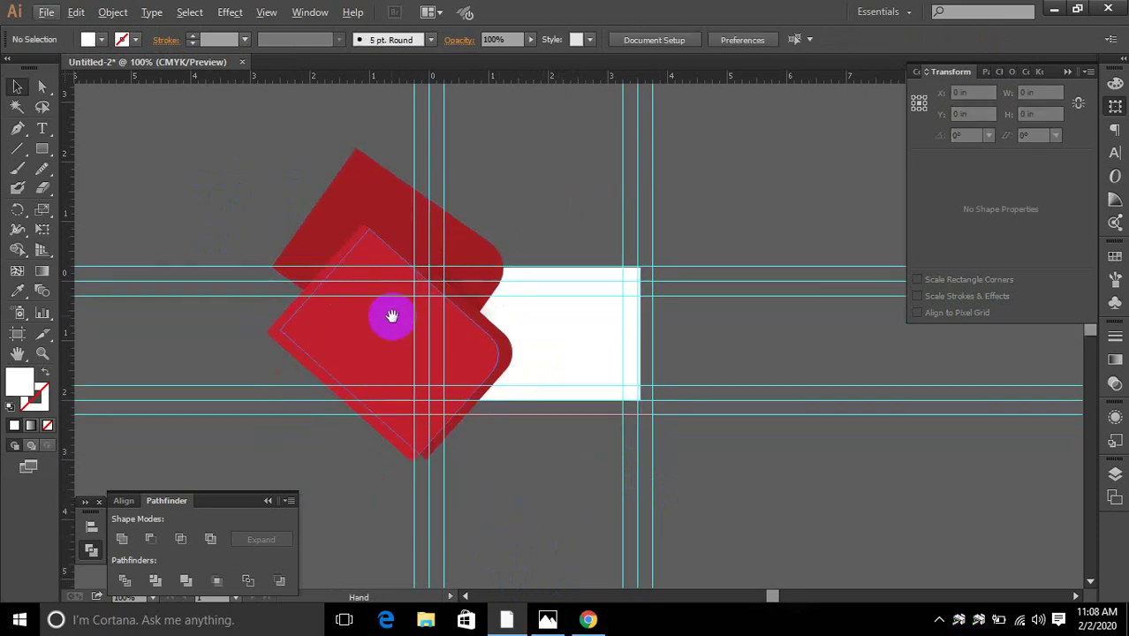
scroll(393, 317, "down", 5)
scroll(311, 292, "up", 2)
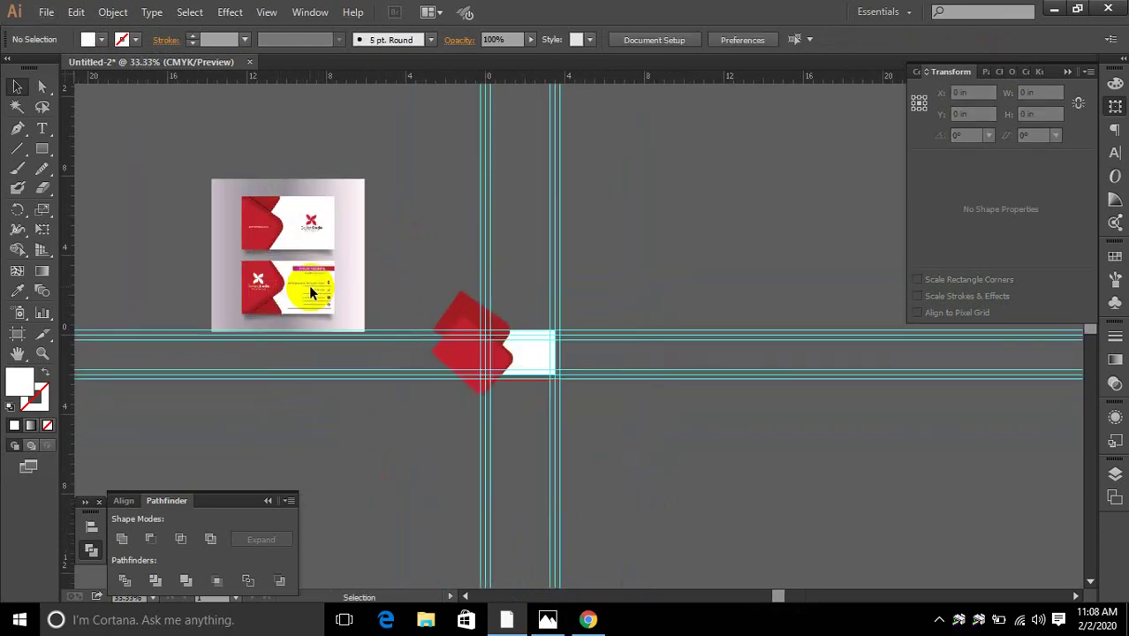
left_click(589, 622)
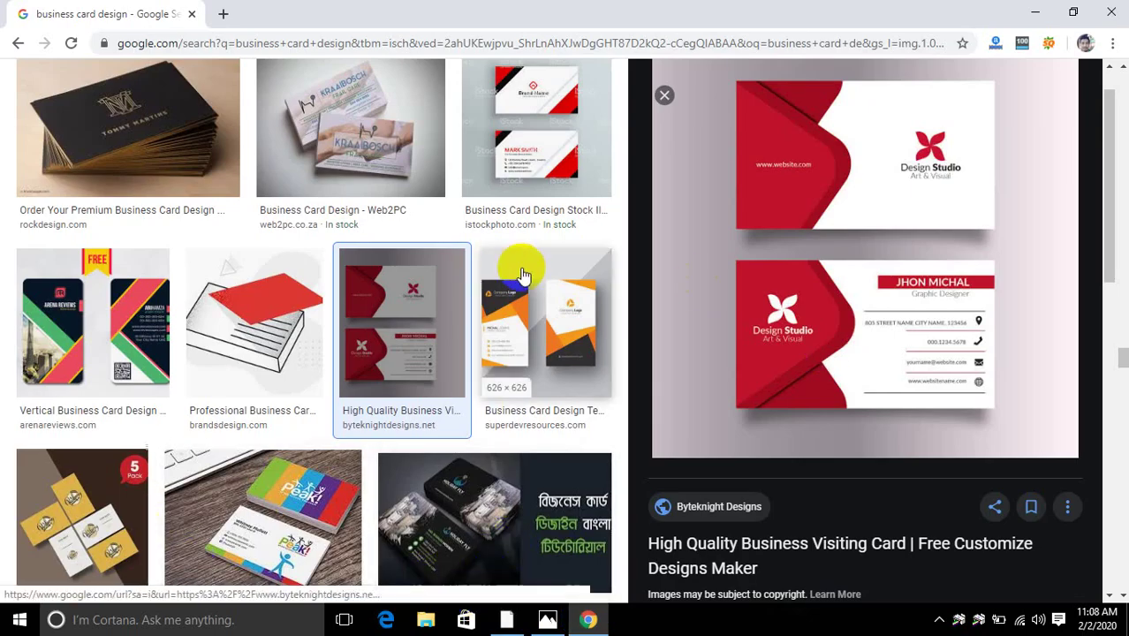
left_click(767, 336)
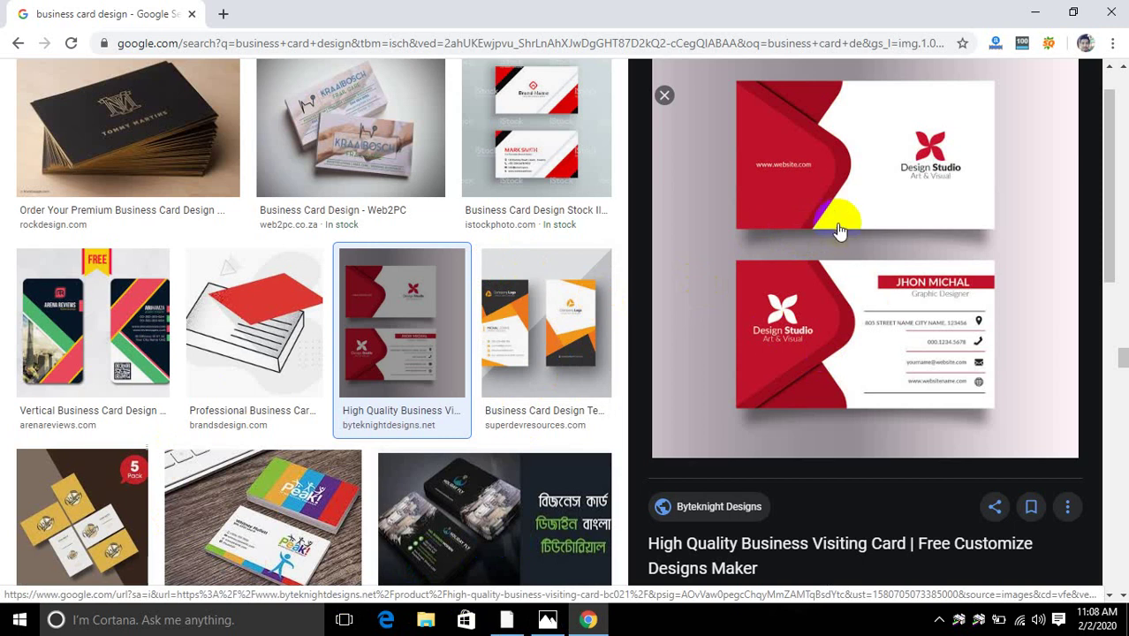
left_click(413, 556)
scroll(647, 320, "up", 1)
scroll(437, 328, "down", 5)
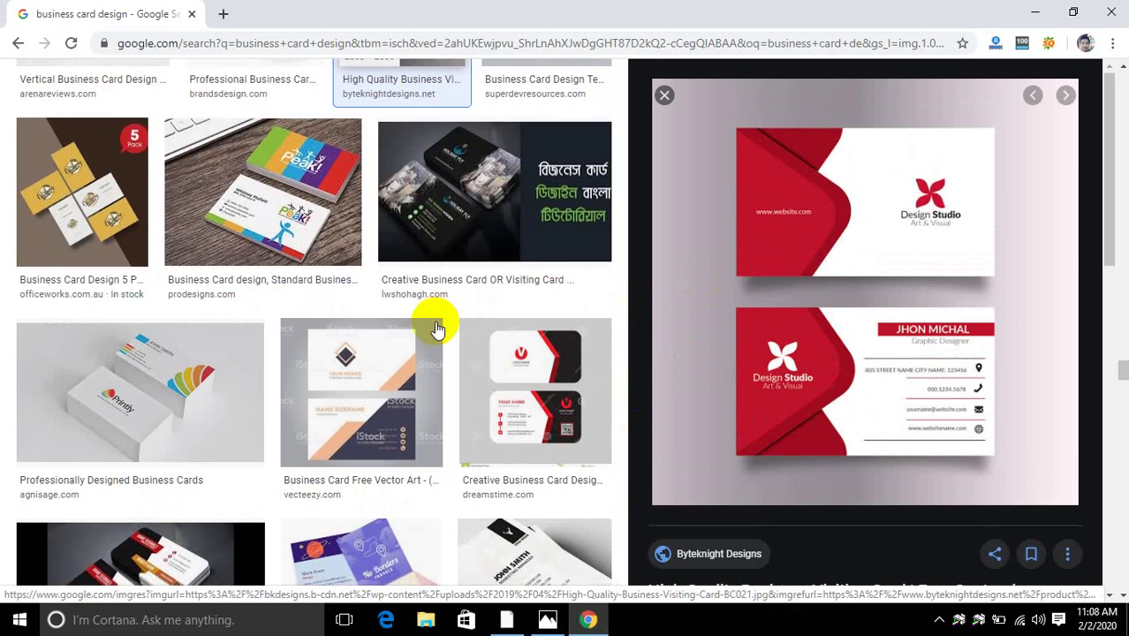
scroll(529, 322, "down", 3)
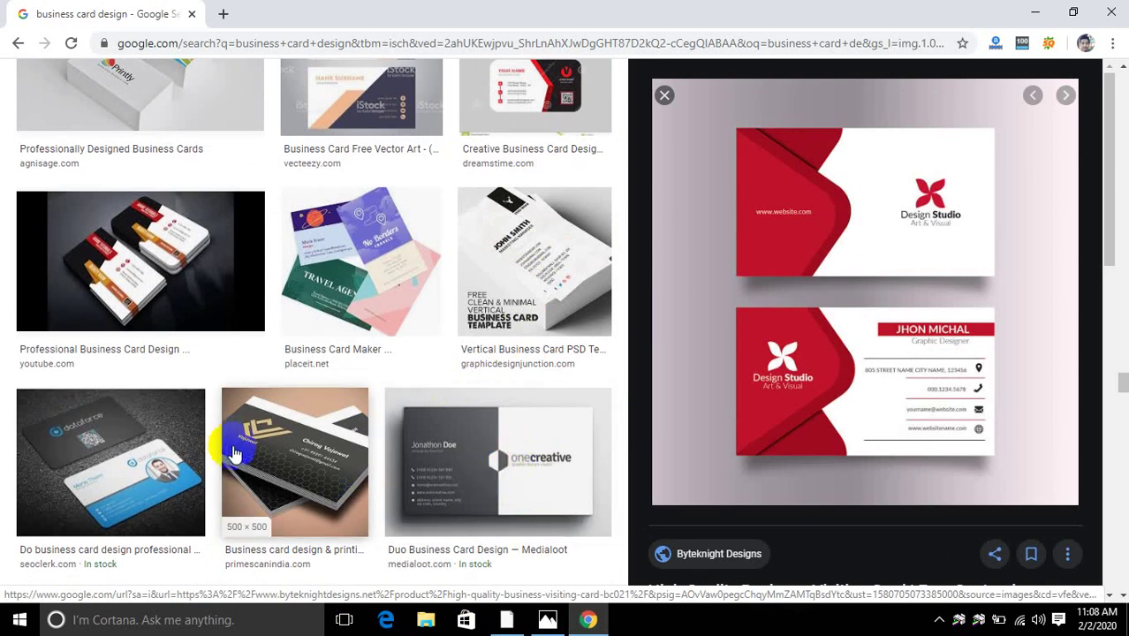
scroll(259, 471, "down", 1)
scroll(260, 471, "down", 3)
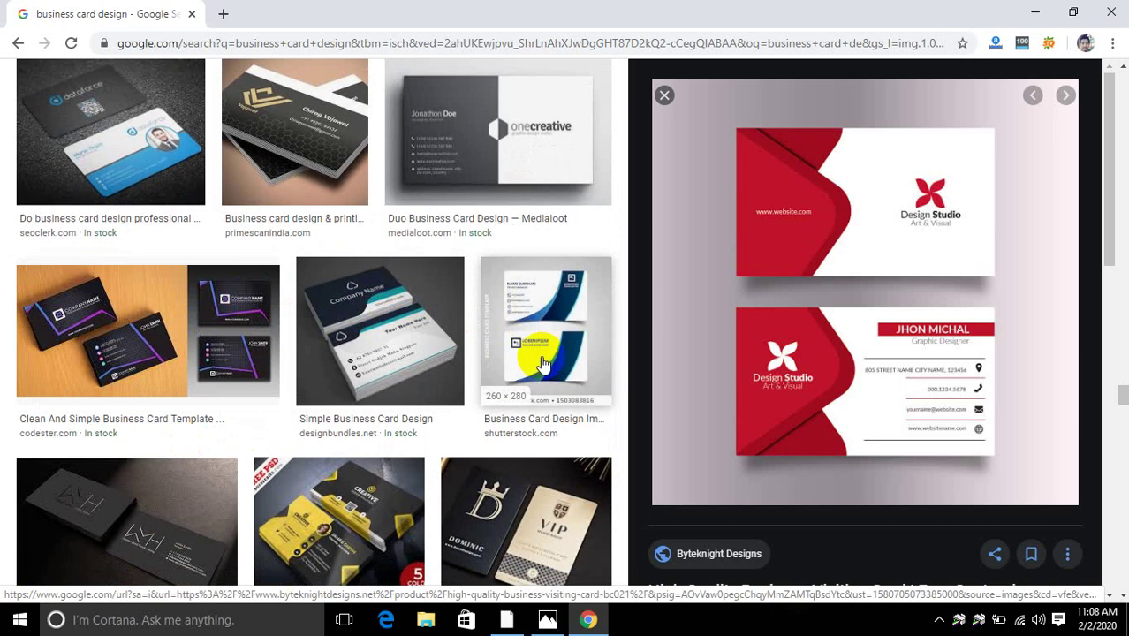
scroll(542, 364, "down", 5)
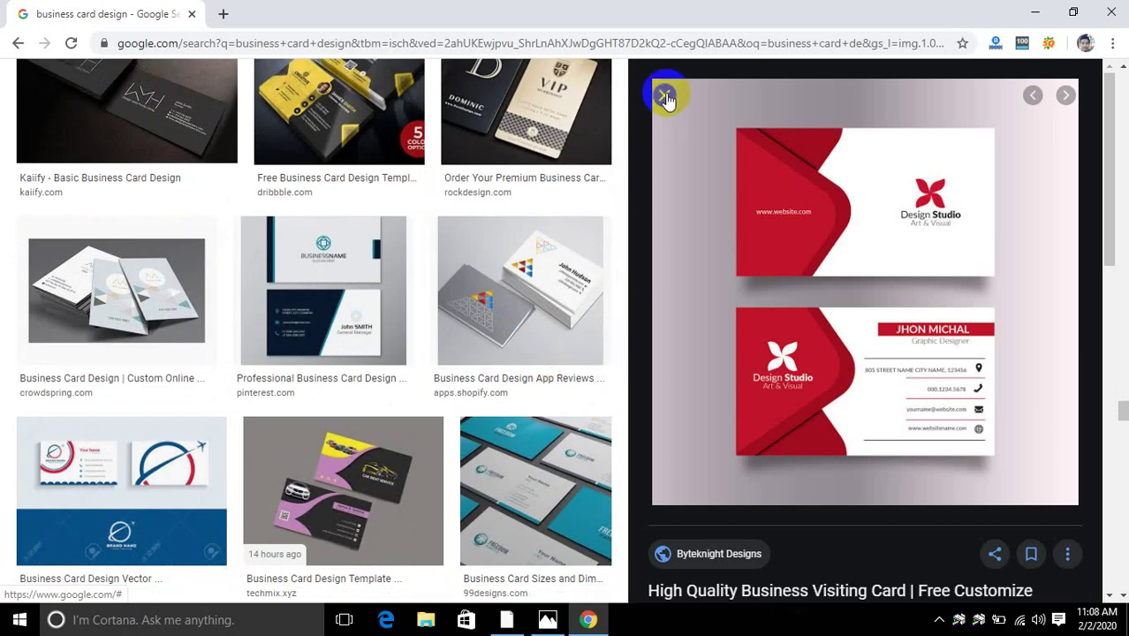
scroll(665, 97, "up", 4)
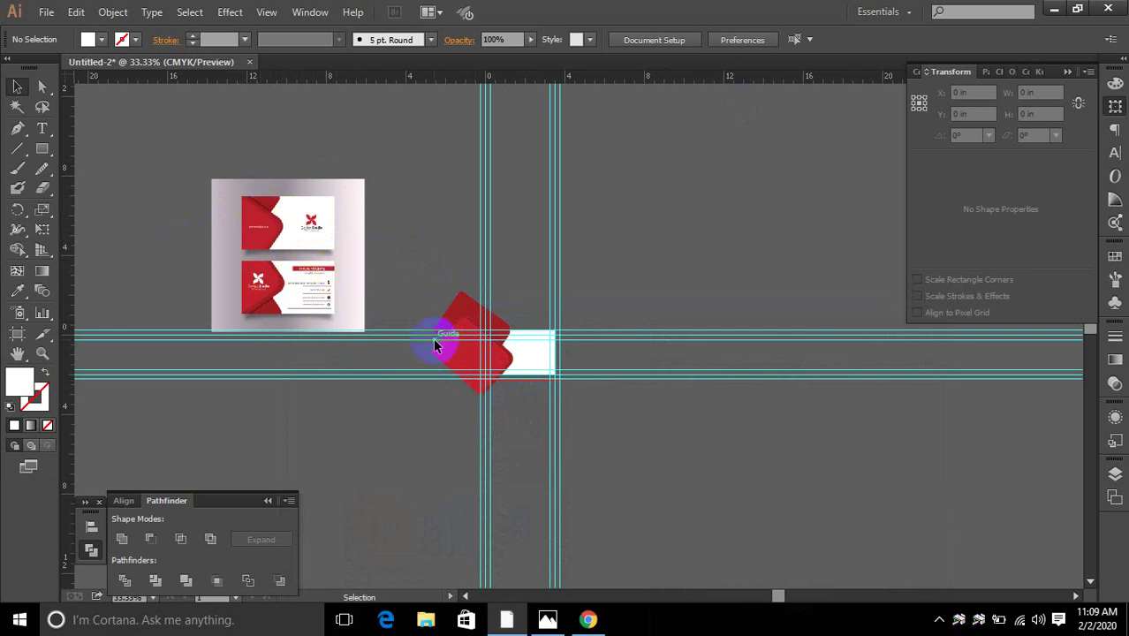
Delete the bright red group, the dark red rounded shape and the shadowed fold path, keeping the white card rectangle.
scroll(265, 233, "up", 6)
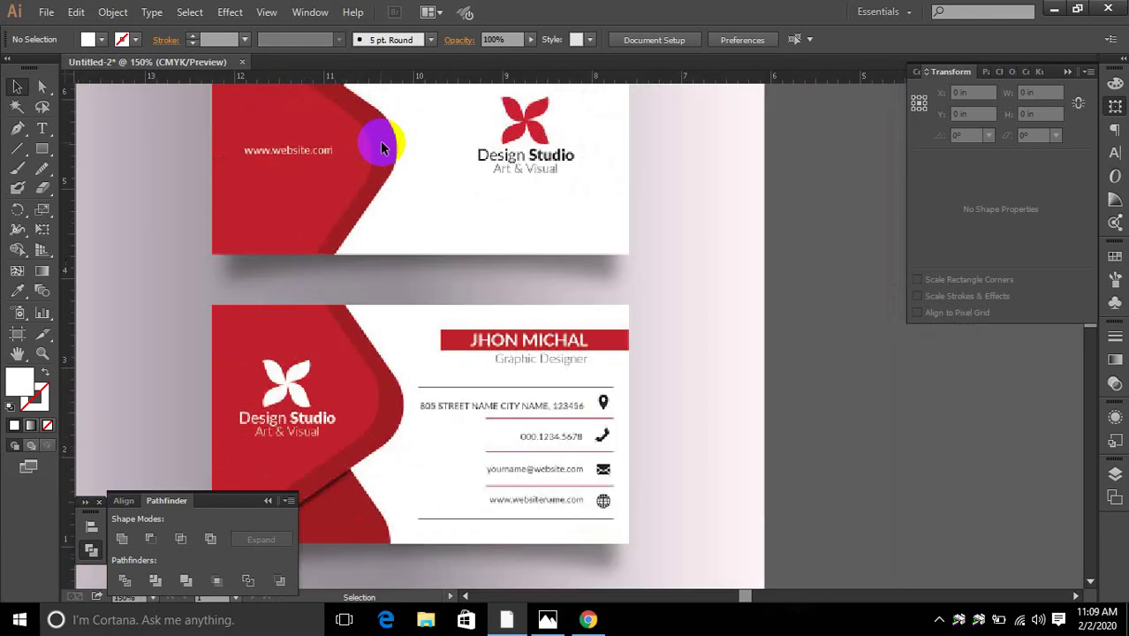
scroll(369, 154, "down", 2)
scroll(371, 168, "up", 1)
scroll(369, 168, "down", 3)
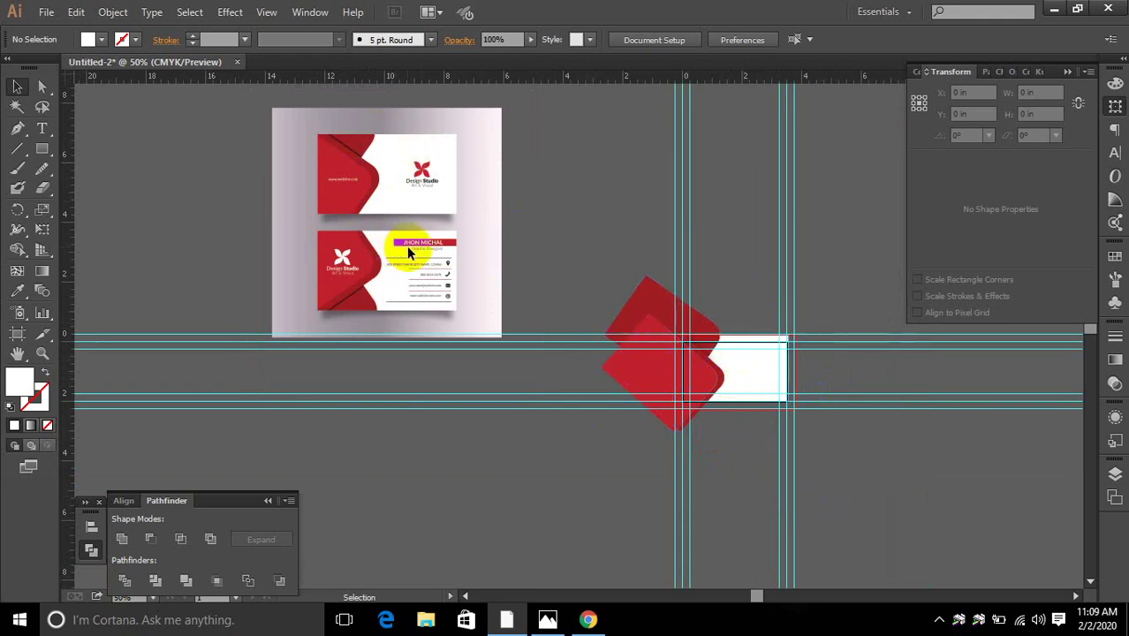
mouse_move(723, 341)
left_mouse_down()
mouse_move(688, 353)
mouse_move(717, 394)
mouse_move(724, 362)
left_mouse_up()
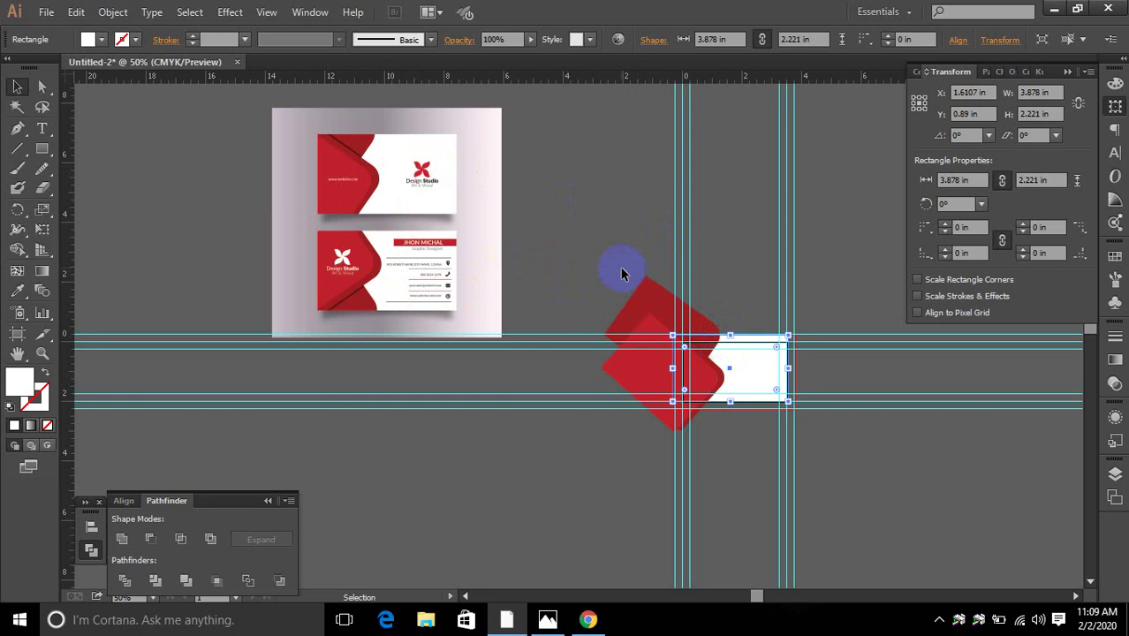
left_click(657, 327)
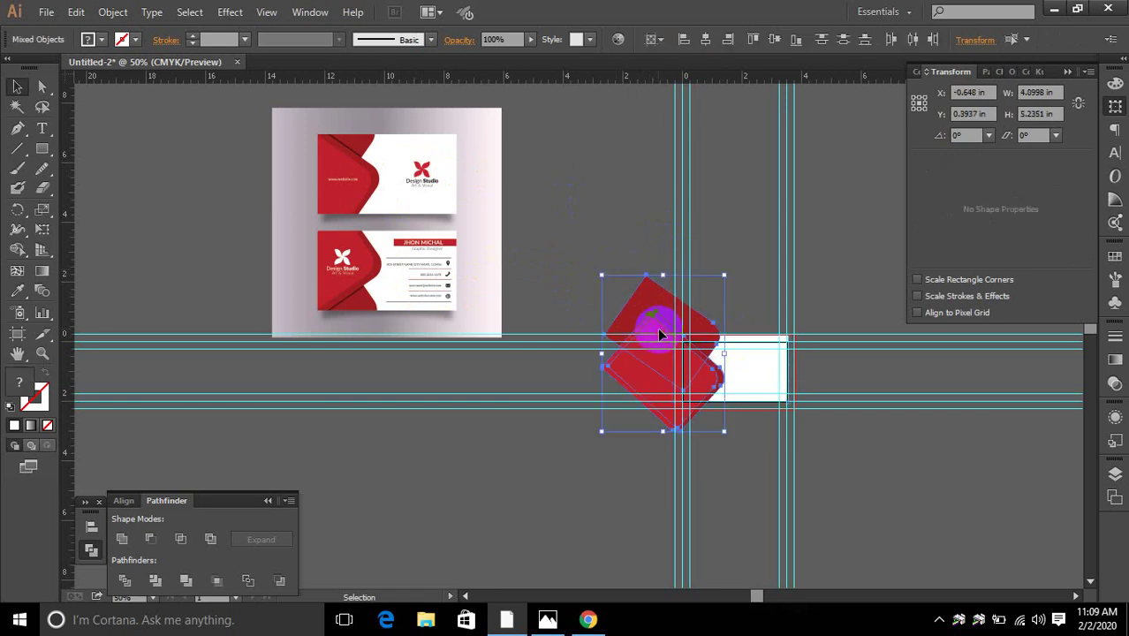
left_click(745, 466)
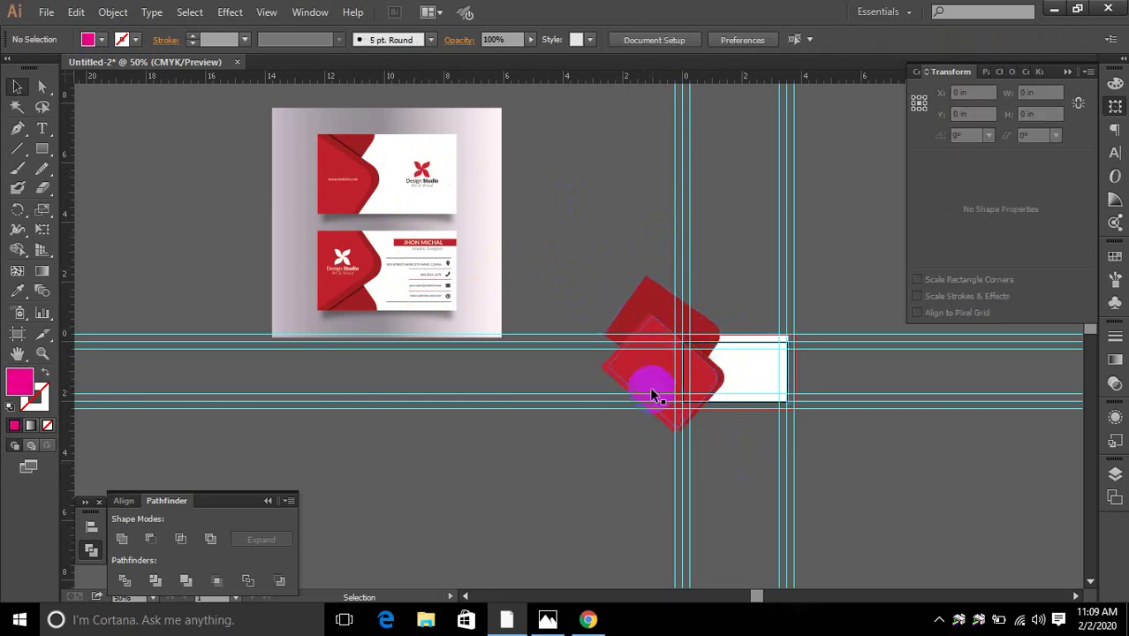
left_click(709, 376)
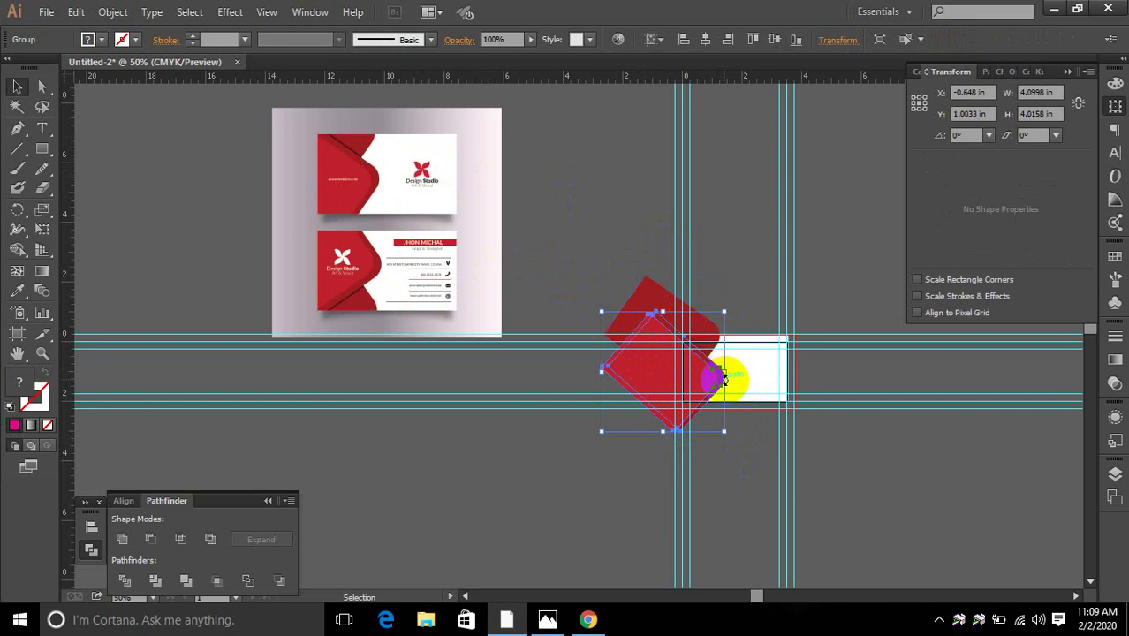
key("Delete")
left_click(676, 318)
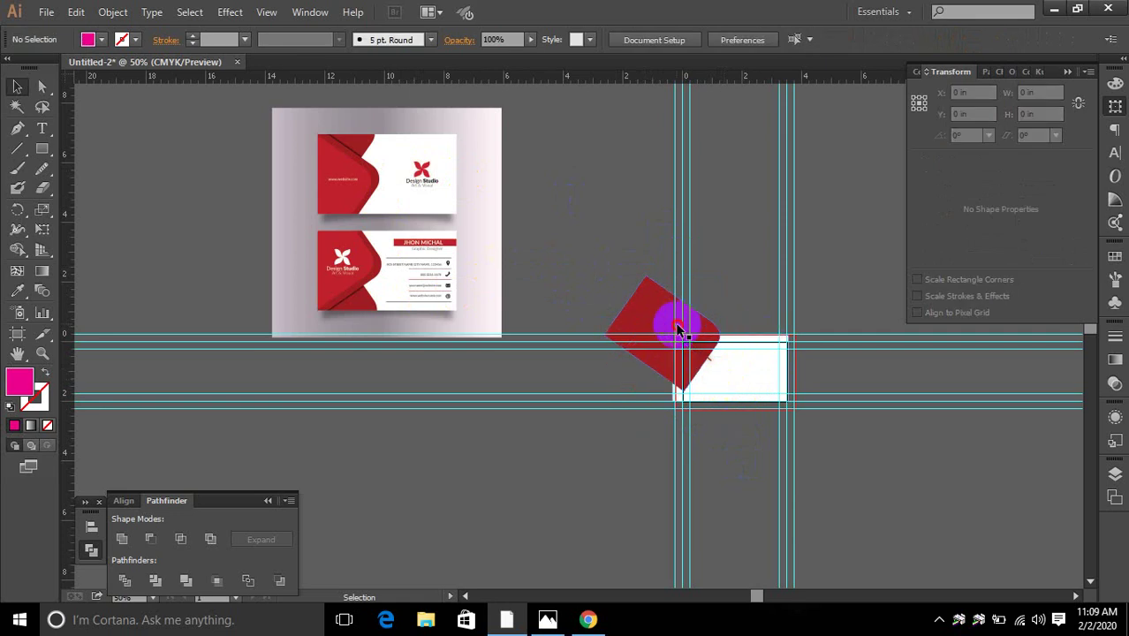
key("Delete")
left_click(709, 359)
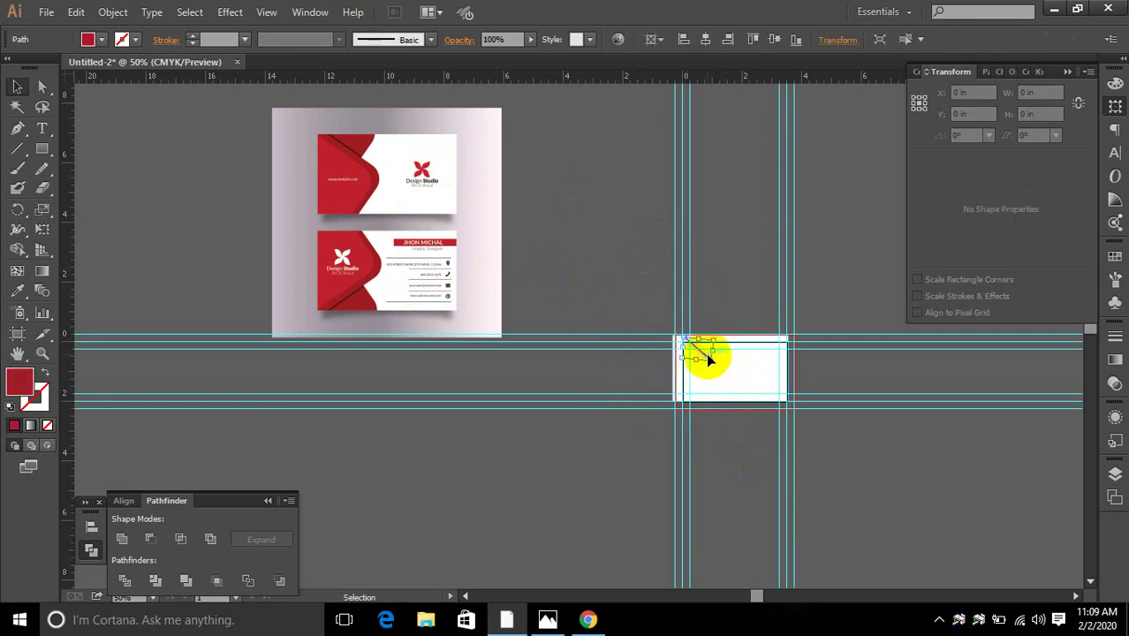
key("Delete")
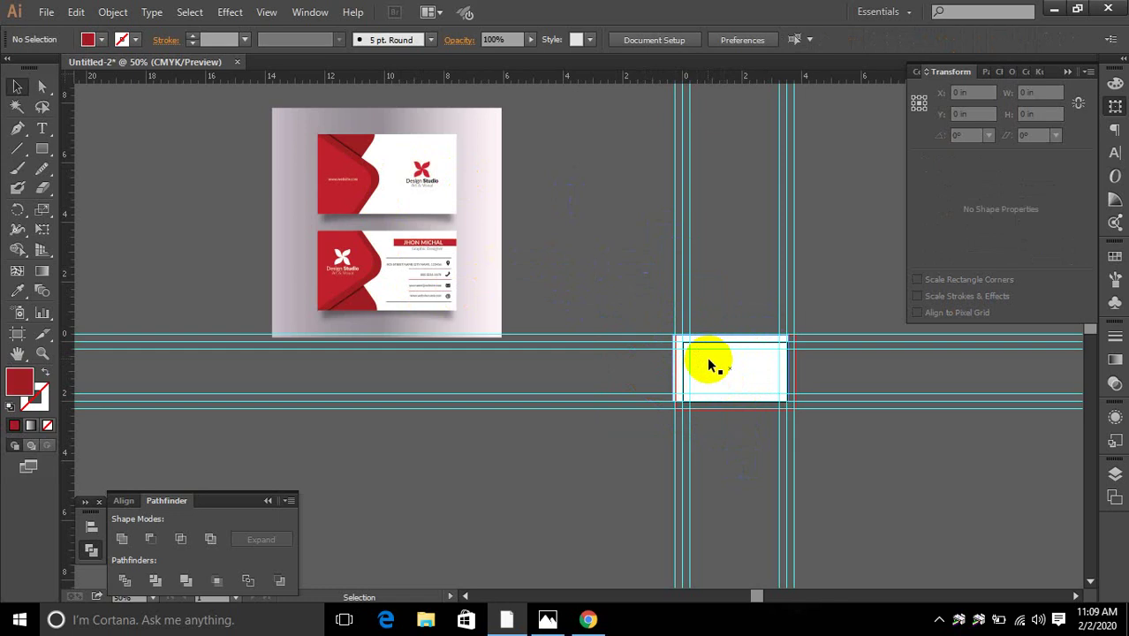
Undo the deletion of the red shapes and the move to the artboard, bringing the artwork back over the reference card.
left_click(708, 359)
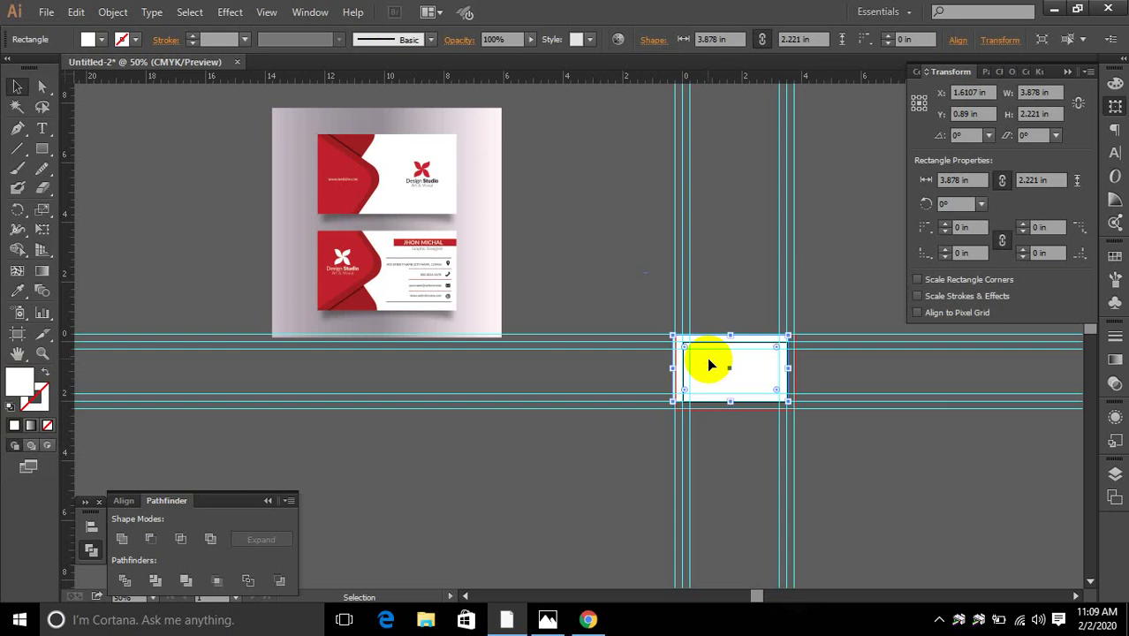
left_click_drag(380, 168, 400, 192)
key("ctrl+v")
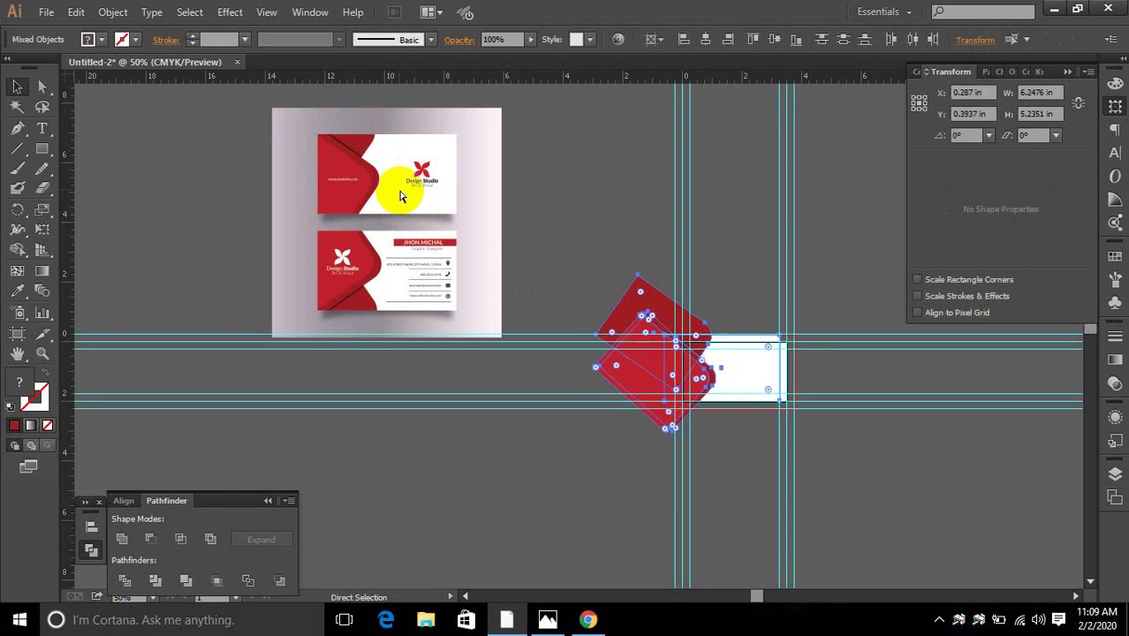
key("ctrl+z")
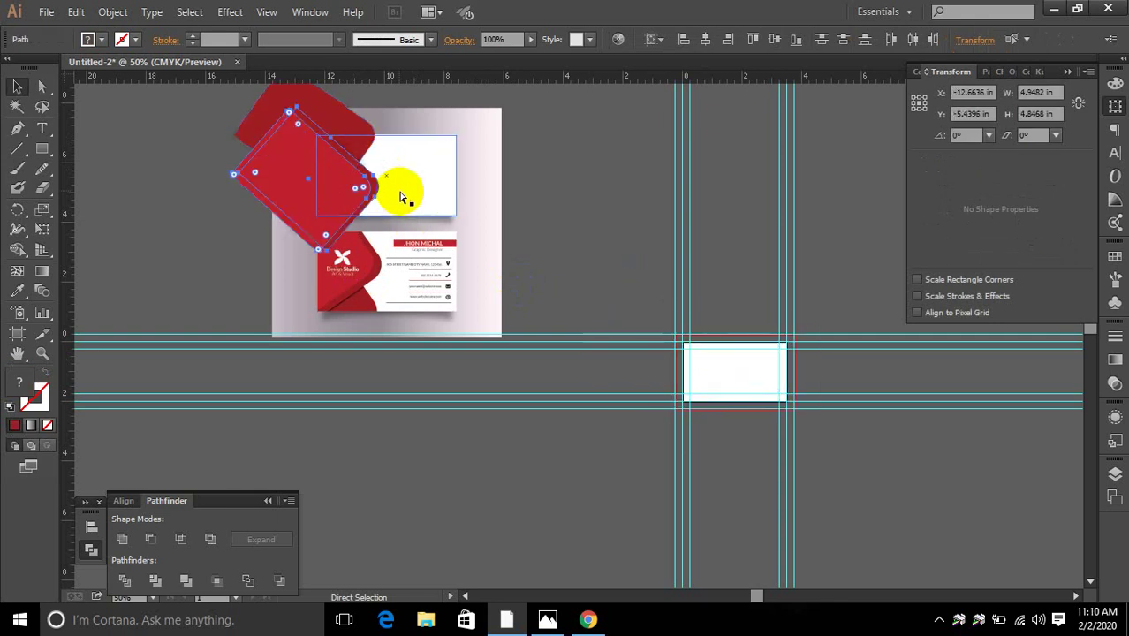
left_click(569, 228)
left_click_drag(461, 98, 328, 189)
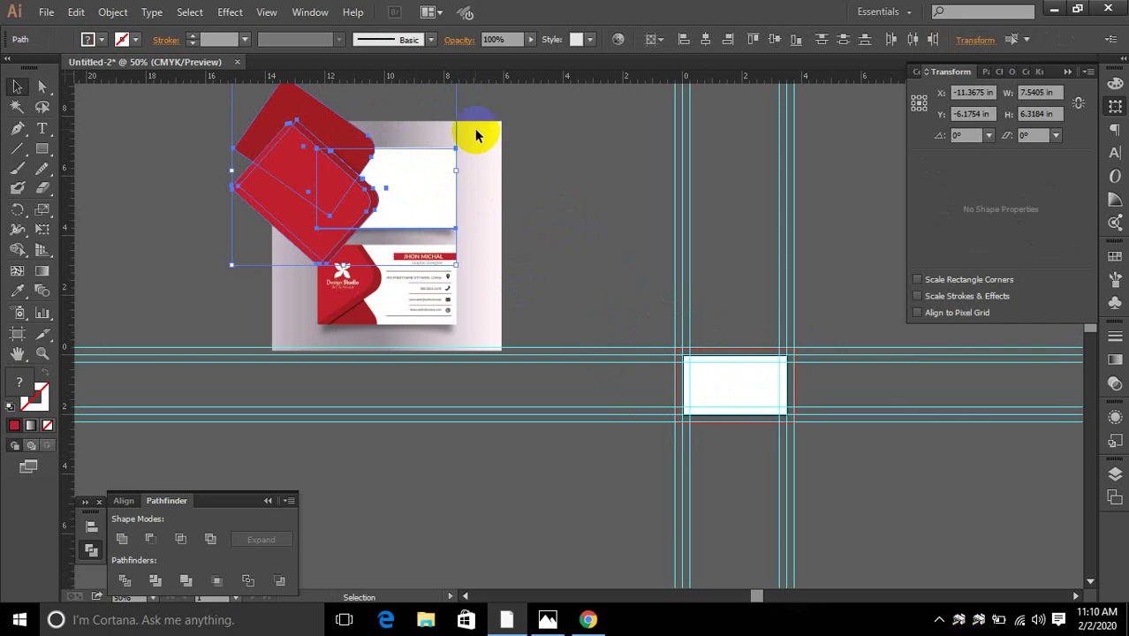
left_click(491, 200)
left_click_drag(492, 187, 514, 268)
left_click_drag(493, 169, 521, 247)
left_click_drag(469, 102, 311, 206)
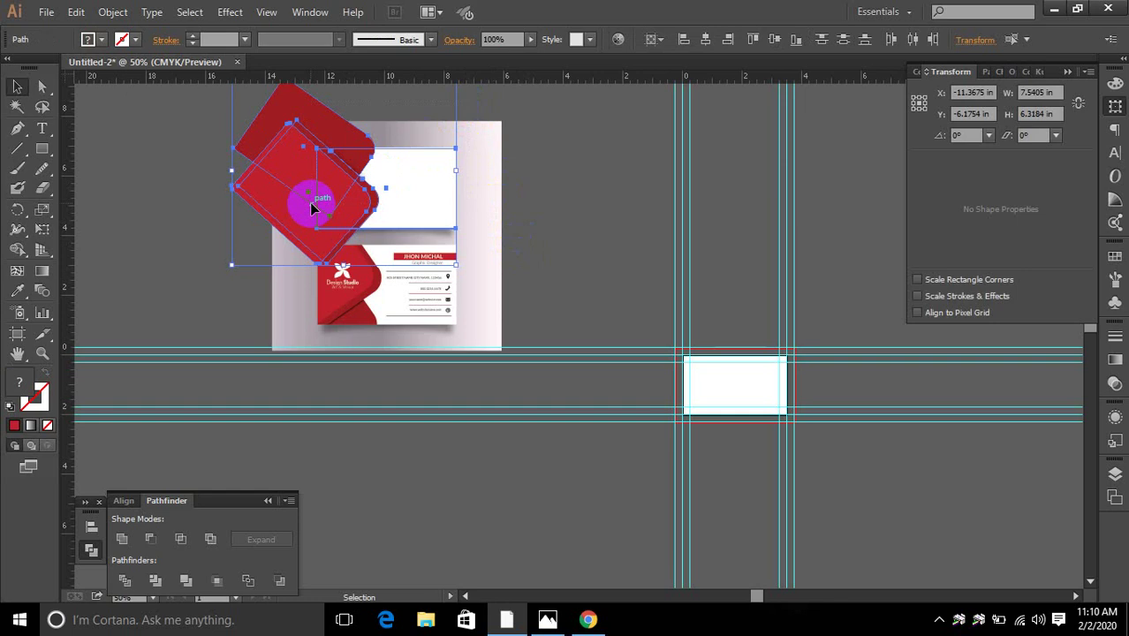
left_click(547, 200)
Shift the dark red rounded shape slightly to the right and down, behind the bright red shape.
scroll(519, 200, "up", 2)
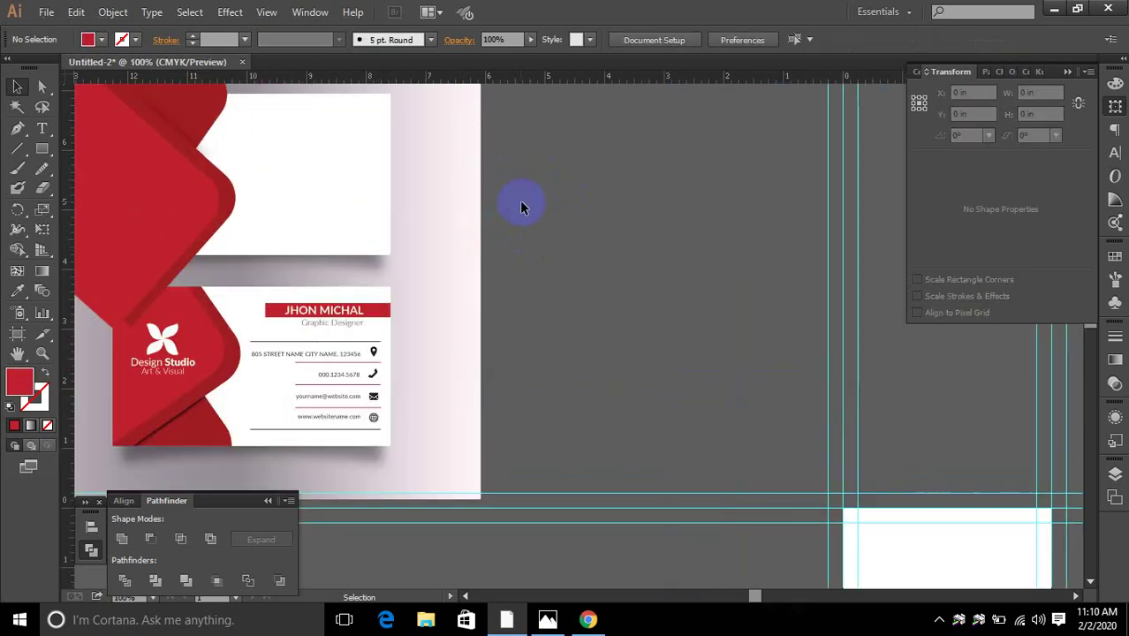
left_click_drag(333, 235, 549, 355)
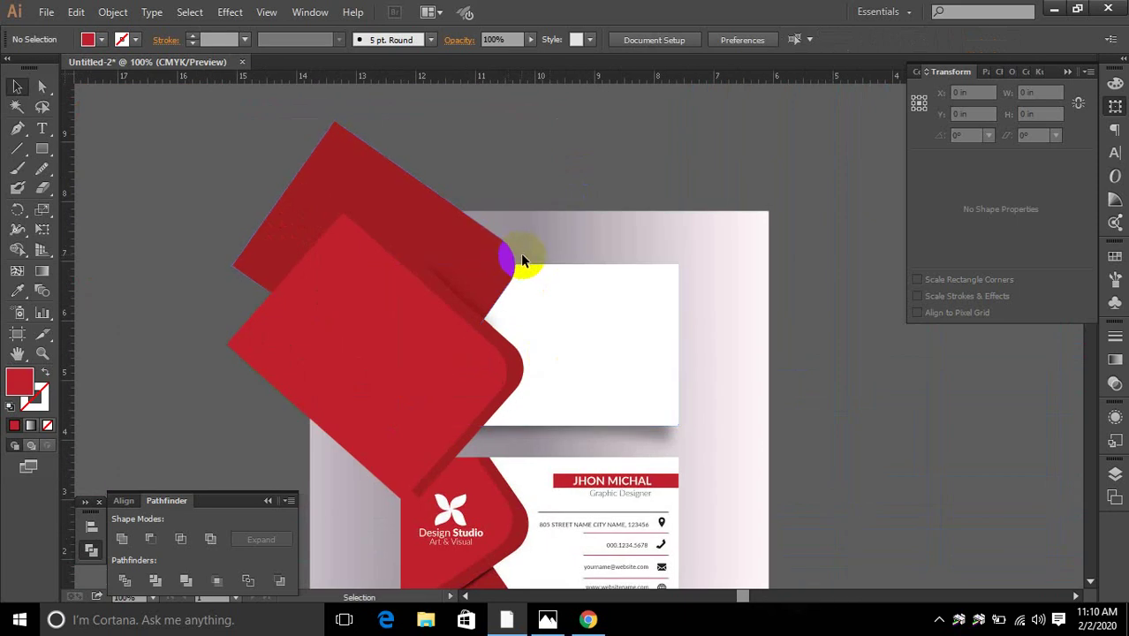
left_click(522, 253)
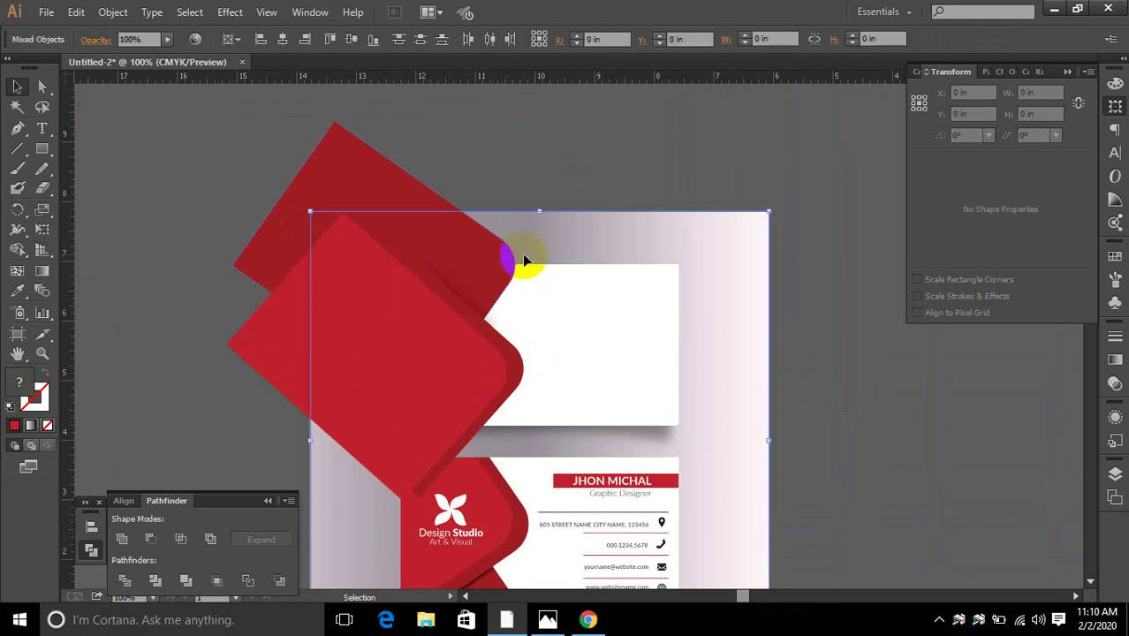
left_click(272, 172)
left_click_drag(512, 270, 524, 252)
Undo the accidental move of the reference image and lock it in place.
left_click_drag(688, 333, 821, 452)
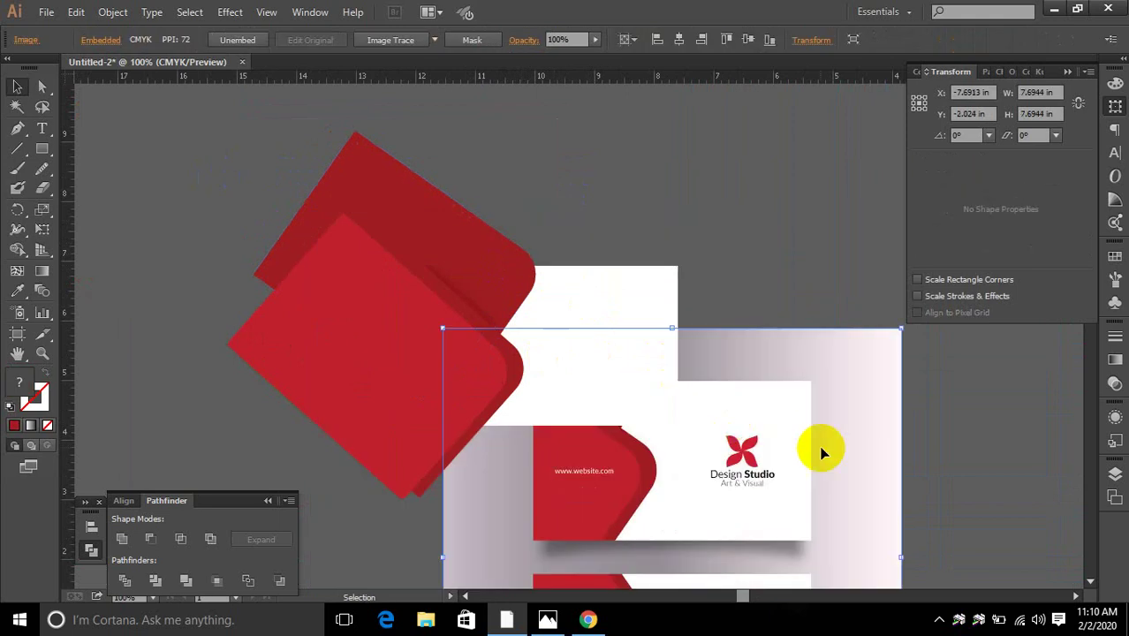
key("ctrl+z")
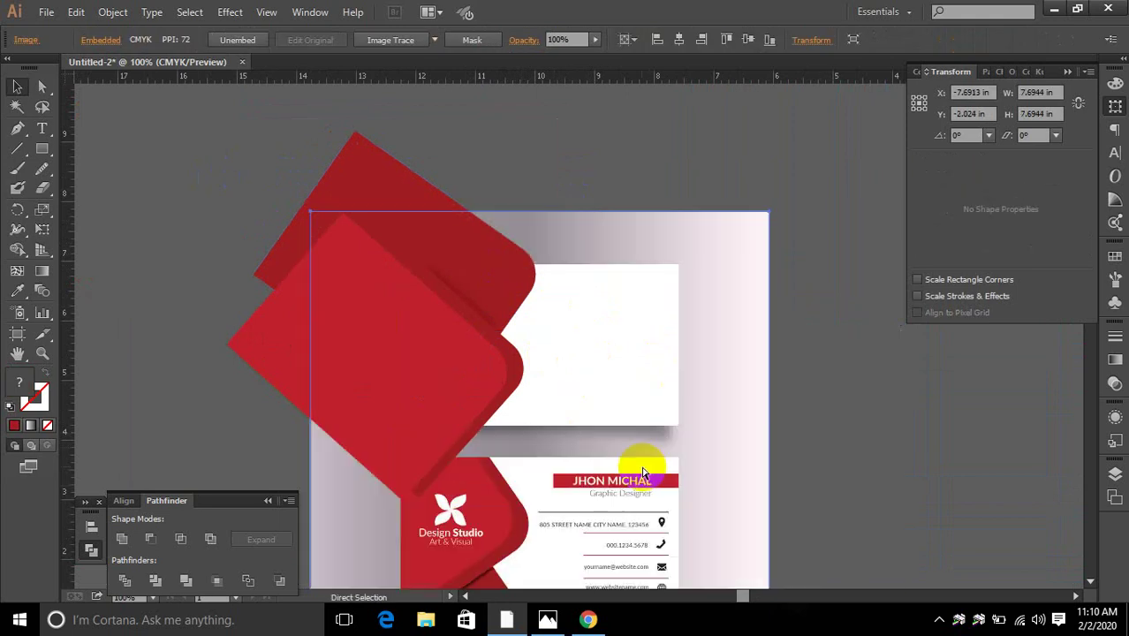
key("ctrl+2")
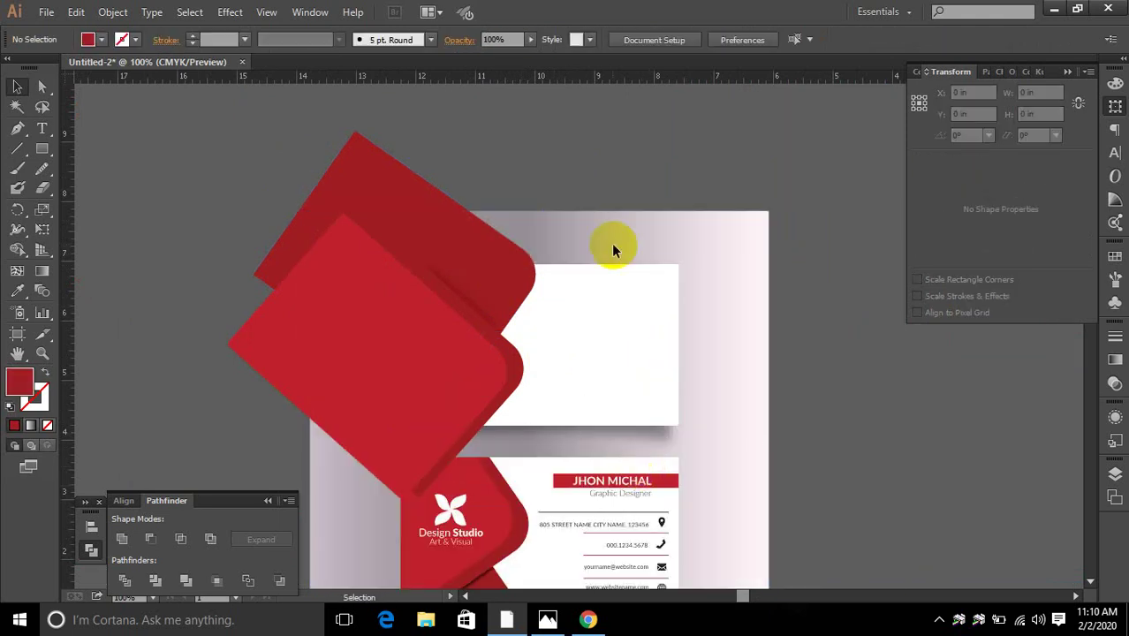
Clip the red shapes to the white card rectangle with a clipping mask, undoing a trial deletion of them first.
left_click(432, 248)
left_click(589, 382, "shift")
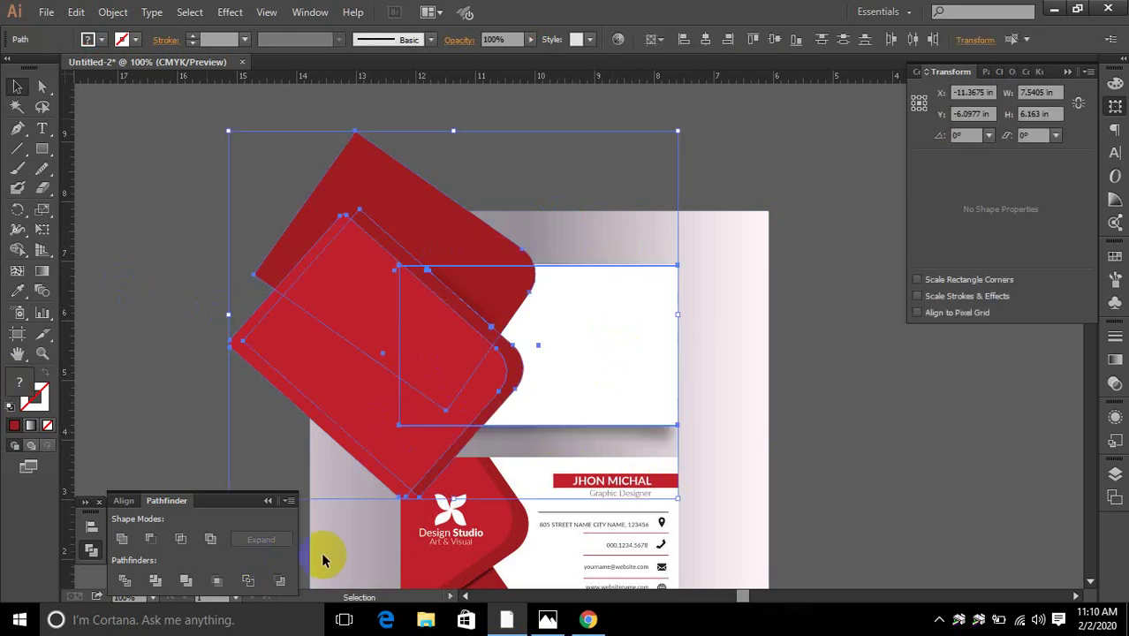
scroll(645, 493, "down", 1)
scroll(671, 481, "down", 1)
scroll(877, 406, "down", 2)
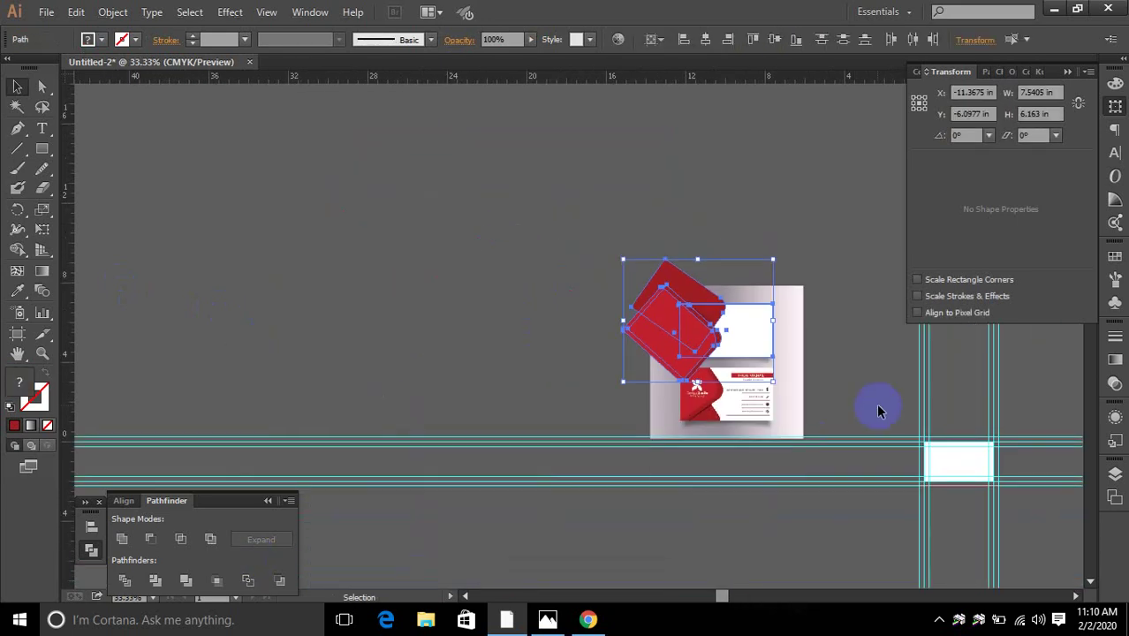
key("Delete")
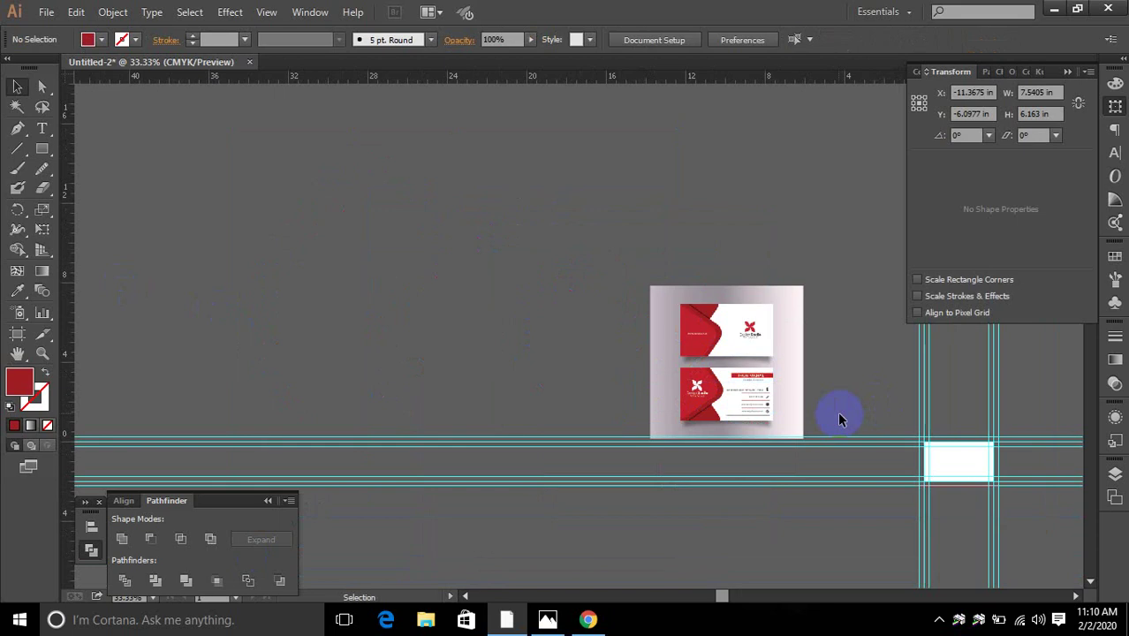
left_click_drag(817, 414, 727, 409)
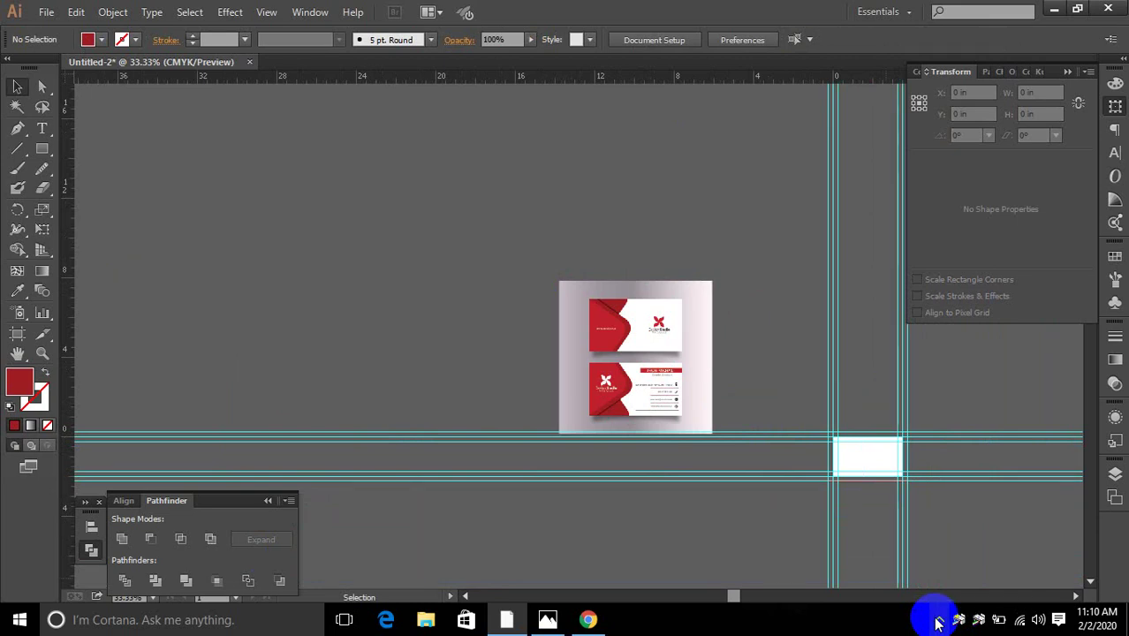
key("ctrl+z")
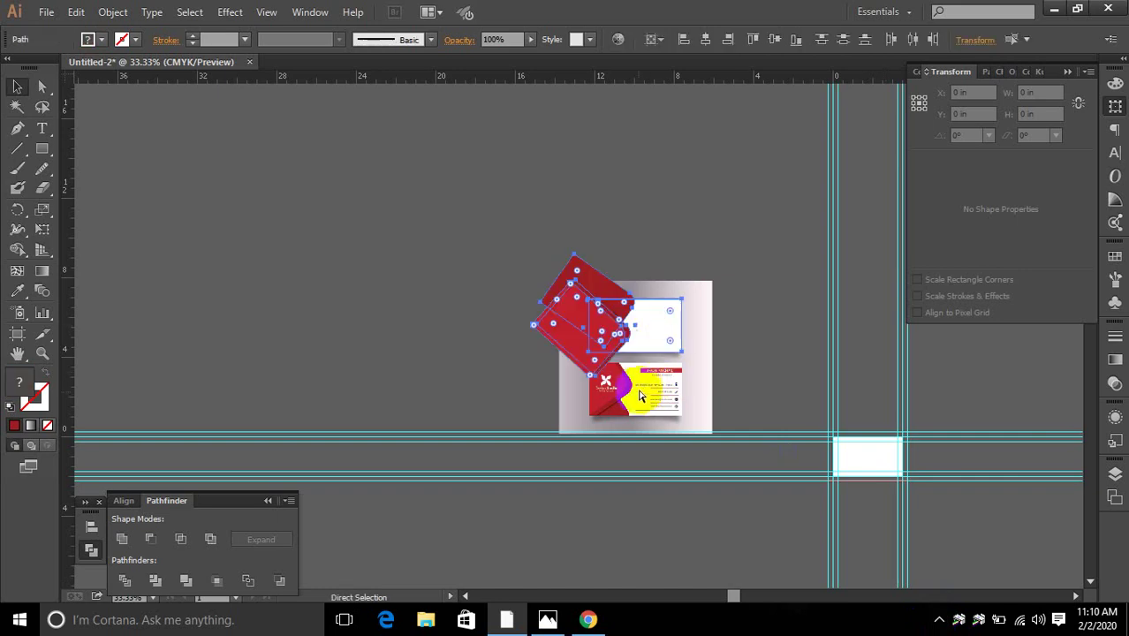
key("ctrl+7")
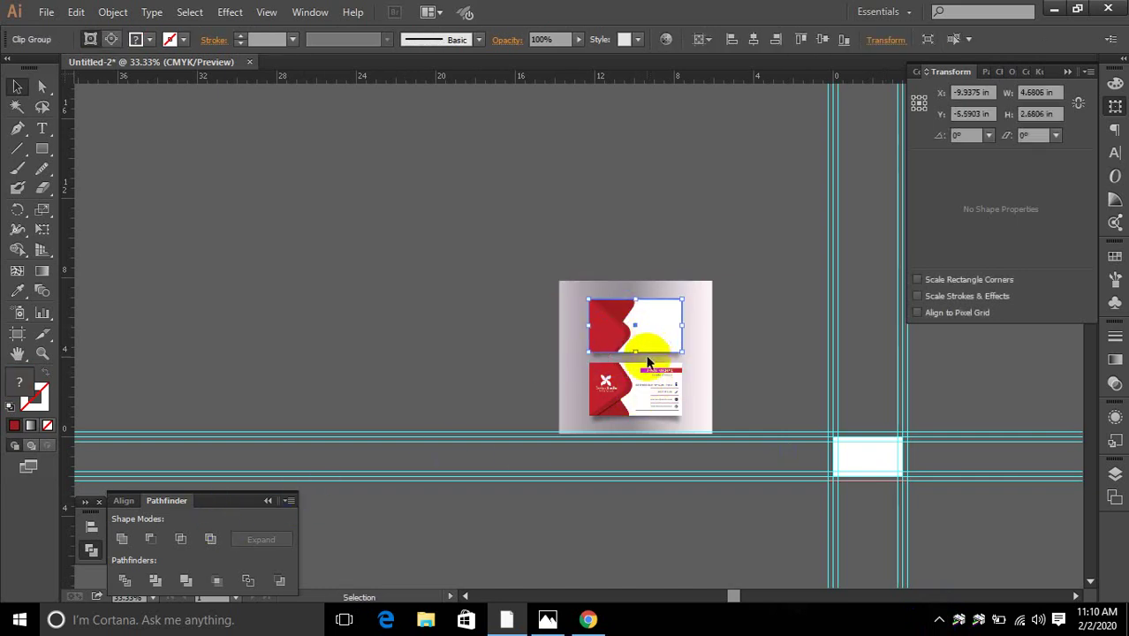
Switch to Photoshop from the desktop and close the Untitled-1-Recovered document without saving it.
left_click(1052, 9)
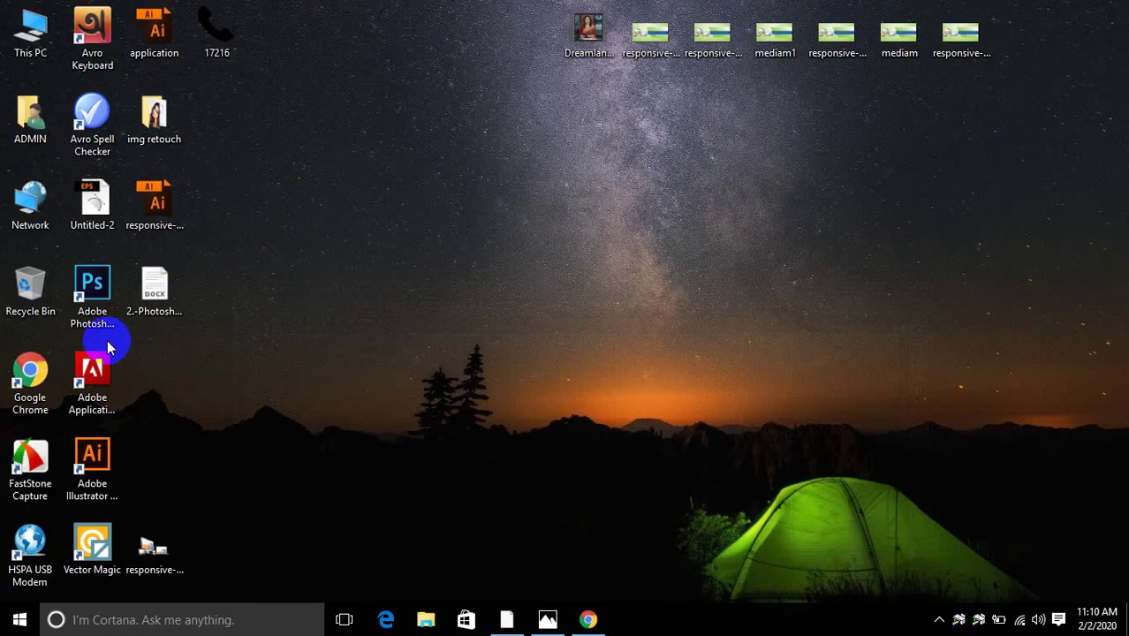
left_click(107, 339)
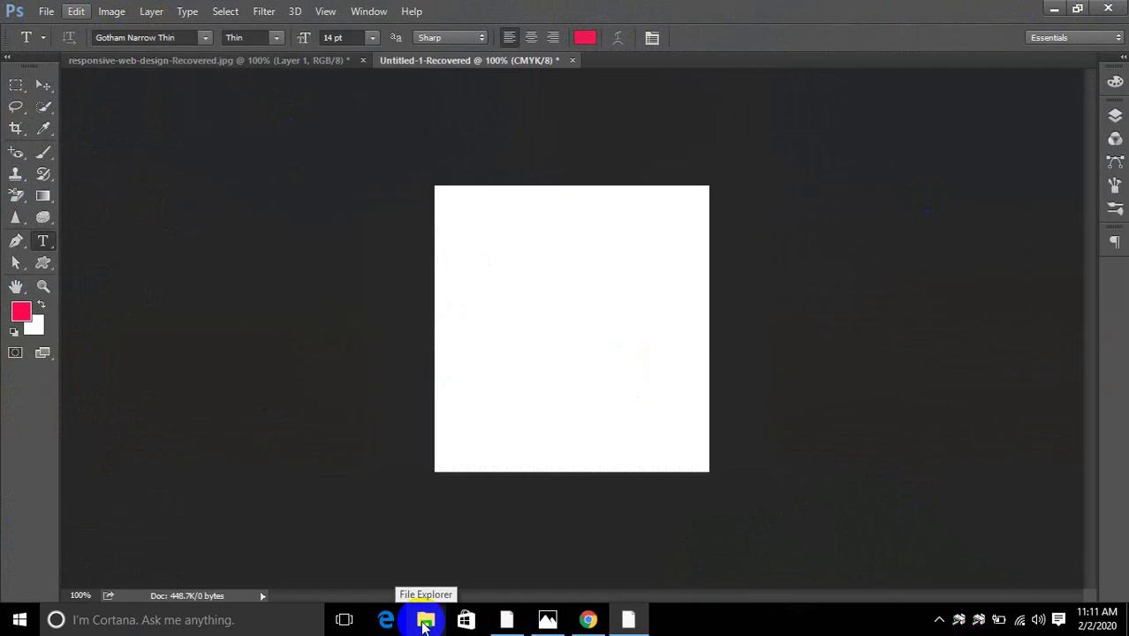
left_click(425, 621)
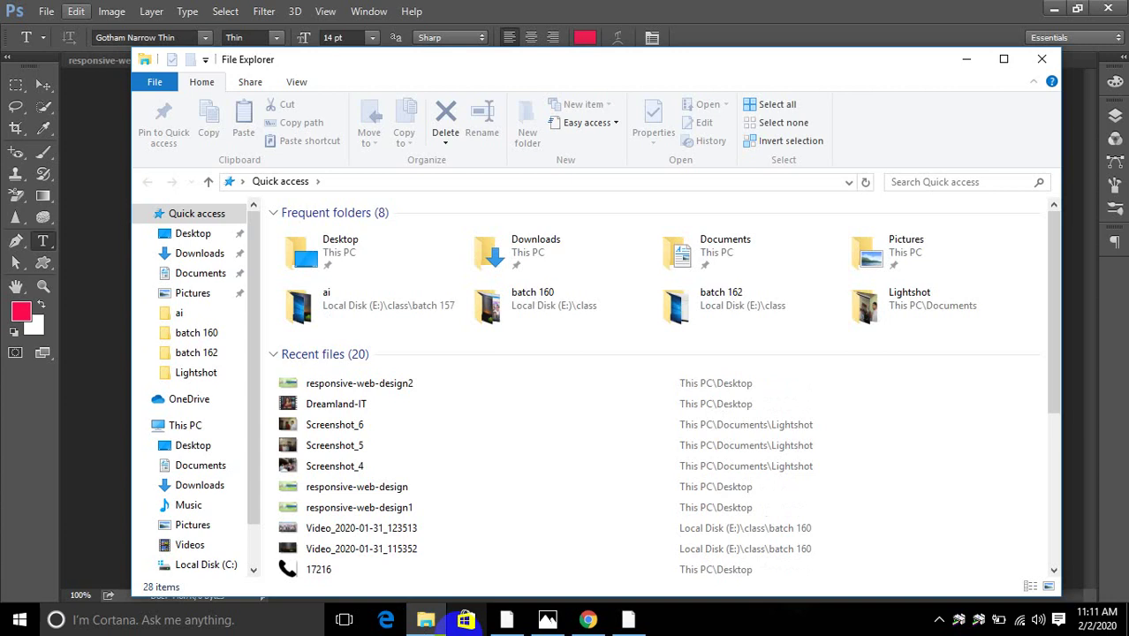
left_click(425, 621)
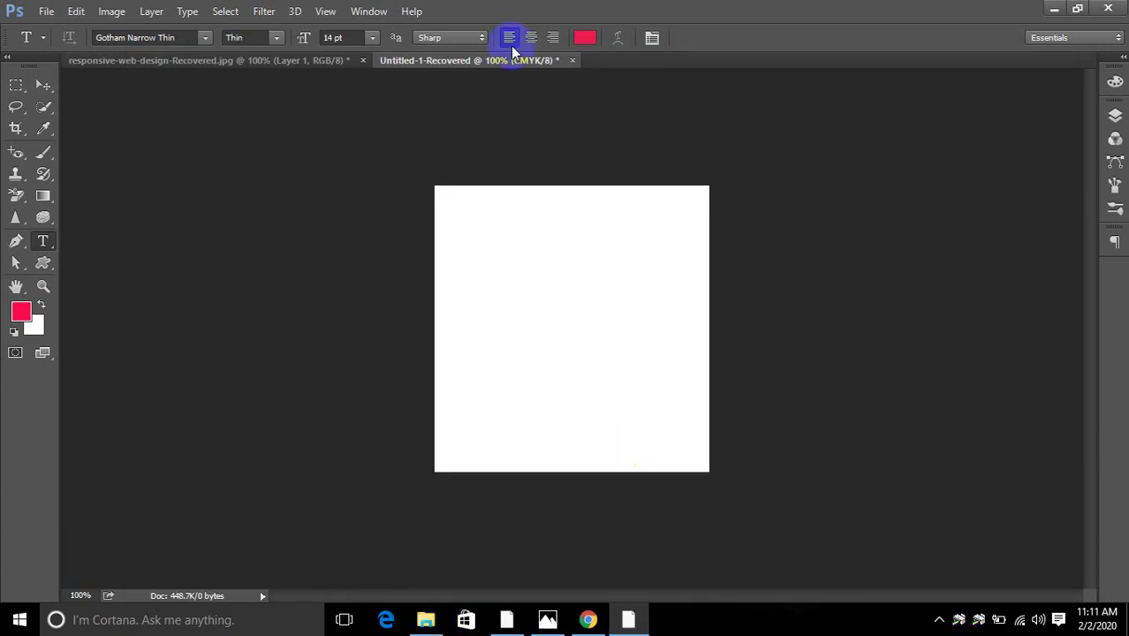
left_click(572, 60)
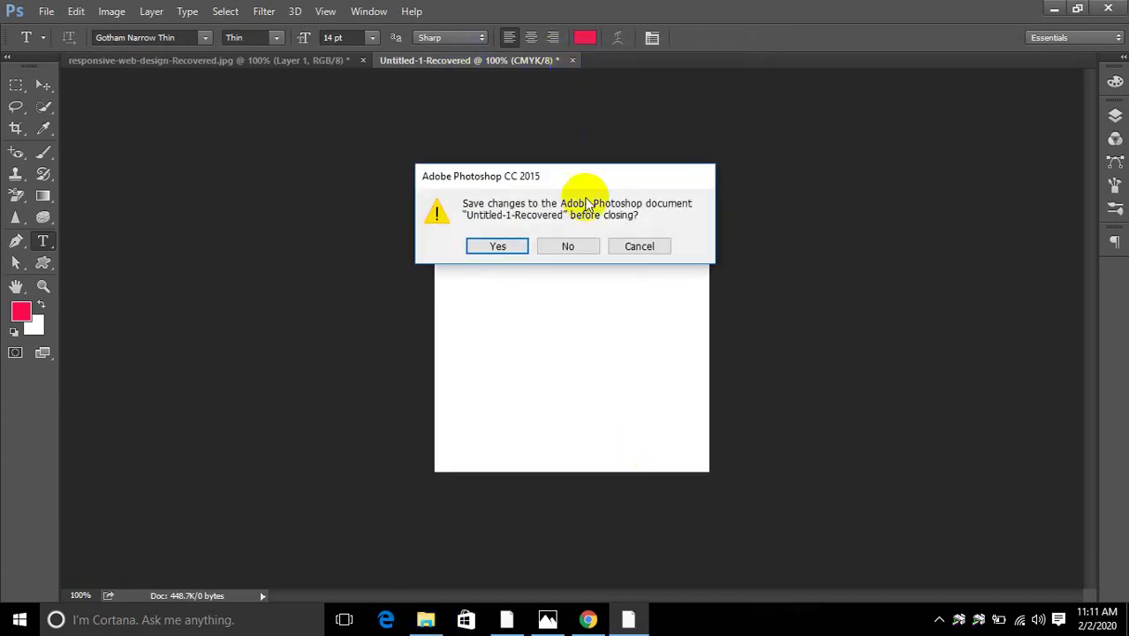
left_click(565, 246)
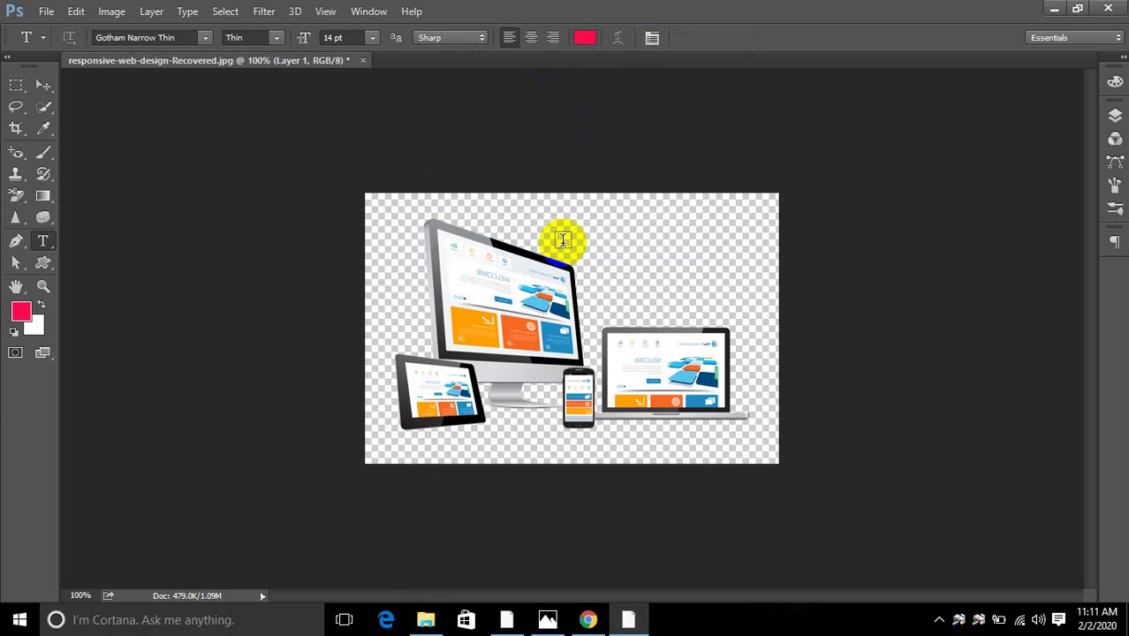
Show the layer list and look over the blend modes available for Layer 1, keeping Normal.
left_click(764, 446)
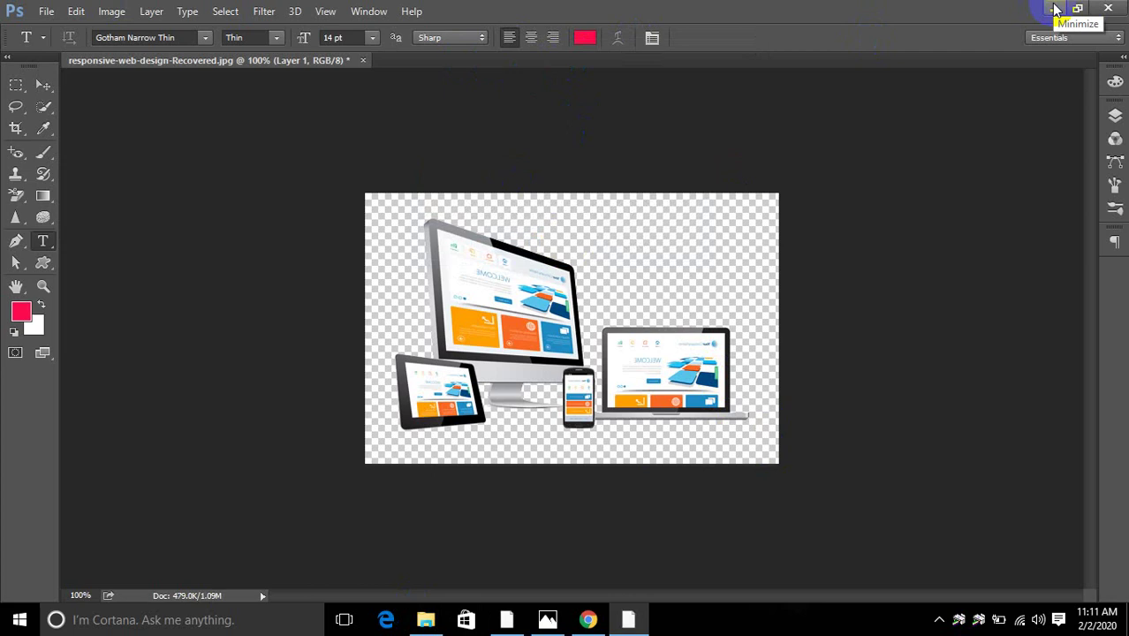
left_click(1115, 115)
left_click(916, 144)
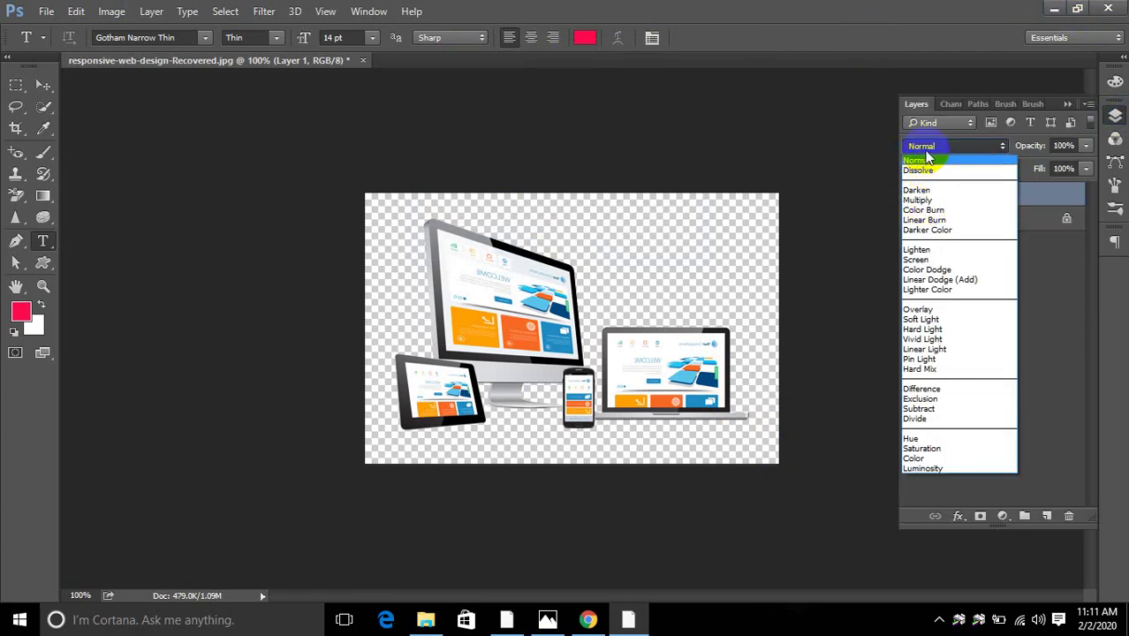
left_click(923, 158)
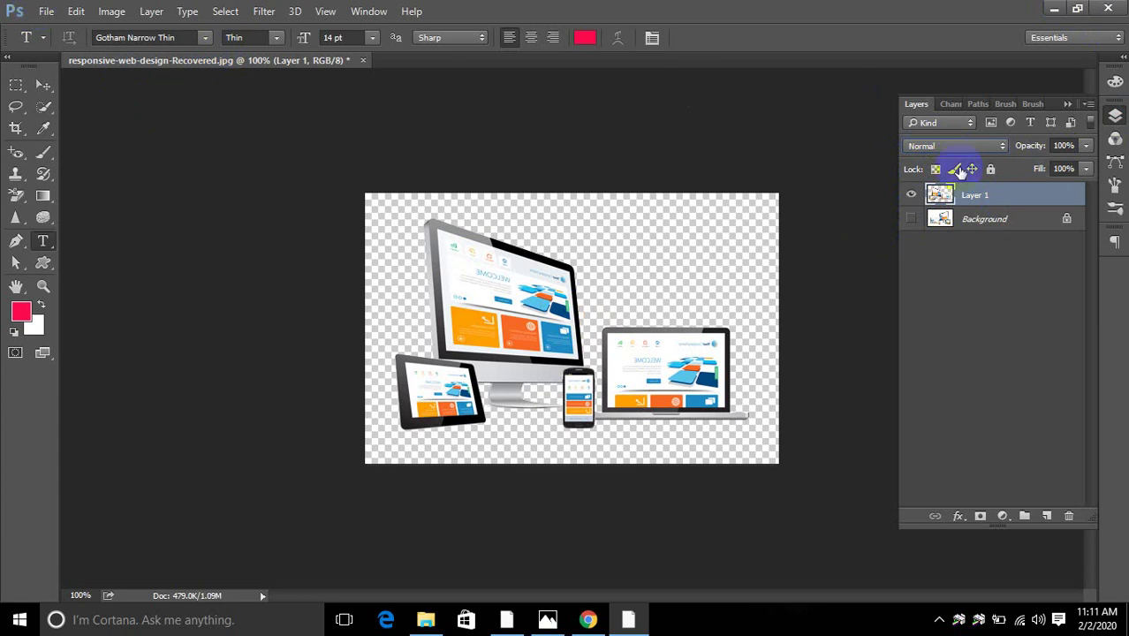
Add a Bevel & Emboss layer style to Layer 1 through its blending options.
left_click(992, 200)
right_click(993, 200)
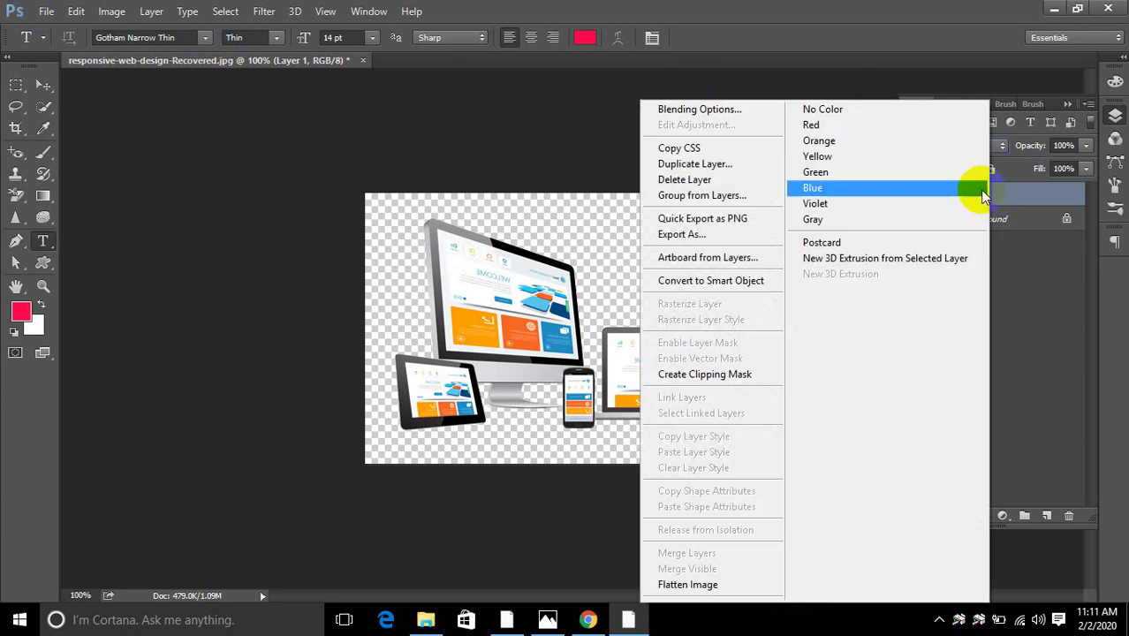
left_click(676, 111)
right_click(990, 220)
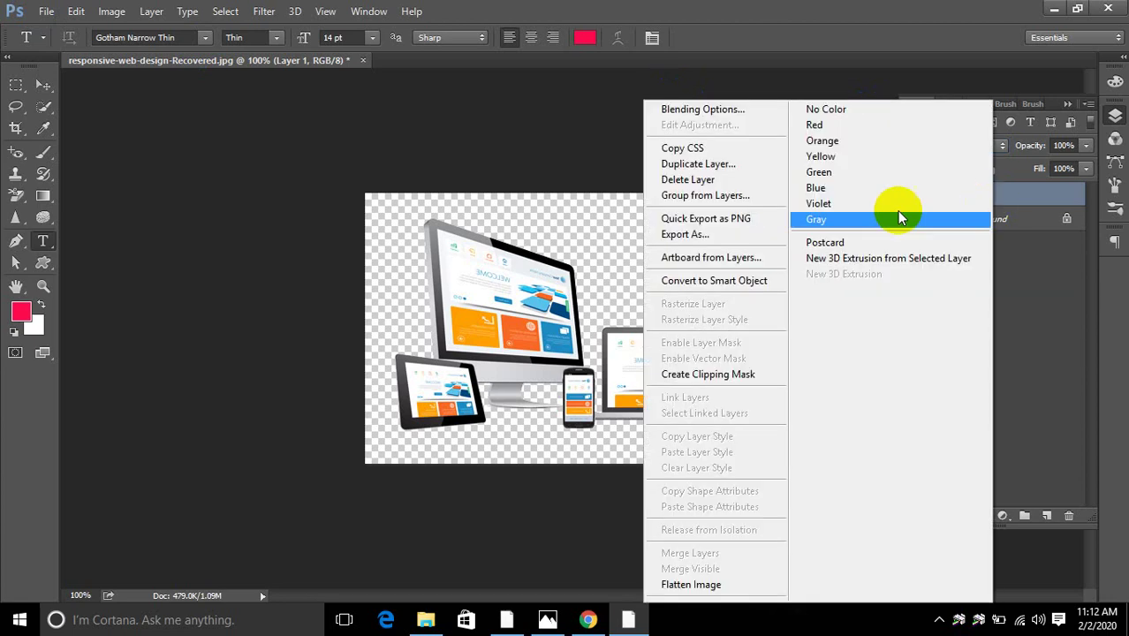
left_click(686, 106)
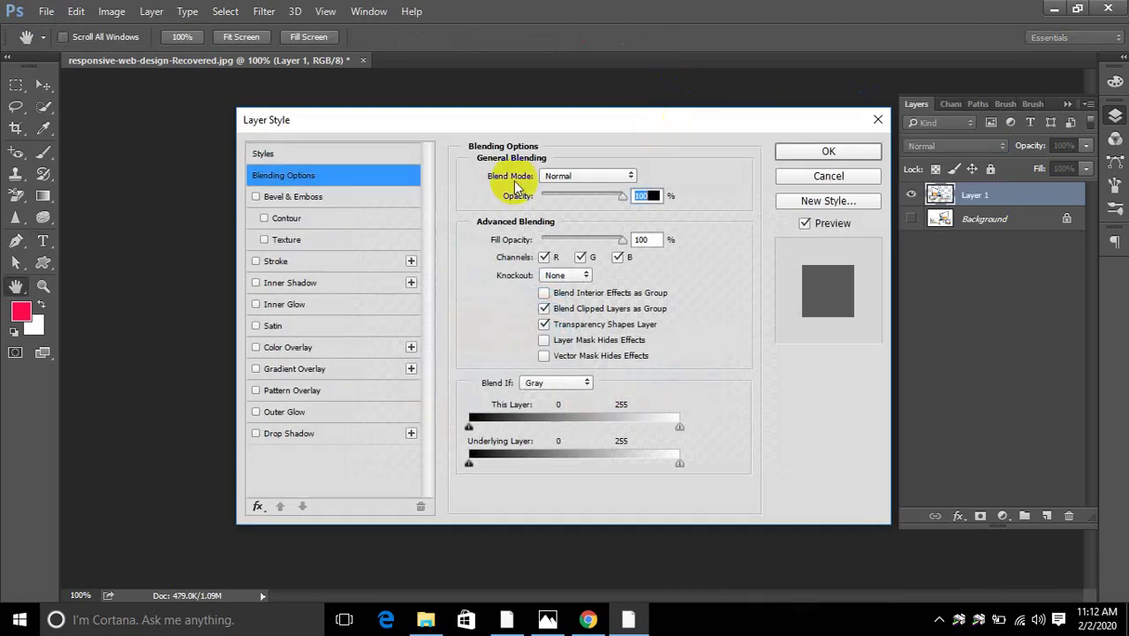
left_click(305, 197)
left_click(830, 153)
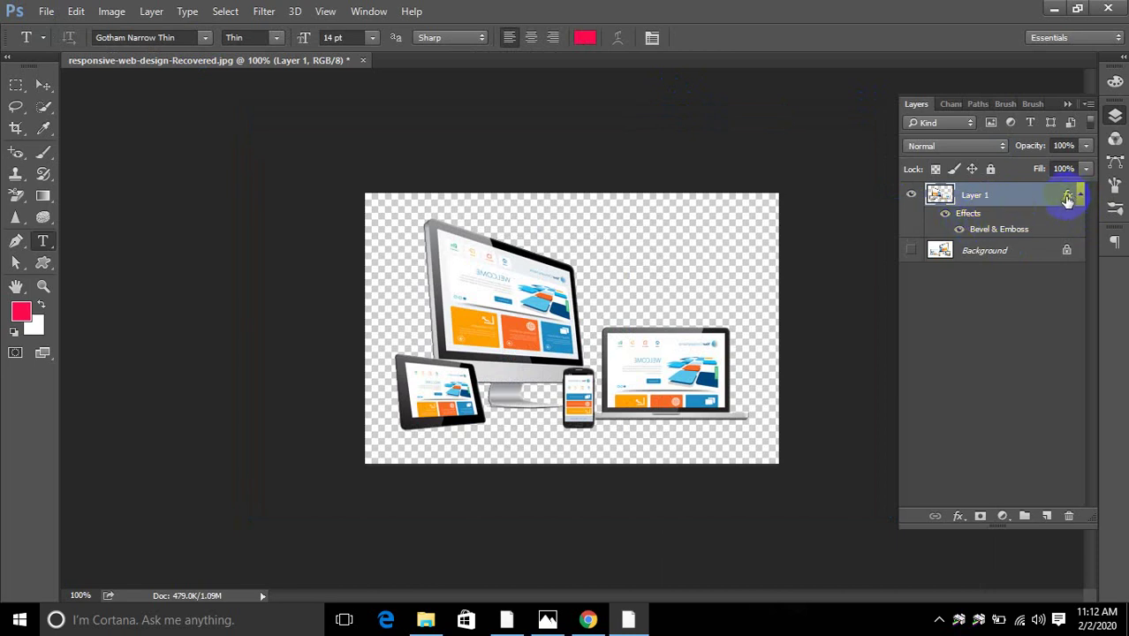
Compare Layer 1 with its effects hidden and shown, and collapse and expand the layer's effects list.
left_click(944, 214)
left_click(944, 215)
left_click(944, 215)
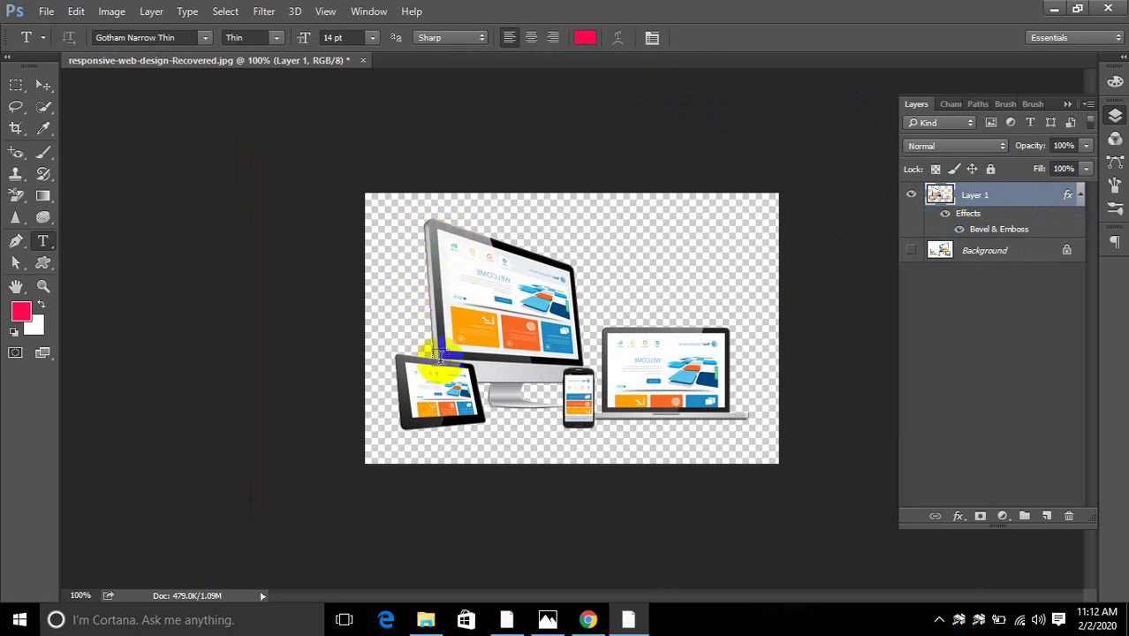
left_click(944, 213)
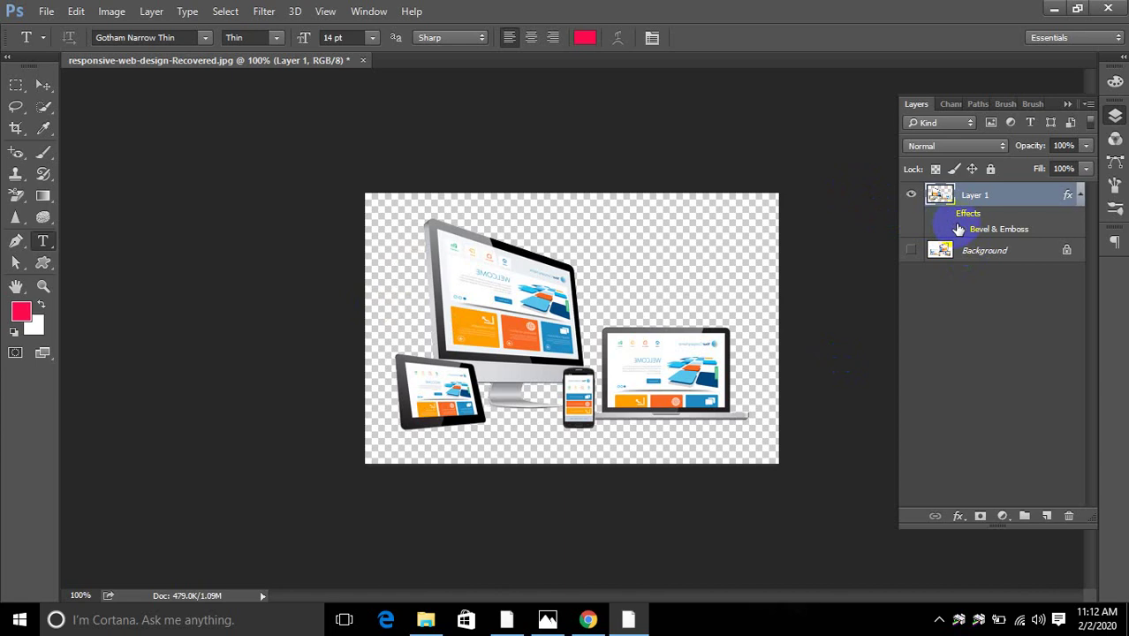
left_click(959, 230)
left_click(944, 214)
left_click(944, 214)
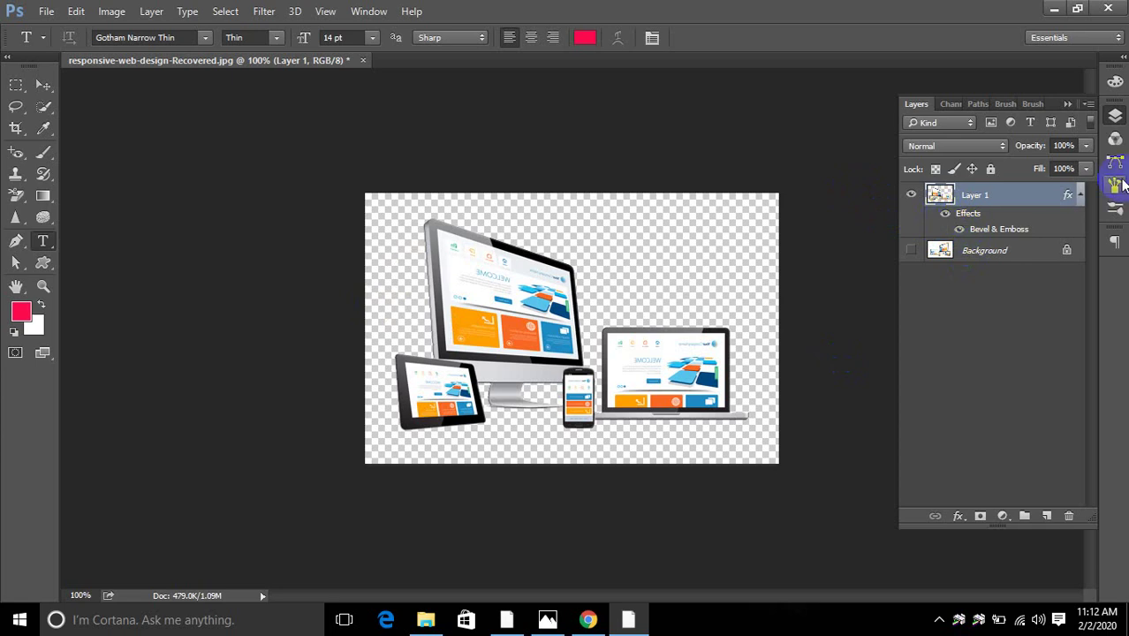
left_click(1080, 195)
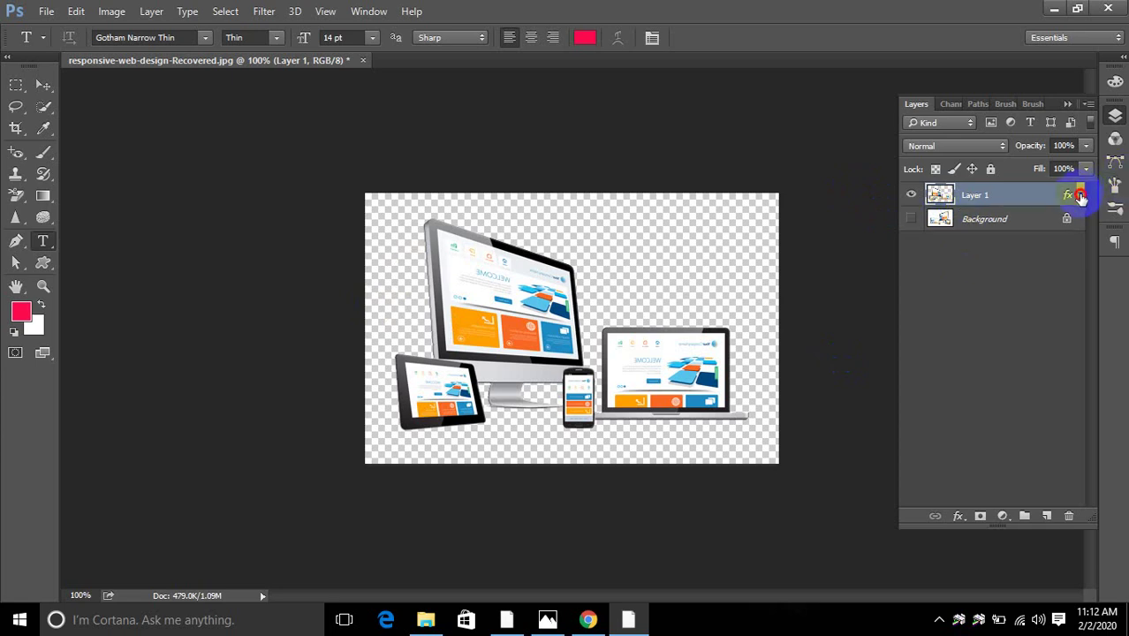
left_click(1080, 195)
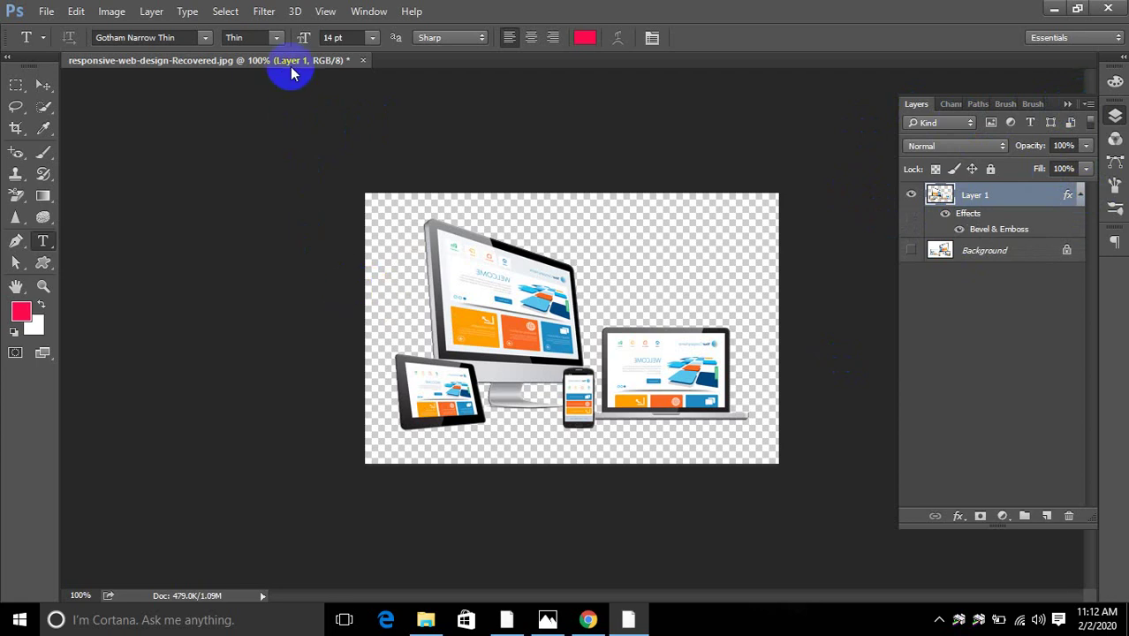
Paste the copied red and white business card artwork as a Smart Object, enlarging and centring it to nearly fill the canvas.
left_click(439, 296)
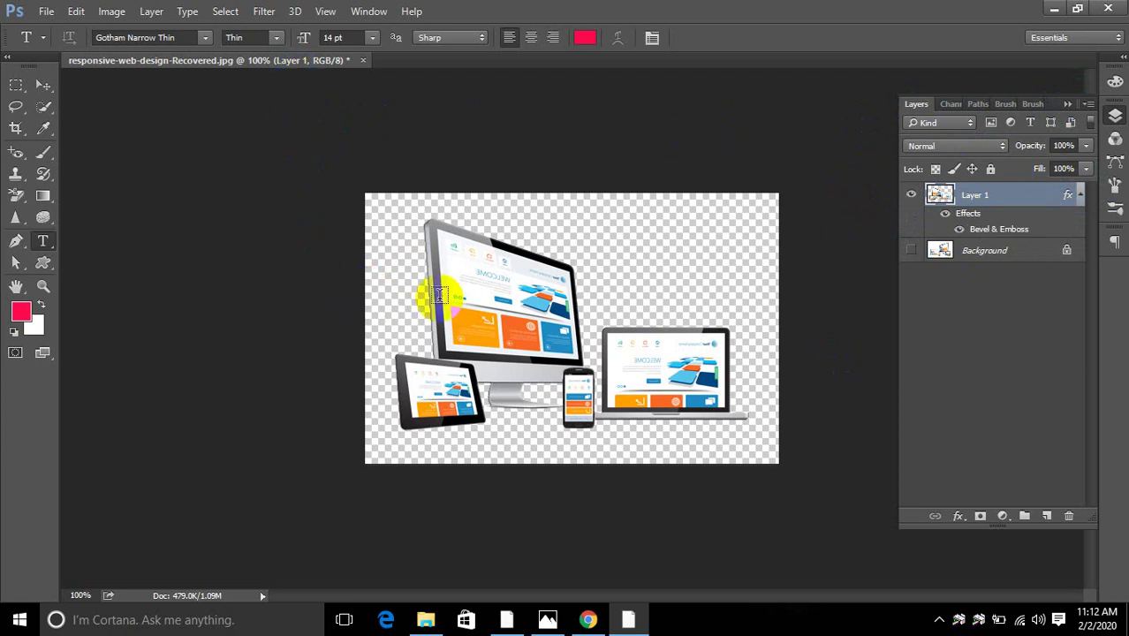
key("ctrl+v")
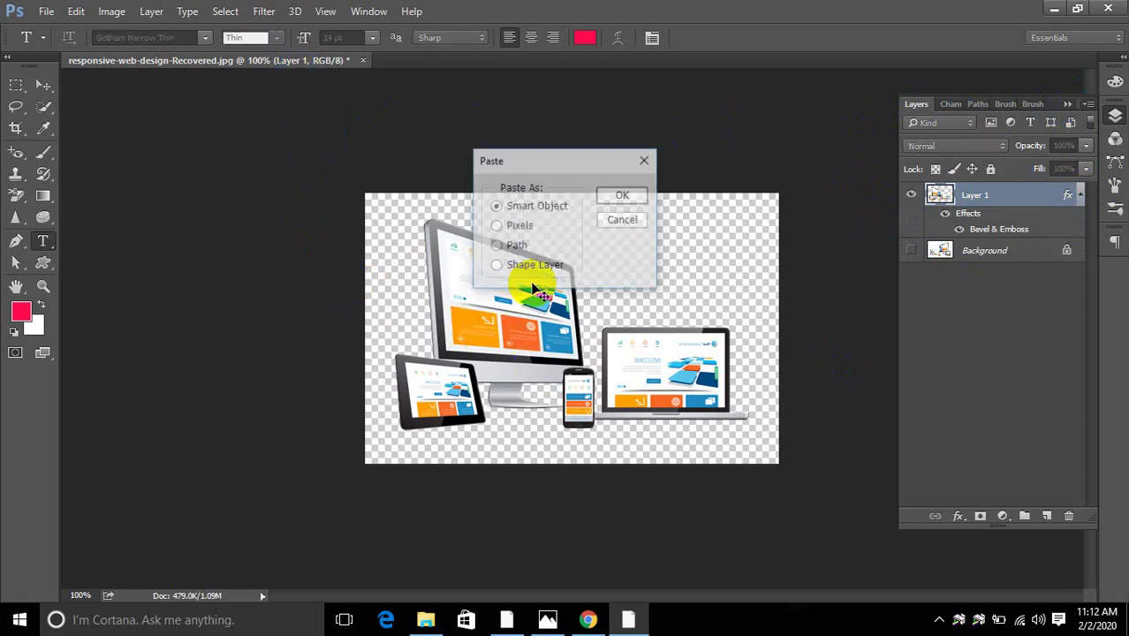
key("Return")
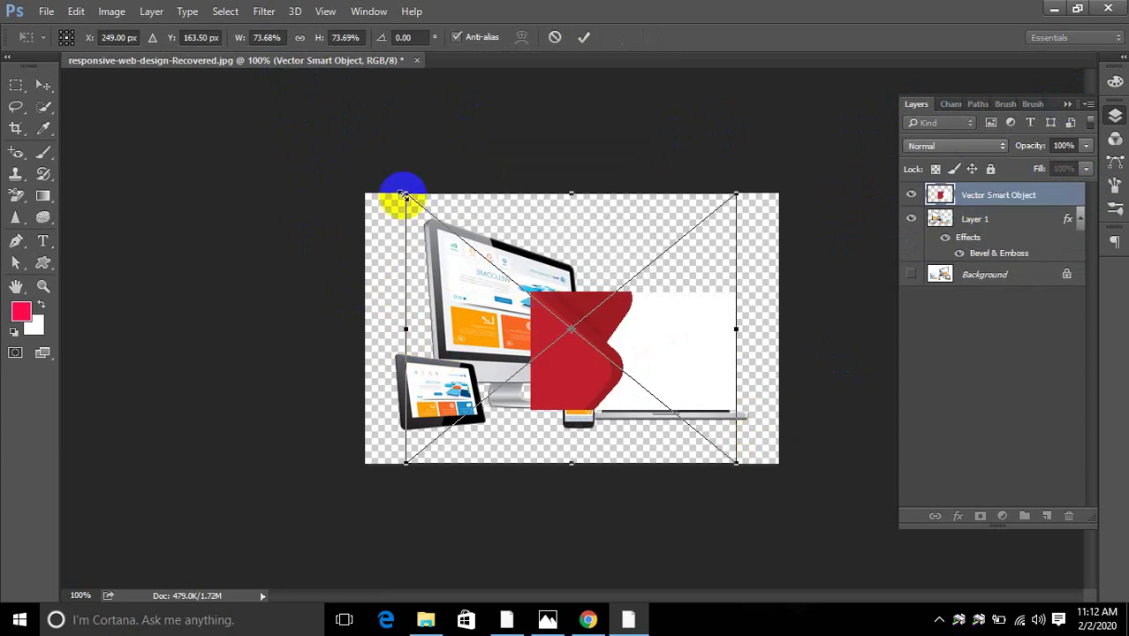
left_click_drag(404, 194, 195, 126)
left_click_drag(698, 385, 563, 334)
key("t")
key("Return")
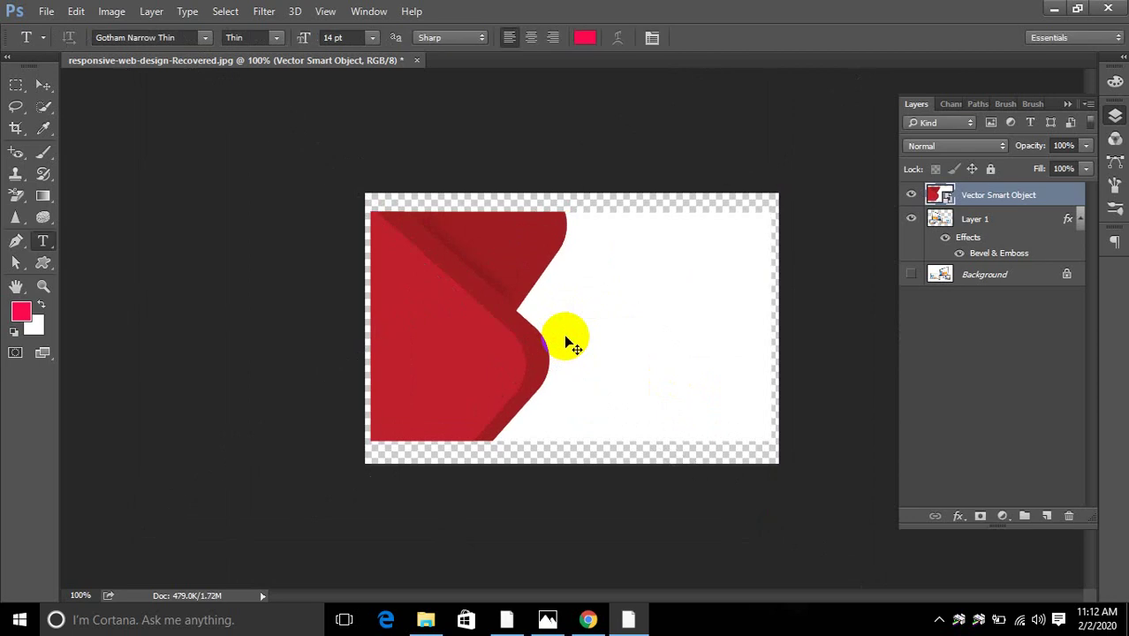
Open the Save As options for the document, and leave them without saving.
key("ctrl+shift+s")
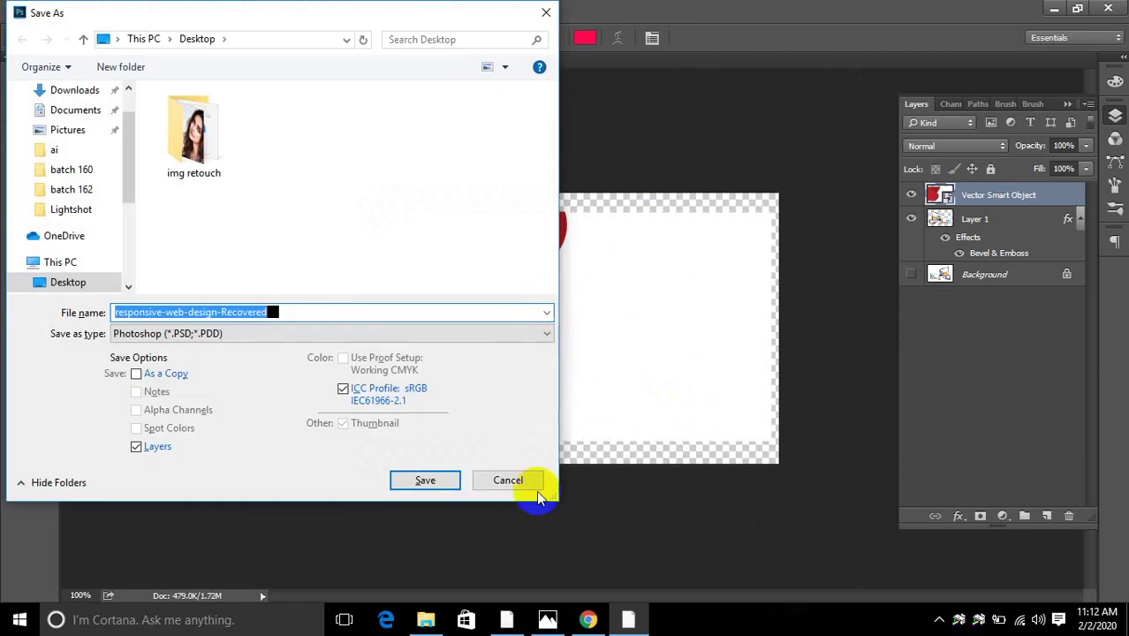
left_click(517, 479)
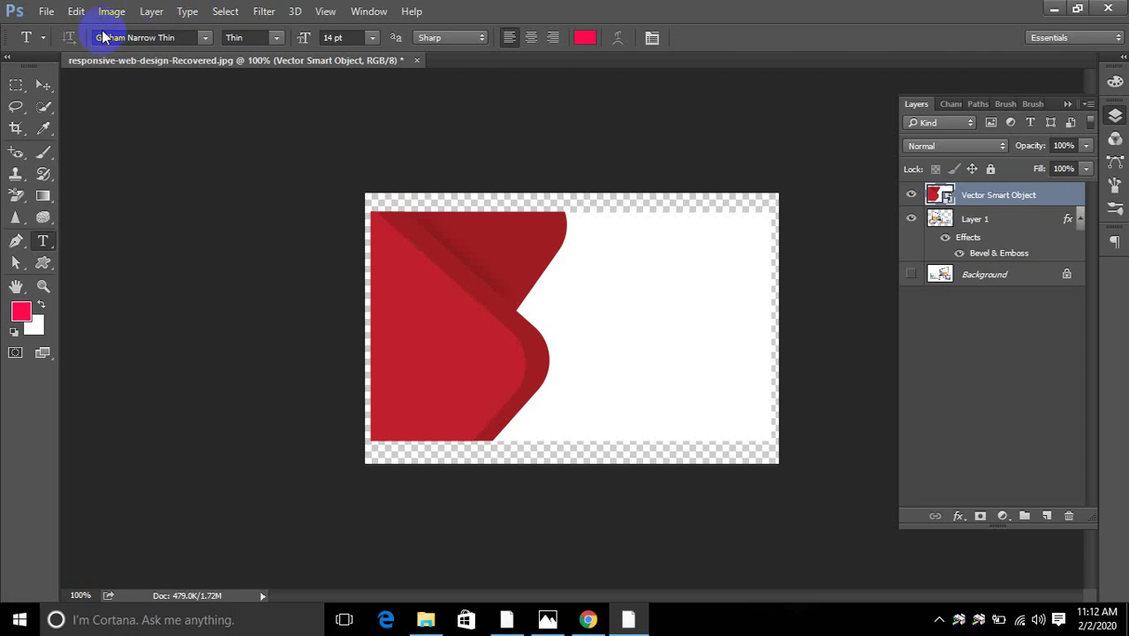
Minimize Photoshop and show the hidden system tray icons.
left_click(1054, 11)
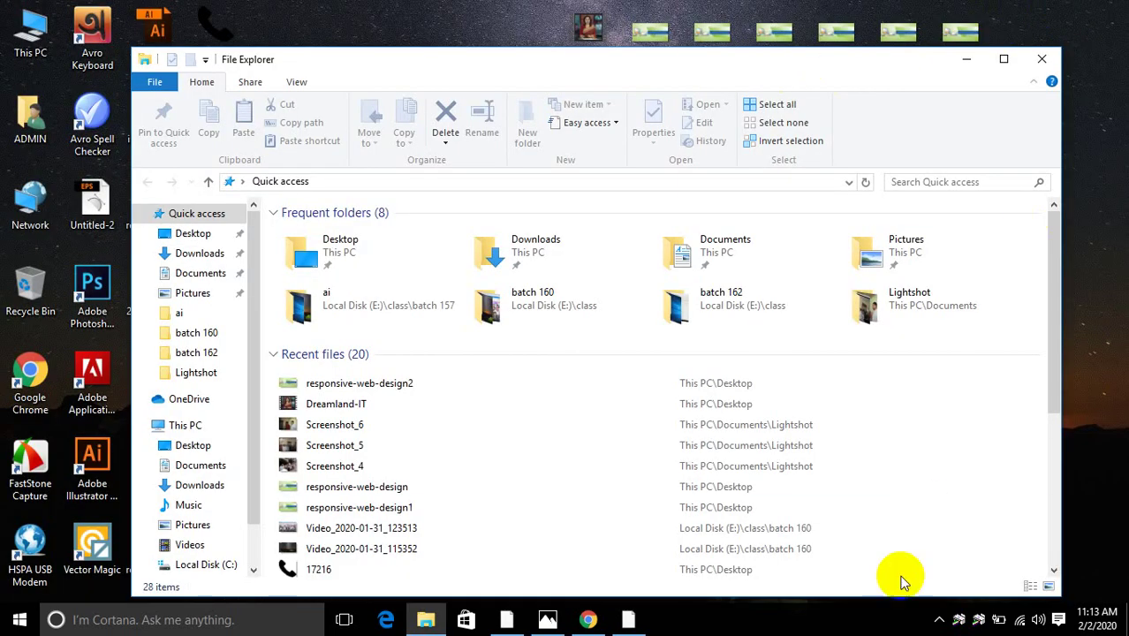
left_click(938, 619)
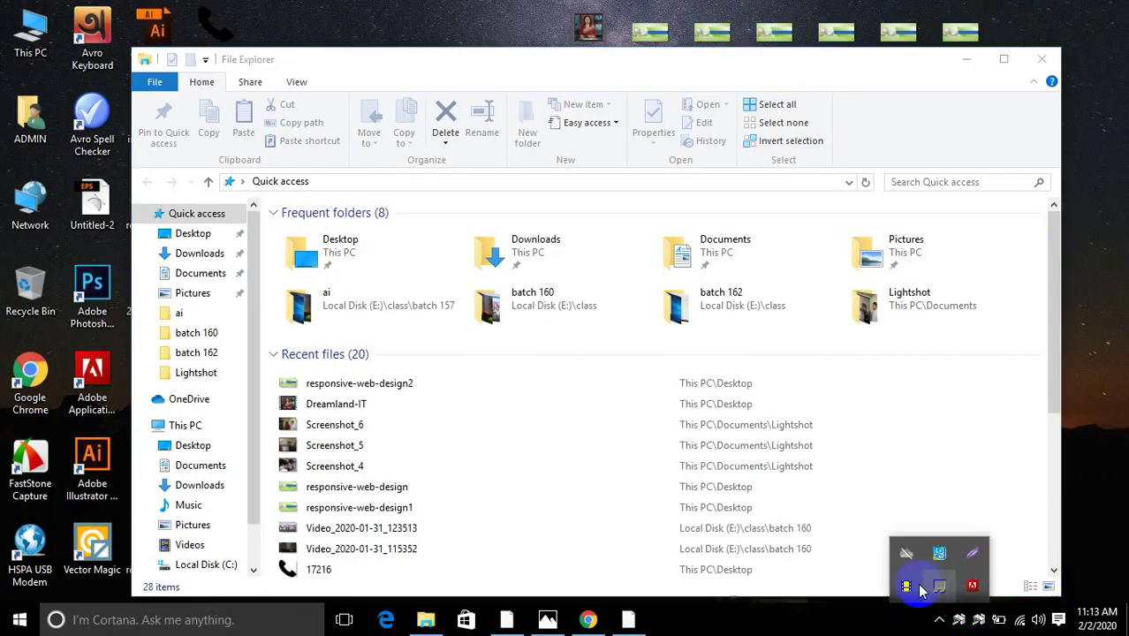